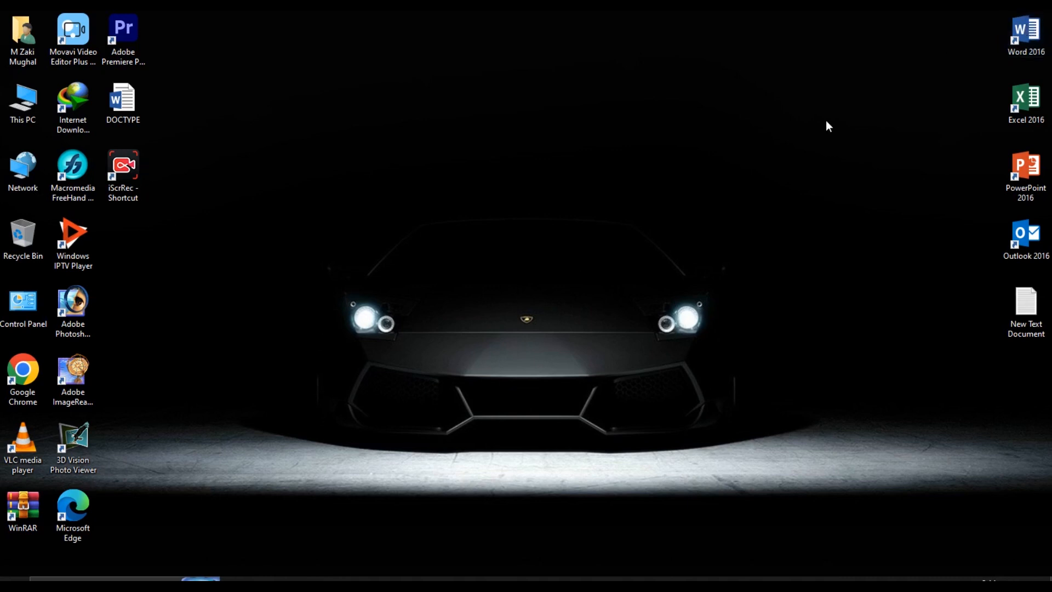
Launch Word 2016 from the desktop, close the Activation Wizard, browse the templates and create blank Document1
double_click(1026, 45)
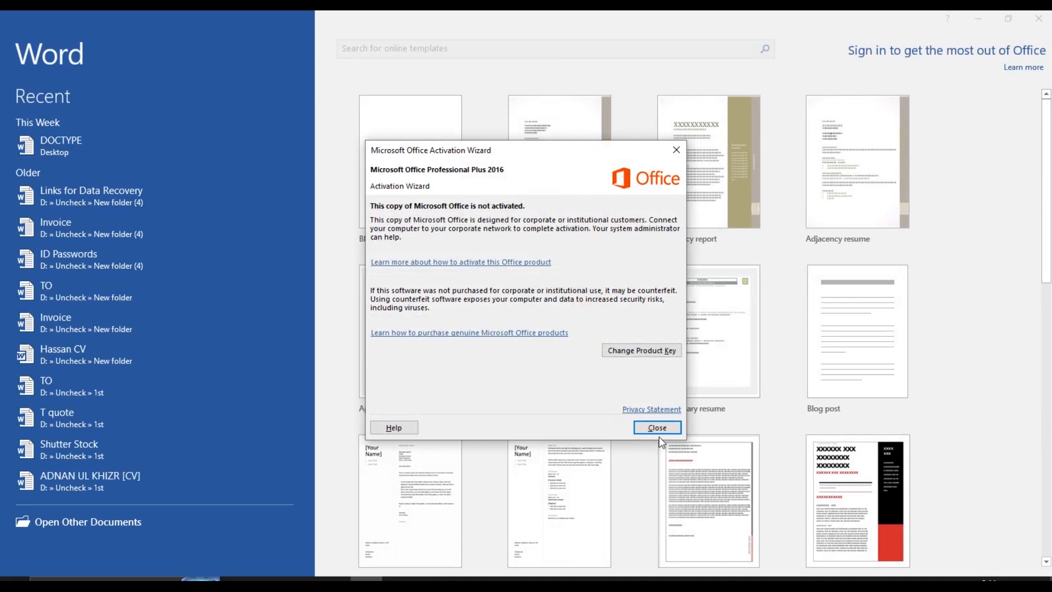
left_click(658, 427)
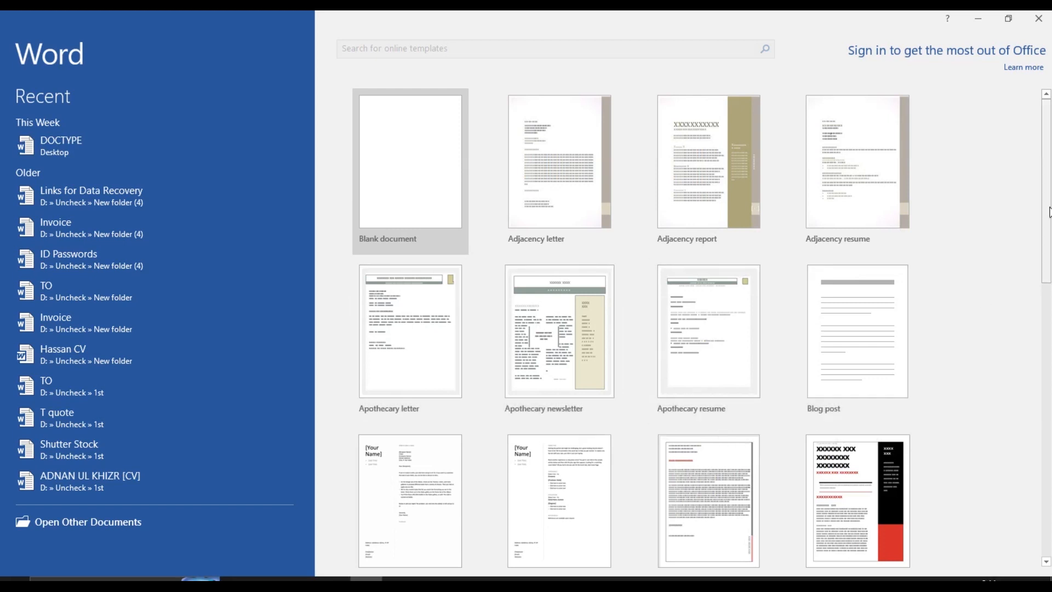
left_click_drag(1046, 209, 1046, 292)
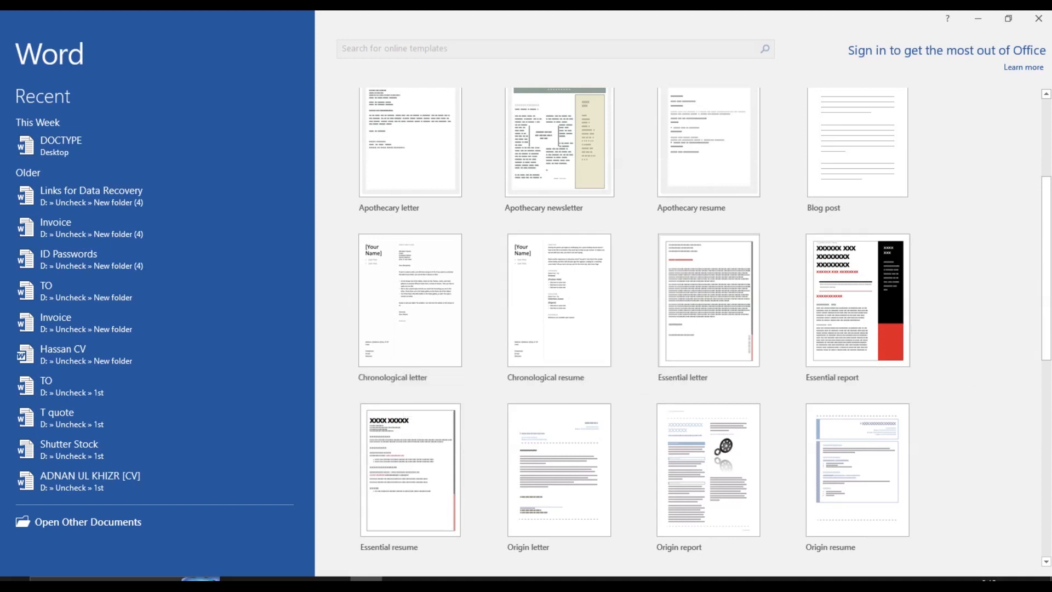
scroll(1047, 329, "down", 4)
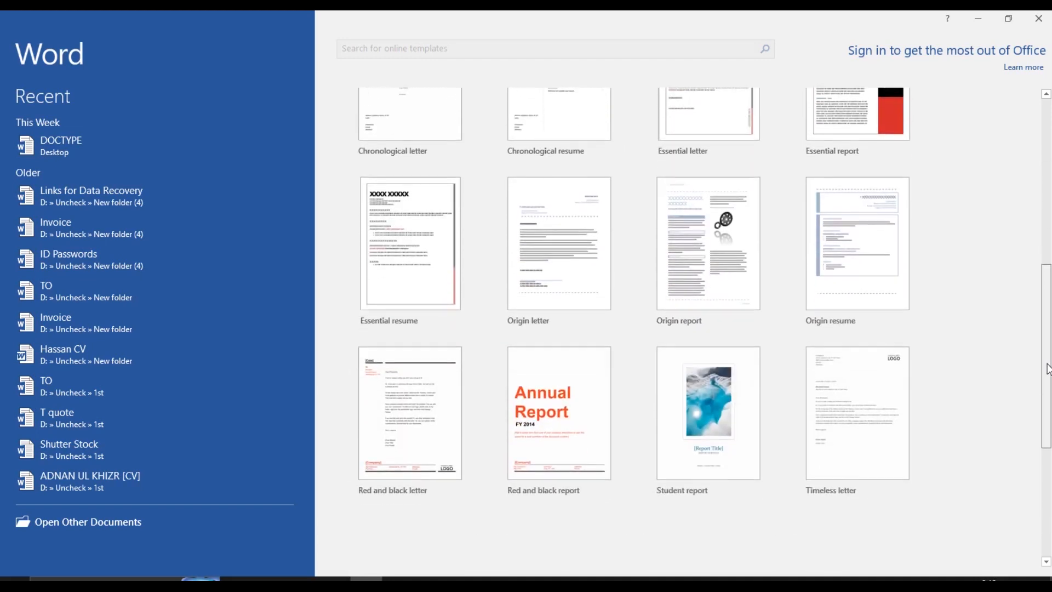
left_click_drag(1048, 368, 1047, 459)
left_click_drag(1048, 384, 1047, 122)
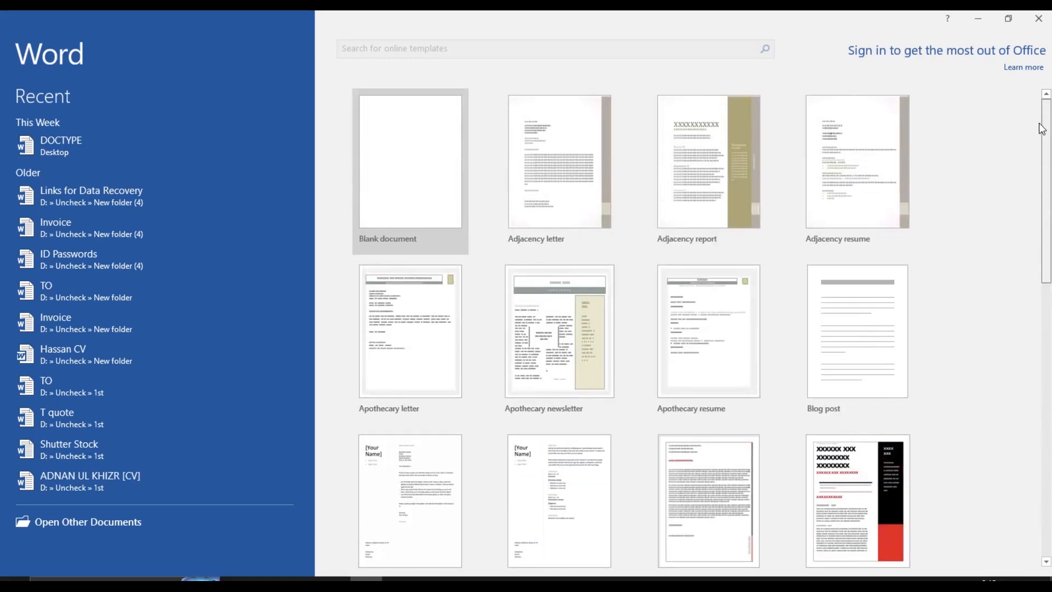
left_click(390, 147)
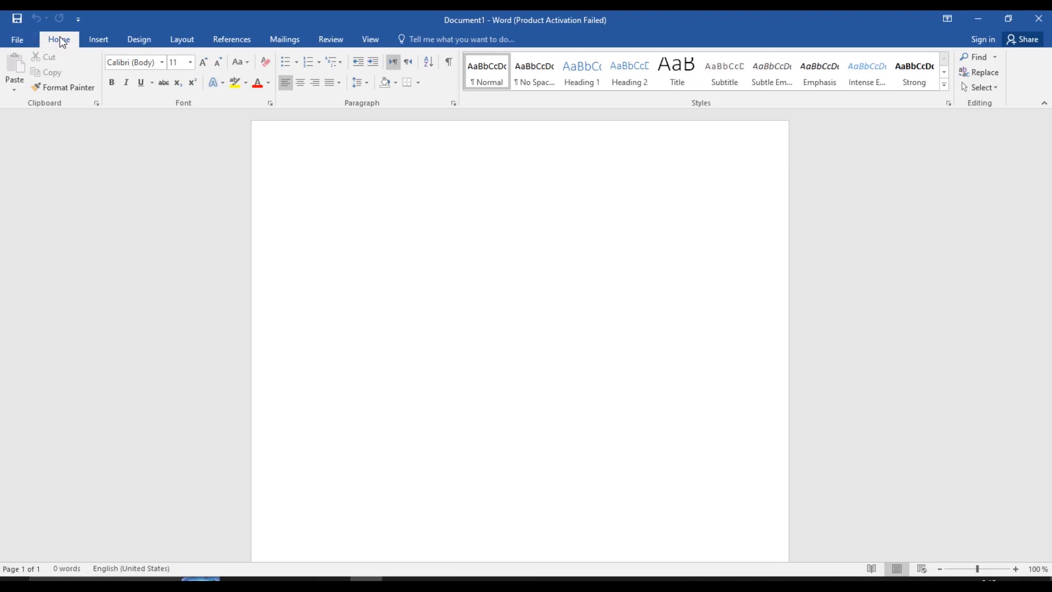
Show the Insert tab, then bring up the File backstage Open page with recent documents
left_click(103, 39)
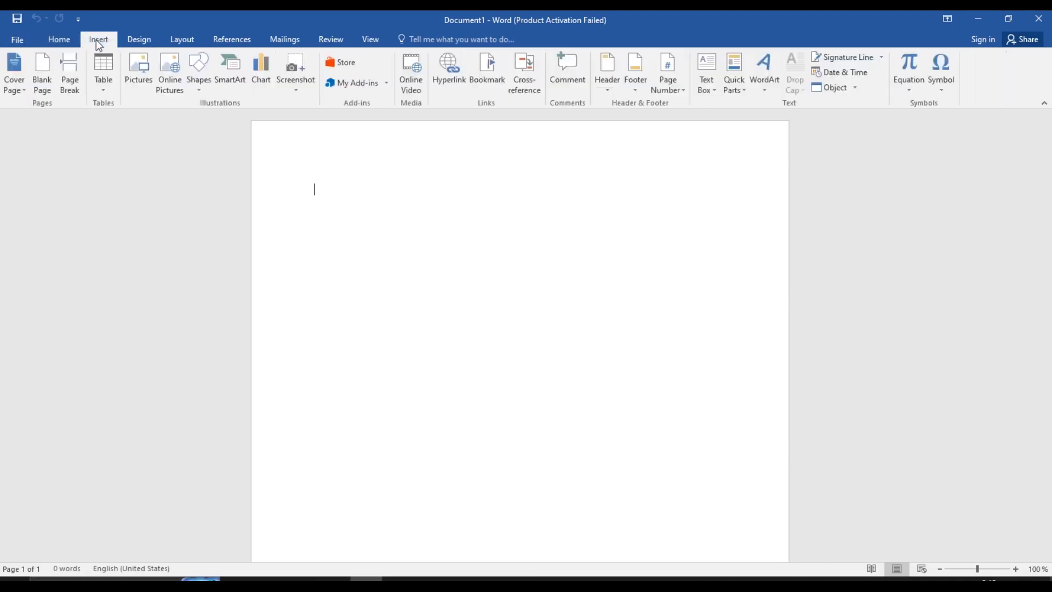
left_click(7, 41)
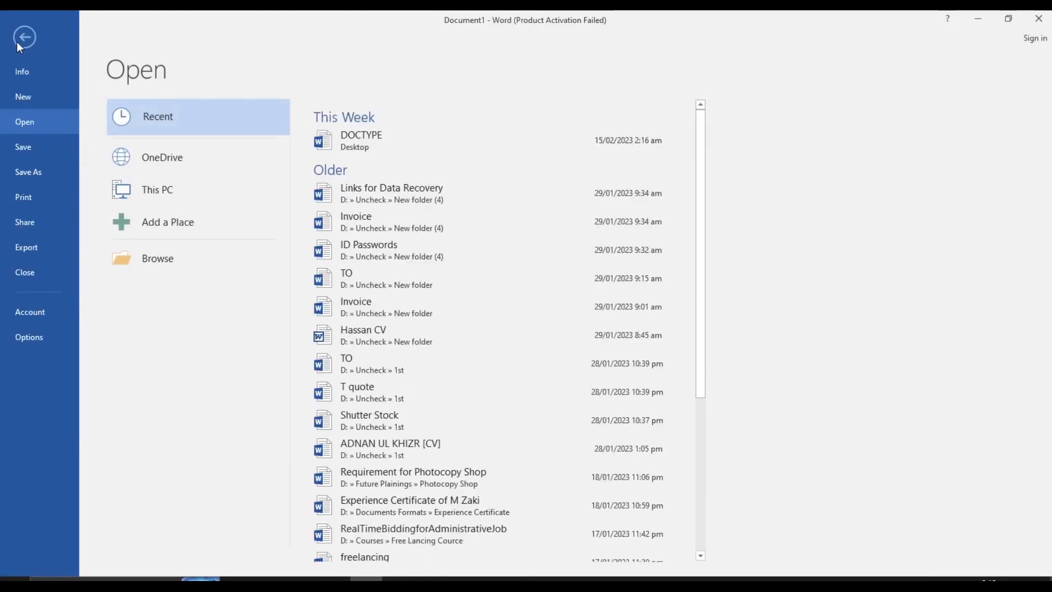
Browse the backstage Save As, Print and Share pages
left_click(34, 172)
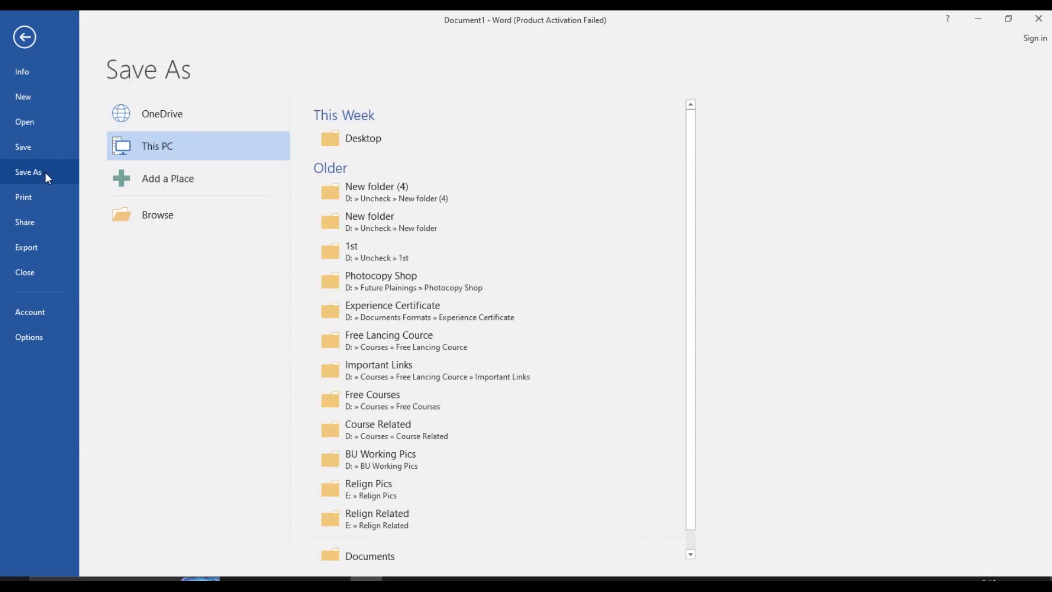
left_click(40, 204)
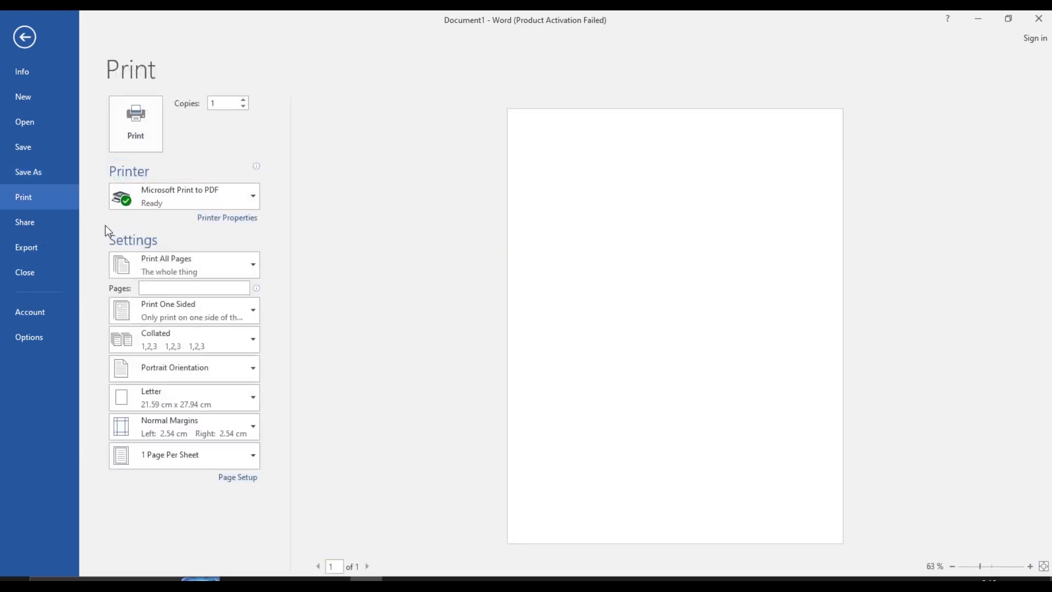
left_click(54, 232)
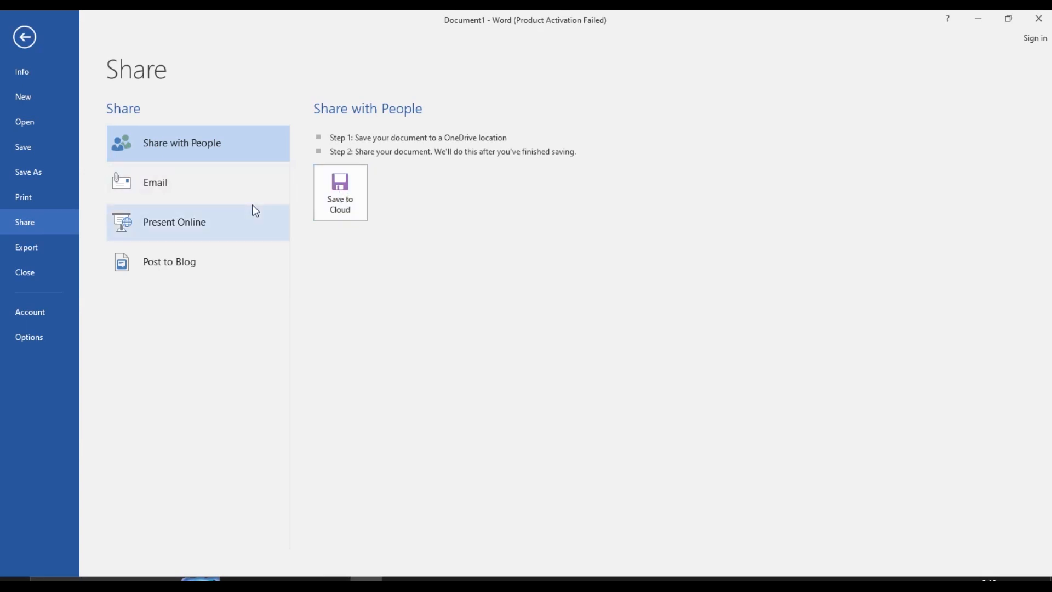
Look through the Export, Account and Options pages, cancelling Word Options unchanged
left_click(61, 251)
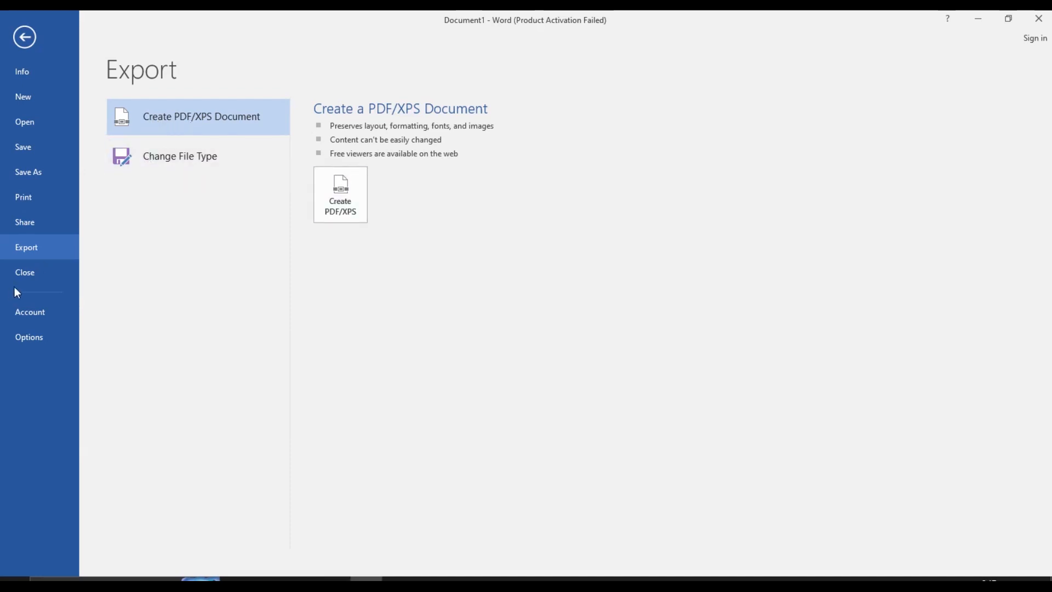
left_click(29, 311)
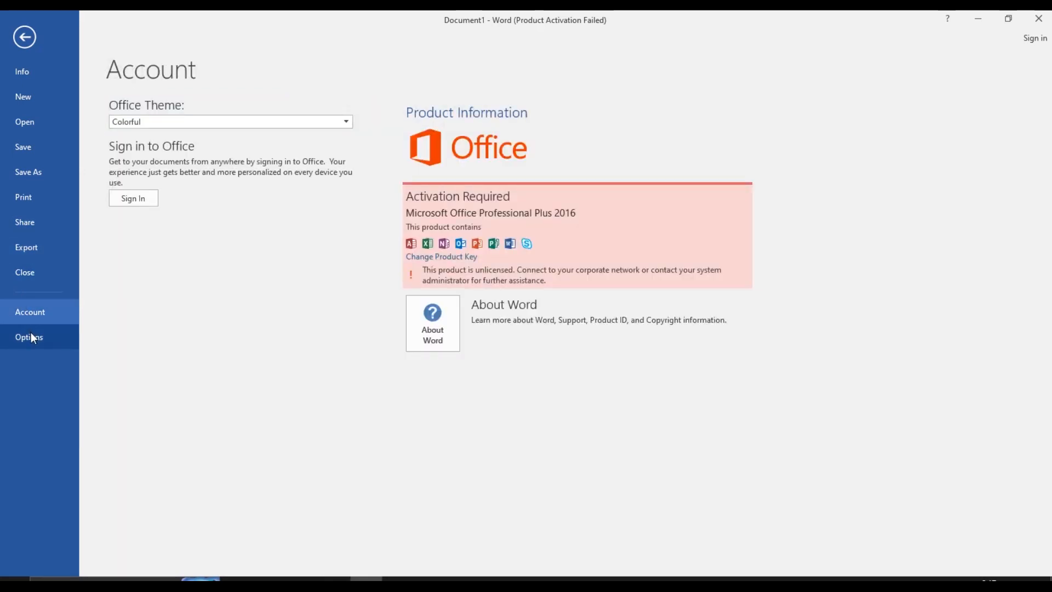
left_click(30, 332)
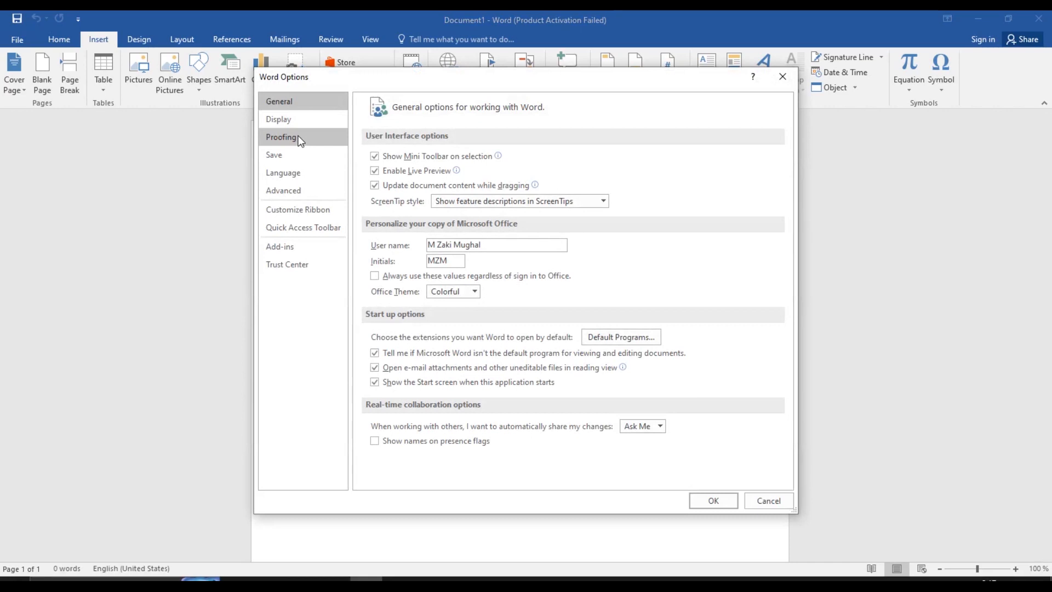
left_click(766, 500)
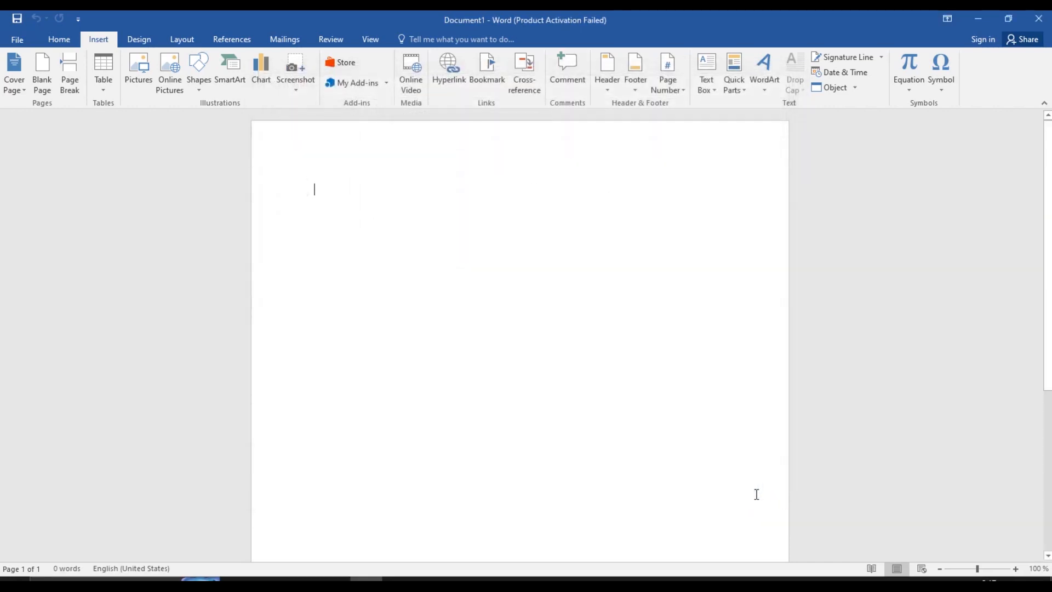
Return from backstage to the empty document with the Home tab showing
left_click(24, 38)
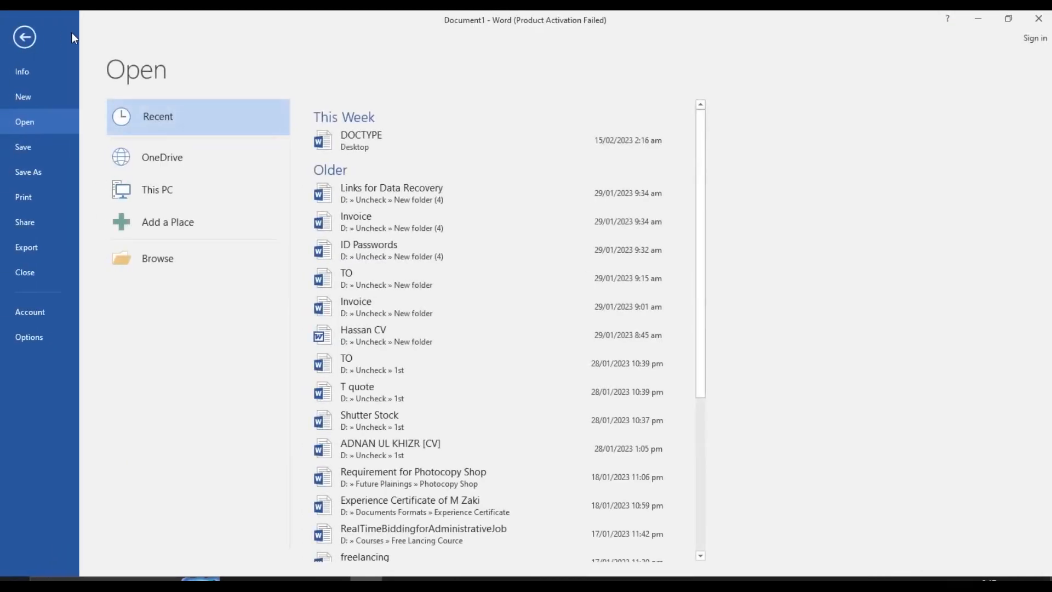
left_click(25, 36)
left_click(64, 36)
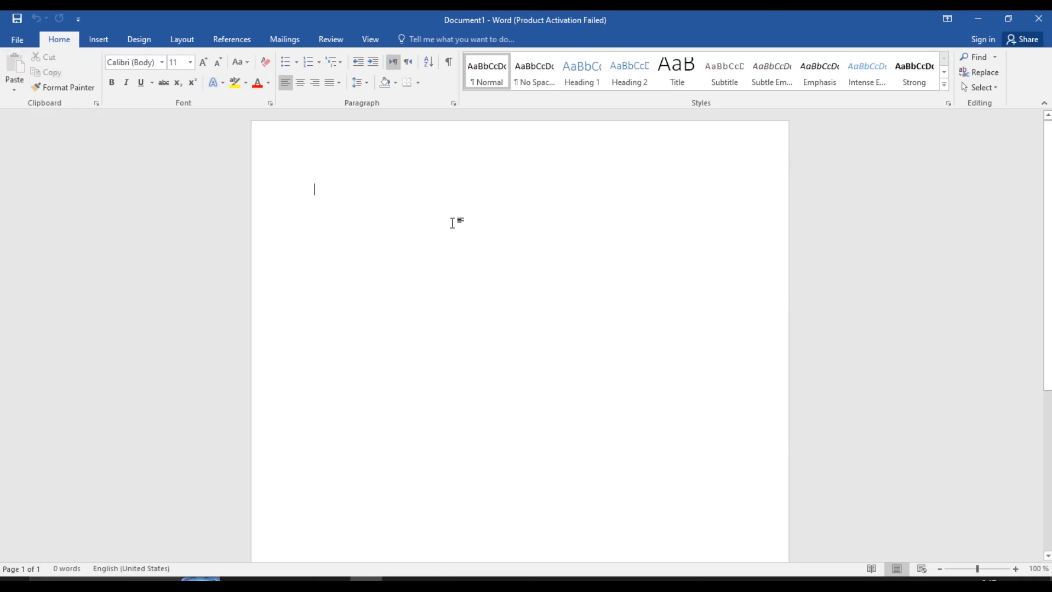
type("tfrifiyifi")
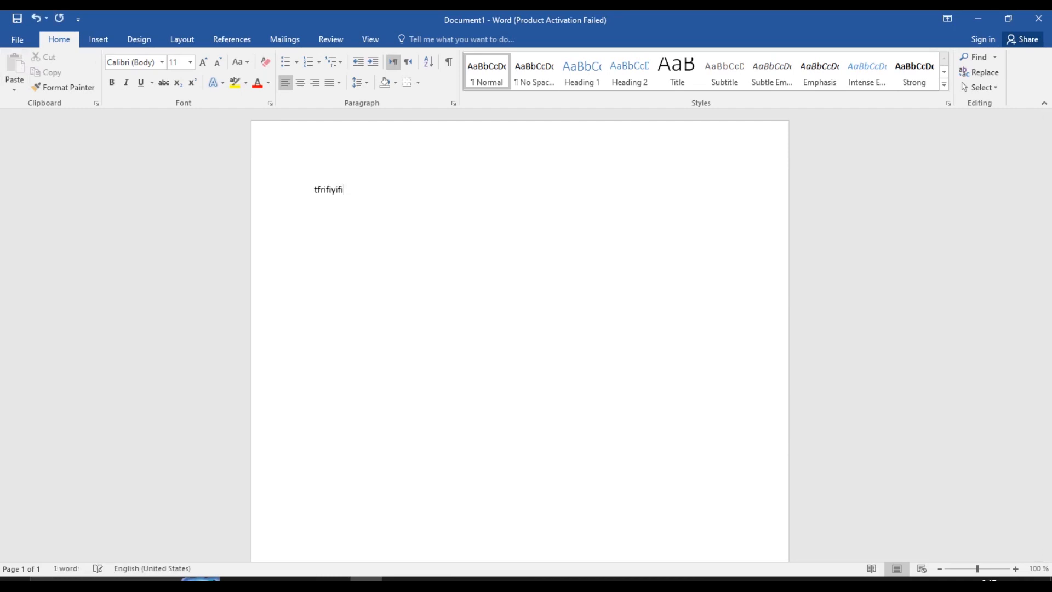
key("shift+Left")
key("shift+Left")
key("shift+Left")
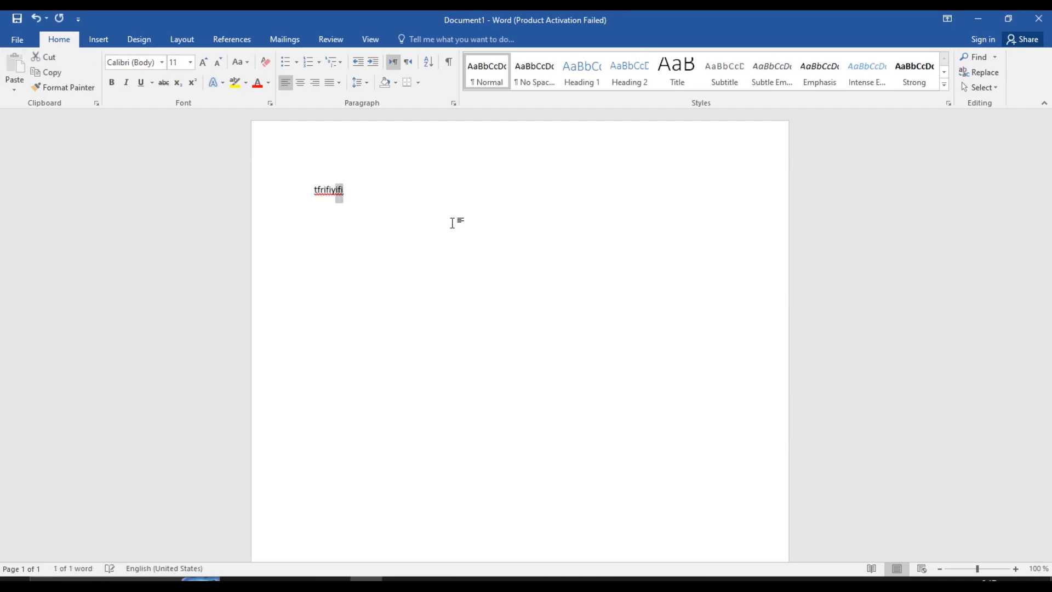
key("ctrl+a")
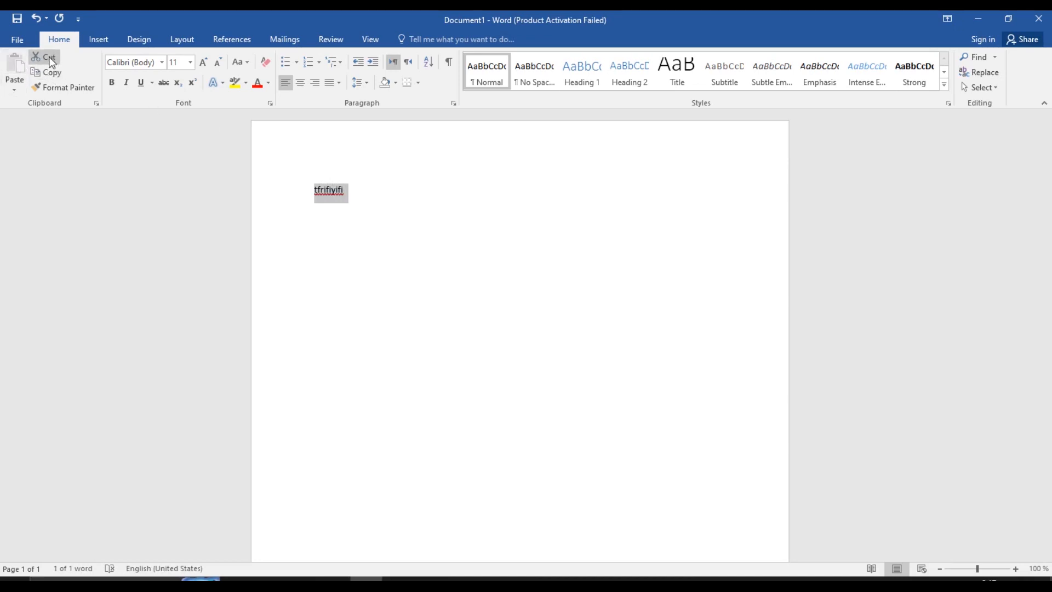
left_click(15, 88)
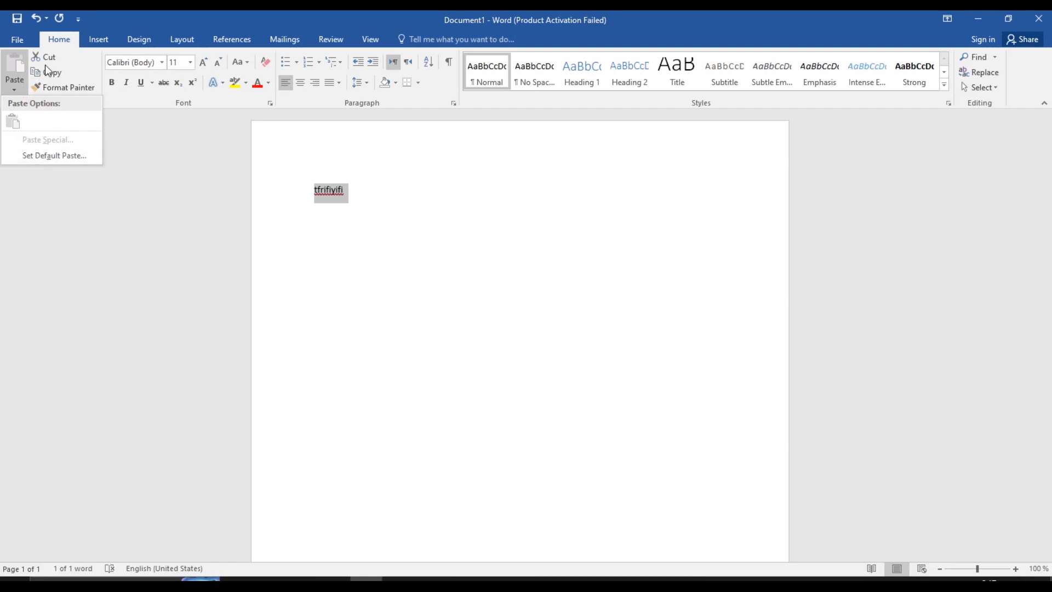
left_click(348, 189)
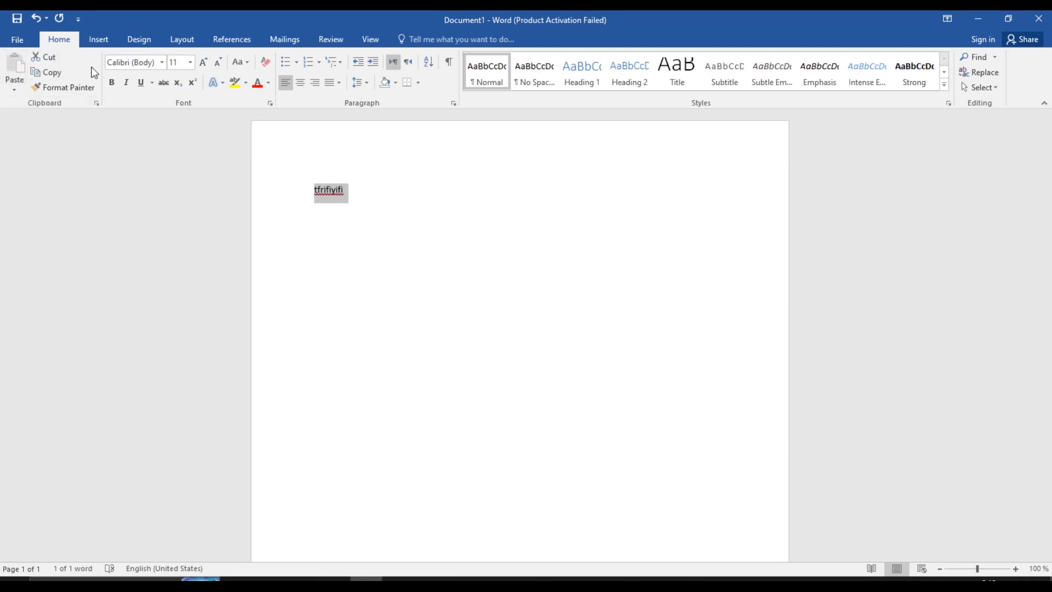
left_click(52, 62)
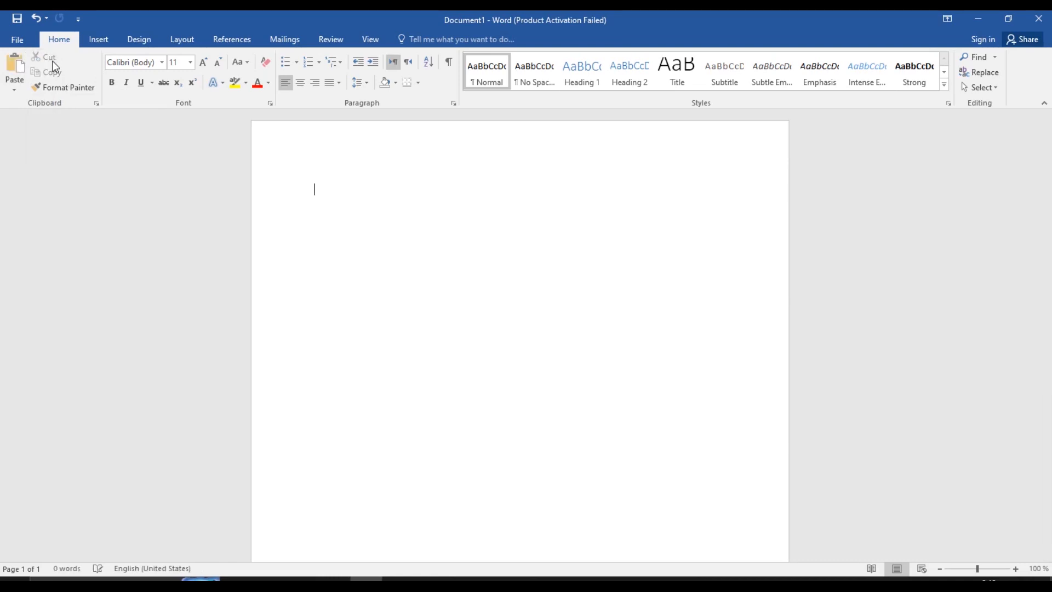
left_click(21, 64)
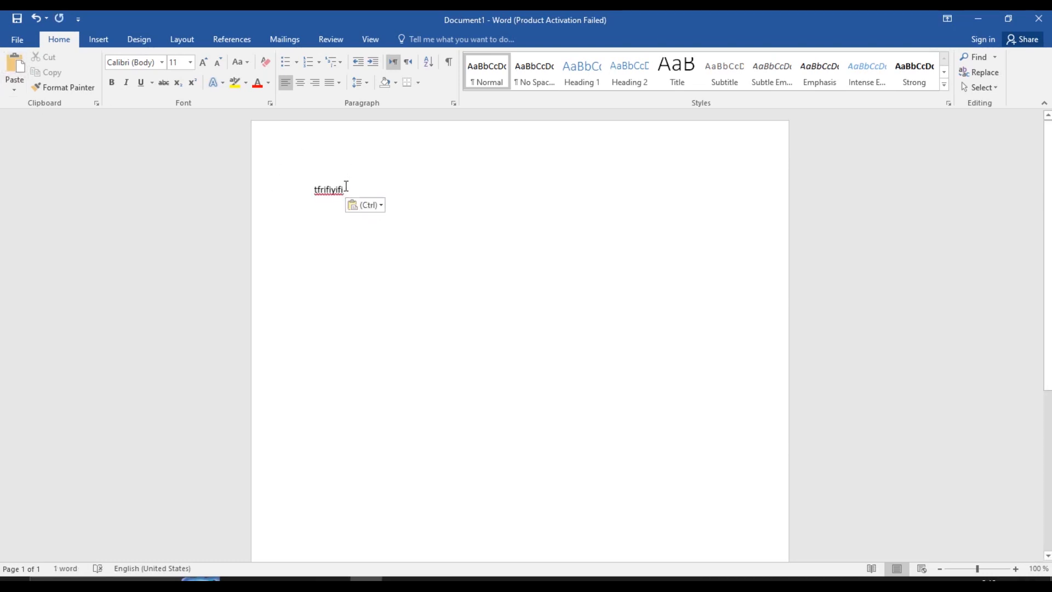
left_click_drag(346, 186, 270, 180)
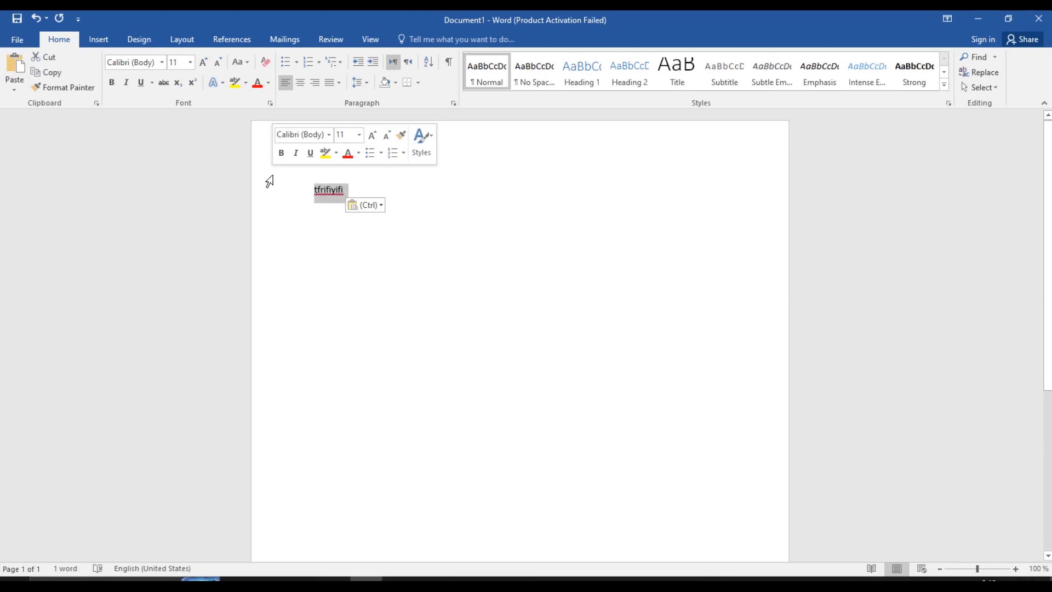
left_click(54, 71)
left_click(451, 234)
key("Return")
key("Return")
key("Return")
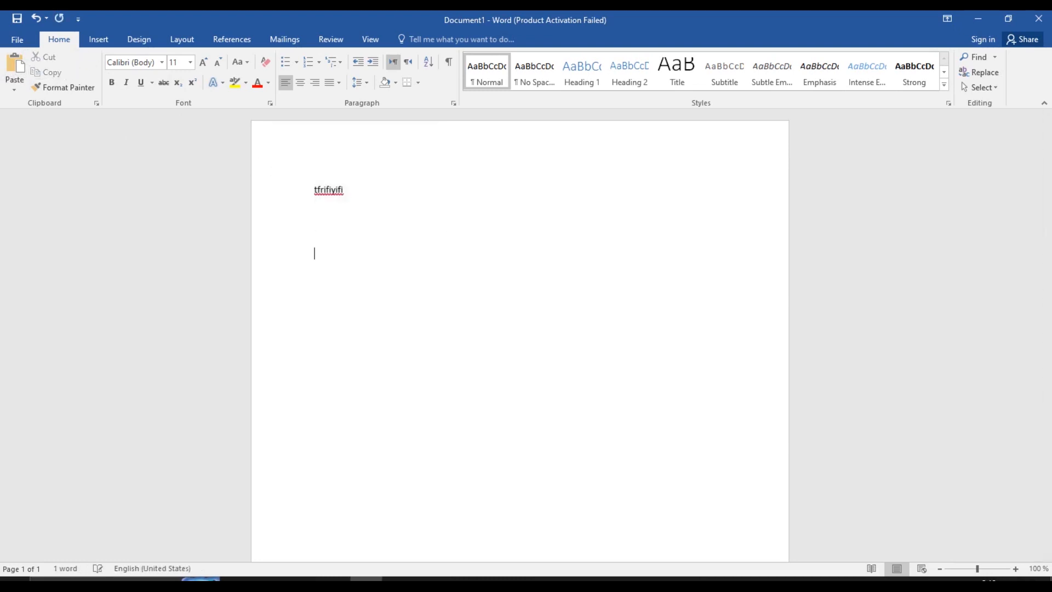
left_click(15, 65)
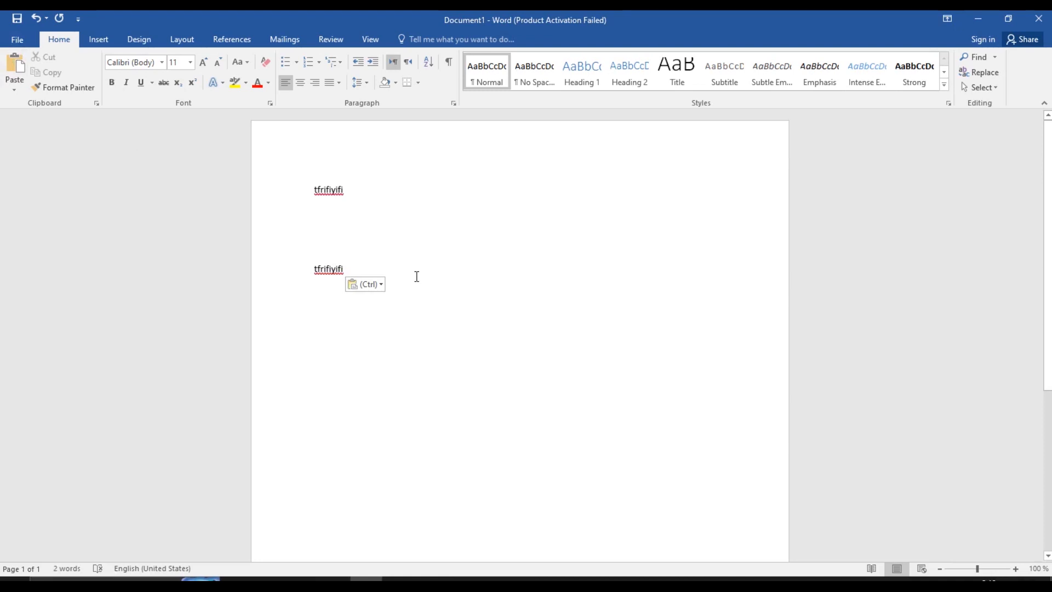
left_click_drag(415, 275, 233, 123)
key("Delete")
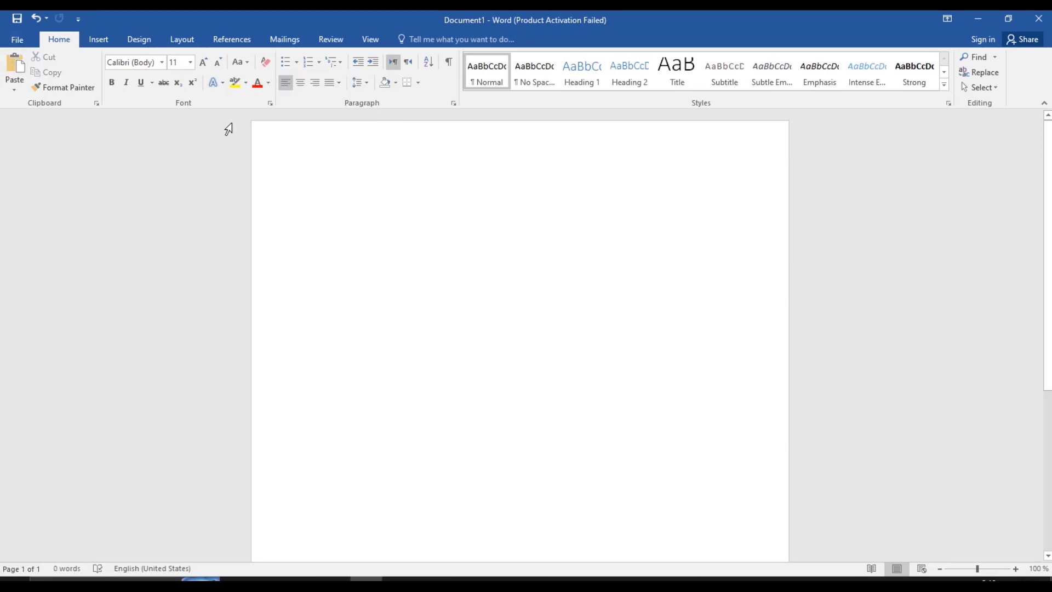
Type the uppercase A–Z line and the lowercase a–z line below it, then select all text
left_click(79, 87)
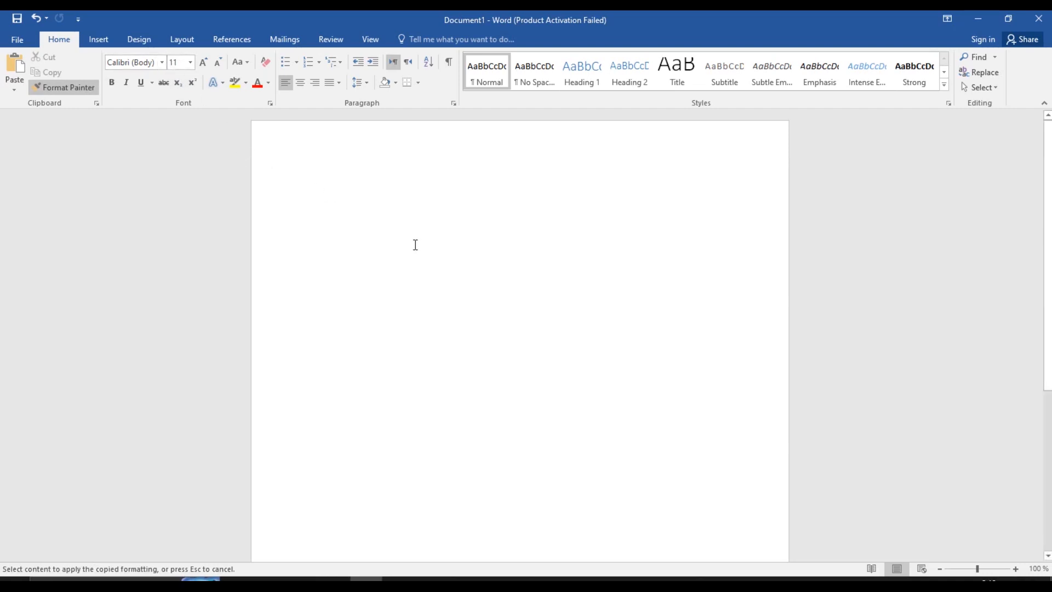
type("Ab")
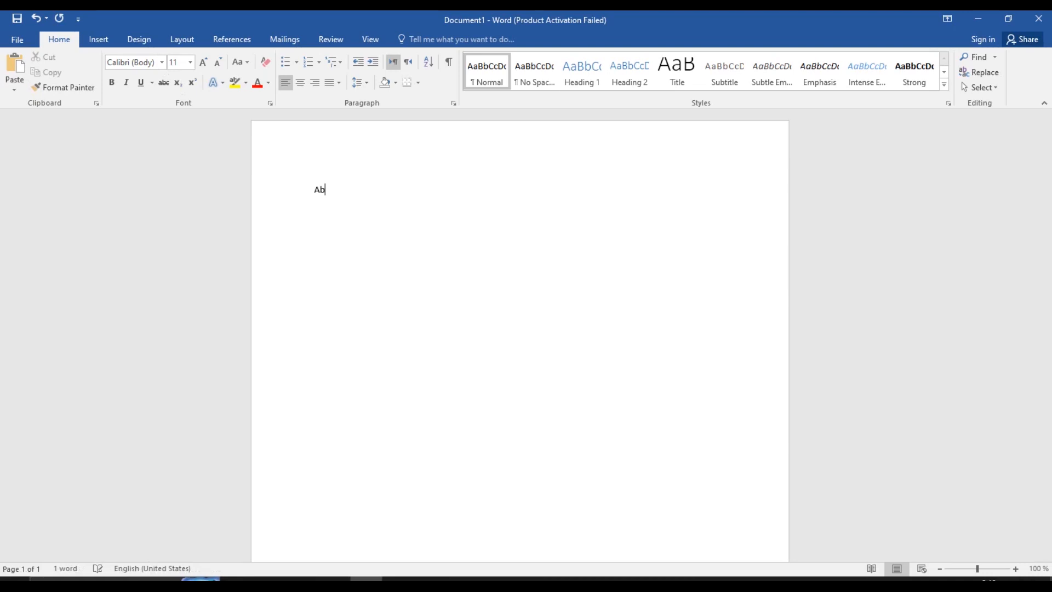
key("BackSpace")
type("a")
key("BackSpace")
type("bc")
key("BackSpace")
key("BackSpace")
type("BCDEFGHIJKLMNOPQRSTUVWXYZ")
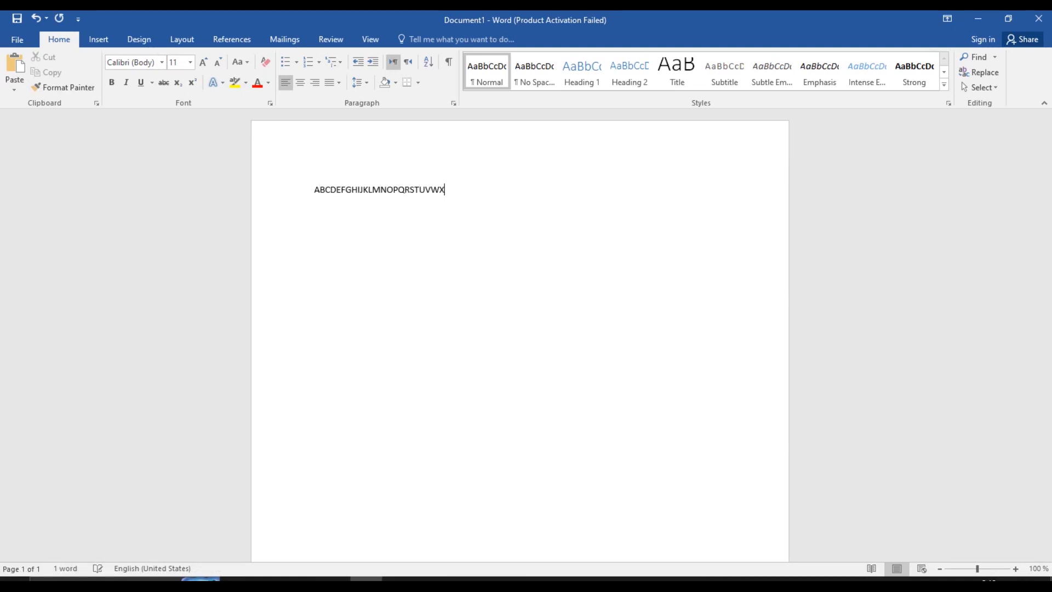
key("Return")
key("Return")
type("abcdefghijklm")
type("nopqrstuvw")
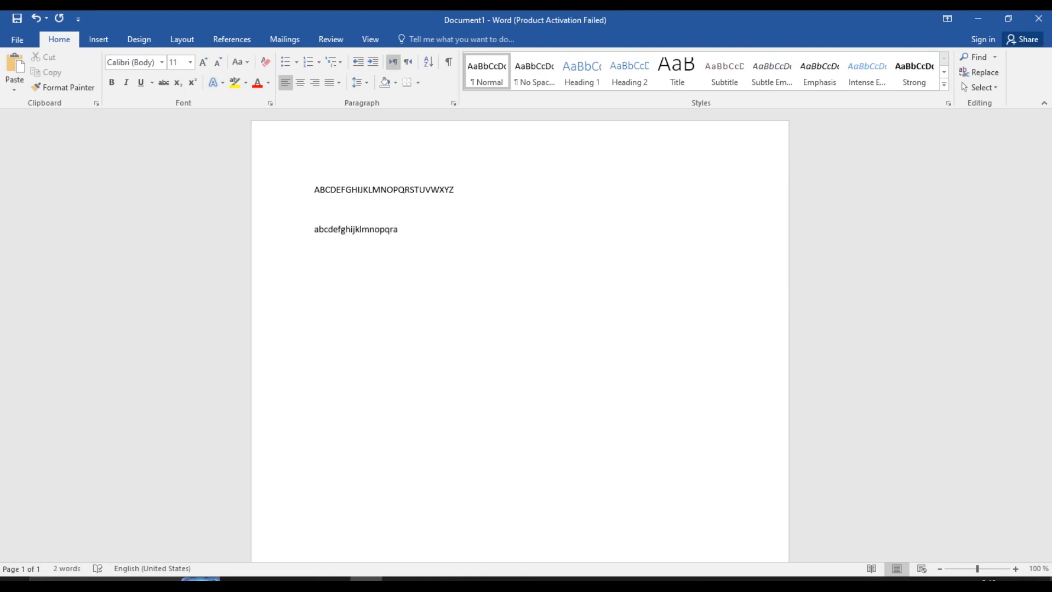
type("xyz")
key("ctrl+a")
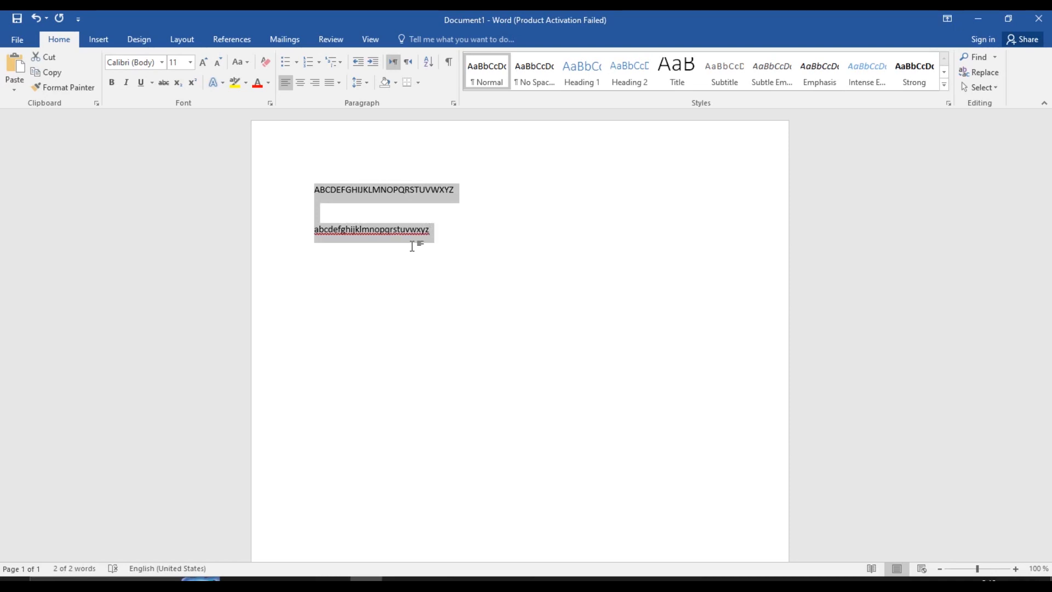
Enlarge both selected alphabet lines to font size 20 using the Ctrl+] shortcut
left_click(162, 62)
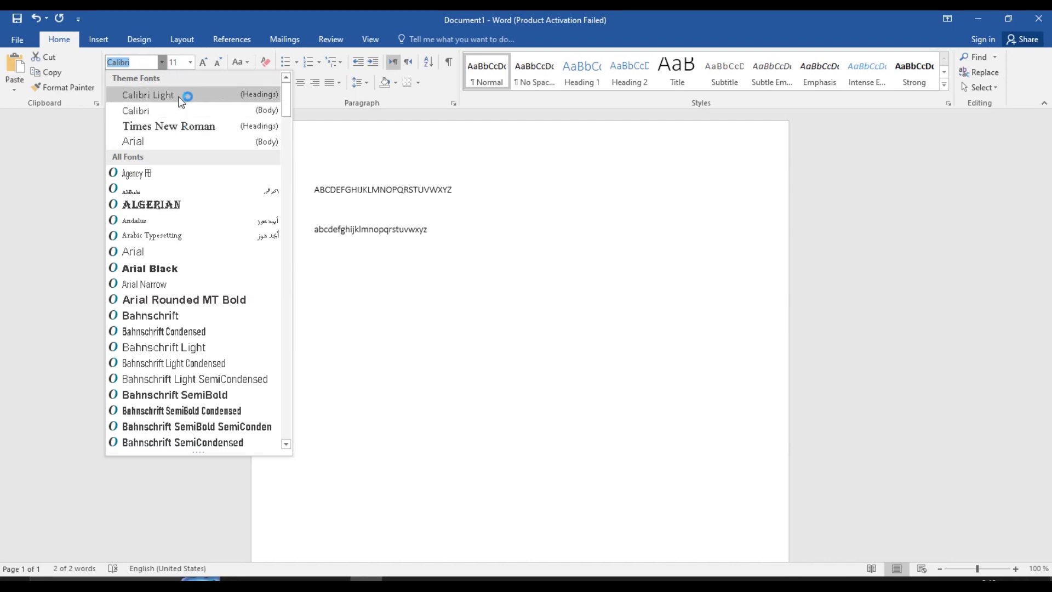
left_click(385, 210)
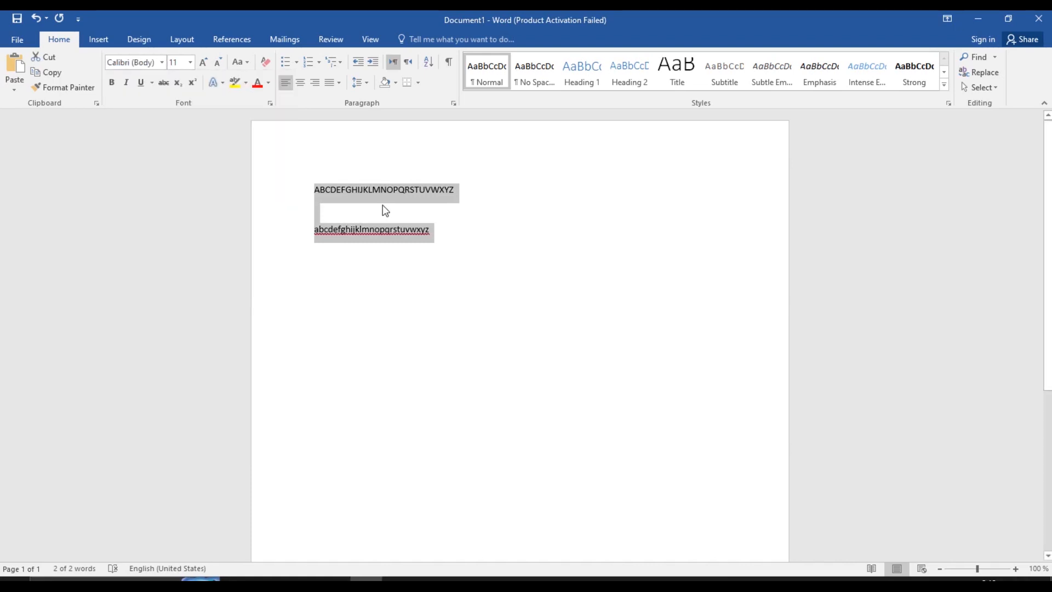
key("ctrl+bracketright")
key("ctrl+bracketright")
key("ctrl+bracketright")
key("ctrl+bracketright")
key("ctrl+bracketright")
key("ctrl+bracketright")
key("ctrl+bracketright")
key("ctrl+bracketright")
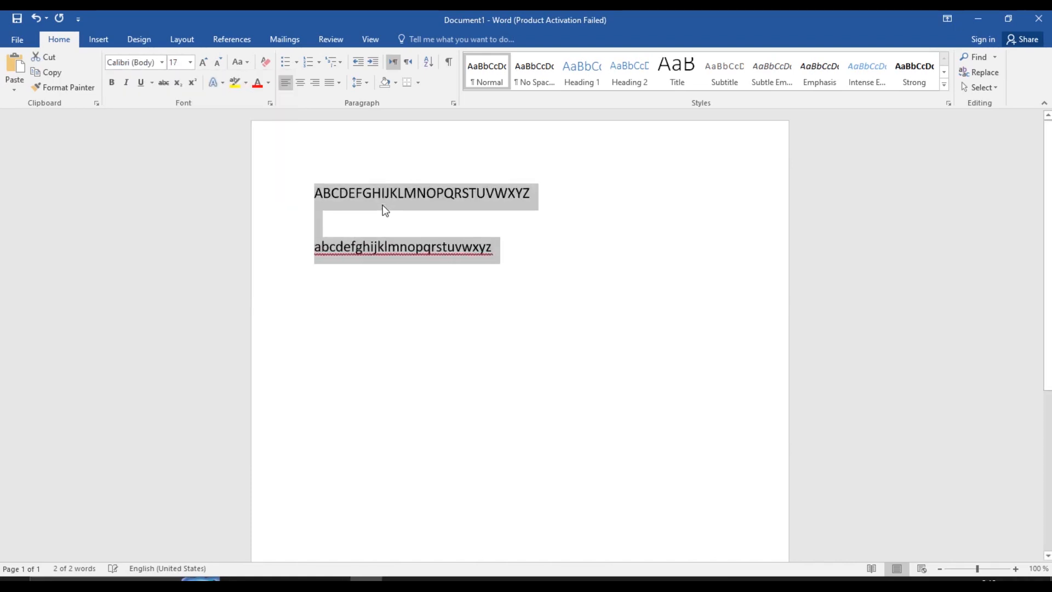
key("ctrl+bracketright")
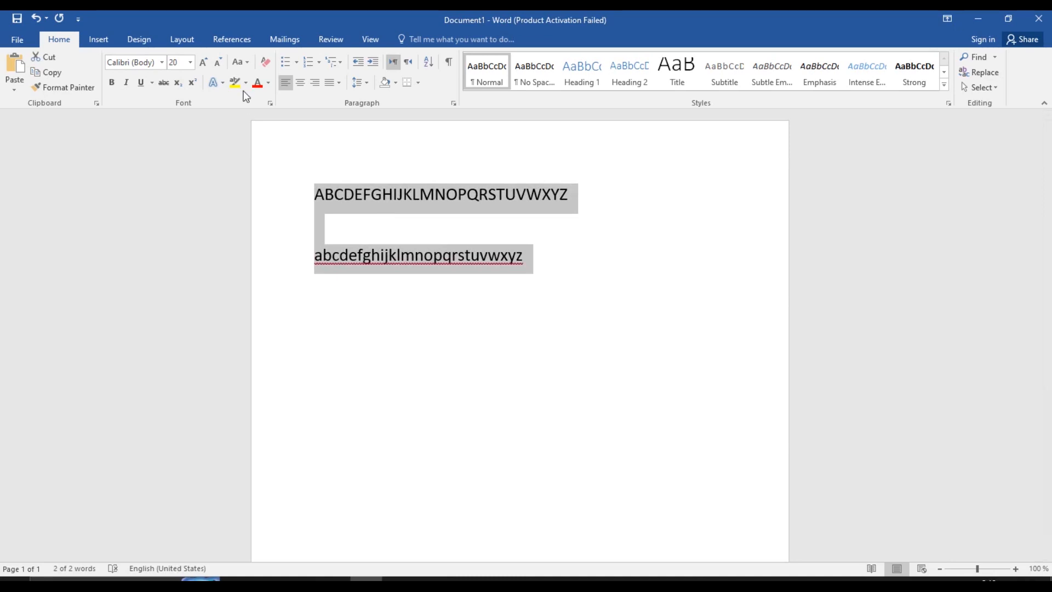
left_click(162, 62)
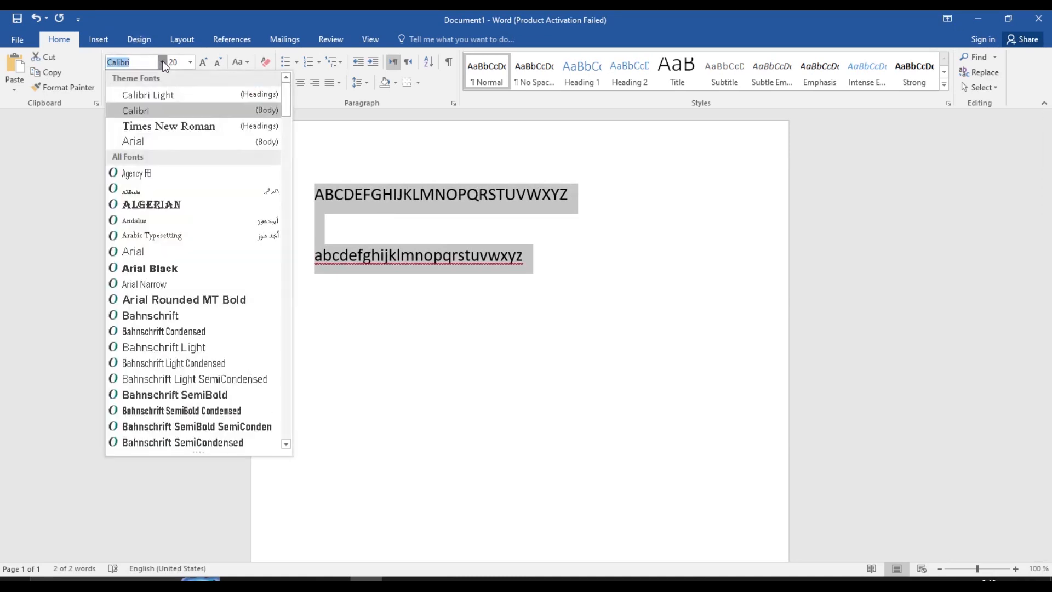
Apply Arial to both alphabet lines, then reopen the font list to preview fonts
left_click(168, 144)
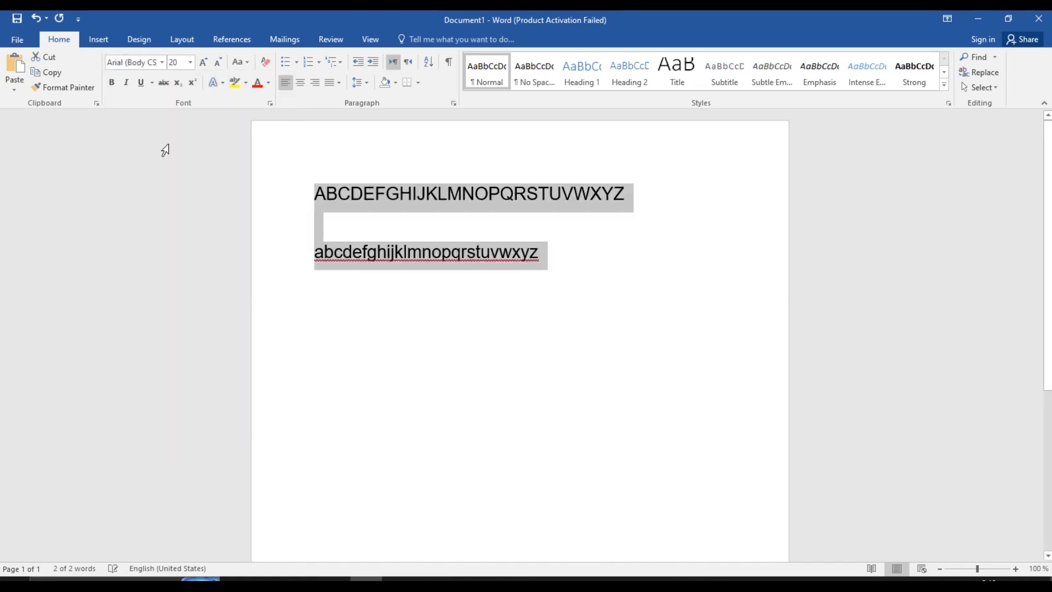
left_click(161, 62)
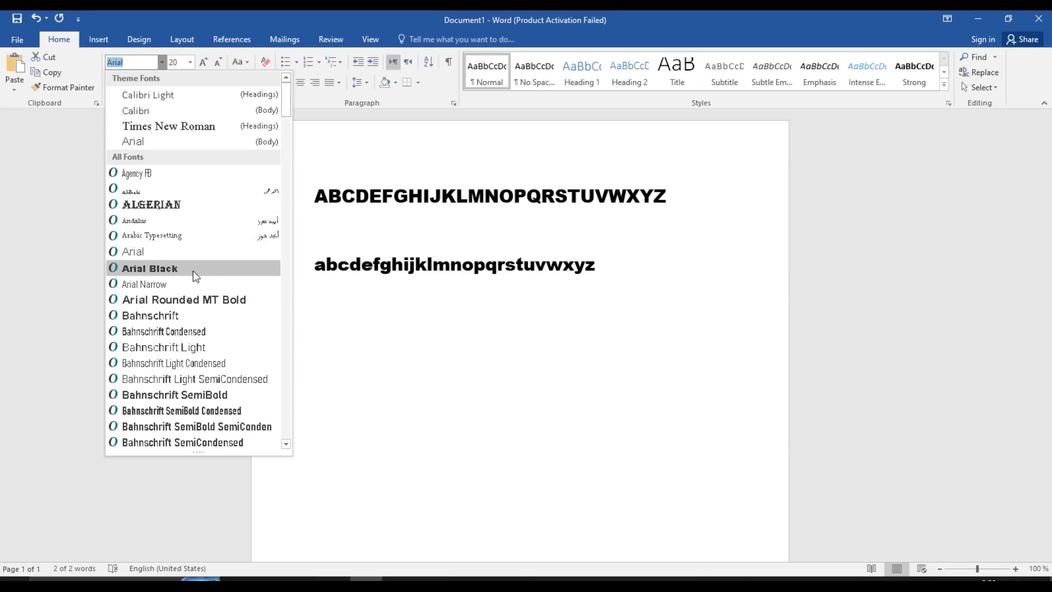
Keep Arial and step the alphabet lines' size down and back up, ending at font size 16
left_click(171, 143)
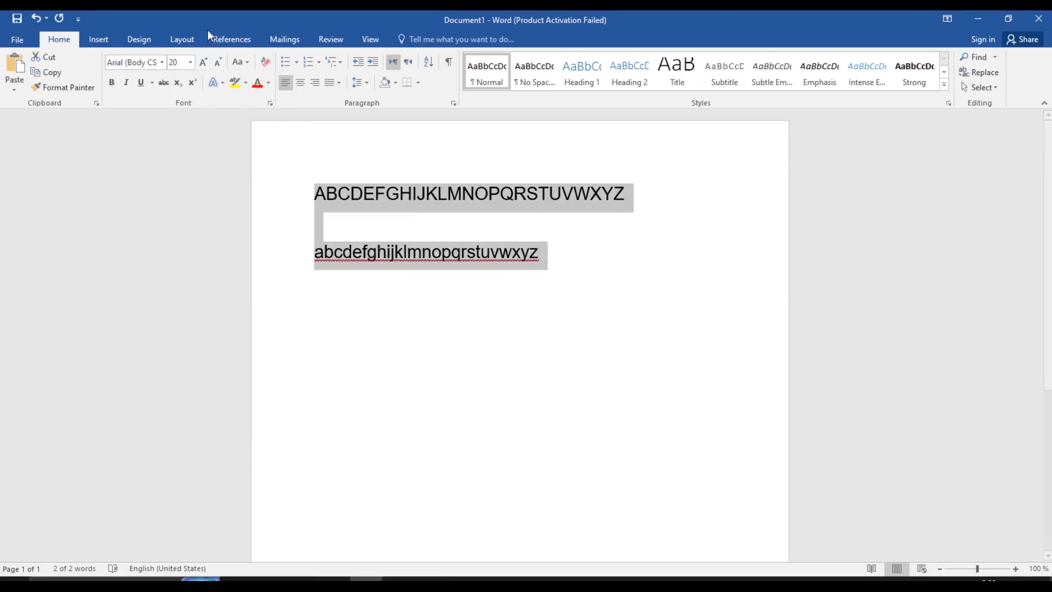
left_click(217, 64)
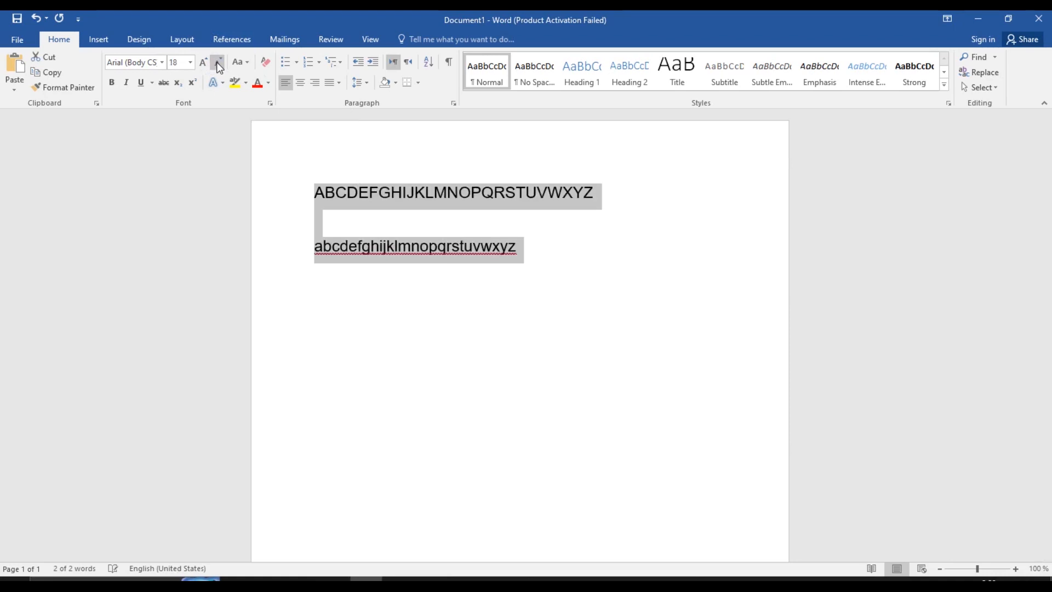
left_click(217, 64)
left_click(217, 64)
left_click(218, 65)
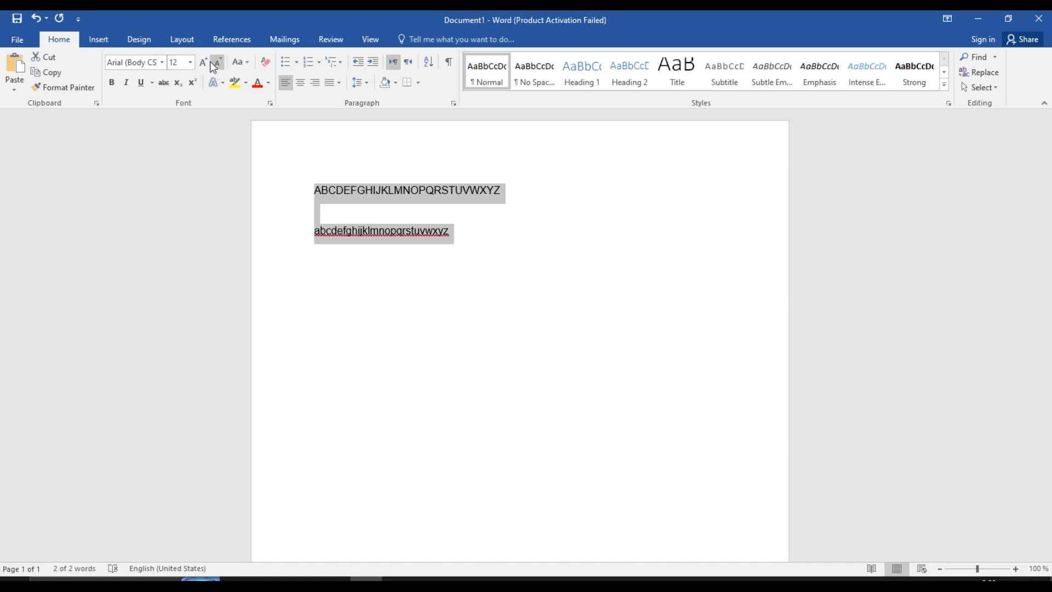
left_click(204, 62)
left_click(204, 62)
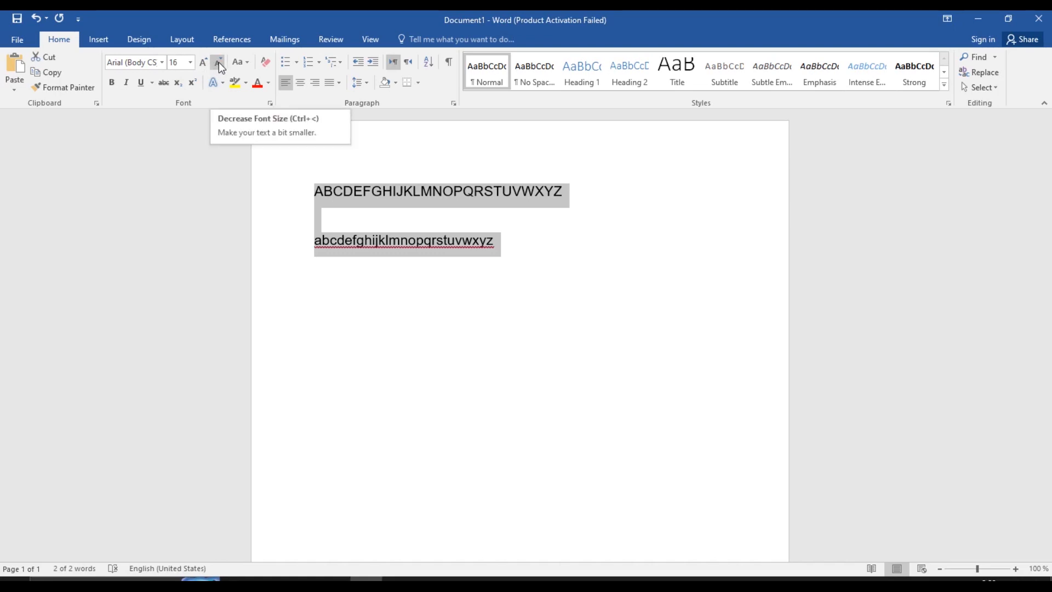
left_click(219, 62)
left_click(218, 62)
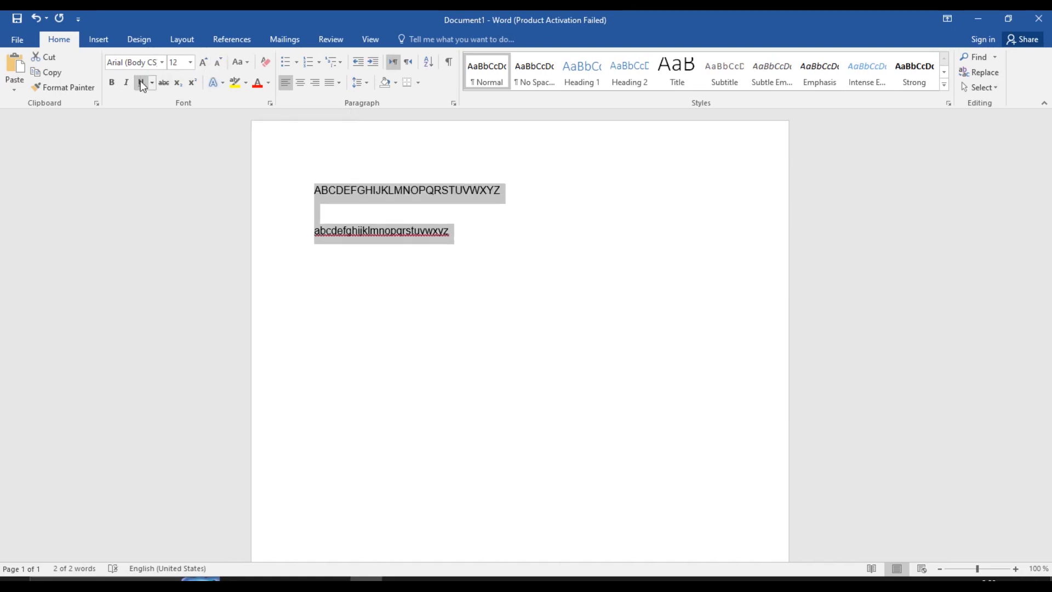
left_click(113, 82)
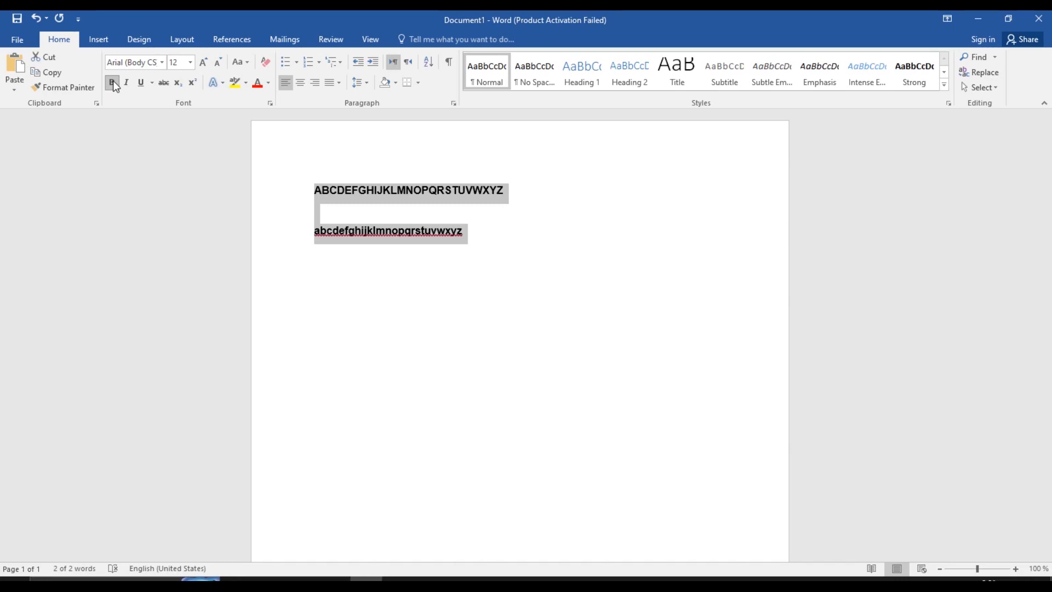
left_click(126, 82)
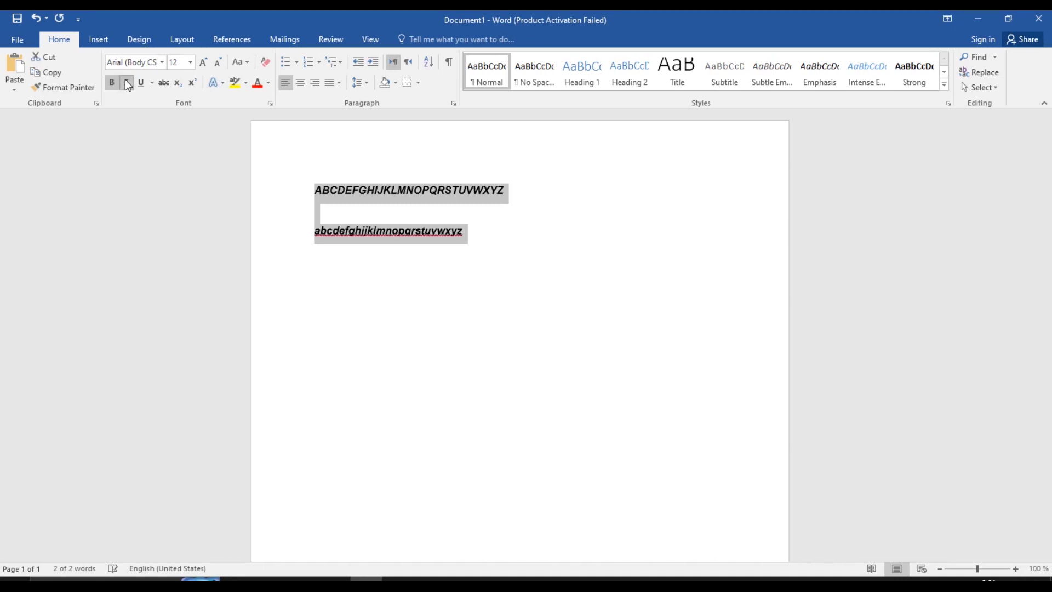
left_click(127, 83)
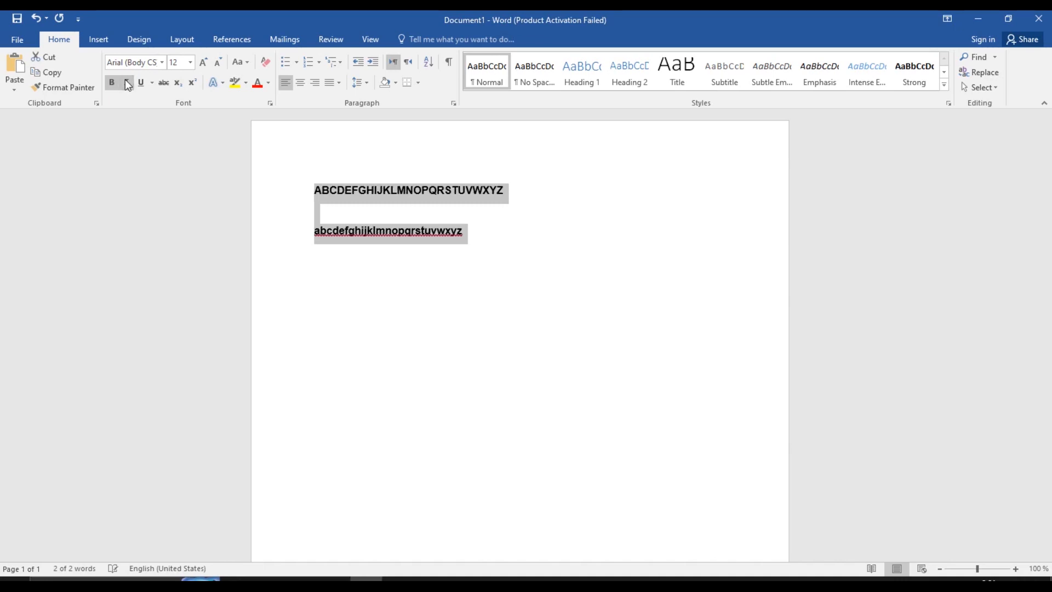
left_click(127, 82)
left_click(127, 83)
left_click(127, 83)
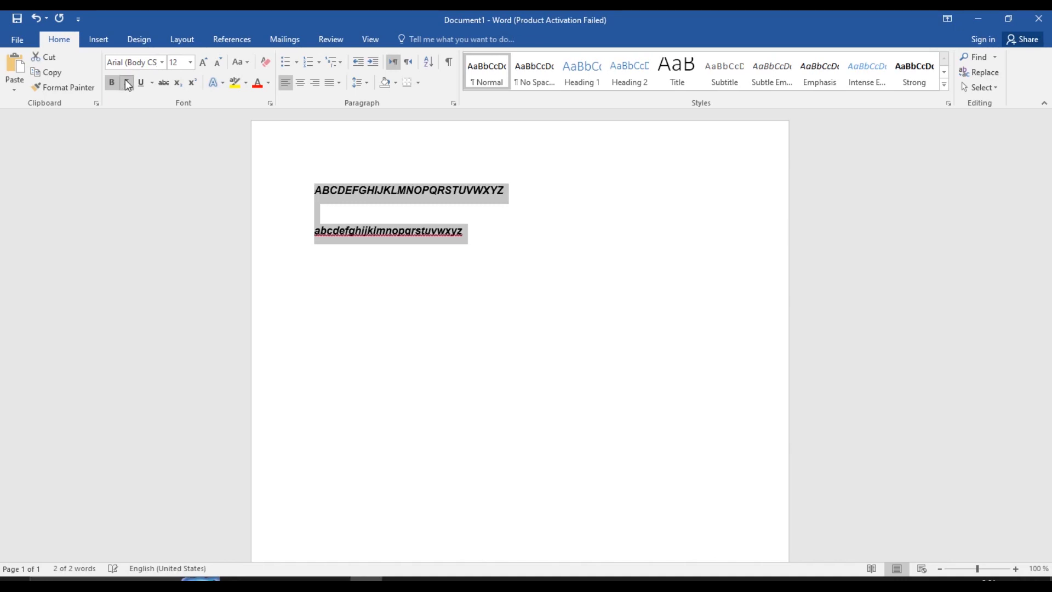
left_click(128, 82)
left_click(127, 83)
left_click(114, 83)
left_click(126, 83)
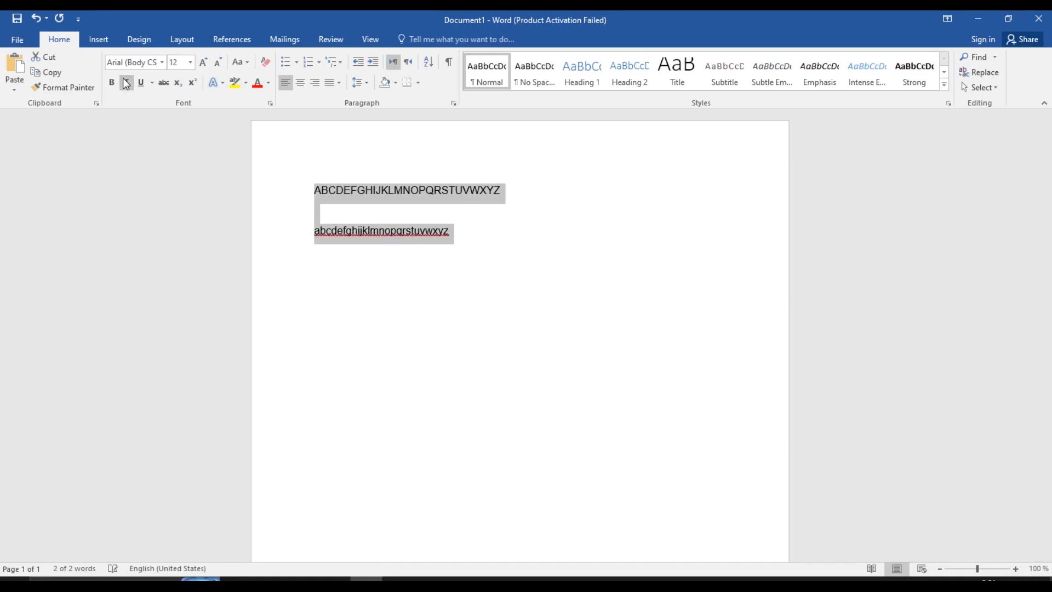
left_click(126, 83)
left_click(126, 83)
left_click(126, 84)
left_click(126, 83)
left_click(126, 83)
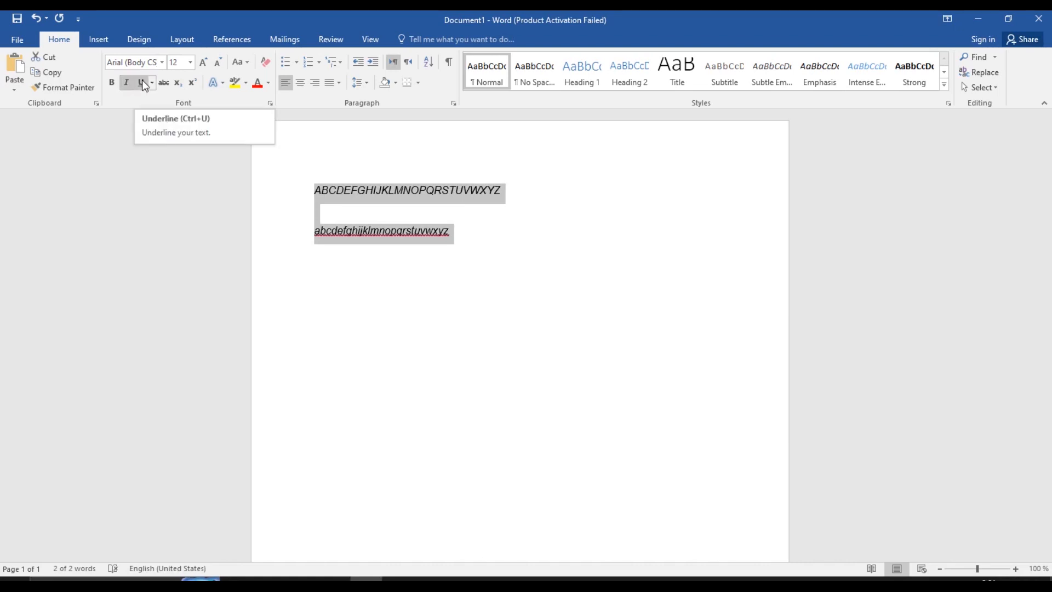
left_click(142, 81)
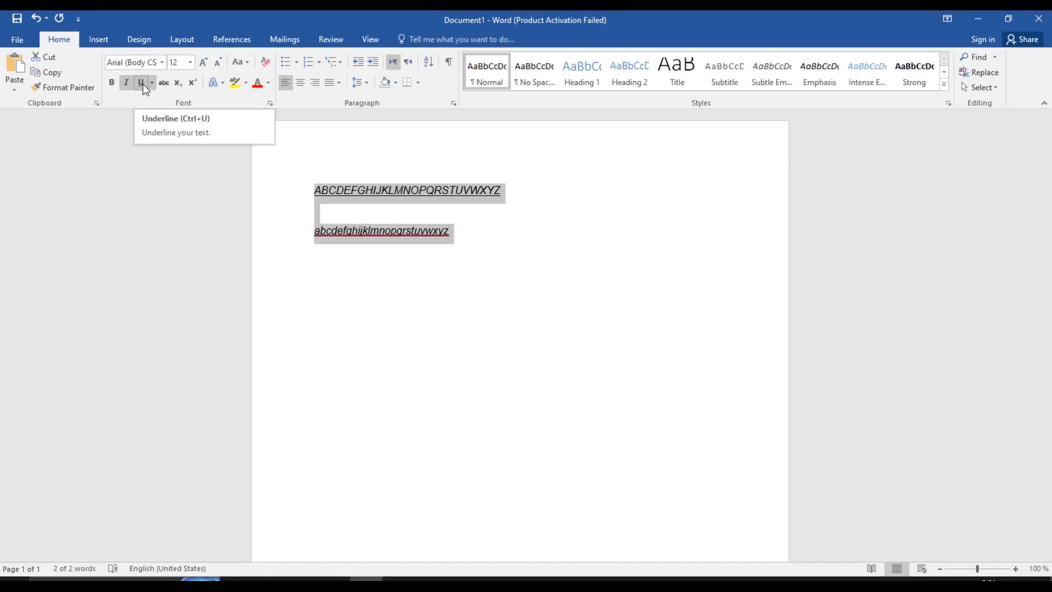
left_click(142, 83)
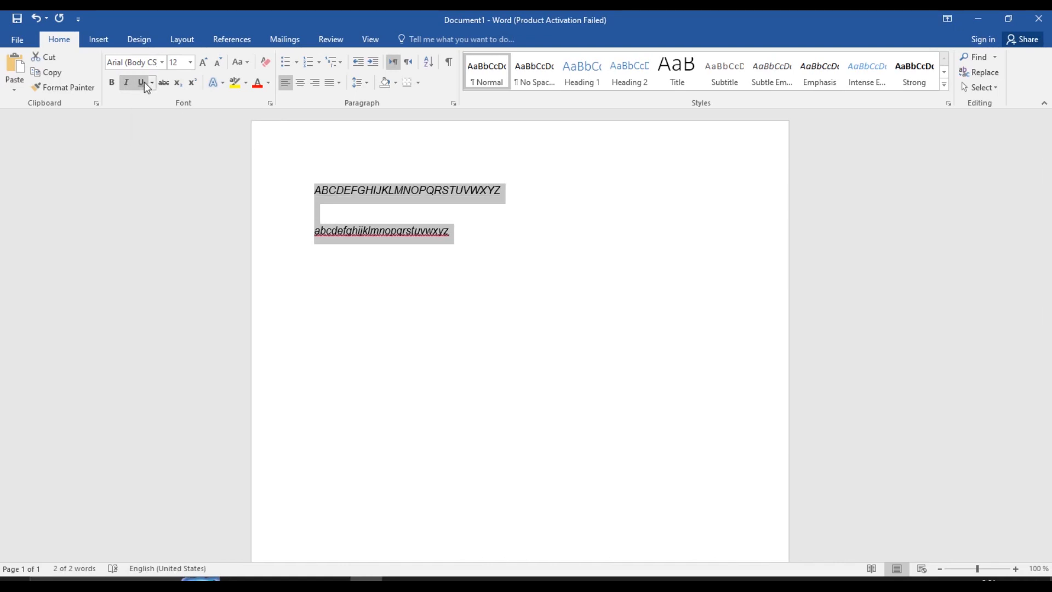
left_click(144, 82)
left_click(143, 82)
left_click(144, 82)
left_click(144, 82)
left_click(141, 83)
left_click(144, 83)
left_click(143, 82)
left_click(144, 82)
left_click(127, 83)
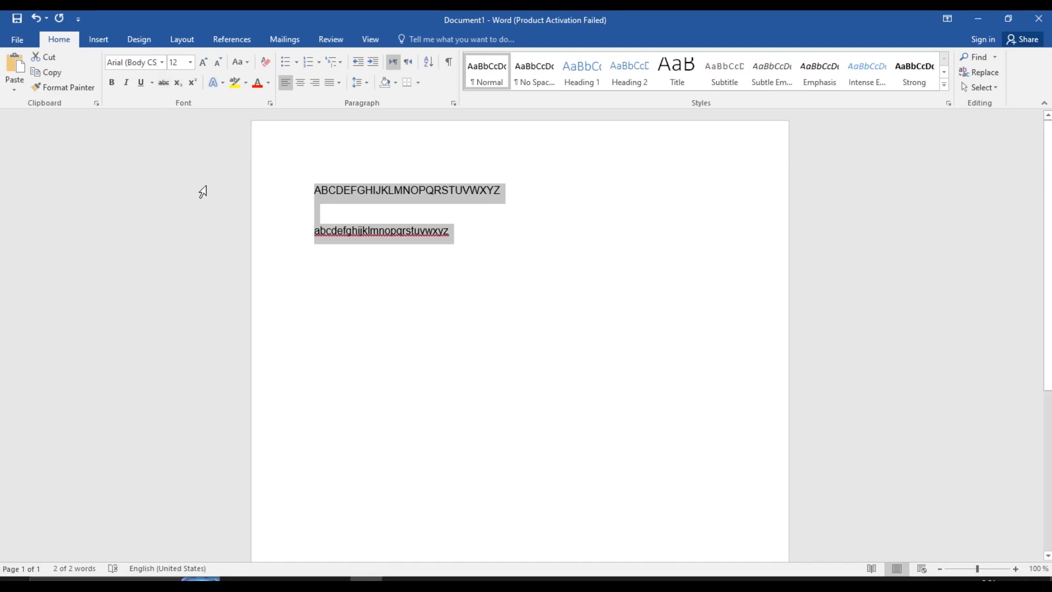
left_click(455, 307)
Add a 'yes/no' line and apply, then remove, strikethrough on Yes
key("Return")
type("y")
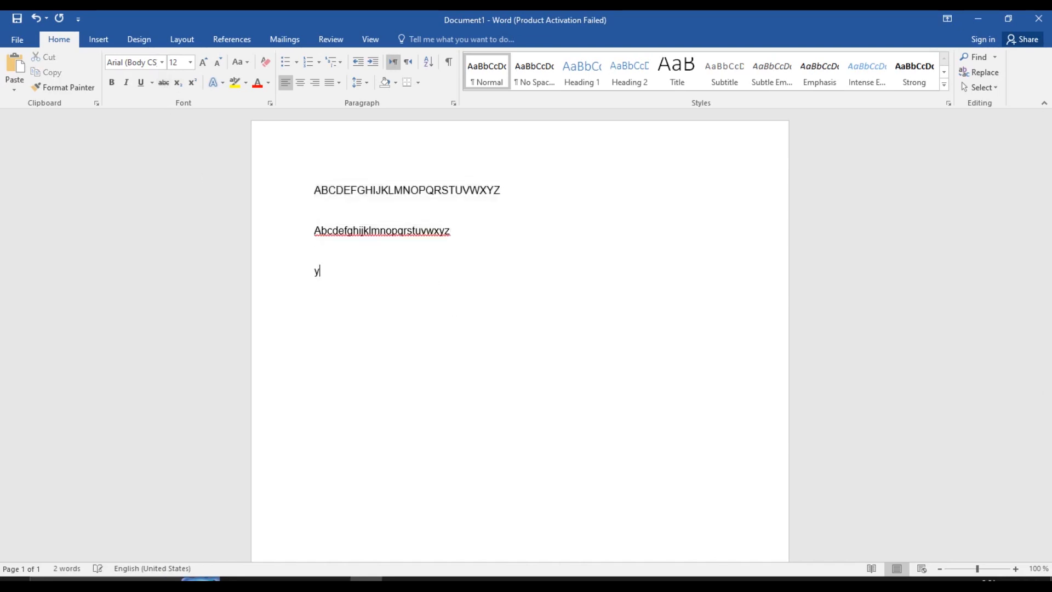
type("es/no")
key("shift+Left")
key("shift+Left")
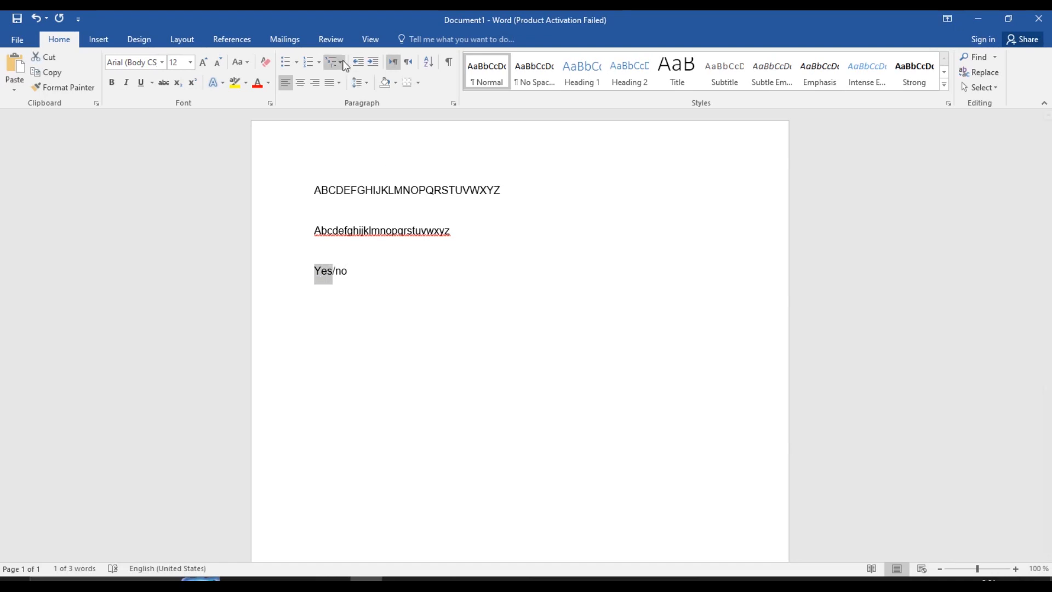
left_click(163, 83)
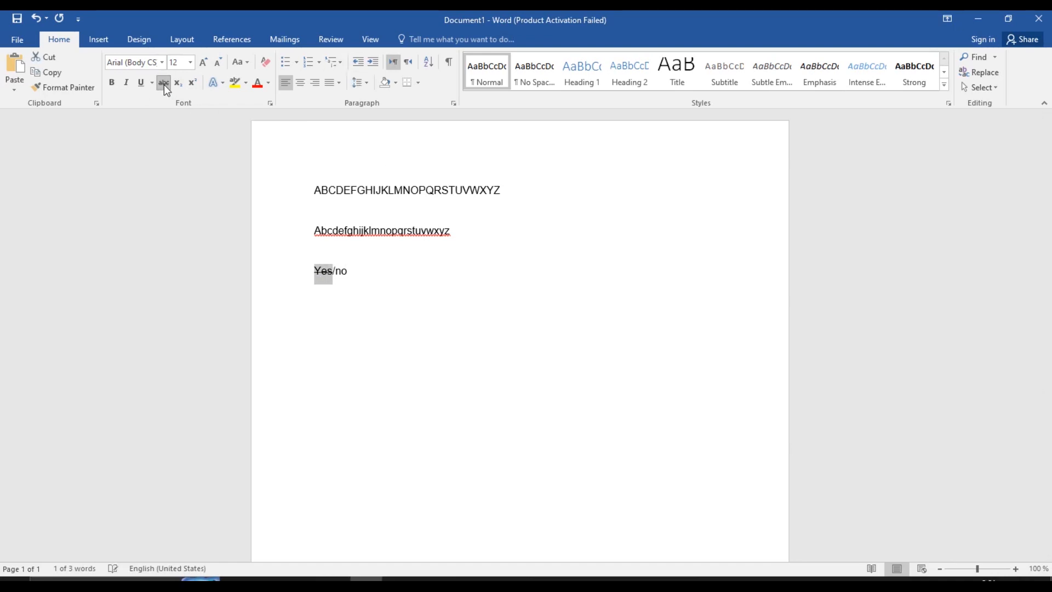
left_click(363, 279)
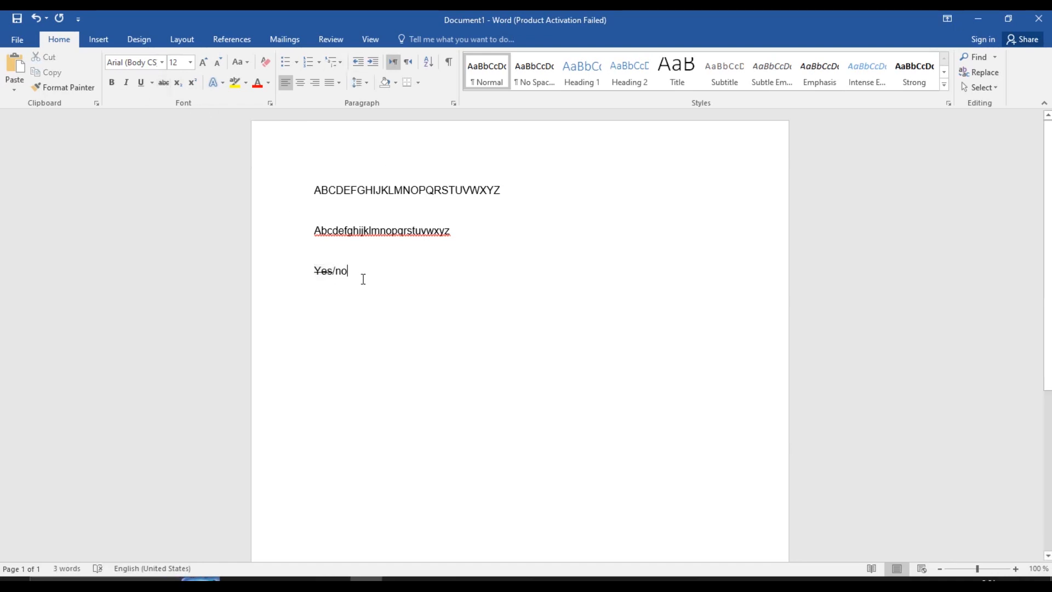
double_click(323, 271)
left_click(163, 83)
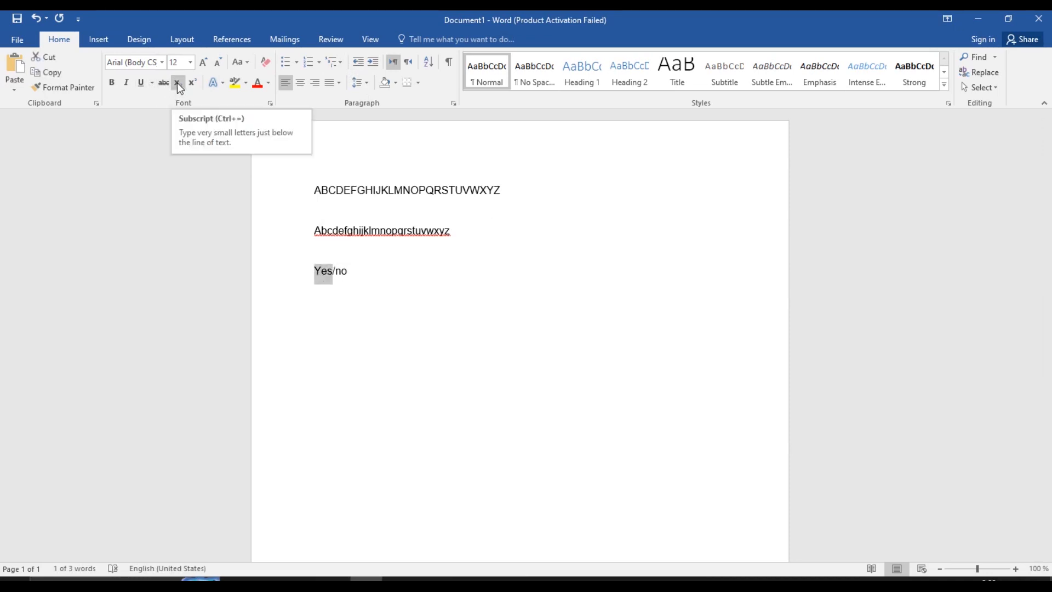
Toggle subscript on and off for Yes, leaving plain 'Yes/no' text
left_click(177, 83)
left_click(178, 84)
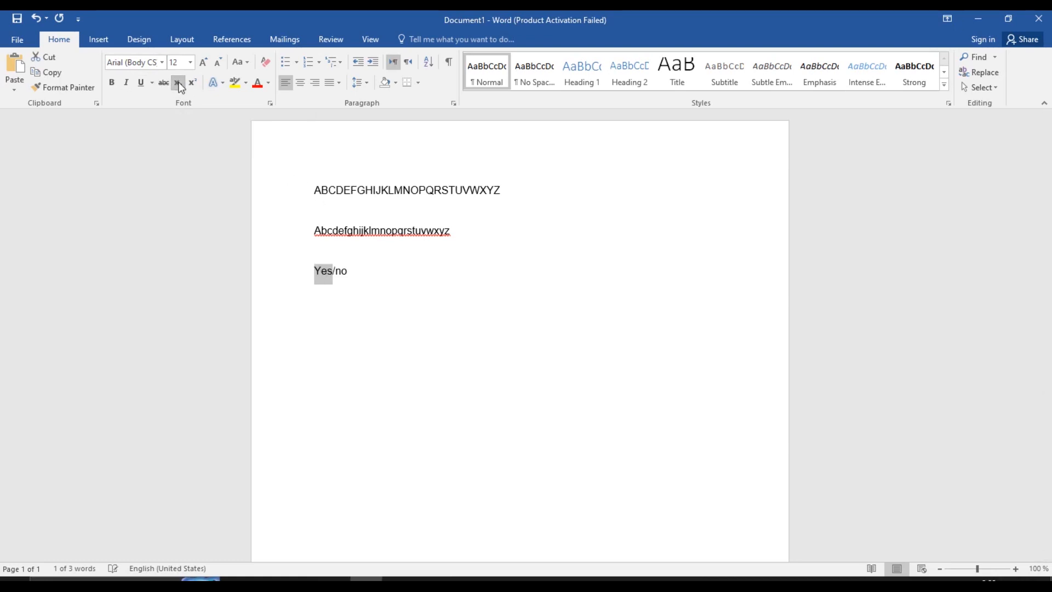
left_click(627, 302)
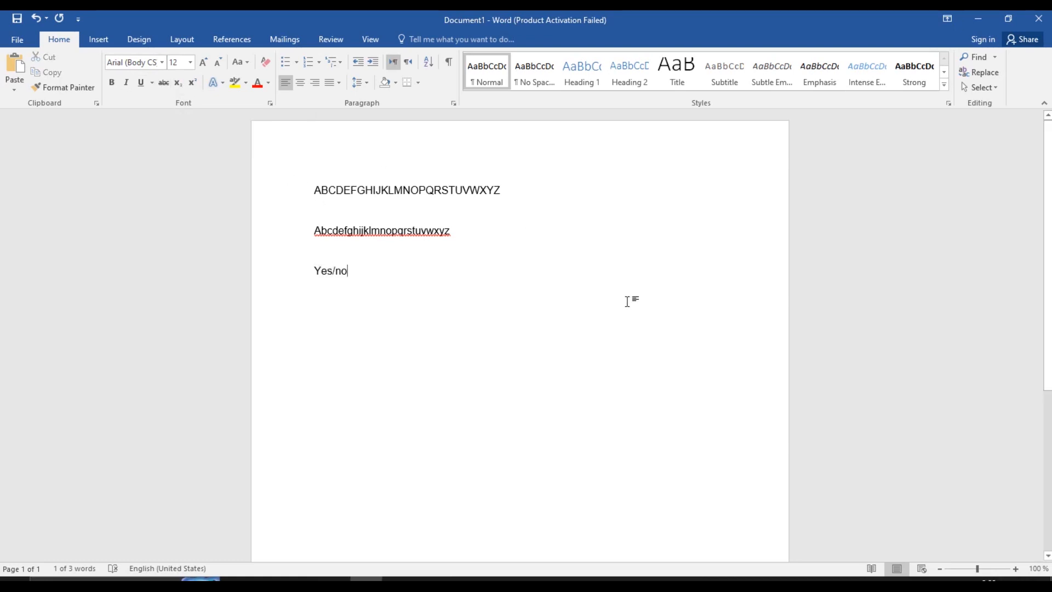
Type 100 on a new line and make its last 0 subscript, giving 10₀
key("Return")
type("10")
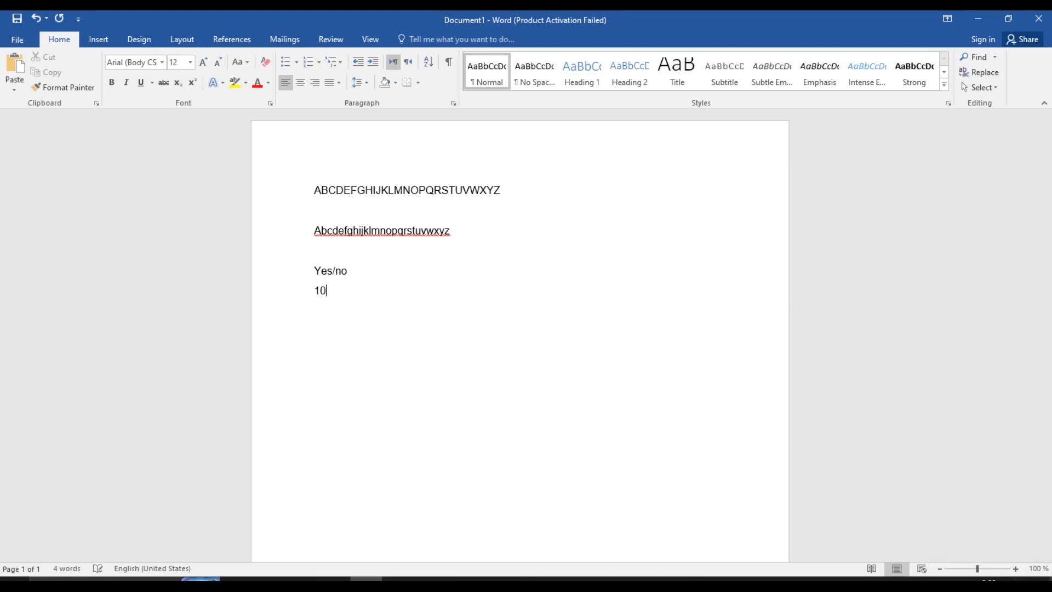
type("0")
key("shift+Left")
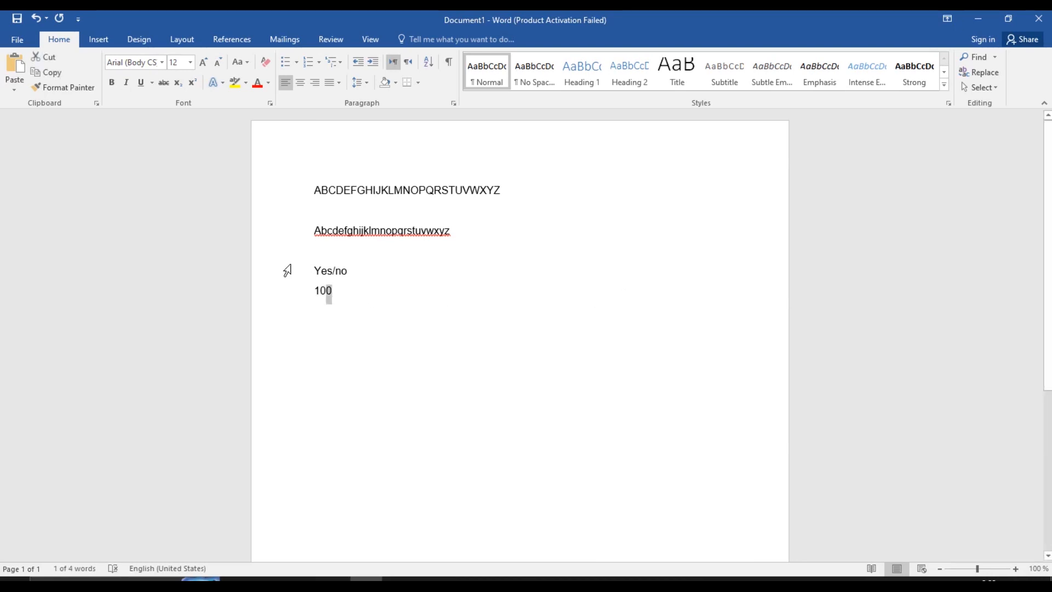
left_click(180, 81)
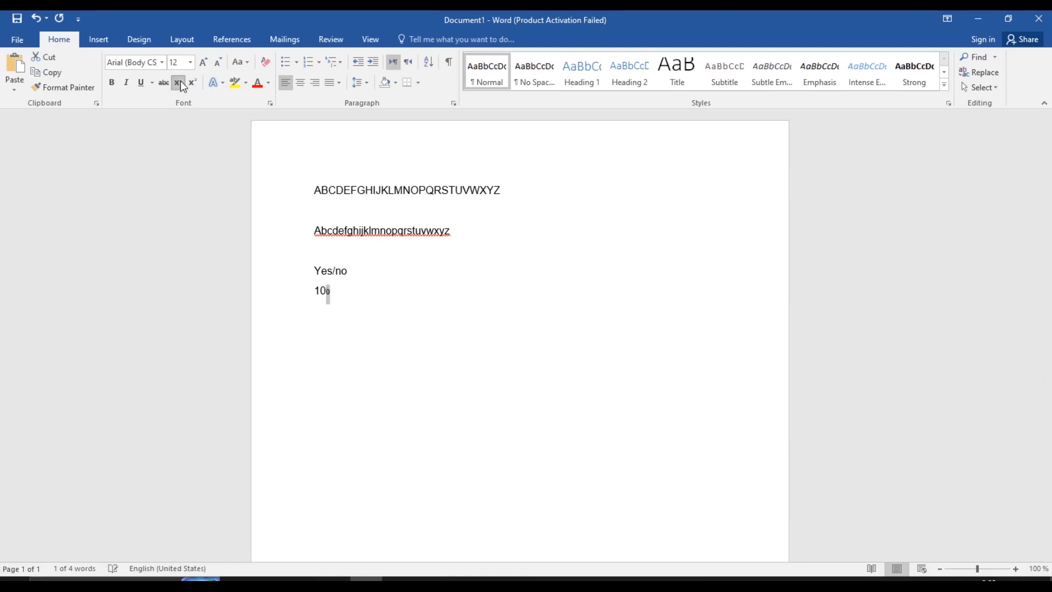
key("Right")
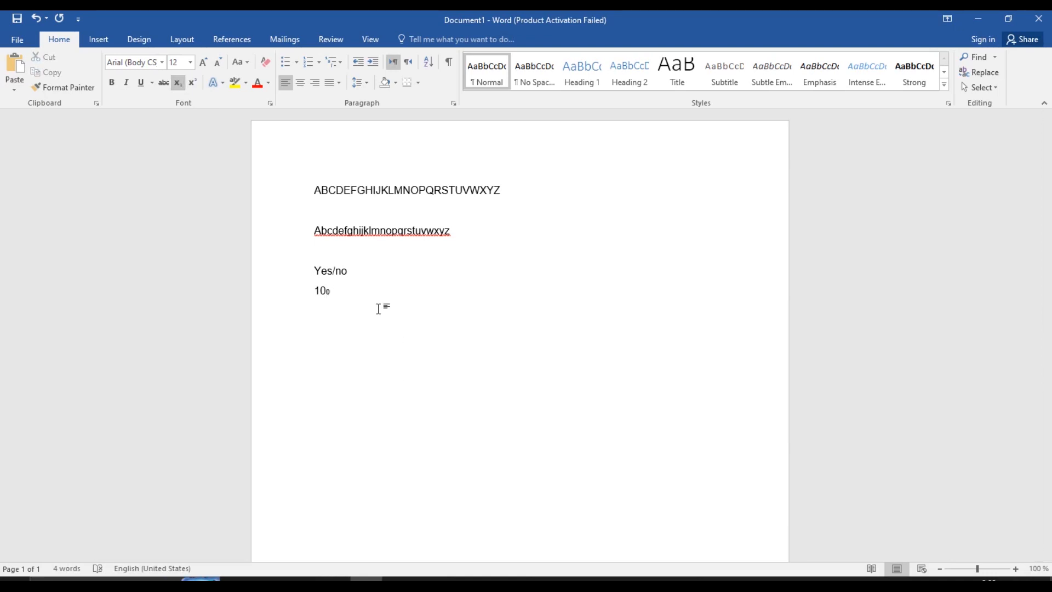
Try a superscript 0 after 'C' on a new line, then delete the experiment
key("Return")
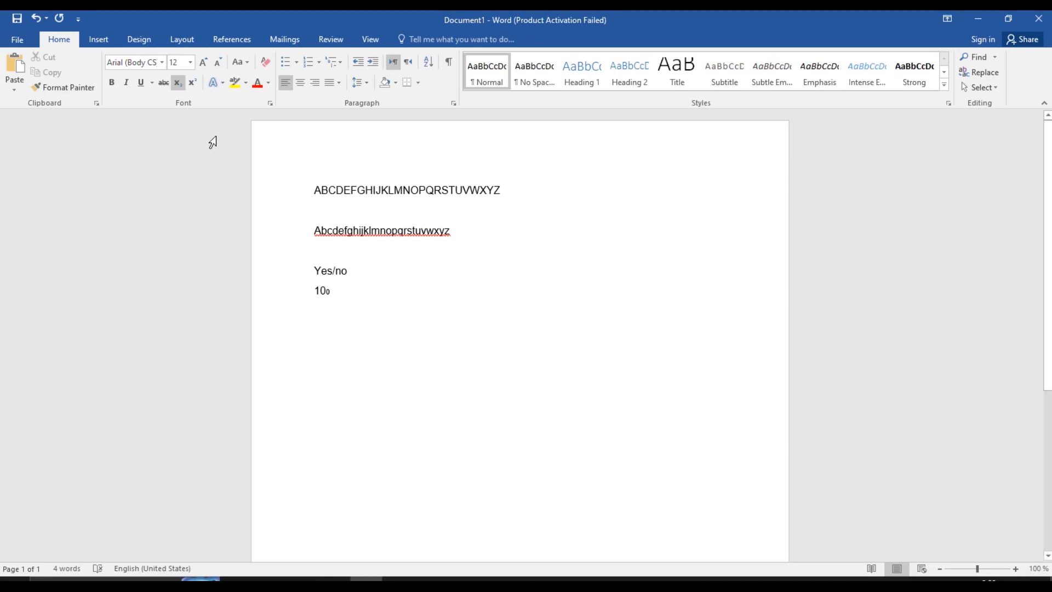
left_click(176, 82)
type("C")
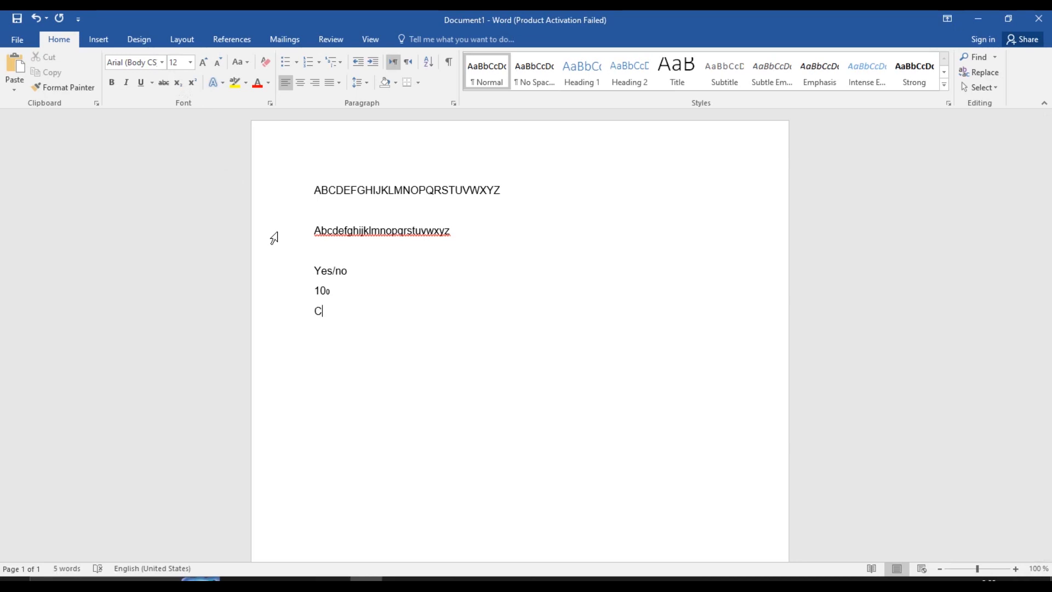
type("0")
key("shift+Left")
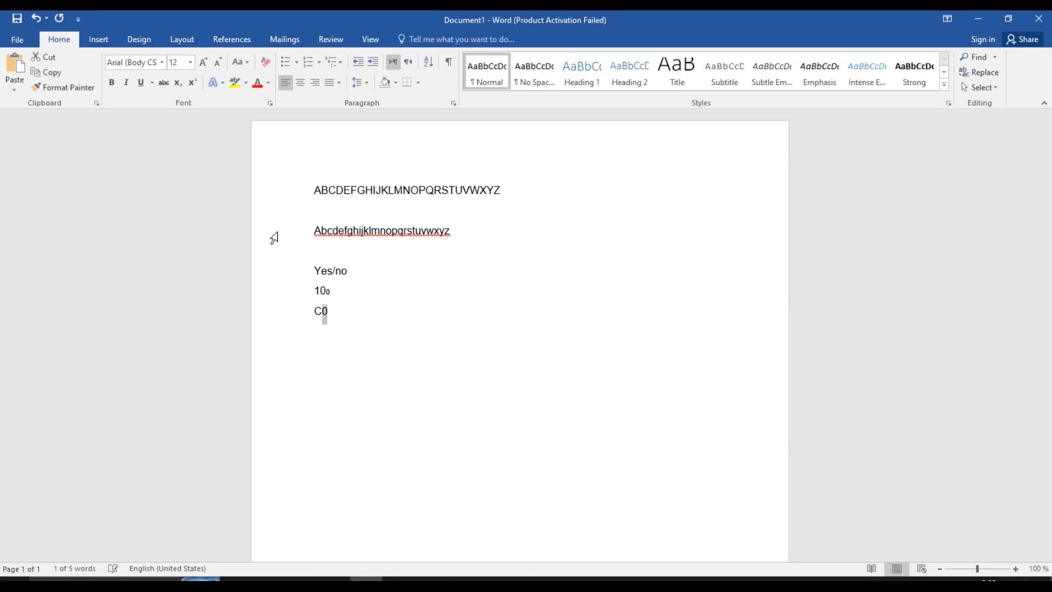
left_click(192, 83)
key("Right")
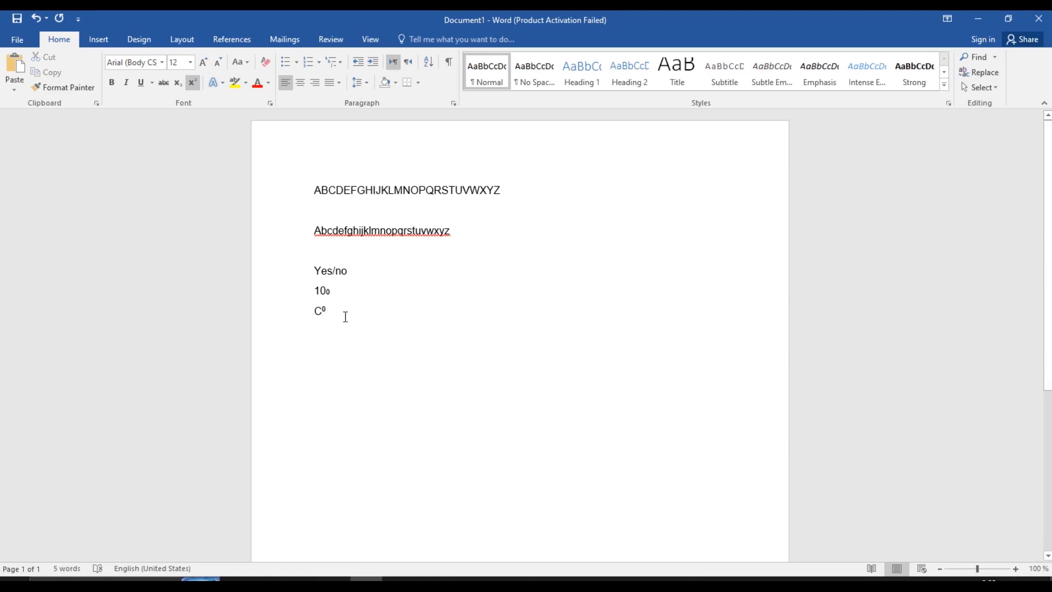
left_click(316, 310)
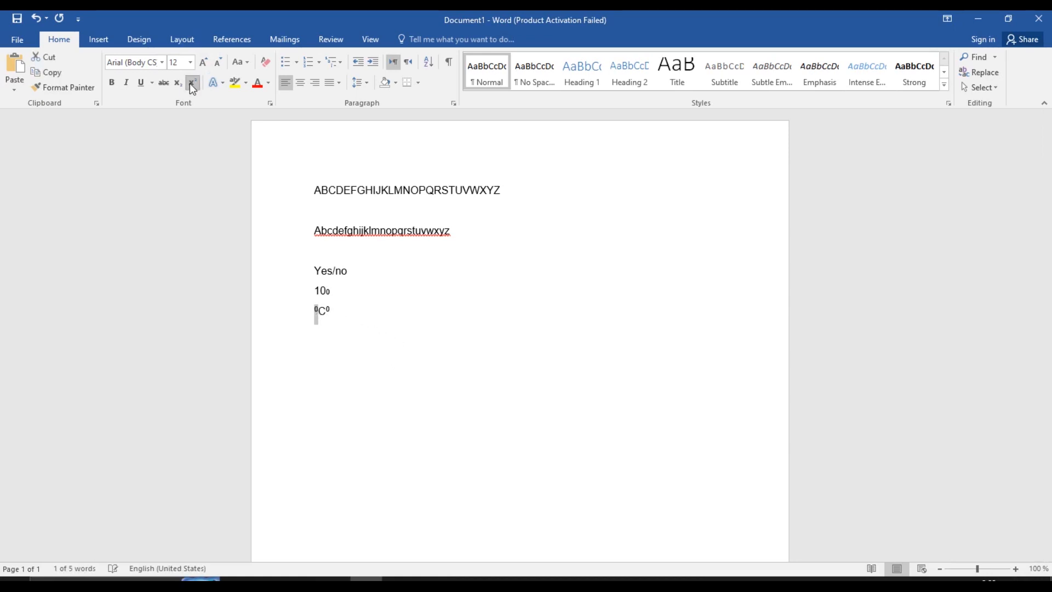
left_click(398, 323)
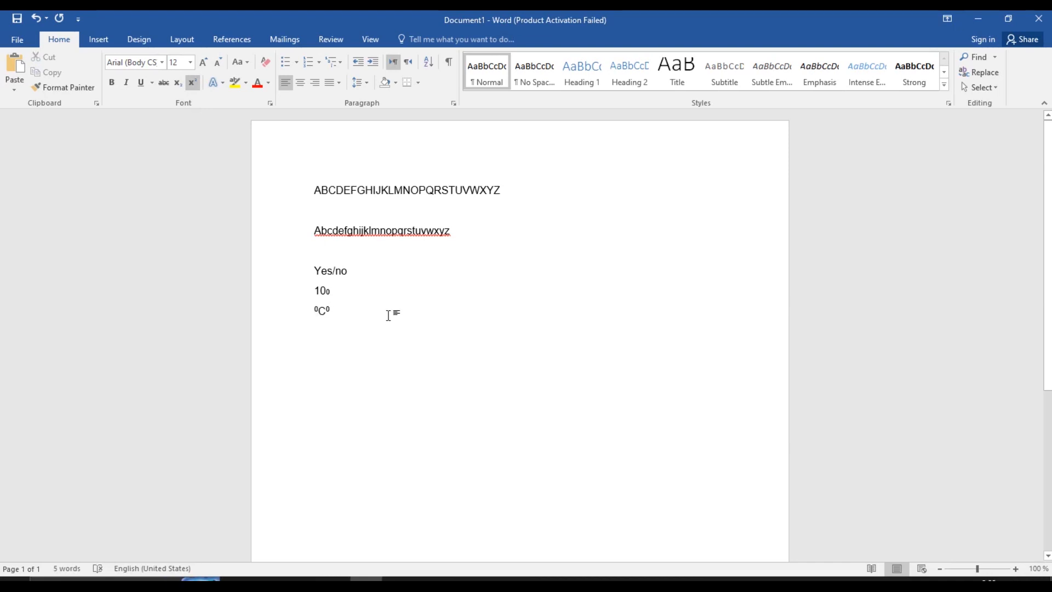
key("BackSpace")
key("BackSpace")
key("BackSpace")
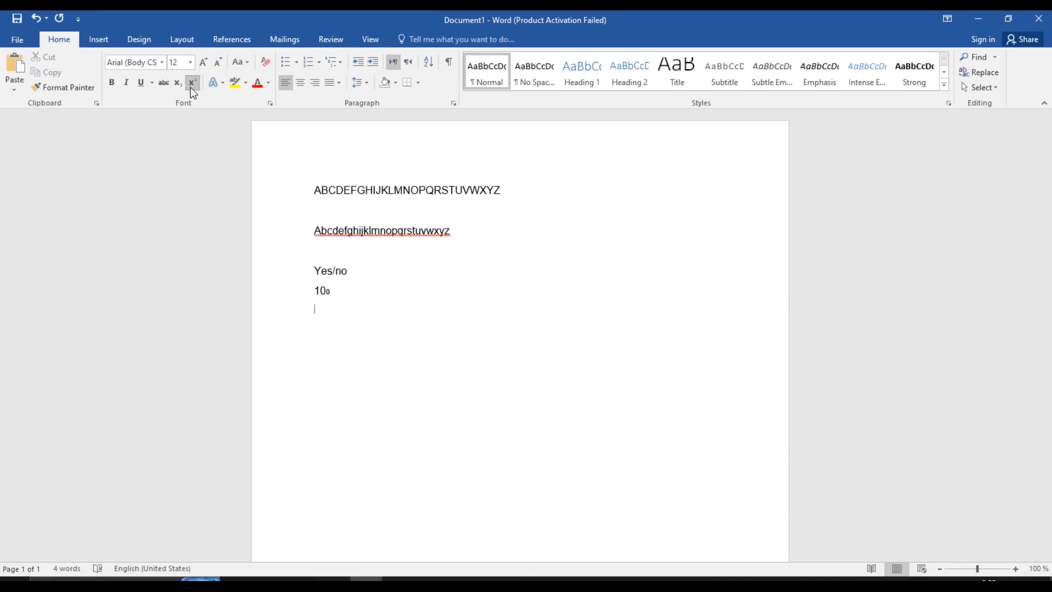
Toggle italics on and off and add another empty line
left_click(127, 82)
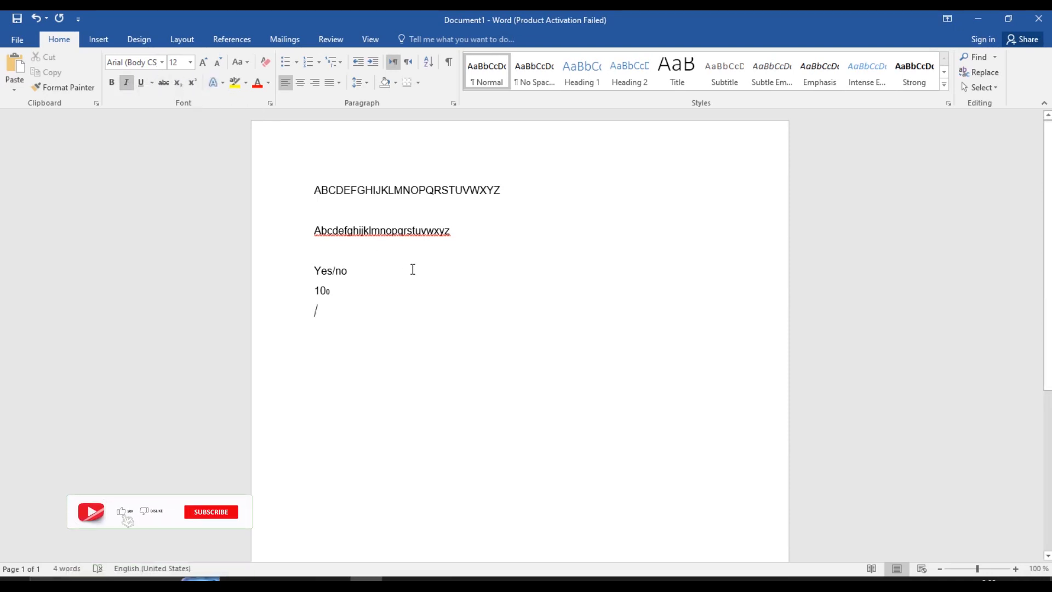
left_click(128, 83)
key("Return")
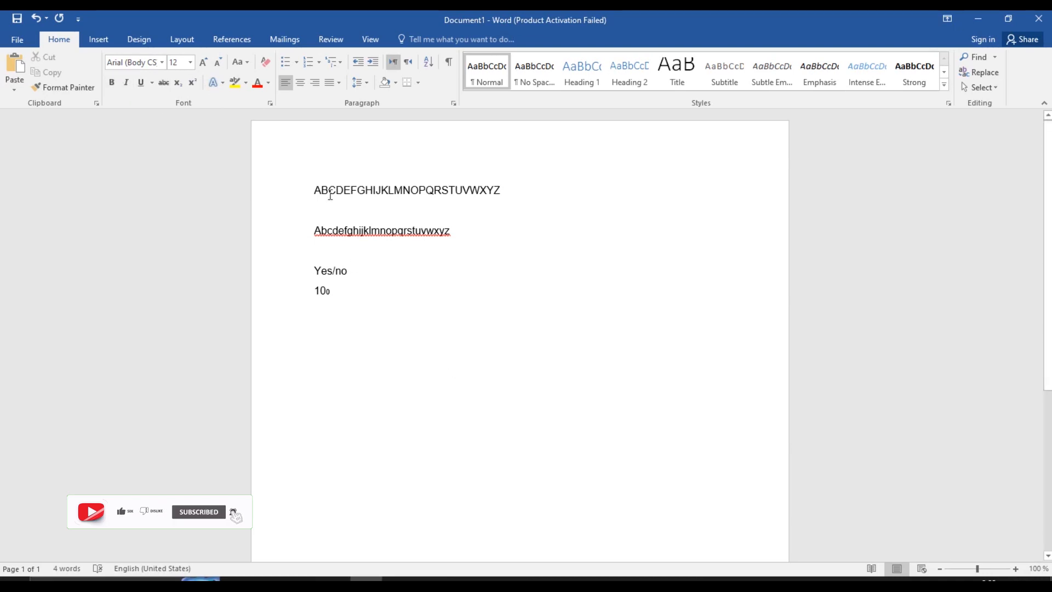
Copy the first uppercase alphabet line and paste it below 10₀
left_click_drag(316, 190, 550, 200)
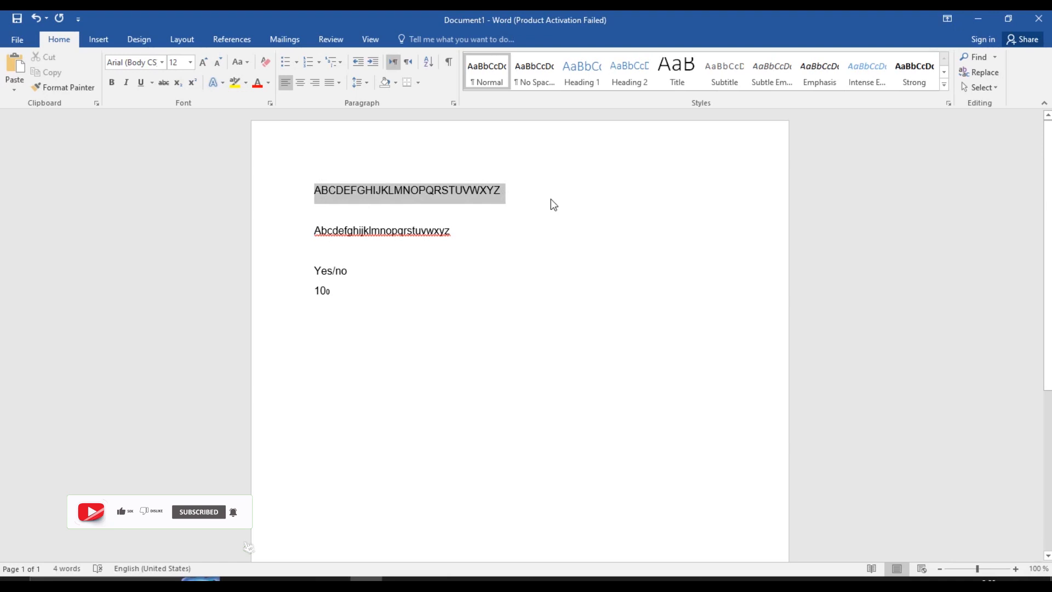
right_click(470, 198)
left_click(503, 220)
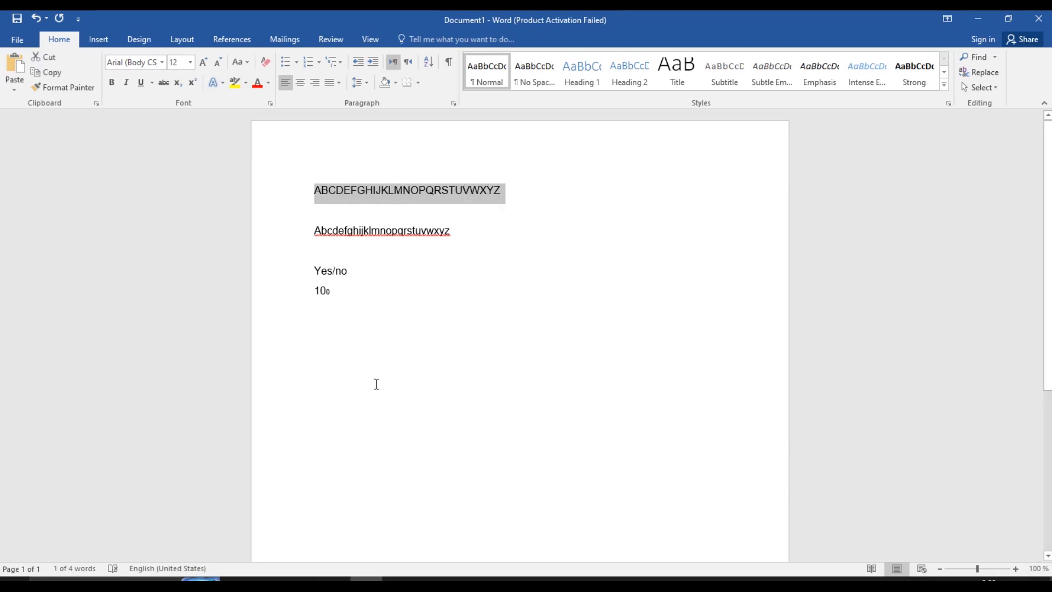
left_click(376, 383)
right_click(376, 383)
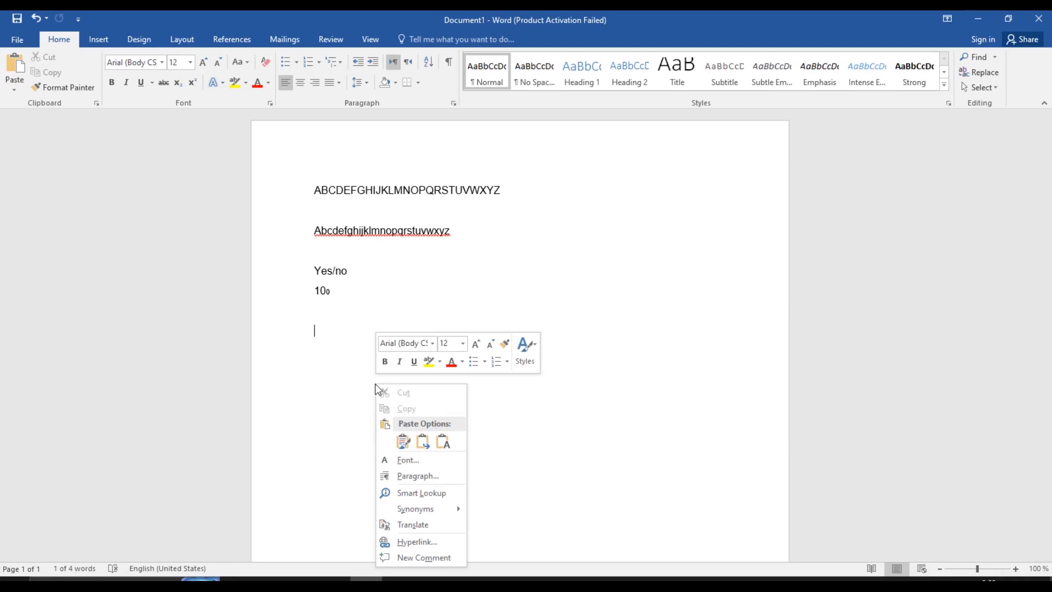
left_click(405, 440)
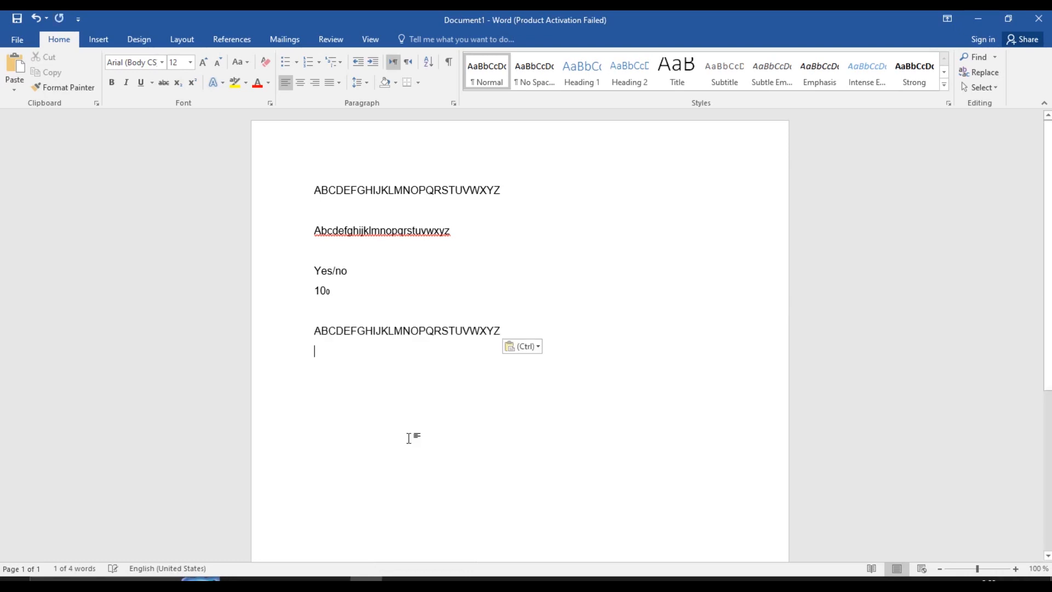
Browse the Outline, Shadow and Reflection text effects for the pasted line without applying any
double_click(381, 330)
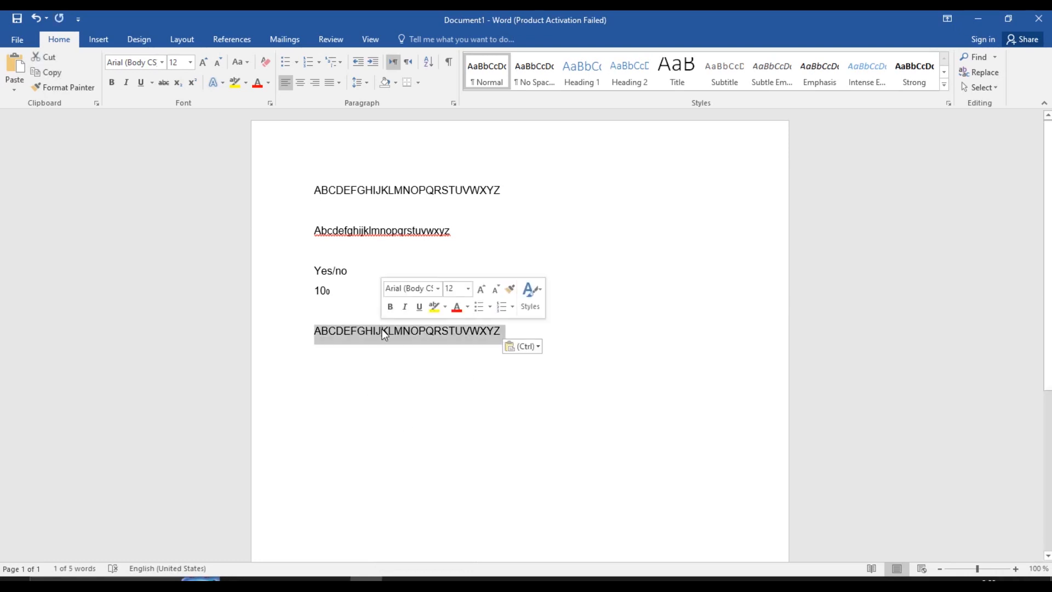
left_click(222, 82)
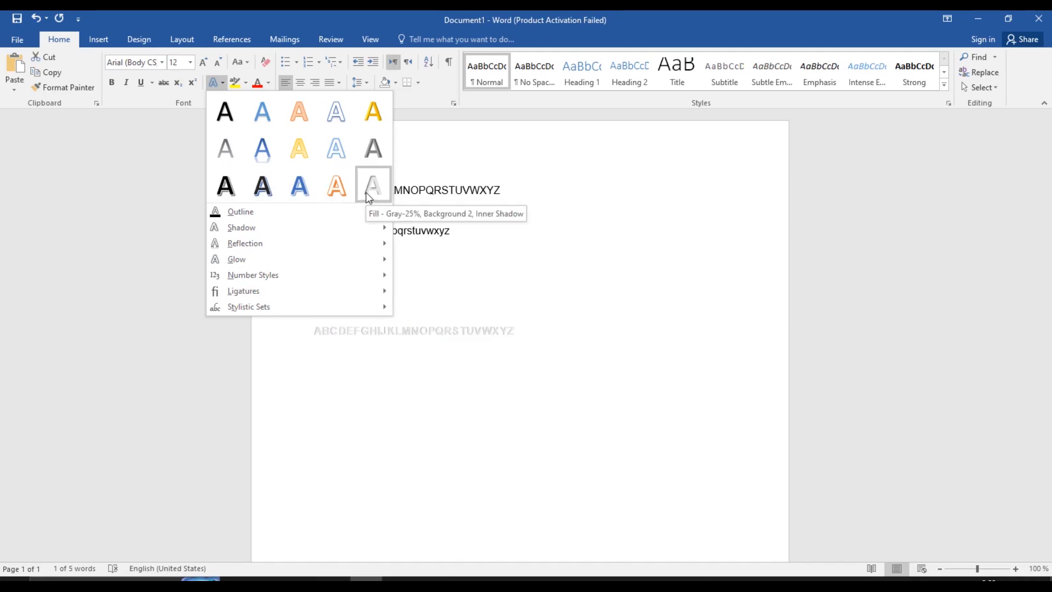
mouse_move(359, 211)
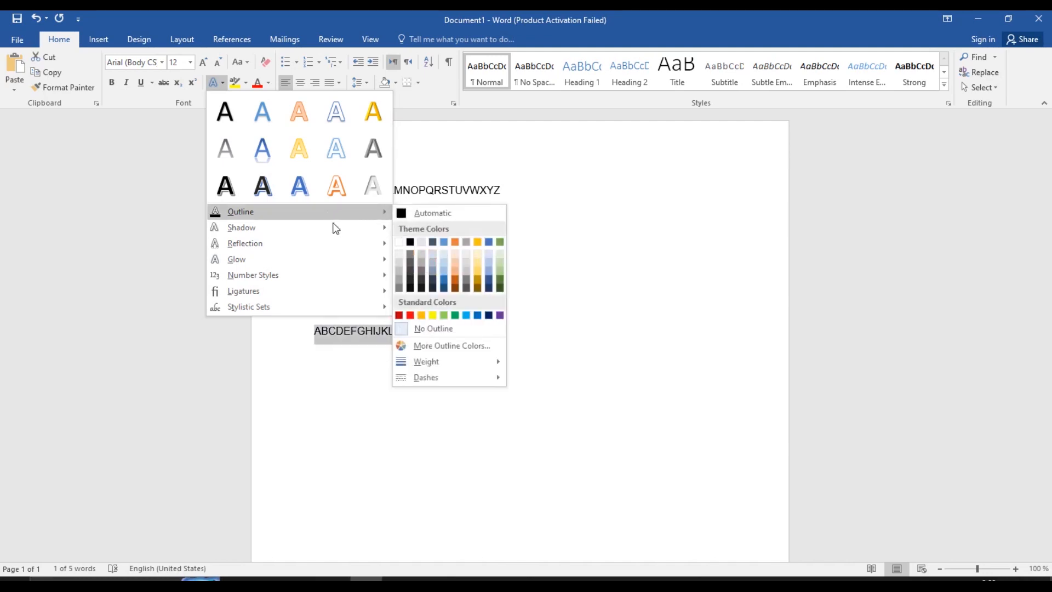
mouse_move(338, 228)
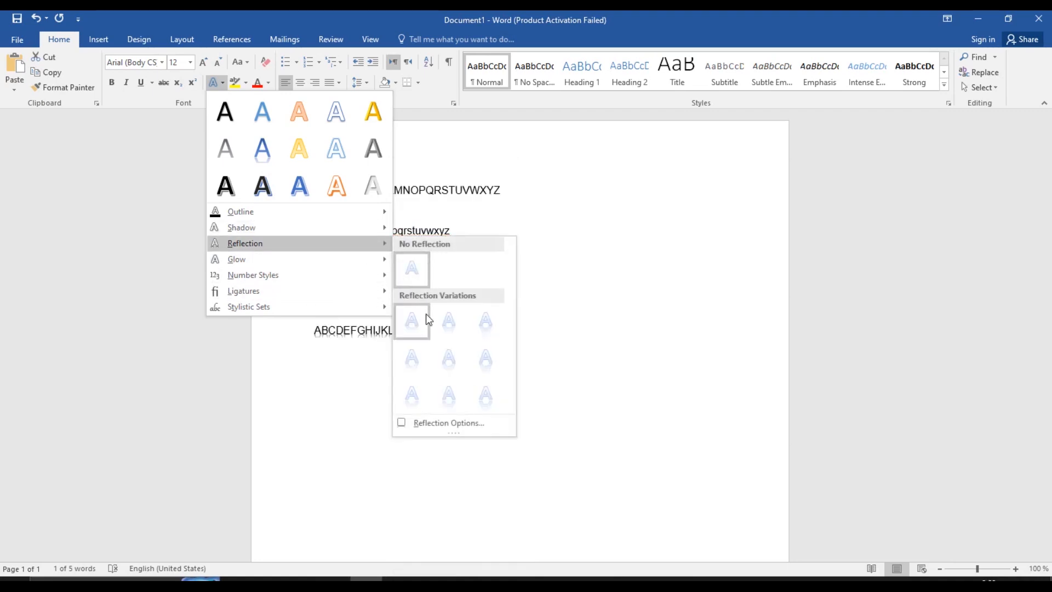
left_click(586, 265)
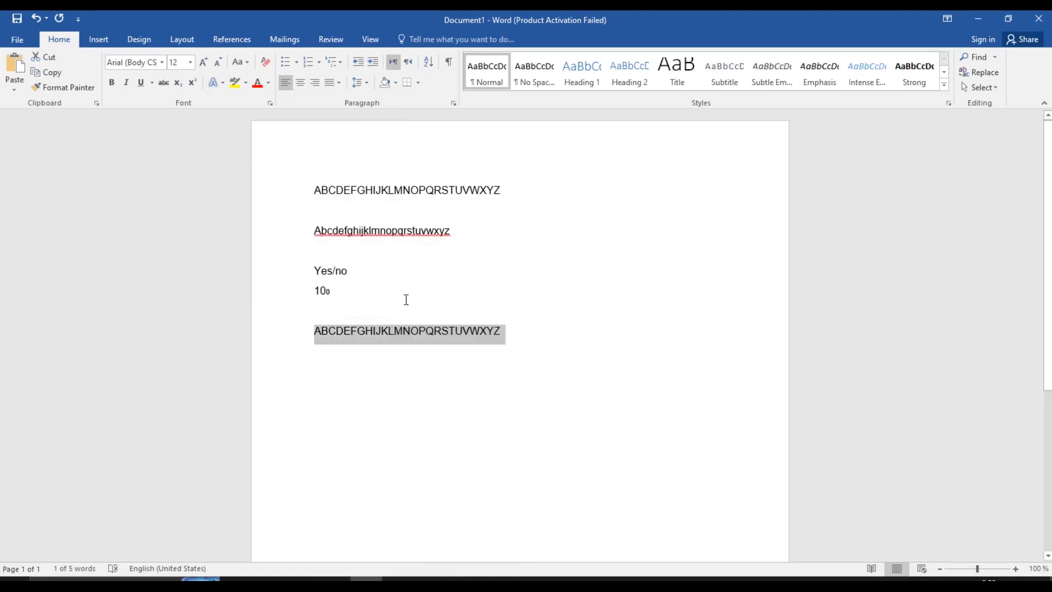
left_click(410, 293)
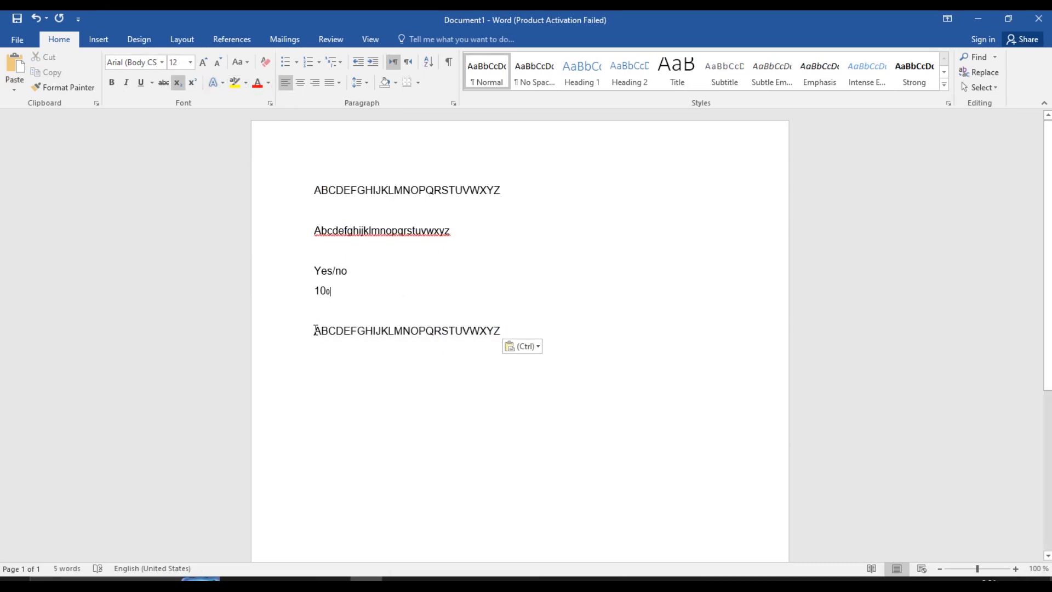
left_click_drag(315, 329, 504, 337)
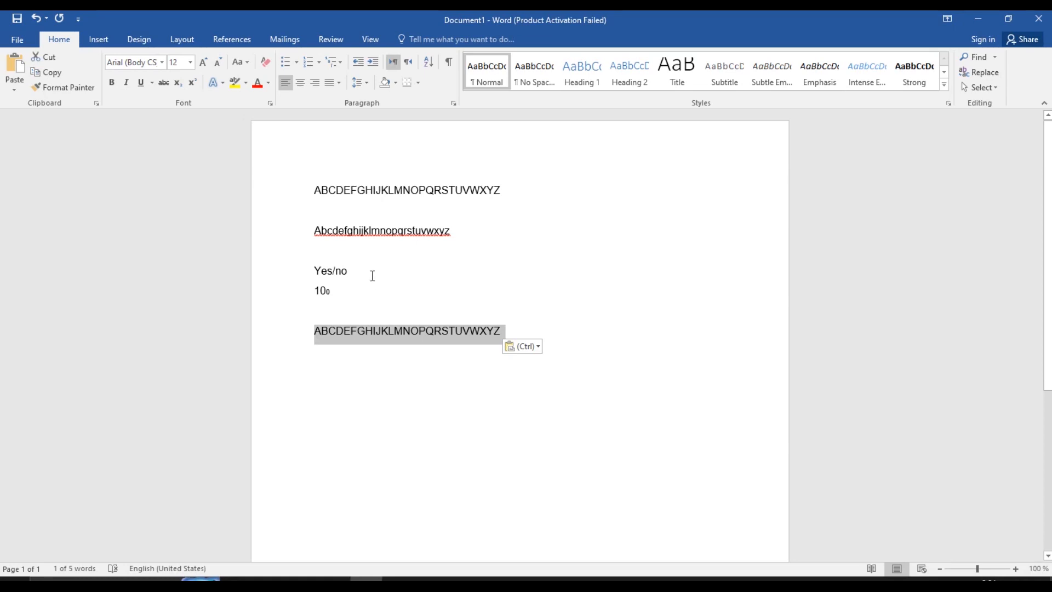
left_click(525, 328)
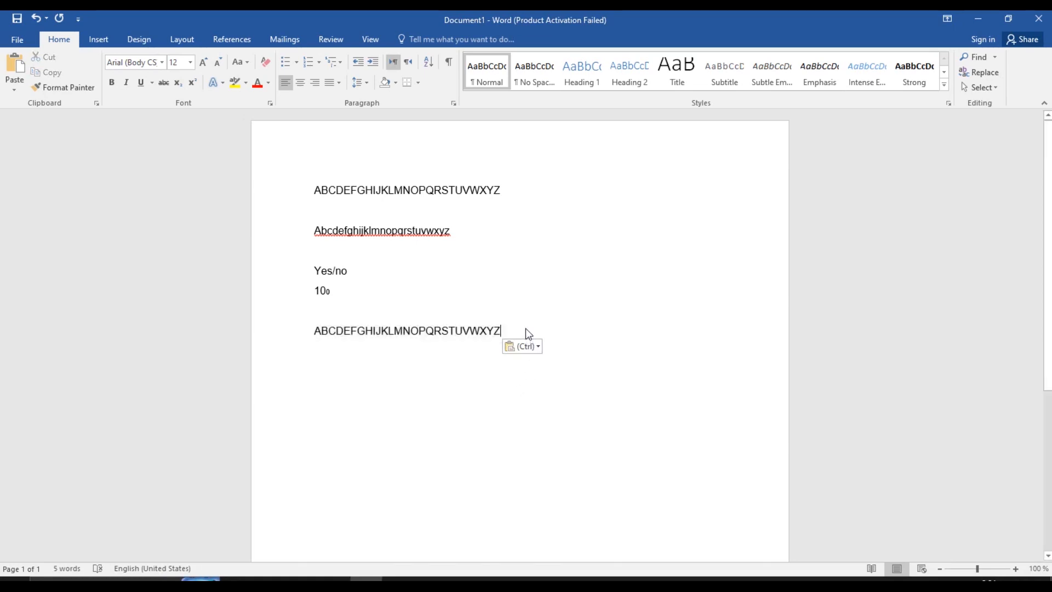
Type the nonsense word '.mknilb' on a new last line and highlight it yellow
key("Return")
type(",mknjlb")
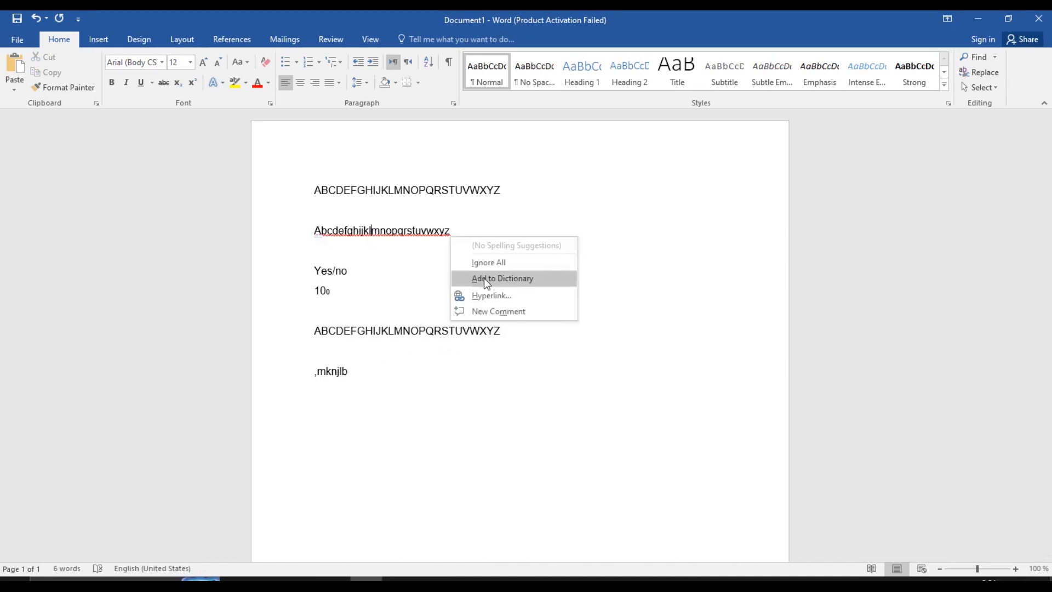
left_click(383, 227)
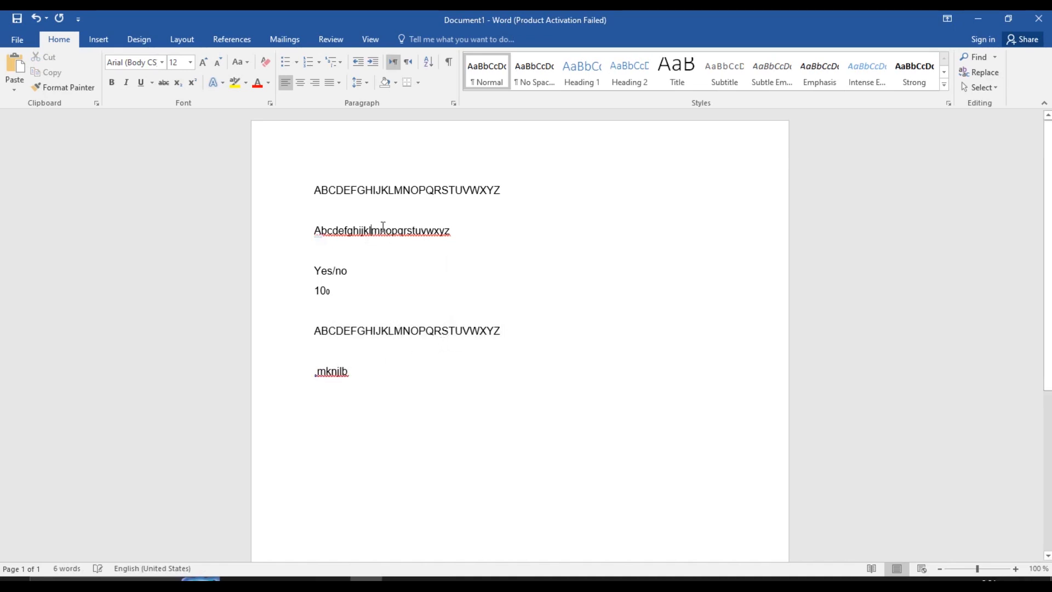
left_click(364, 376)
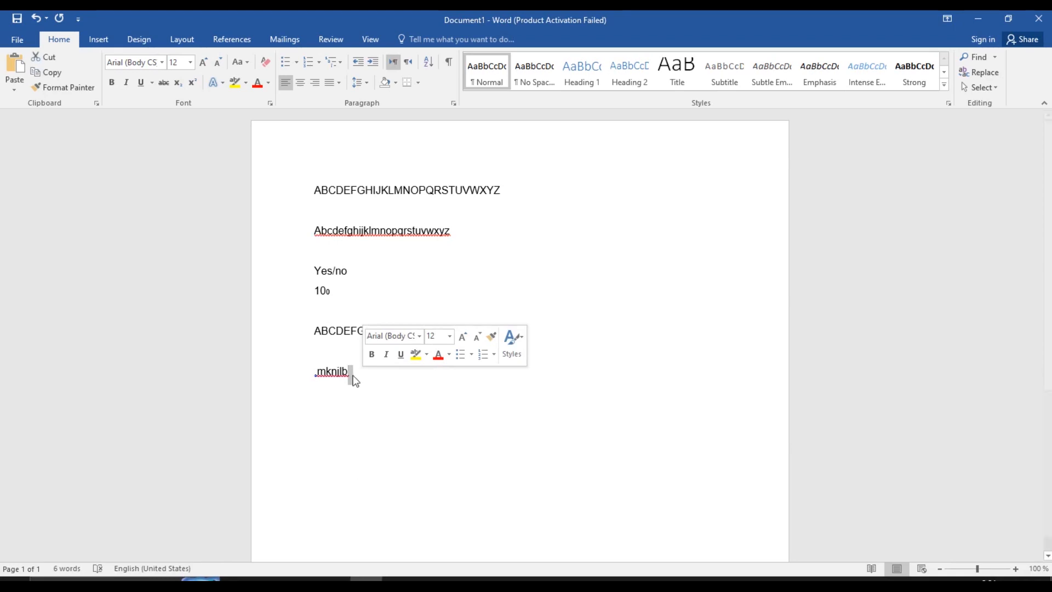
left_click_drag(370, 380, 313, 371)
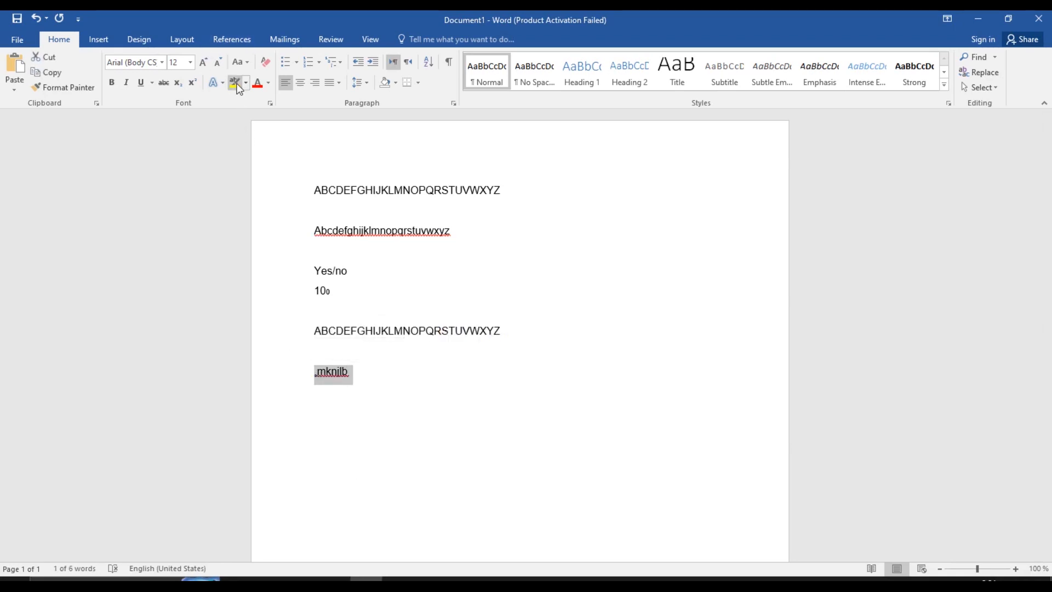
left_click(235, 82)
left_click(355, 385)
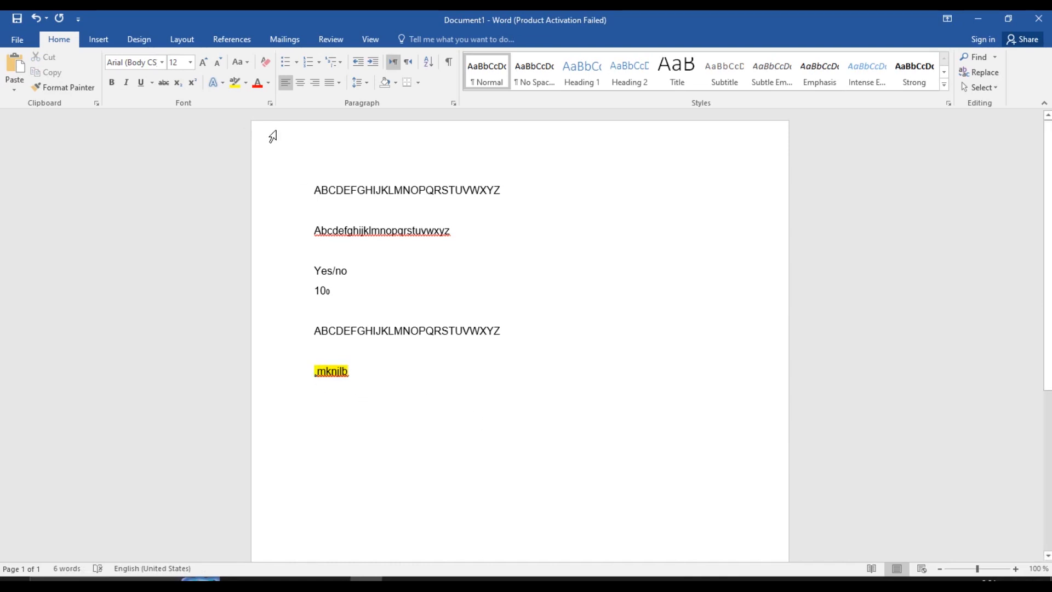
Highlight LMNOP in the copied alphabet line yellow, then select BCDEF
left_click_drag(390, 331, 423, 330)
left_click(232, 85)
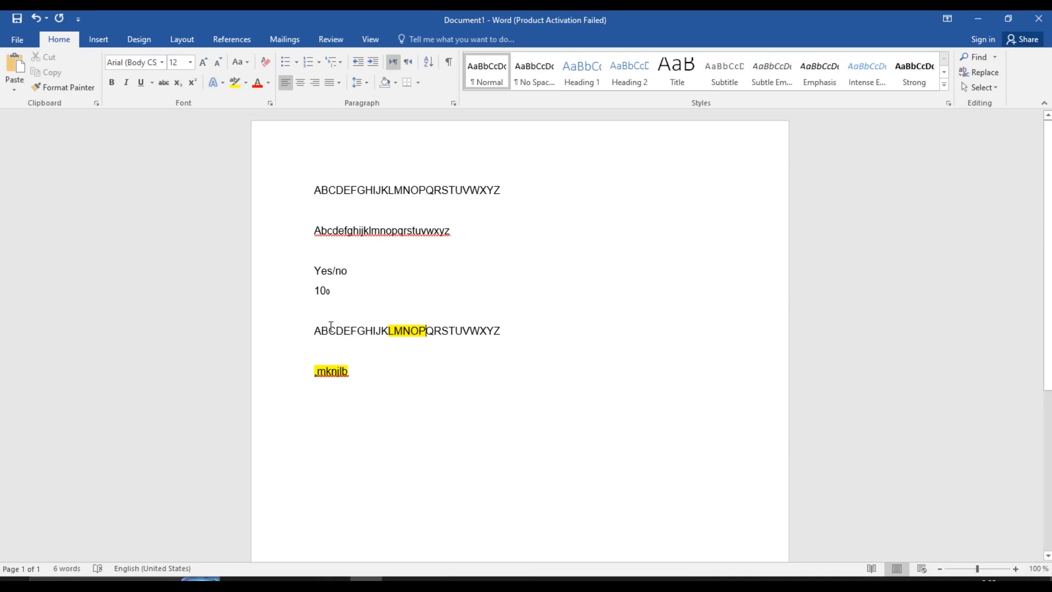
left_click_drag(322, 331, 359, 330)
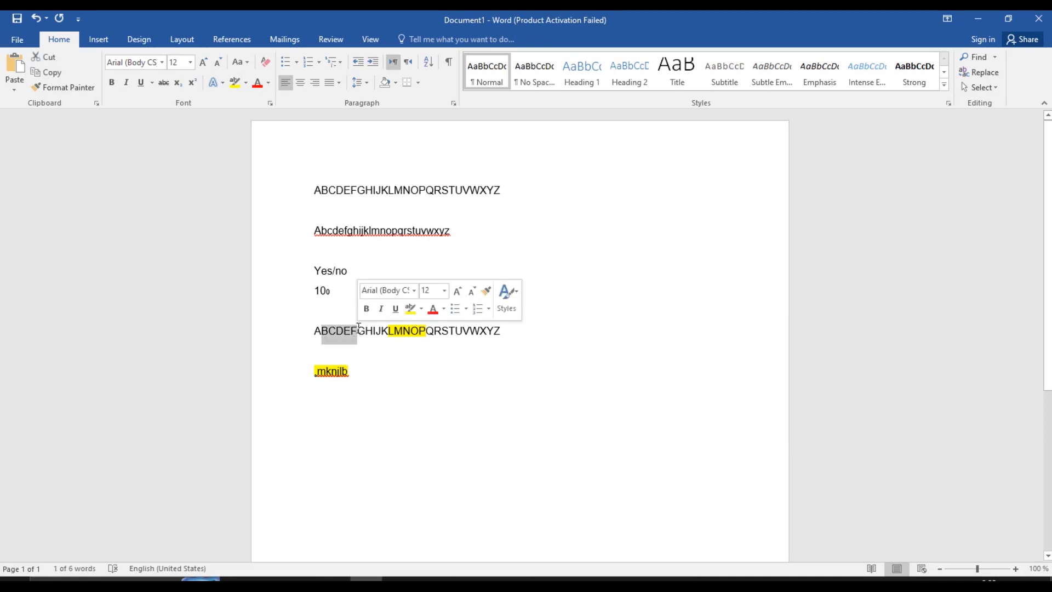
Turn BCDEF red, then set it back to automatic black
left_click(259, 86)
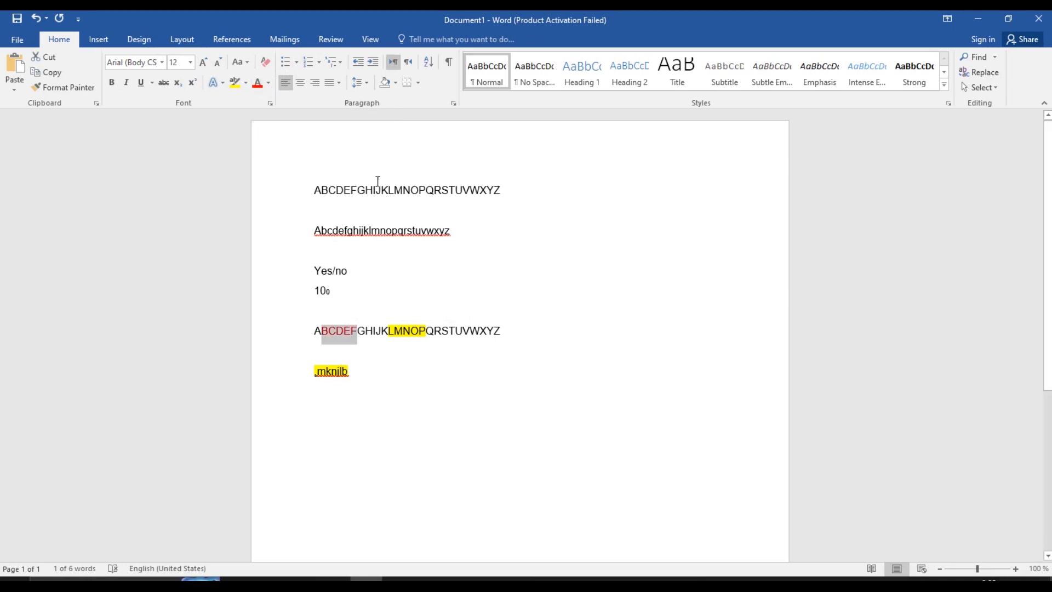
left_click(269, 84)
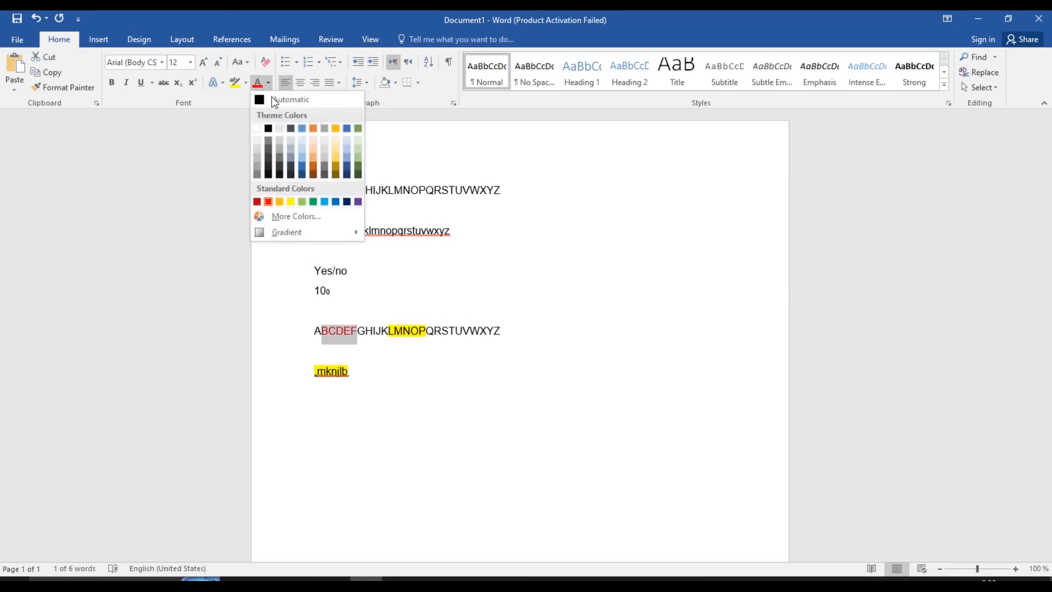
left_click(274, 99)
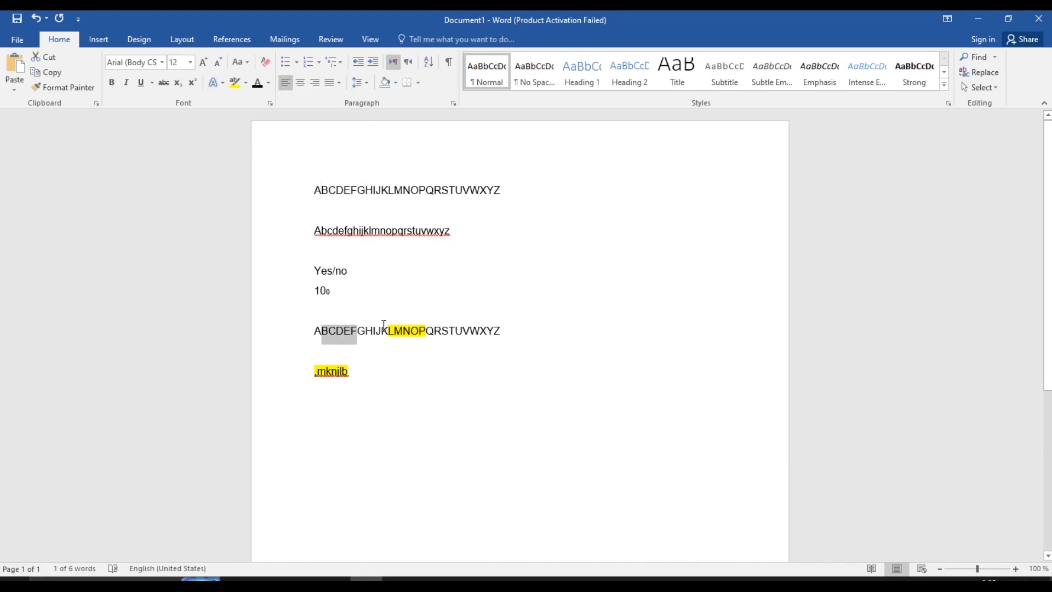
Colour all the document text dark green, then switch it all to black
key("ctrl+a")
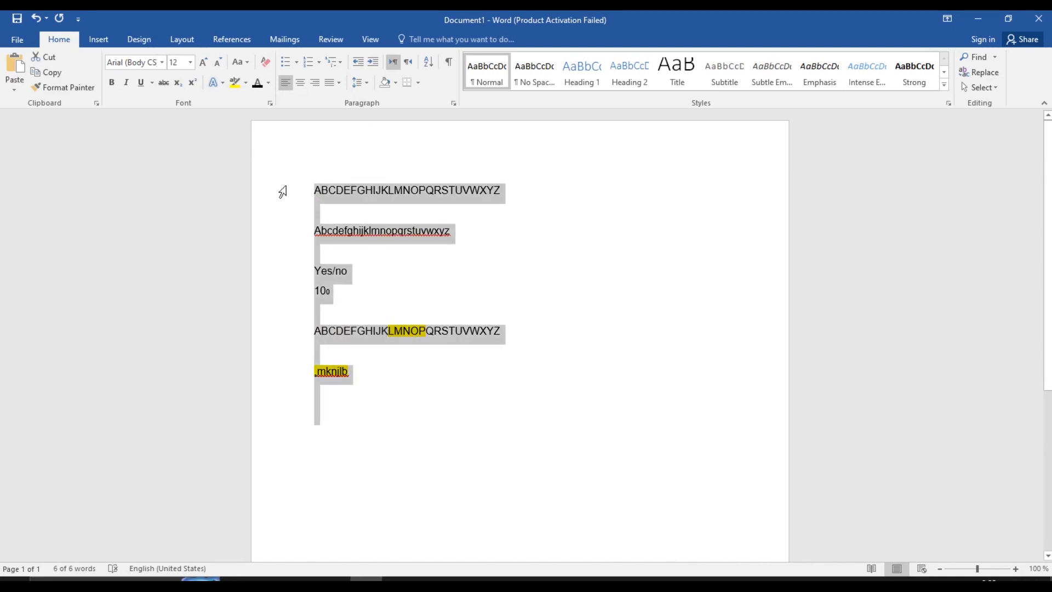
left_click(268, 83)
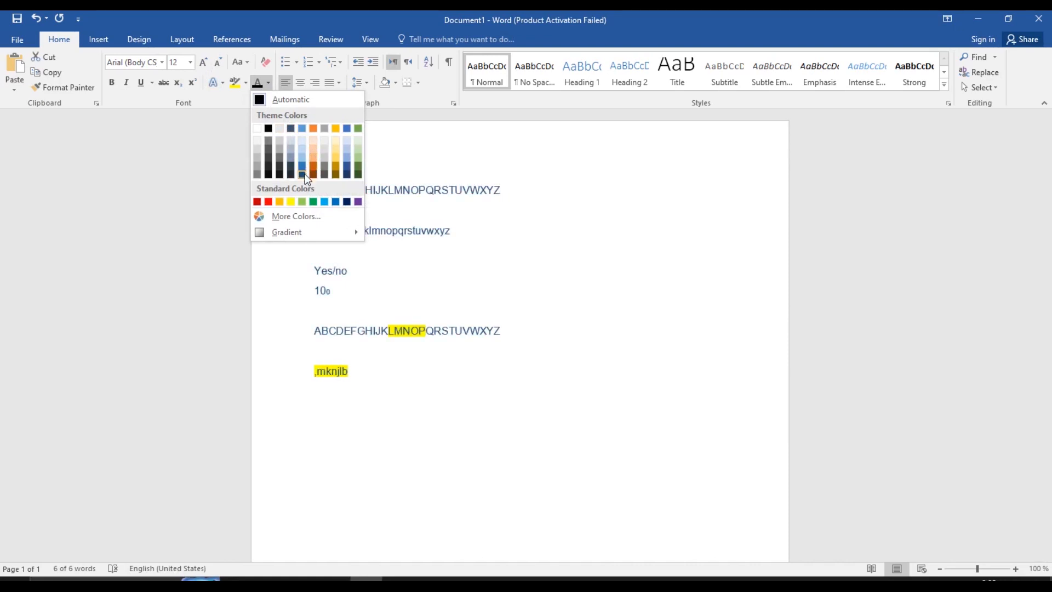
left_click(358, 164)
left_click(530, 329)
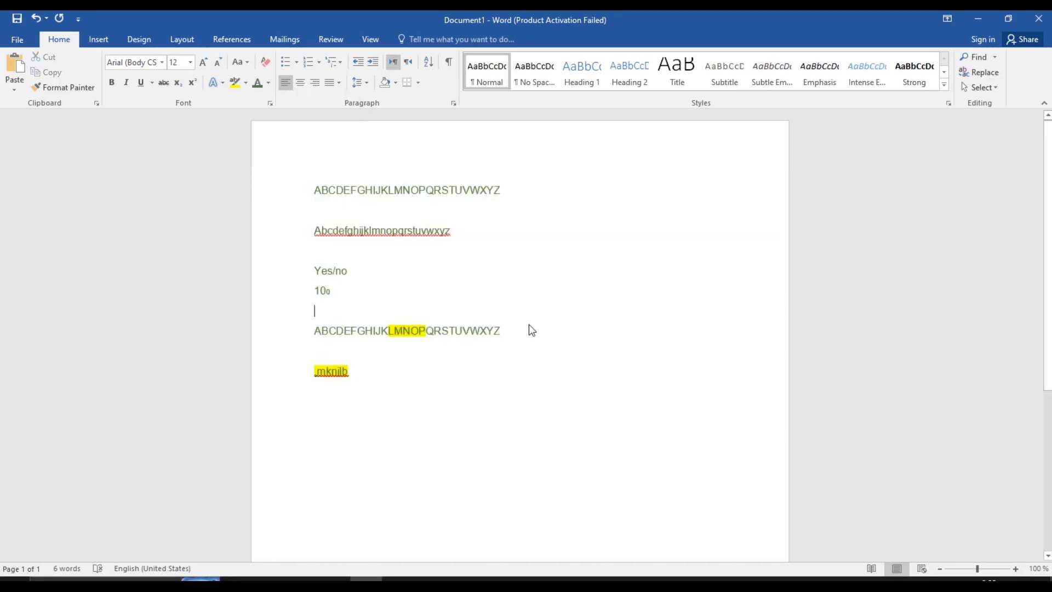
key("ctrl+a")
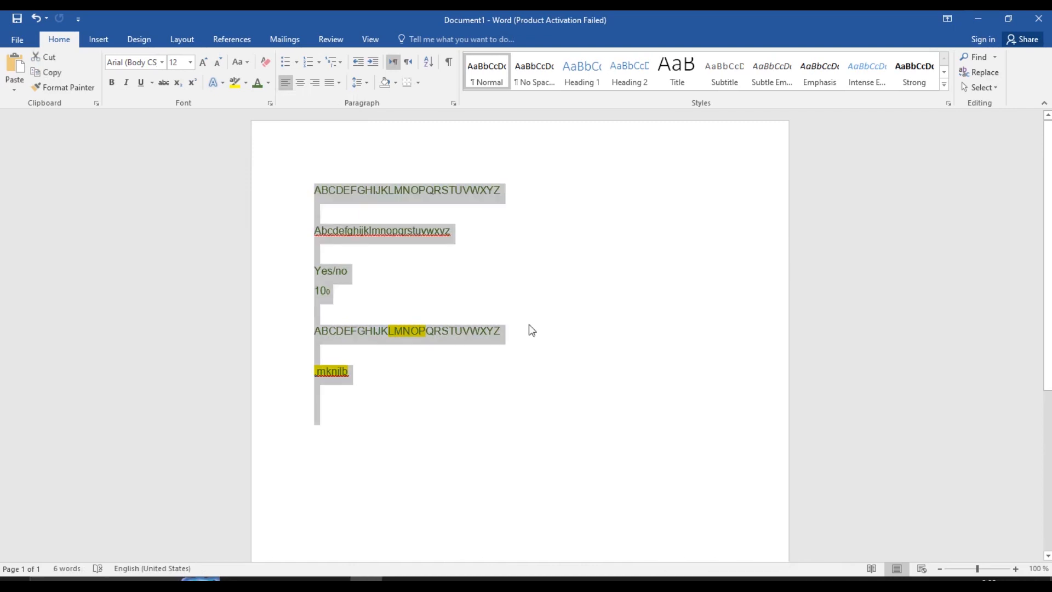
left_click(268, 83)
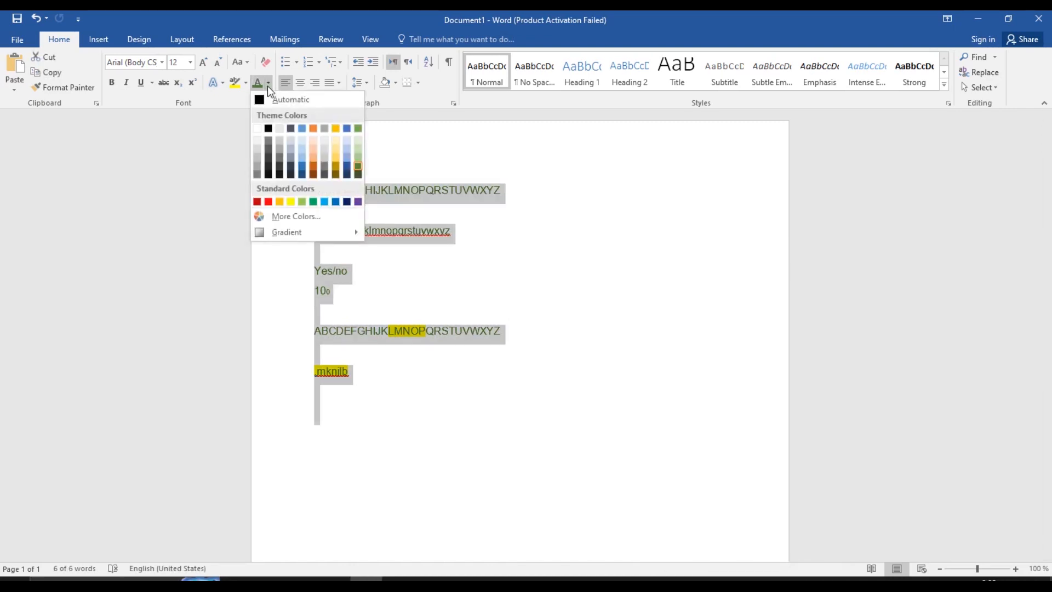
left_click(268, 128)
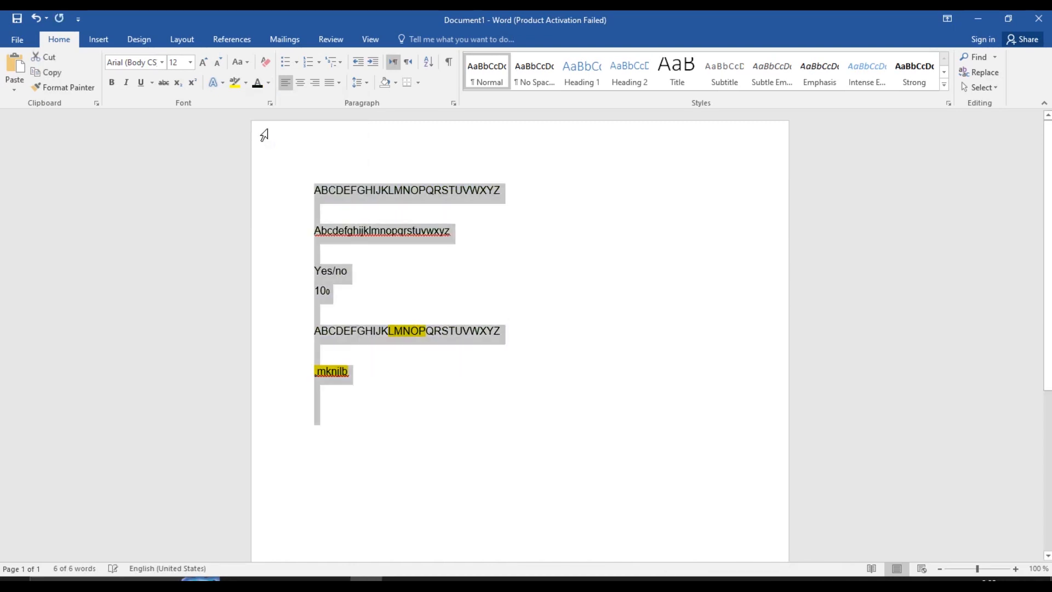
left_click(468, 331)
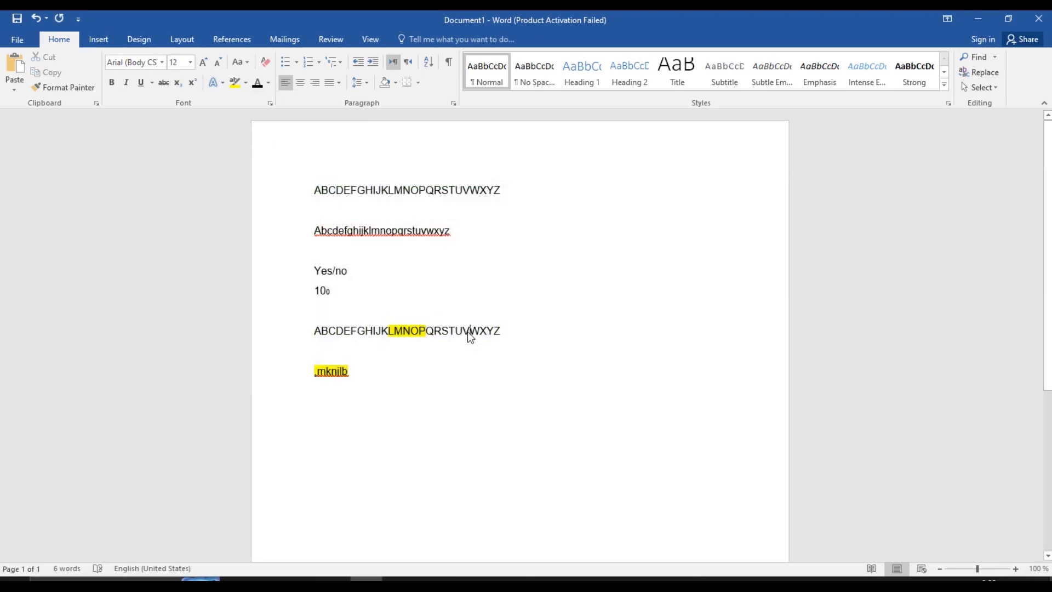
Colour all the document text dark green again
key("ctrl+a")
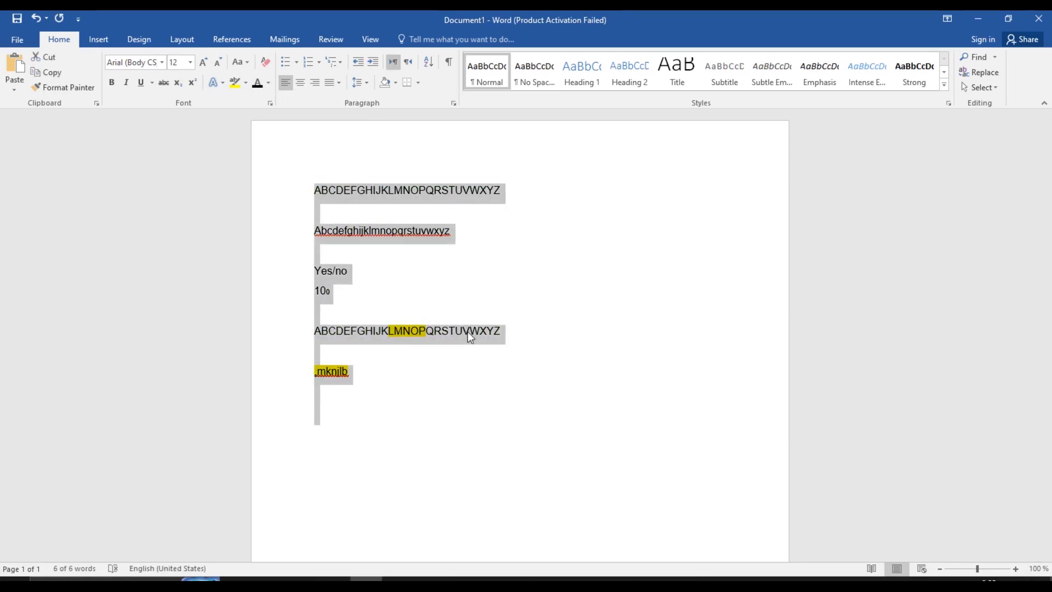
left_click(269, 82)
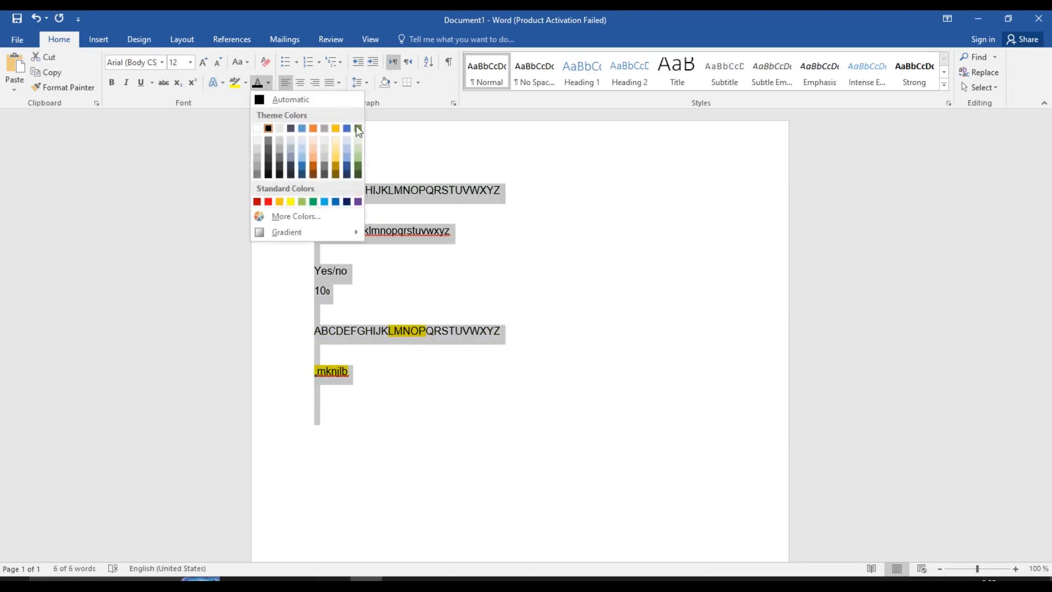
left_click(358, 166)
left_click(244, 64)
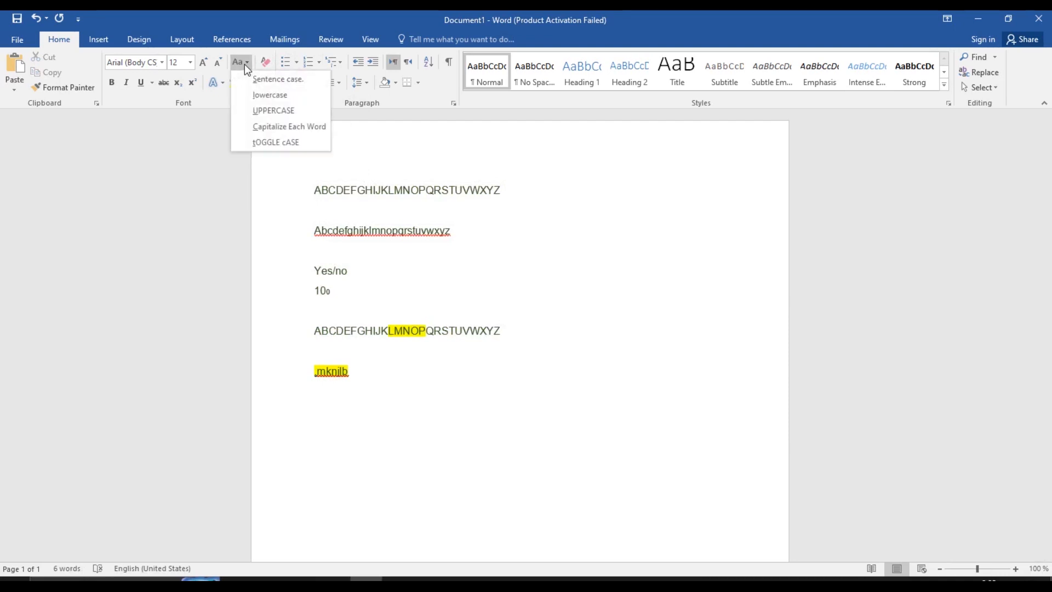
left_click_drag(366, 192, 469, 193)
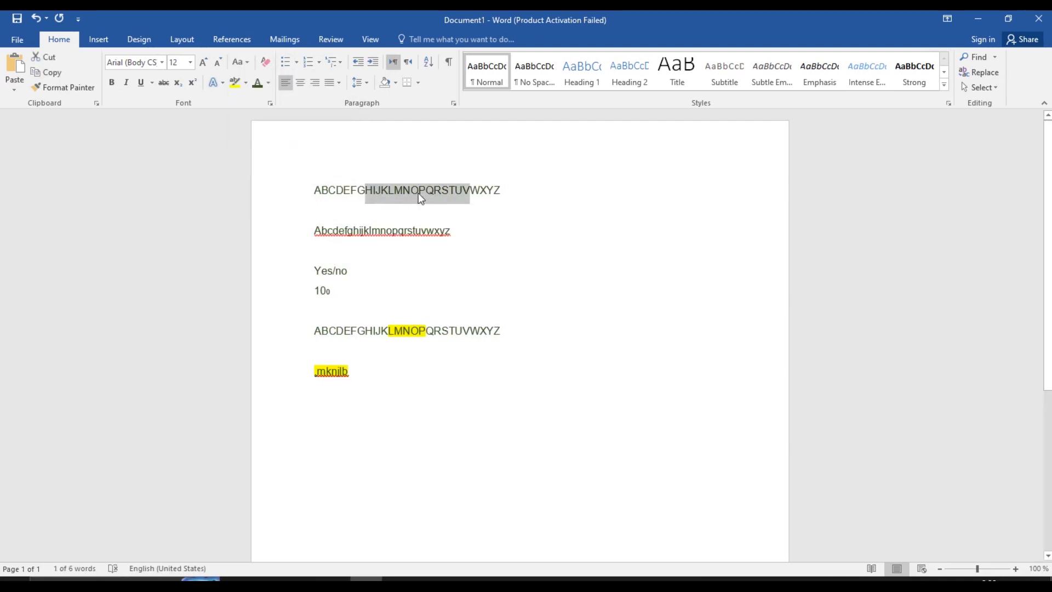
left_click(244, 57)
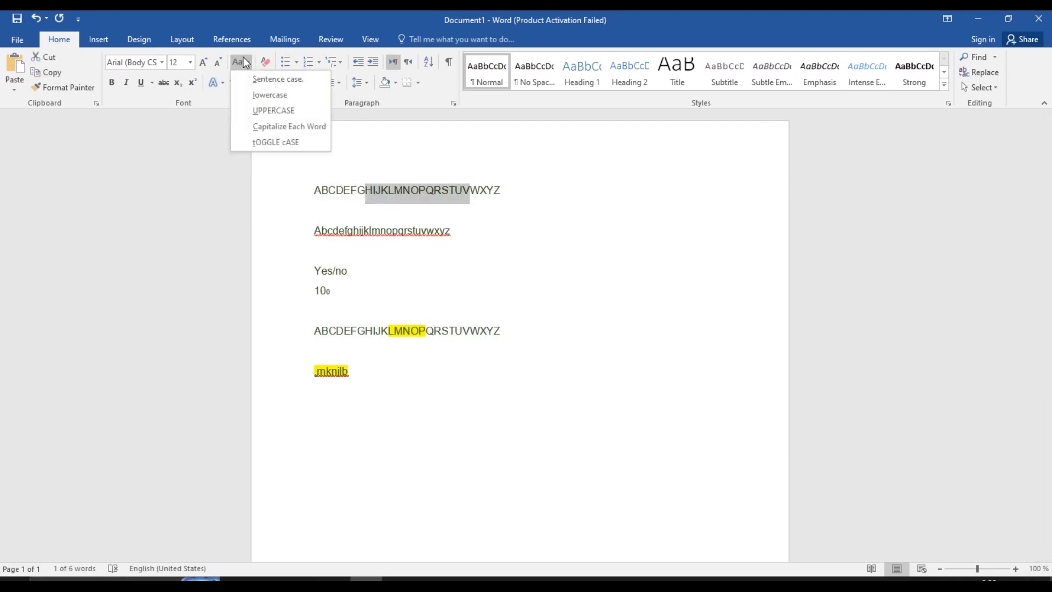
left_click(261, 93)
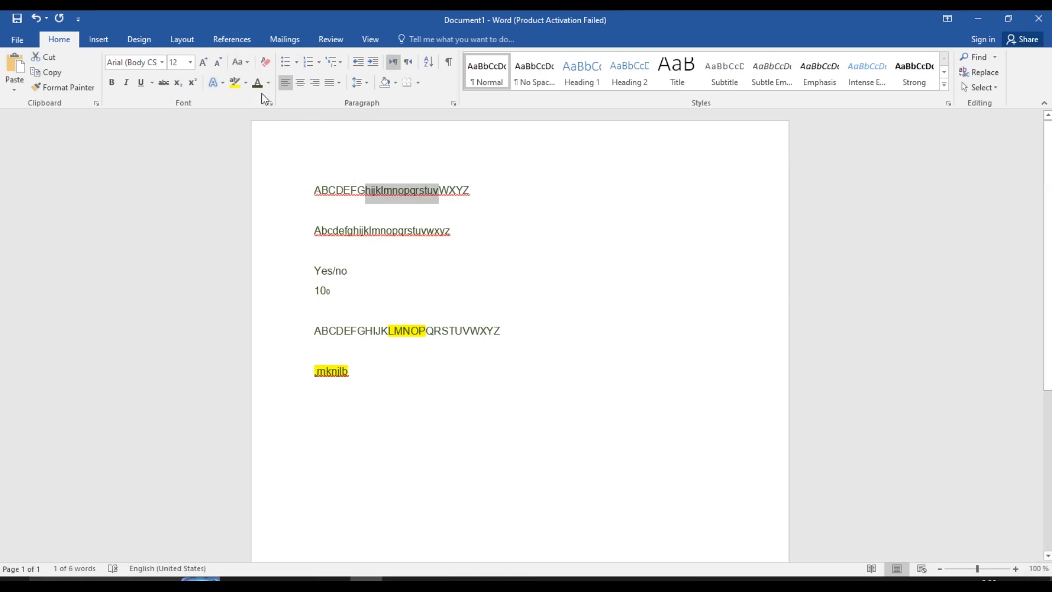
left_click(243, 60)
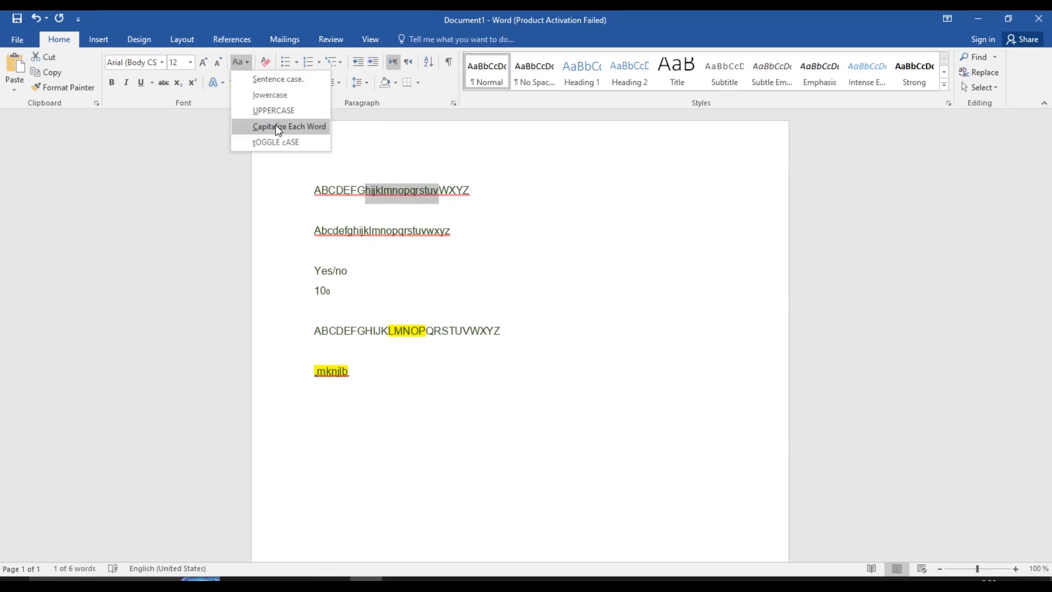
left_click(277, 112)
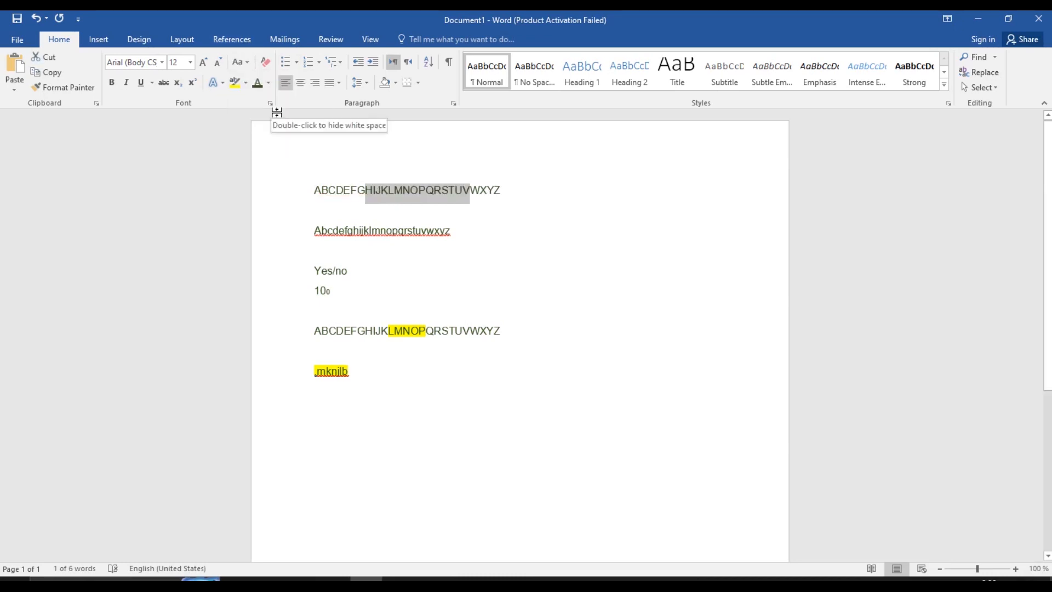
left_click(244, 60)
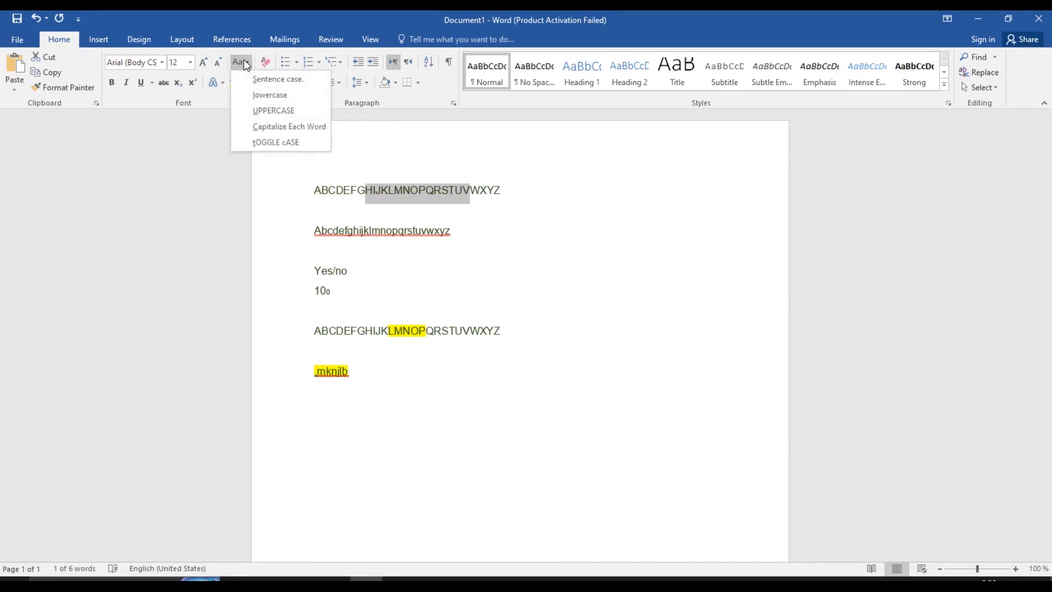
left_click(279, 142)
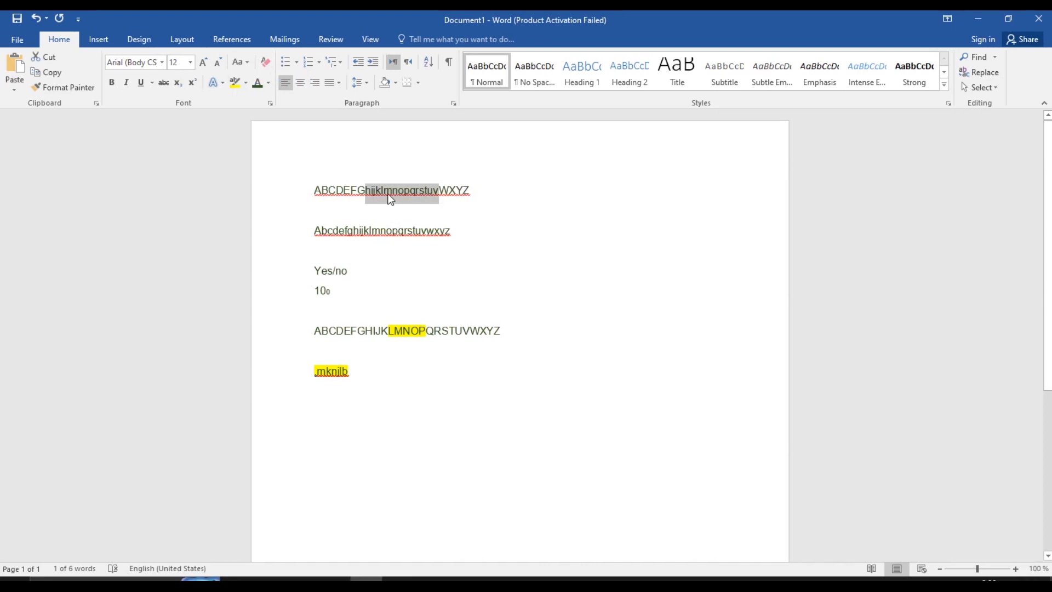
left_click(242, 62)
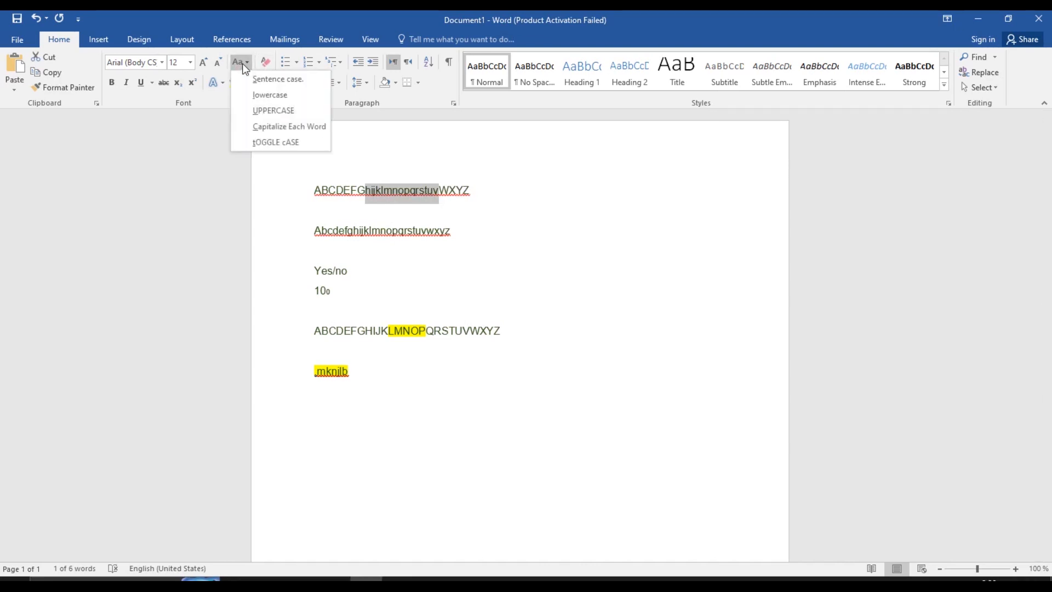
left_click(269, 130)
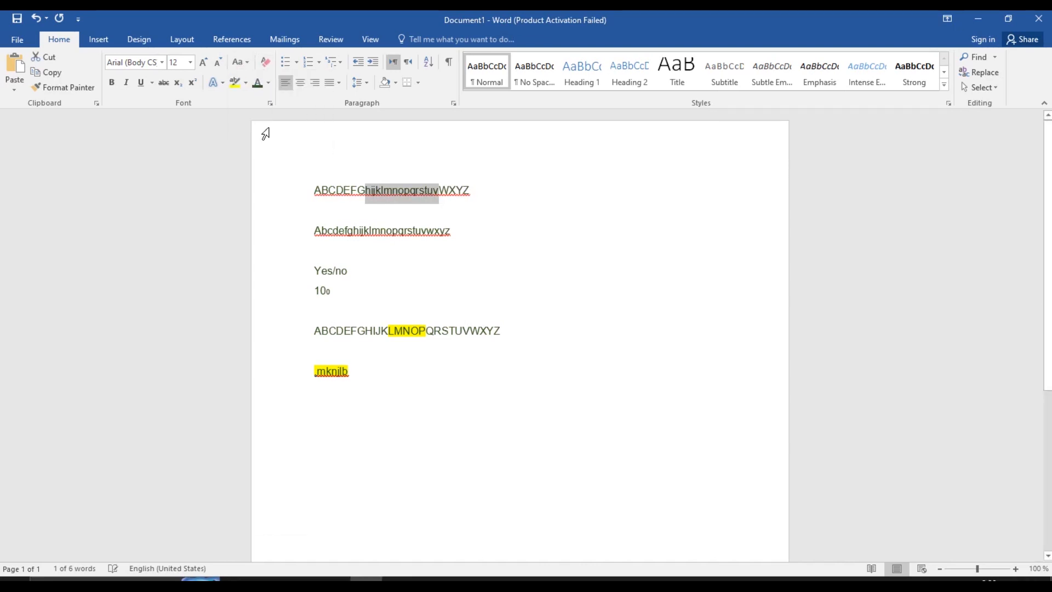
left_click(242, 62)
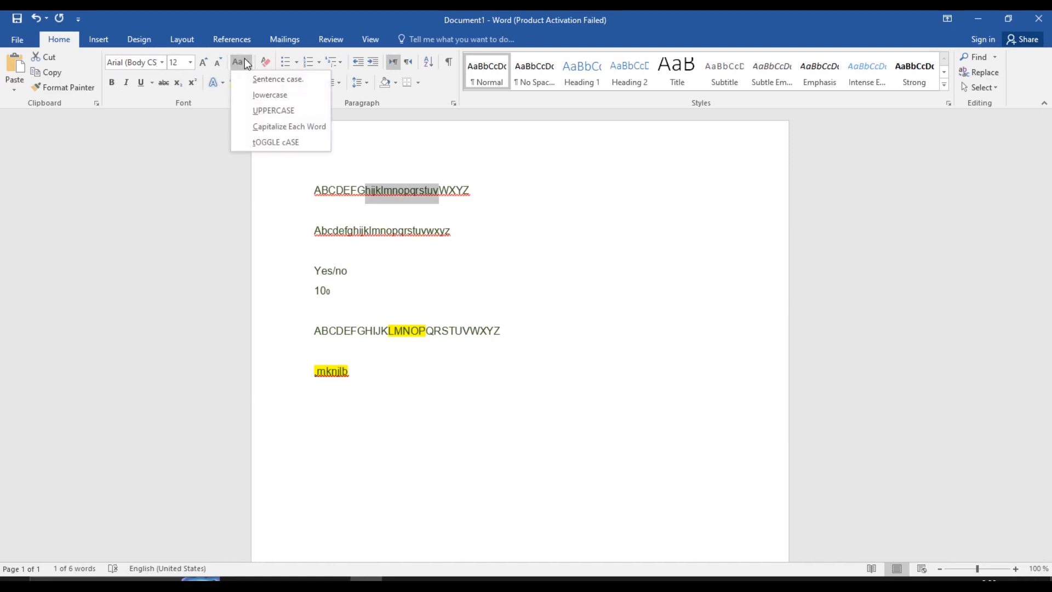
left_click(257, 81)
left_click(246, 62)
left_click(264, 109)
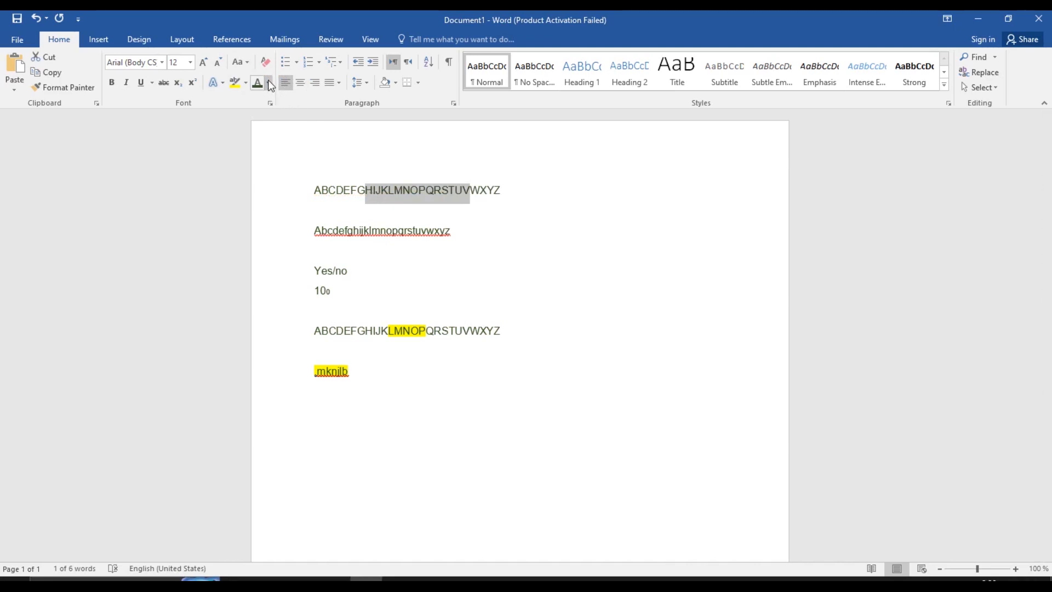
left_click_drag(320, 195, 575, 197)
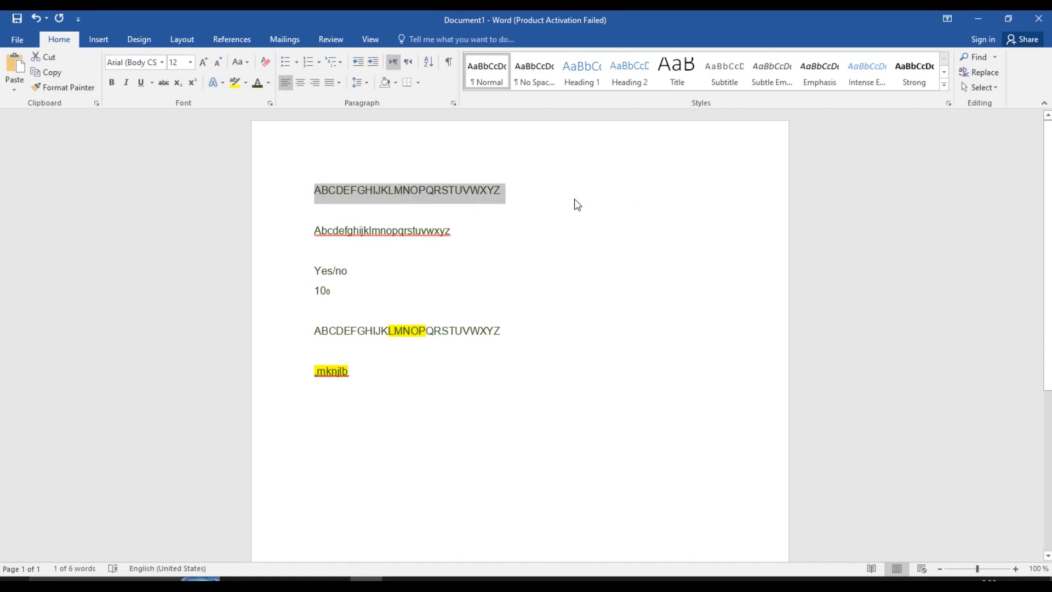
Cycle the first alphabet line through lowercase, sentence case and uppercase, then clear all its formatting
key("shift+F3")
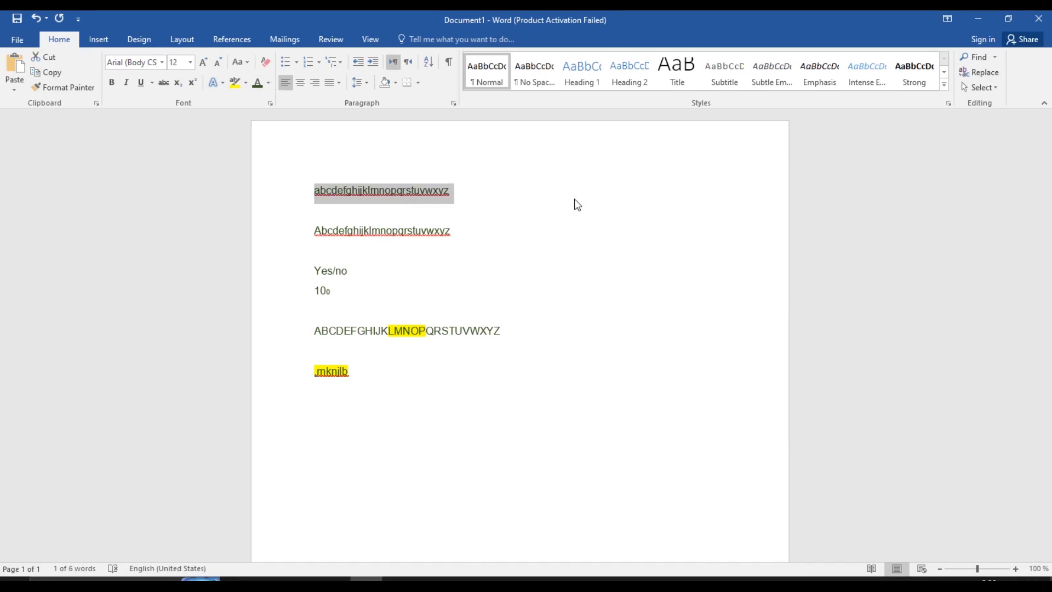
key("shift+F3")
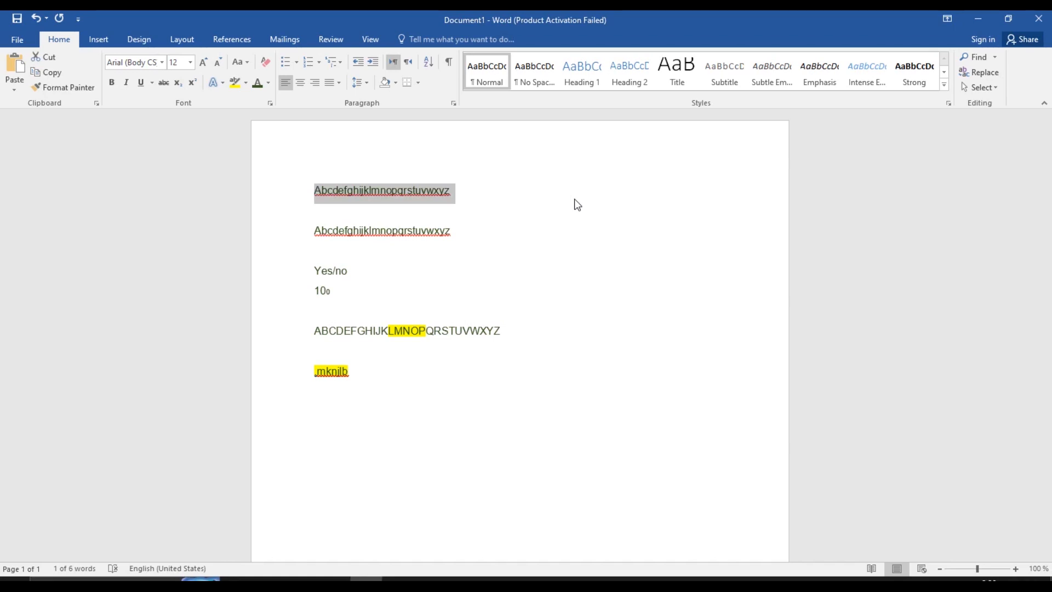
key("shift+F3")
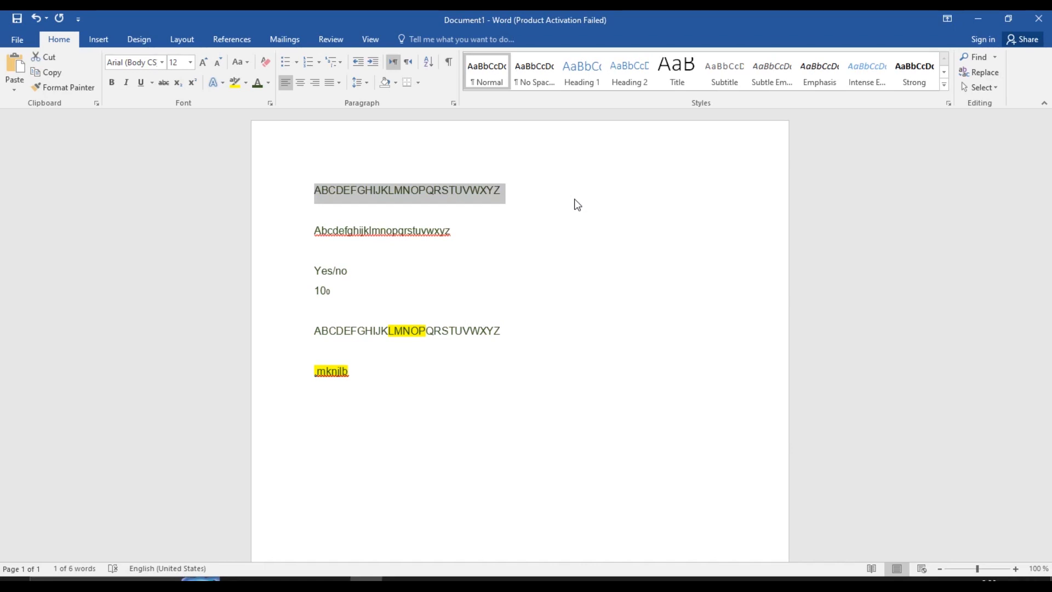
left_click(265, 62)
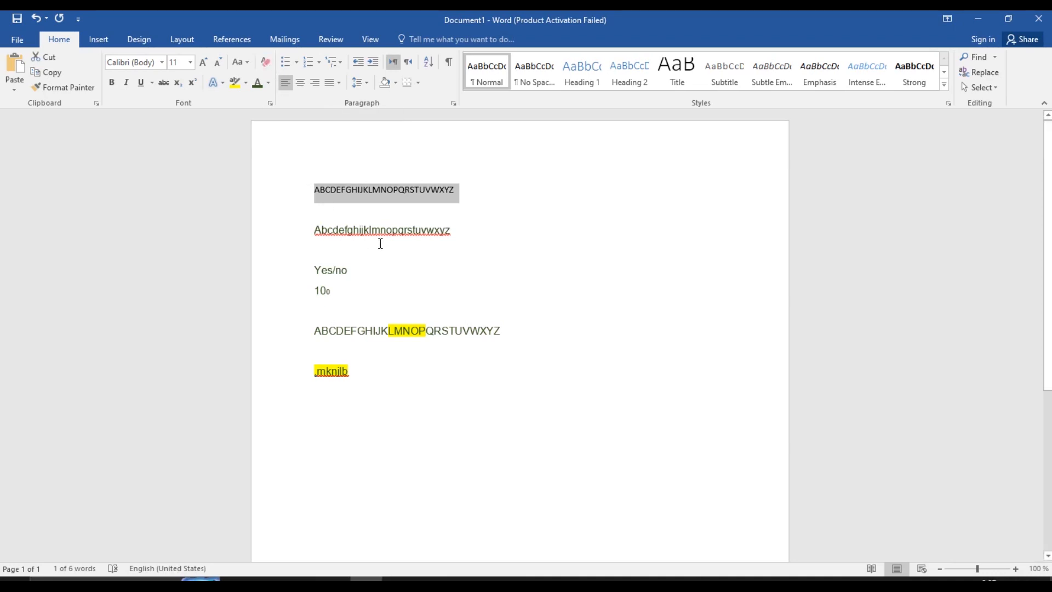
Set the font on the empty last line to Calibri (Body)
left_click(403, 391)
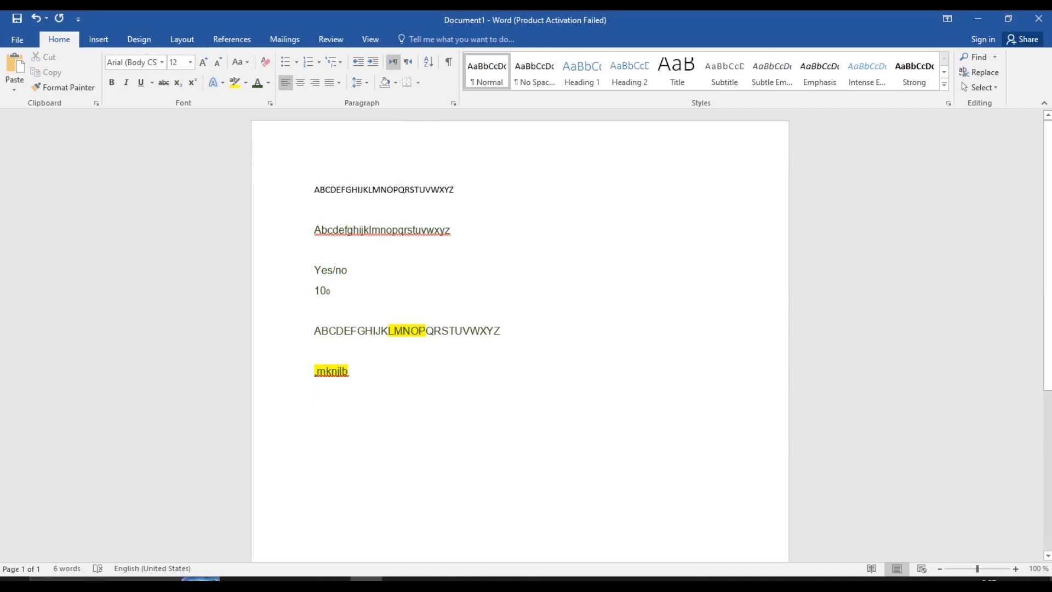
left_click(163, 65)
left_click(158, 111)
Clear formatting on the copied alphabet line, then undo both formatting clears
left_click_drag(499, 332, 308, 329)
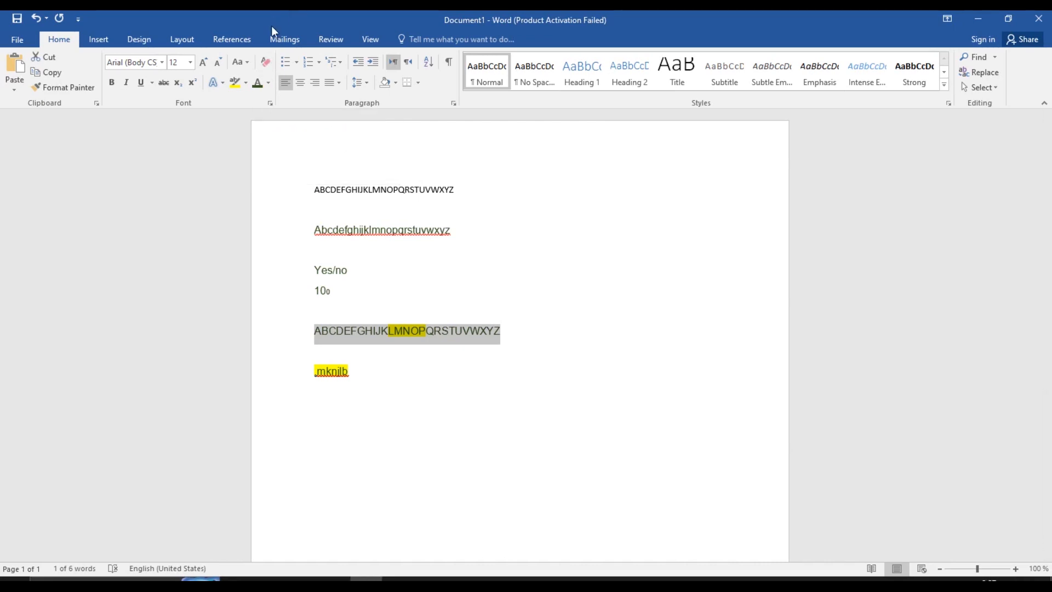
left_click(264, 62)
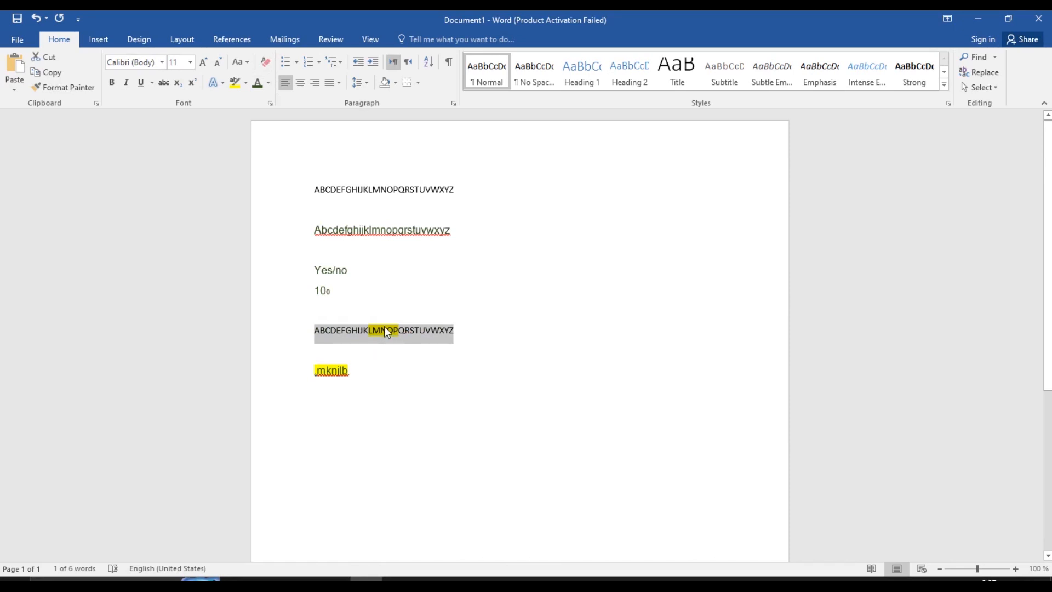
key("ctrl+z")
key("ctrl+z")
key("ctrl+z")
key("ctrl+z")
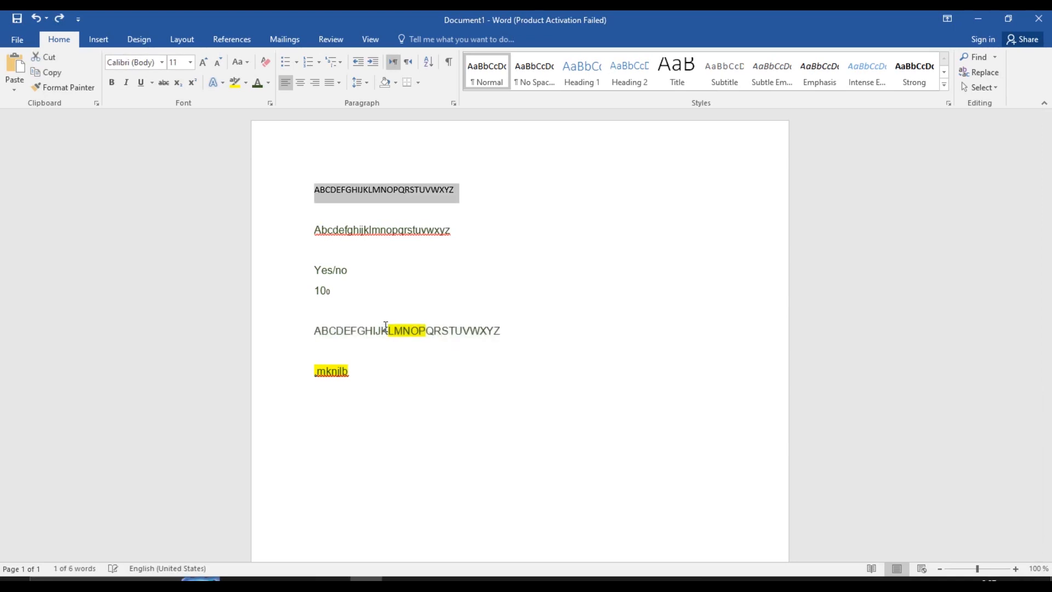
key("ctrl+z")
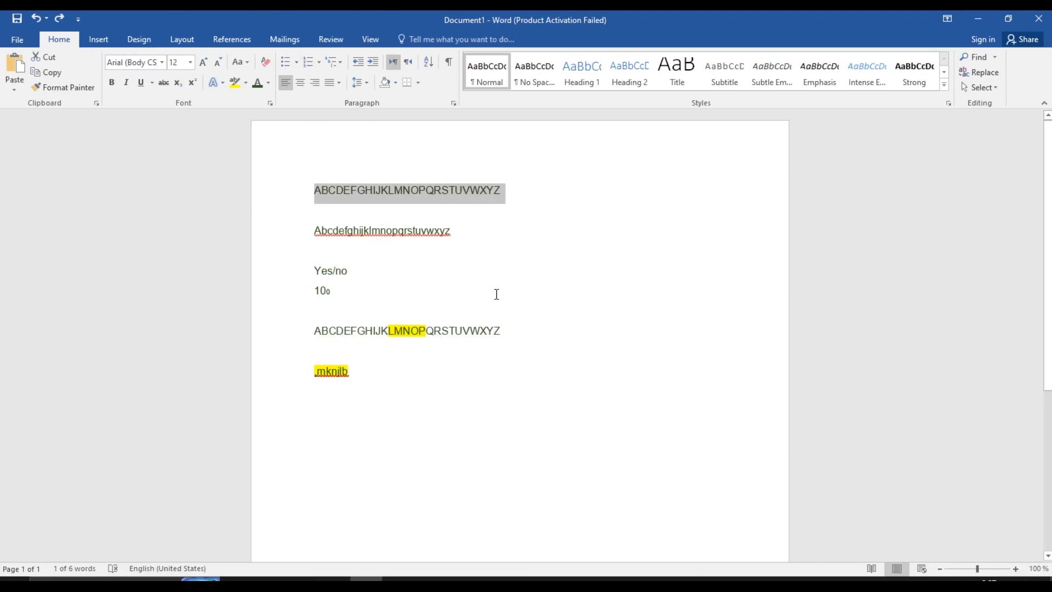
Type hfofui, hgfoi and hgfuug on three new lines at the end and select them
left_click(436, 380)
key("Return")
type("hfofui")
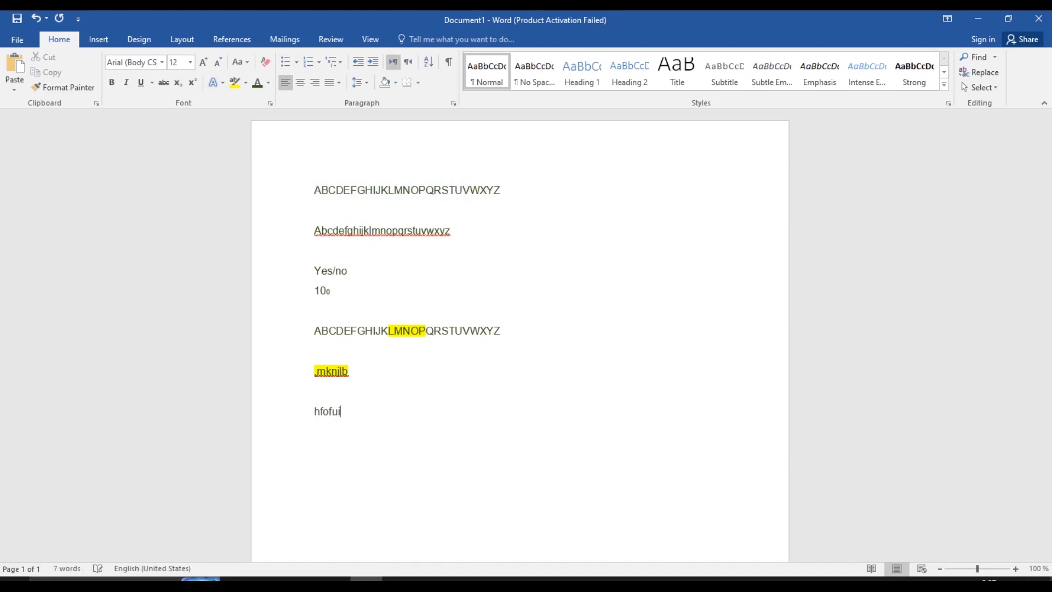
key("Return")
type("hgfoi")
key("Return")
type("hgfuug")
key("Return")
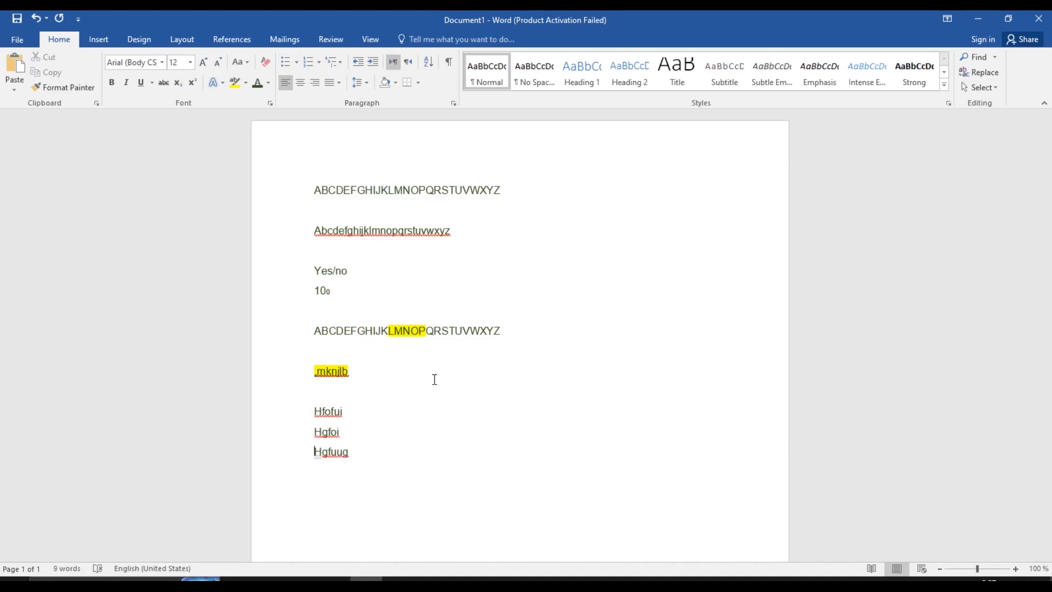
key("End")
key("shift+Up")
key("shift+Up")
key("shift+Up")
key("shift+Up")
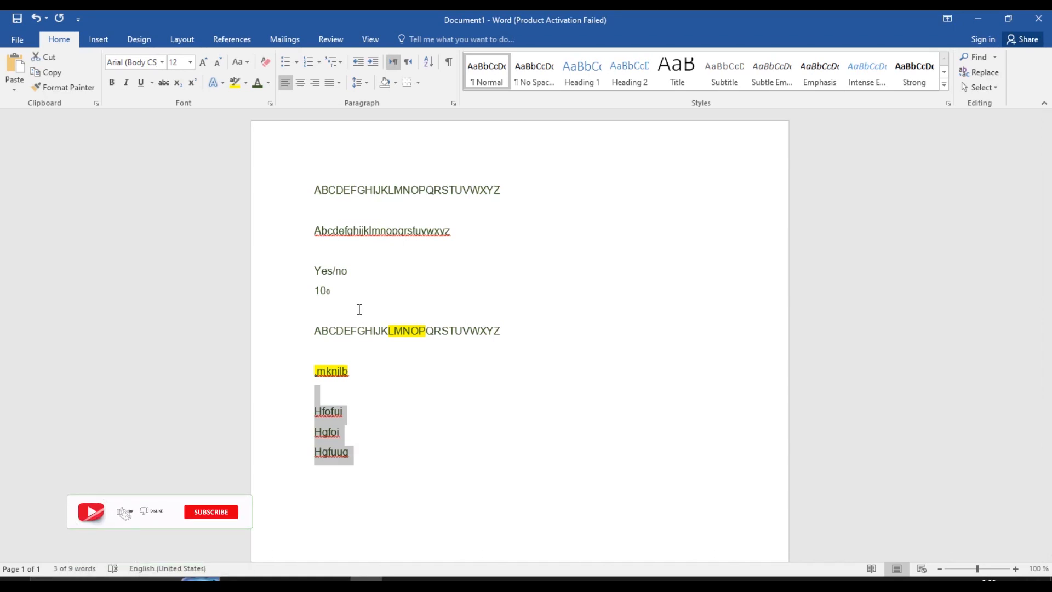
left_click(289, 62)
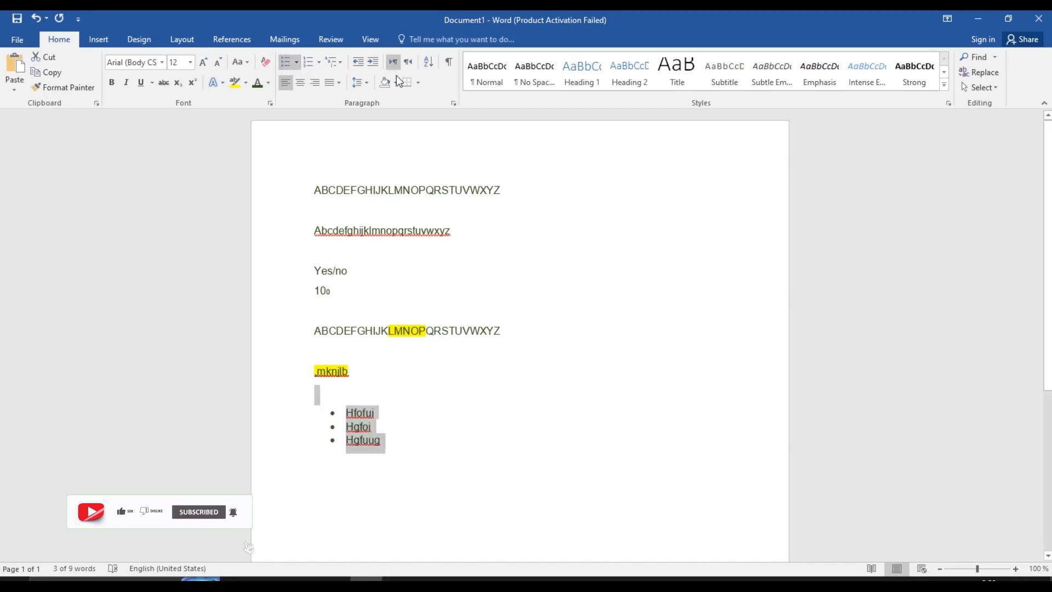
left_click(296, 62)
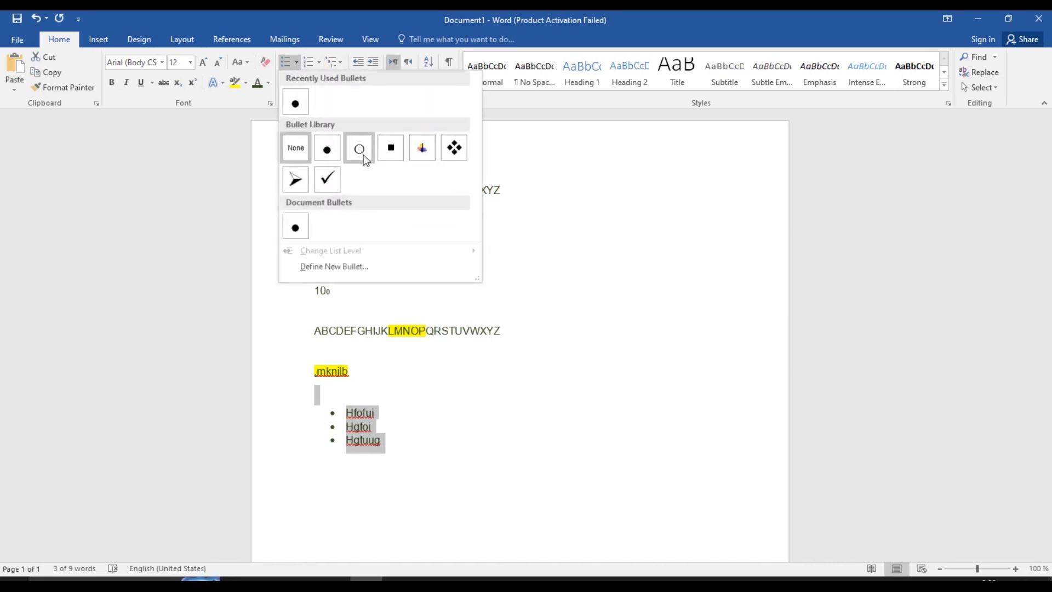
left_click(364, 154)
left_click(297, 66)
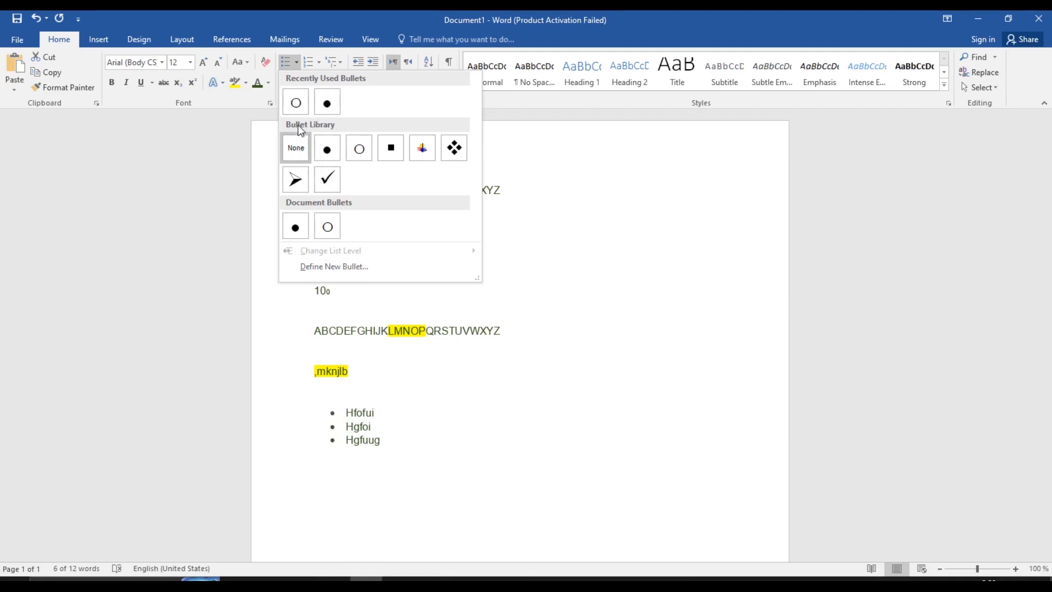
left_click(296, 144)
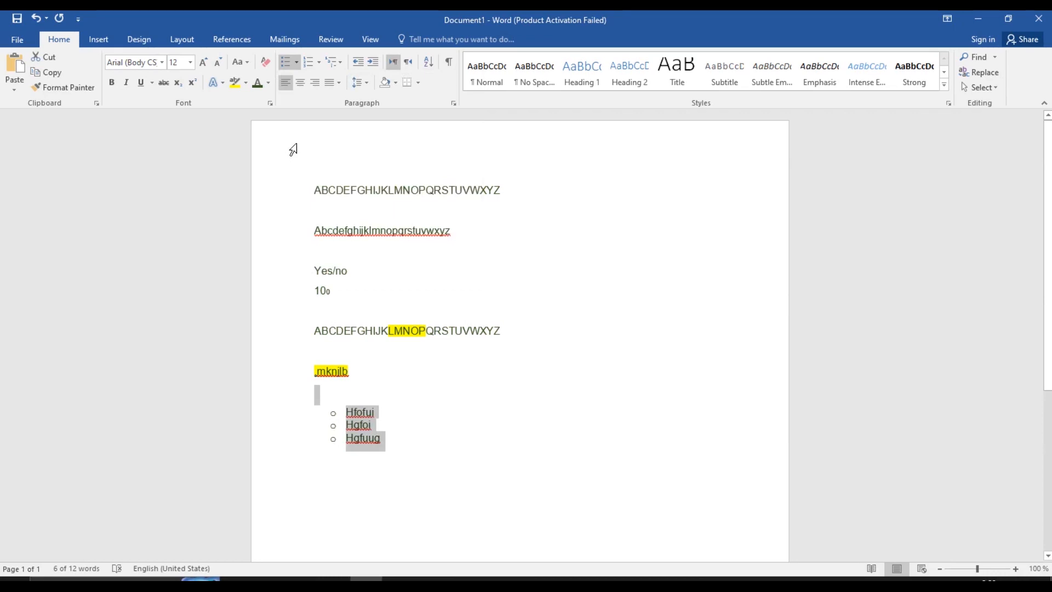
left_click(296, 62)
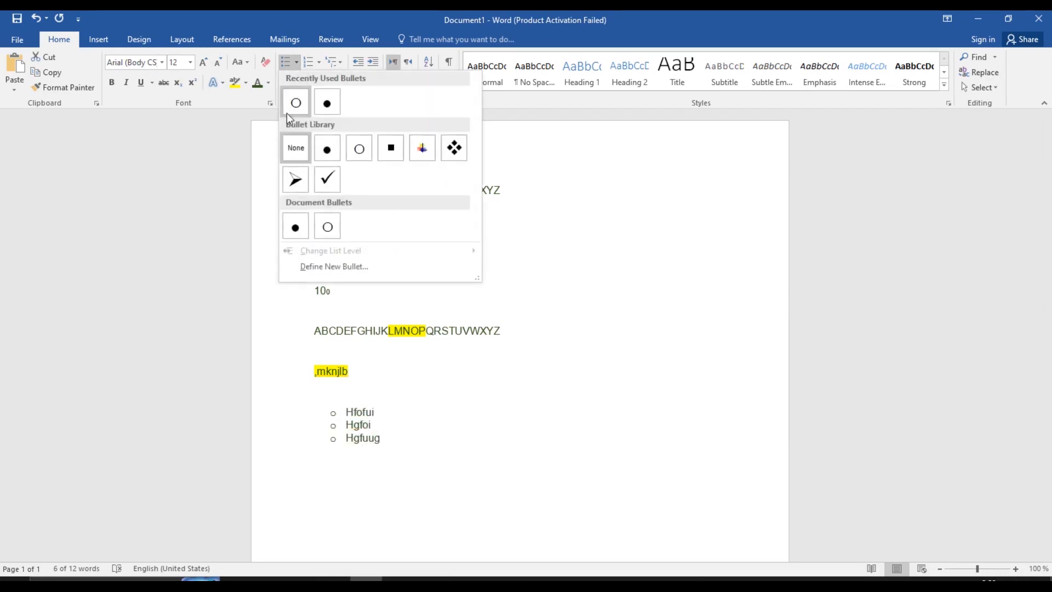
left_click(294, 141)
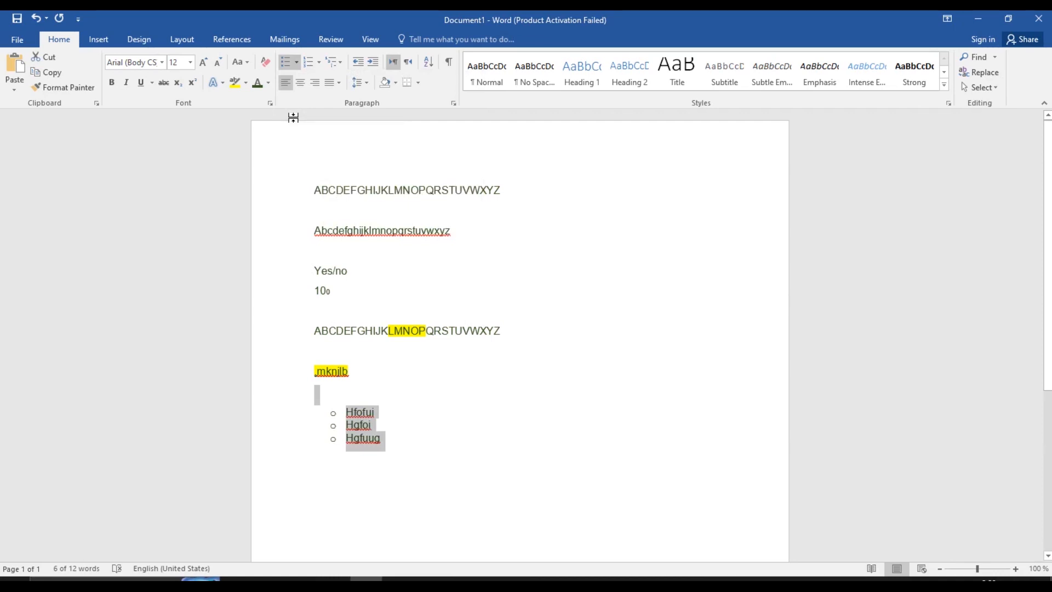
key("ctrl+z")
key("ctrl+z")
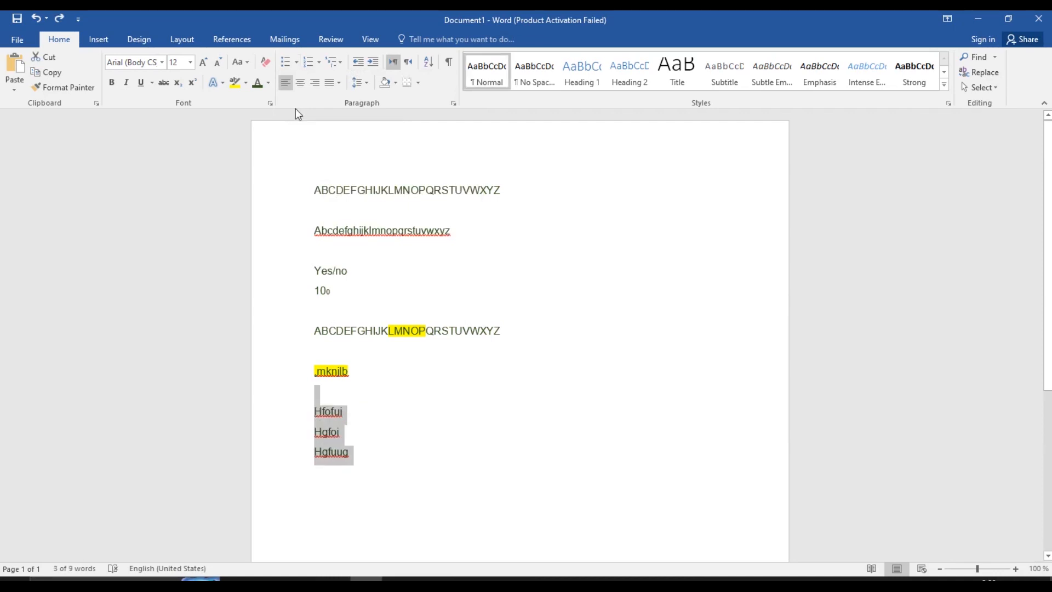
left_click(318, 63)
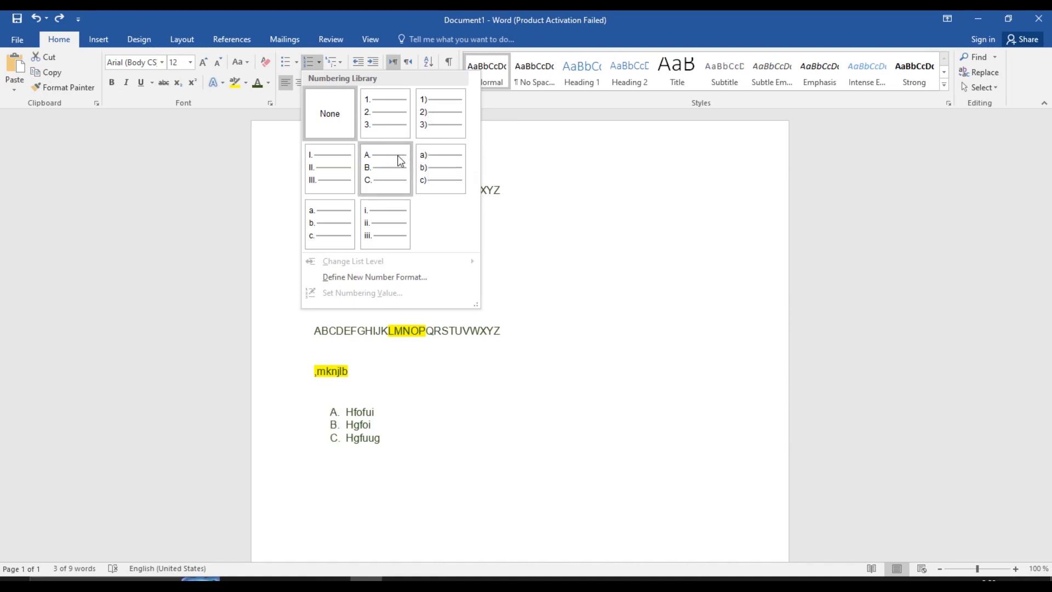
left_click(345, 219)
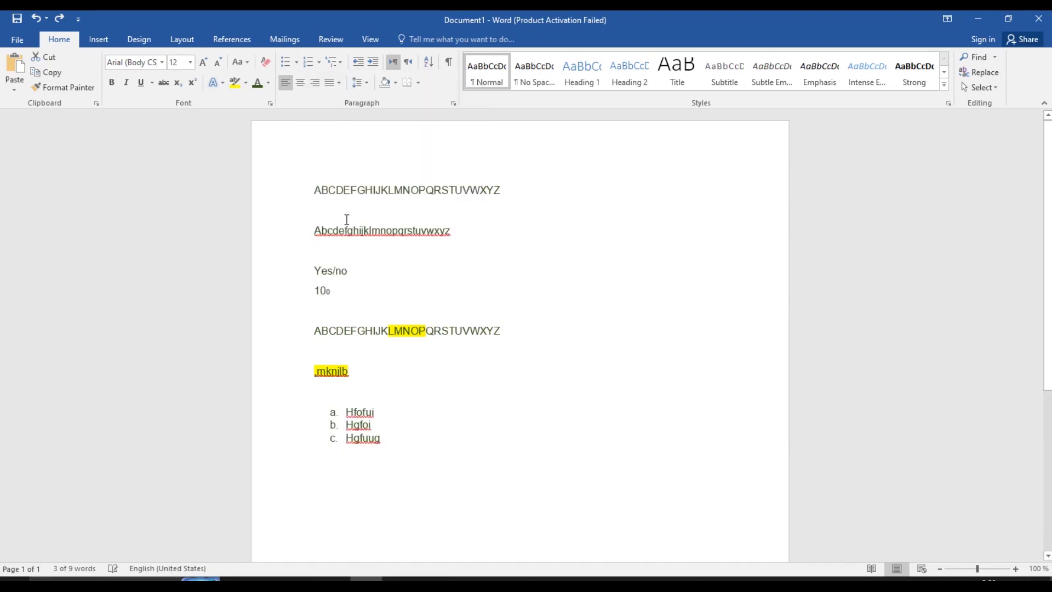
left_click(509, 403)
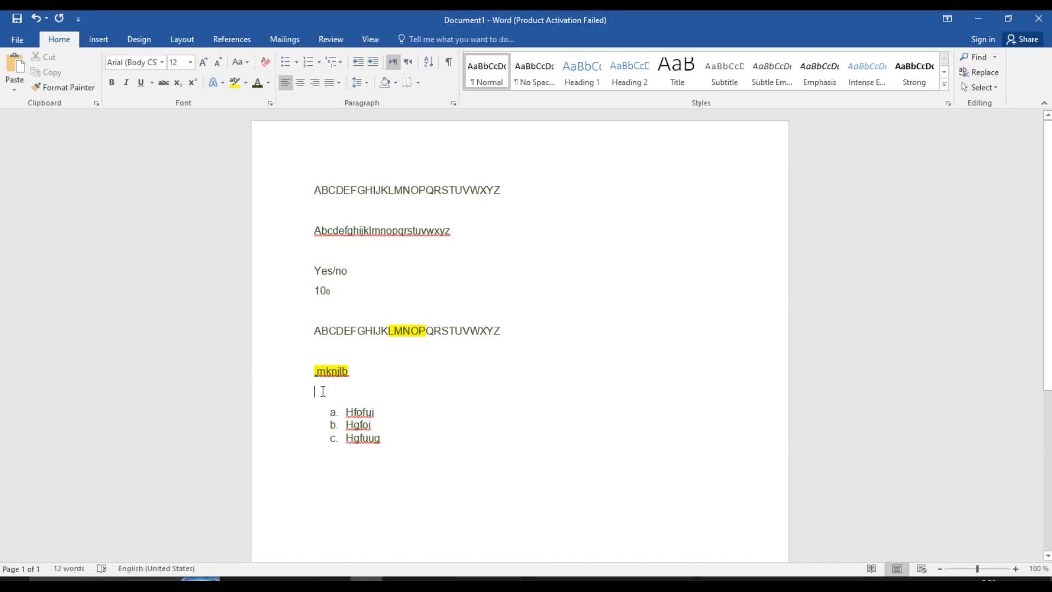
left_click_drag(322, 391, 389, 451)
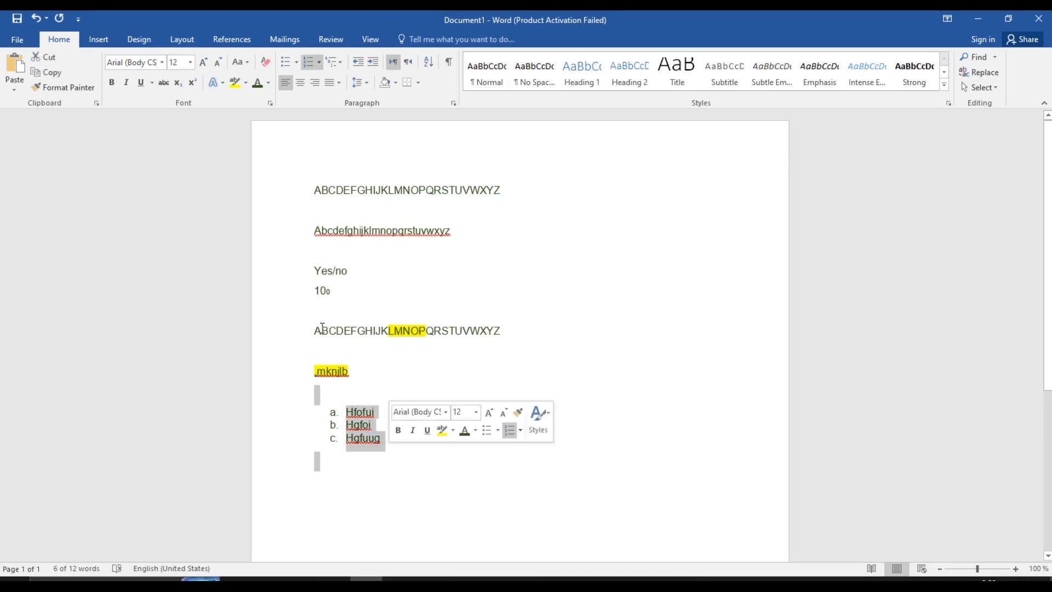
left_click(318, 63)
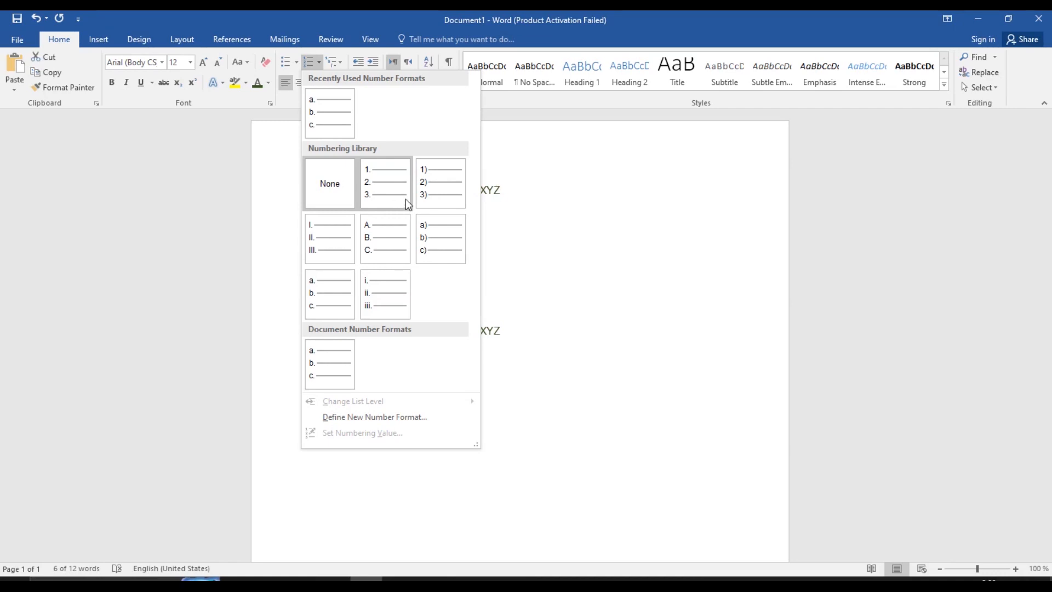
left_click(428, 237)
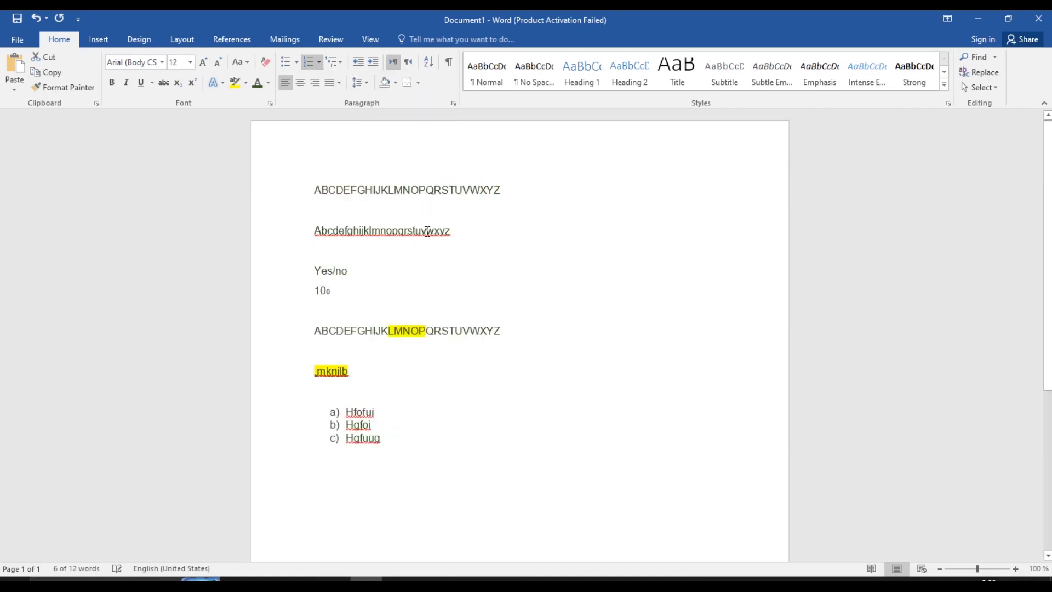
left_click(528, 381)
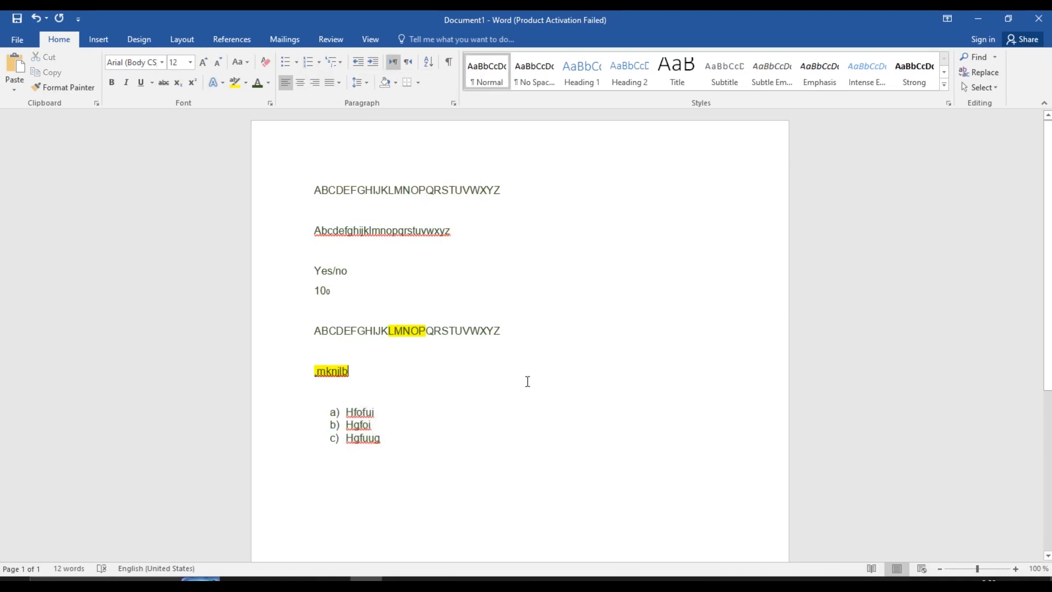
left_click(319, 63)
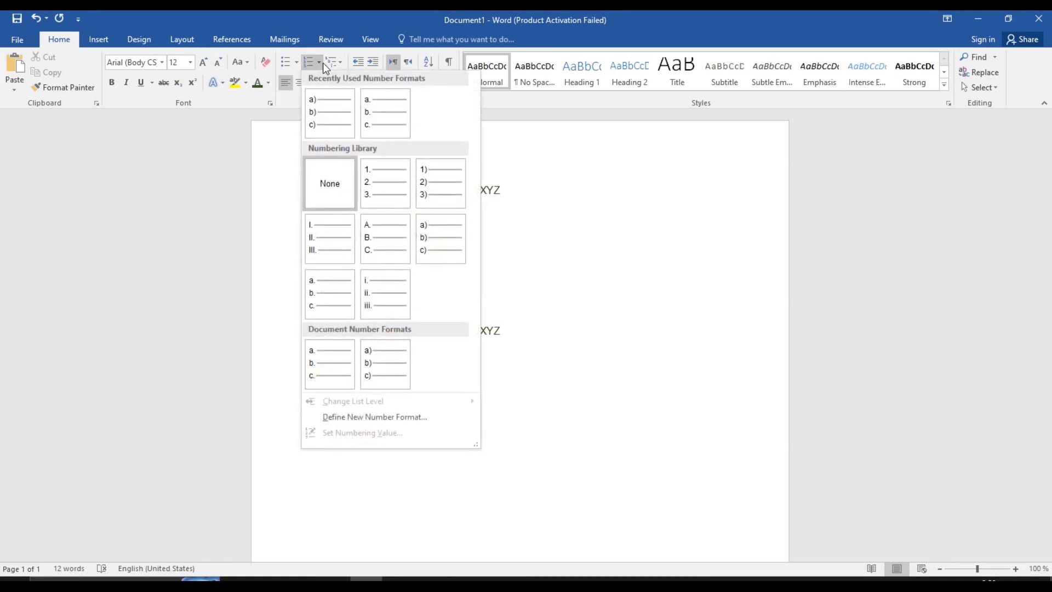
left_click(325, 171)
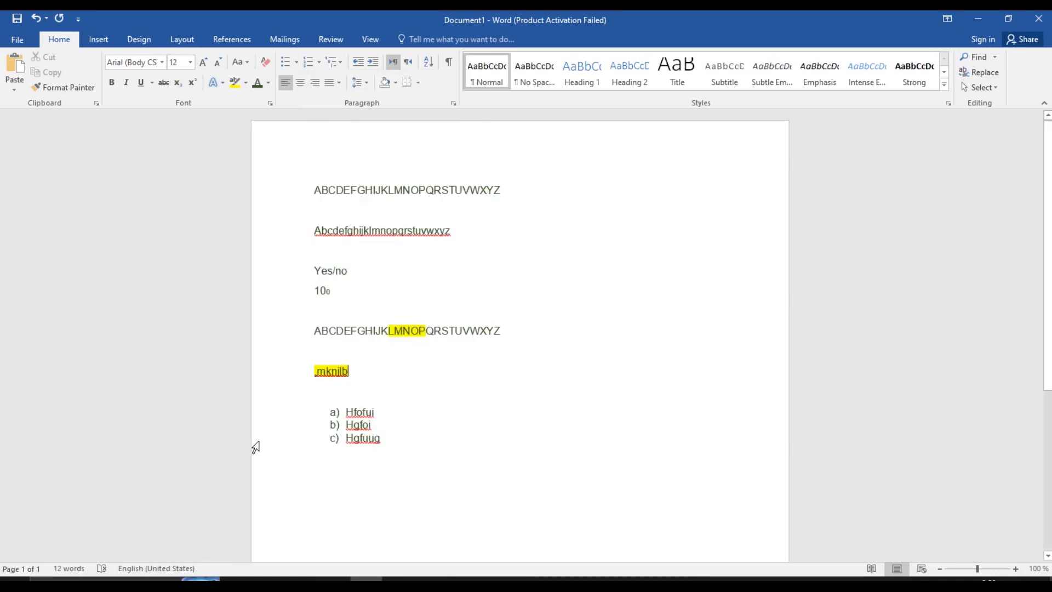
left_click_drag(290, 415, 302, 442)
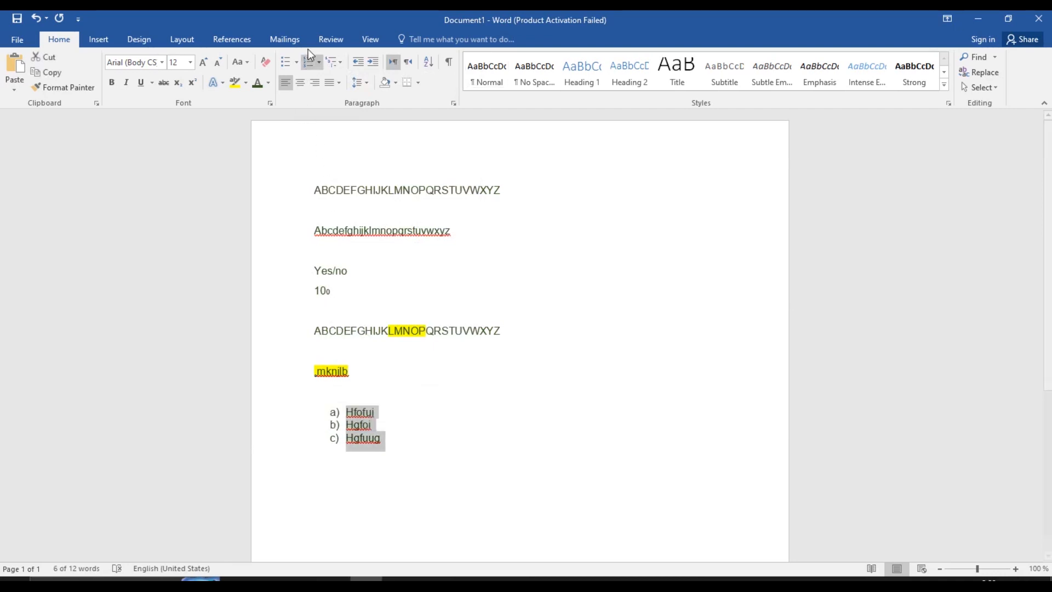
left_click(318, 62)
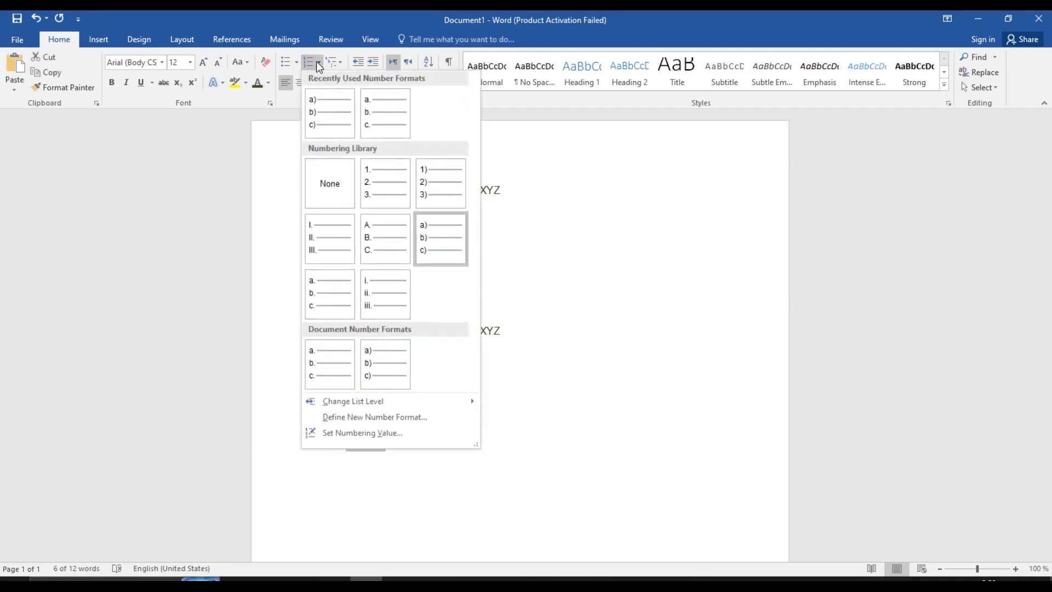
left_click(323, 162)
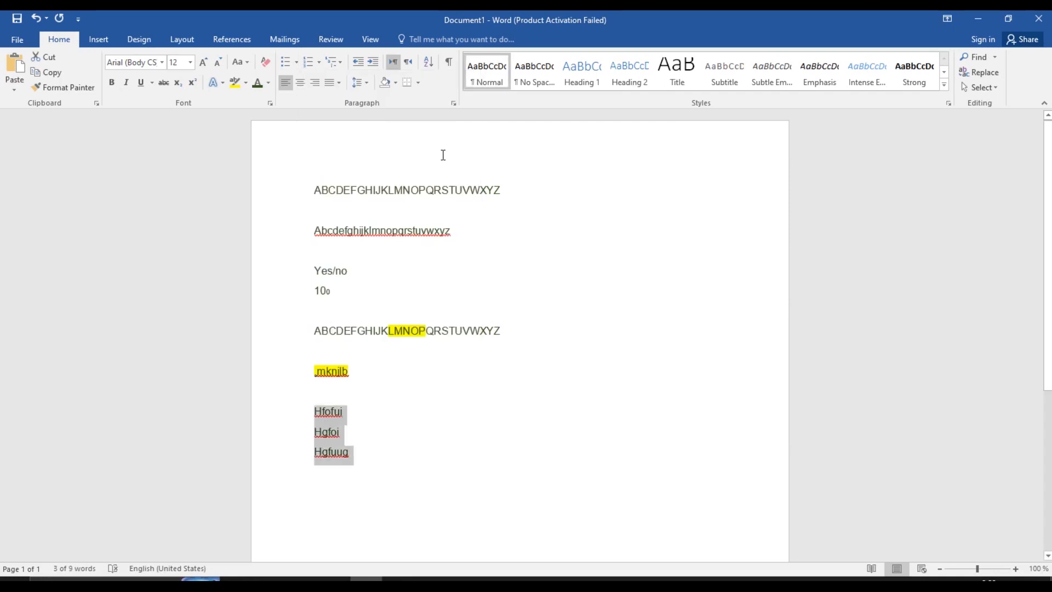
Number the three lines with the 1) a) i) list style, then switch to 1. 1.1. 1.1.1
left_click(342, 64)
mouse_move(405, 206)
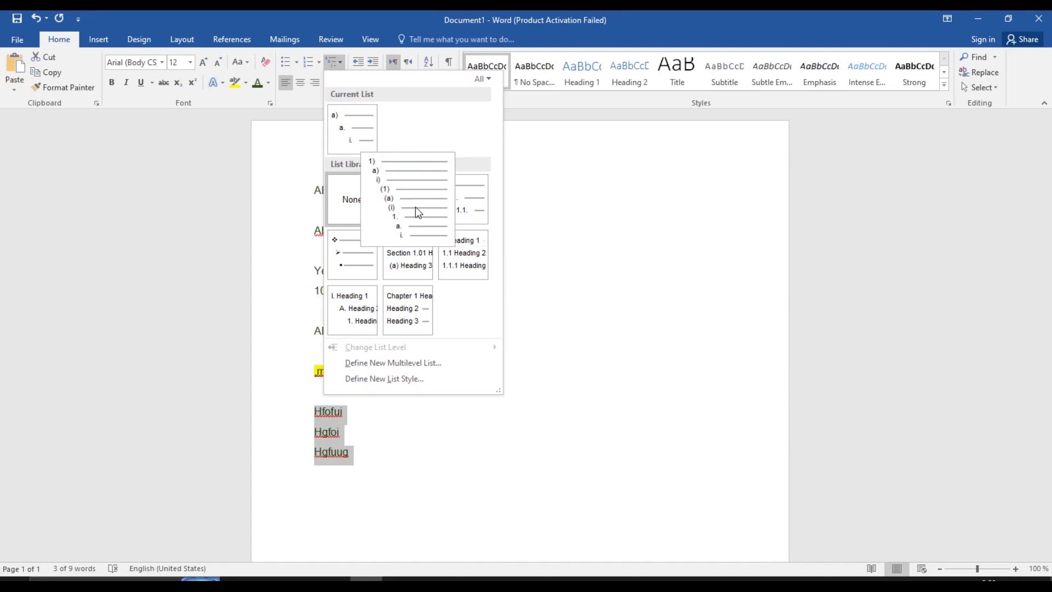
left_click(415, 204)
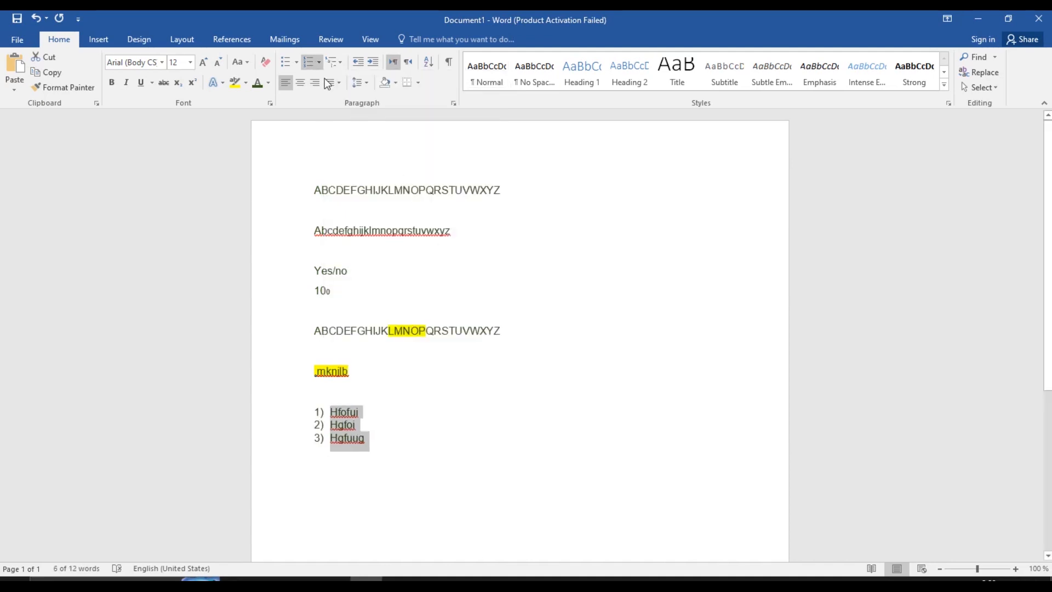
left_click(343, 58)
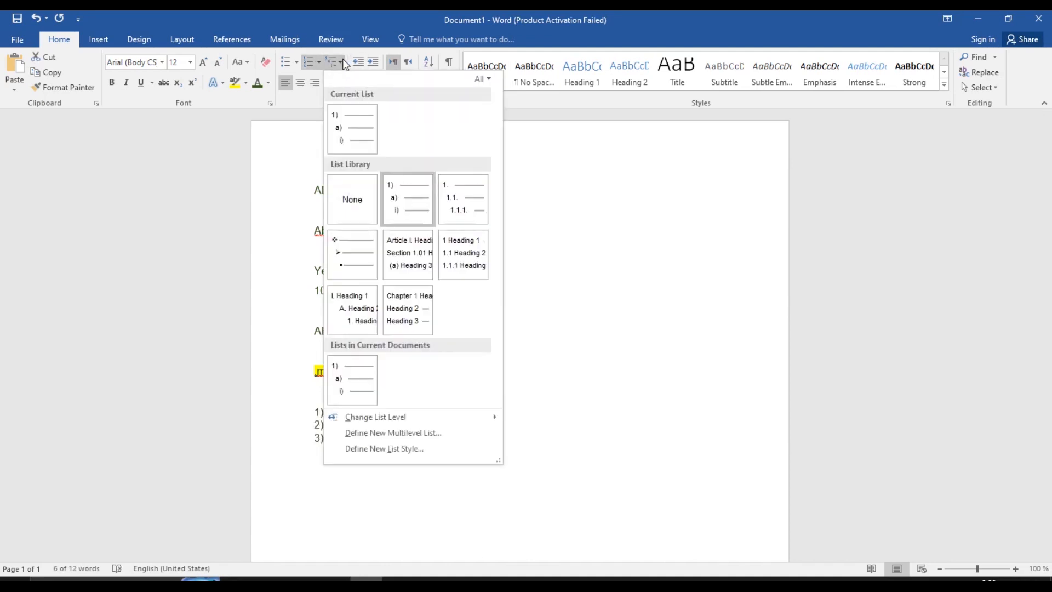
left_click(467, 210)
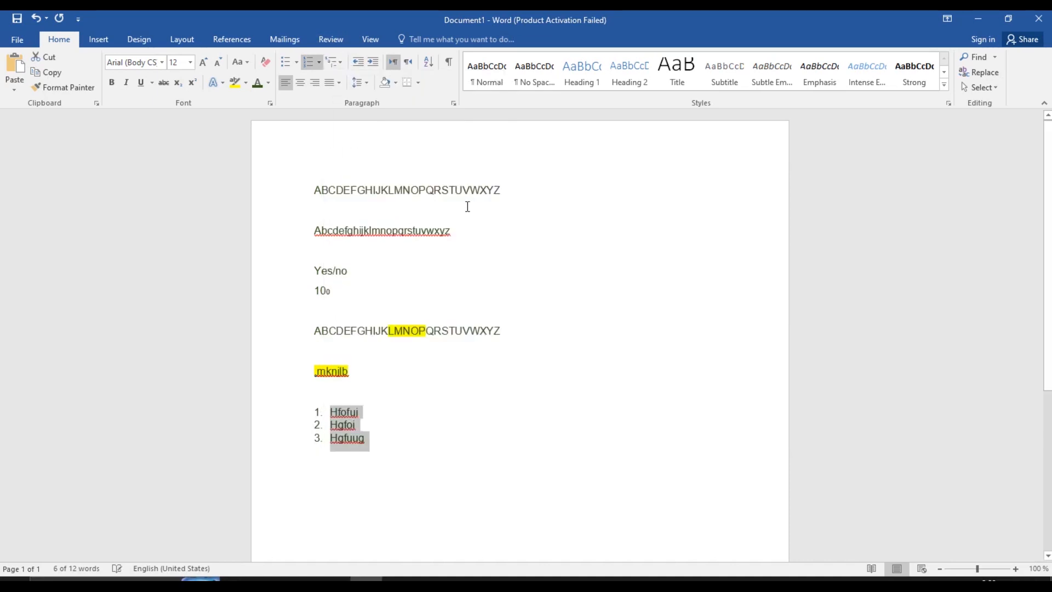
Add empty items after the list, then delete the extra lines with Backspace
left_click(440, 457)
key("Return")
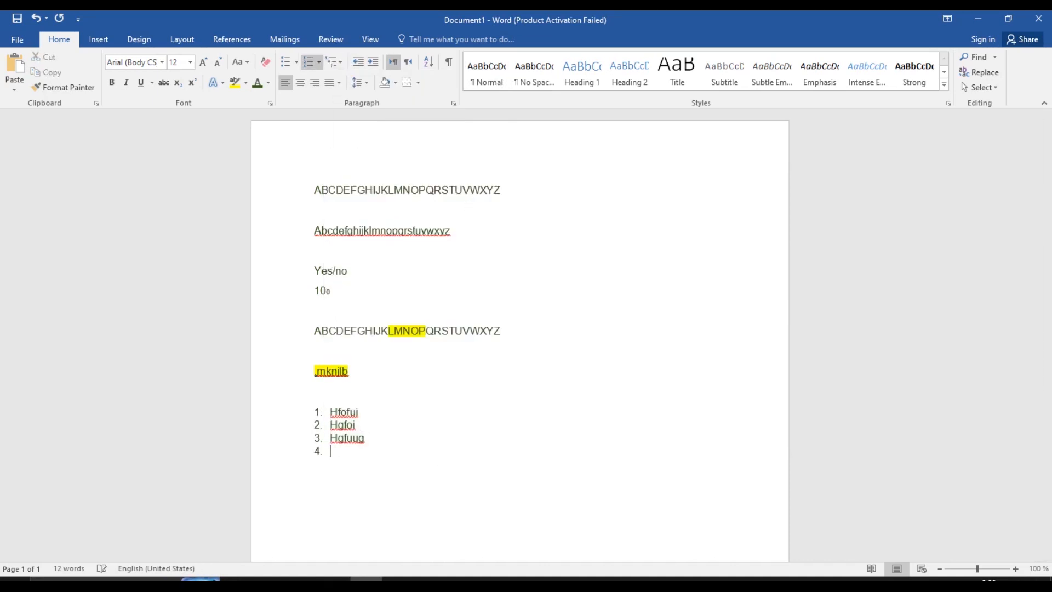
key("Return")
key("BackSpace")
key("BackSpace")
key("BackSpace")
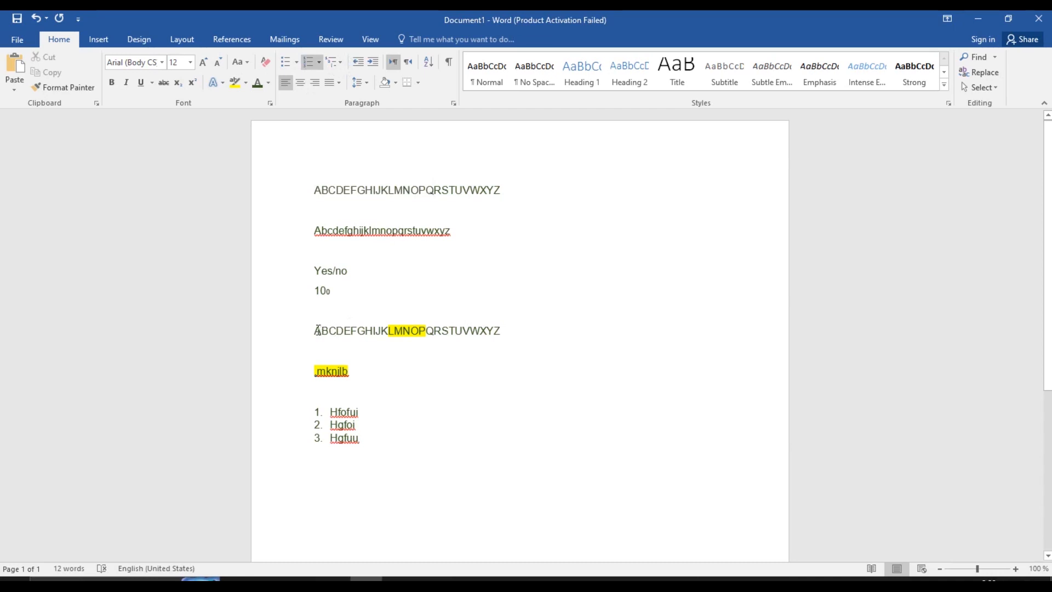
Center the highlighted alphabet line, then right-align the lines from the first alphabet through 10₀
left_click_drag(318, 330, 534, 337)
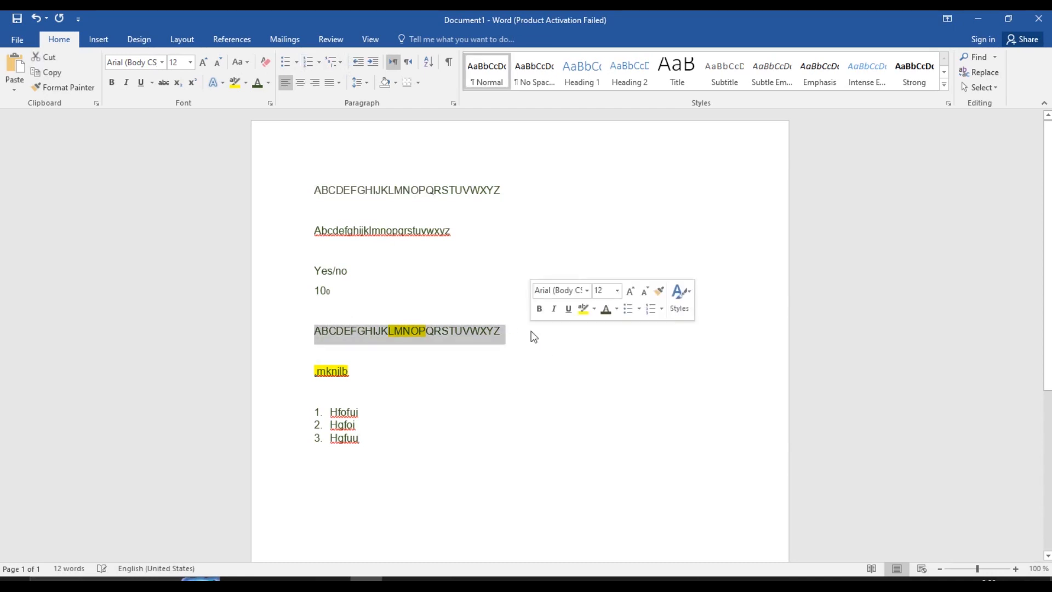
left_click(300, 83)
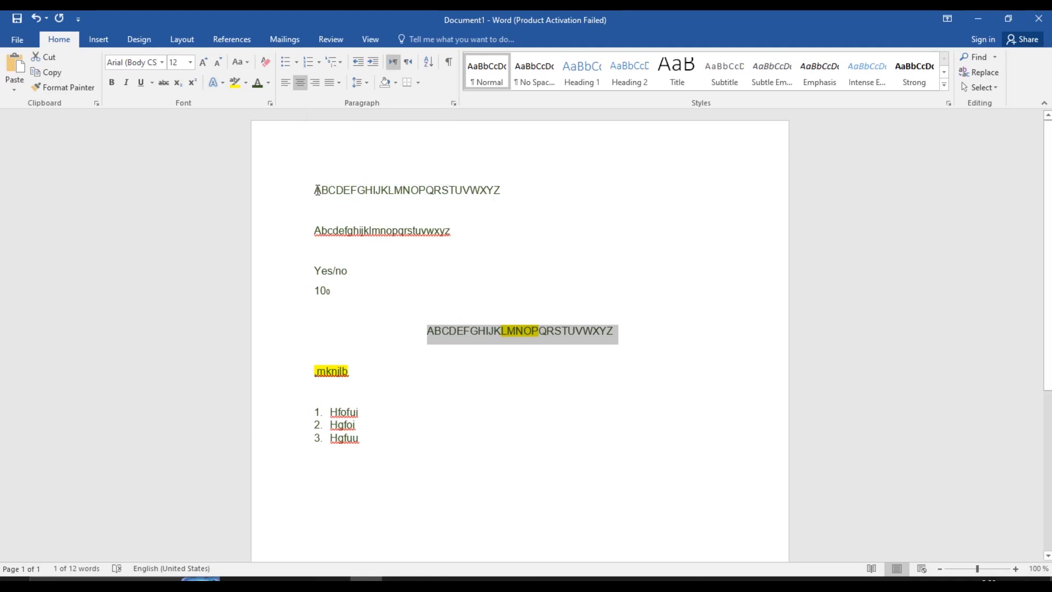
left_click_drag(324, 192, 506, 320)
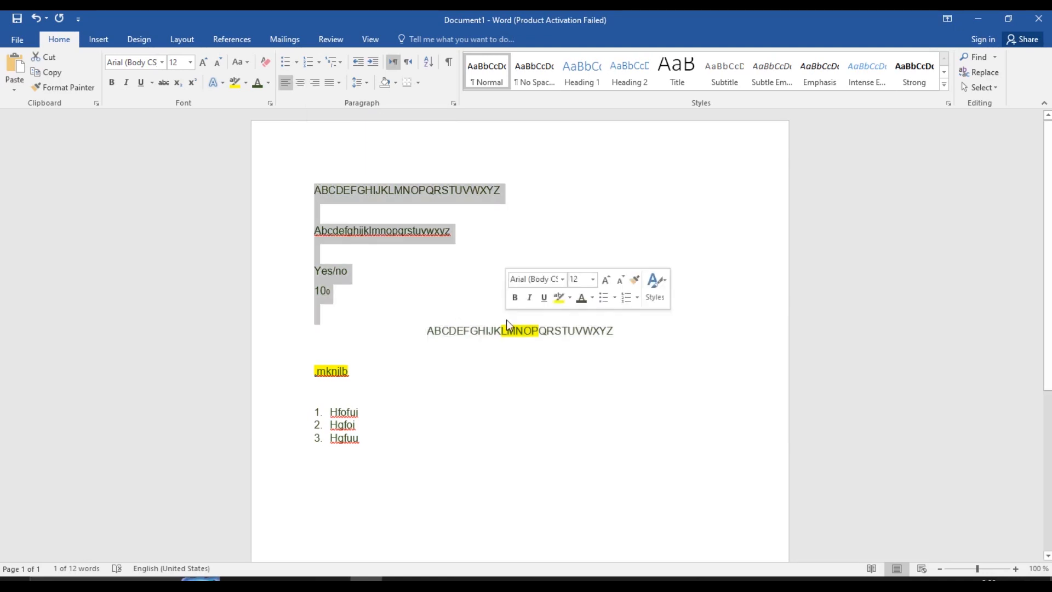
left_click(335, 82)
left_click(314, 82)
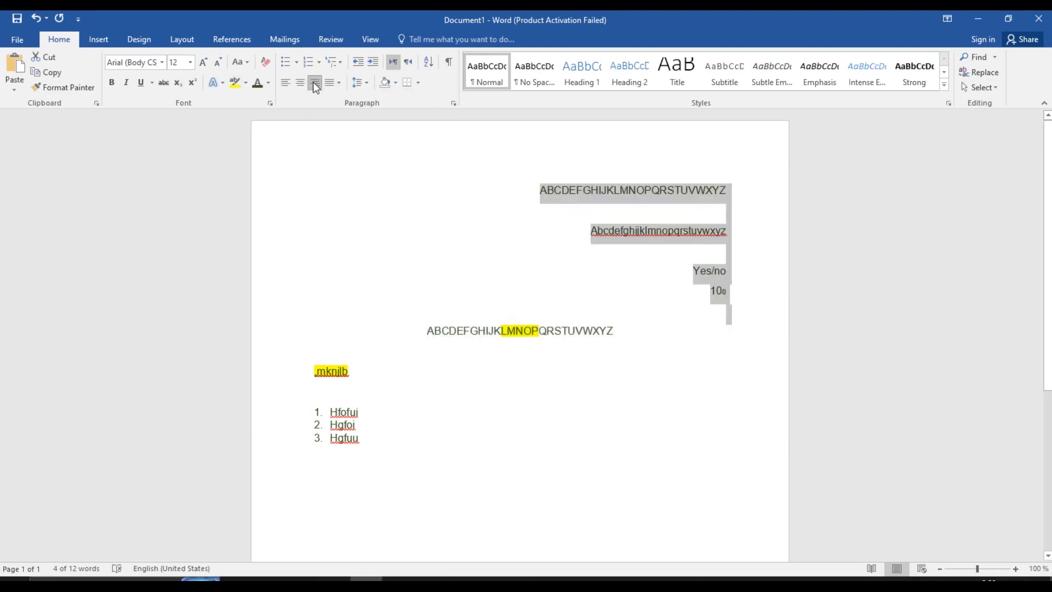
left_click(738, 202)
Type stray words 'hgff gglgfvkhf gkfiy iygf;', erase them, and undo back to left-aligned lines
type("h")
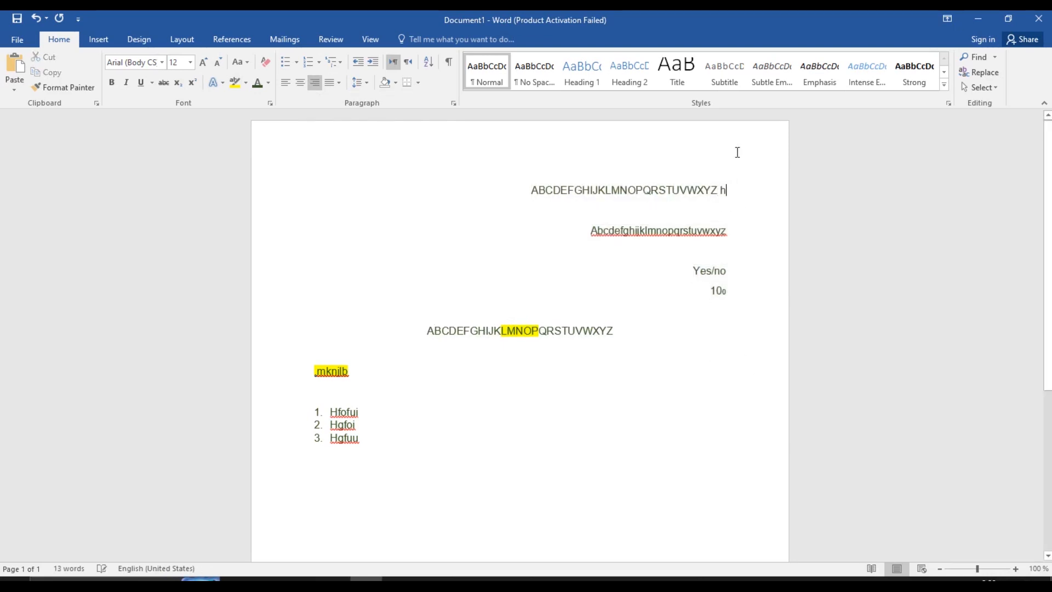
type("gff gglgfv")
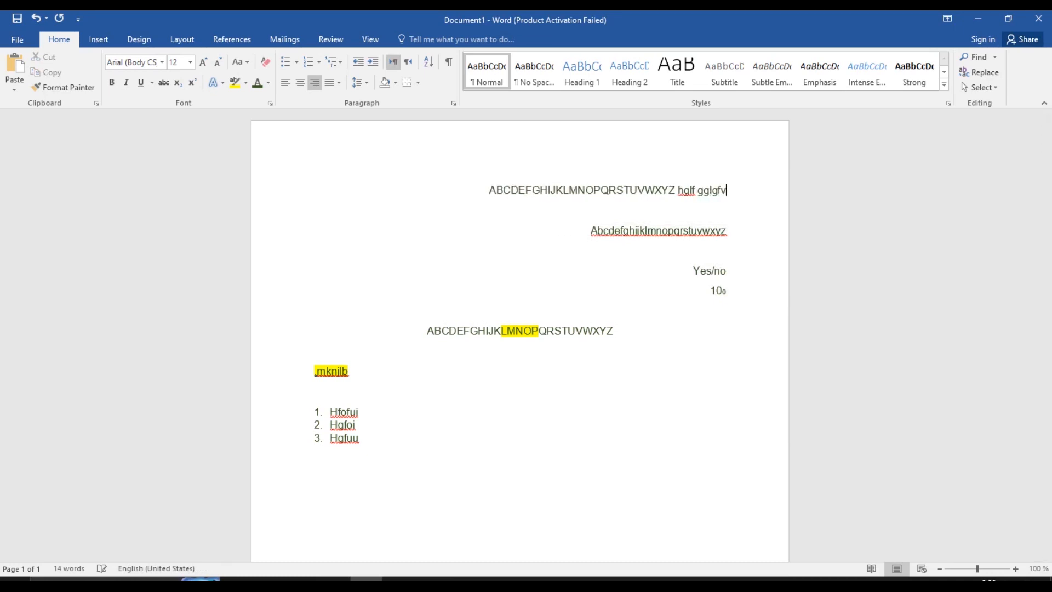
type("khf gkfiy")
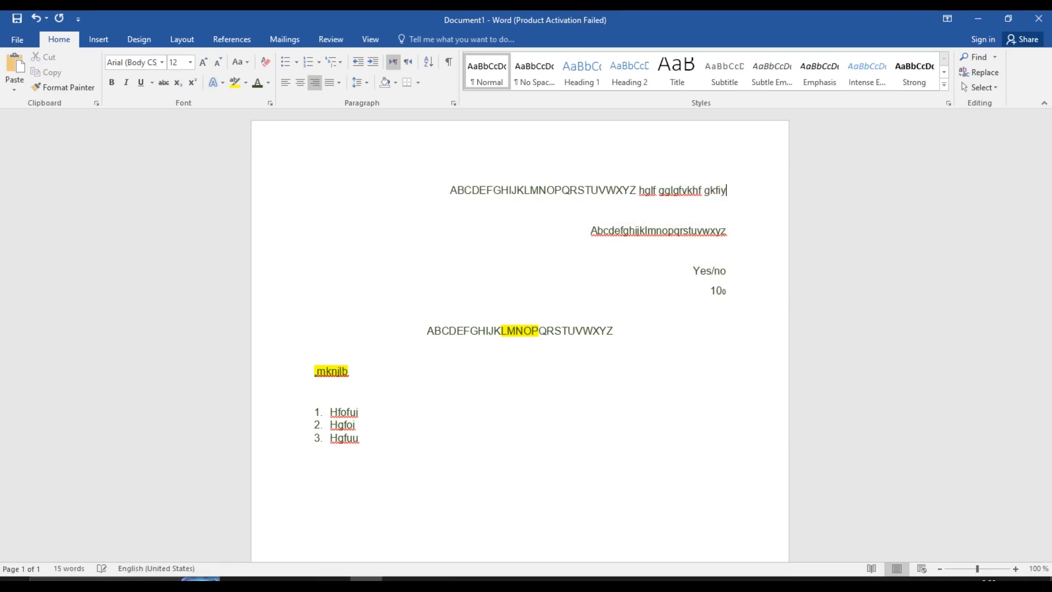
type(" iygf;")
key("BackSpace")
key("BackSpace")
key("BackSpace")
key("BackSpace")
key("BackSpace")
key("BackSpace")
key("BackSpace")
key("BackSpace")
key("BackSpace")
key("BackSpace")
key("BackSpace")
key("BackSpace")
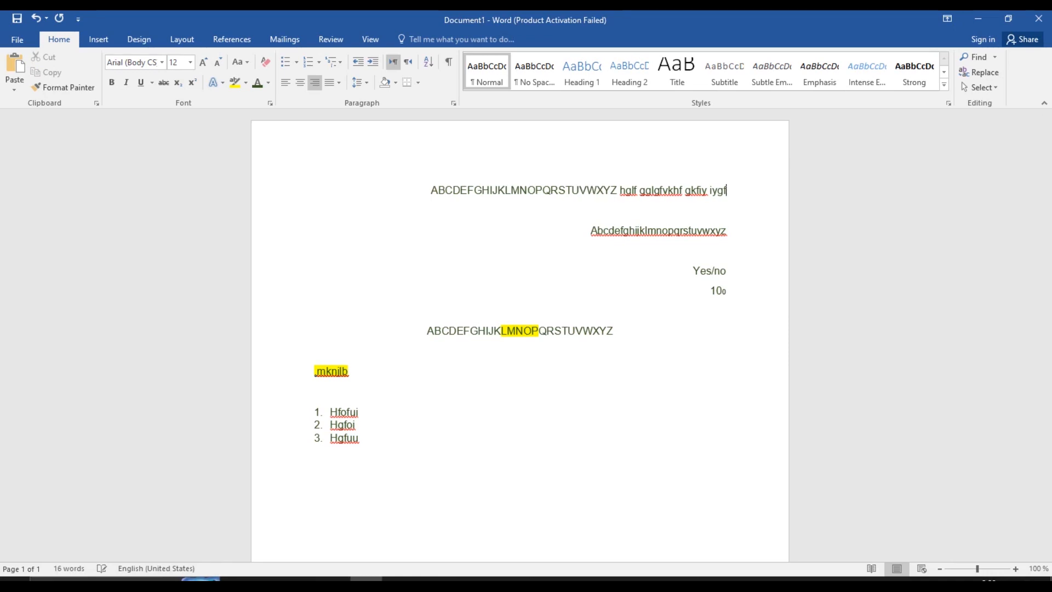
key("BackSpace")
key("BackSpace")
key("BackSpace")
key("BackSpace")
key("BackSpace")
key("BackSpace")
key("BackSpace")
key("BackSpace")
key("BackSpace")
key("BackSpace")
key("BackSpace")
key("BackSpace")
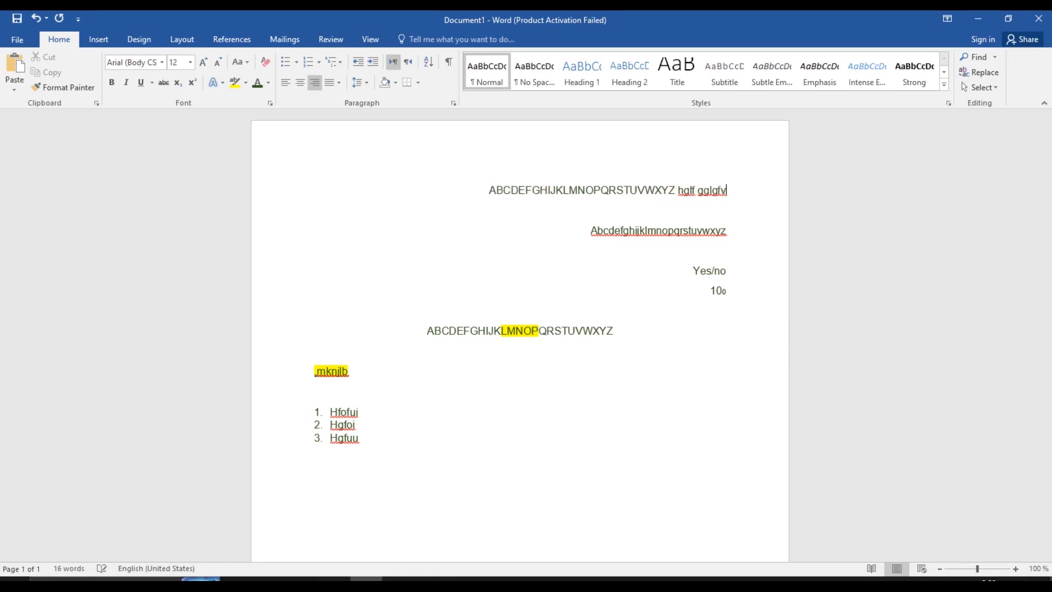
key("ctrl+z")
key("ctrl+z")
key("ctrl+z")
key("ctrl+z")
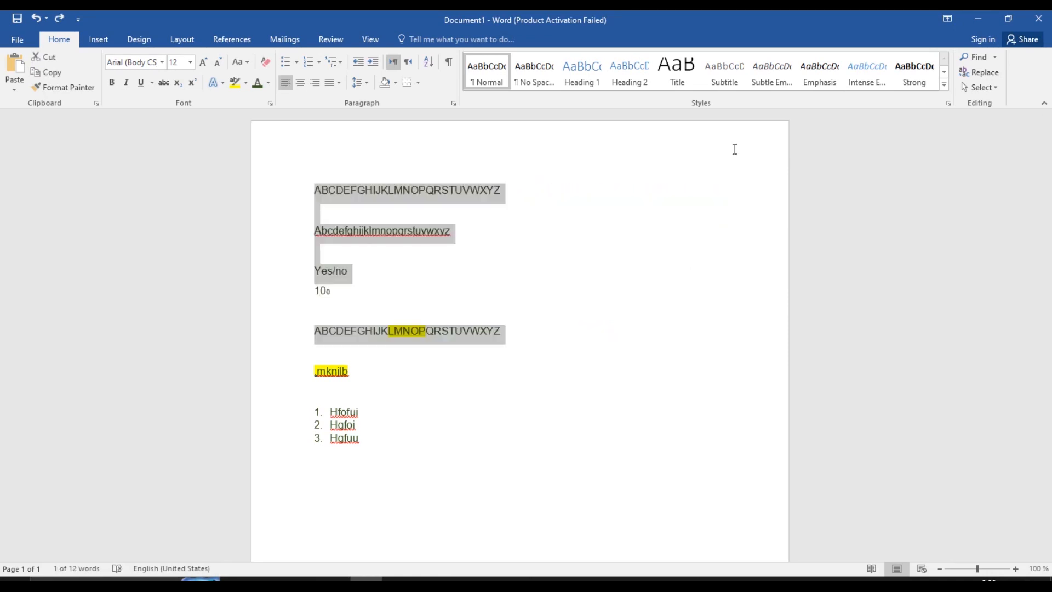
Type the Pakistan paragraph about its five rivers and fix the second line to begin with 'Pakistan'
left_click(437, 494)
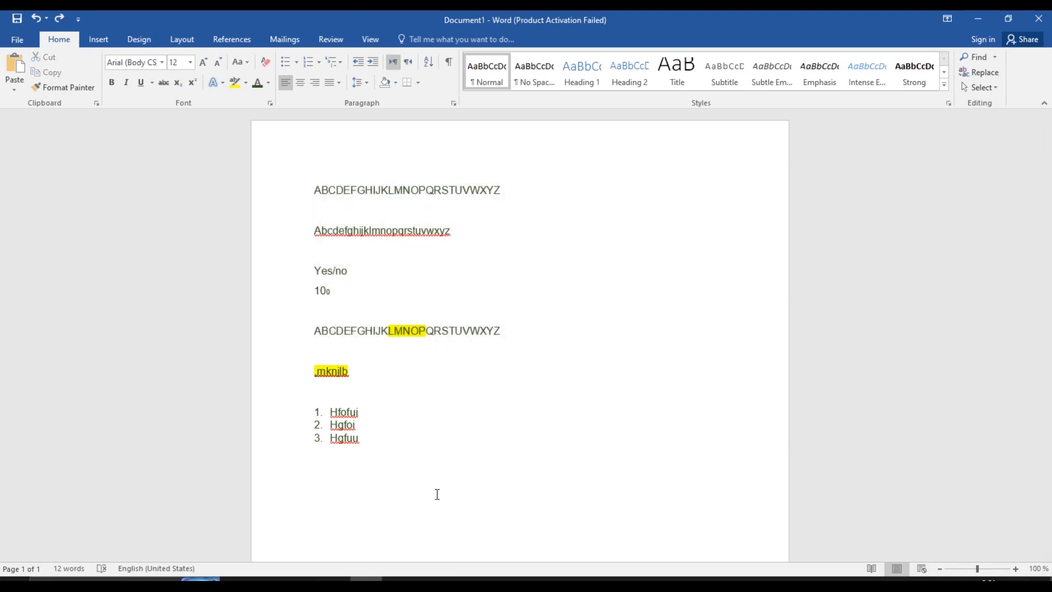
type("Pakistan  is the most popular country in the world there have ")
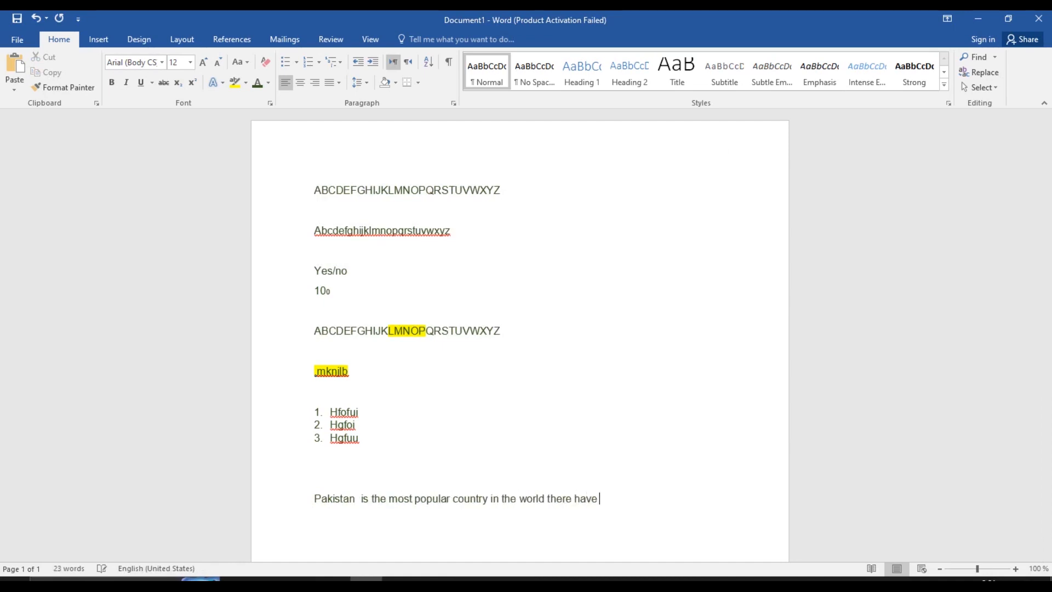
type("five river in Punjab and one sea in karachi to Gawadar")
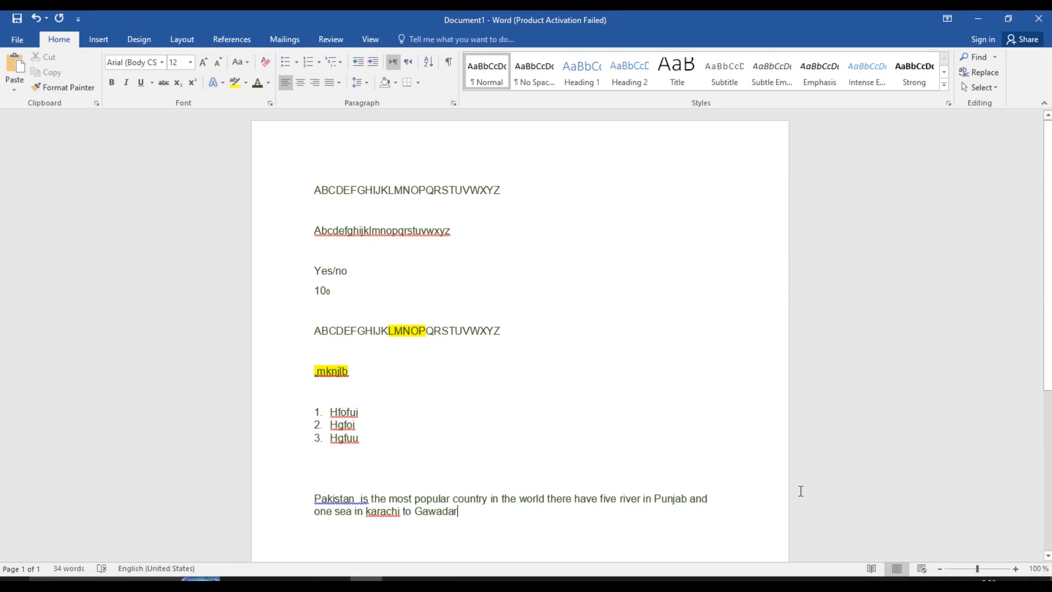
left_click(717, 501)
type("h;gl")
key("BackSpace")
key("BackSpace")
key("BackSpace")
key("BackSpace")
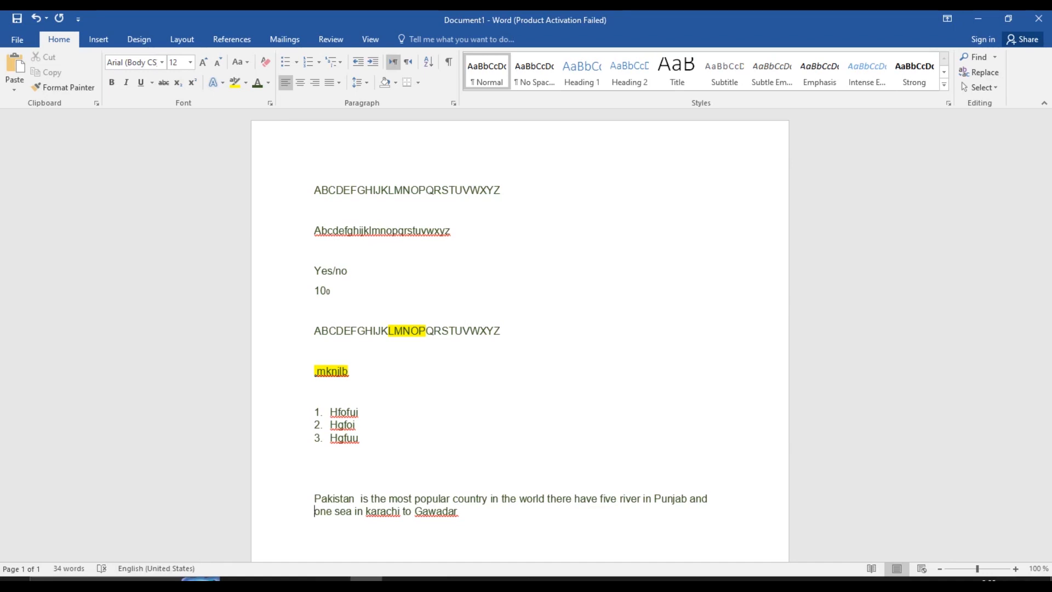
type("Pakistan")
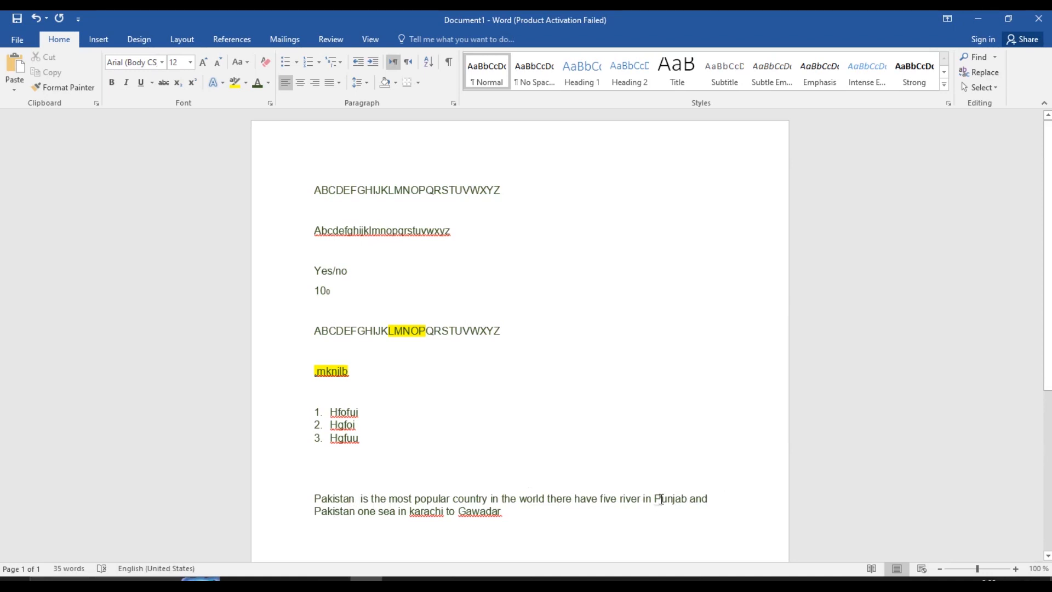
Append nonsense filler words after Gawadar at the end of the paragraph
left_click(590, 514)
type("gaj]ag jahga hag[a hjagh hga]utaga hga[hagjauihyuagajk")
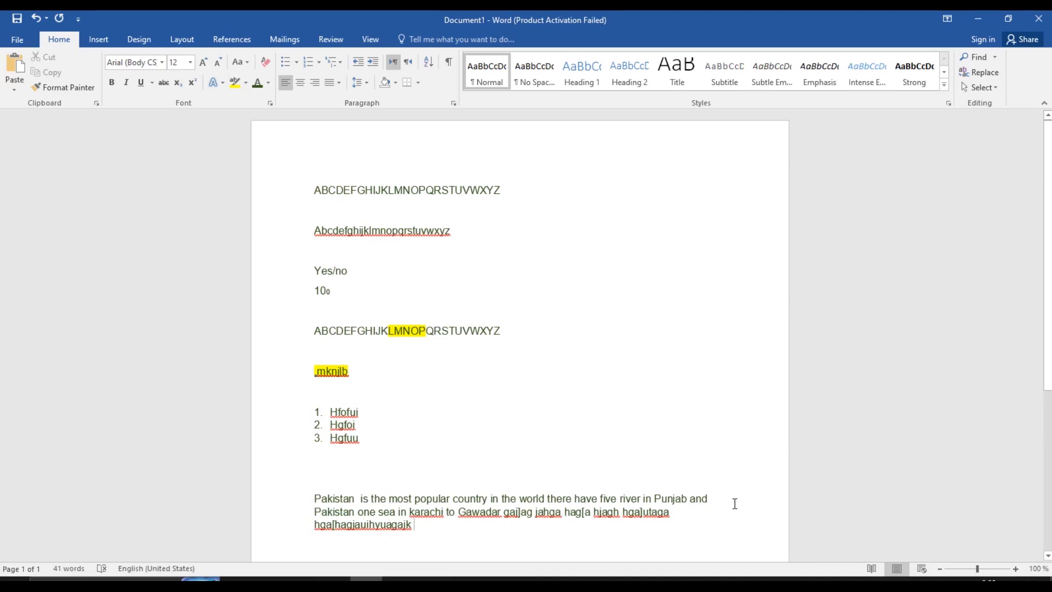
left_click(698, 516)
Justify the Pakistan paragraph from the Home alignment choices
left_click(619, 499)
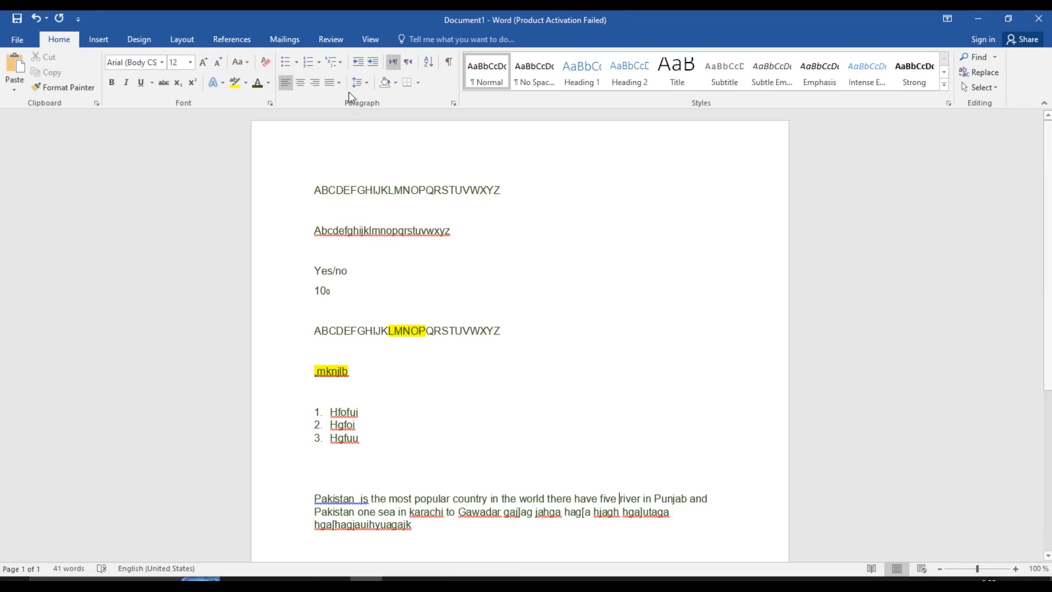
left_click(331, 84)
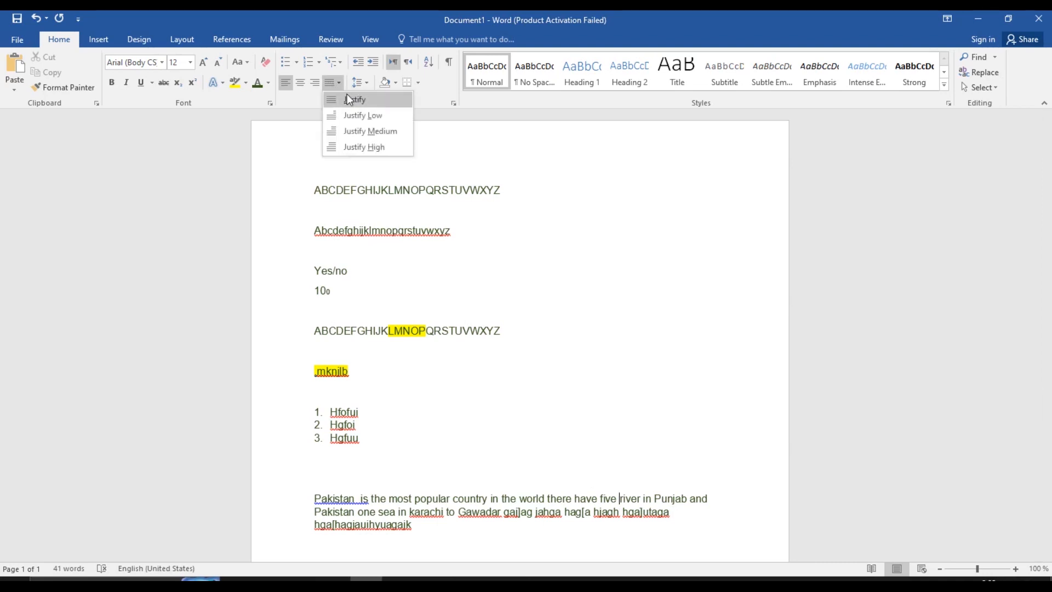
left_click(347, 99)
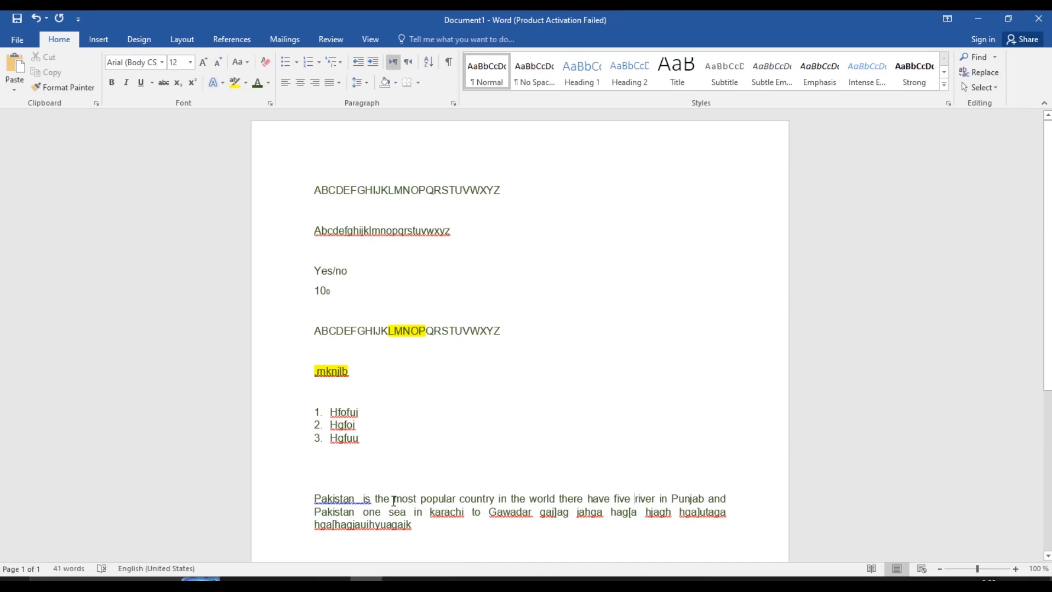
Toggle the paragraph between left and justified with Ctrl+L/Ctrl+J, leaving it justified and selected
left_click(357, 498)
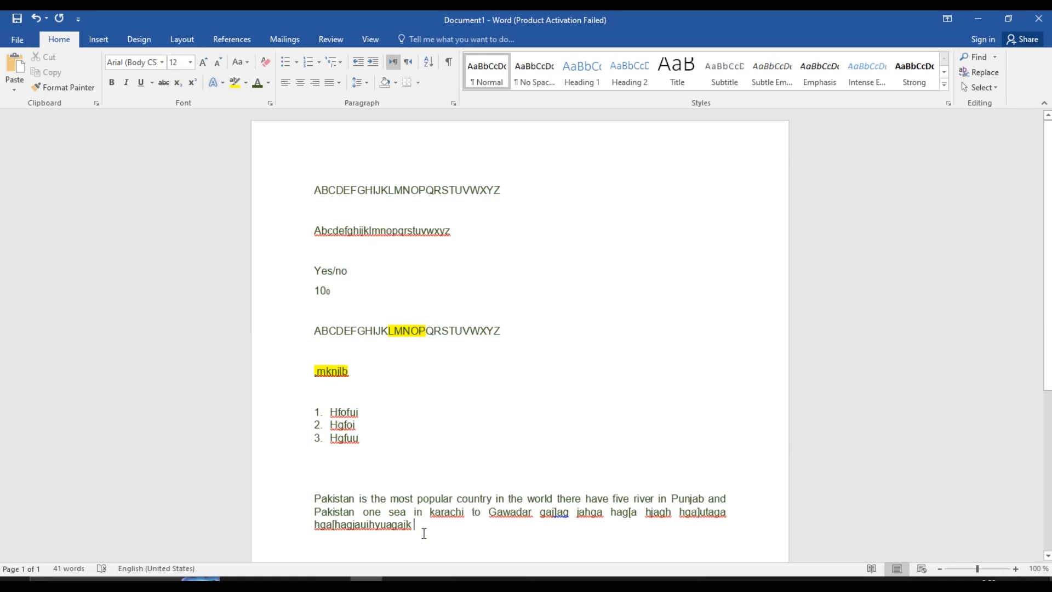
left_click(451, 516)
key("ctrl+l")
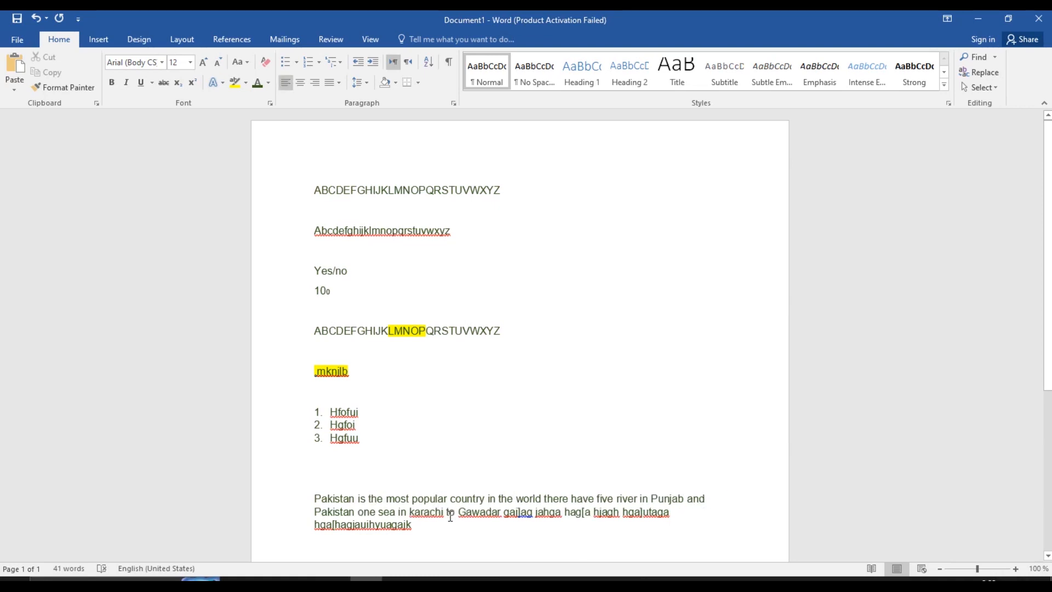
key("ctrl+j")
key("ctrl+l")
key("ctrl+j")
key("ctrl+l")
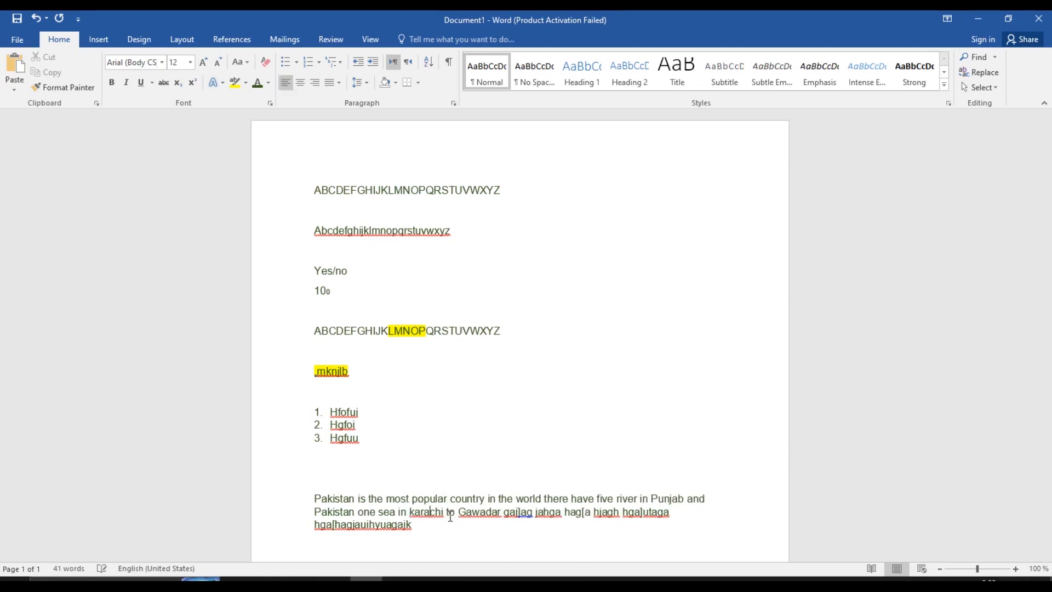
key("ctrl+j")
key("ctrl+l")
key("ctrl+j")
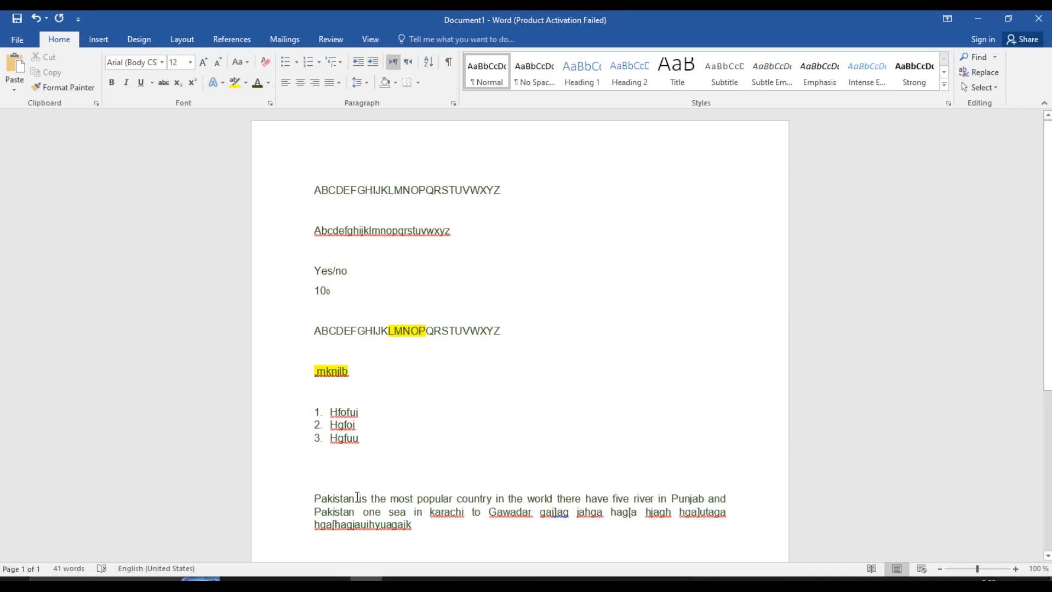
left_click_drag(357, 497, 410, 549)
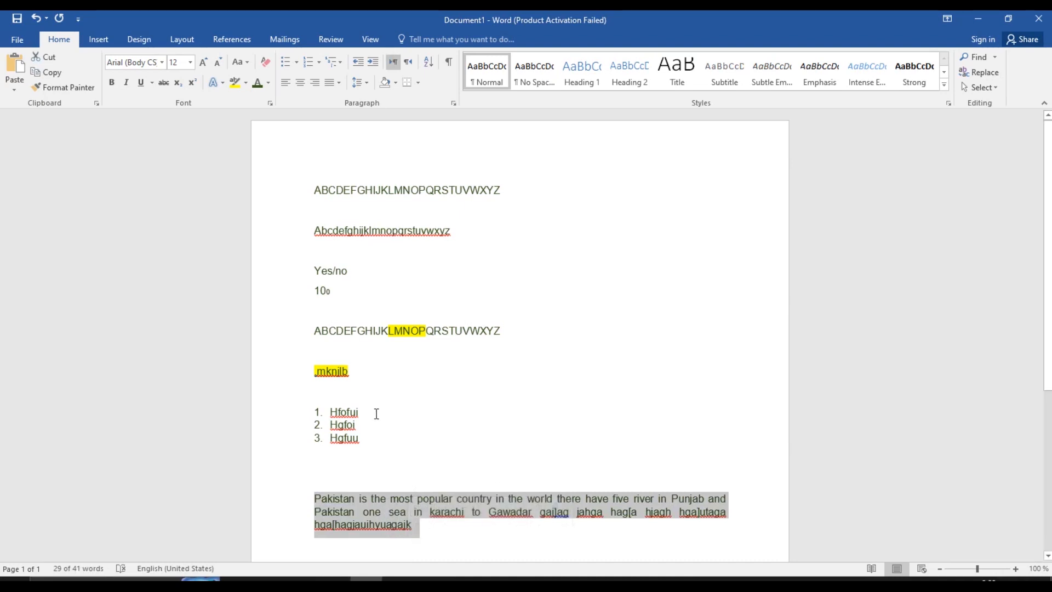
left_click(367, 81)
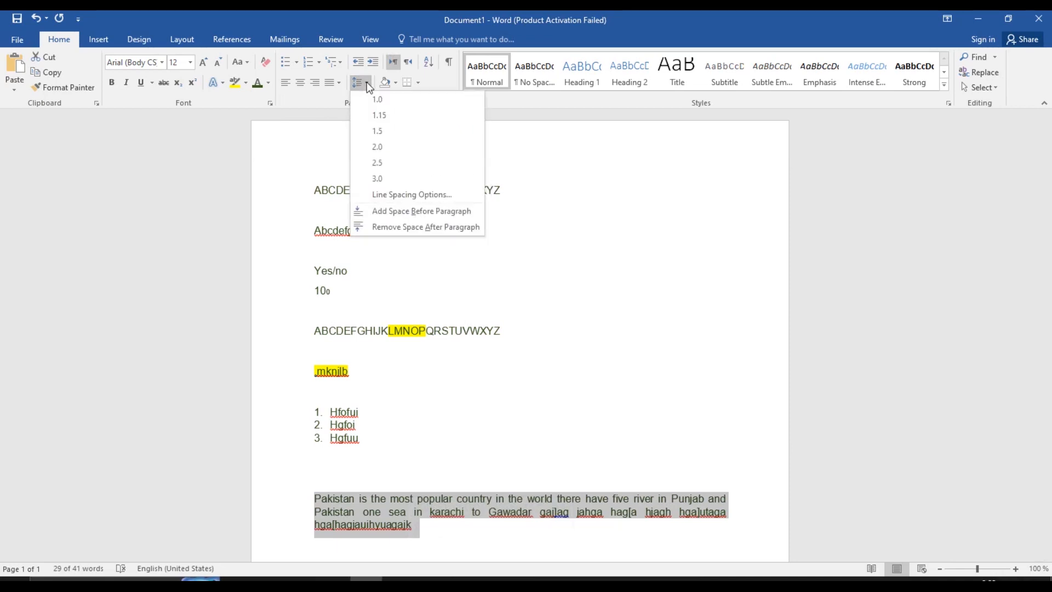
Apply double line spacing to the Pakistan paragraph, then select 'in Karachi' through 'Gawadar'
left_click(392, 147)
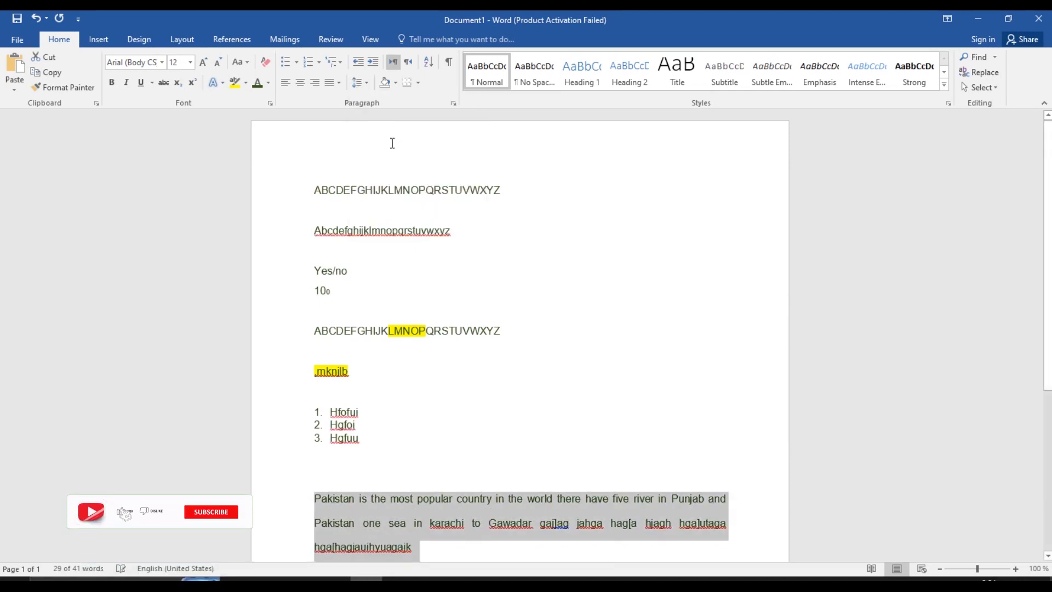
left_click_drag(416, 525, 468, 531)
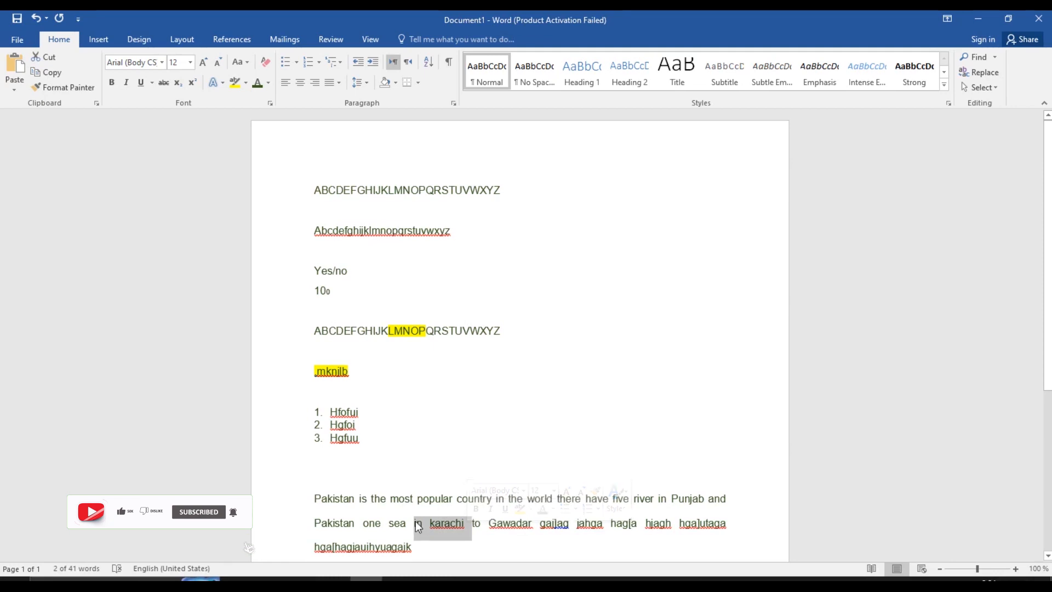
left_click(444, 501)
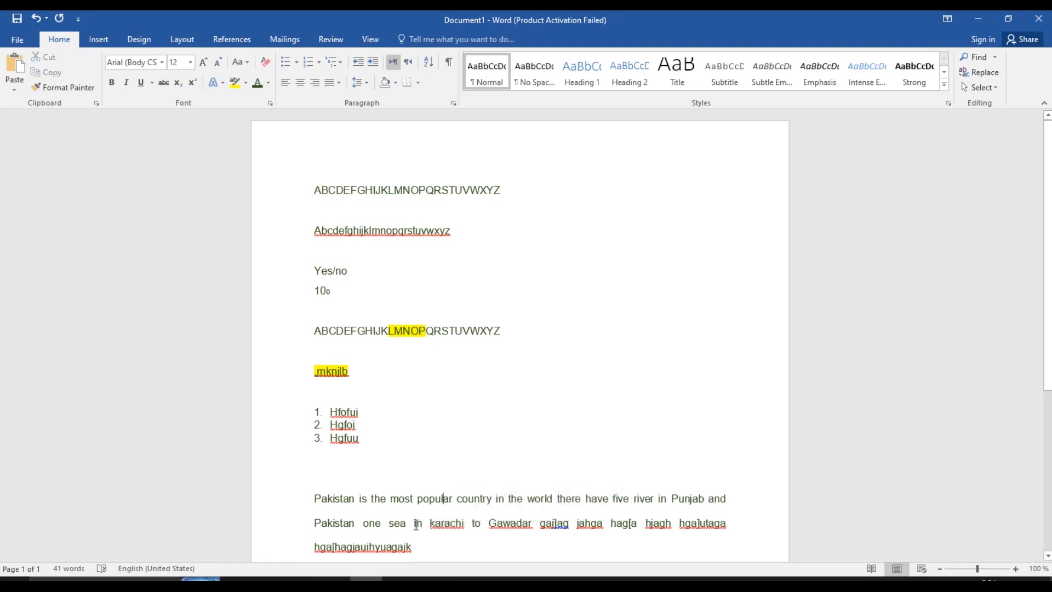
left_click_drag(416, 525, 470, 526)
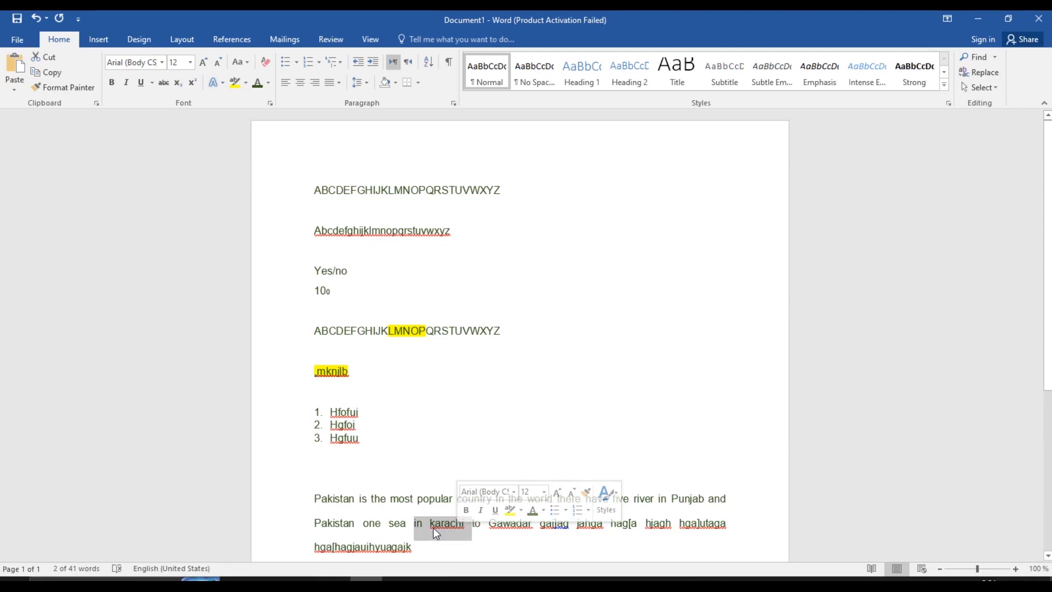
left_click(530, 540)
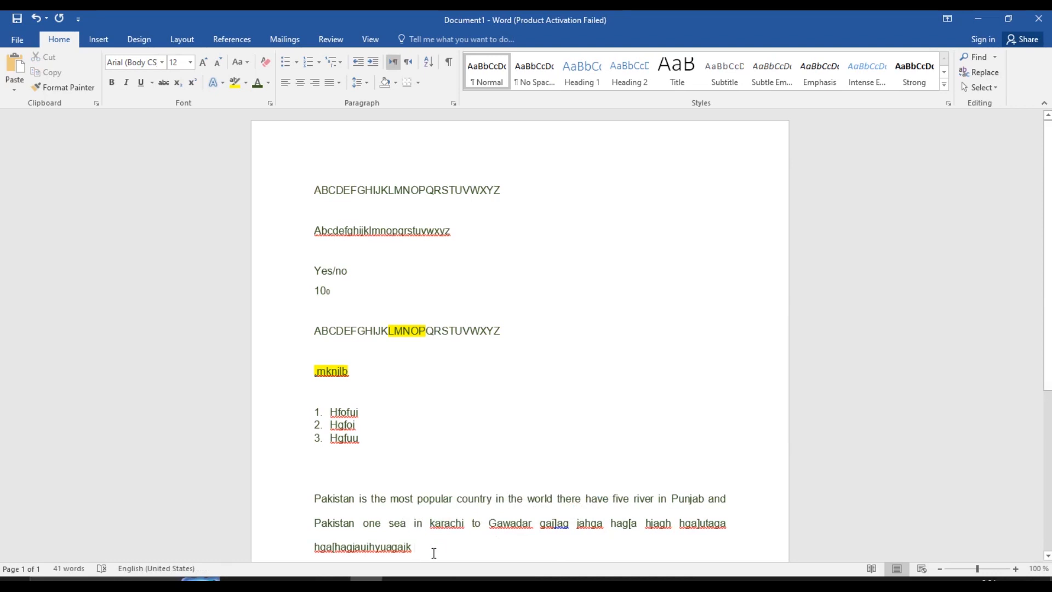
left_click_drag(425, 542, 332, 497)
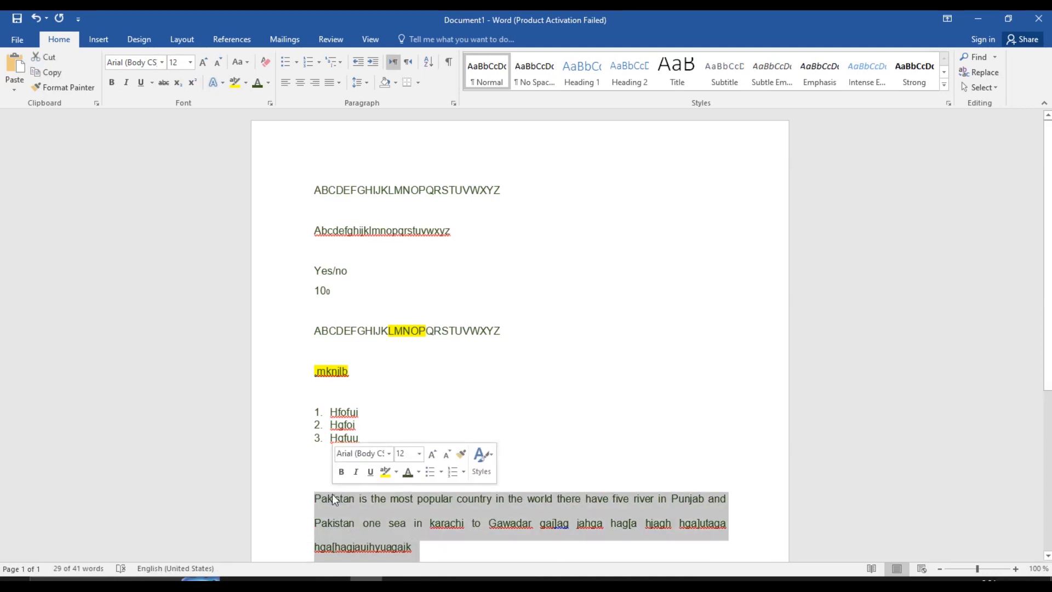
left_click(415, 524)
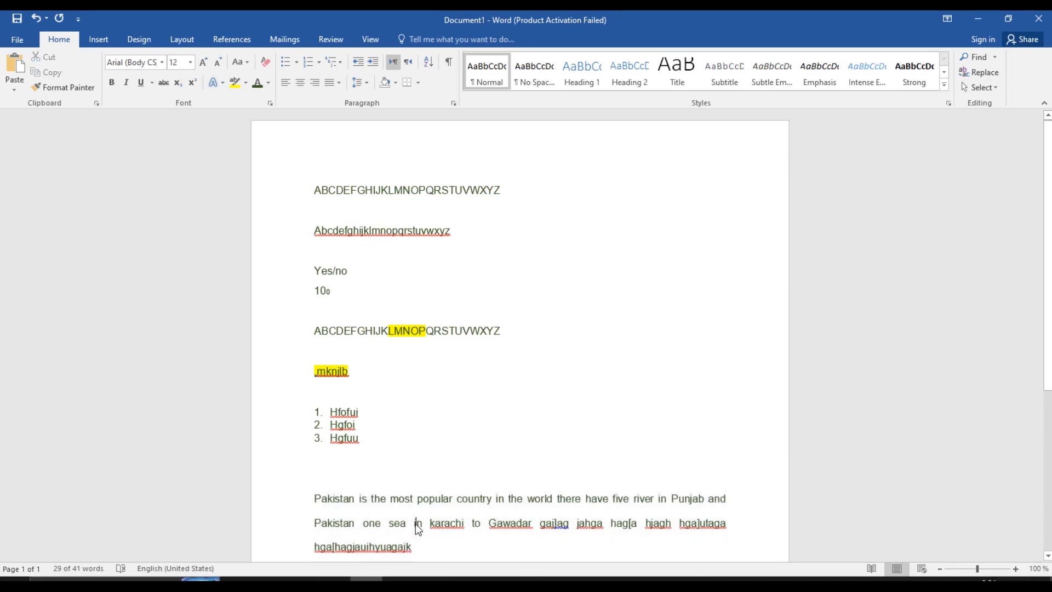
left_click_drag(415, 524, 500, 527)
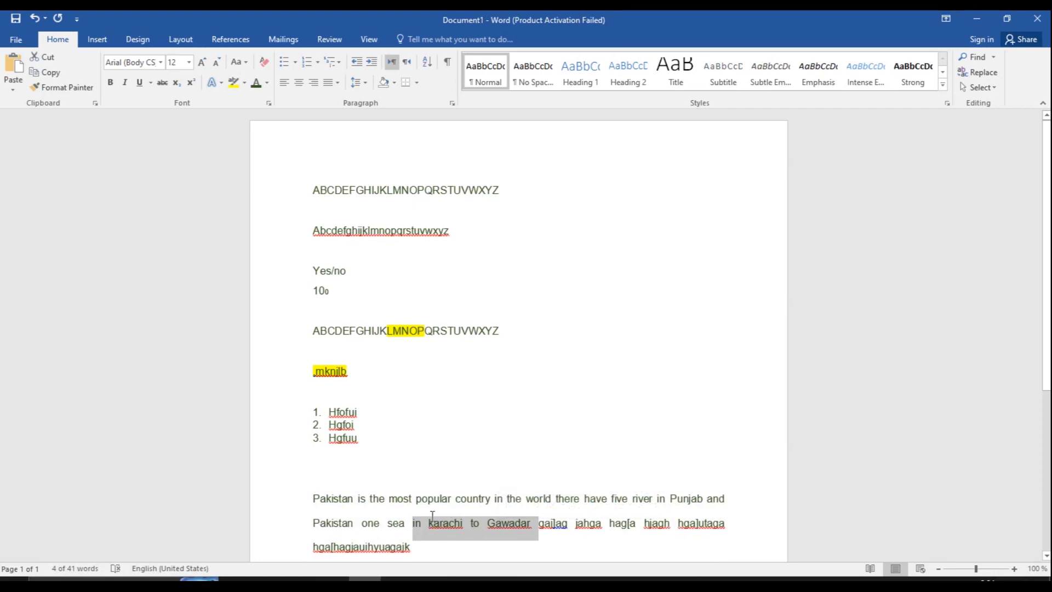
Set the paragraph's line spacing back to 1.15 and open Line Spacing Options
left_click(363, 81)
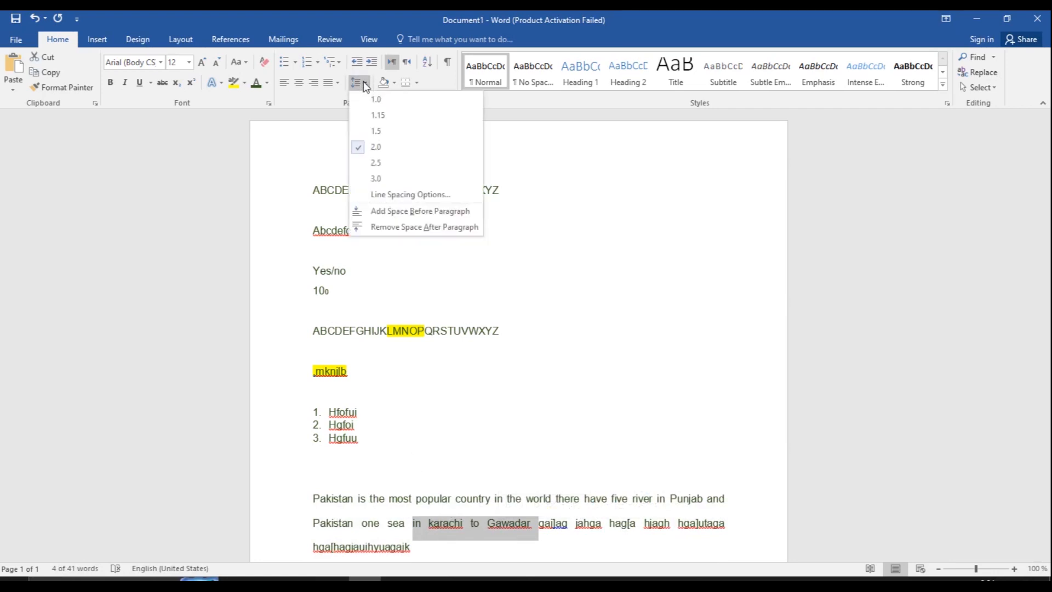
left_click(384, 116)
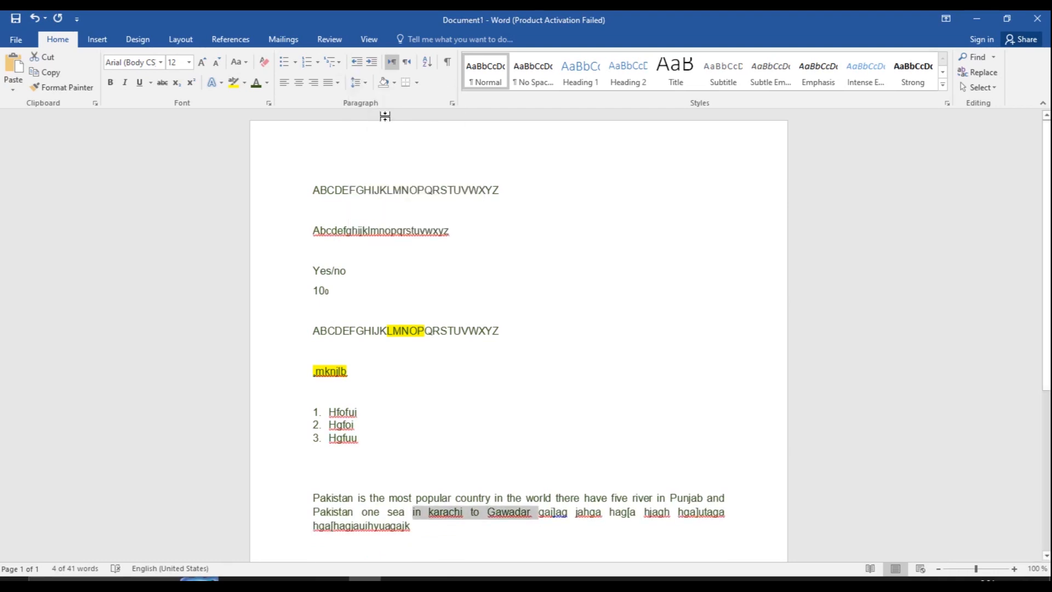
left_click(364, 84)
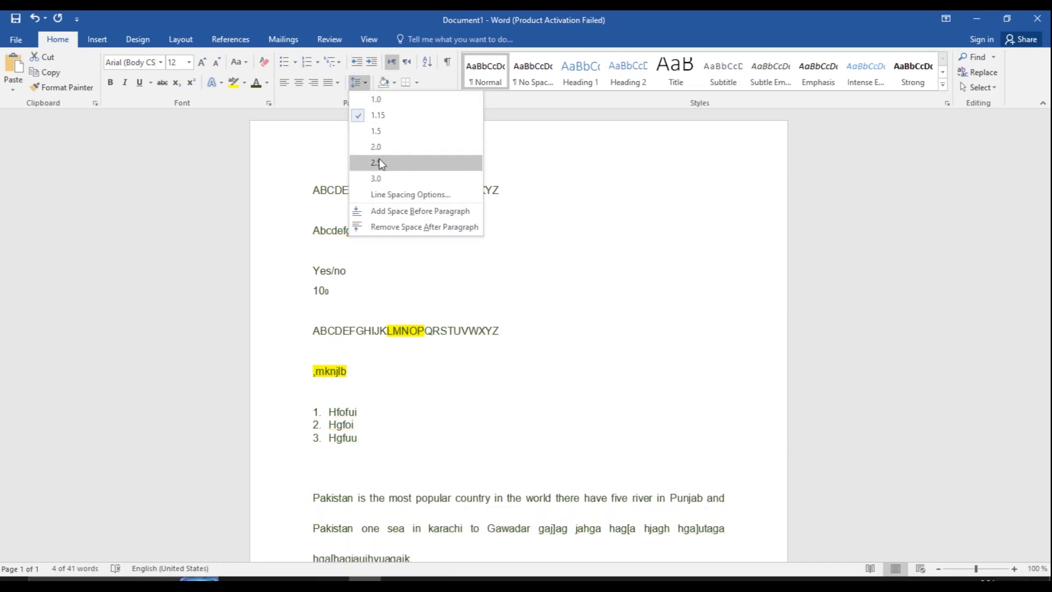
left_click(387, 195)
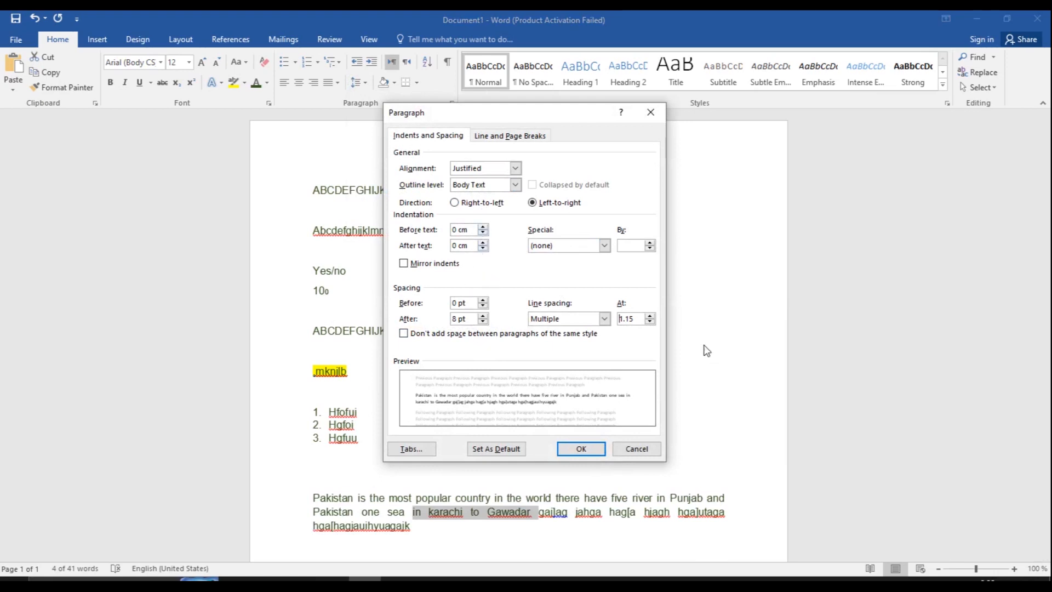
Set the Paragraph dialog's line spacing At to 2, apply it, then undo it
left_click(649, 316)
left_click(649, 315)
left_click(649, 315)
left_click(582, 446)
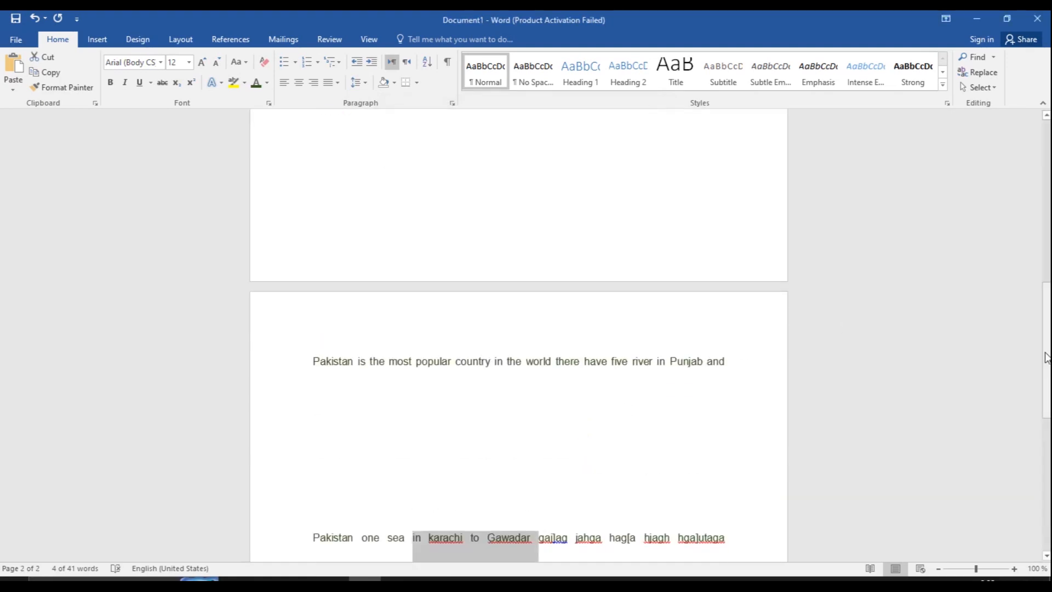
left_click_drag(1047, 354, 1048, 256)
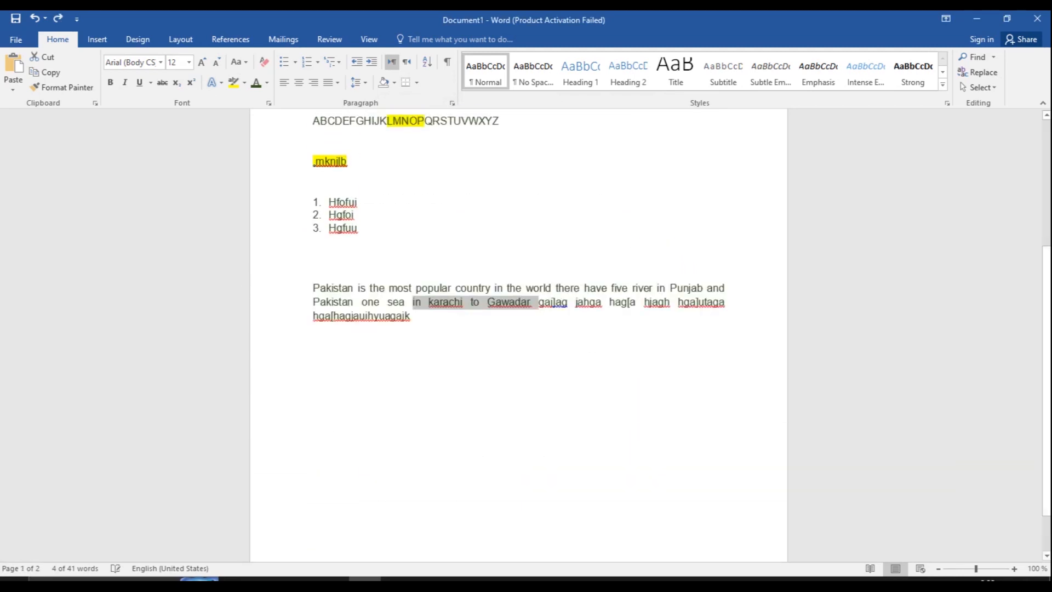
key("ctrl+z")
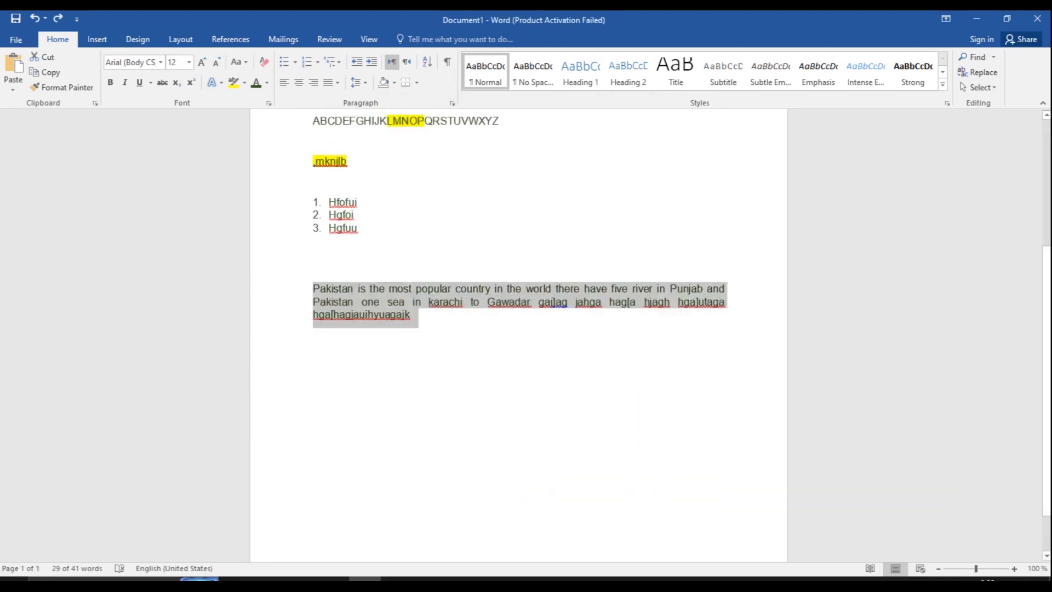
left_click(626, 303)
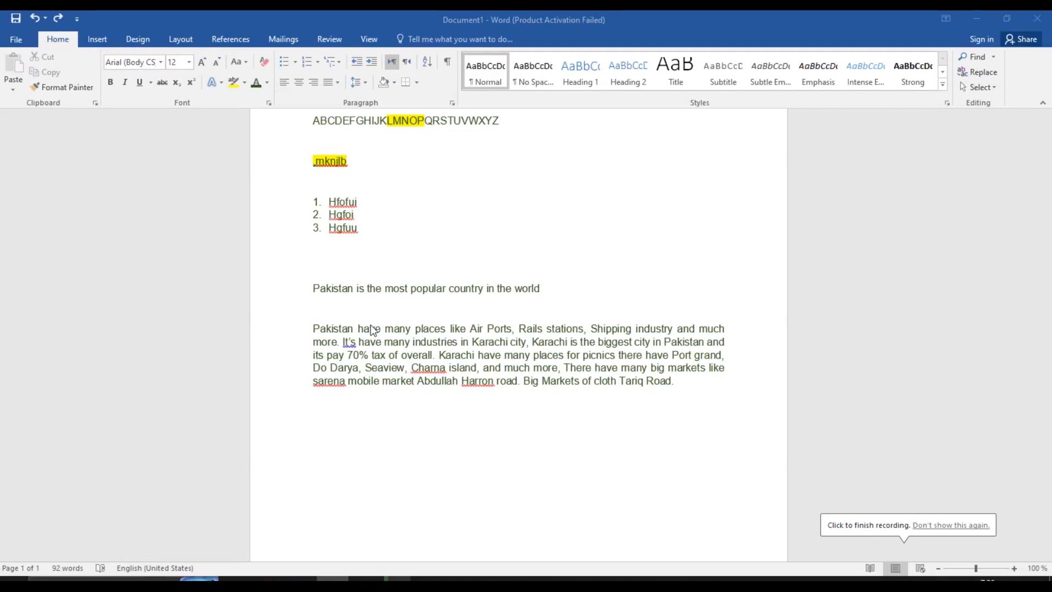
Select the Pakistan paragraph, turn on Show/Hide ¶ marks, and click into the numbered list
triple_click(419, 327)
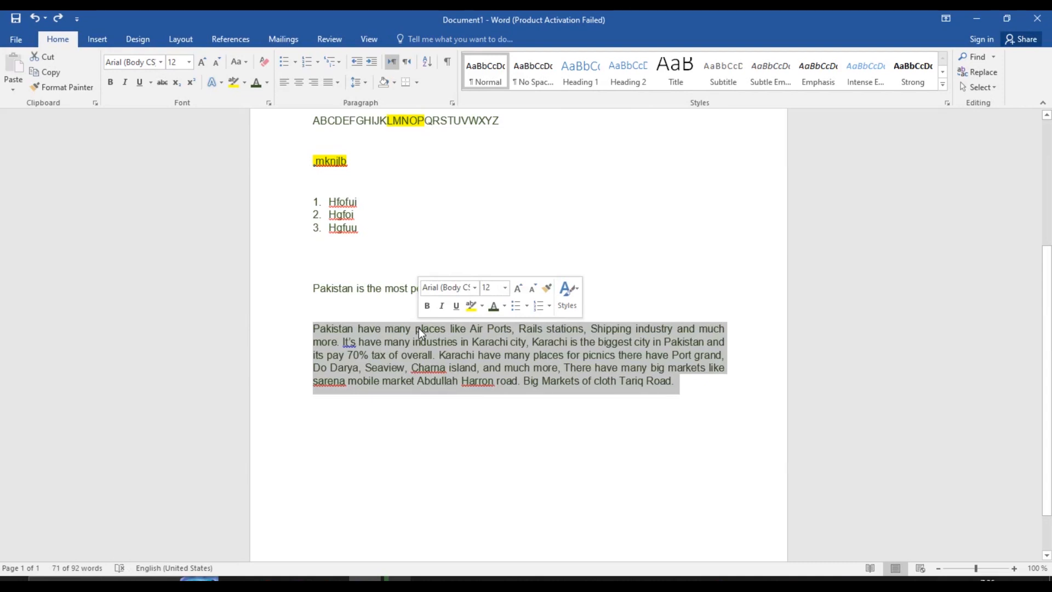
left_click(447, 61)
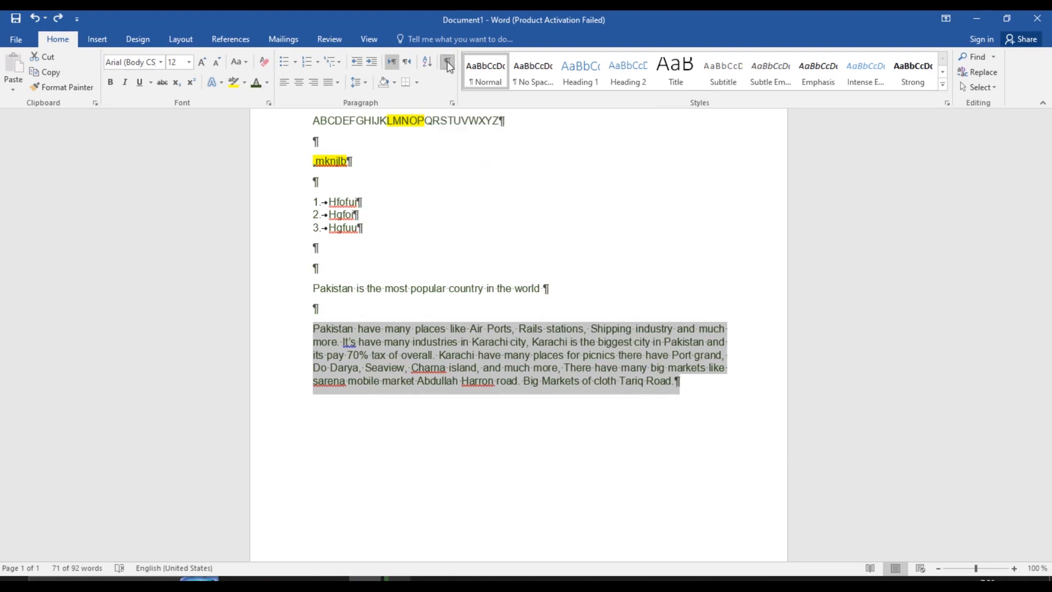
left_click(334, 182)
left_click(370, 212)
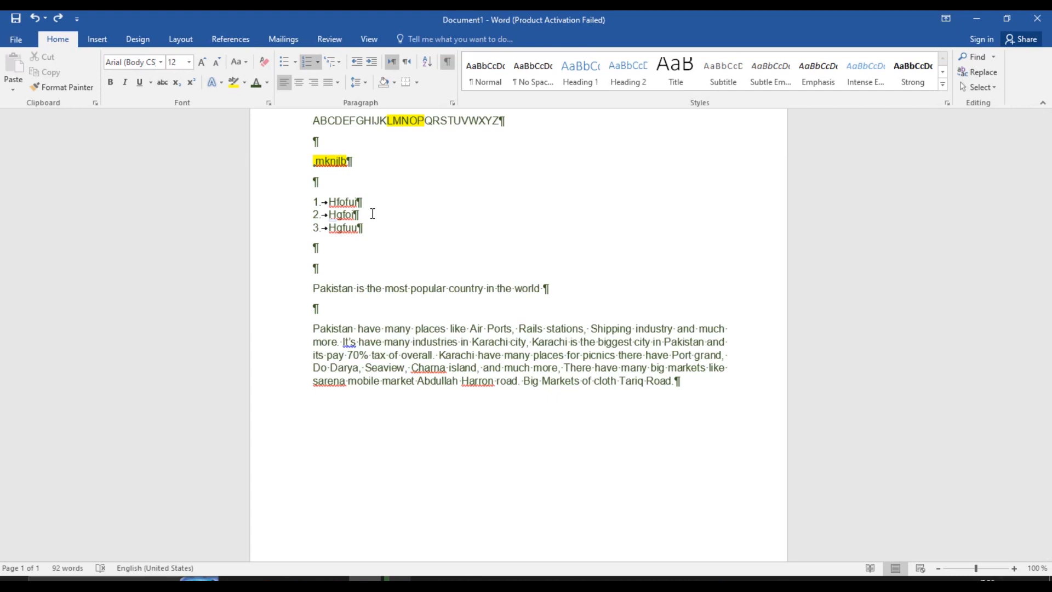
Add an empty third item after item 2 of the numbered list
key("Return")
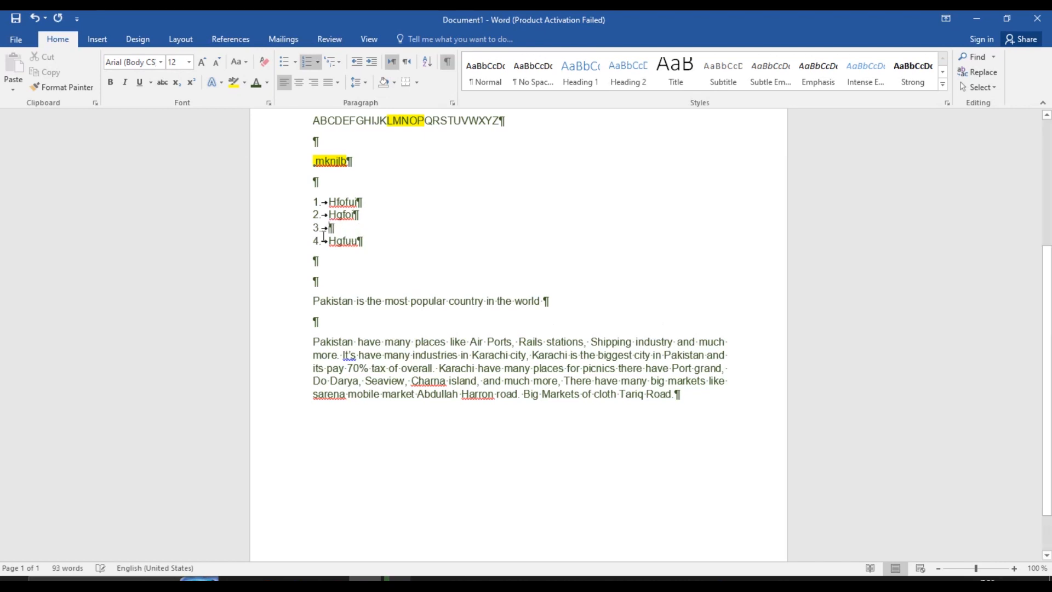
left_click(319, 227)
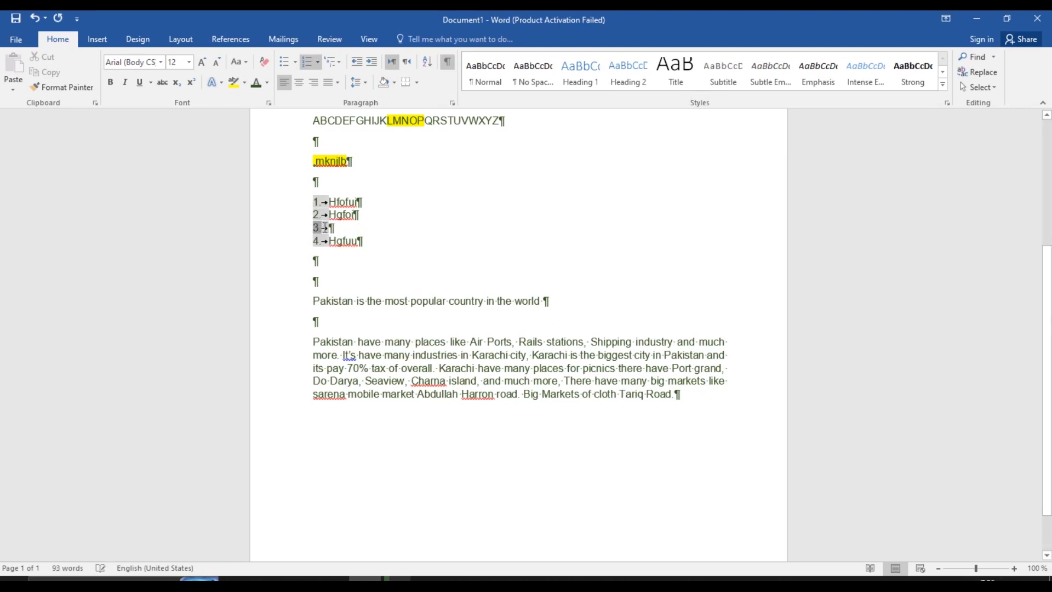
left_click(335, 226)
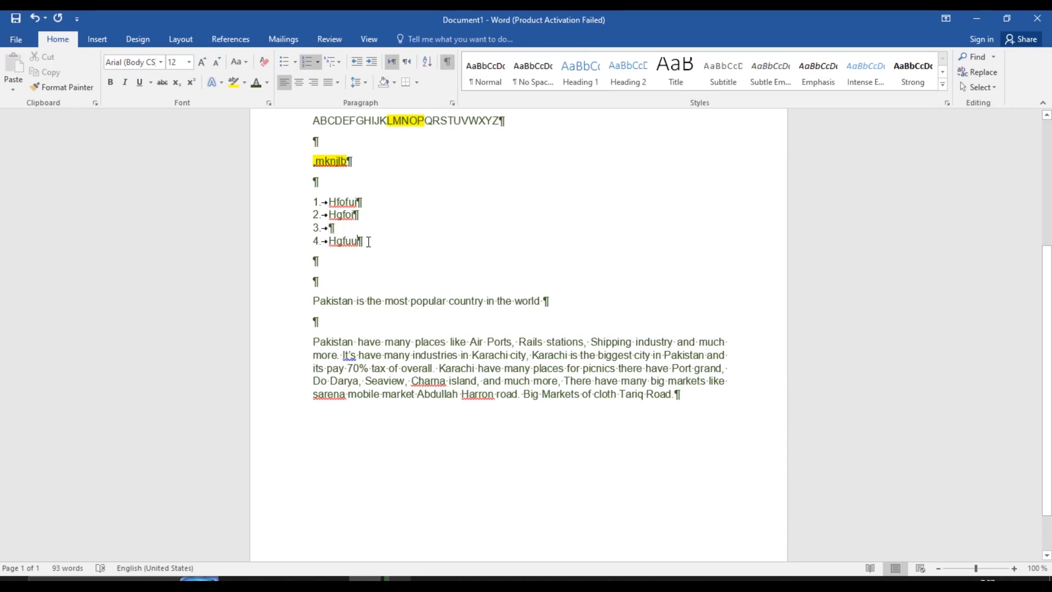
Add an empty paragraph below the last Pakistan paragraph
left_click(327, 256)
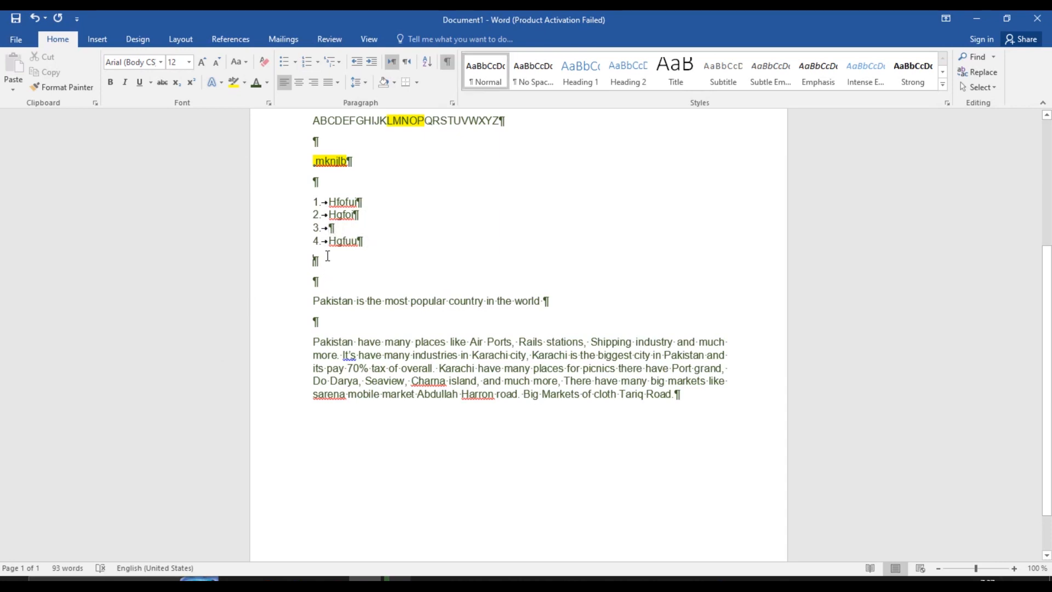
left_click(553, 302)
left_click(334, 321)
left_click(322, 416)
key("Return")
Return to empty list item 3 and toggle the Show/Hide ¶ formatting marks
left_click_drag(1050, 364, 1050, 237)
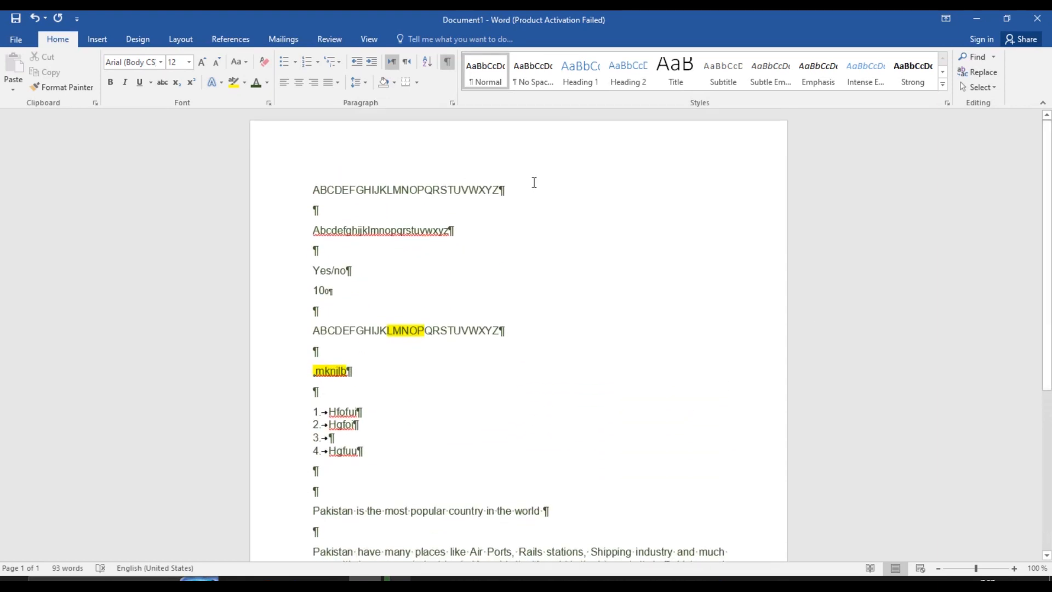
left_click(327, 208)
left_click(470, 235)
left_click(364, 289)
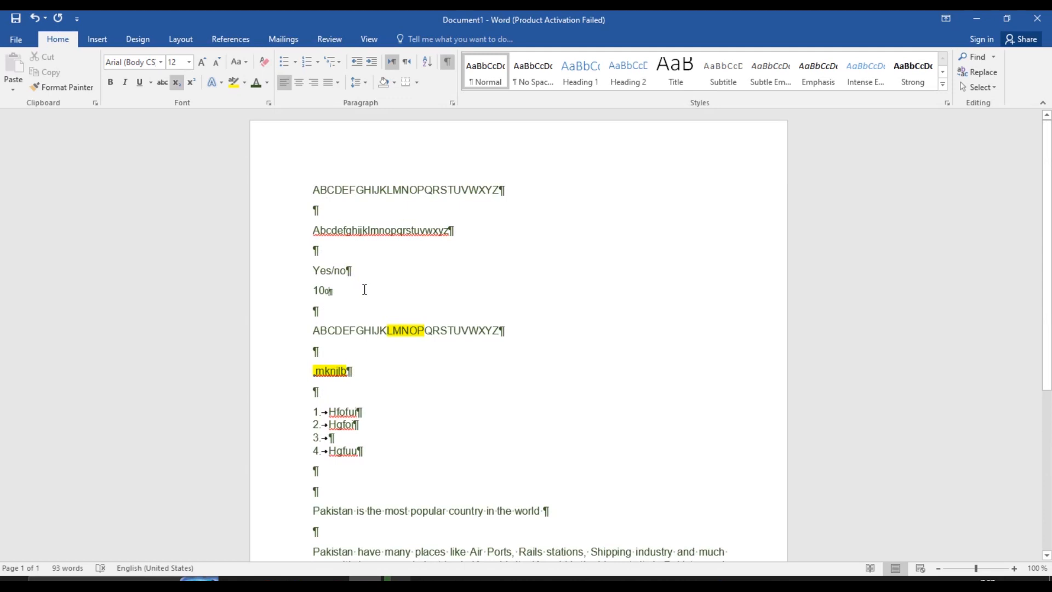
left_click(362, 310)
left_click(369, 440)
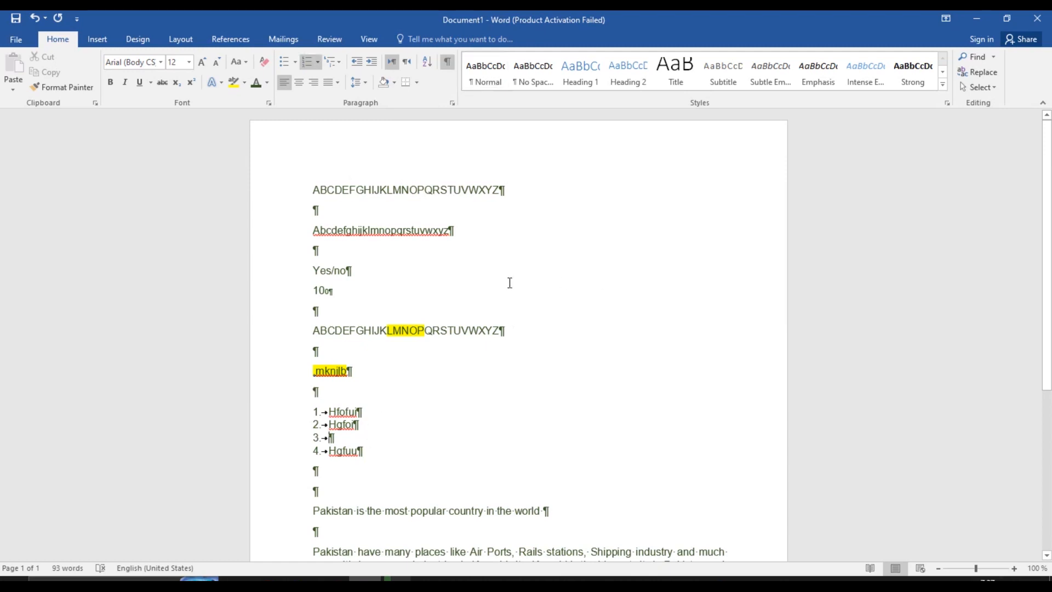
left_click(448, 63)
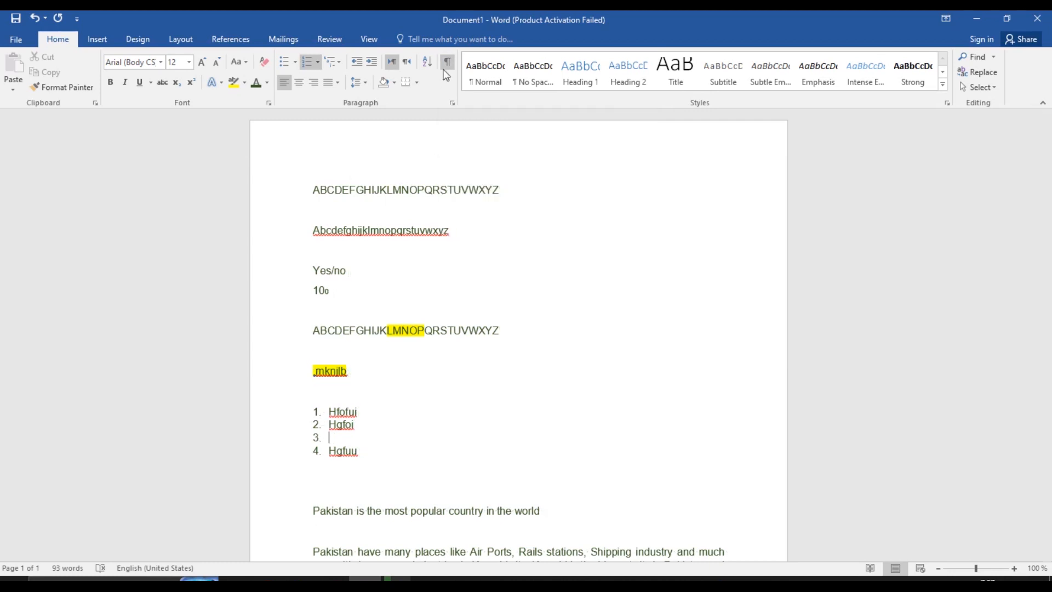
left_click(447, 62)
left_click(447, 63)
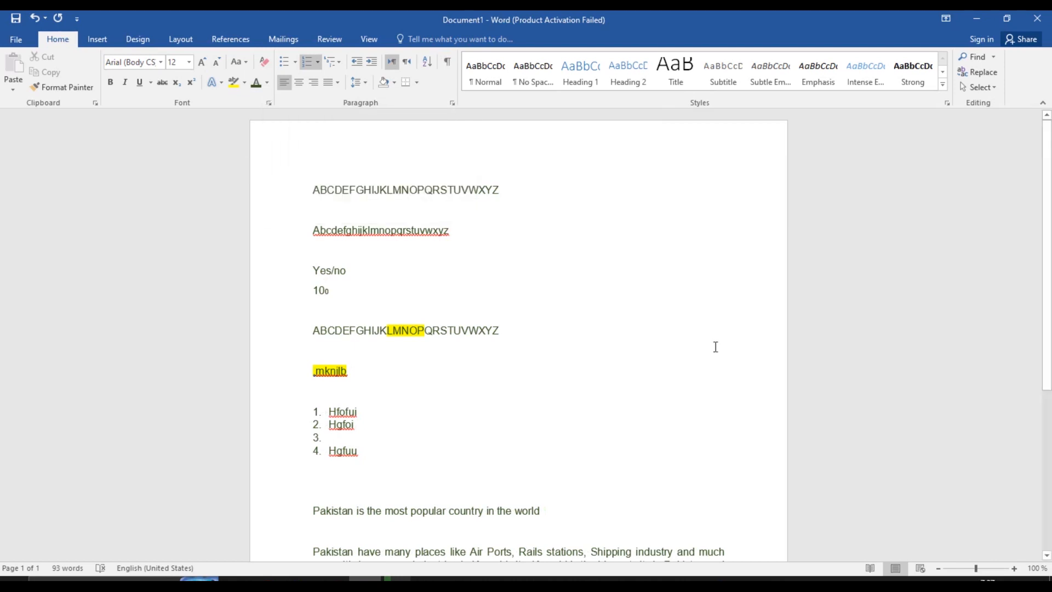
scroll(479, 352, "down", 5)
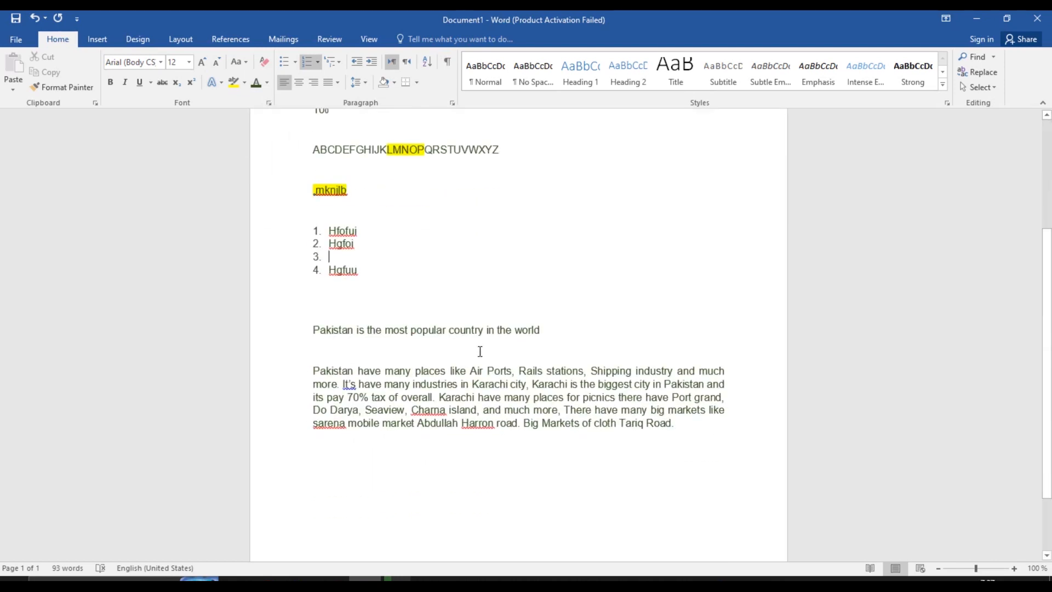
triple_click(317, 372)
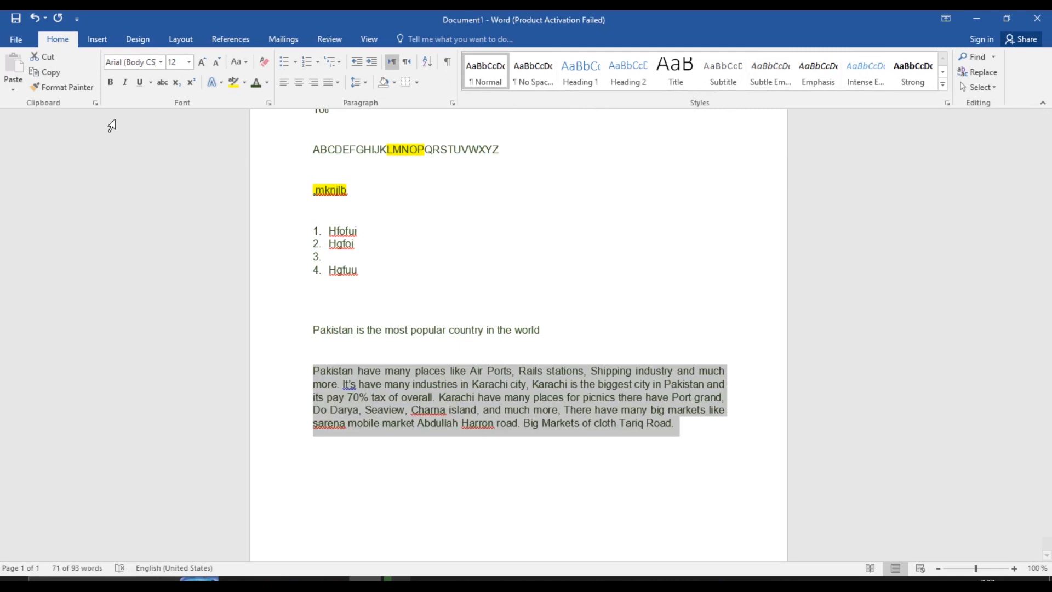
left_click(162, 63)
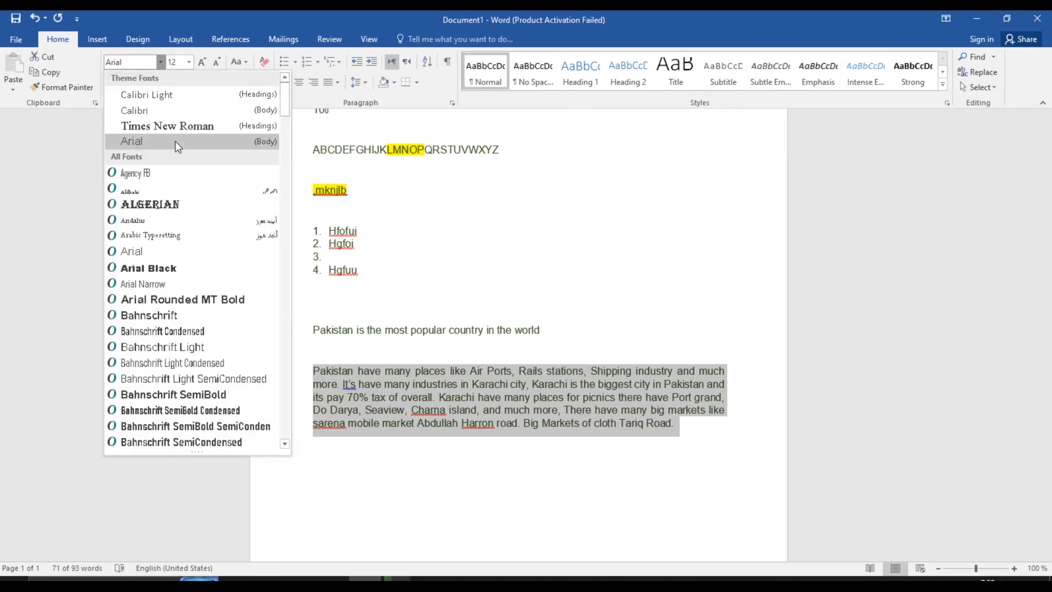
left_click(541, 73)
left_click(542, 77)
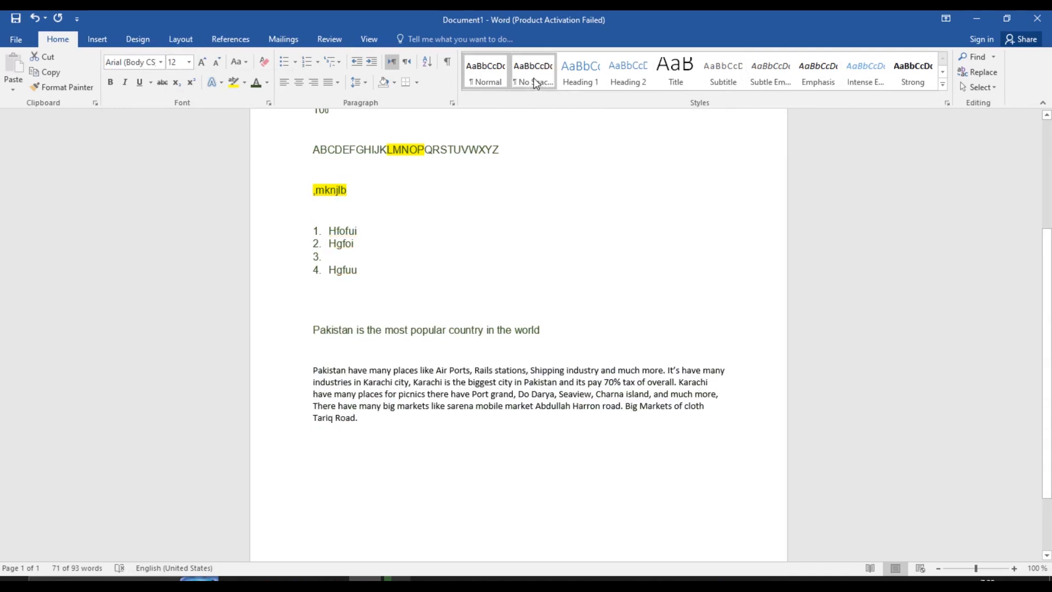
left_click(578, 77)
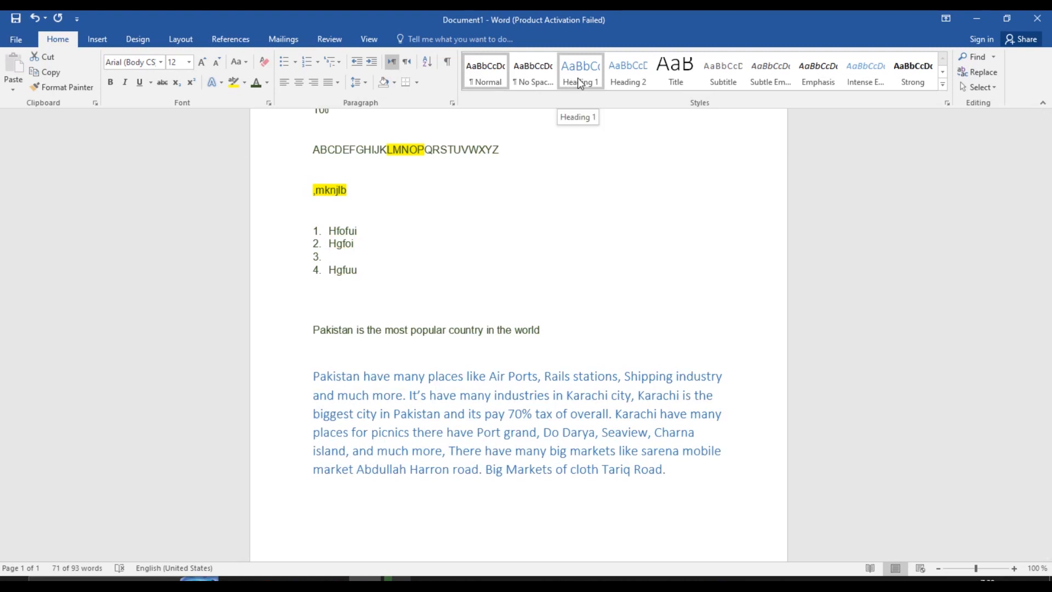
left_click(624, 82)
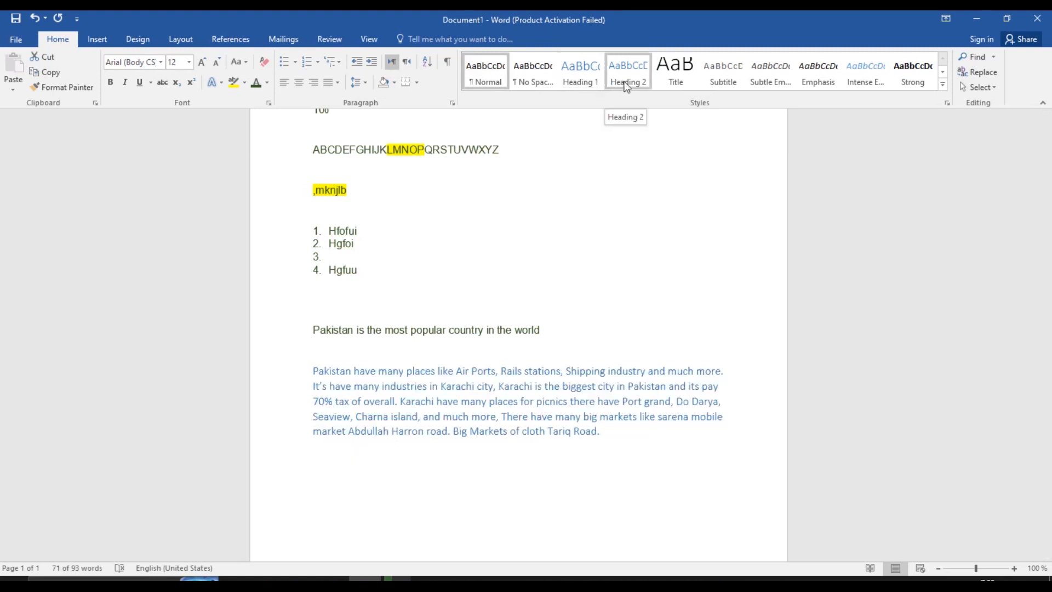
left_click(662, 76)
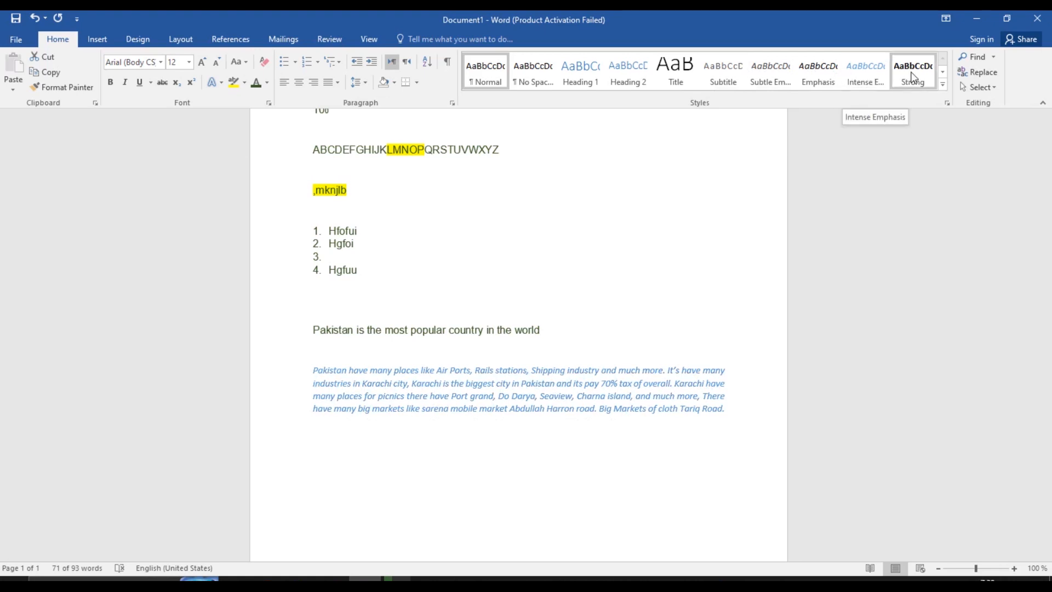
left_click(941, 71)
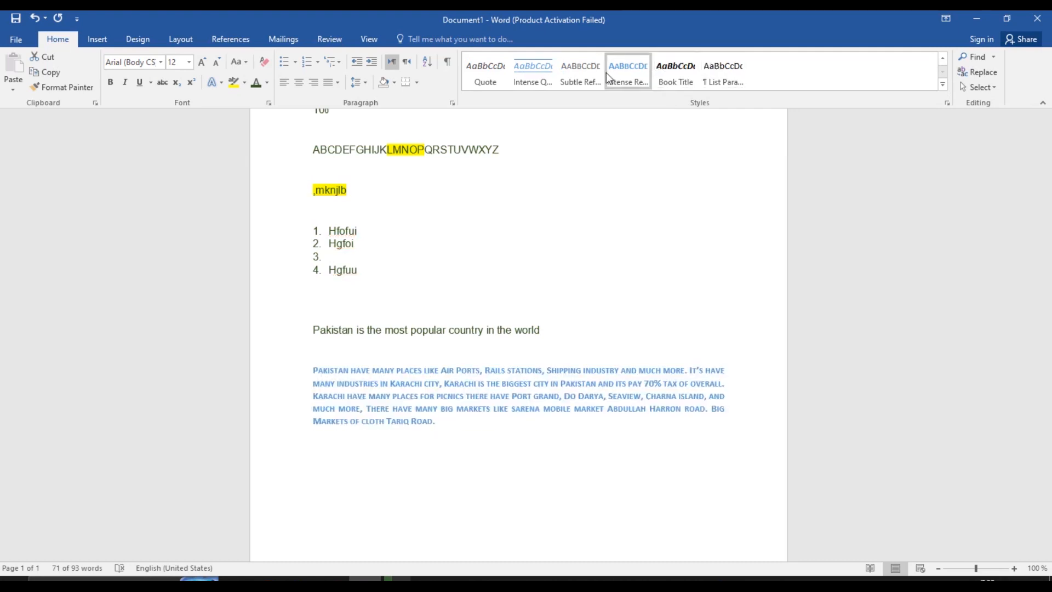
left_click(941, 85)
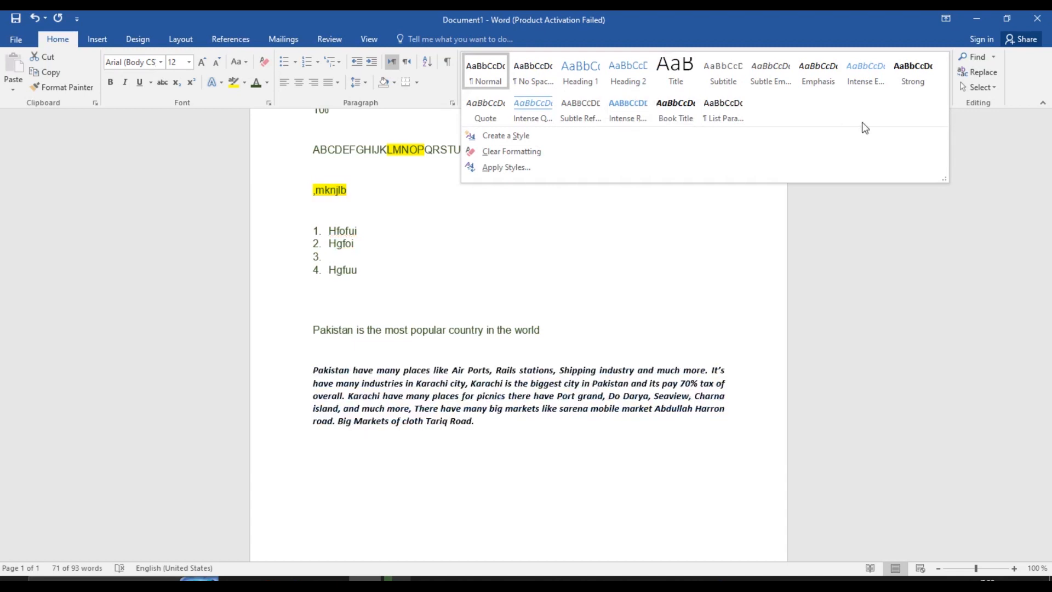
left_click(975, 155)
left_click(943, 85)
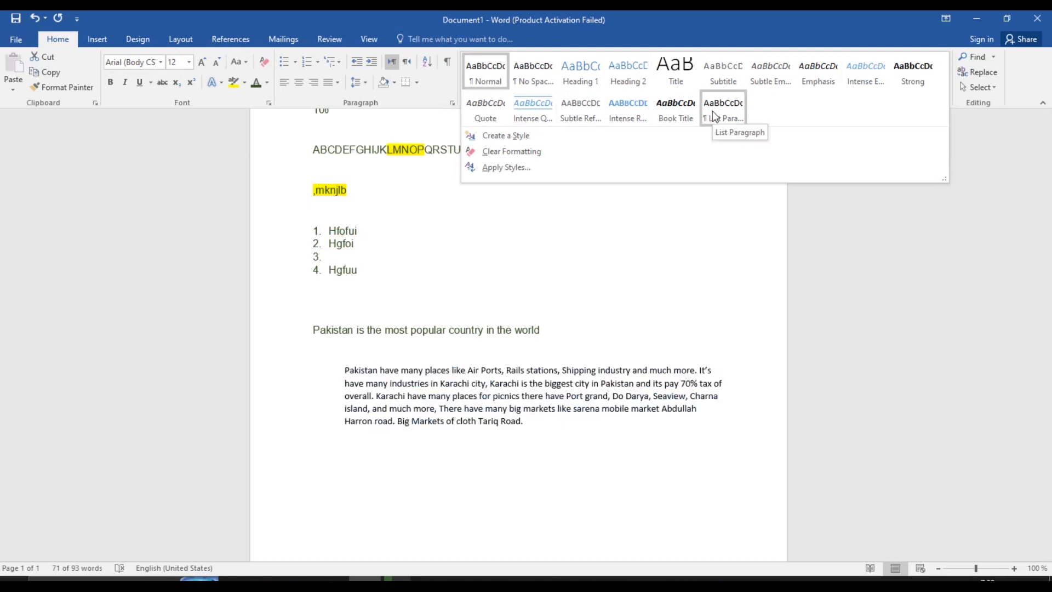
left_click(542, 235)
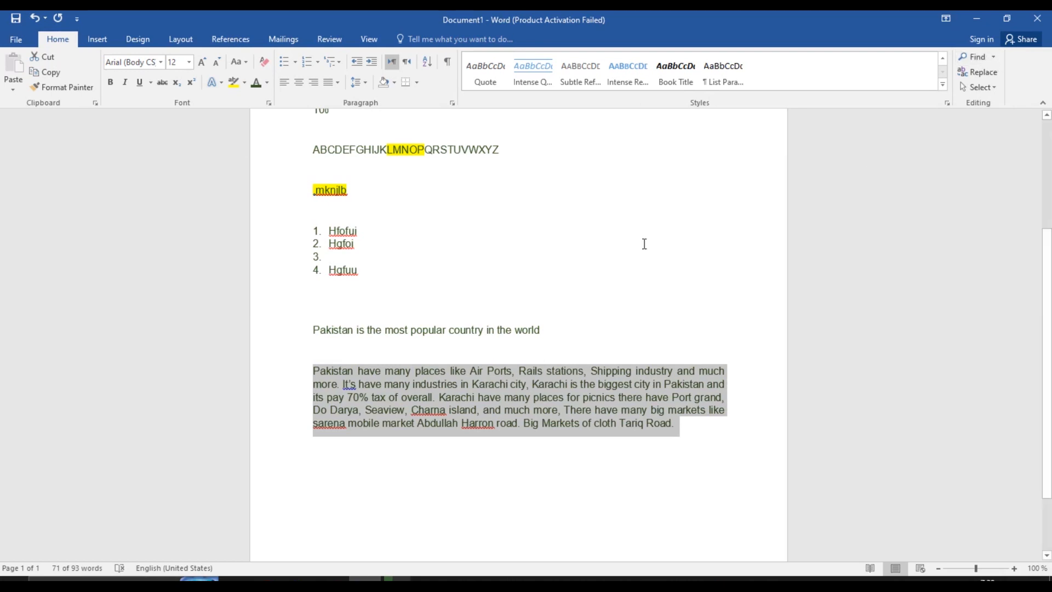
left_click(512, 352)
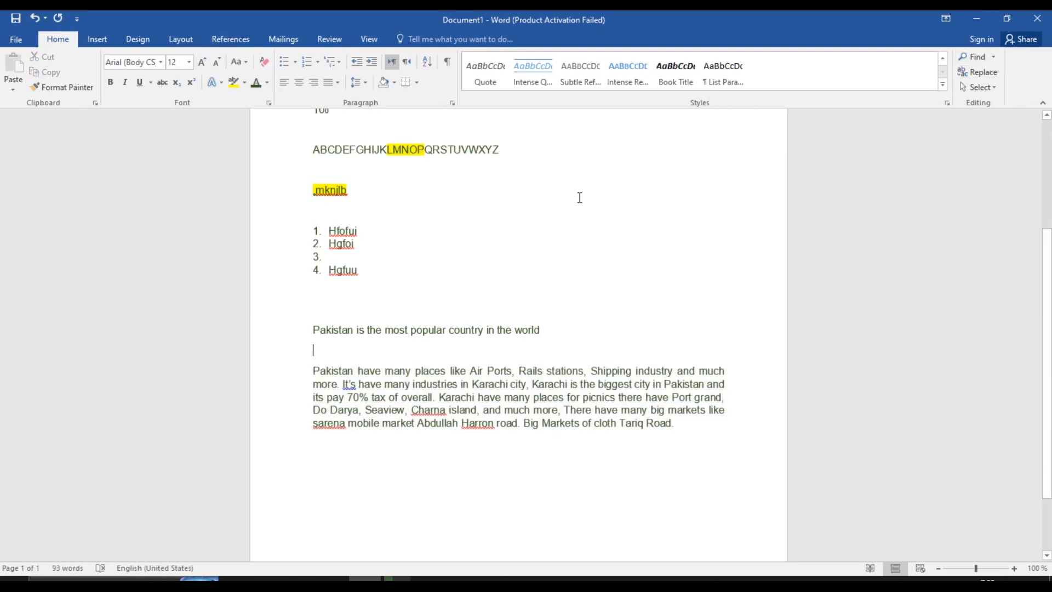
Open the Navigation pane and search the document for 'Pakistan'
left_click(977, 59)
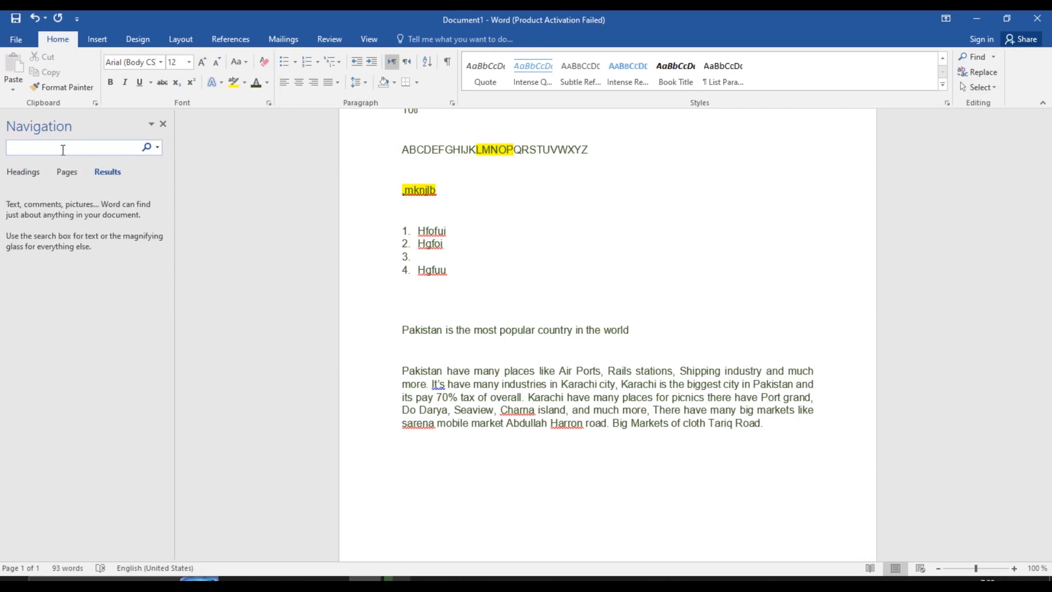
type("P")
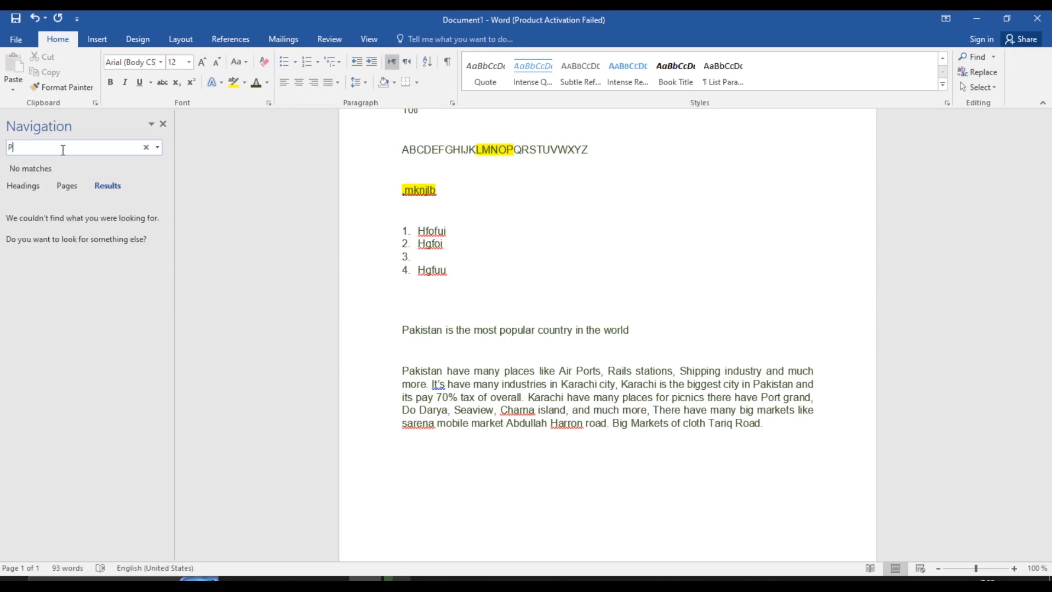
type("akistan")
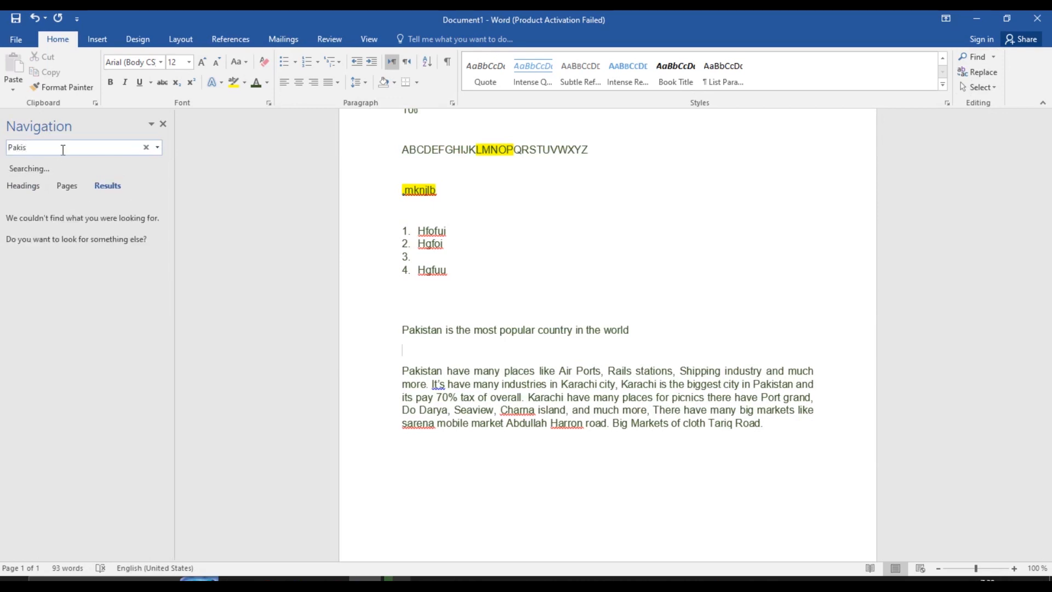
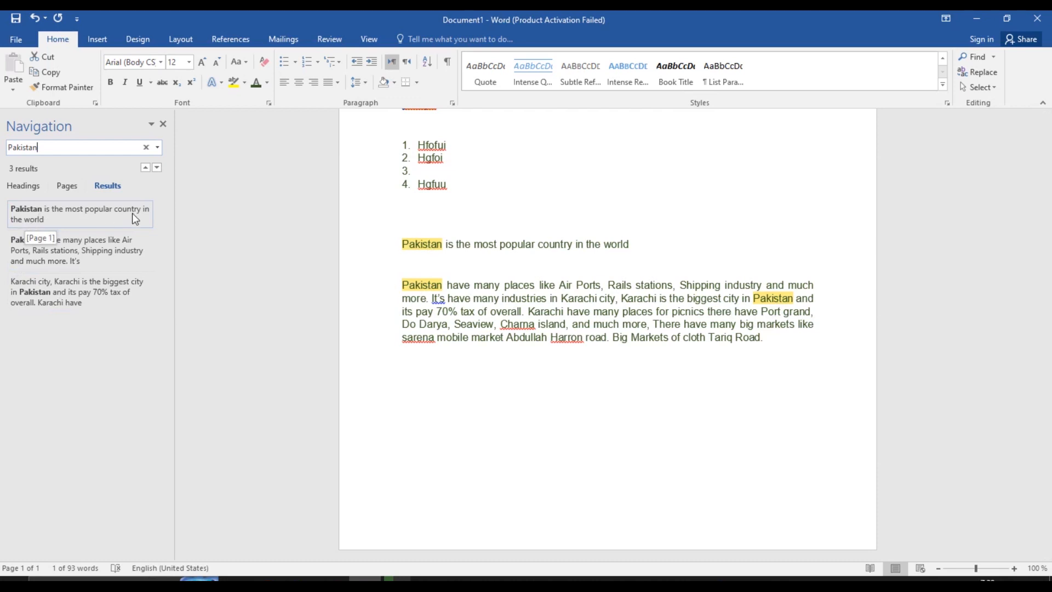
Step through the three Pakistan matches, then show page thumbnails and click before the second paragraph
left_click(93, 220)
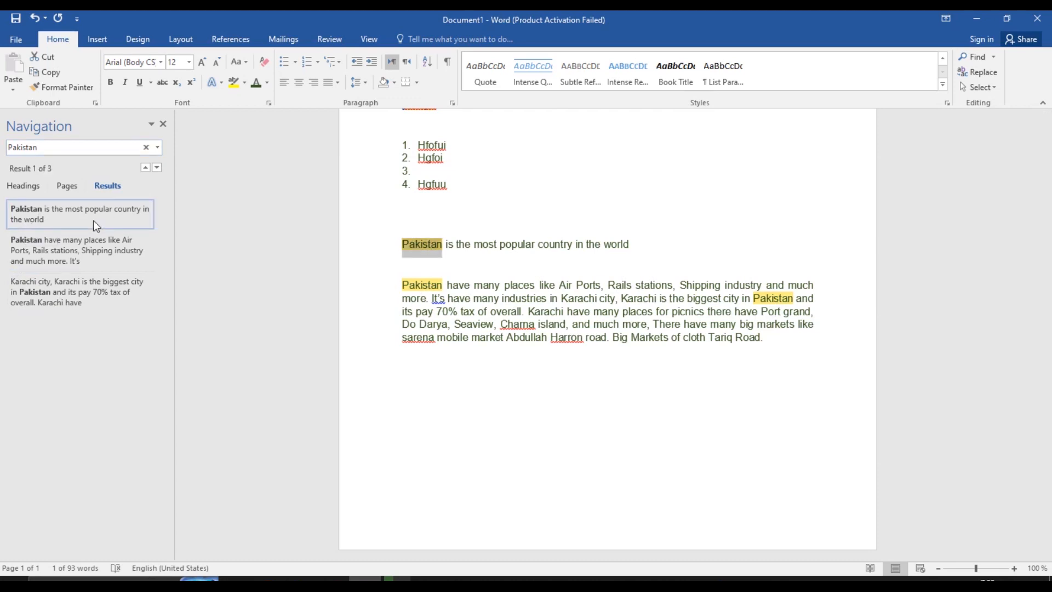
left_click(82, 251)
left_click(90, 292)
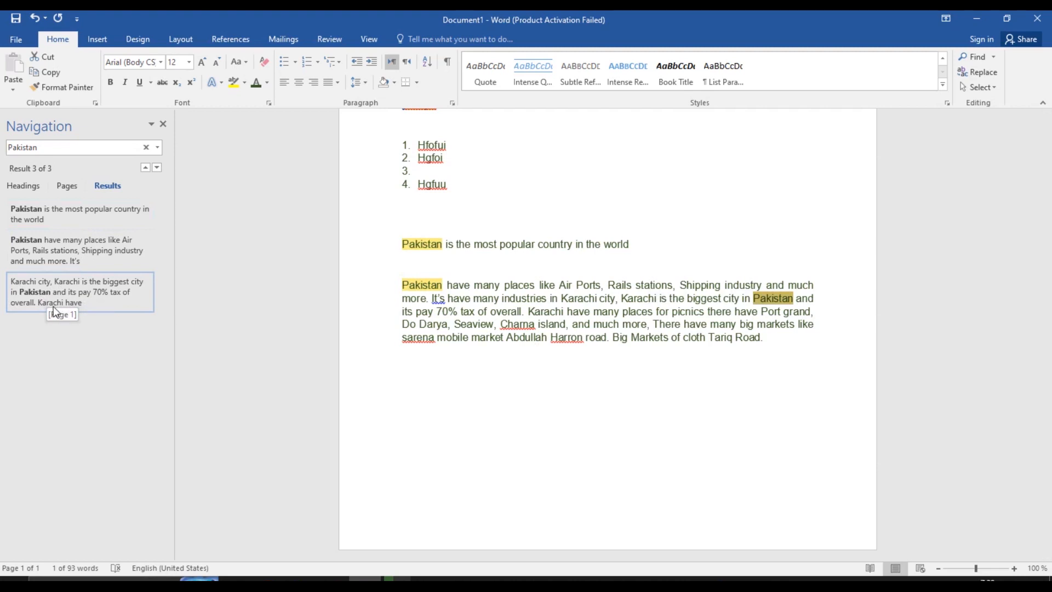
left_click(67, 185)
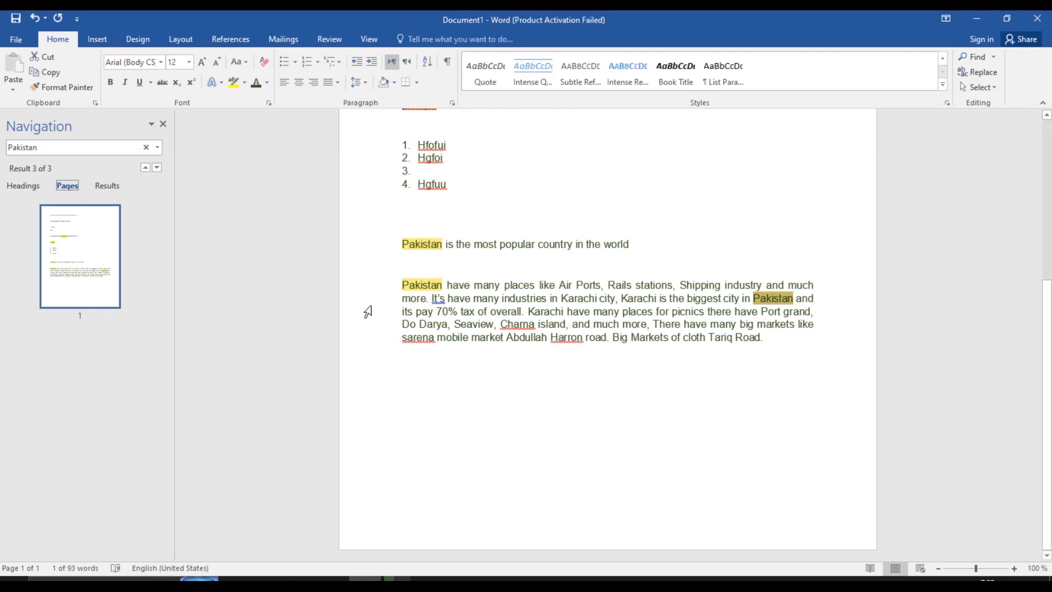
left_click(404, 284)
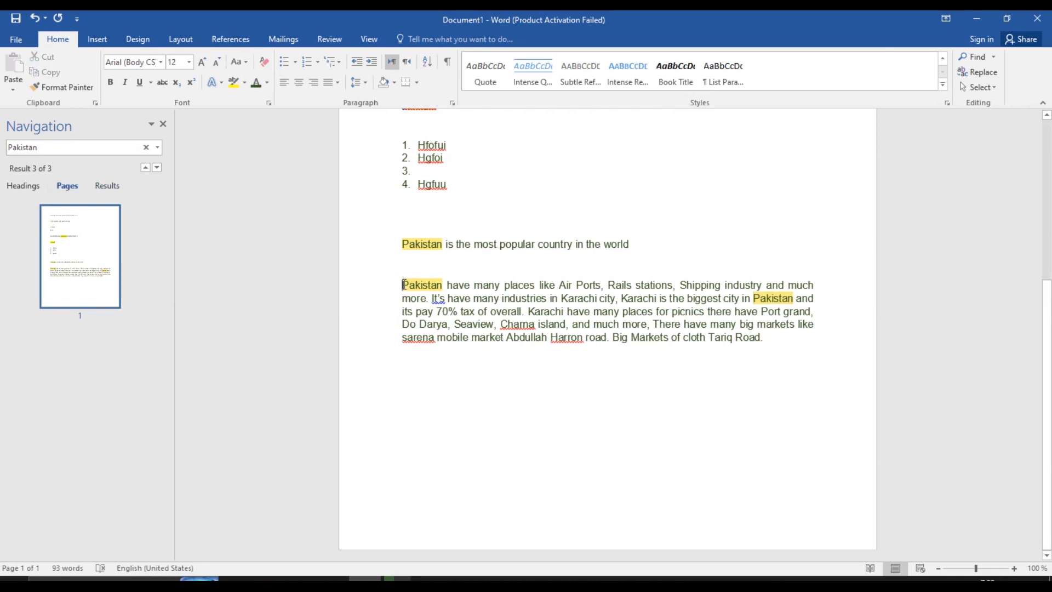
Insert a page break before 'Pakistan have many places' and rerun the Pakistan search
key("ctrl+Return")
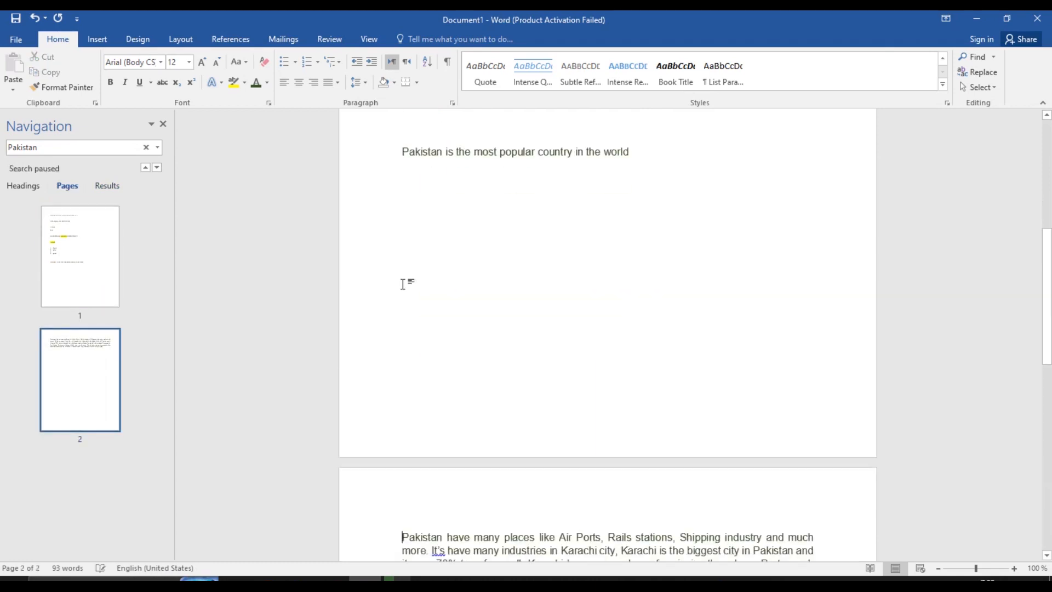
left_click(75, 239)
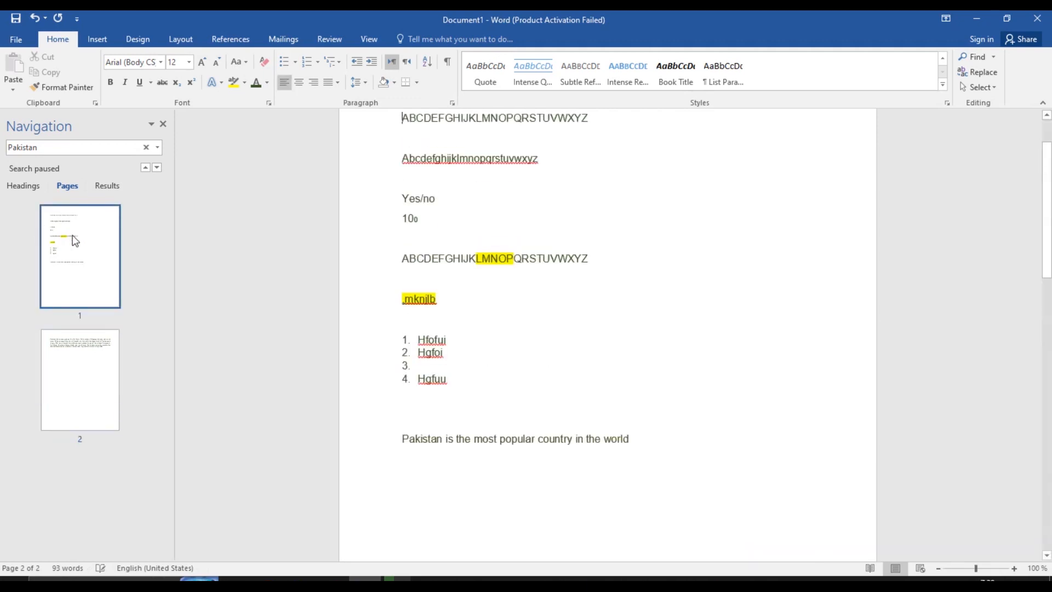
left_click(88, 147)
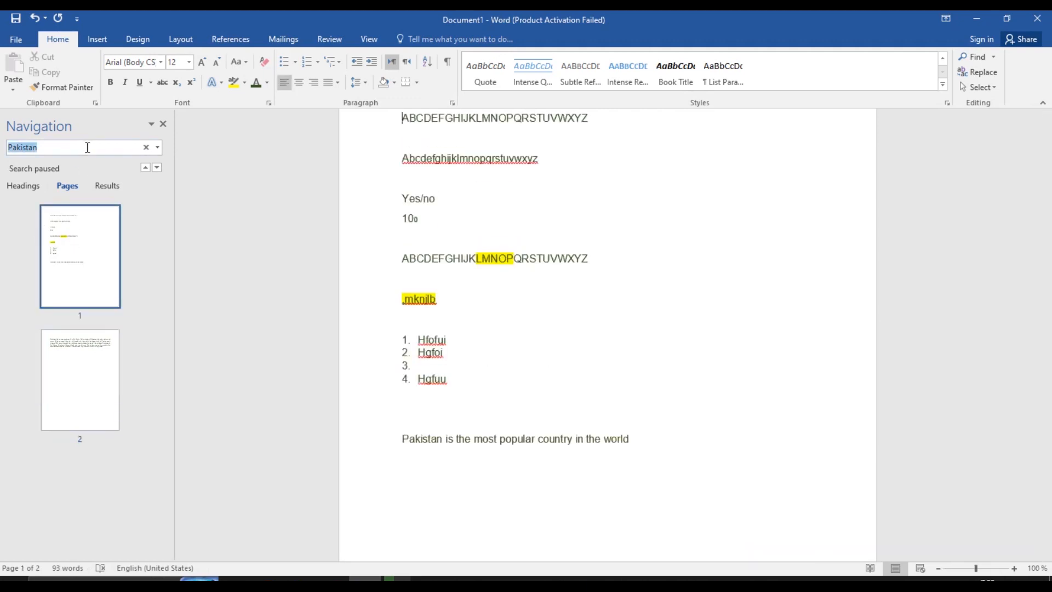
key("Return")
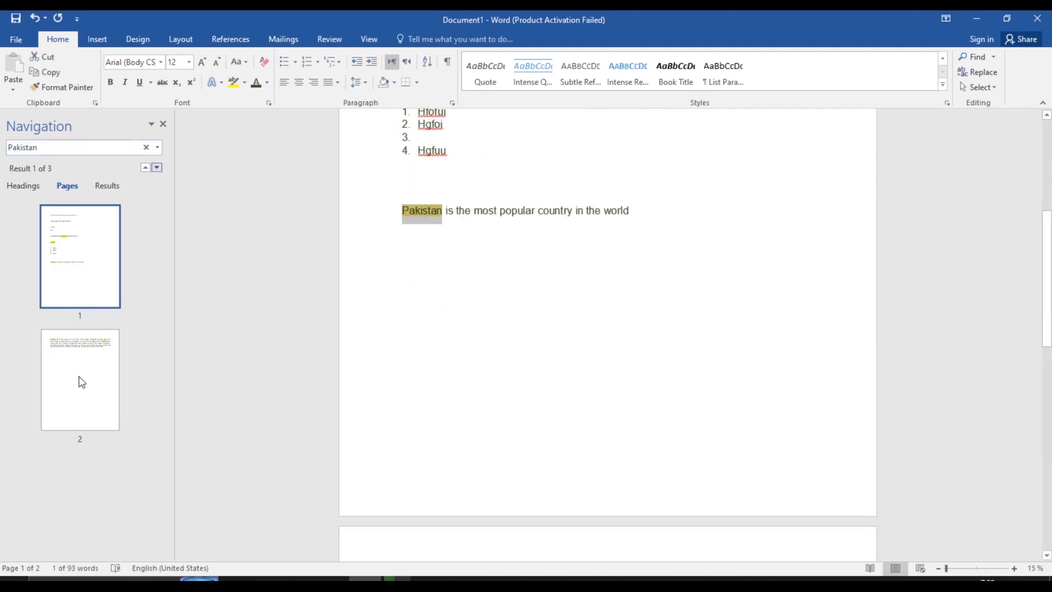
left_click(81, 380)
left_click(89, 255)
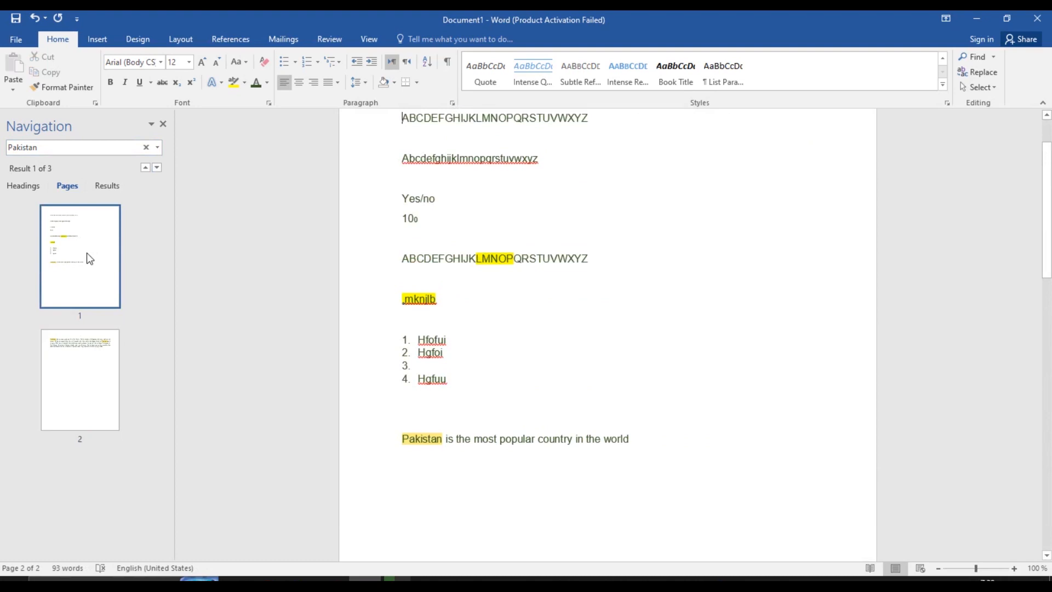
Browse the headings, results and page thumbnails, then close the Navigation pane
left_click(21, 187)
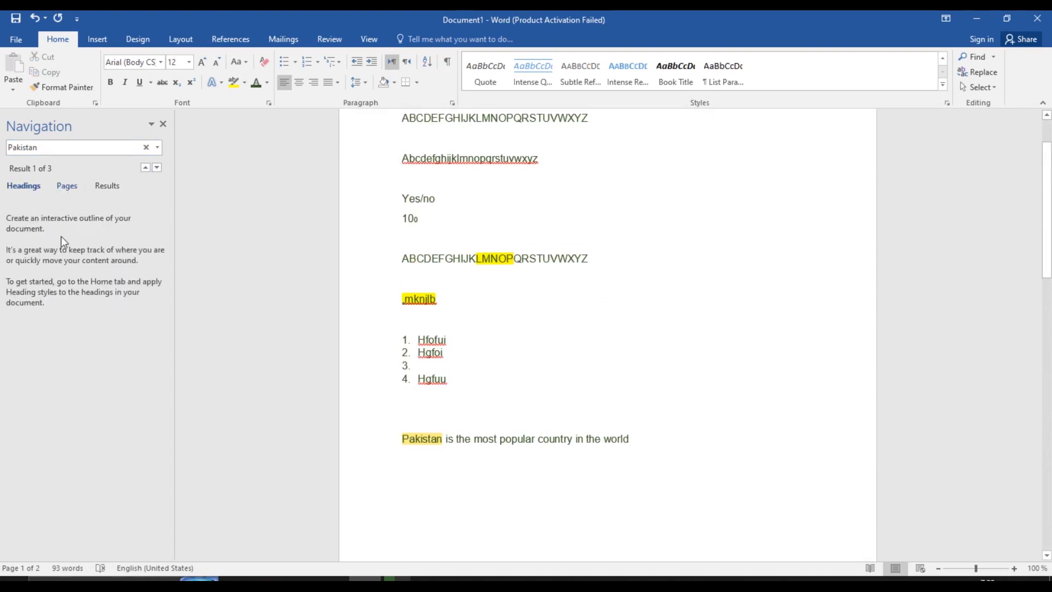
left_click(65, 185)
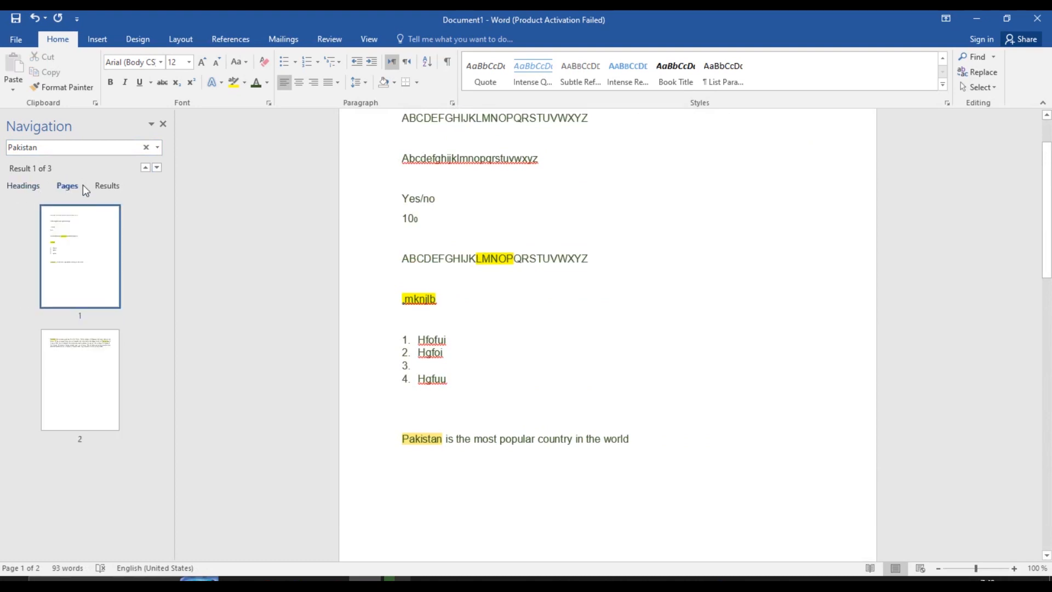
left_click(100, 188)
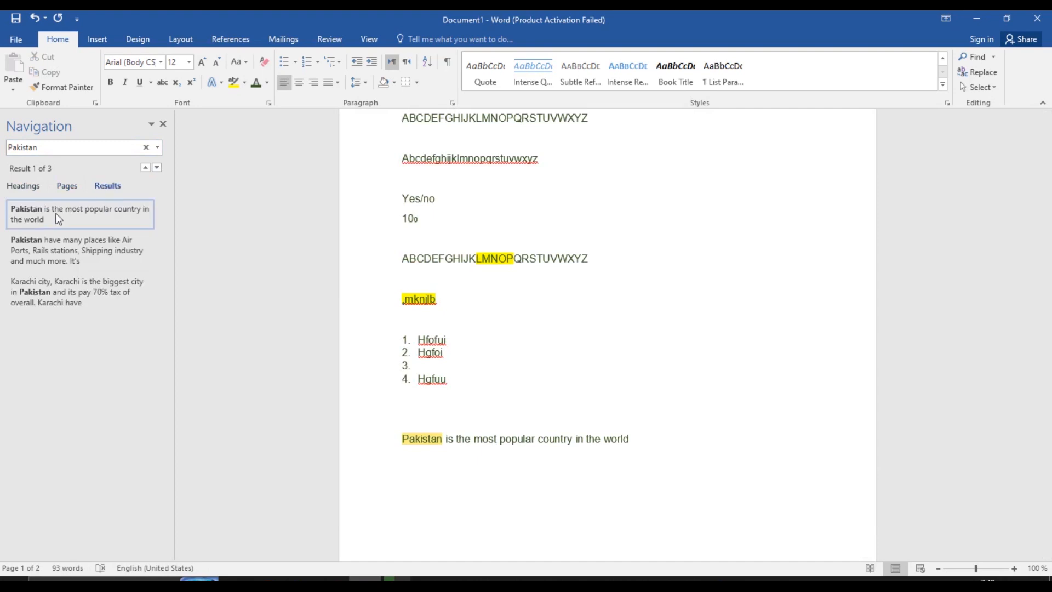
left_click(66, 188)
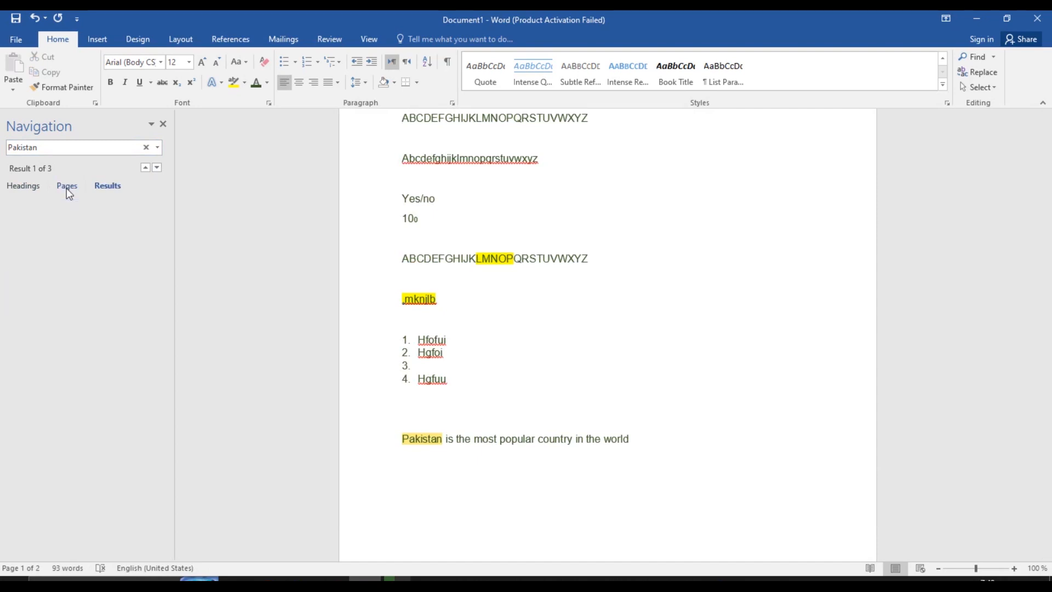
left_click(92, 356)
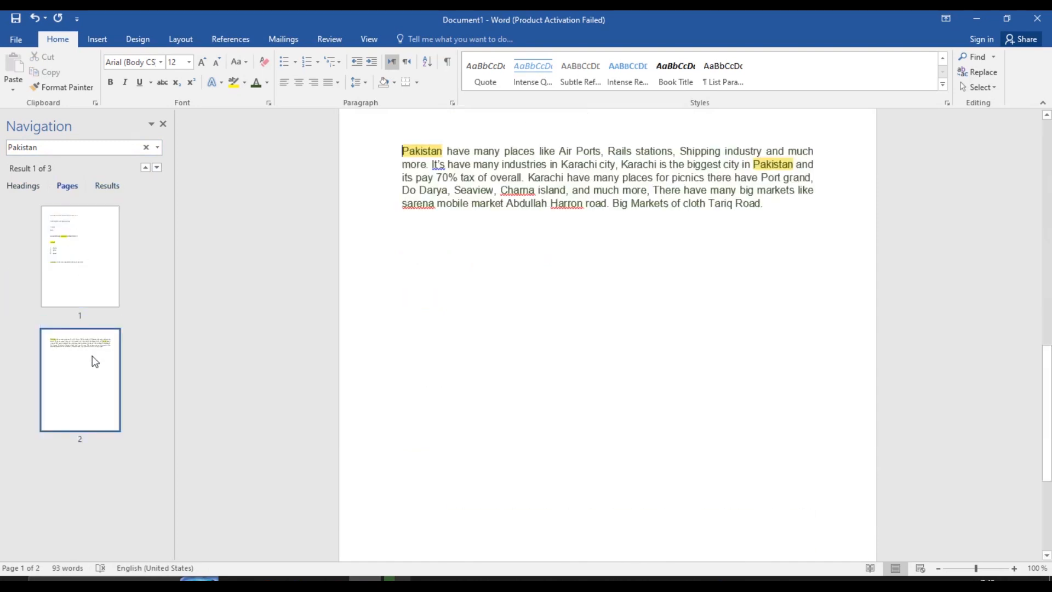
left_click(94, 256)
left_click(110, 380)
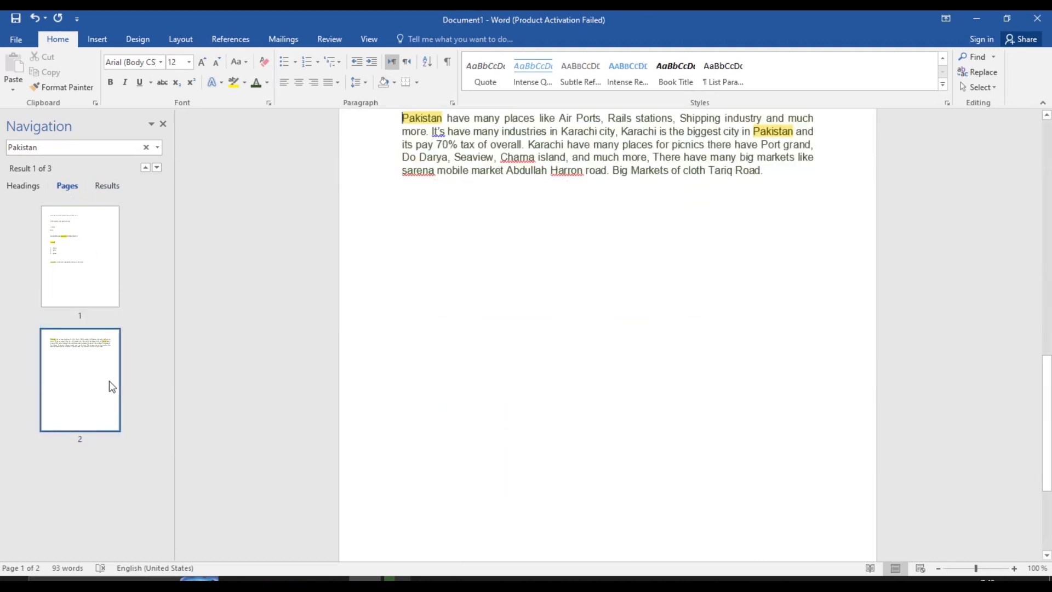
left_click(73, 267)
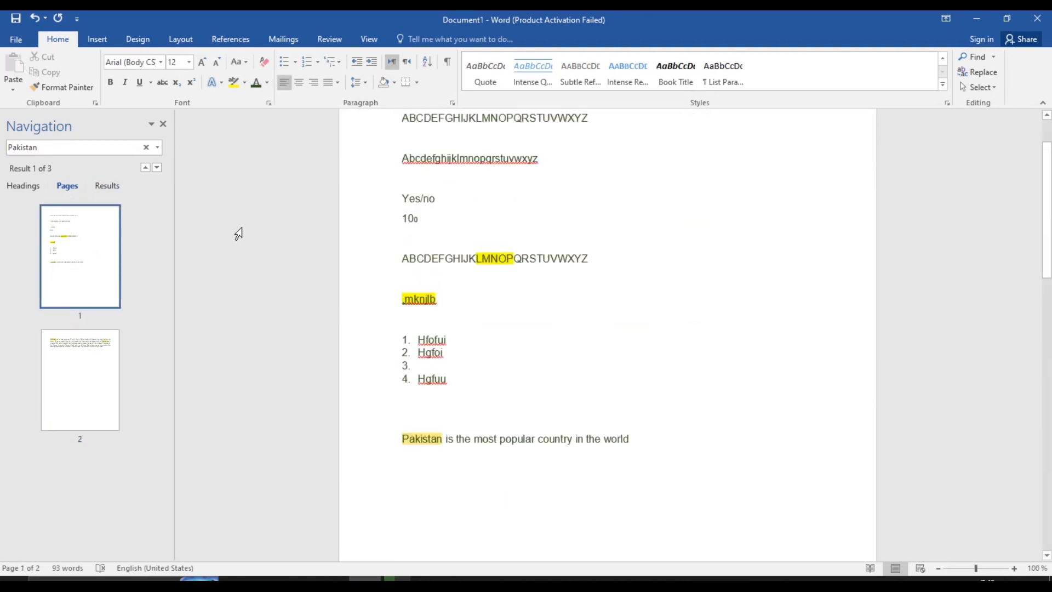
left_click(163, 124)
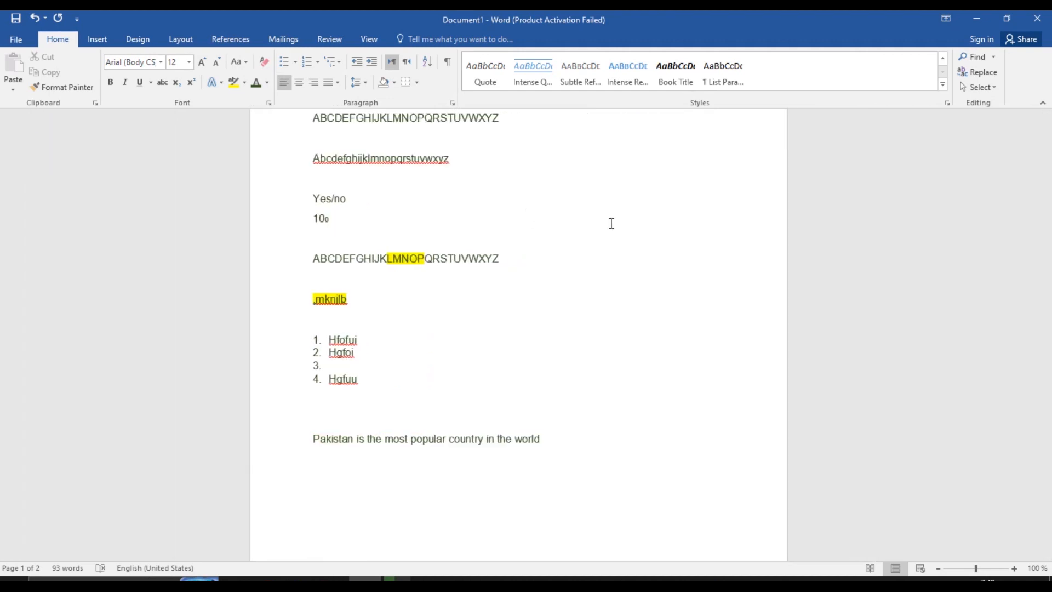
Open Find and Replace and use its Go To tab to jump to page 2
left_click(984, 75)
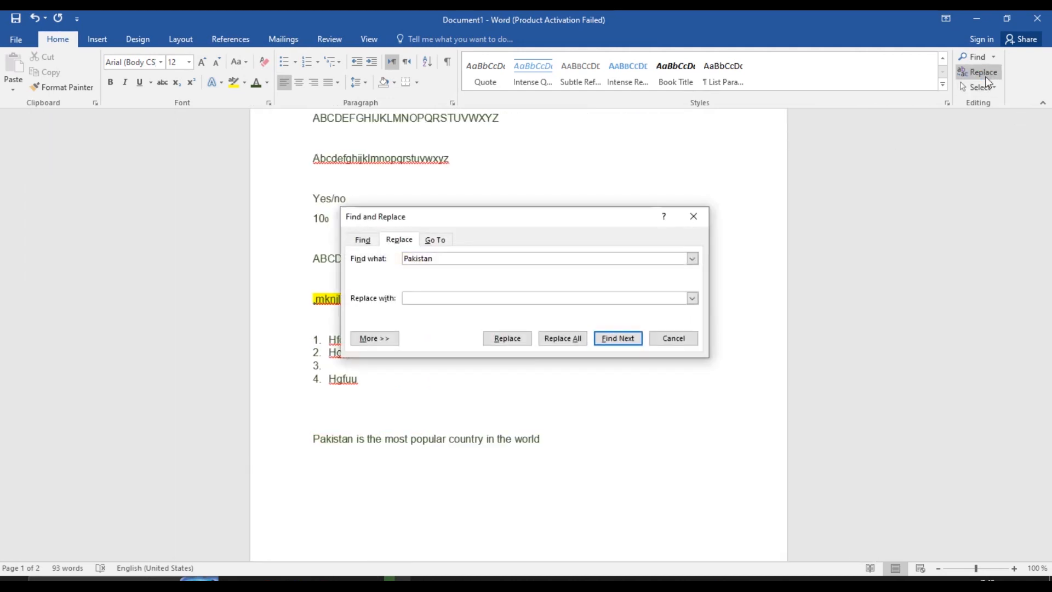
left_click_drag(511, 218, 734, 134)
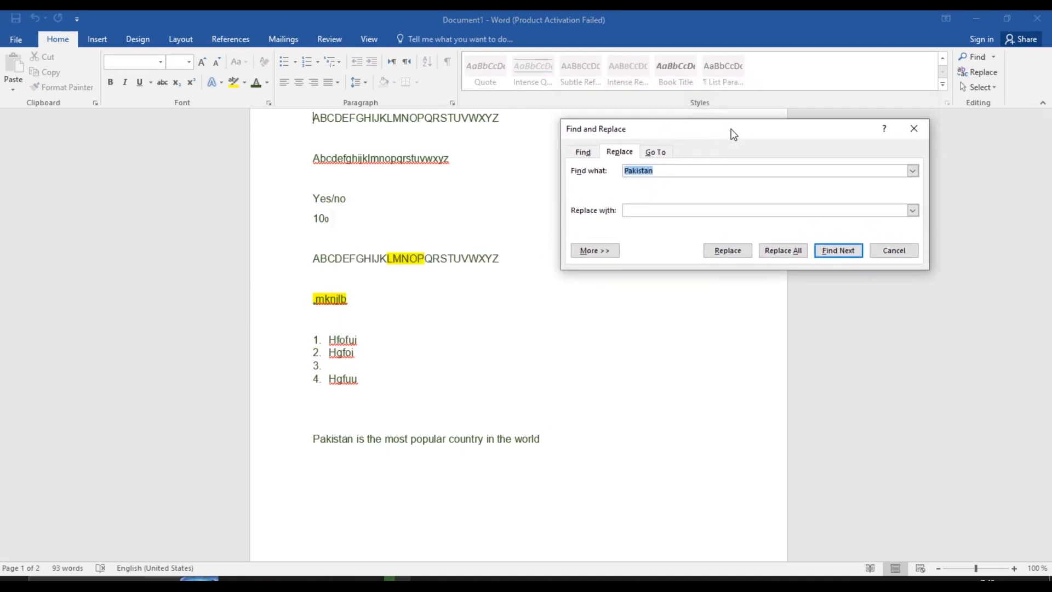
left_click(585, 156)
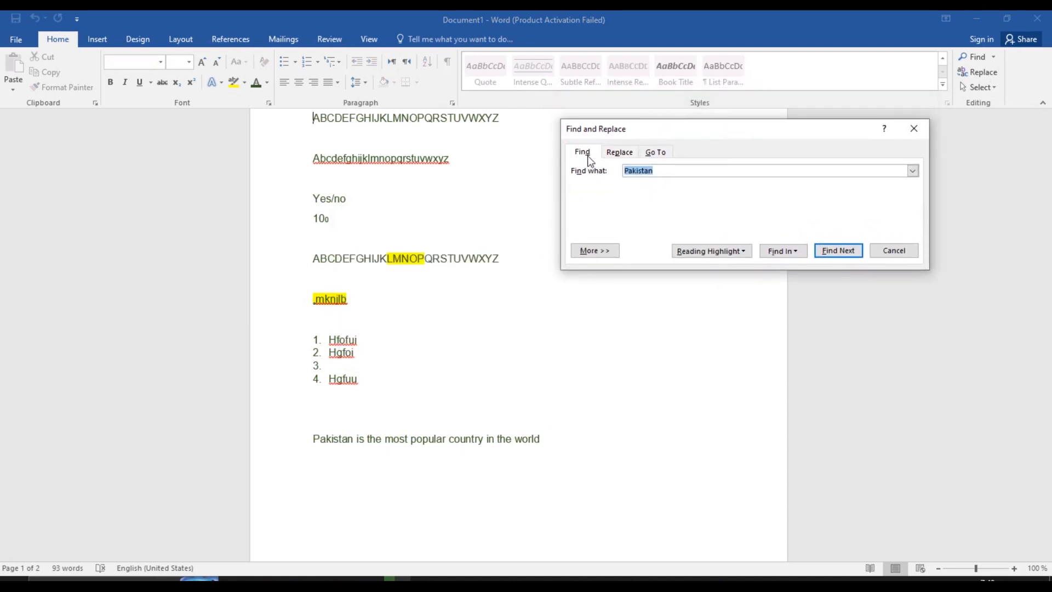
left_click(626, 152)
left_click(659, 152)
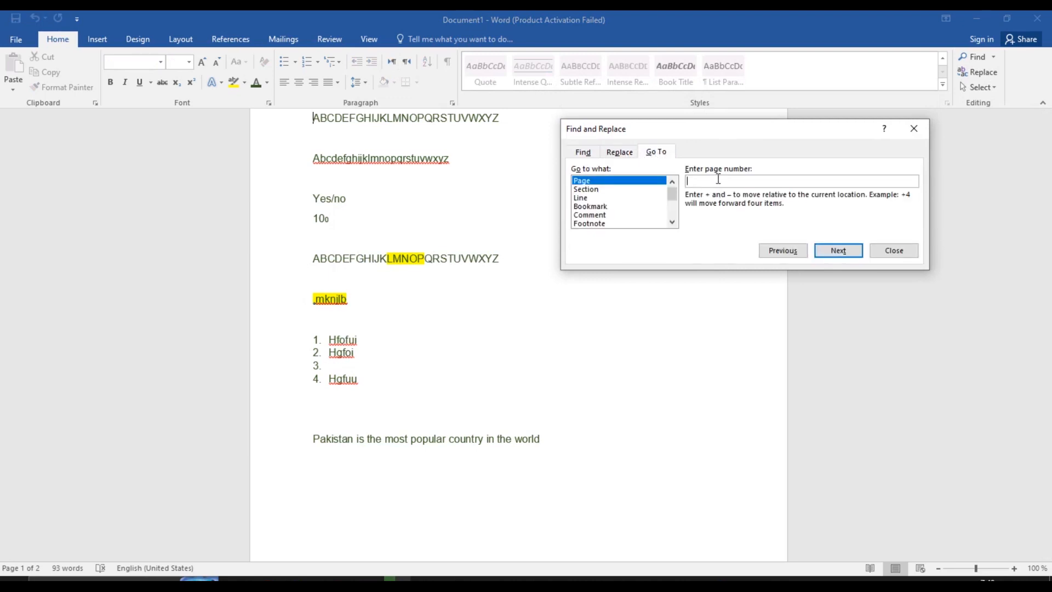
type("2")
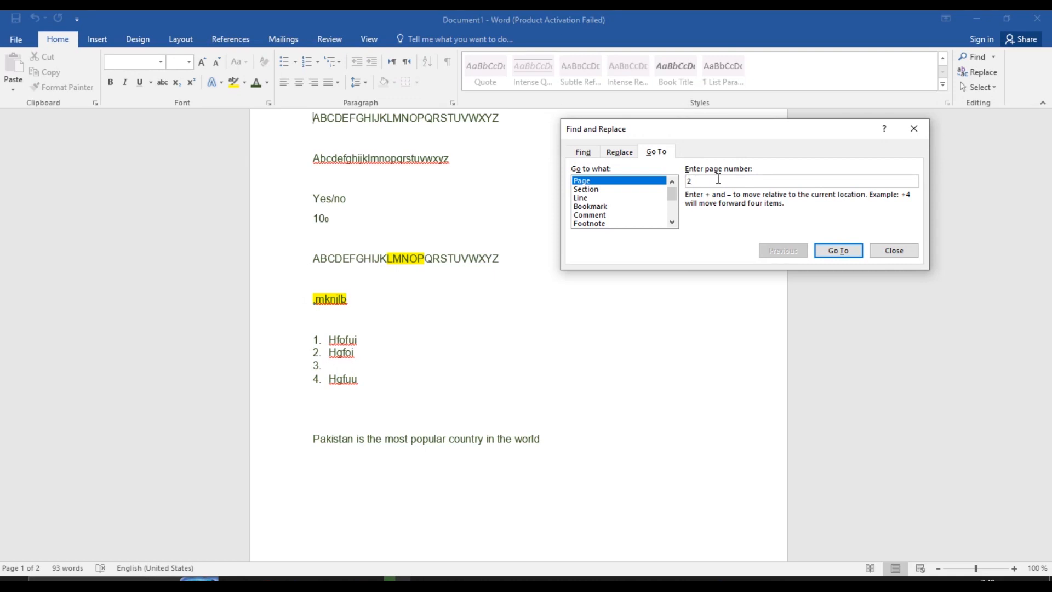
left_click(854, 251)
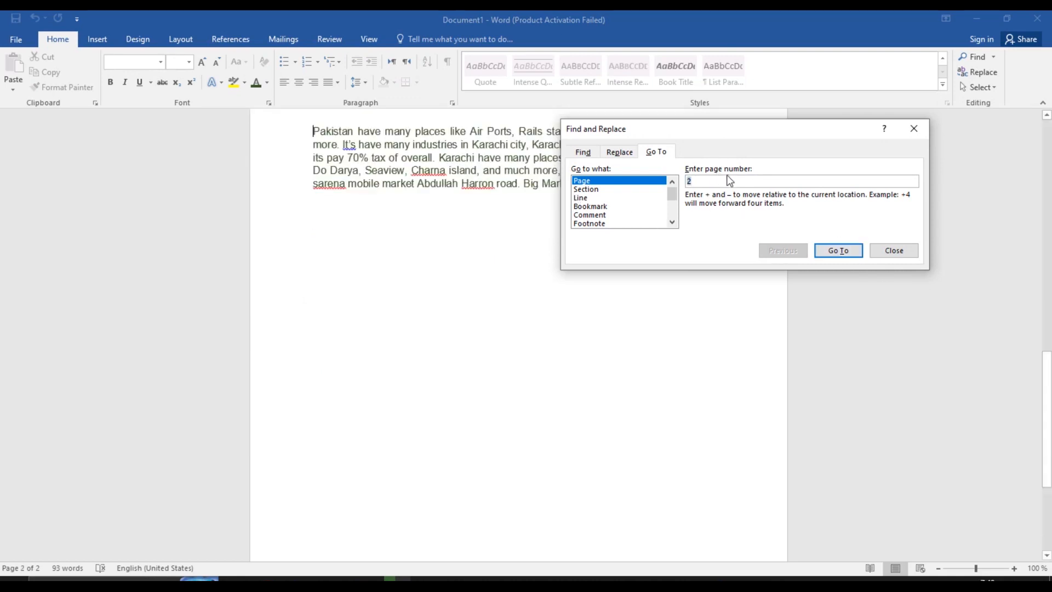
Find each Pakistan occurrence until the search finishes, then show the Replace tab
left_click(620, 153)
left_click(587, 153)
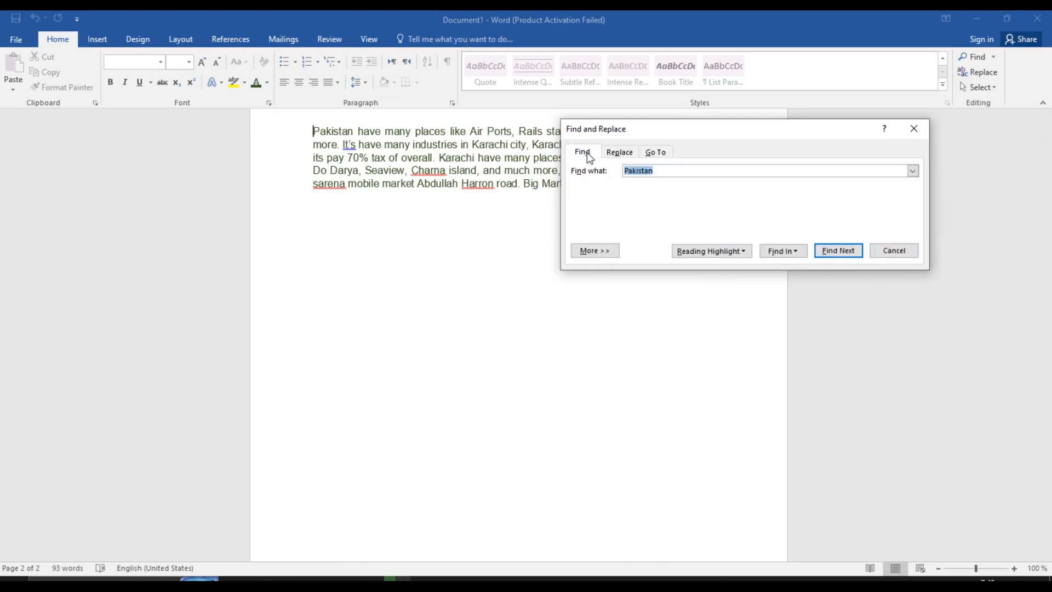
left_click(803, 254)
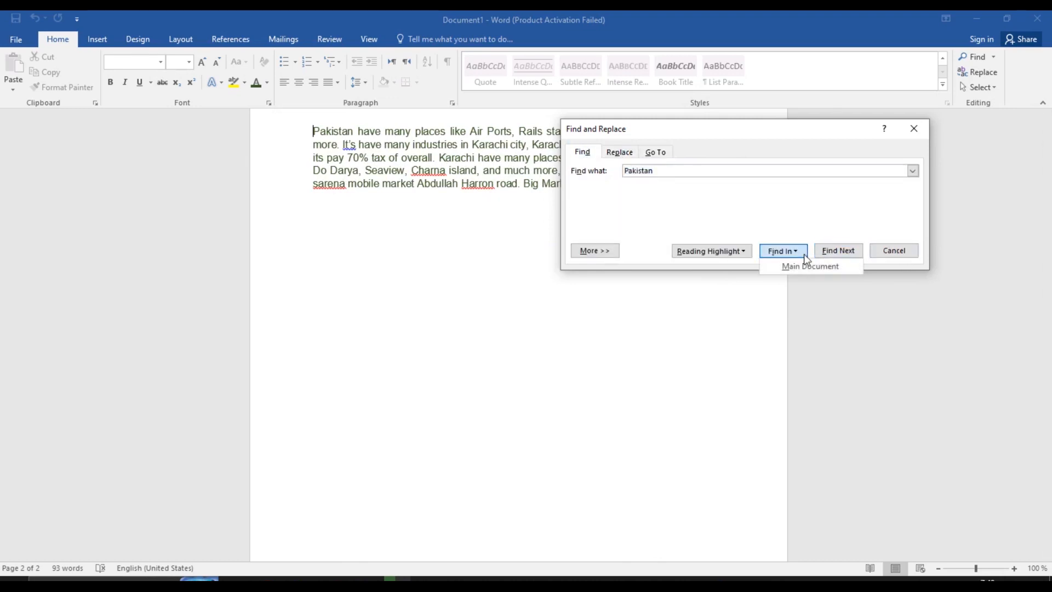
left_click(800, 255)
left_click(827, 255)
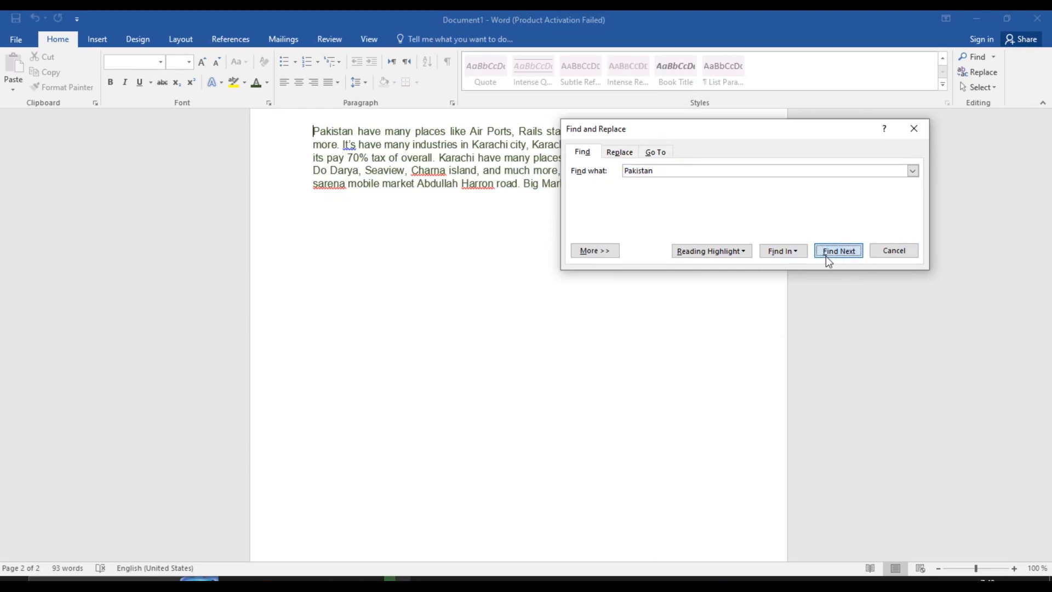
left_click(826, 255)
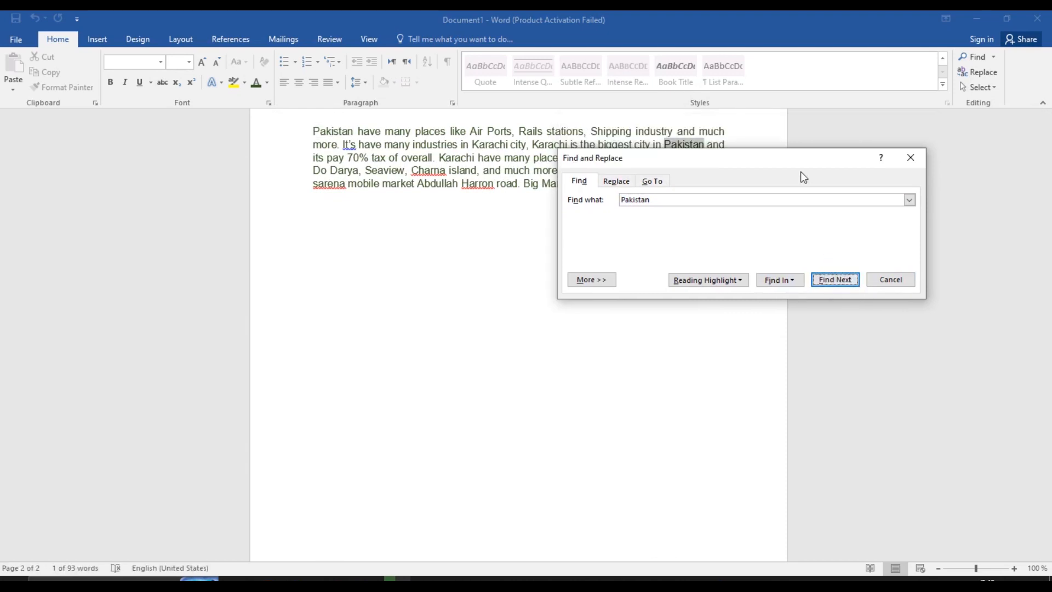
left_click_drag(798, 164, 758, 244)
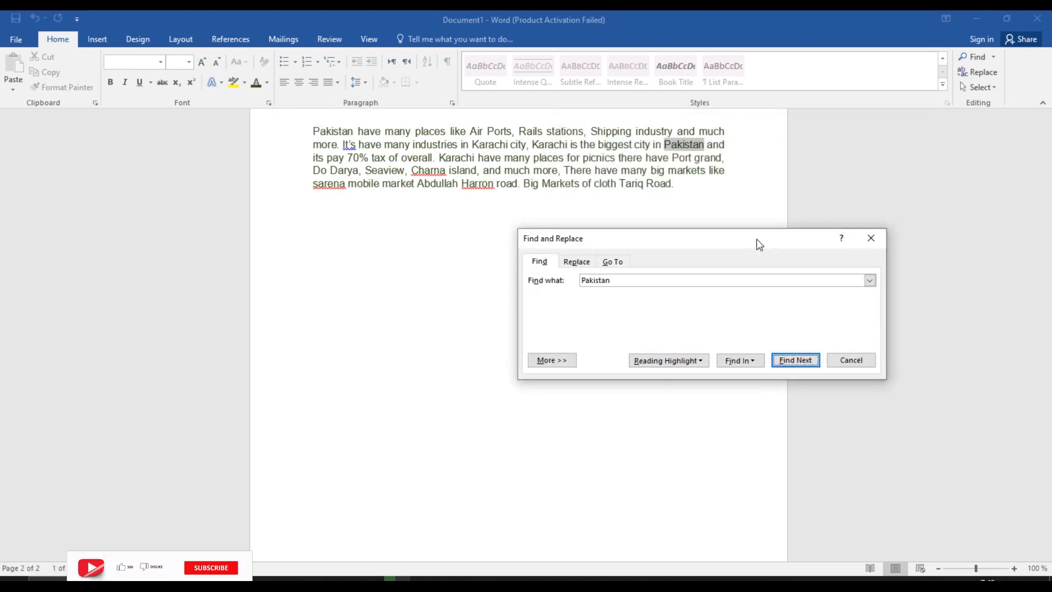
left_click(807, 361)
left_click(808, 361)
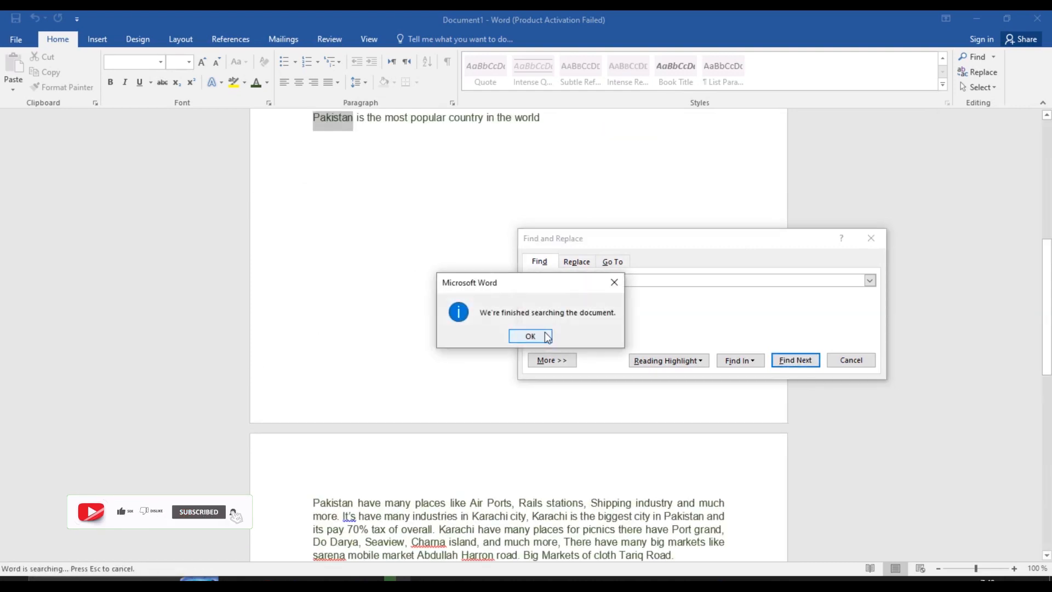
left_click(549, 334)
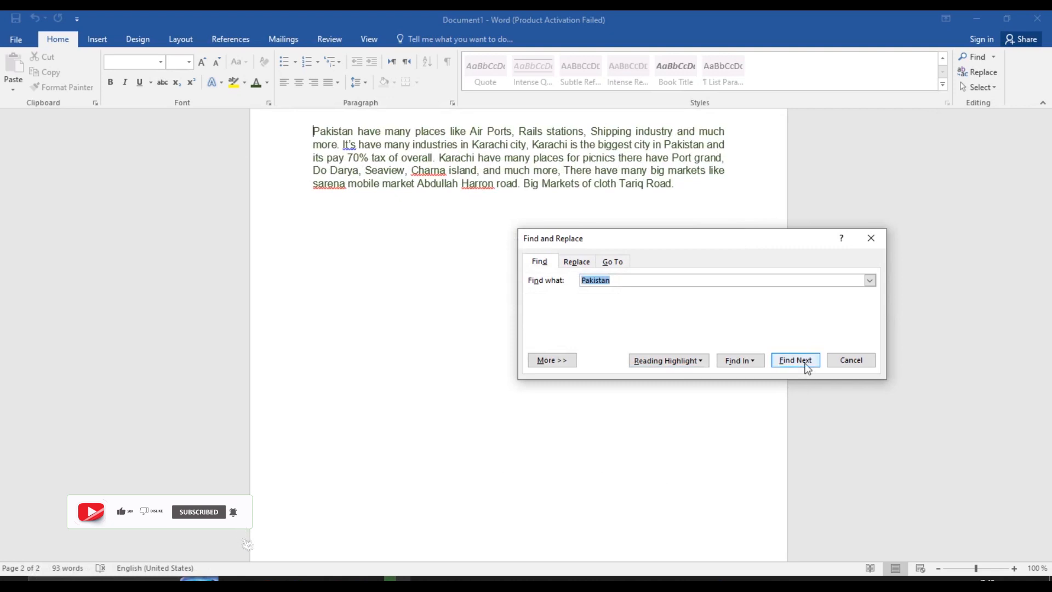
left_click(582, 267)
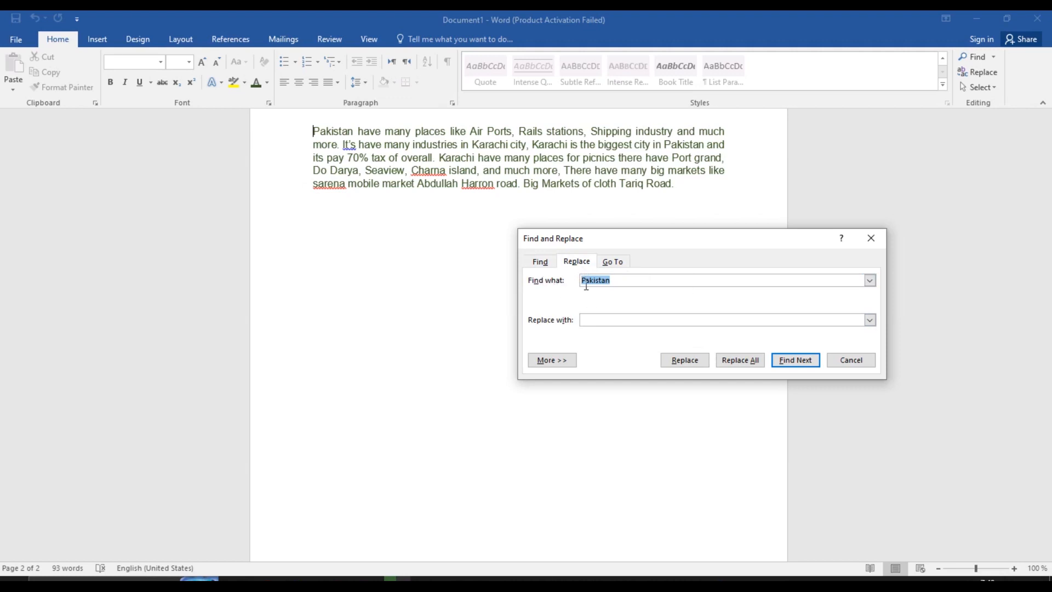
Enter Pakistani as the replacement word and replace the first Pakistan match
left_click(646, 279)
left_click(629, 325)
type("Pakistani")
left_click(676, 359)
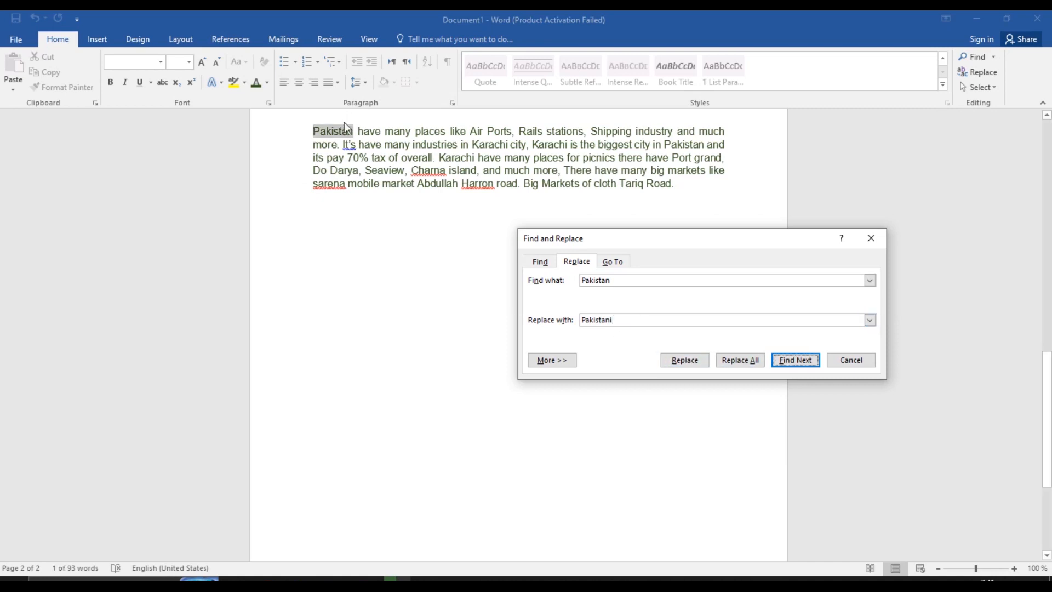
left_click_drag(1046, 390, 1050, 305)
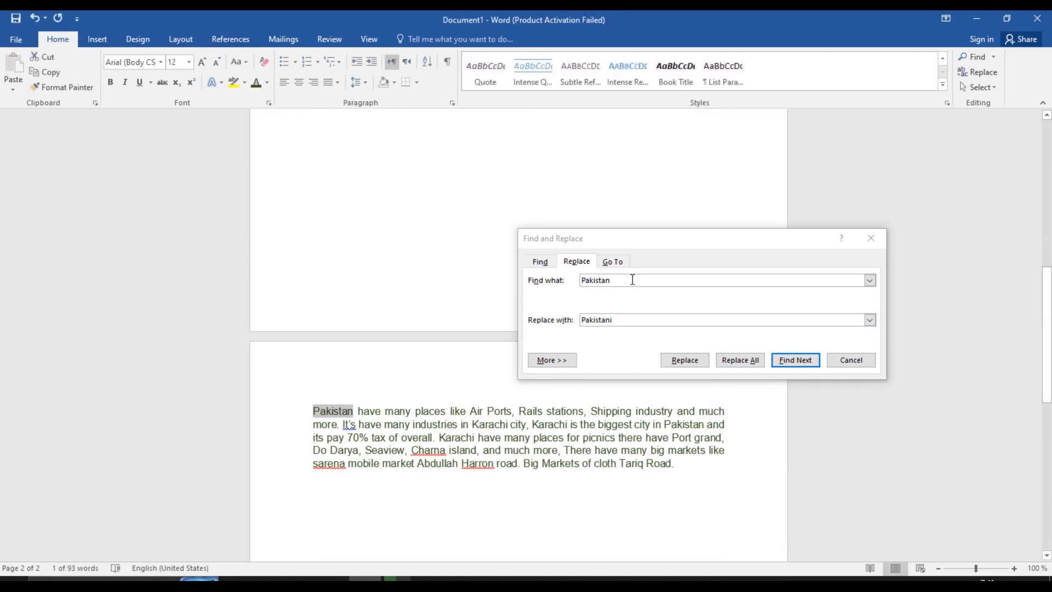
left_click(697, 364)
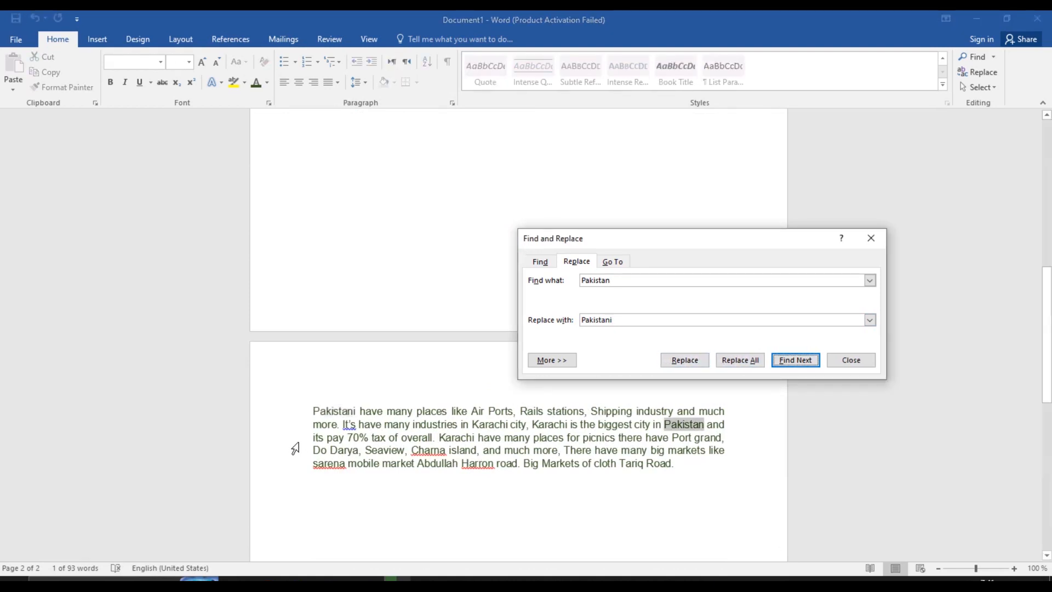
Replace all remaining Pakistan with Pakistani and dismiss the replacement count message
left_click(354, 409)
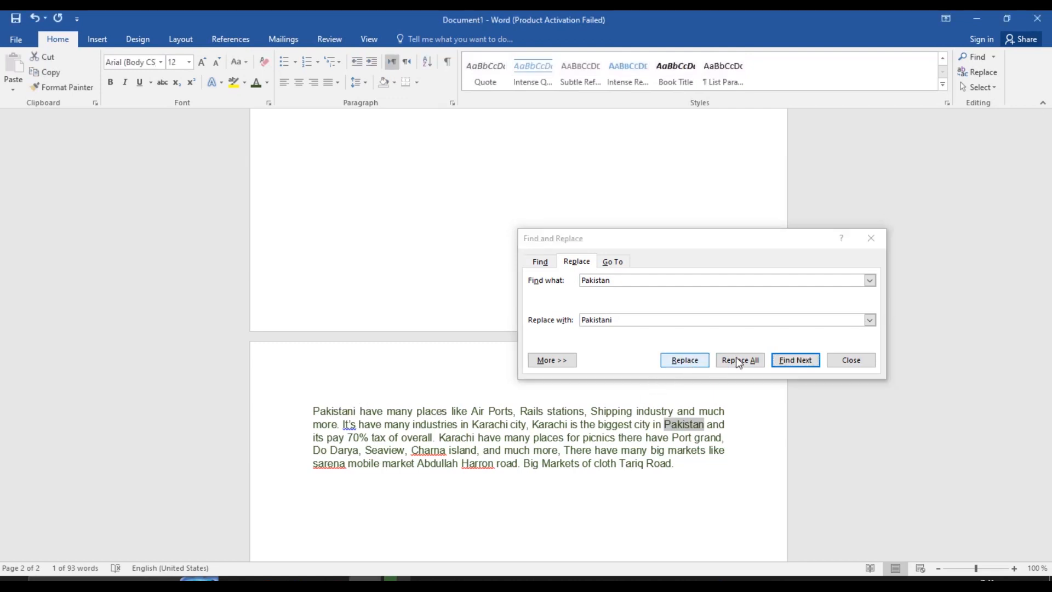
left_click(751, 359)
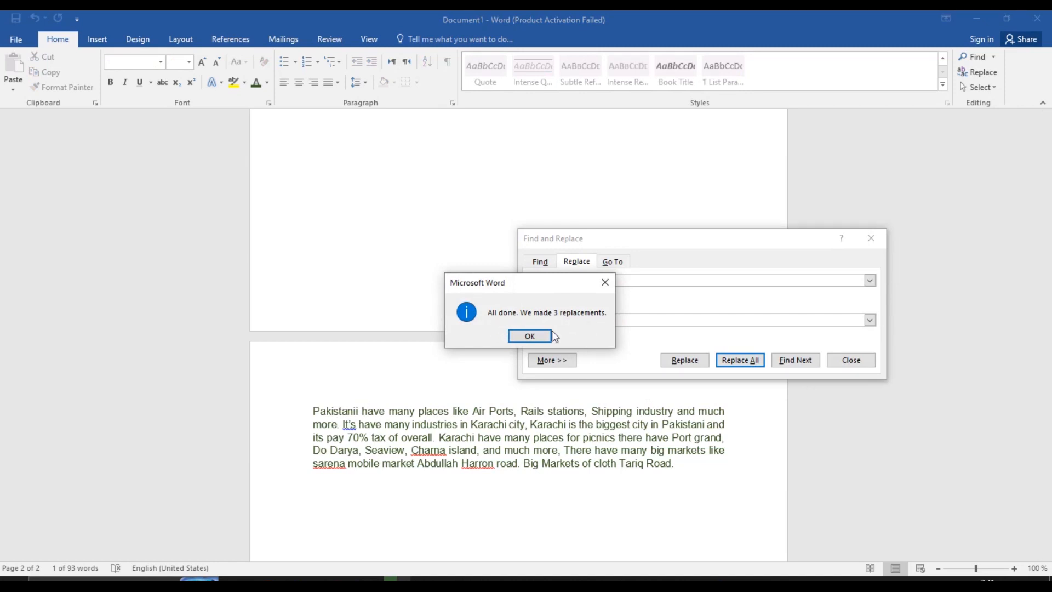
left_click_drag(559, 287, 496, 343)
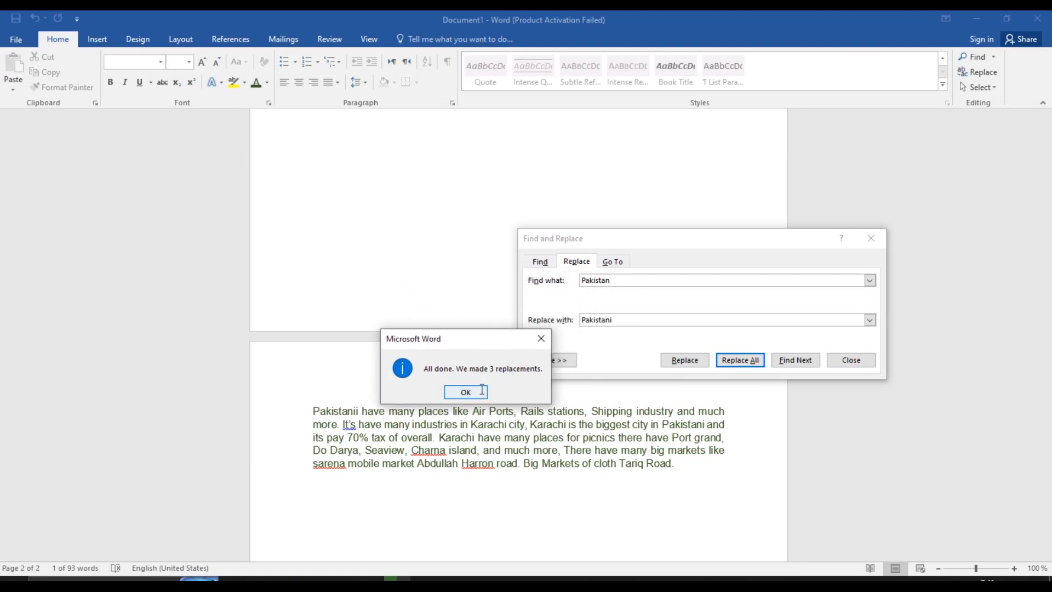
left_click(465, 393)
left_click(640, 320)
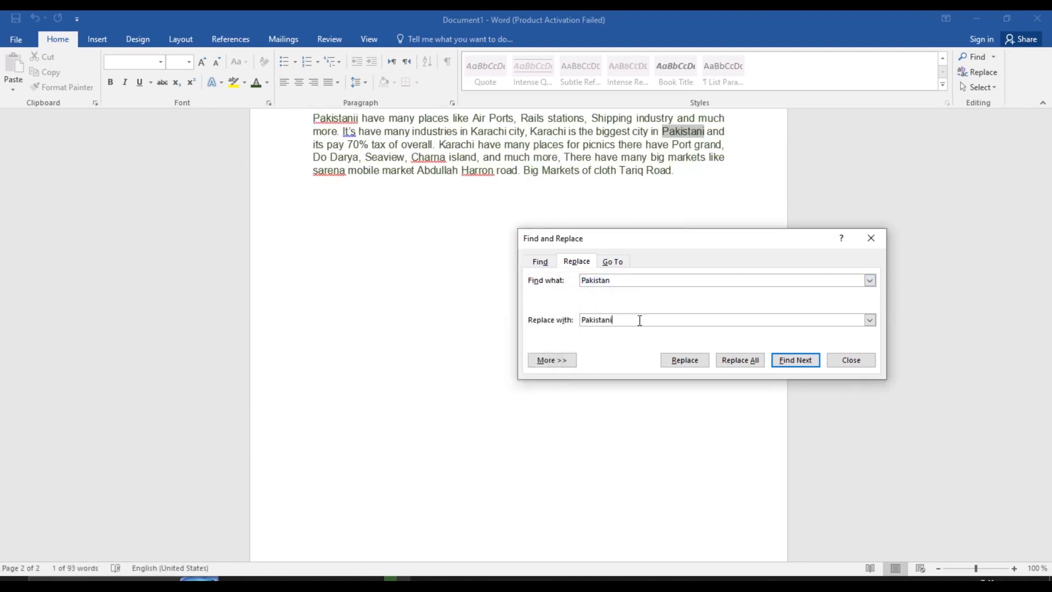
Copy Pakistani from Replace with and paste it as the Find what term
left_click_drag(639, 320, 580, 320)
right_click(592, 319)
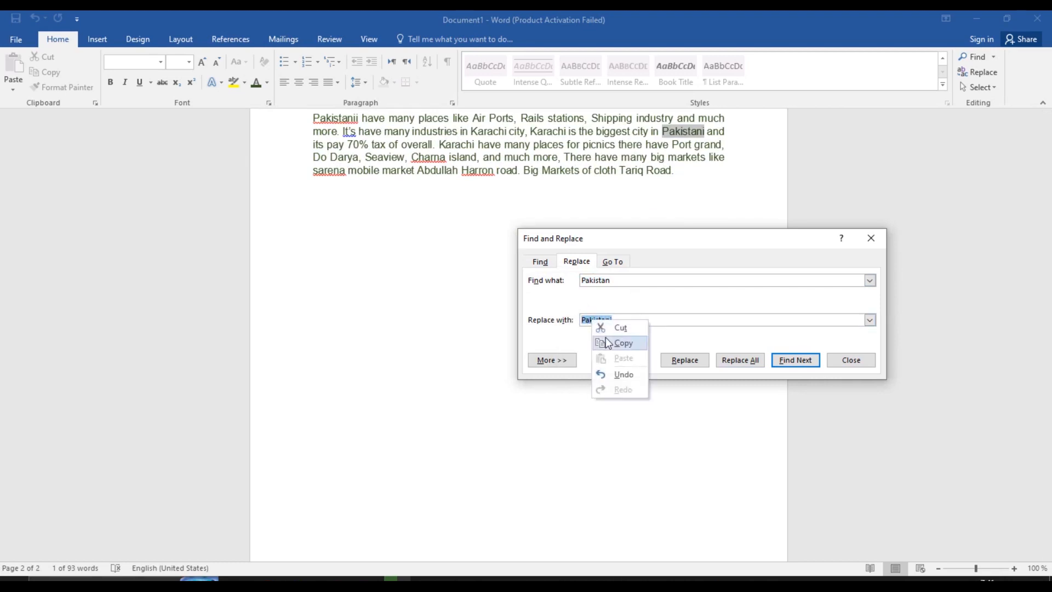
left_click(608, 344)
left_click(608, 281)
double_click(608, 281)
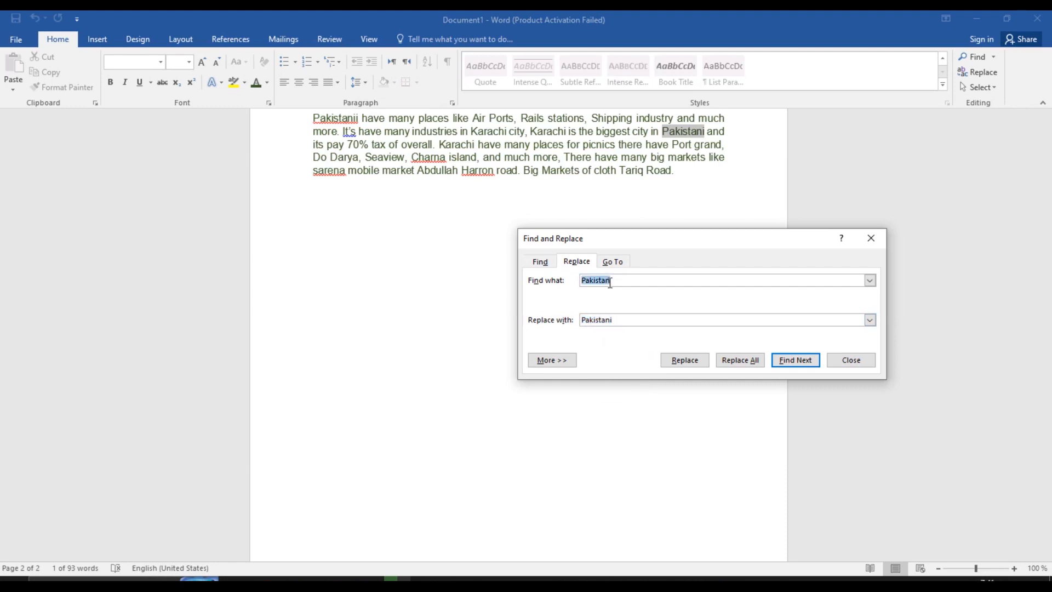
right_click(609, 282)
left_click(626, 321)
Replace every Pakistani with Karachi, then close Find and Replace
key("BackSpace")
key("BackSpace")
key("BackSpace")
key("BackSpace")
key("BackSpace")
key("BackSpace")
key("BackSpace")
key("BackSpace")
key("BackSpace")
type("Karachi")
left_click(754, 366)
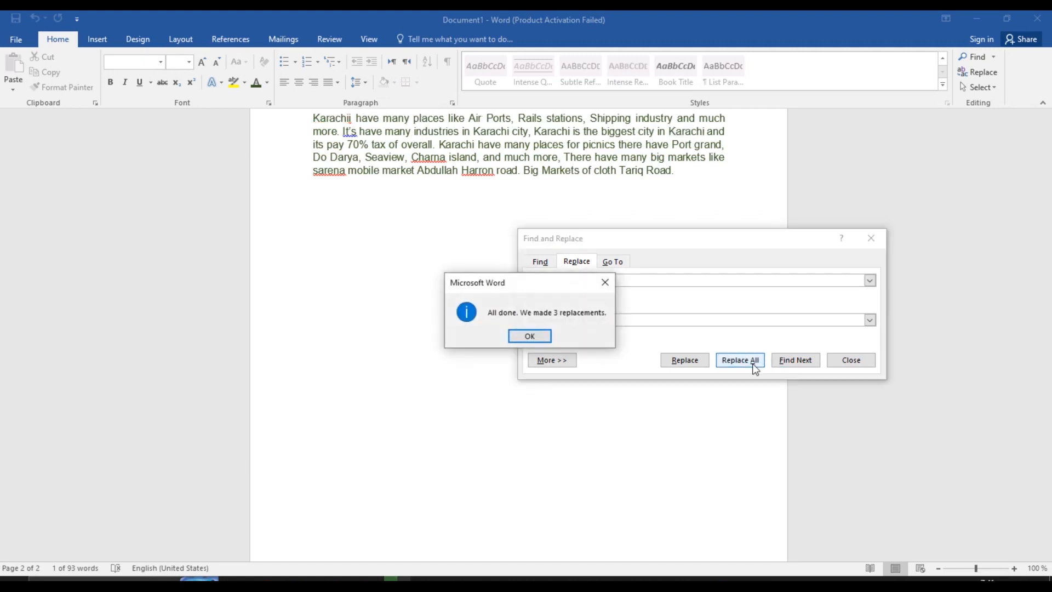
left_click(530, 336)
left_click(839, 362)
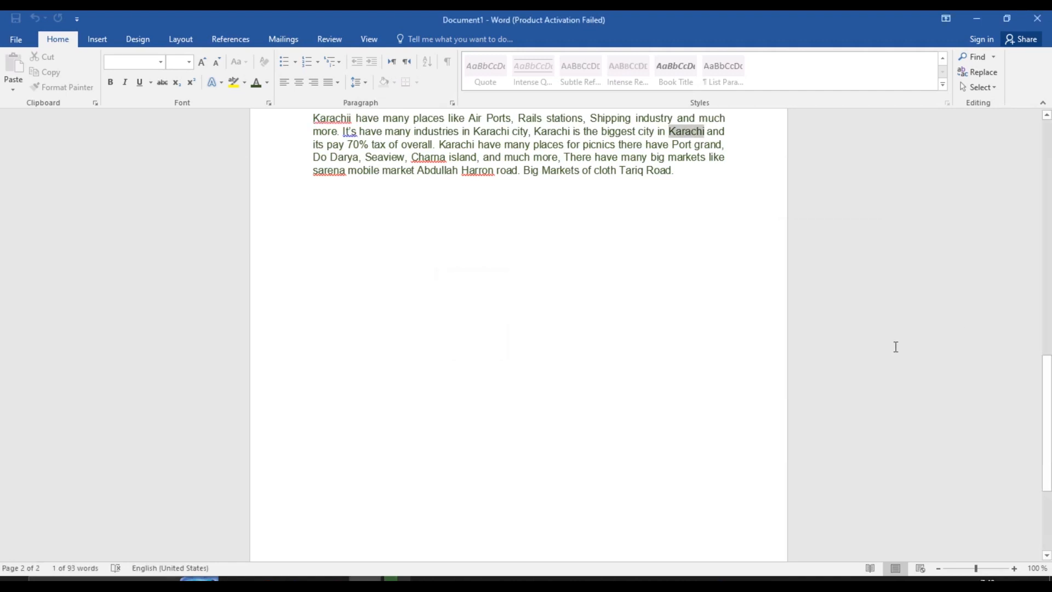
Delete the extra 'i' so Karachii reads Karachi
left_click_drag(1047, 371, 1048, 332)
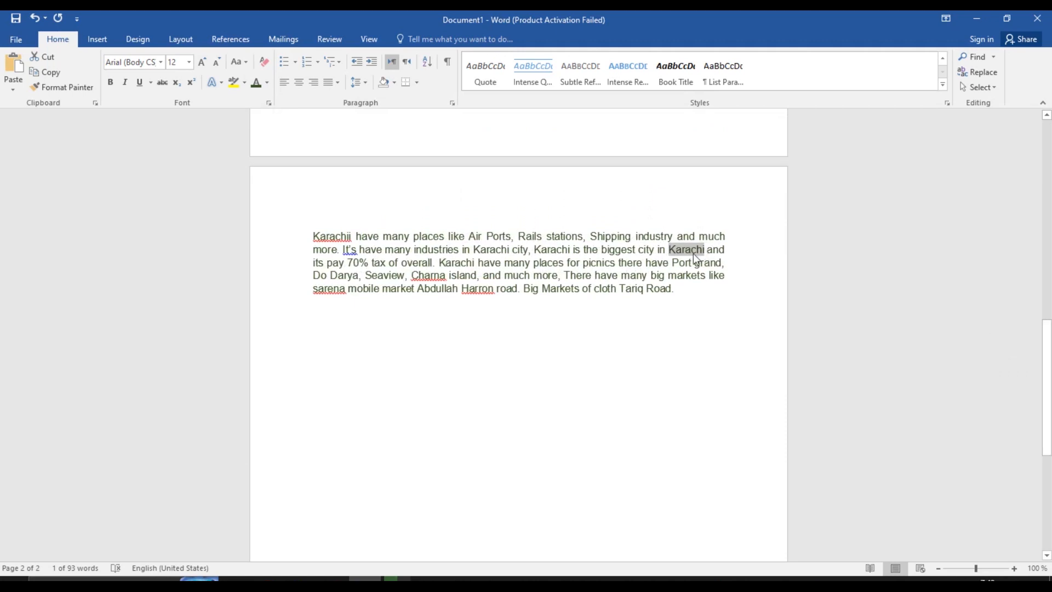
left_click(346, 234)
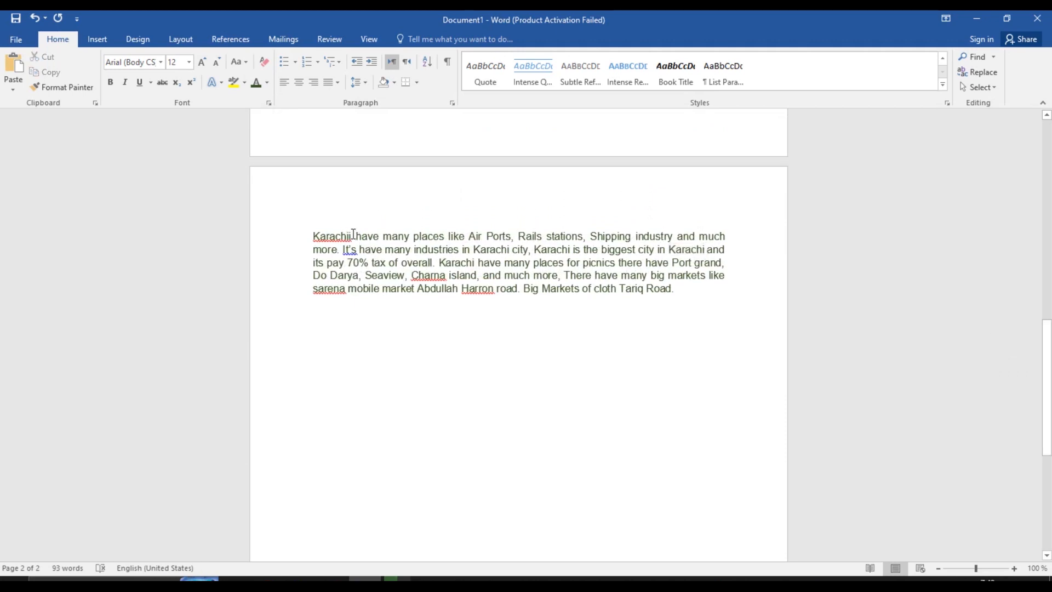
key("BackSpace")
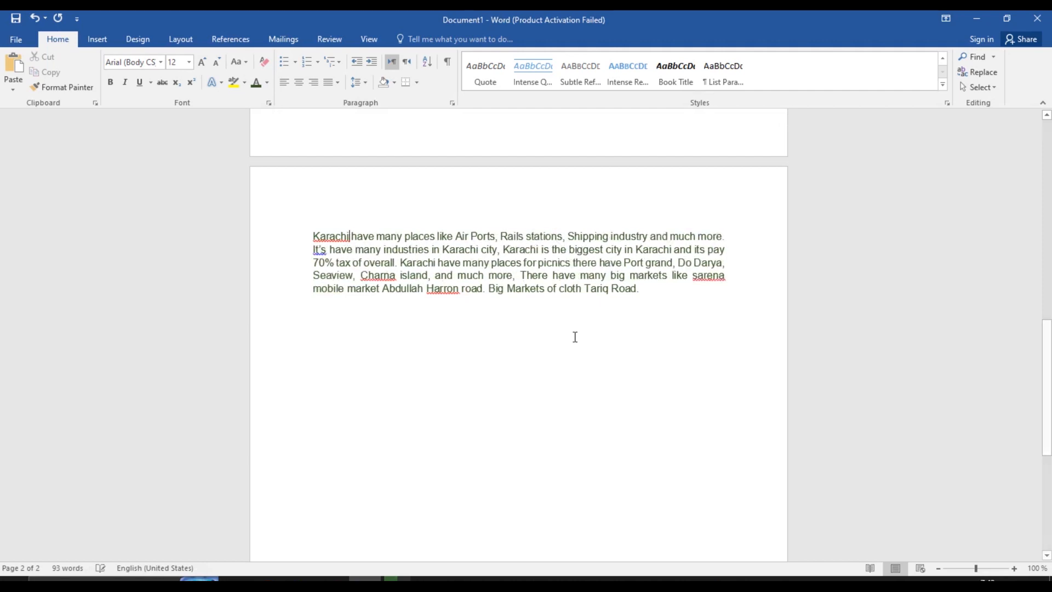
left_click_drag(1050, 335, 1048, 233)
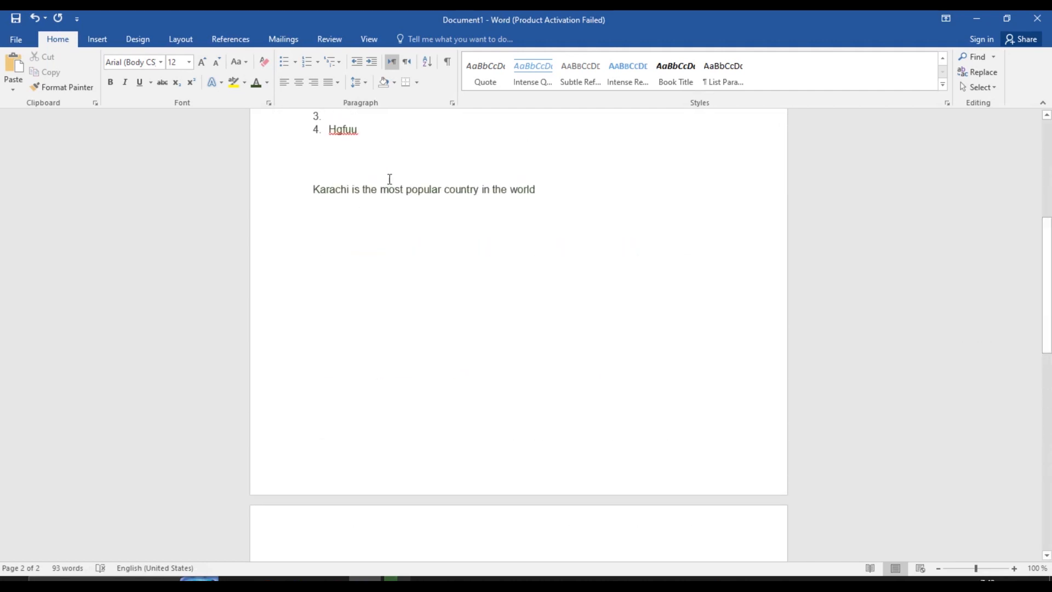
left_click(350, 189)
Try Select All and Select Objects from the Select menu, then clear the selection
left_click(984, 87)
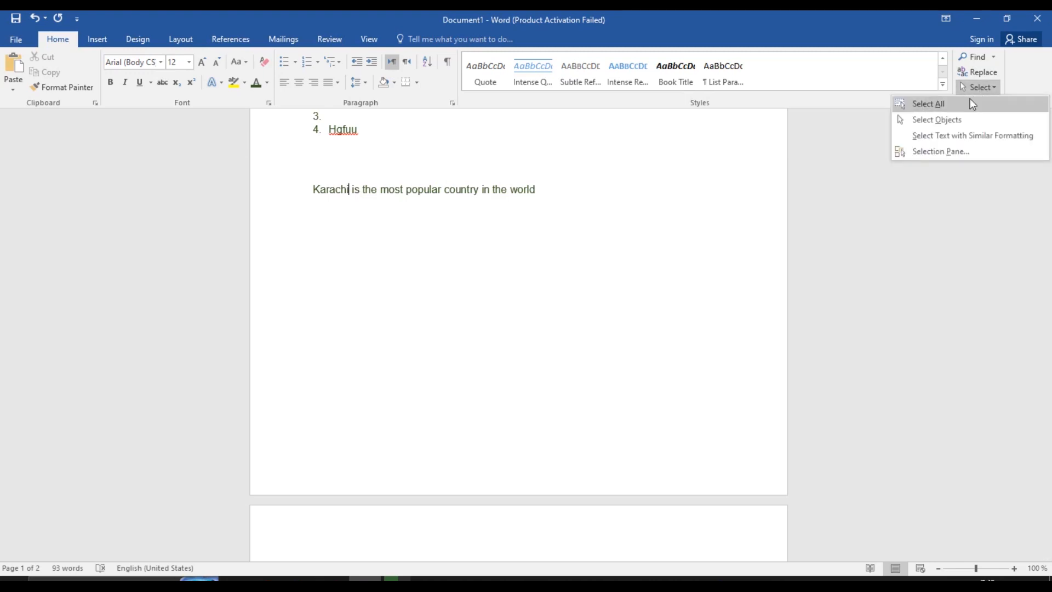
left_click(970, 104)
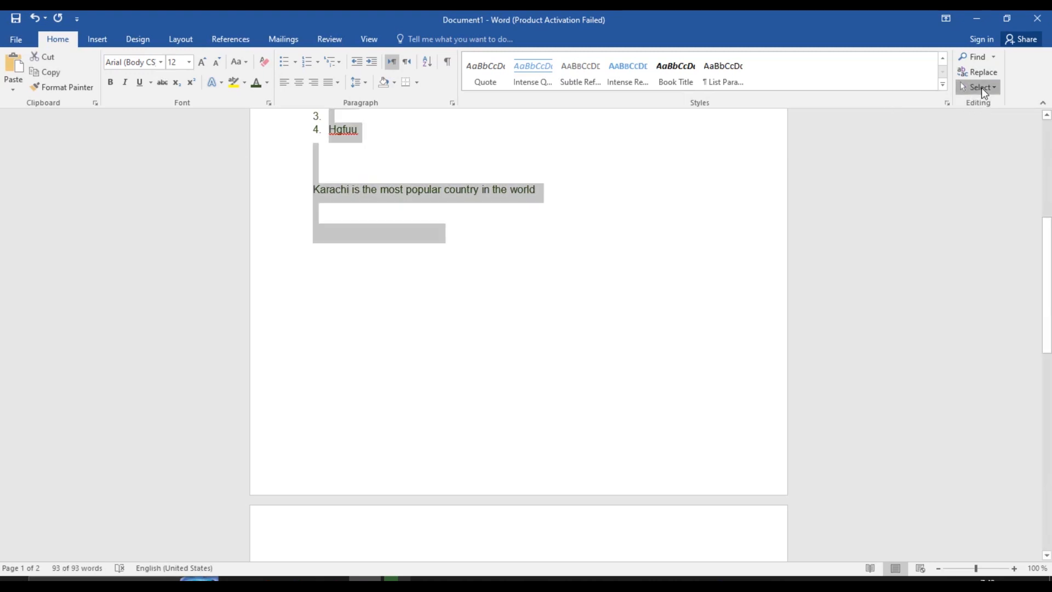
left_click(981, 87)
left_click(977, 121)
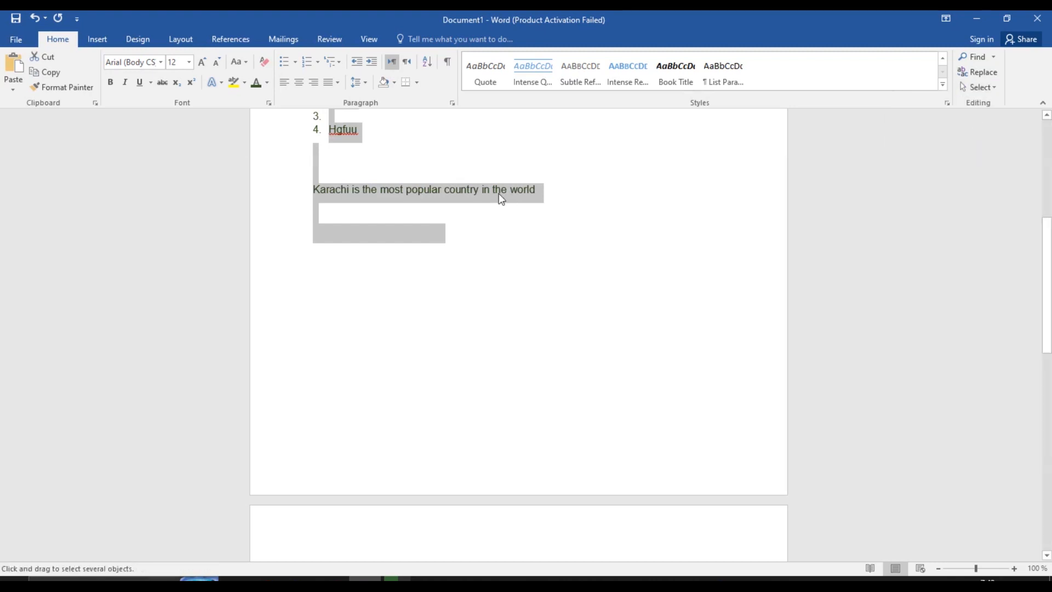
left_click(469, 192)
left_click(469, 192)
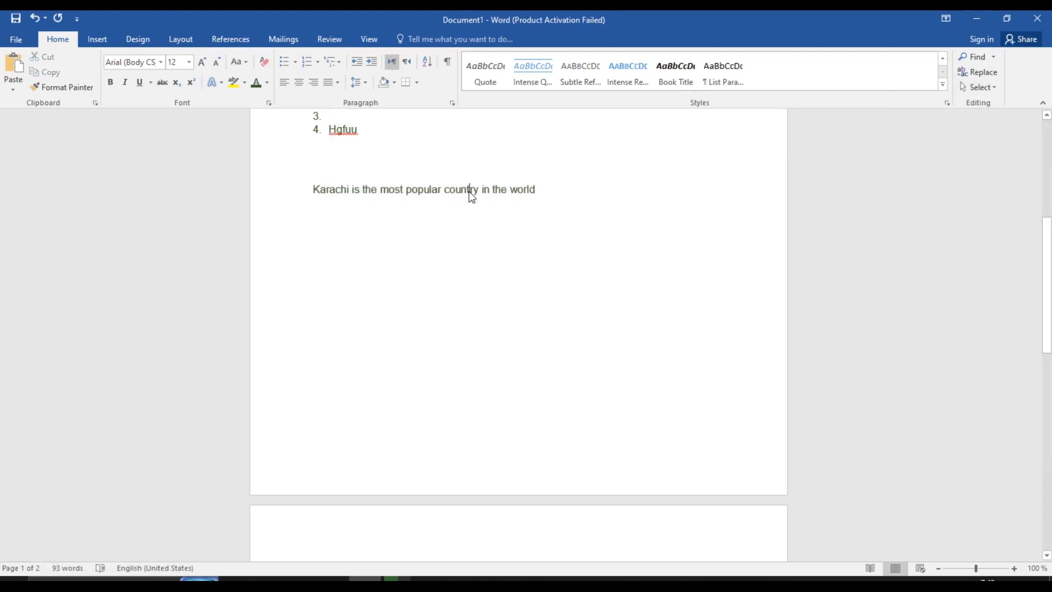
Open and close the Selection Pane, then switch to the Insert ribbon
left_click(993, 90)
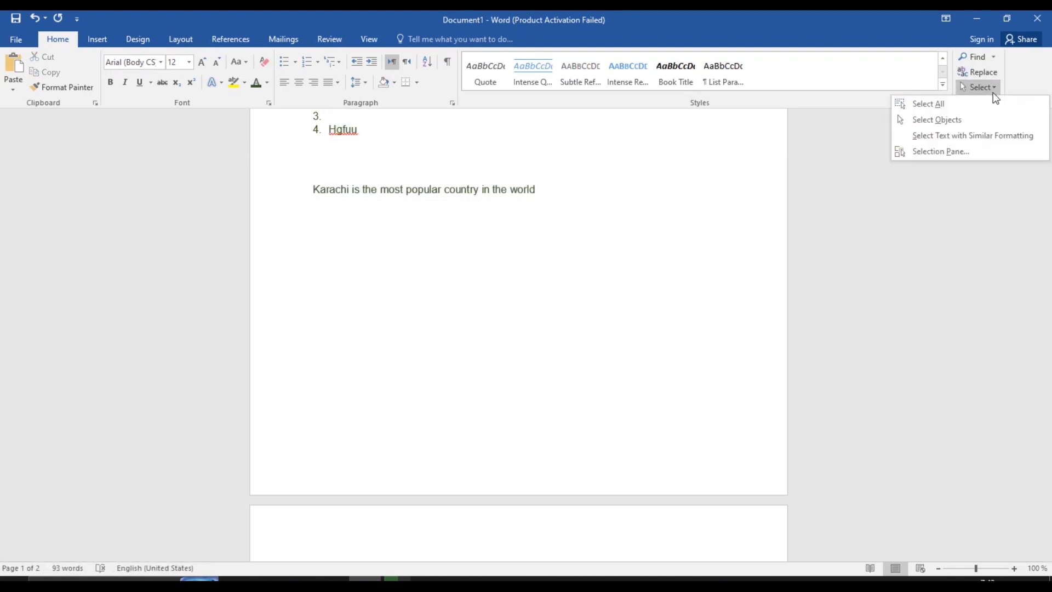
left_click(973, 123)
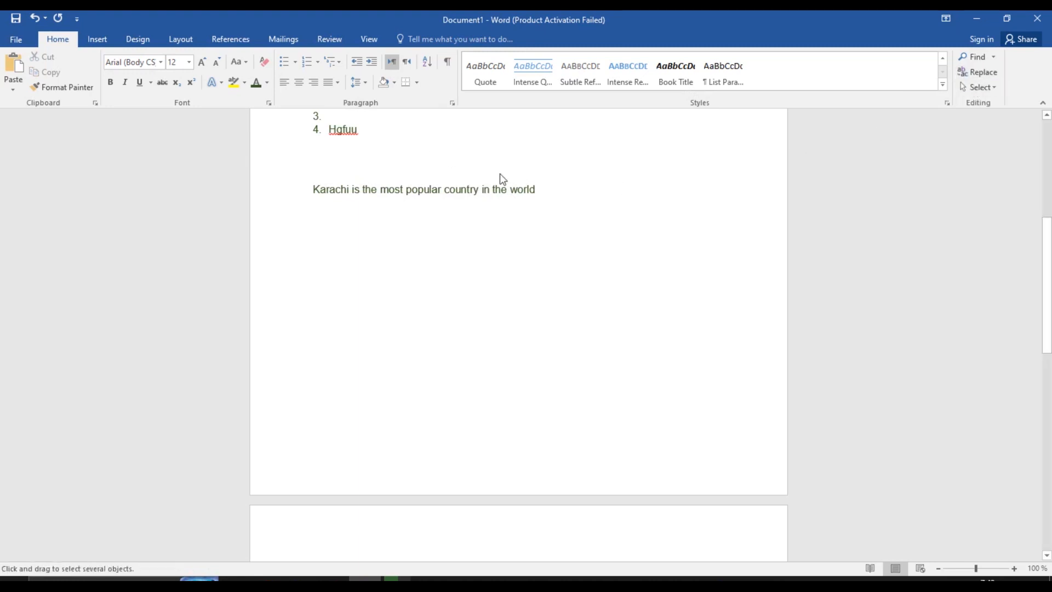
left_click(980, 88)
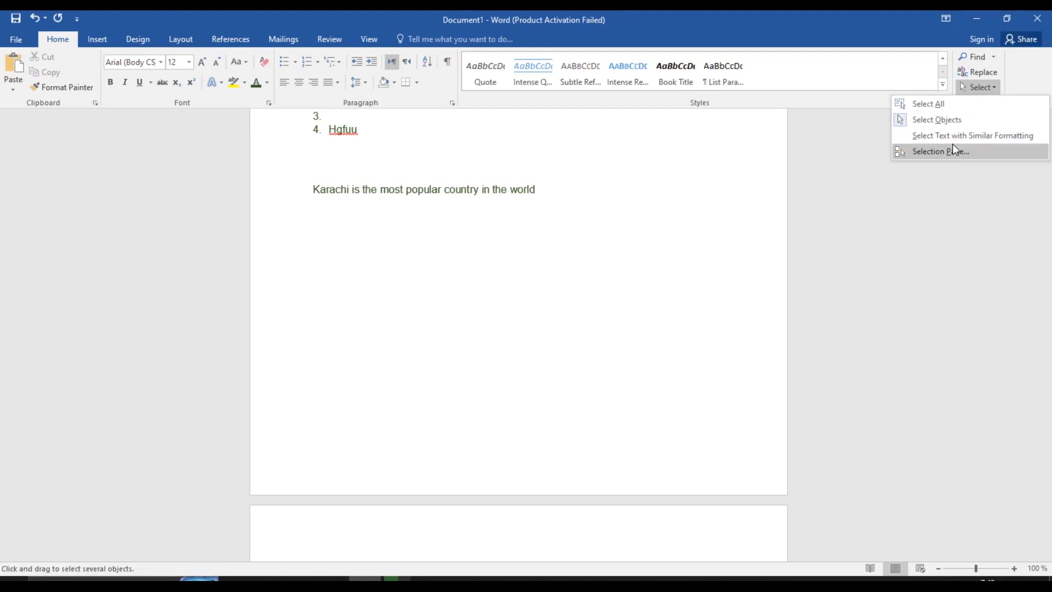
left_click(935, 155)
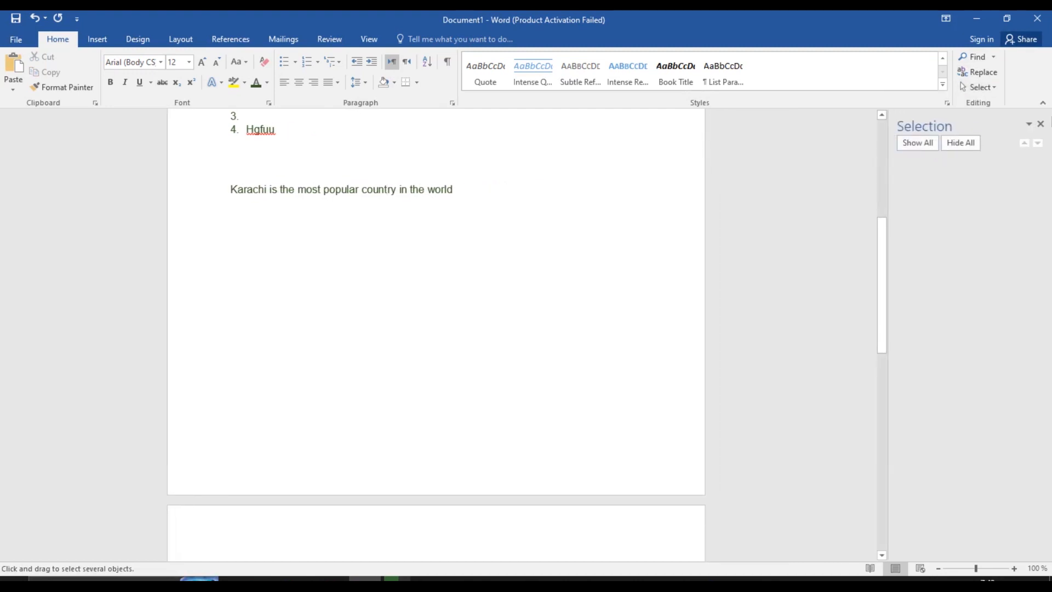
left_click(1040, 124)
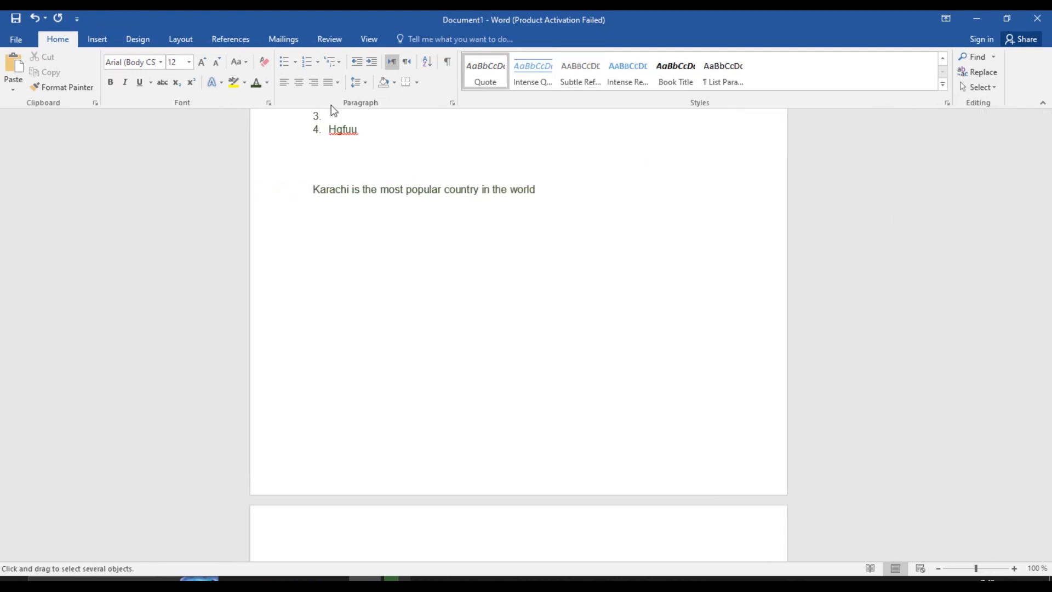
left_click(97, 40)
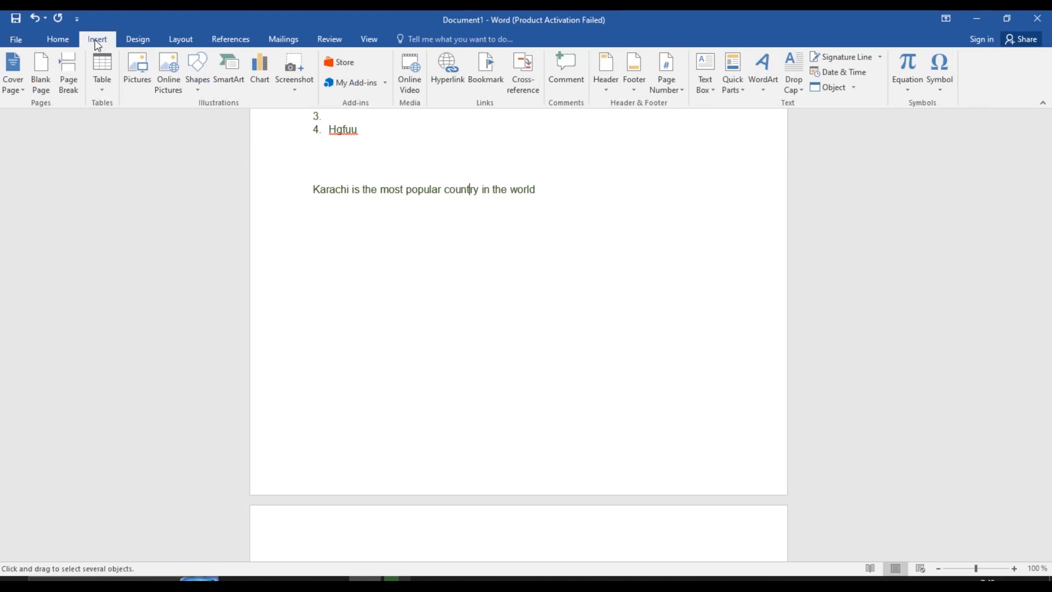
Preview the cover page designs, then insert a page break before the first line, leaving page 1 blank
left_click(13, 91)
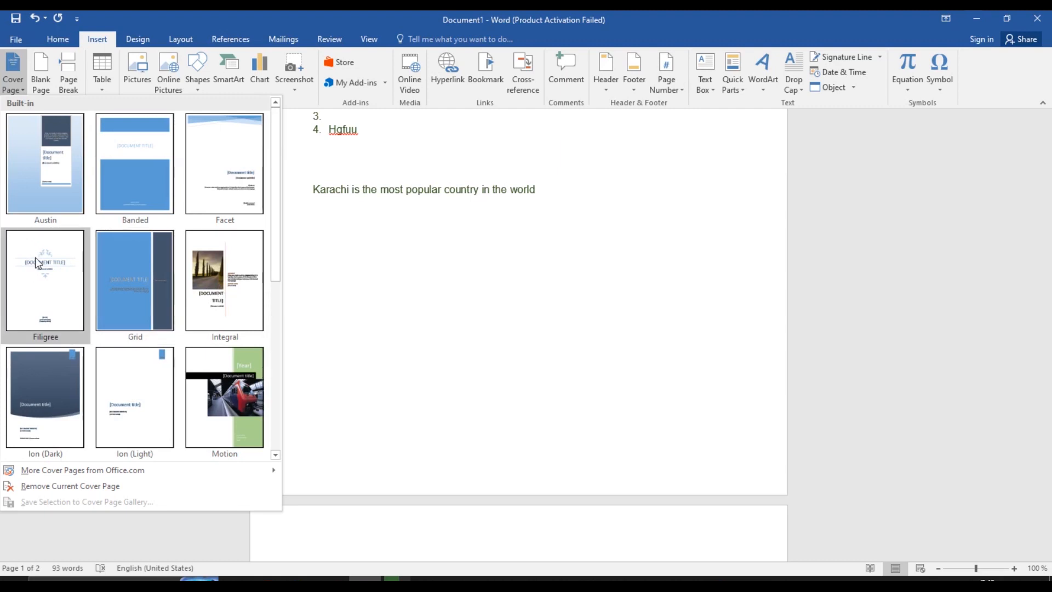
left_click(491, 309)
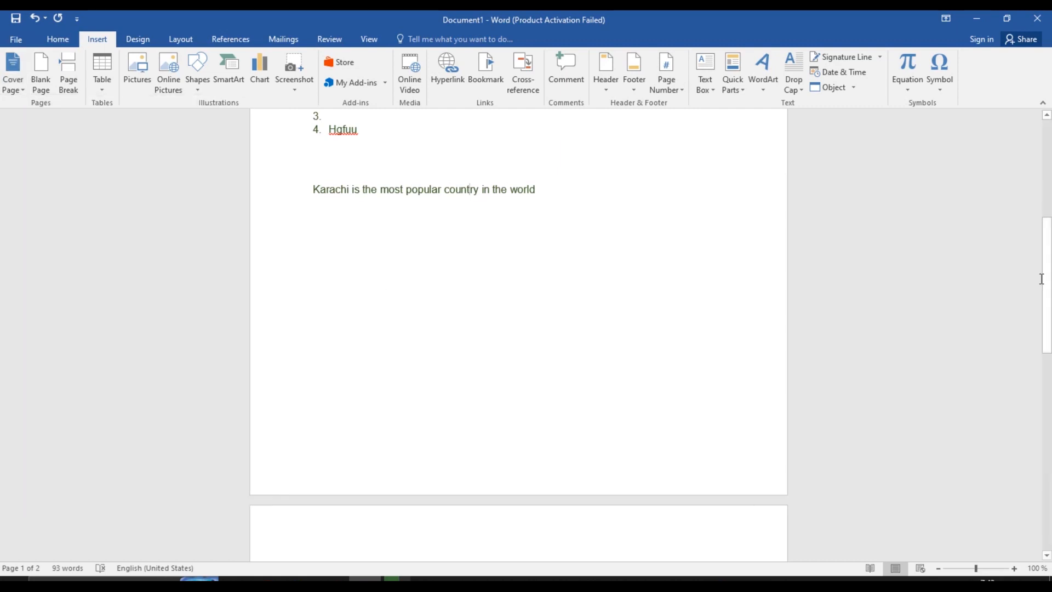
left_click_drag(1042, 279, 1042, 180)
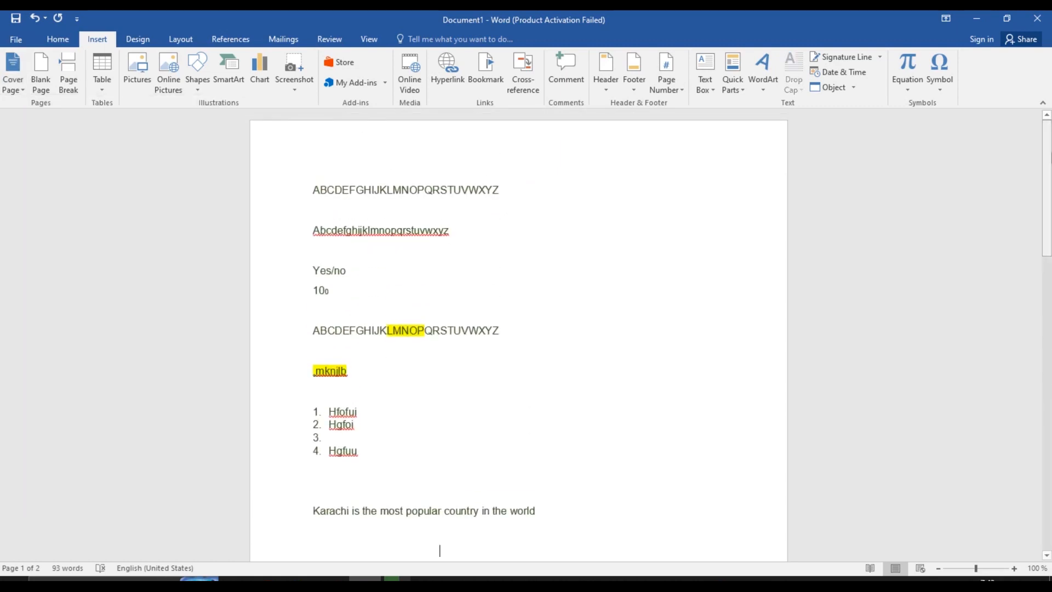
left_click(315, 188)
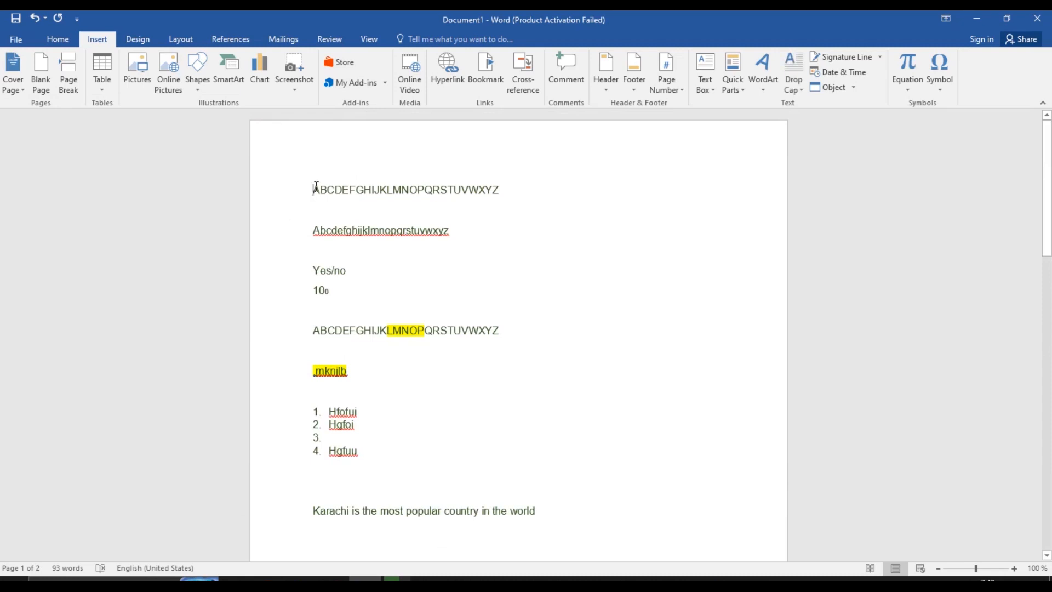
key("ctrl+Return")
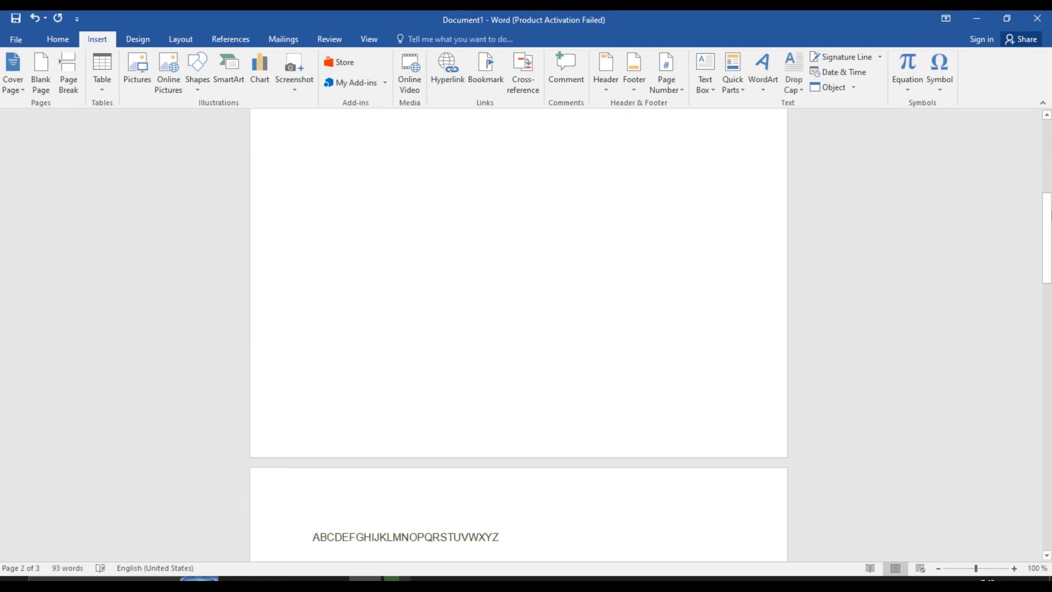
left_click_drag(1046, 237, 1046, 166)
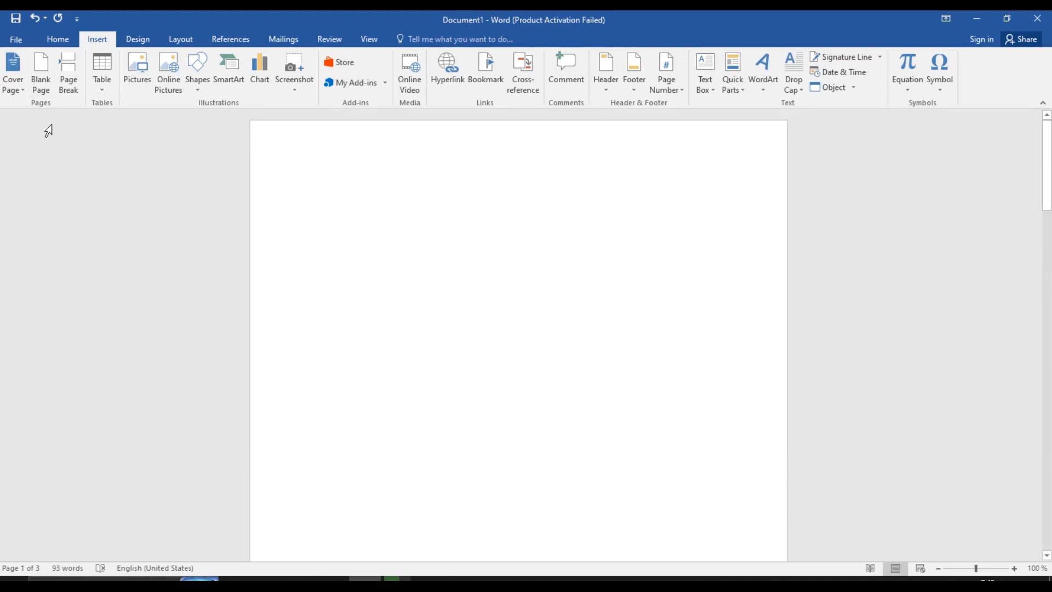
left_click(21, 90)
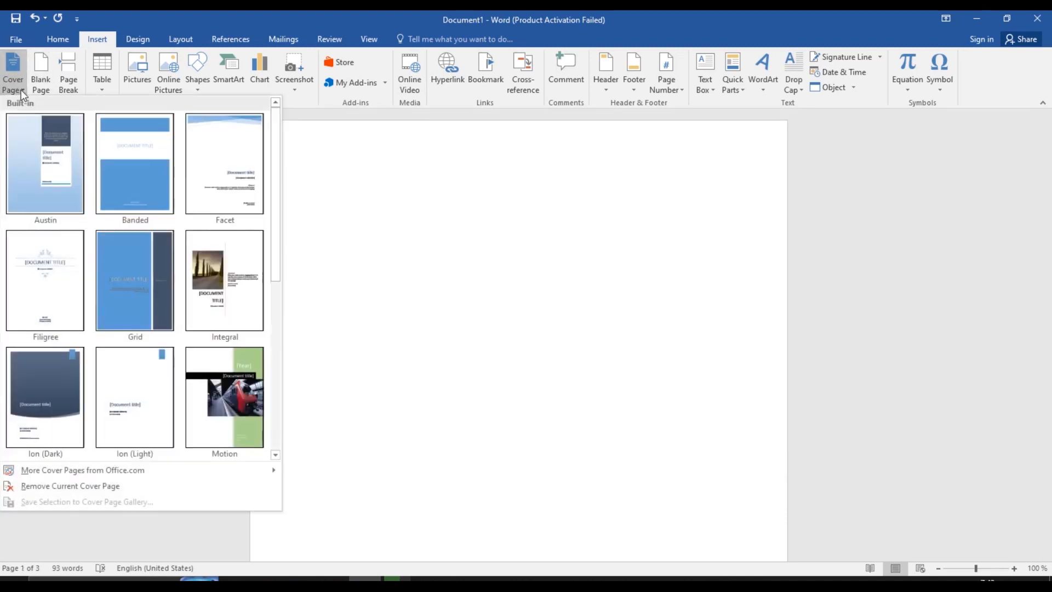
Insert the Austin cover page design at the start of the document
left_click(72, 177)
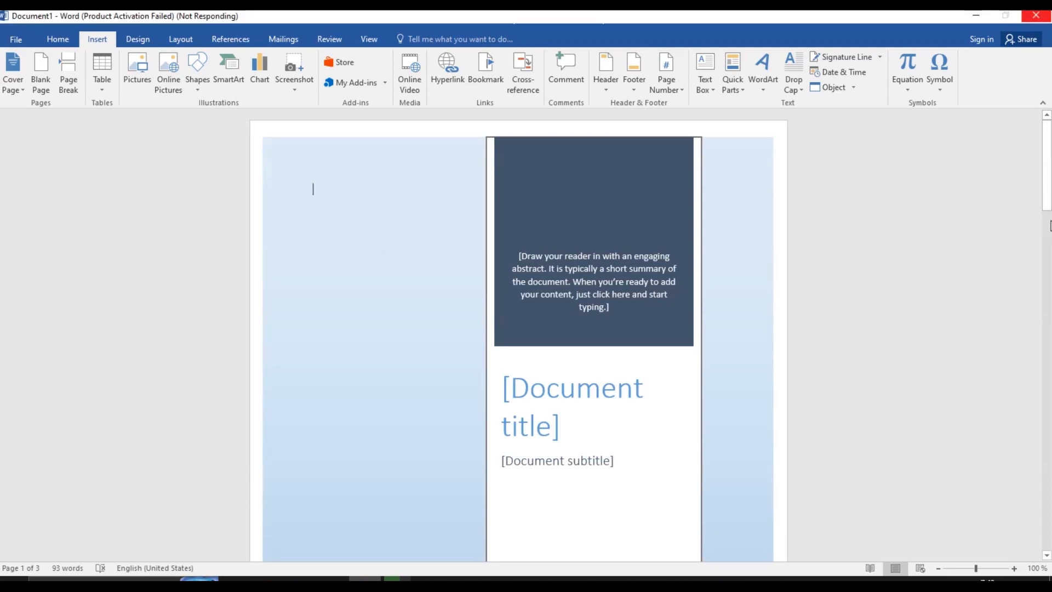
left_click_drag(1047, 202, 1050, 157)
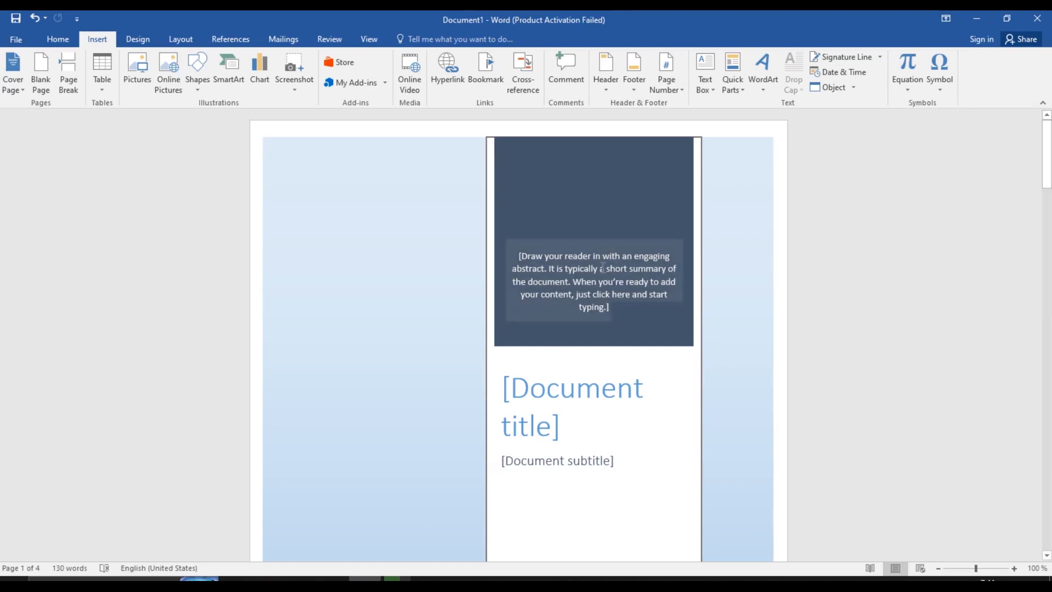
Type 'Description of Pakistan' as the cover title and 'Karachi' as the subtitle
left_click(544, 392)
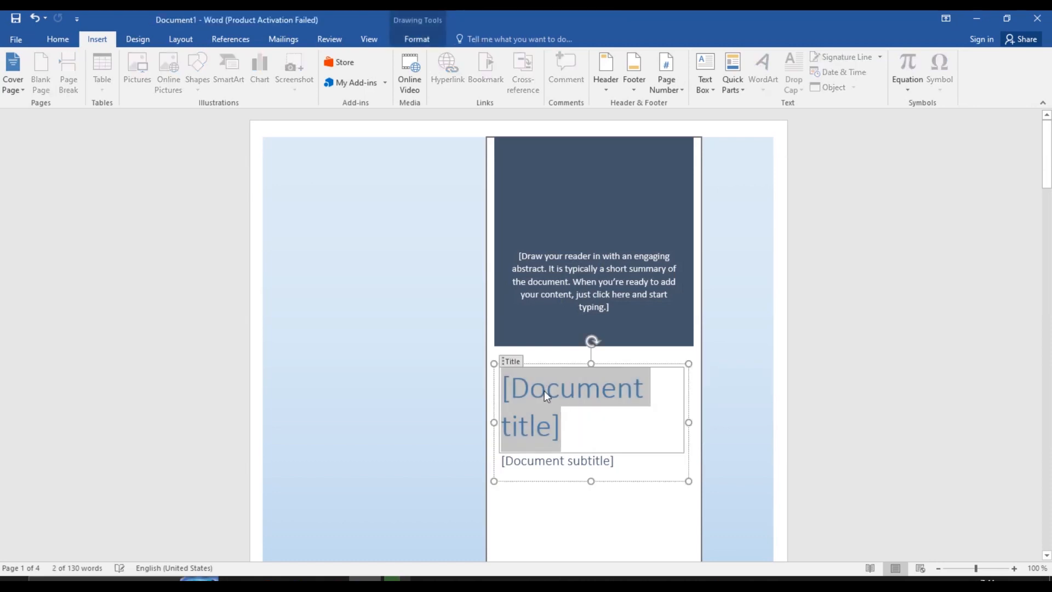
type("De")
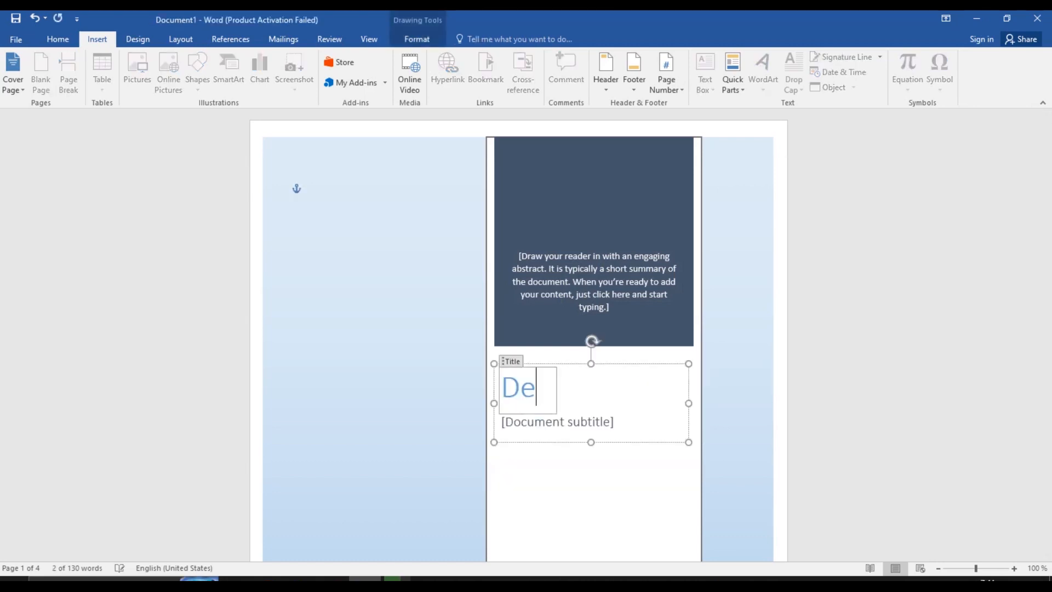
type("scrip")
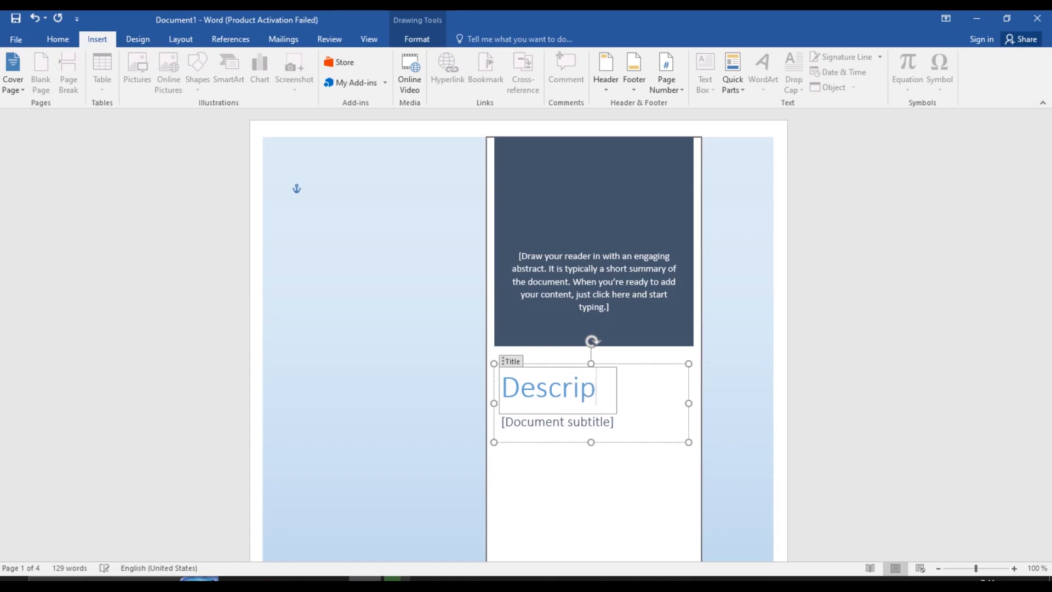
type("tion ")
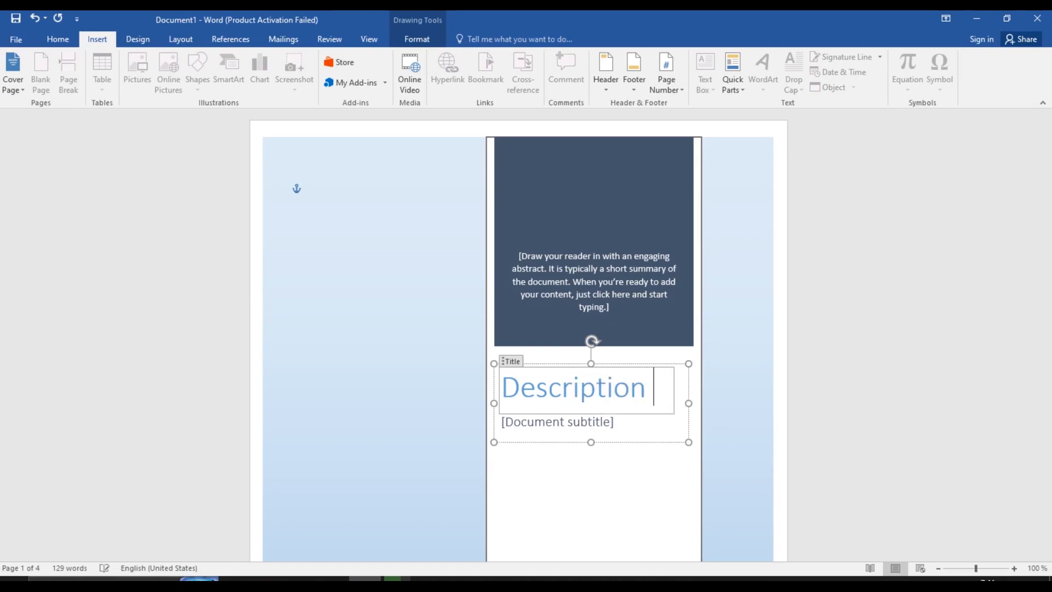
type("of")
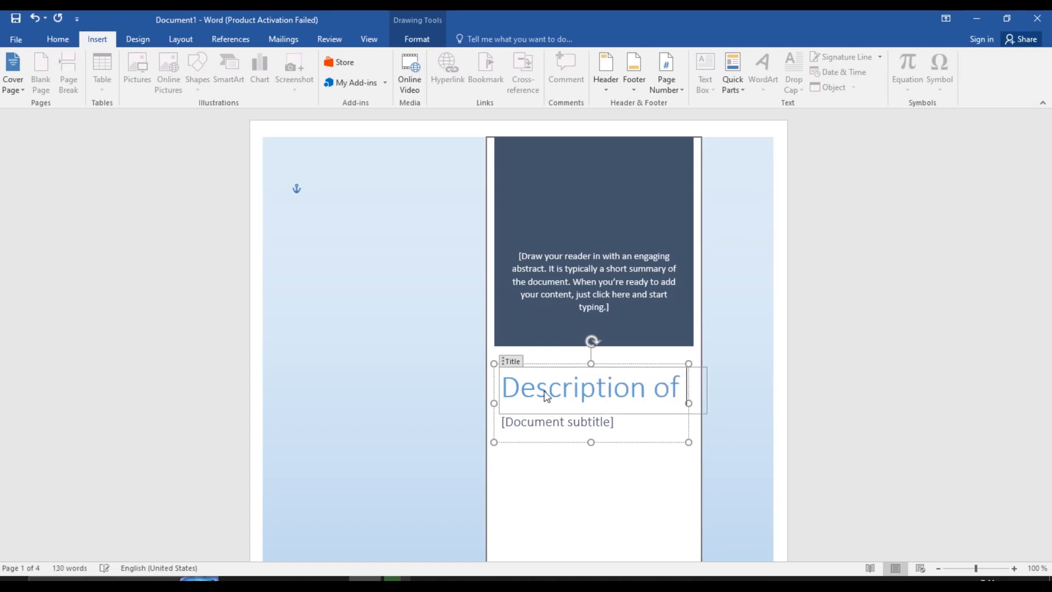
type(" Pakistan")
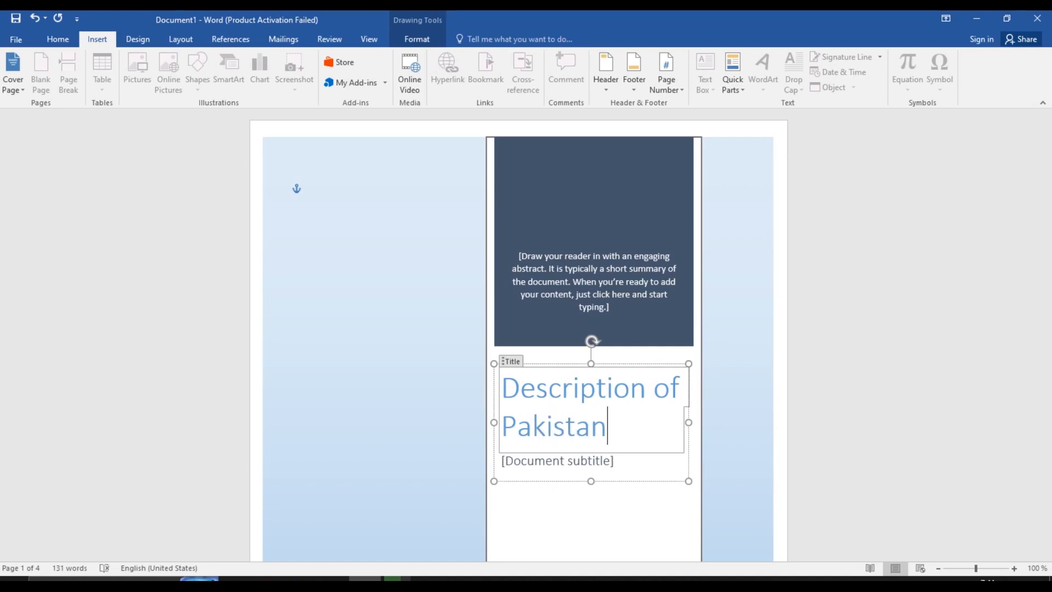
left_click(580, 461)
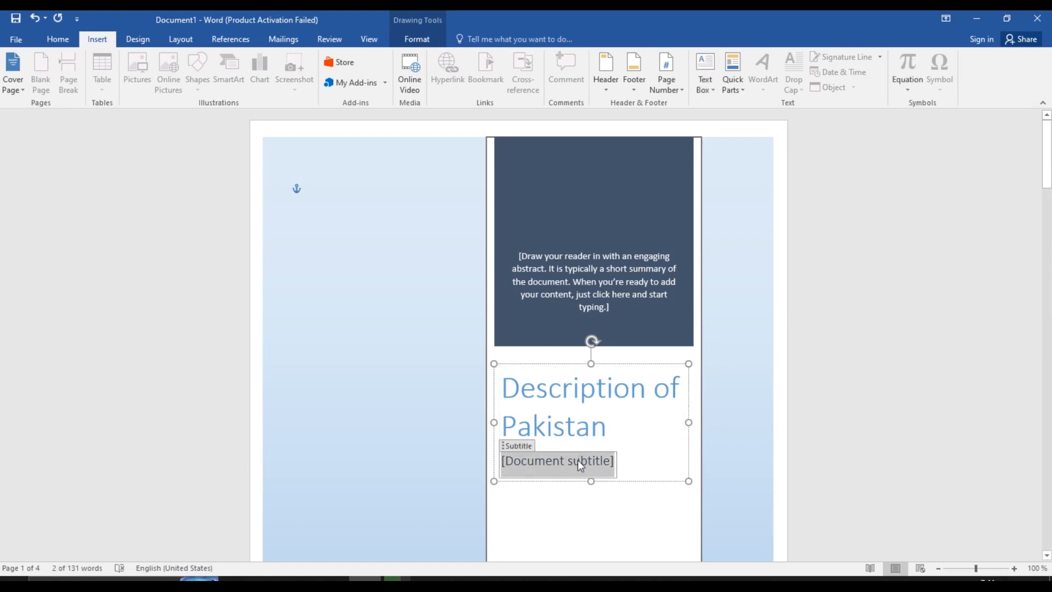
type("Po")
key("BackSpace")
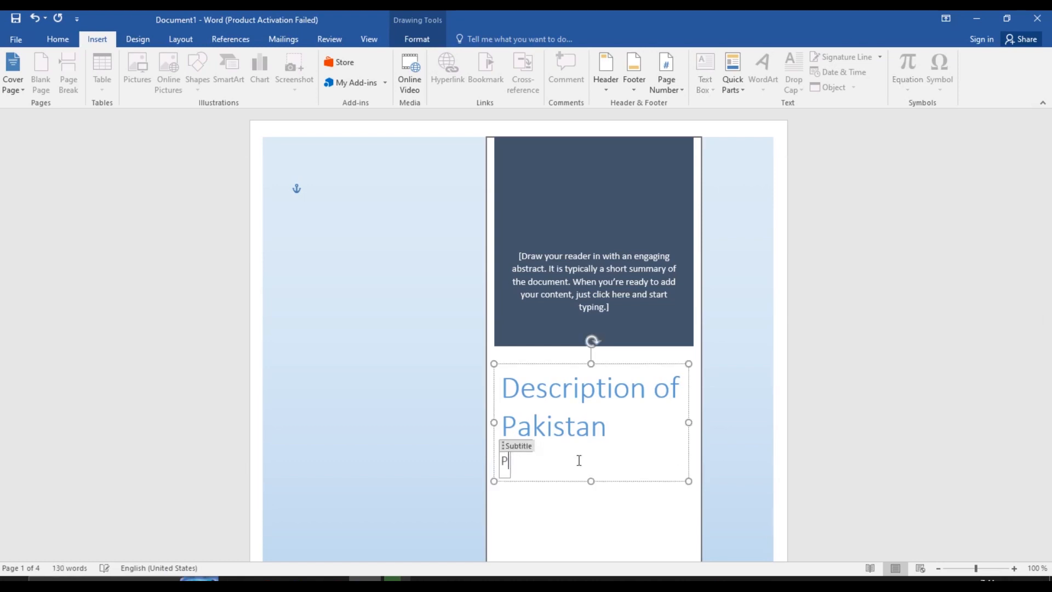
key("BackSpace")
type("Karachi")
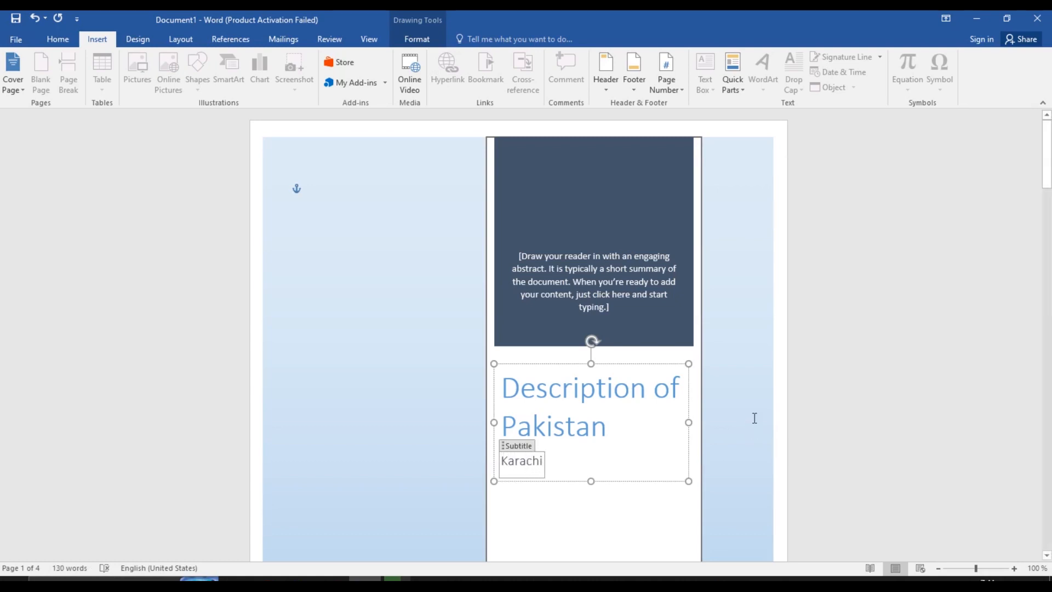
left_click(282, 464)
mouse_move(1050, 179)
left_mouse_down()
mouse_move(1050, 258)
mouse_move(1051, 156)
mouse_move(1050, 249)
mouse_move(1049, 169)
left_mouse_up()
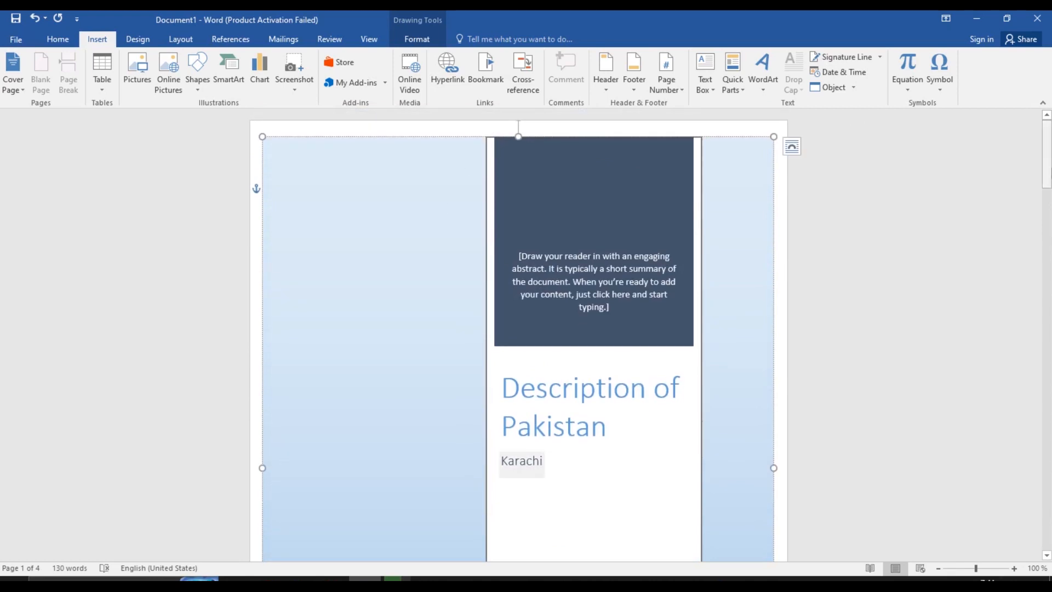
Undo to drop the extra empty page, add a blank page, and scroll to the Karachi paragraph
key("ctrl+z")
left_click_drag(1050, 213, 1050, 265)
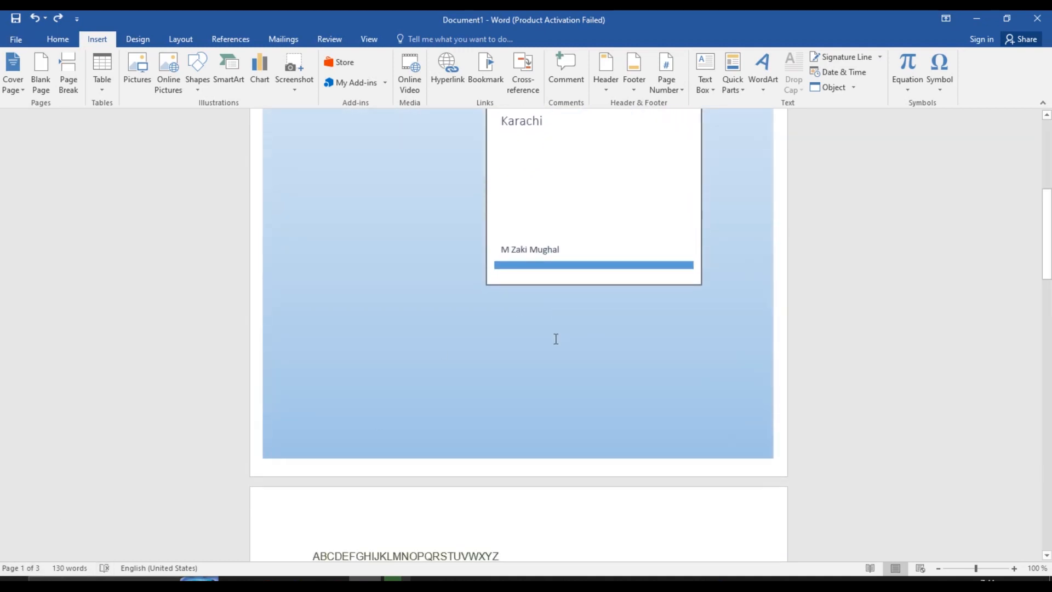
left_click(48, 83)
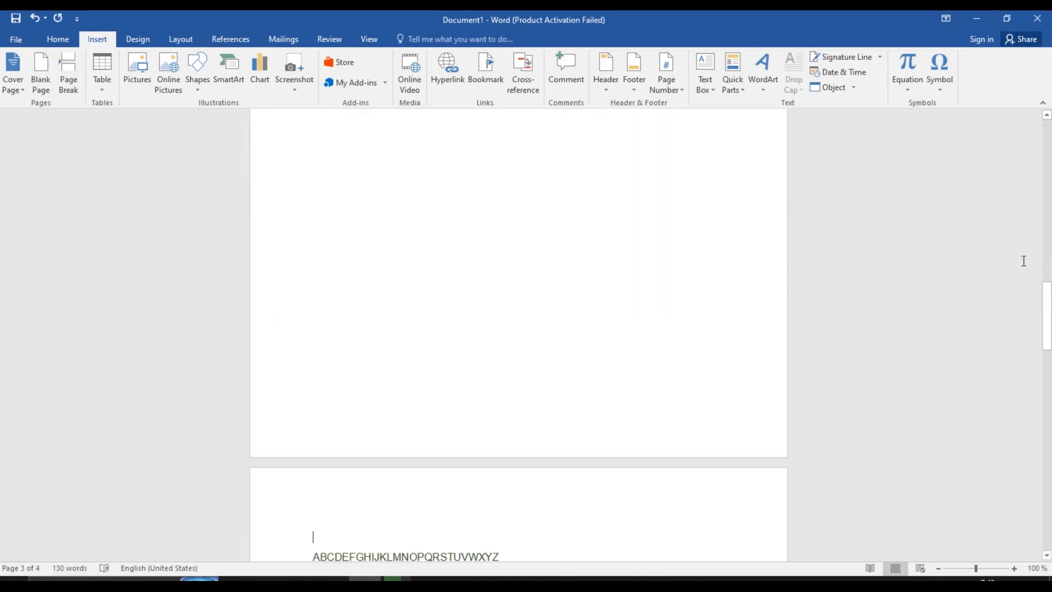
mouse_move(1050, 318)
left_mouse_down()
mouse_move(1050, 159)
mouse_move(1050, 333)
mouse_move(1051, 305)
left_mouse_up()
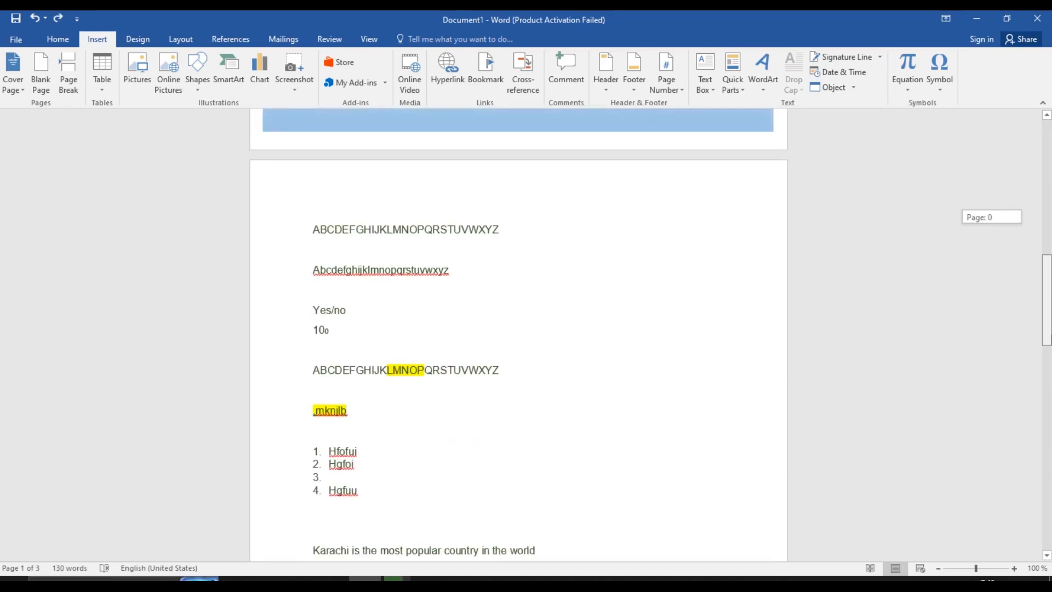
left_click_drag(1046, 301, 1051, 475)
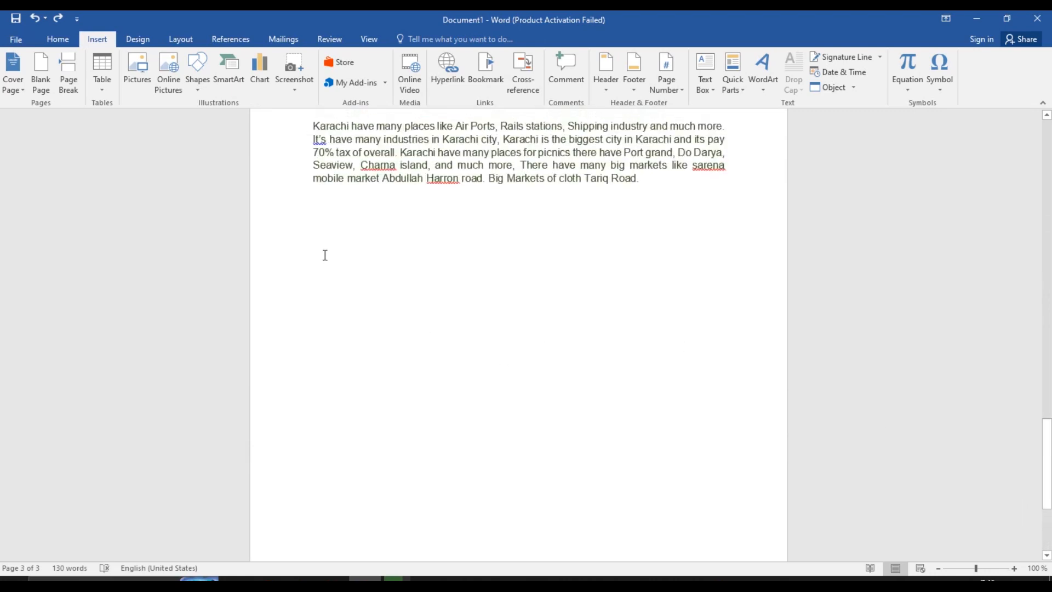
Insert a 5×5 table from the Insert > Table grid below the Karachi paragraph
left_click(102, 85)
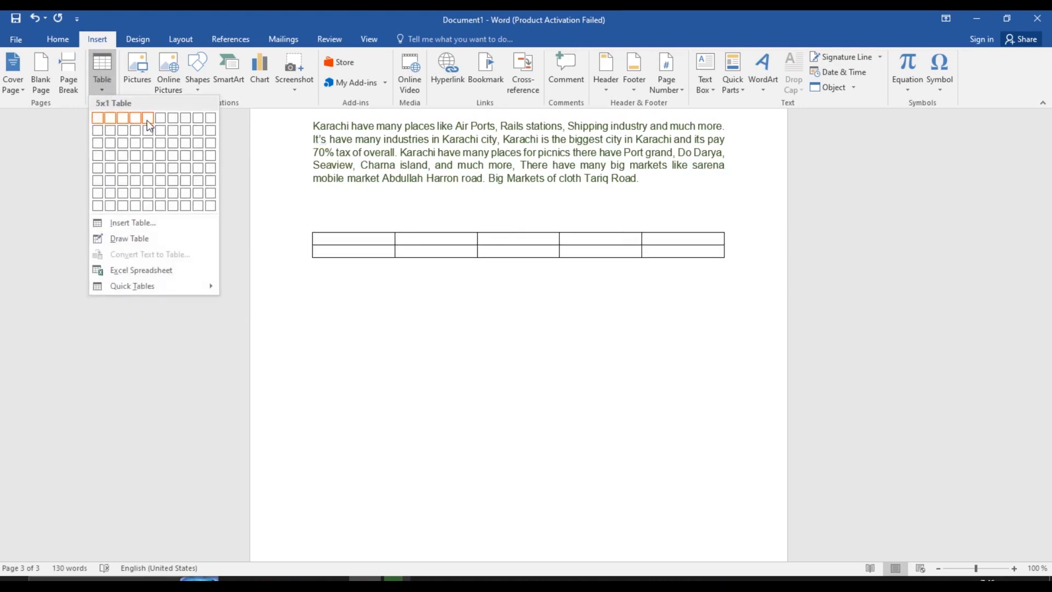
left_click(96, 67)
left_click(95, 68)
left_click(153, 175)
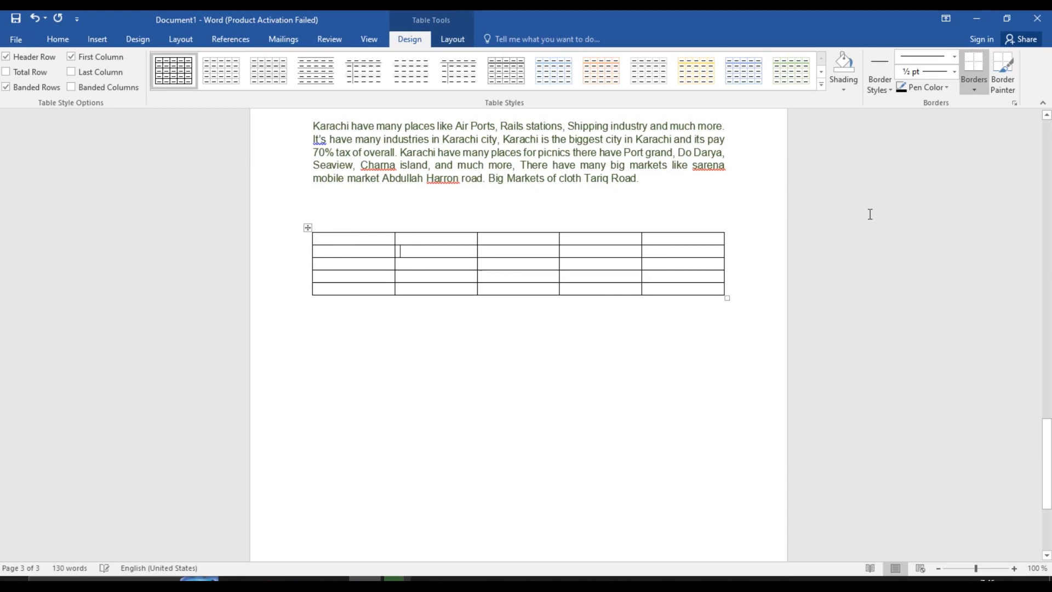
left_click_drag(1047, 433, 1050, 404)
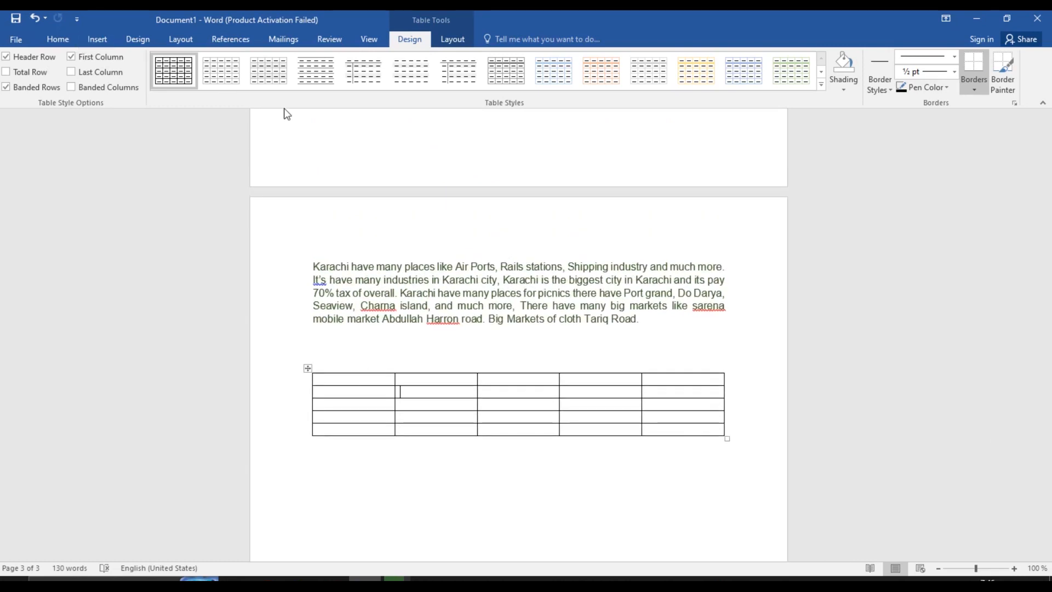
Turn on the rulers and put the cursor in the table's first cell
left_click(369, 39)
left_click(141, 57)
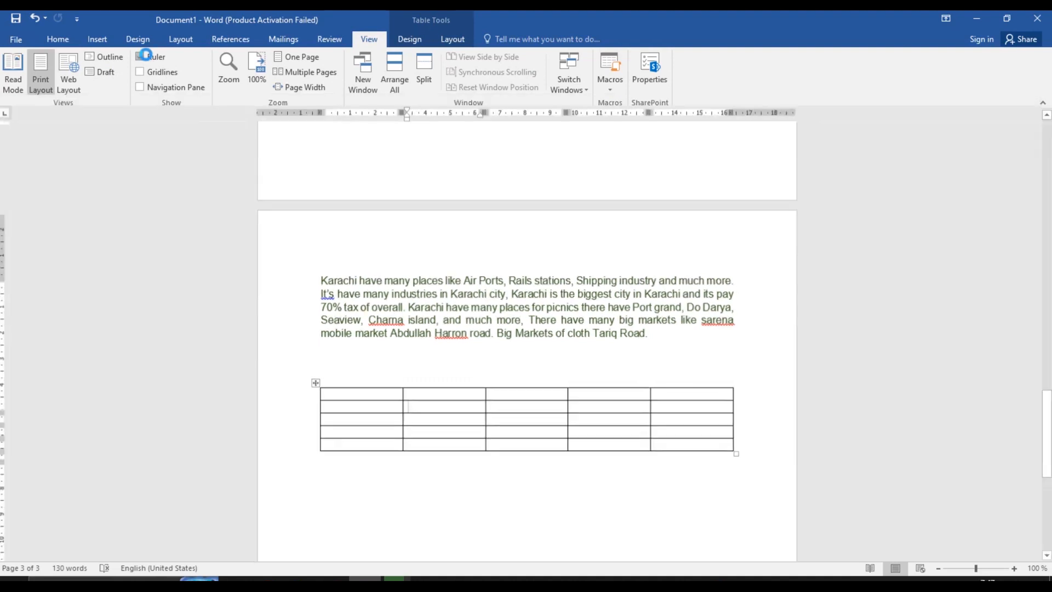
left_click(387, 394)
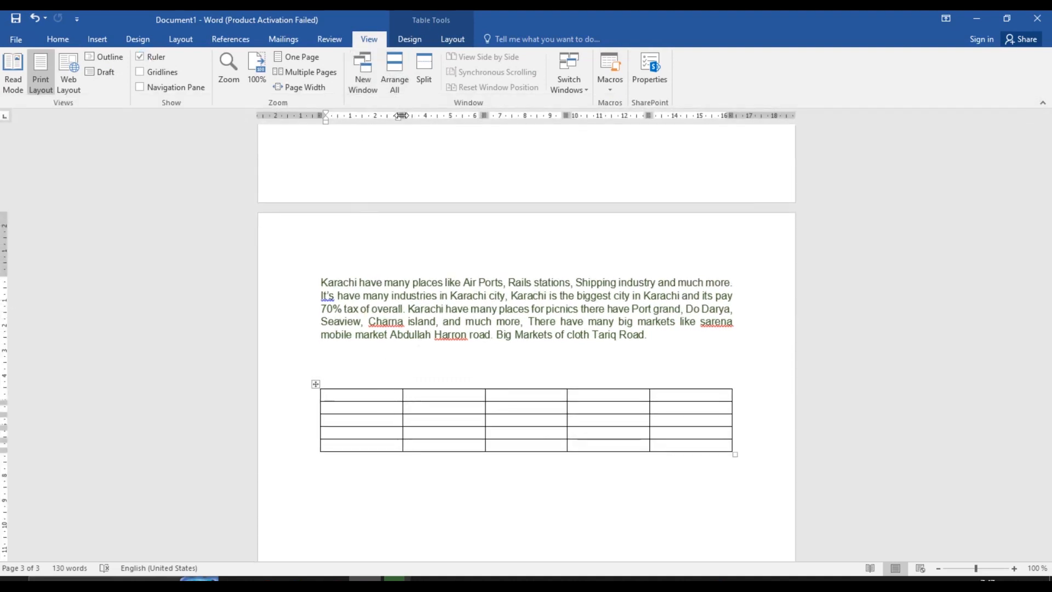
On the ruler, narrow the first, third and last columns, widen the second, and pull the right edge in
left_click_drag(399, 115, 351, 115)
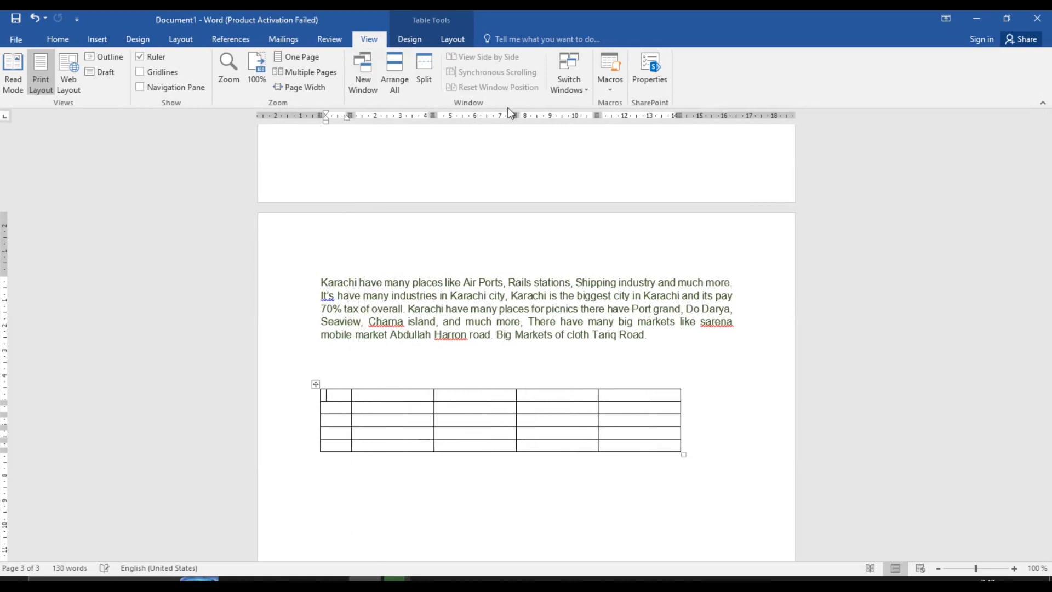
left_click_drag(434, 116, 516, 124)
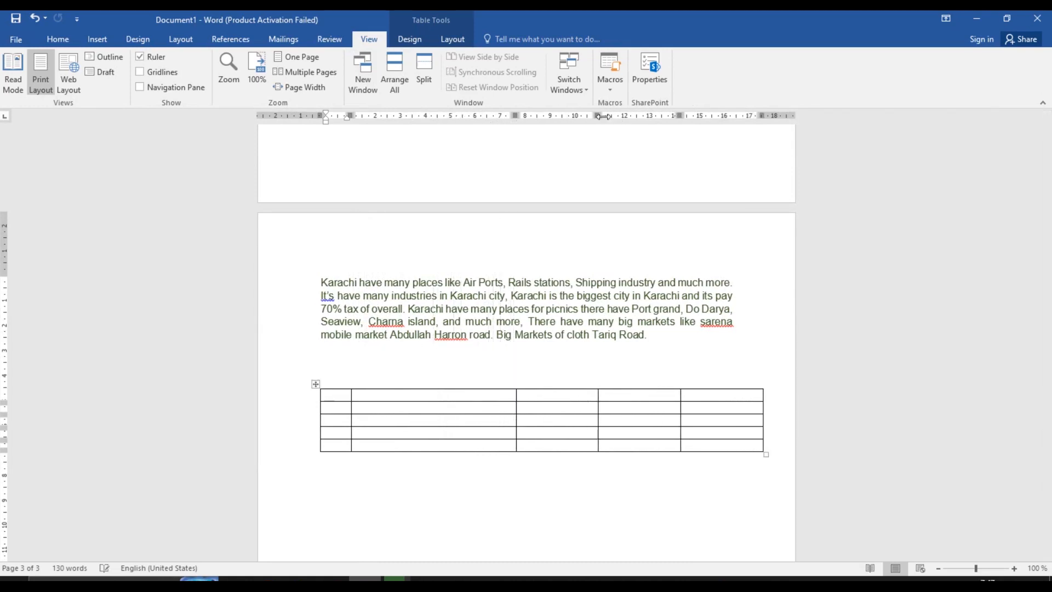
left_click_drag(602, 116, 581, 116)
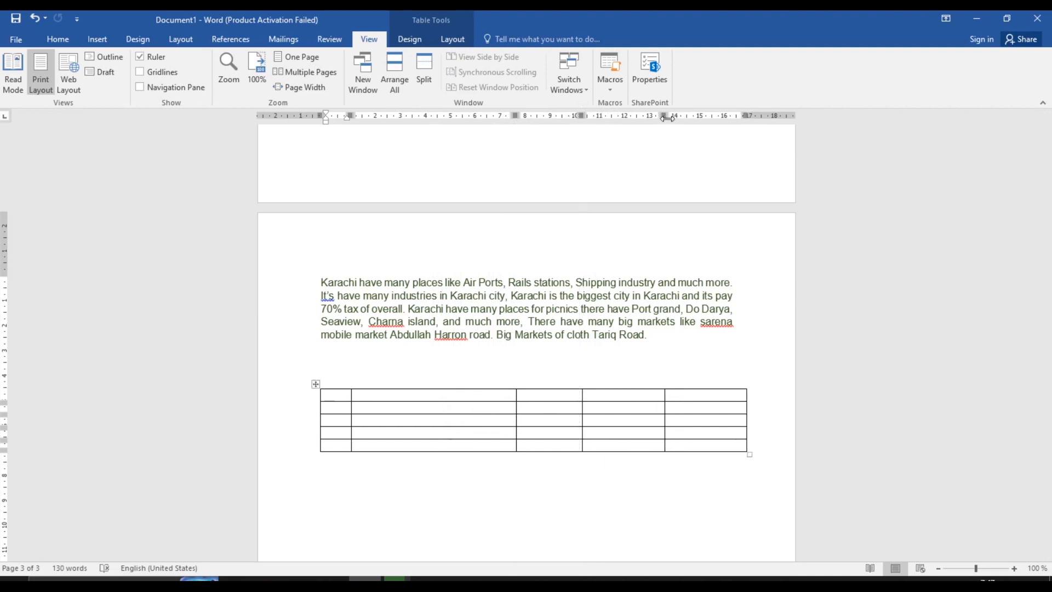
left_click_drag(667, 118, 643, 120)
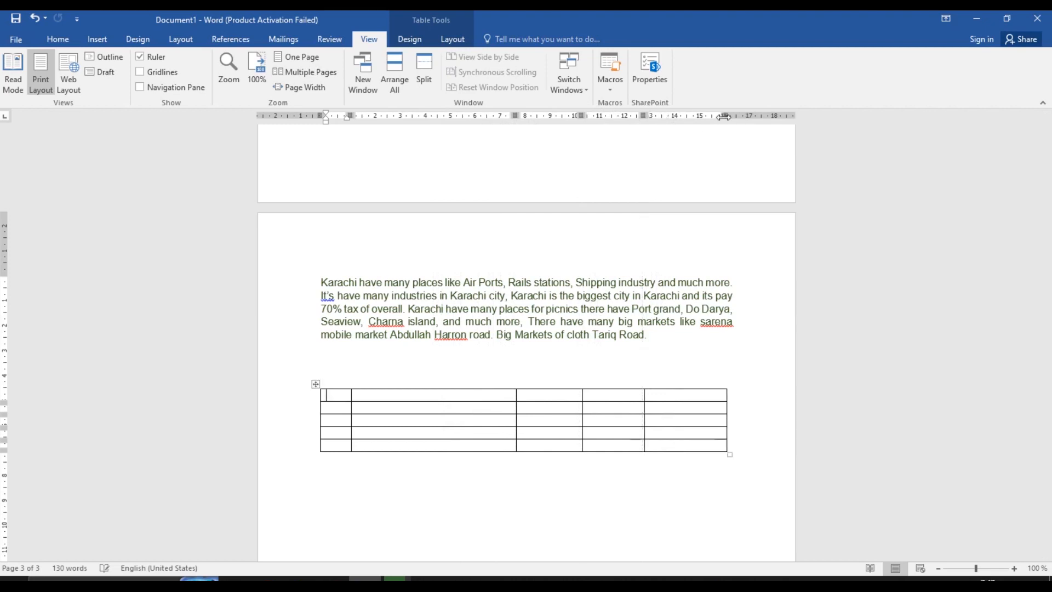
left_click_drag(724, 116, 710, 116)
left_click_drag(514, 115, 538, 115)
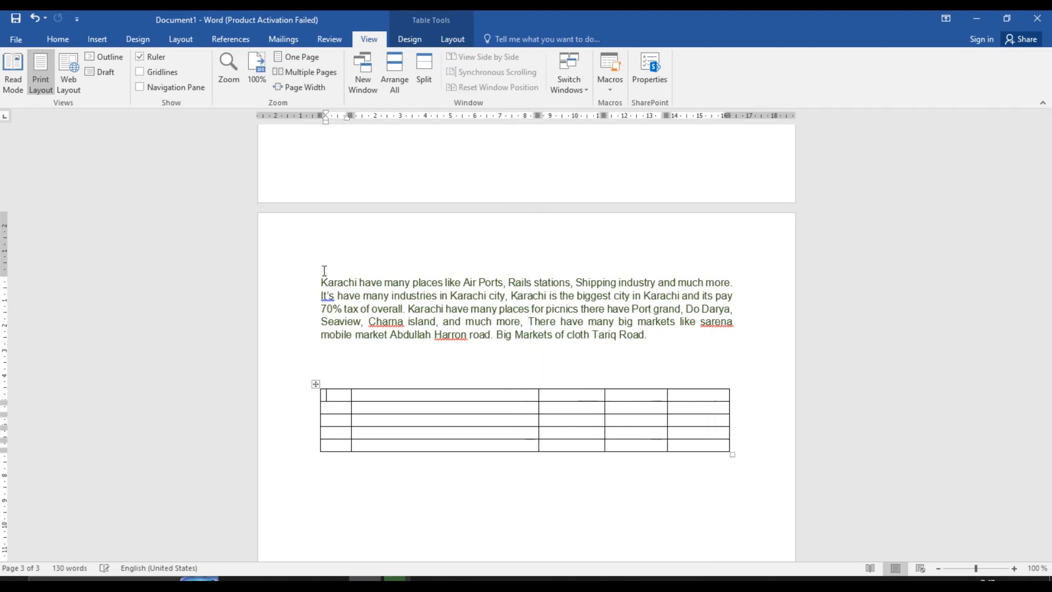
Type the header row: S.no, Description, Time, Date, City
type("S.no")
key("Tab")
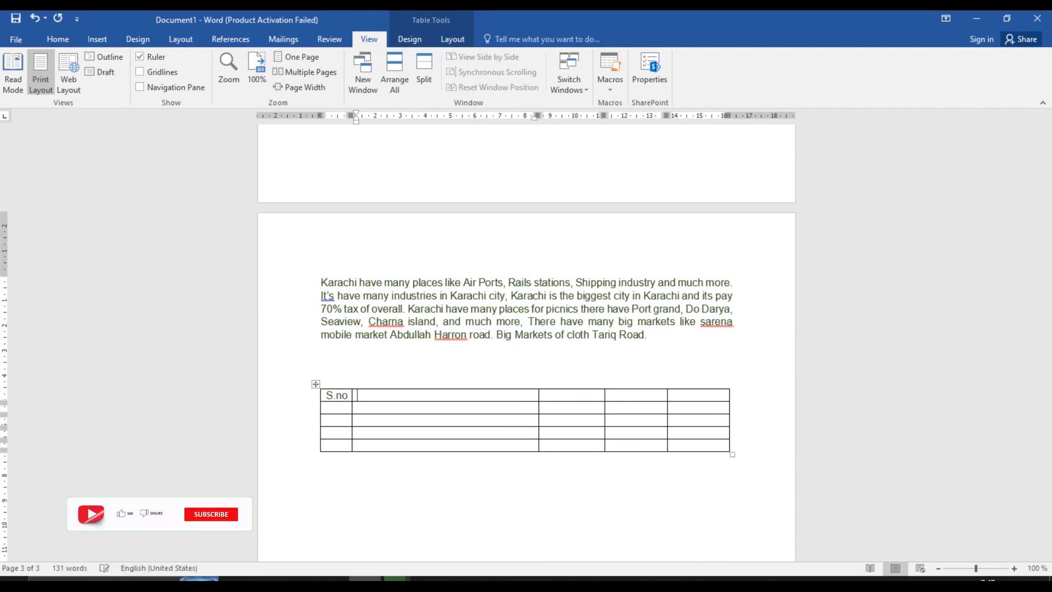
type("Descr")
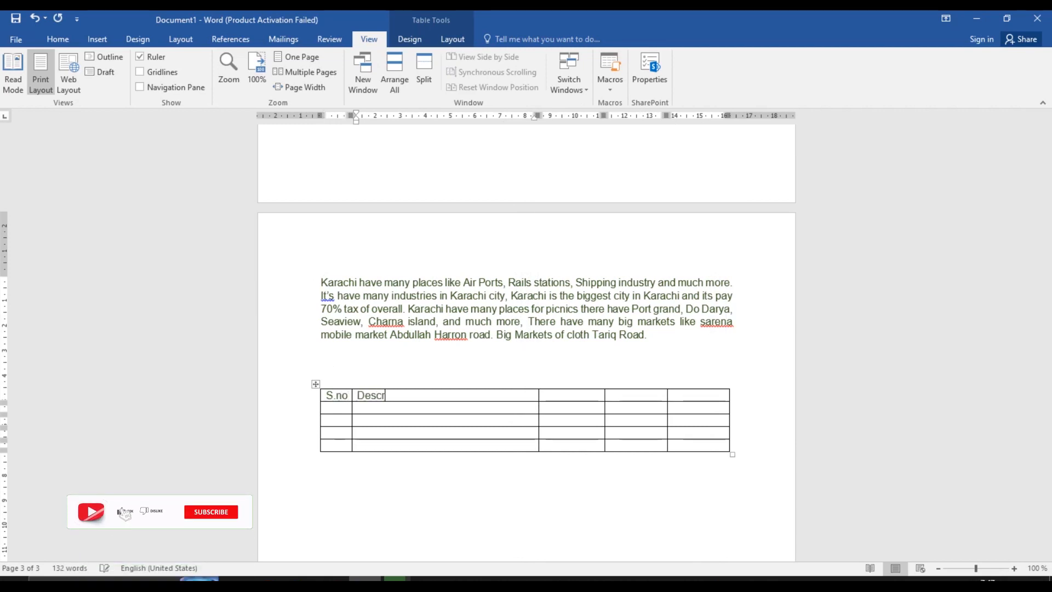
type("iption")
key("Tab")
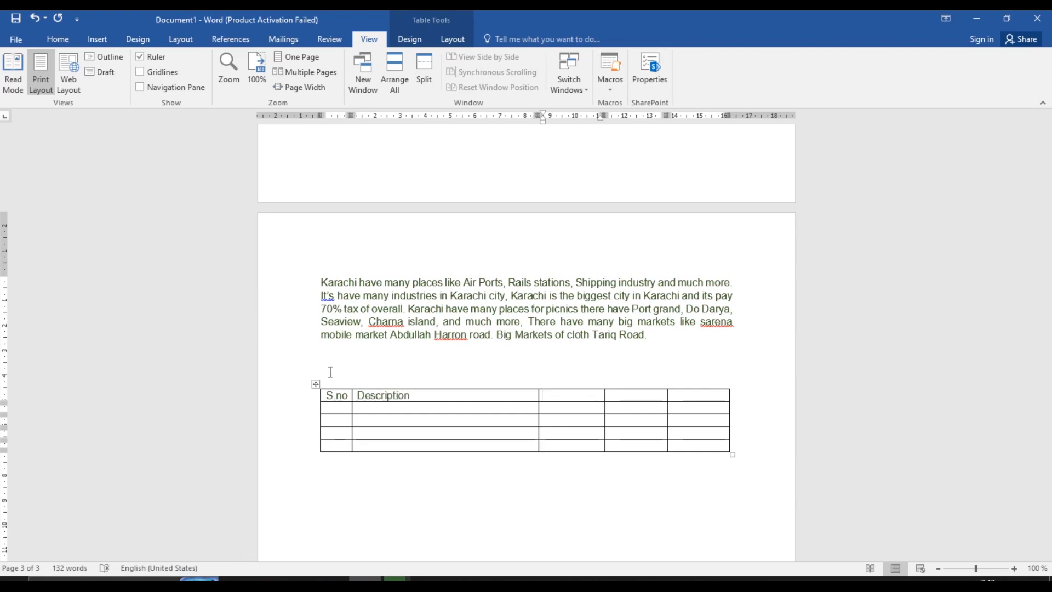
type("Time")
key("Tab")
type("Date")
key("Tab")
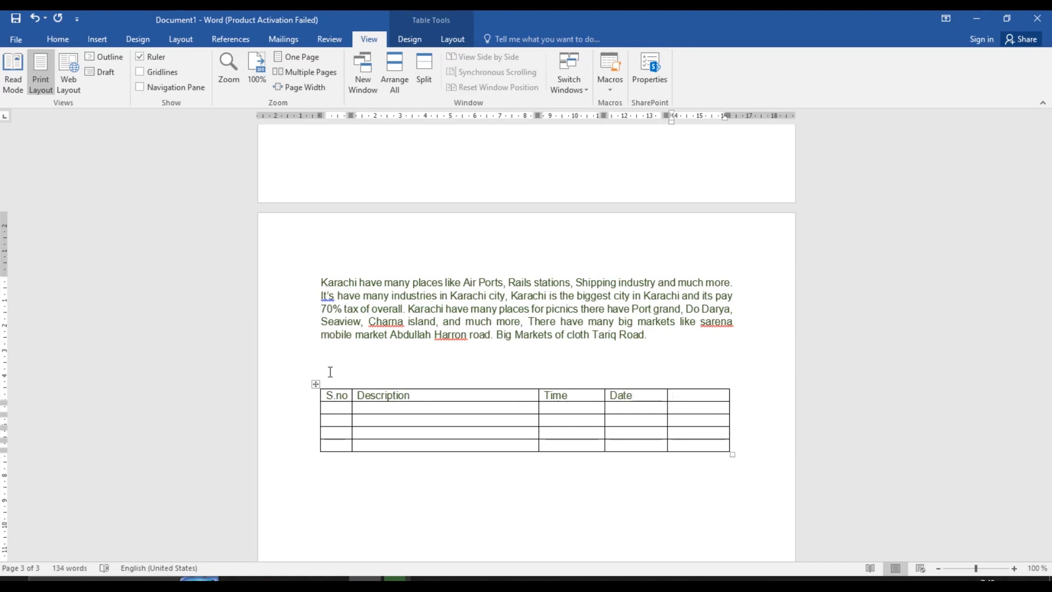
type("City")
Fill row 2 with 1, Pent, 12:30, 12.02.202, Hydrabad
left_click(342, 407)
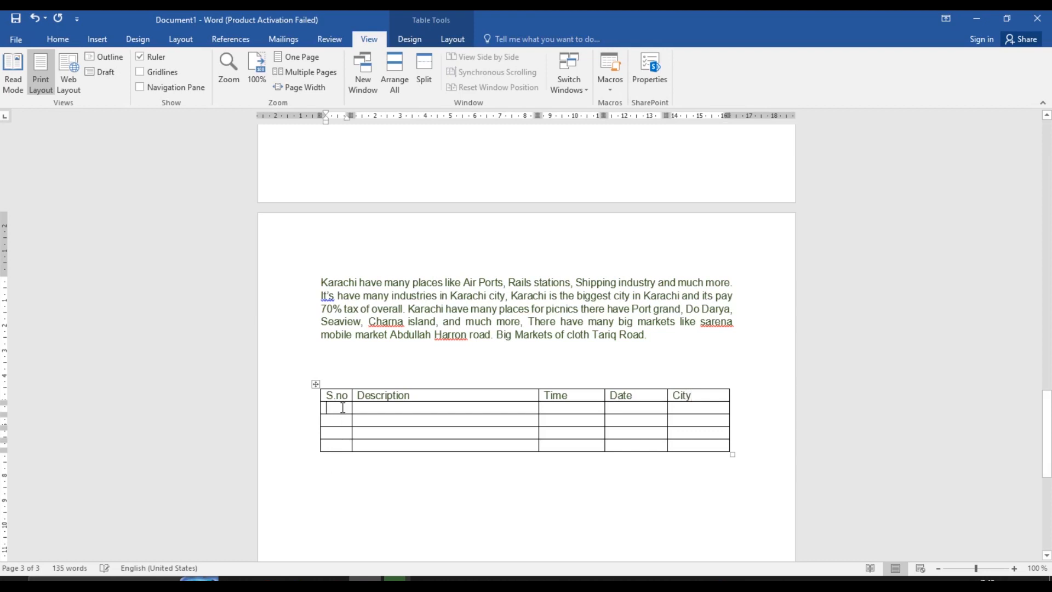
type("1")
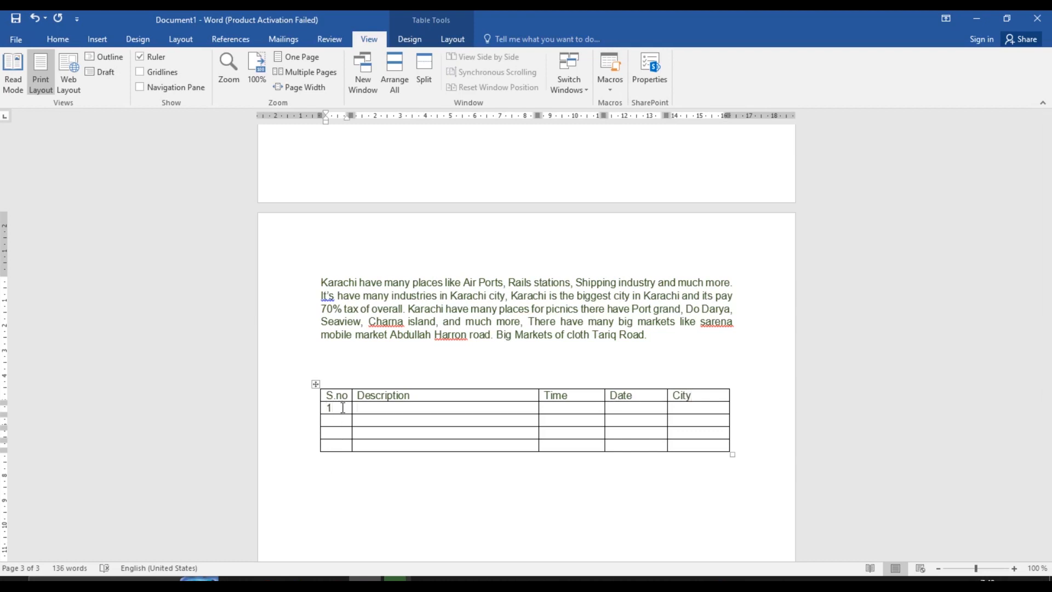
key("Tab")
type("Pe")
key("Tab")
type("12:30")
key("Tab")
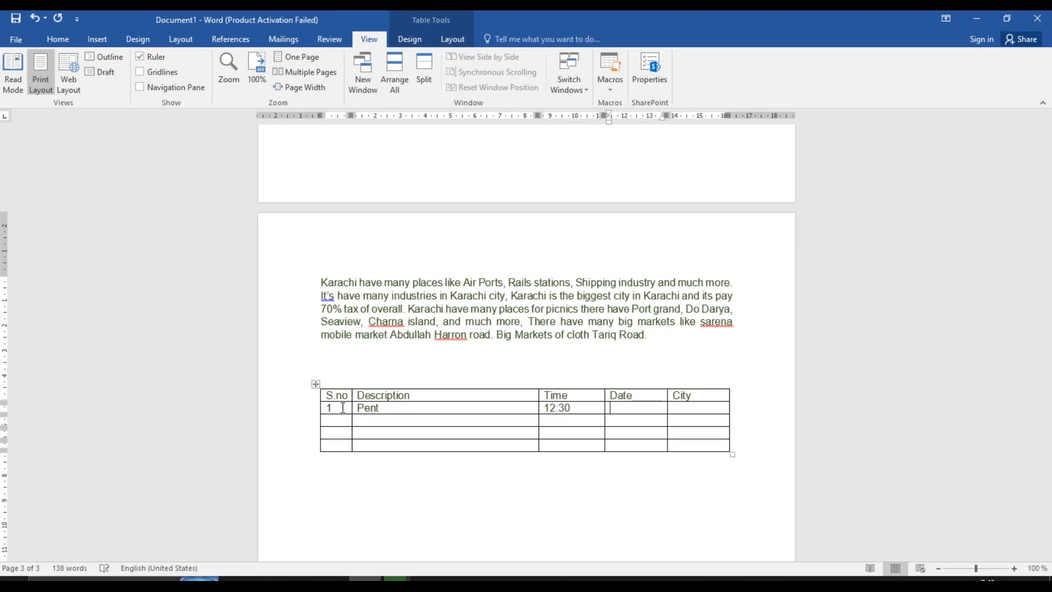
type("12.")
type("02.2")
type("0")
type("24")
key("BackSpace")
key("Tab")
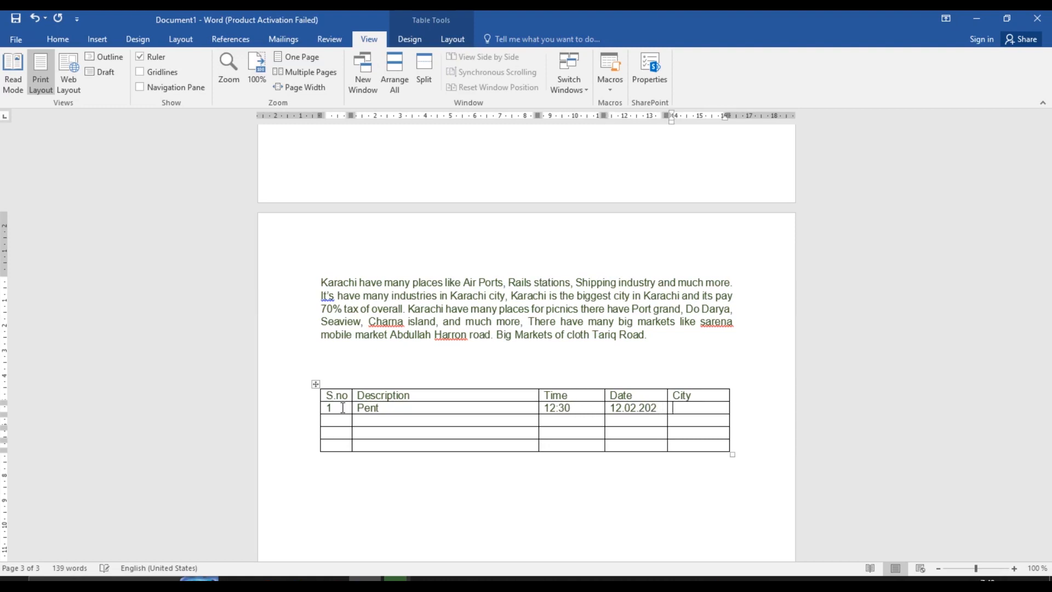
type("Hydrabad")
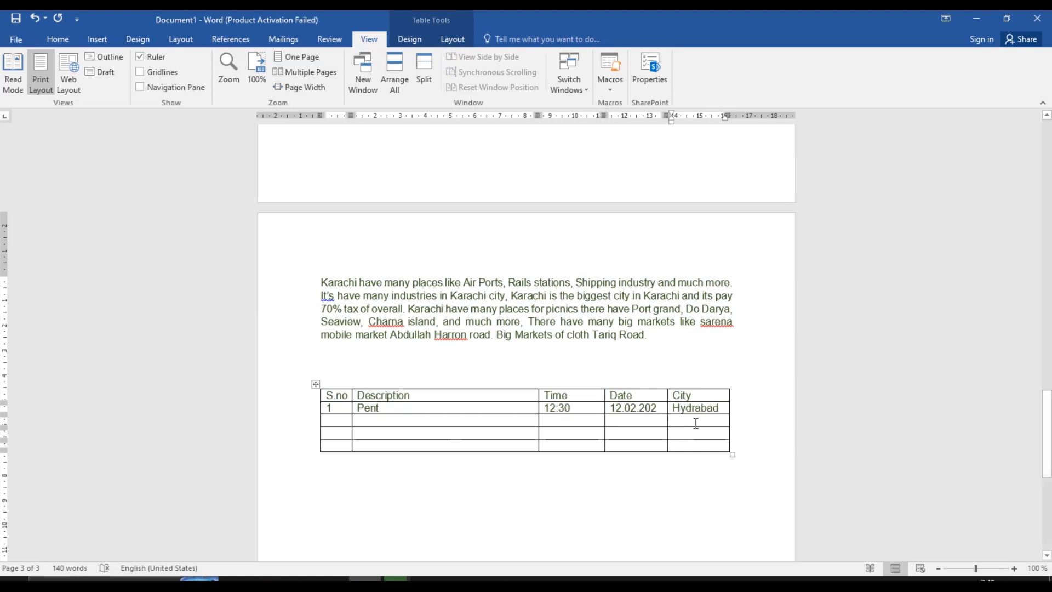
left_click(564, 422)
Insert the logo picture IMG-20220831-WA0015 from the Pictures folder on the empty line below the table
left_click(100, 38)
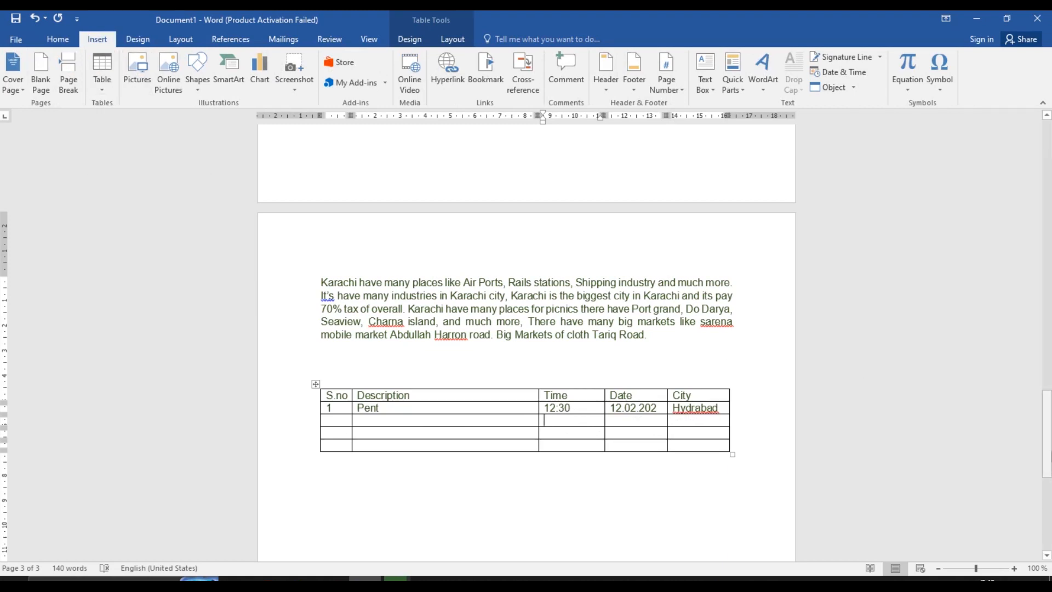
left_click_drag(1046, 432, 1046, 485)
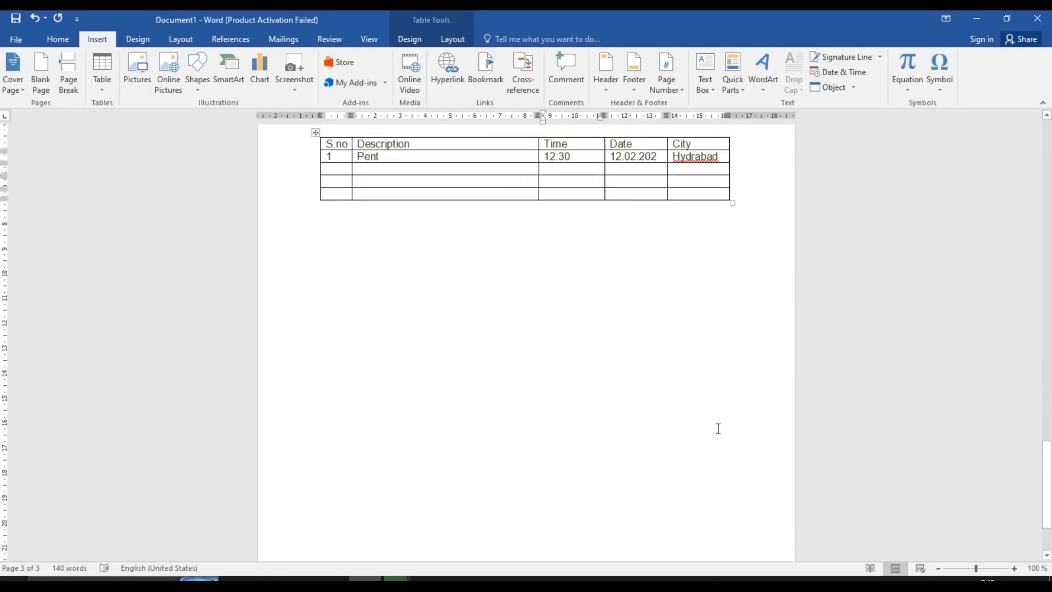
left_click(355, 234)
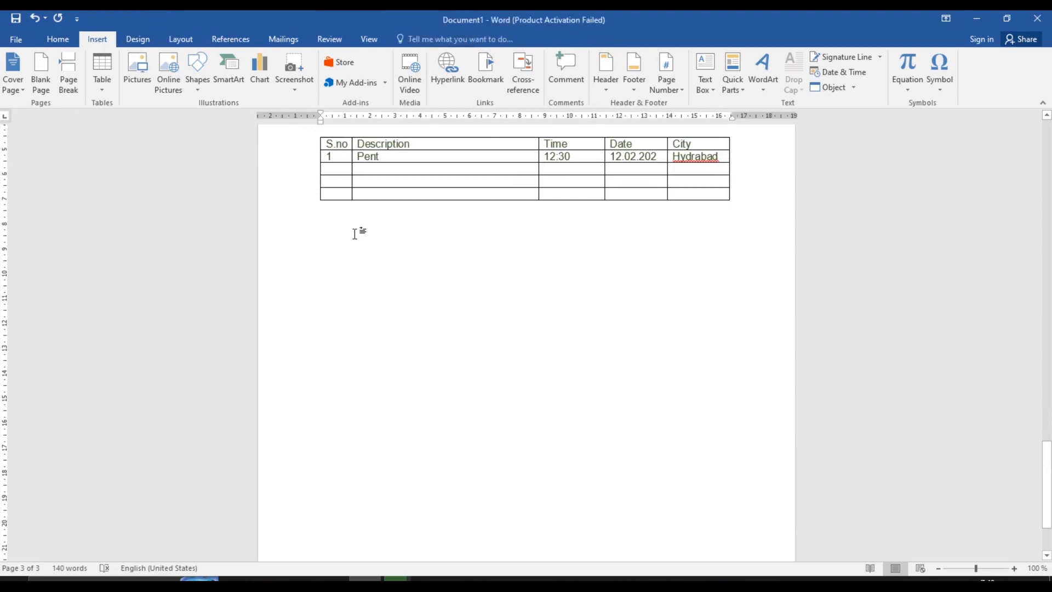
left_click(143, 88)
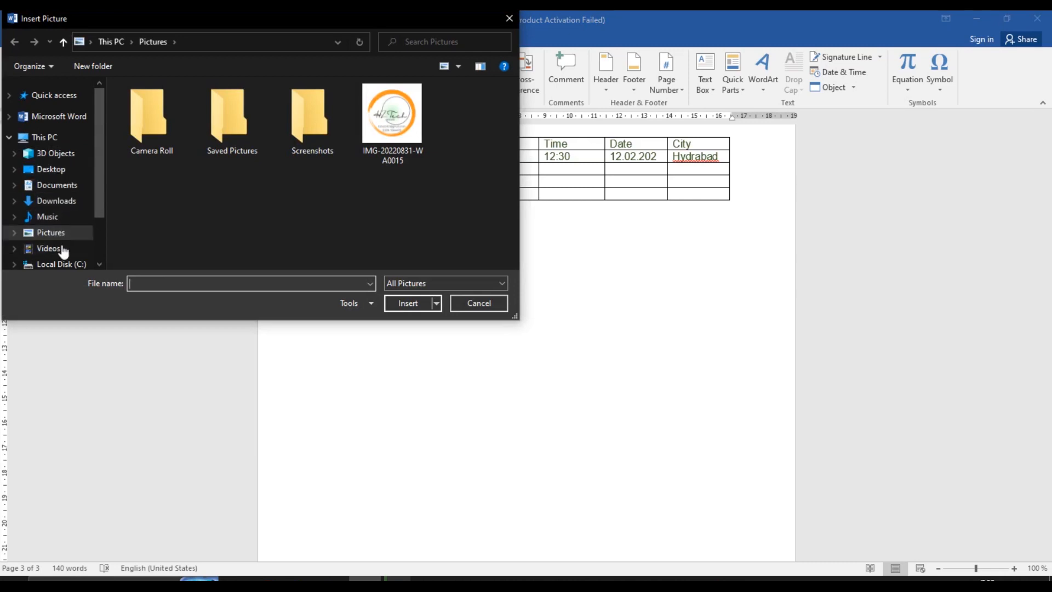
double_click(381, 117)
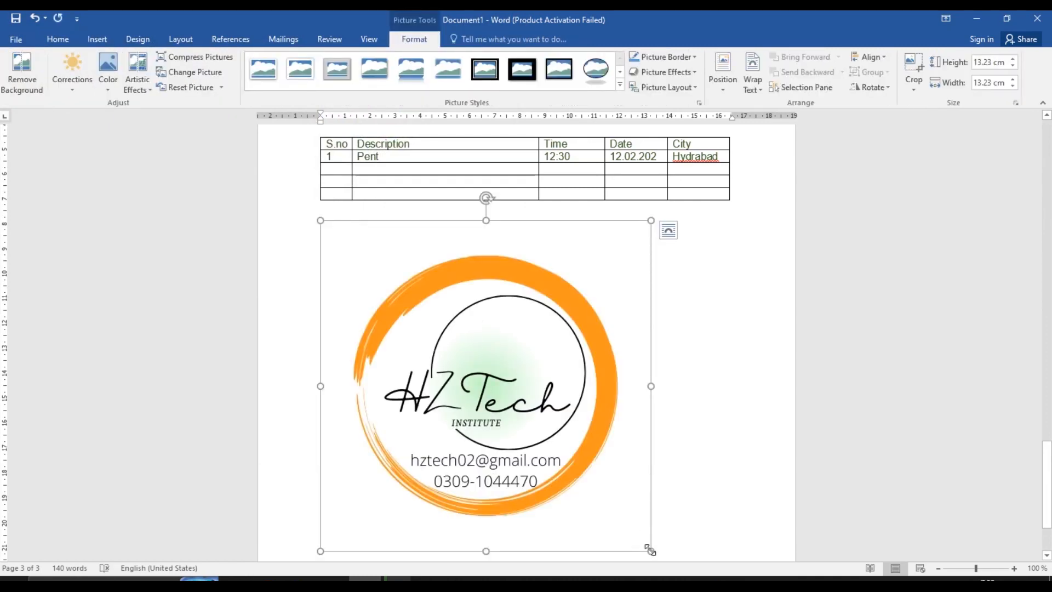
Resize the logo to 6.67 × 6.85 cm with its sizing handles
left_click_drag(650, 550, 566, 467)
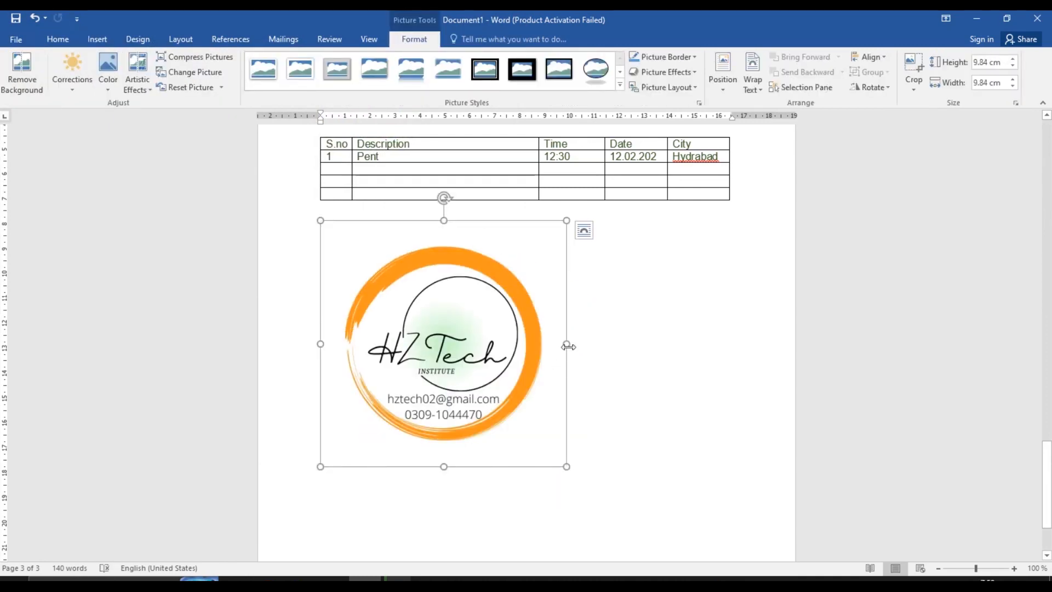
left_click_drag(567, 345, 492, 356)
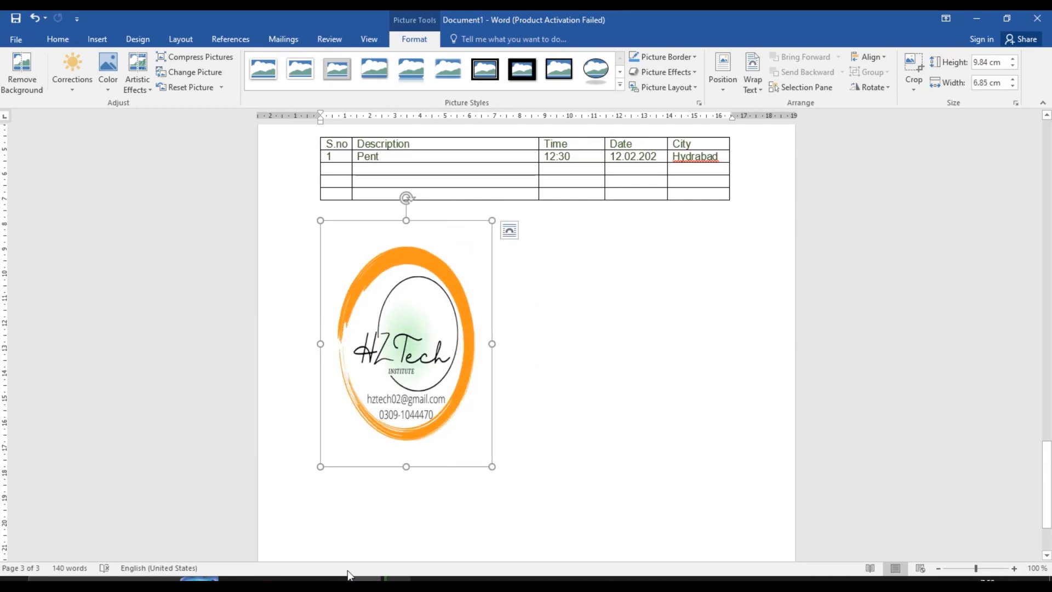
left_click_drag(407, 465, 416, 387)
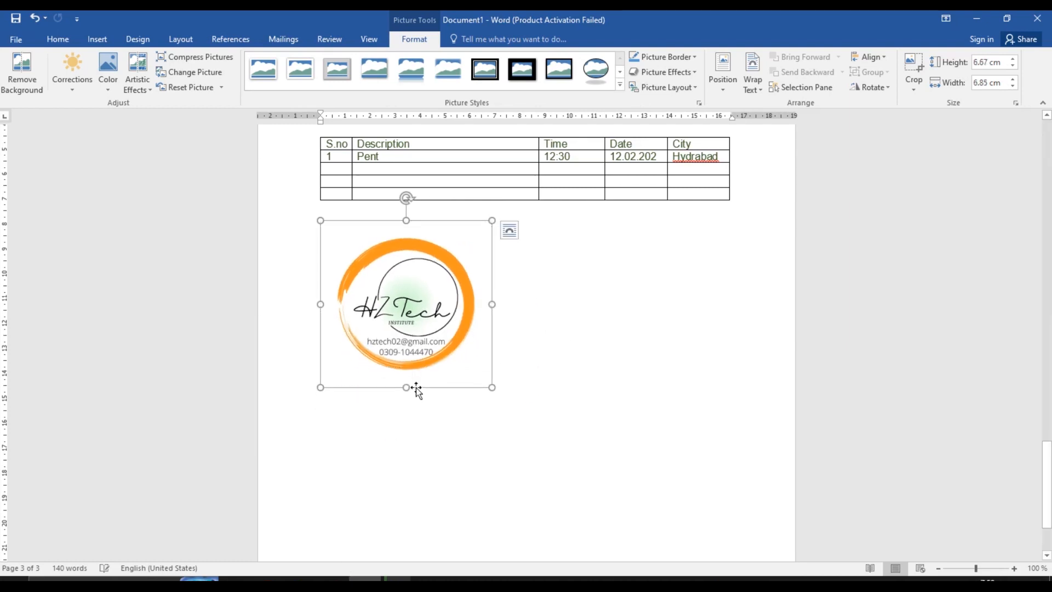
left_click_drag(406, 301, 460, 369)
mouse_move(409, 324)
left_mouse_down()
mouse_move(606, 387)
mouse_move(368, 295)
mouse_move(403, 309)
left_mouse_up()
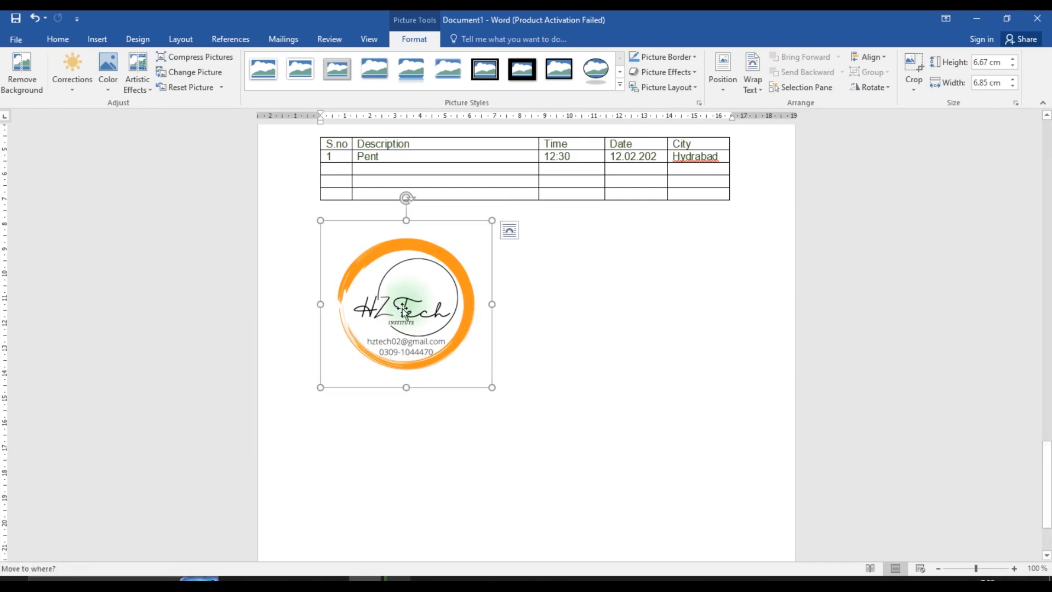
Set the logo's text wrapping to Square and move it slightly lower beneath the table
right_click(403, 309)
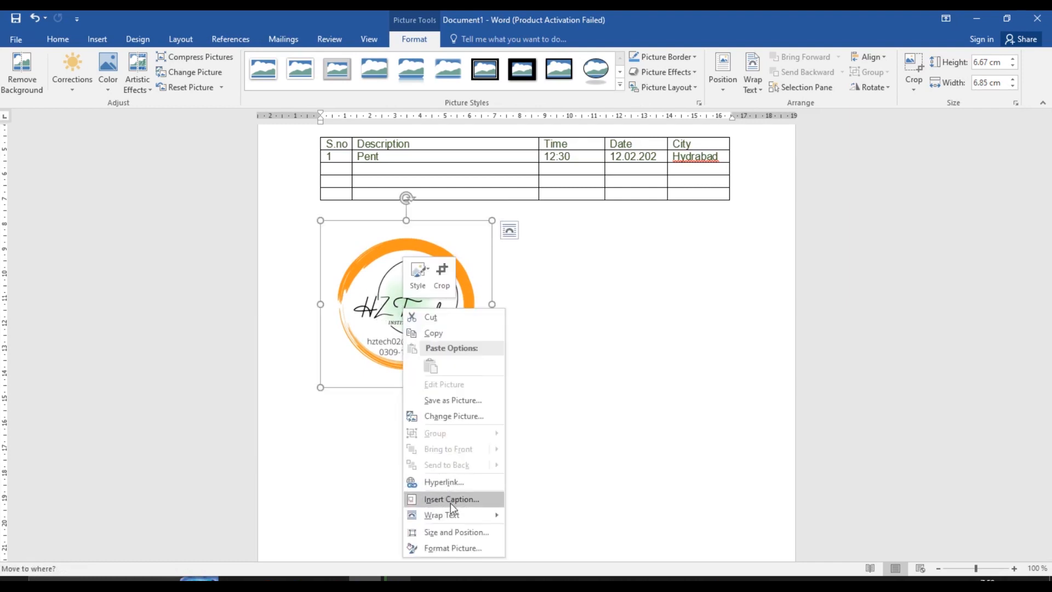
mouse_move(463, 515)
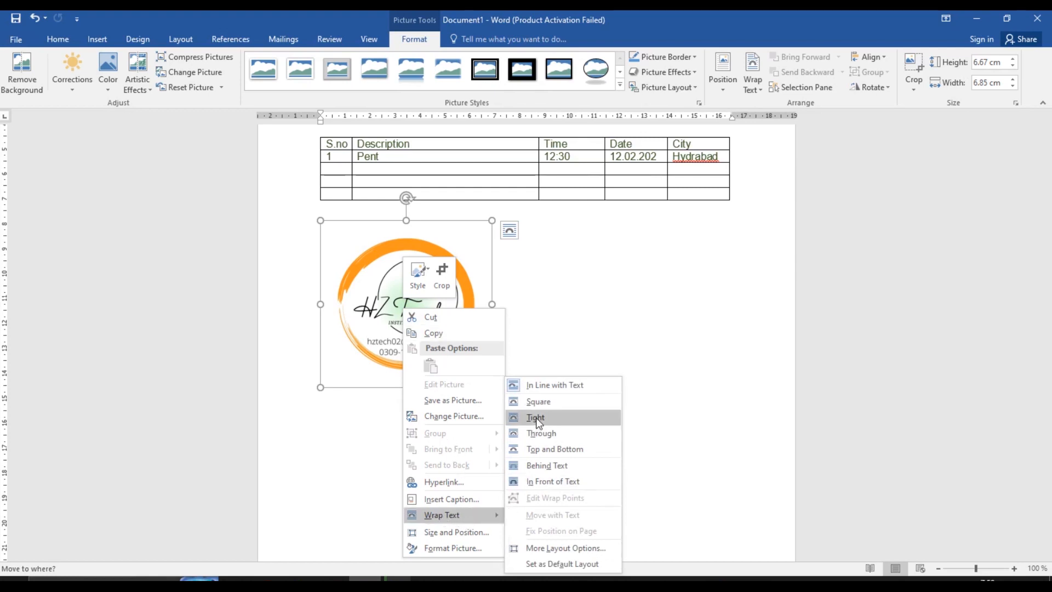
left_click(542, 405)
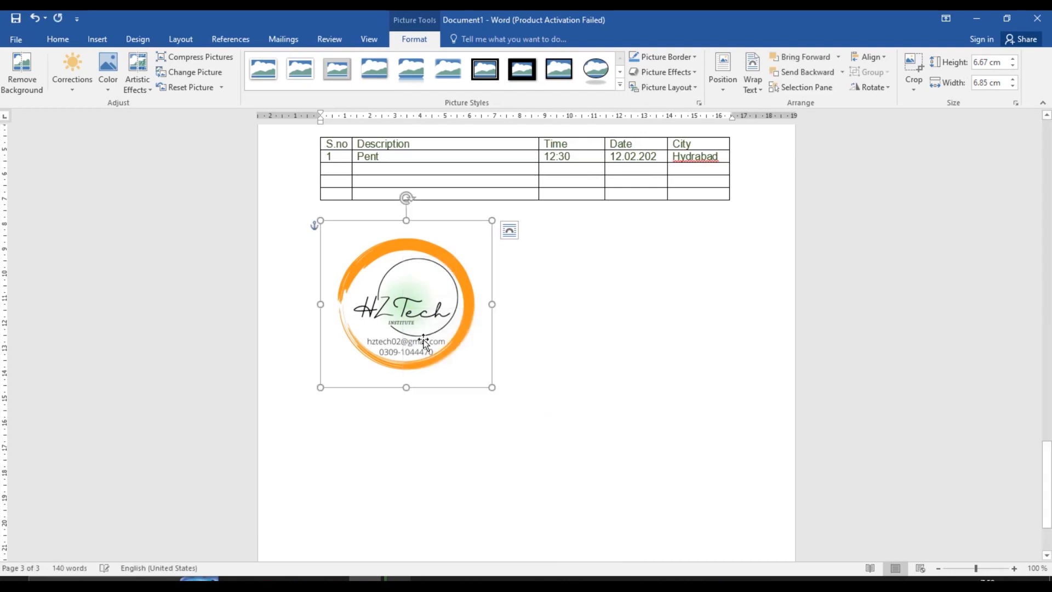
mouse_move(405, 313)
left_mouse_down()
mouse_move(627, 331)
mouse_move(698, 366)
mouse_move(598, 395)
mouse_move(565, 390)
mouse_move(693, 365)
mouse_move(567, 361)
mouse_move(505, 416)
mouse_move(410, 362)
mouse_move(396, 329)
left_mouse_up()
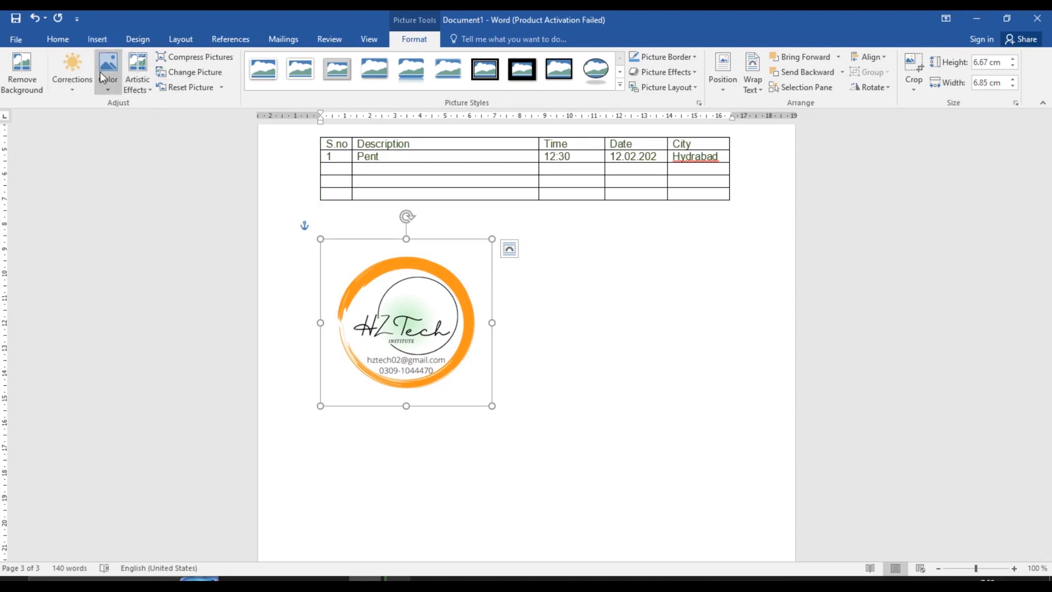
Try Remove Background, discard all changes, then show the Corrections presets
left_click(28, 86)
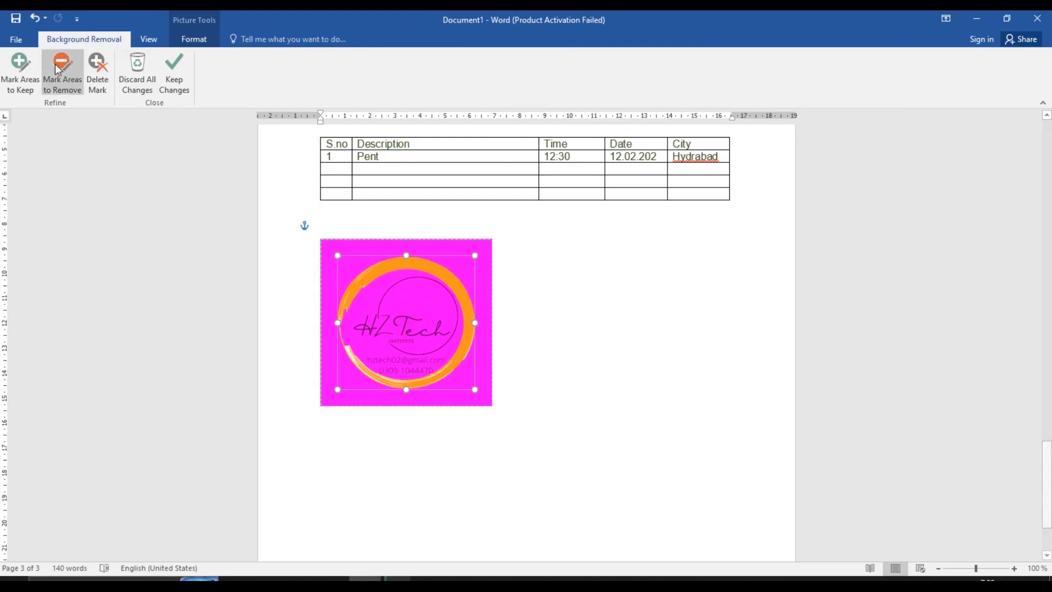
left_click(153, 88)
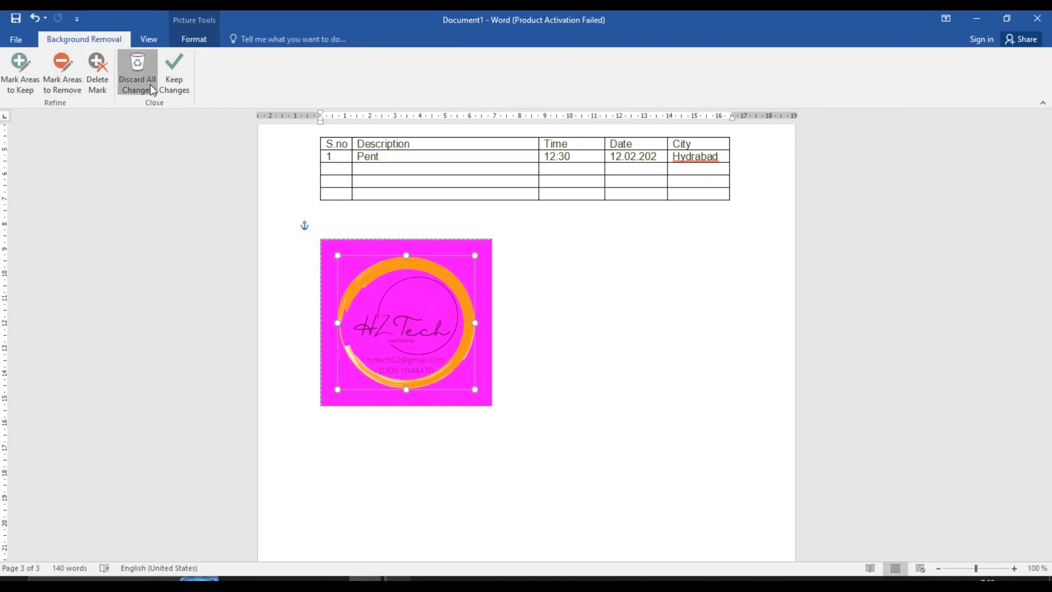
left_click(82, 88)
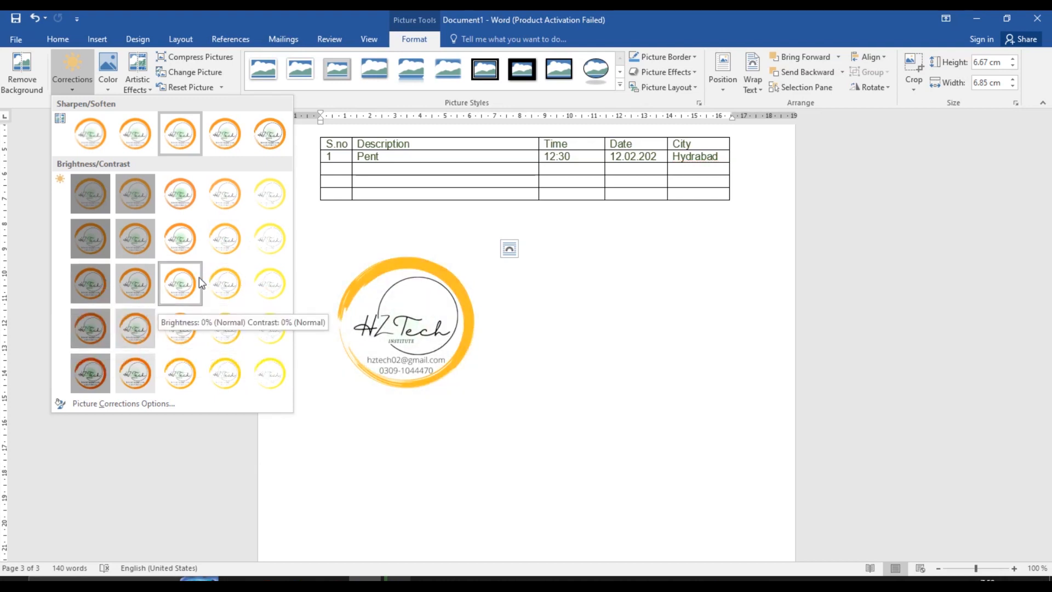
Preview the Color and Artistic Effects galleries, then open Compress Pictures for the logo
left_click(109, 81)
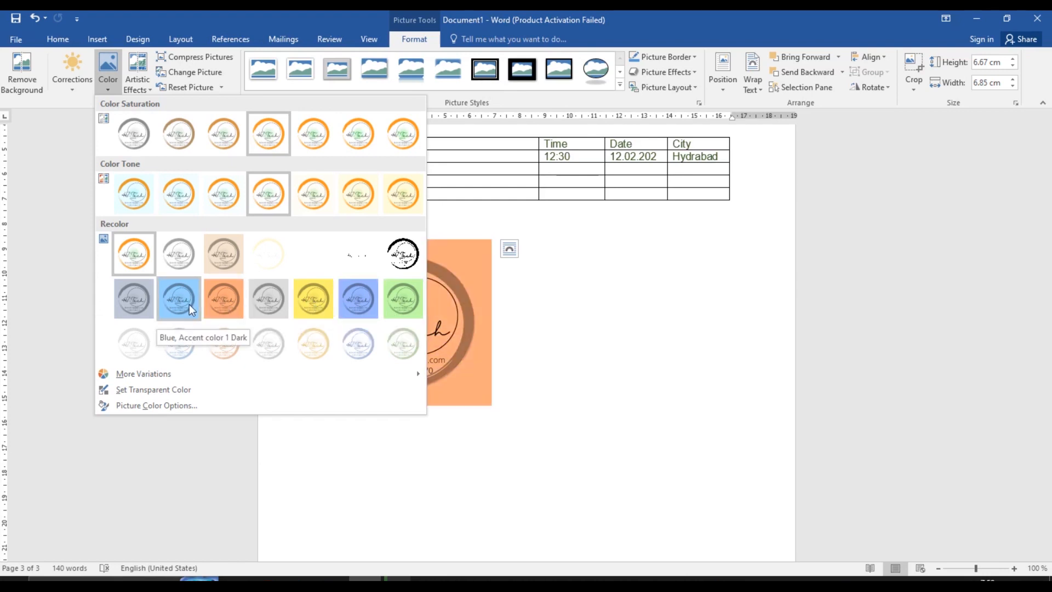
left_click(139, 78)
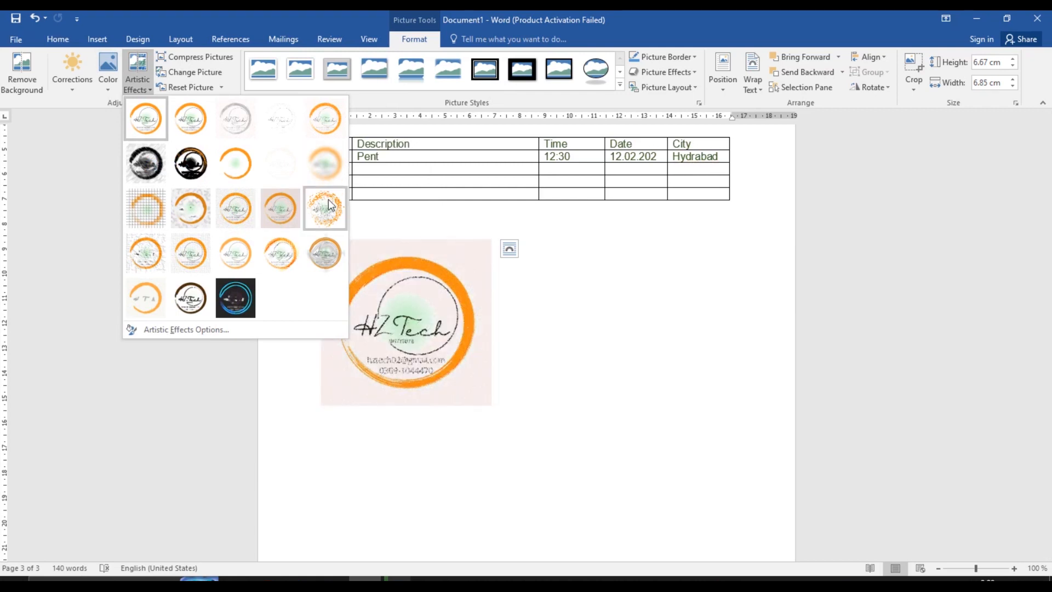
left_click(212, 63)
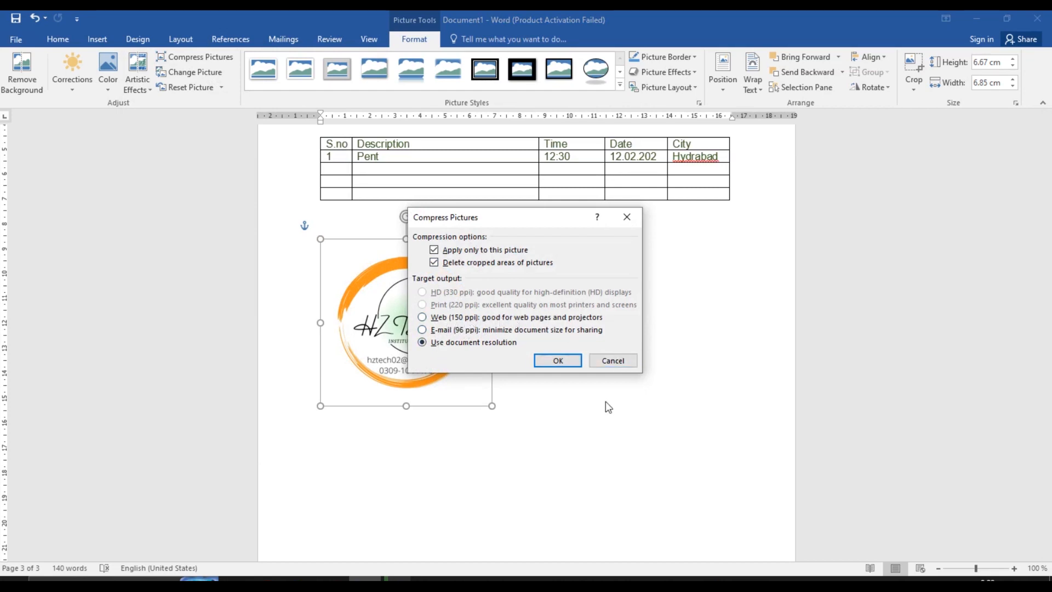
Cancel Compress Pictures, then try Change Picture from a file and cancel it
left_click(612, 361)
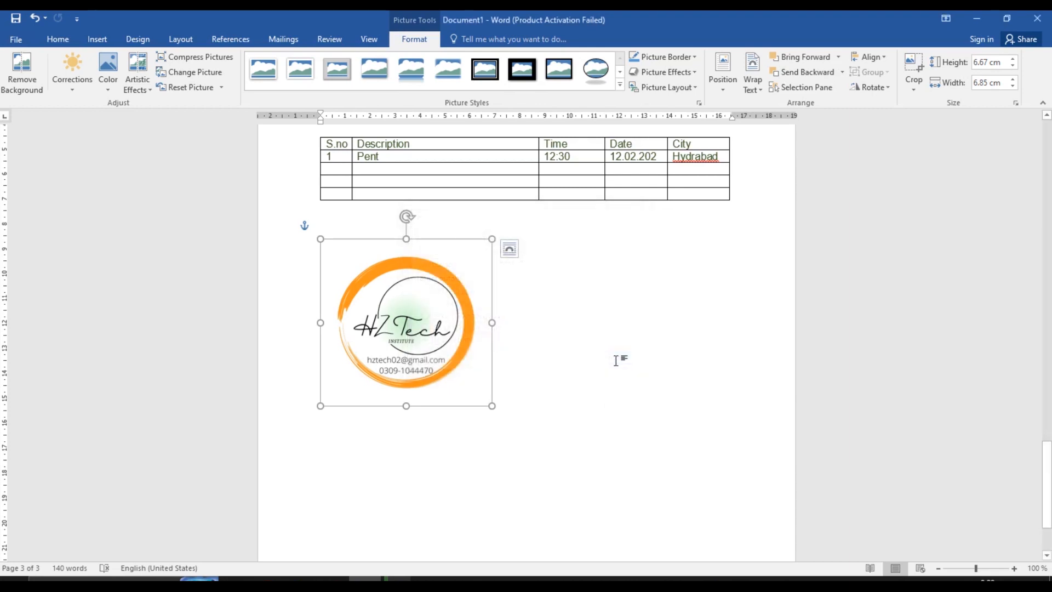
left_click(206, 70)
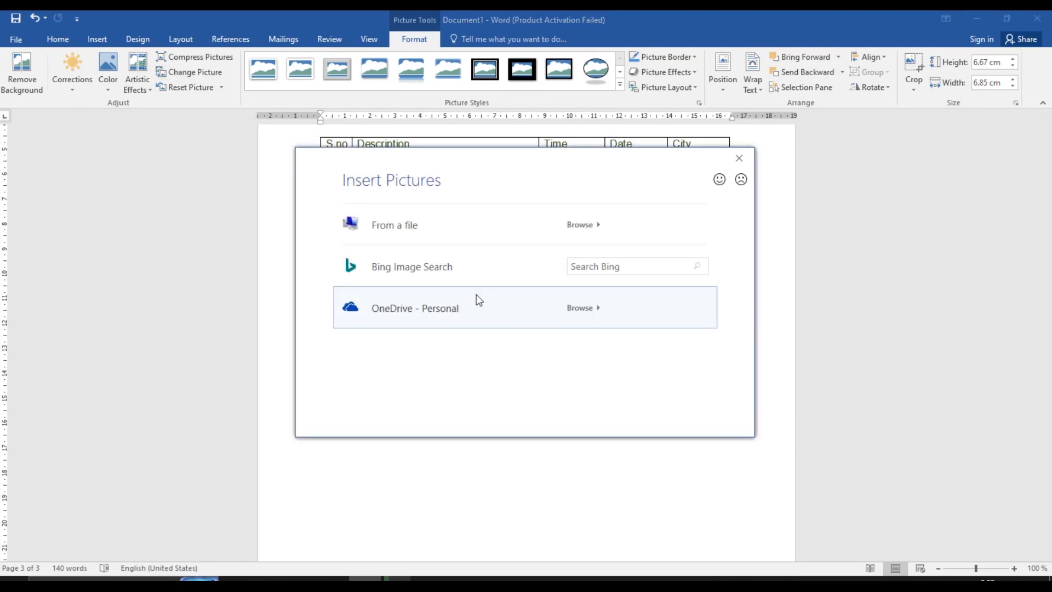
left_click(453, 237)
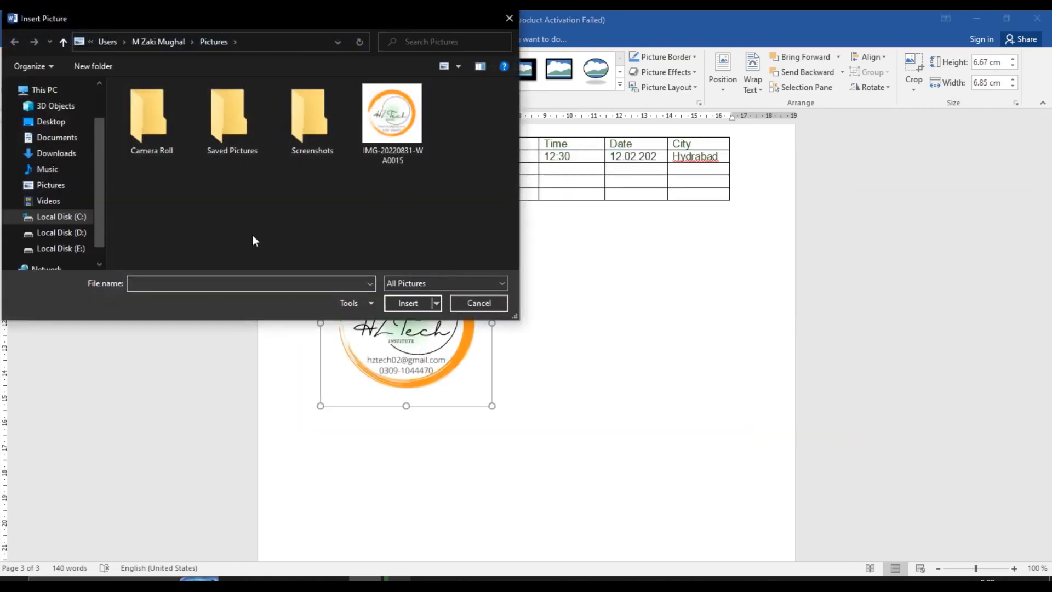
left_click(494, 302)
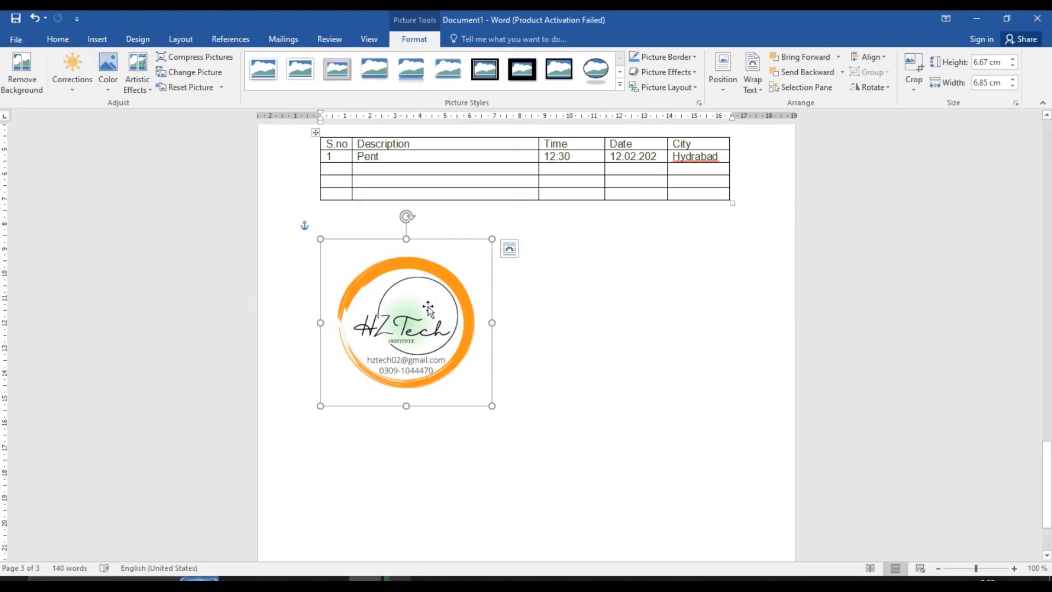
Apply a desaturated colour preset to the logo, then Reset Picture to restore its orange colours
left_click(113, 83)
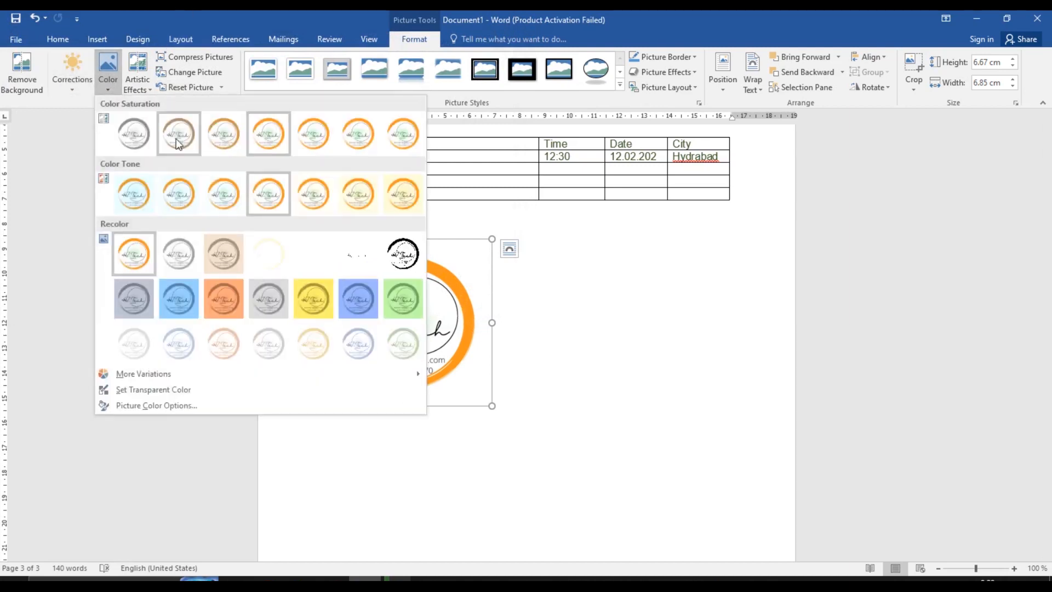
left_click(193, 150)
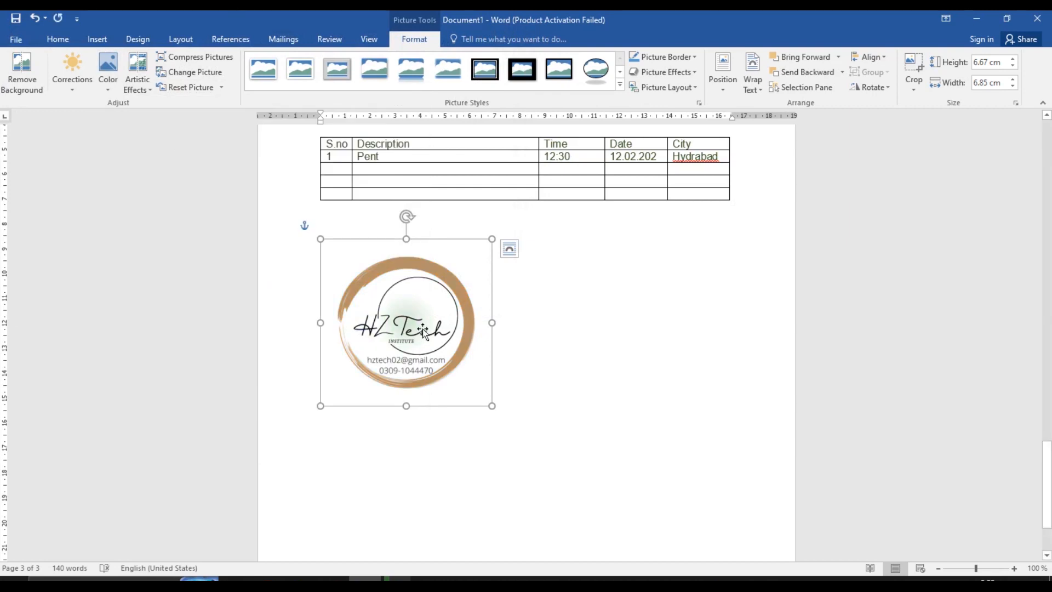
left_click(203, 88)
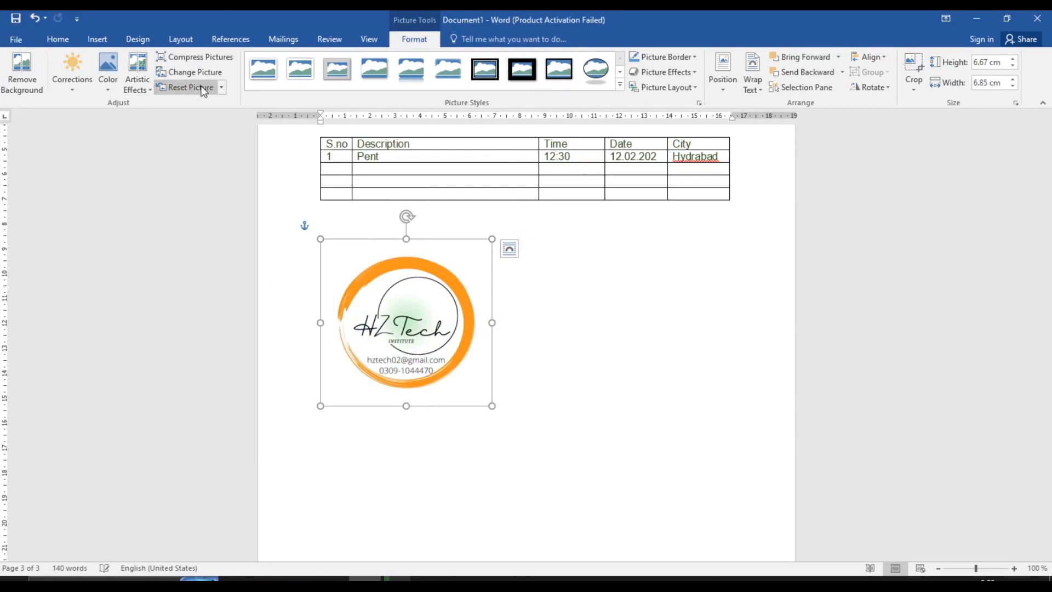
left_click(296, 71)
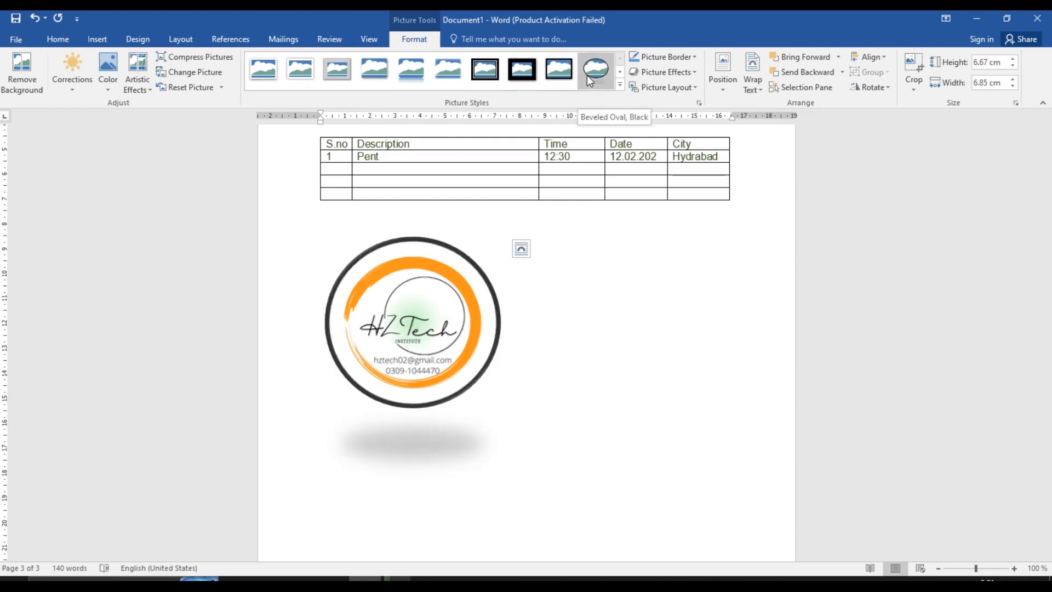
left_click(585, 298)
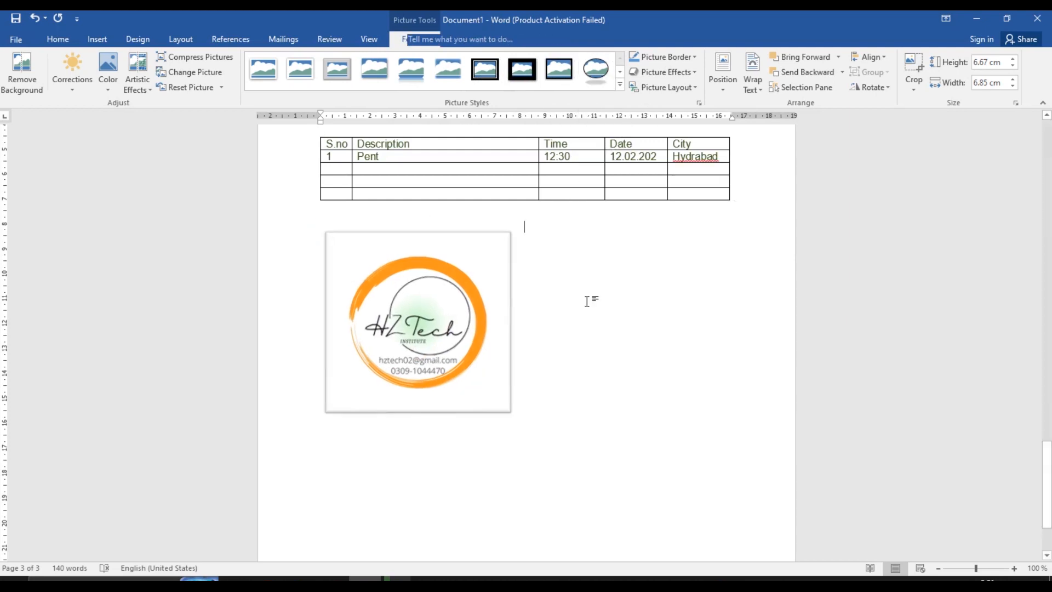
left_click(415, 266)
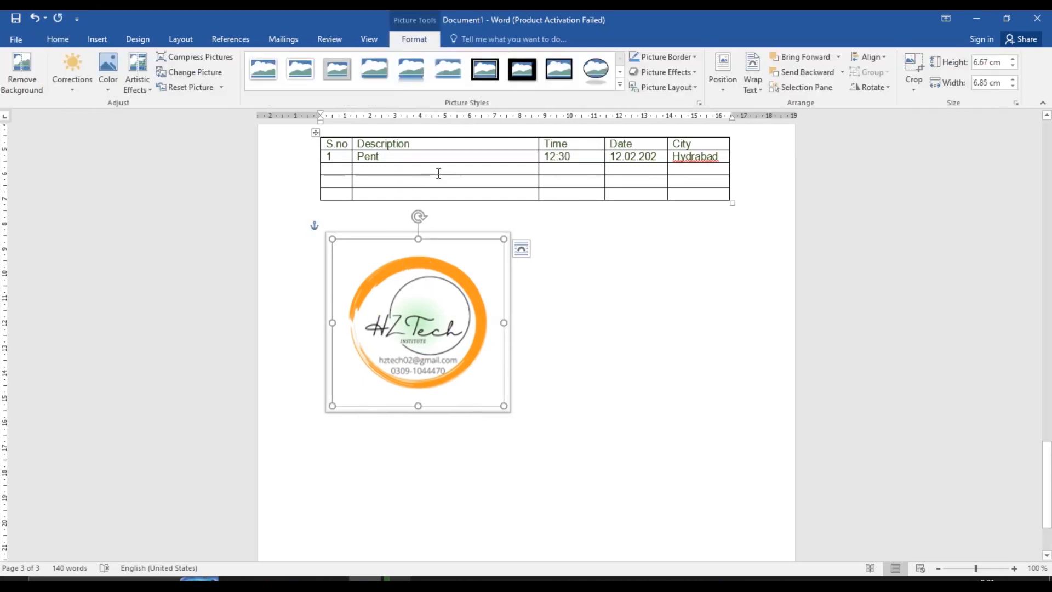
left_click(558, 68)
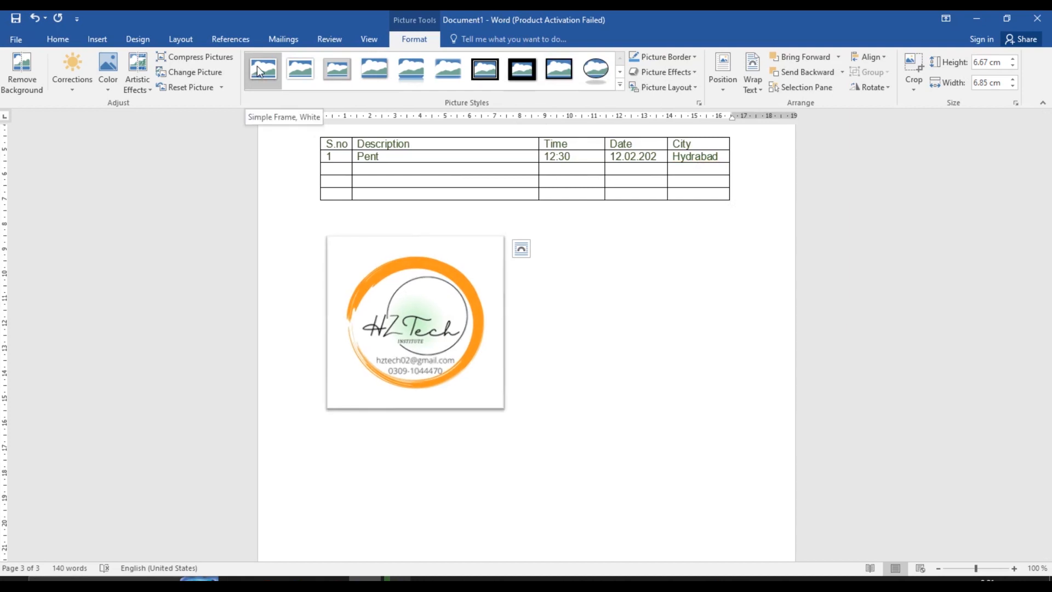
left_click(260, 72)
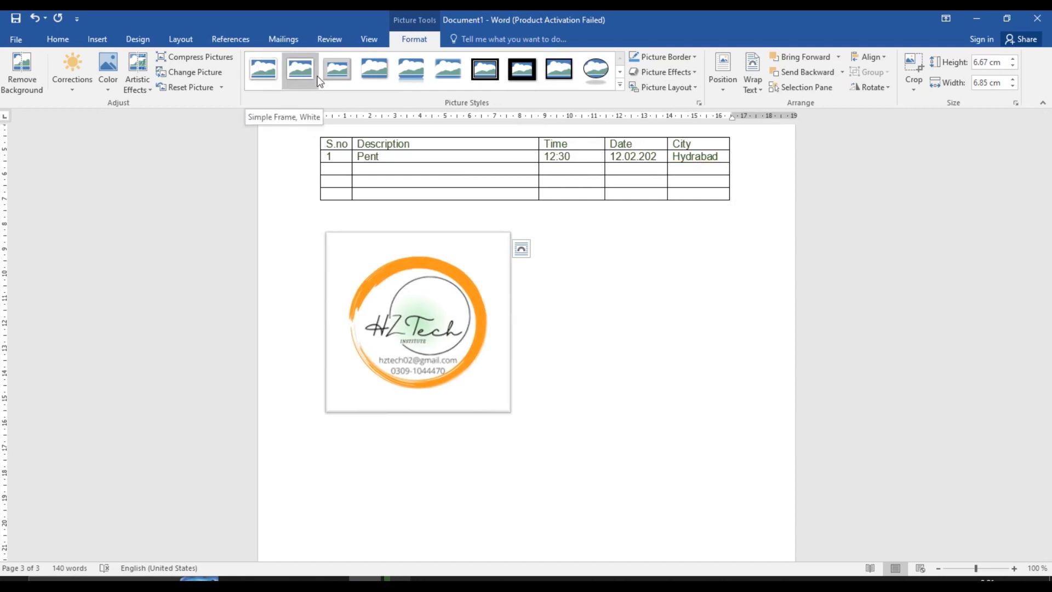
left_click(196, 87)
left_click(604, 291)
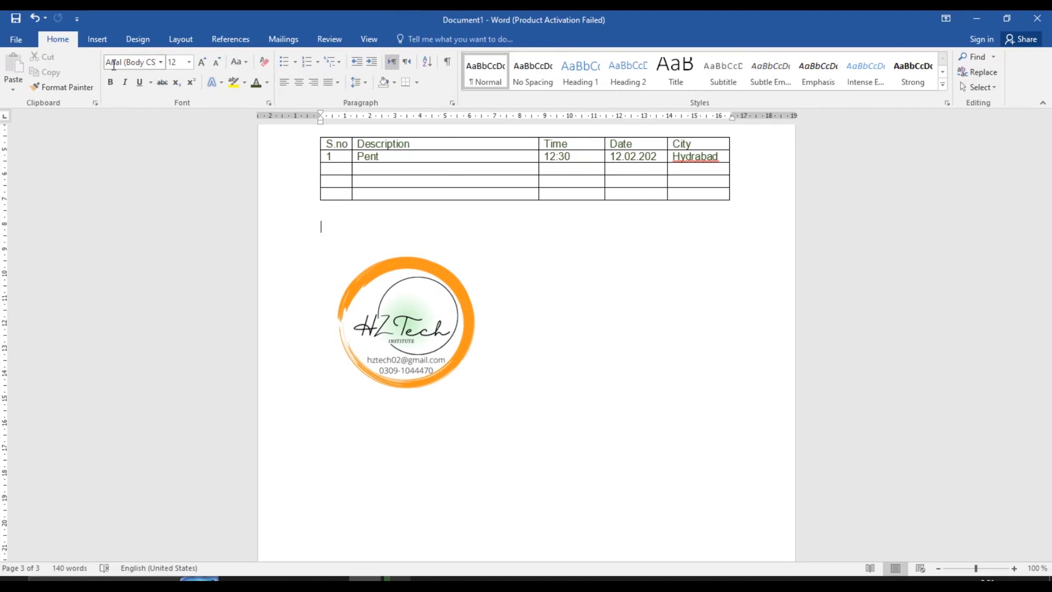
Open Online Pictures from the Insert tab's Illustrations group
left_click(140, 36)
left_click(99, 39)
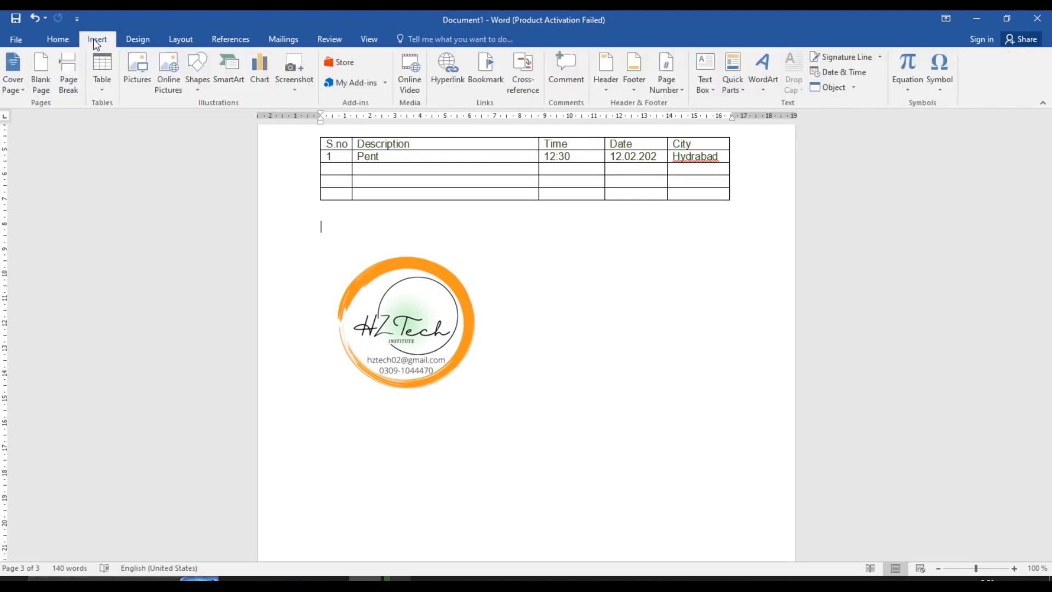
left_click(174, 90)
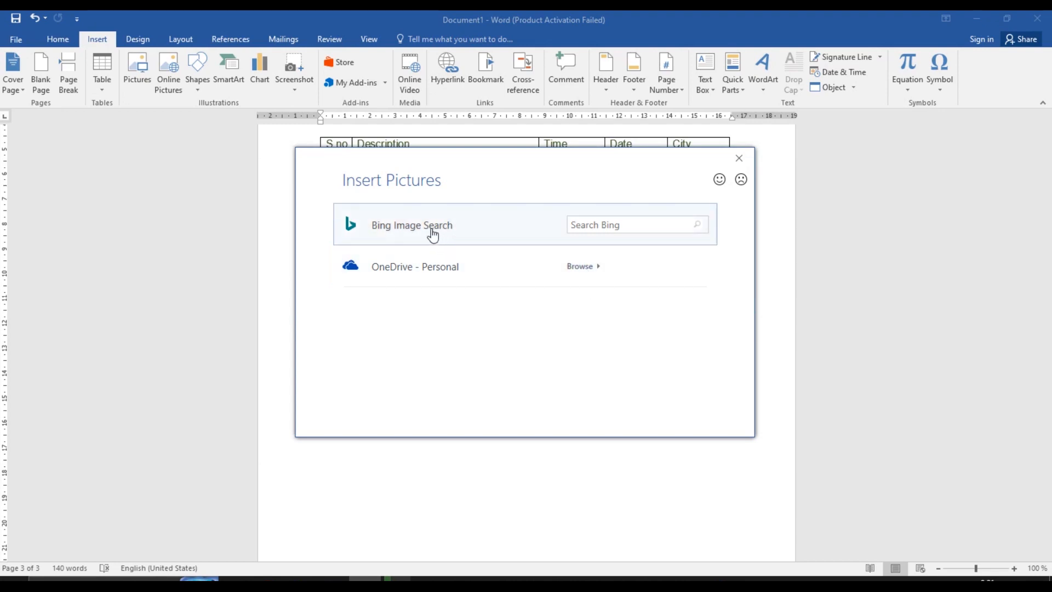
Search Bing Images for 'Ms Word' and insert the first Word logo result beside the orange logo
left_click(616, 226)
type("Ms Word")
left_click(700, 229)
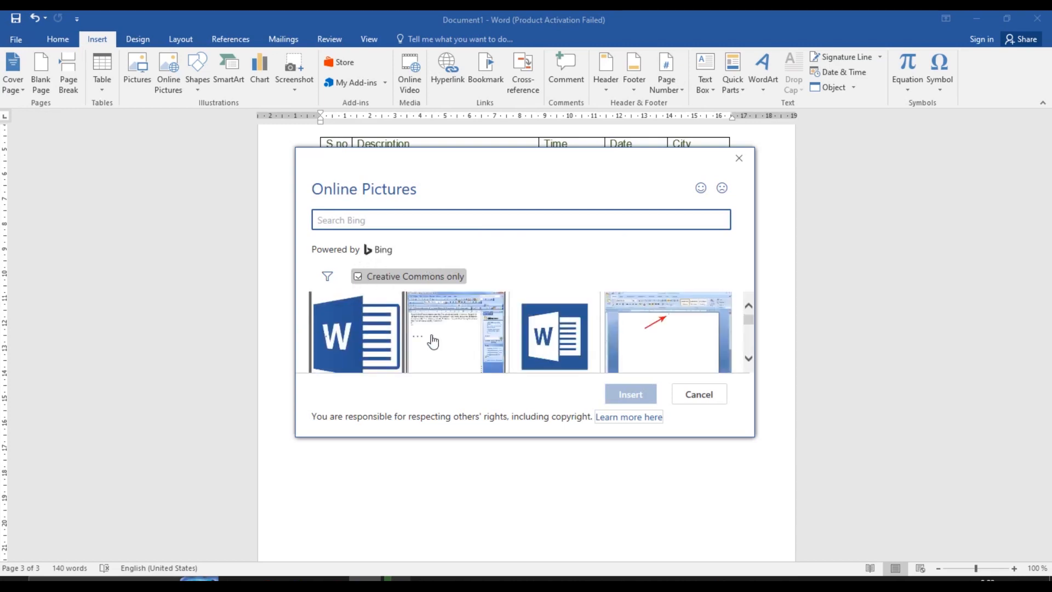
left_click(383, 340)
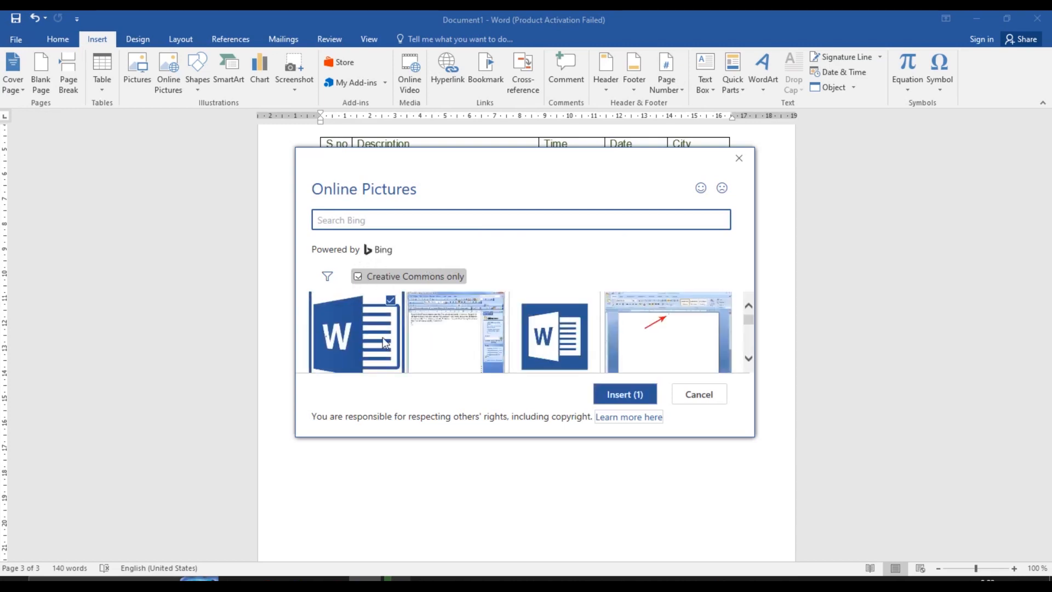
left_click(632, 403)
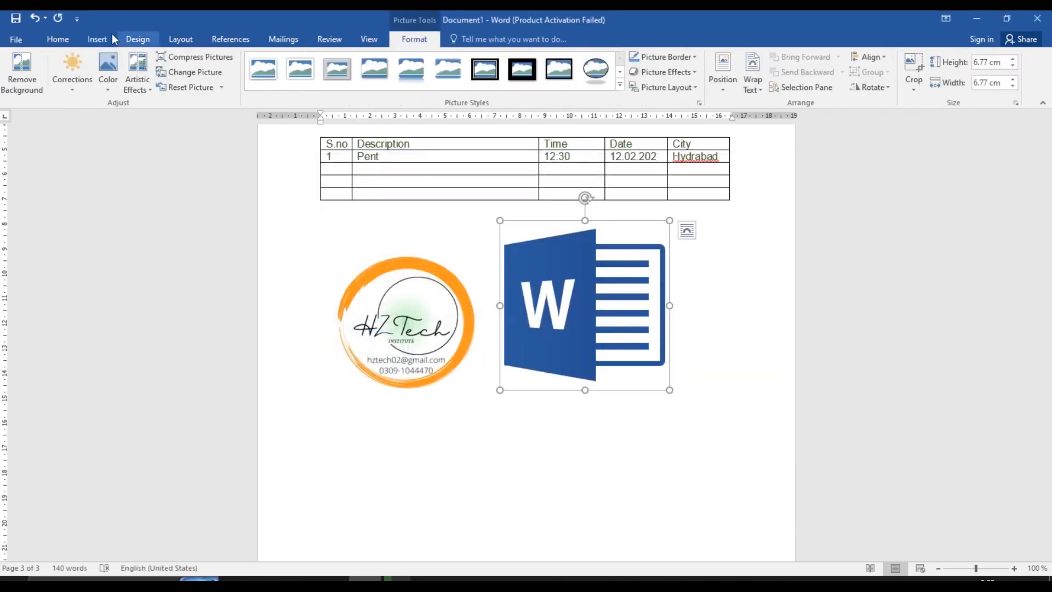
Draw a small blue Right Arrow shape just before Pent in the Description column
left_click(98, 39)
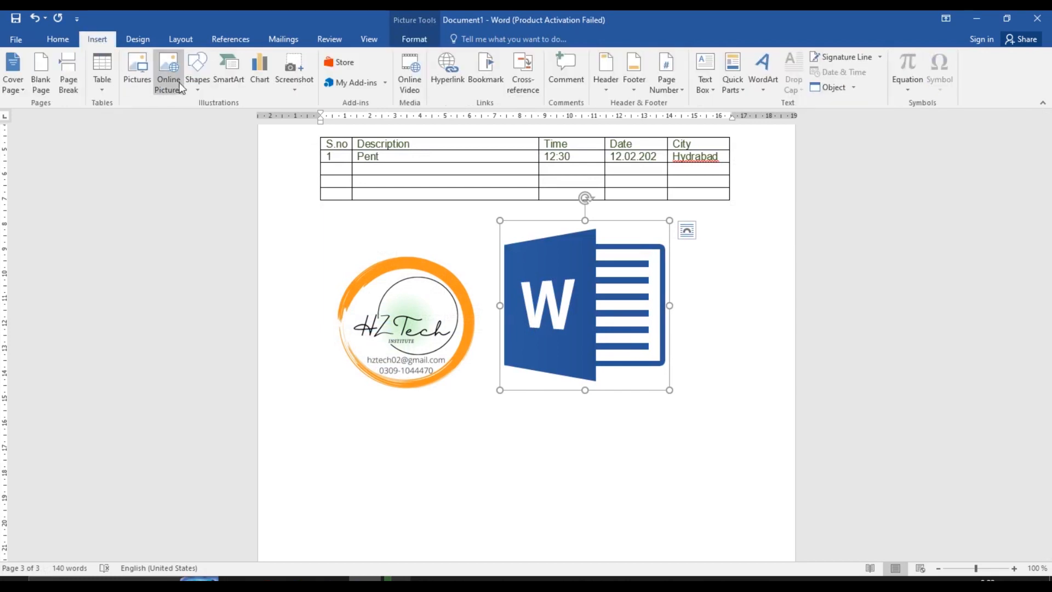
left_click(196, 87)
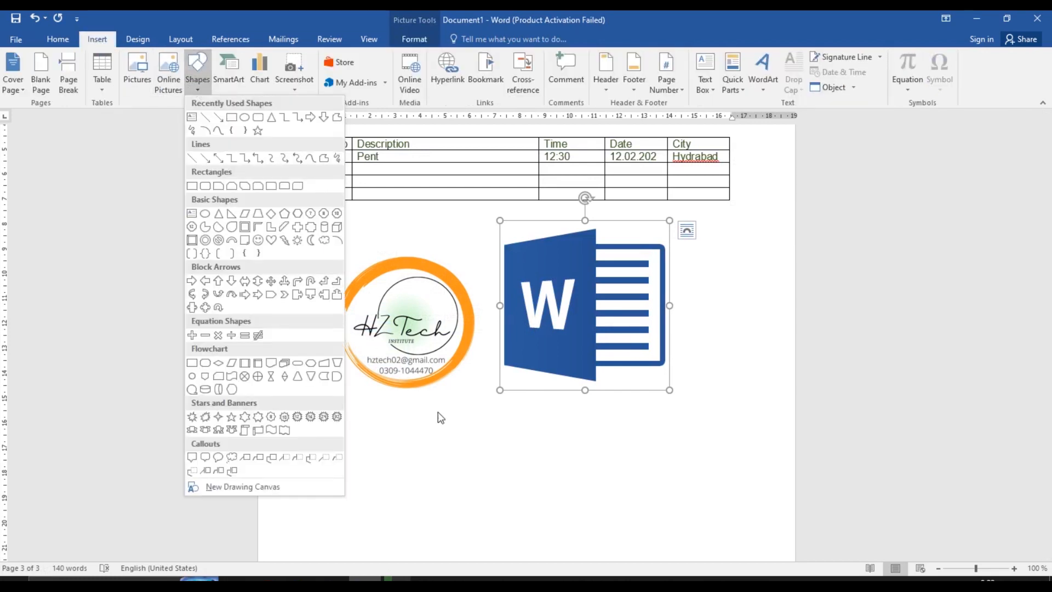
left_click(447, 469)
left_click_drag(1050, 453, 1050, 428)
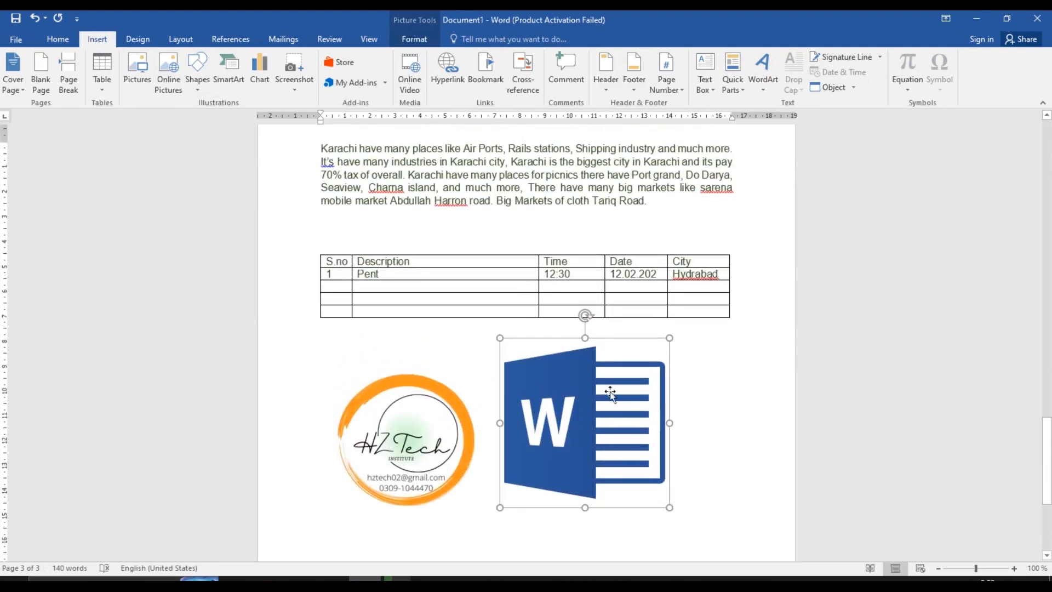
left_click(360, 273)
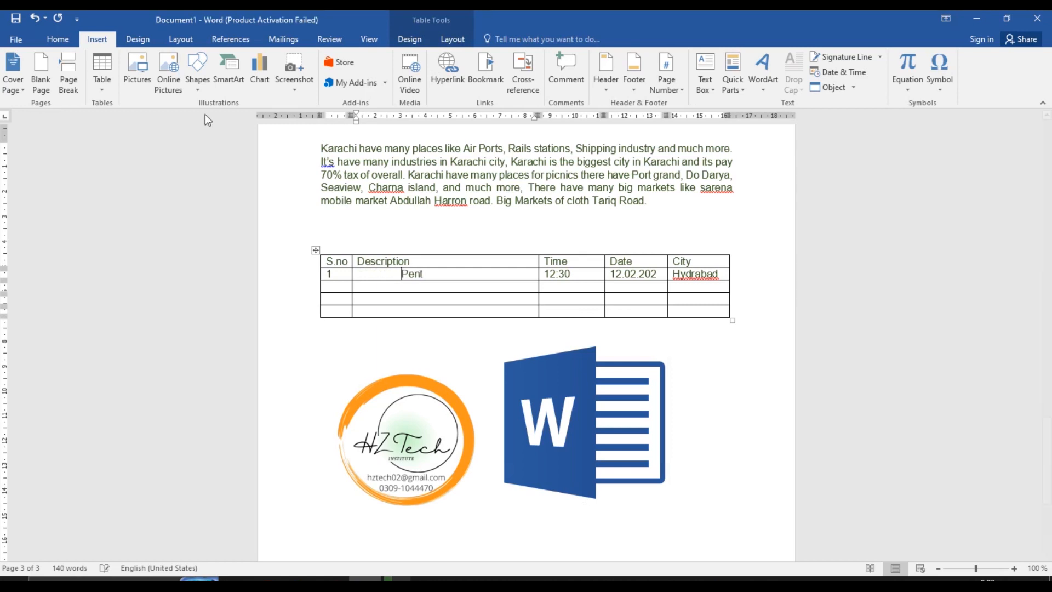
left_click(202, 90)
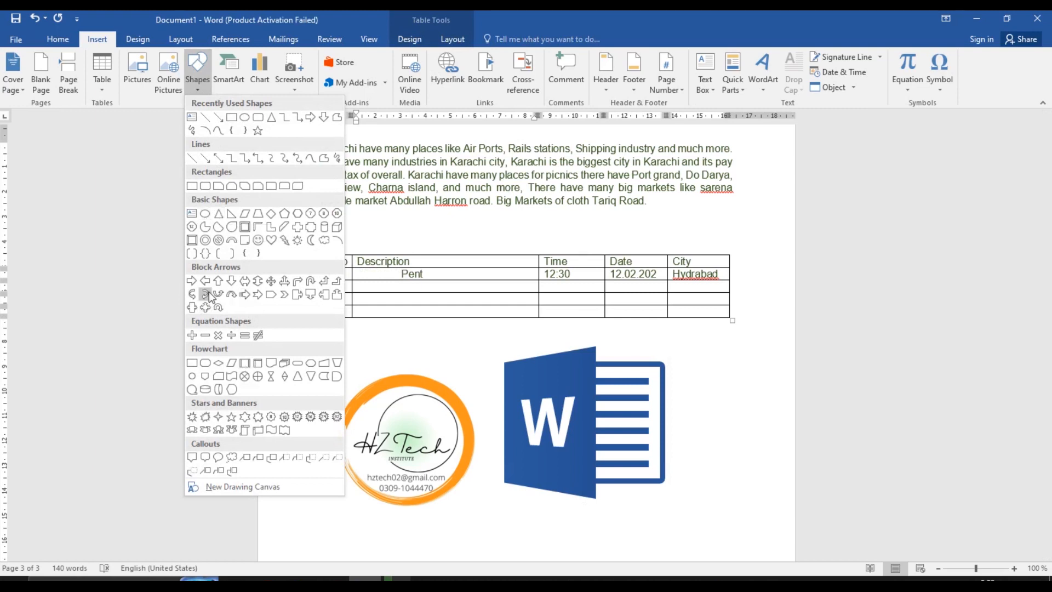
left_click(192, 281)
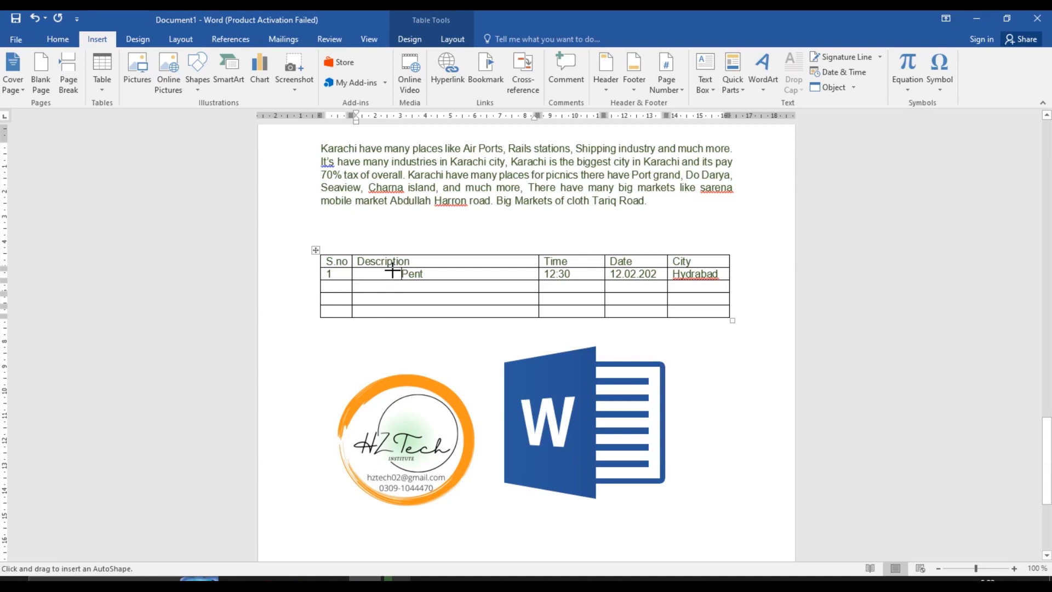
mouse_move(392, 270)
left_mouse_down()
mouse_move(408, 278)
mouse_move(377, 275)
left_mouse_up()
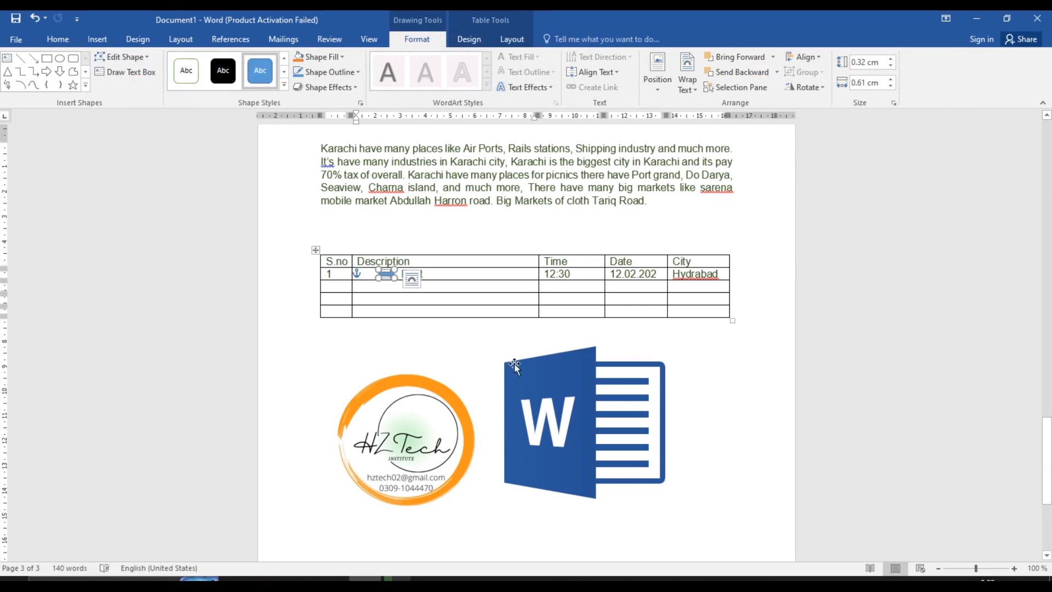
left_click(472, 359)
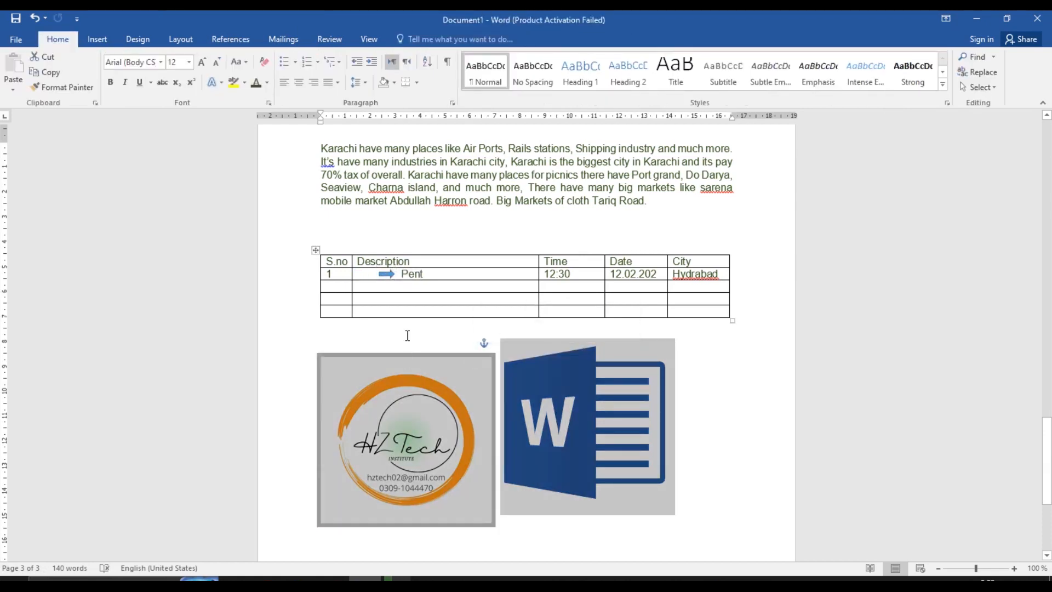
Deselect the pictures, scroll down, and select the Word logo picture
left_click(407, 335)
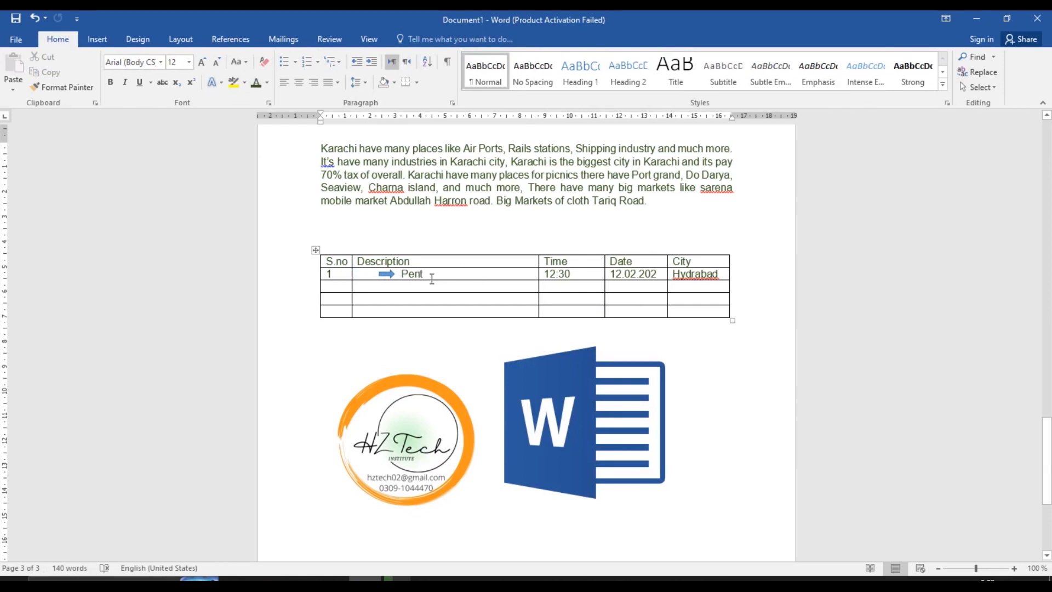
left_click_drag(1047, 466, 1047, 516)
left_click(548, 238)
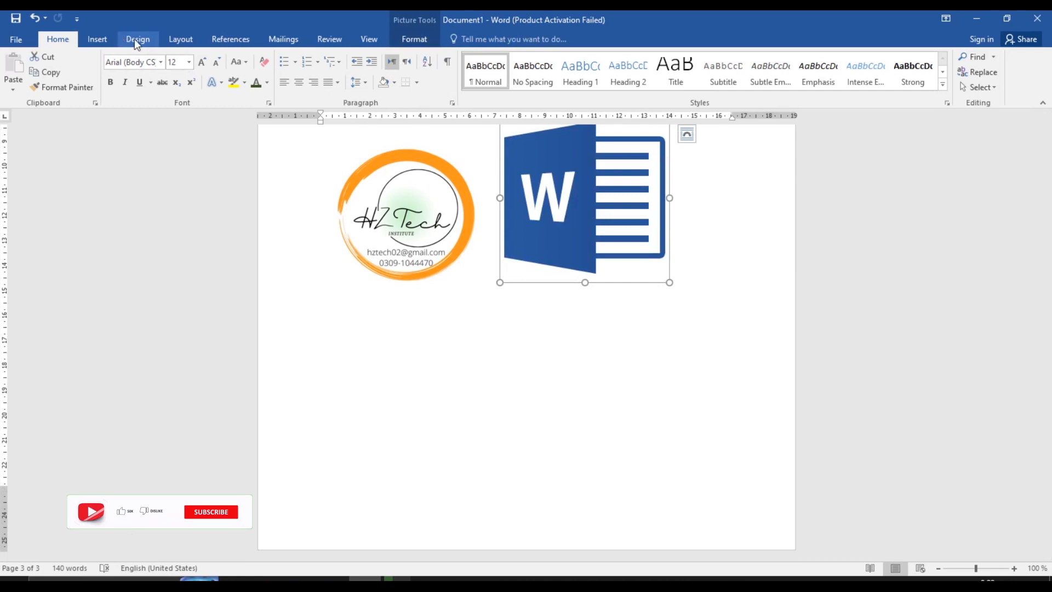
Draw a heart below the round logo with orange fill and a black outline
left_click(97, 39)
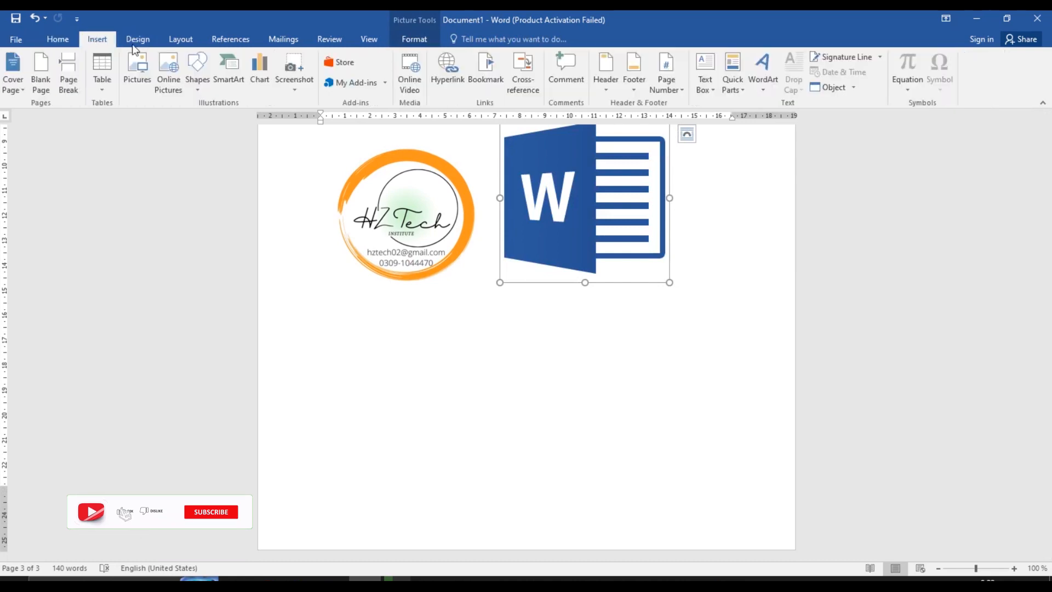
left_click(198, 82)
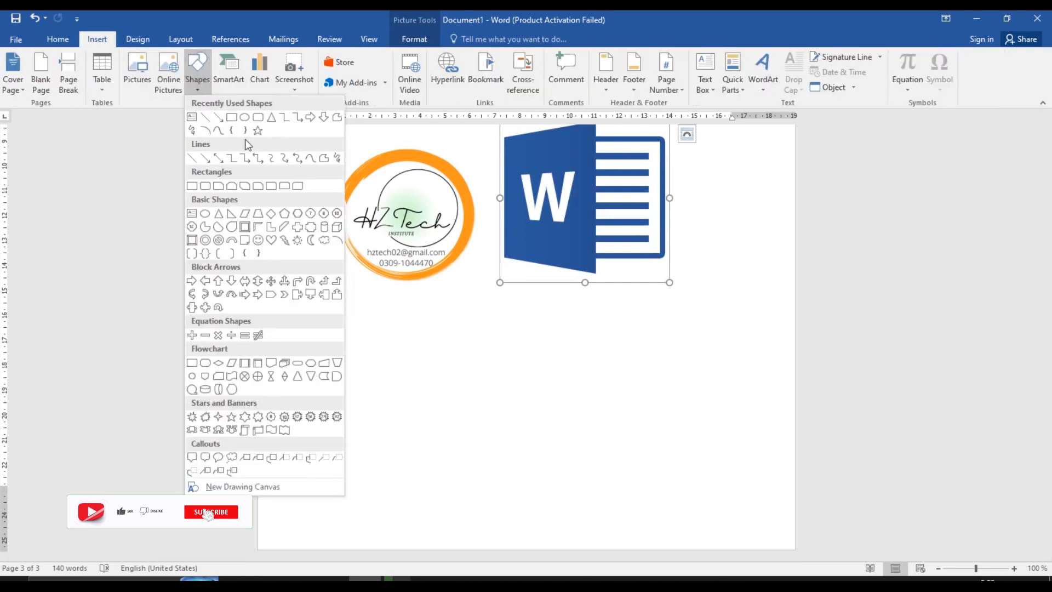
left_click(285, 240)
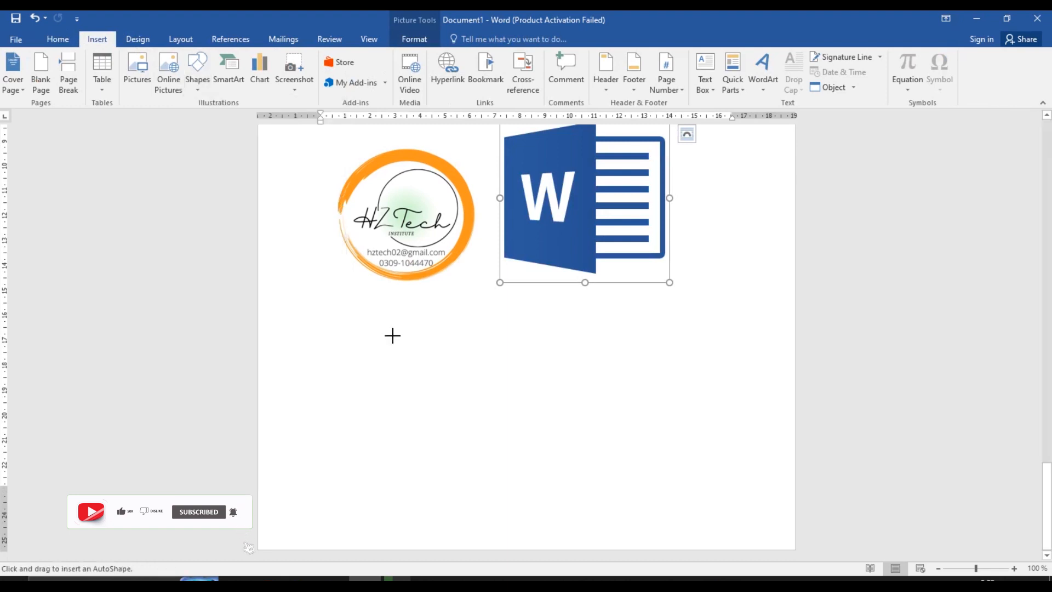
left_click_drag(394, 337, 431, 376)
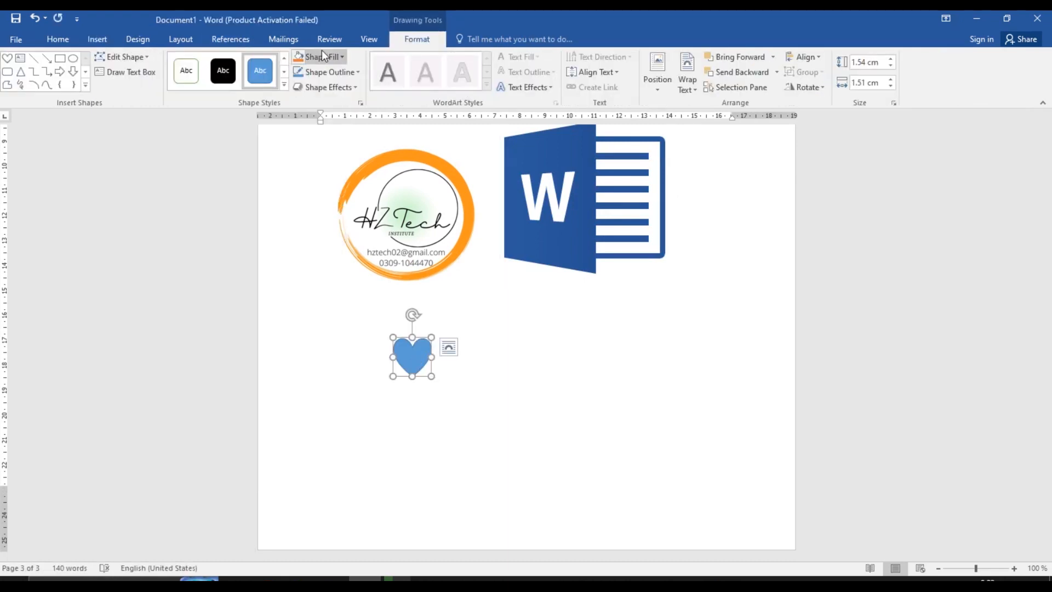
left_click(338, 55)
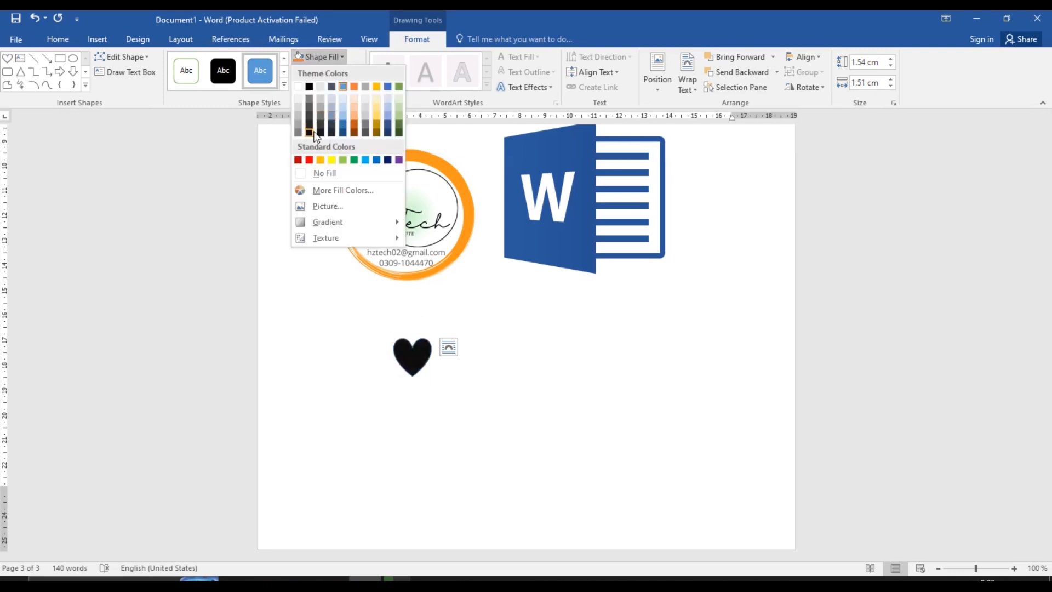
left_click(353, 86)
left_click(347, 74)
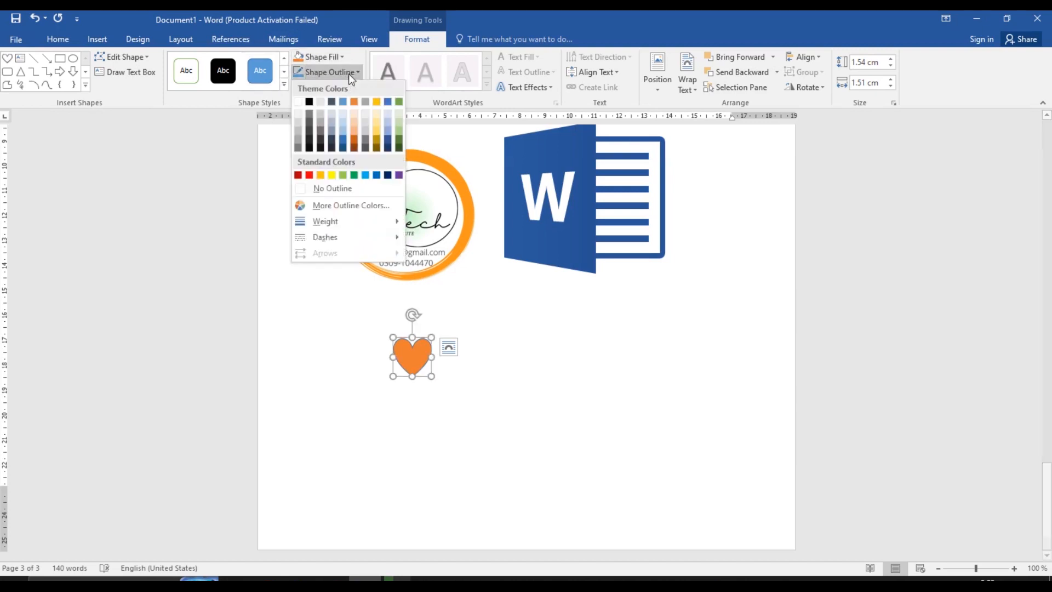
left_click(310, 101)
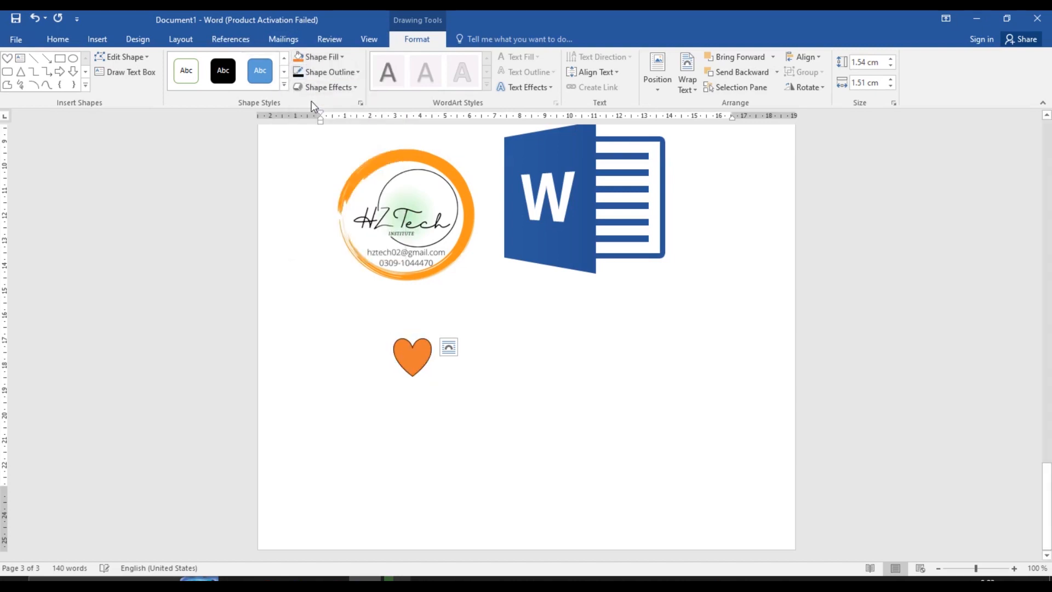
Enlarge the heart to about three times its size and browse Shape Effects
left_click_drag(431, 377, 511, 443)
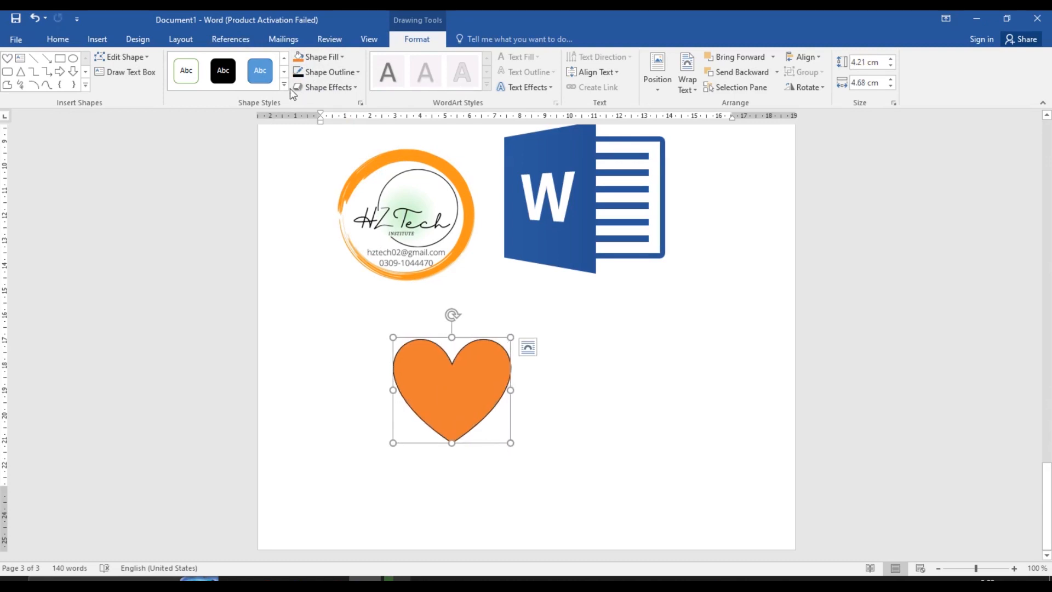
left_click(335, 91)
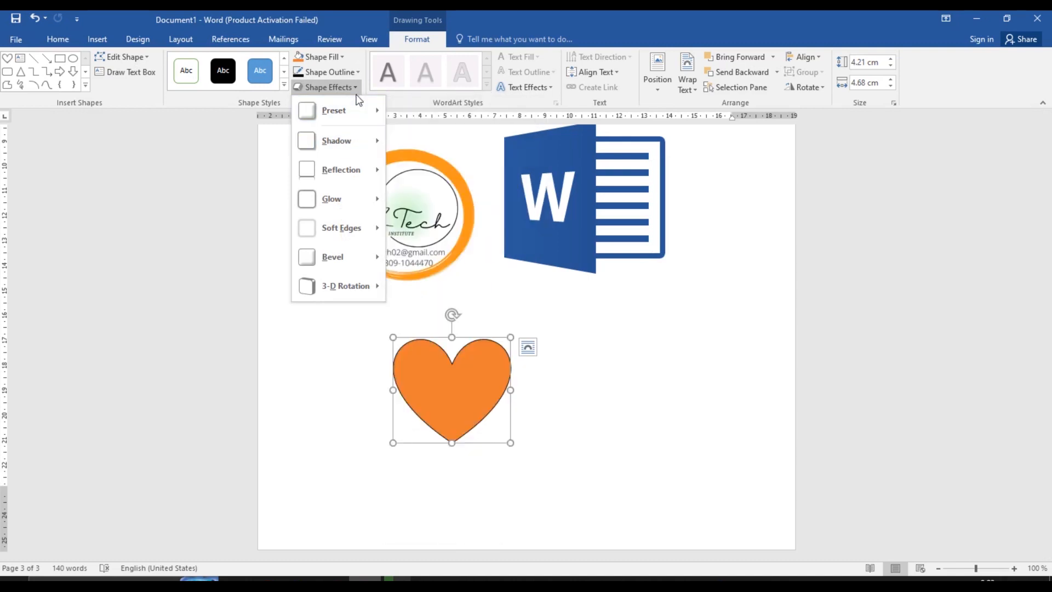
mouse_move(357, 107)
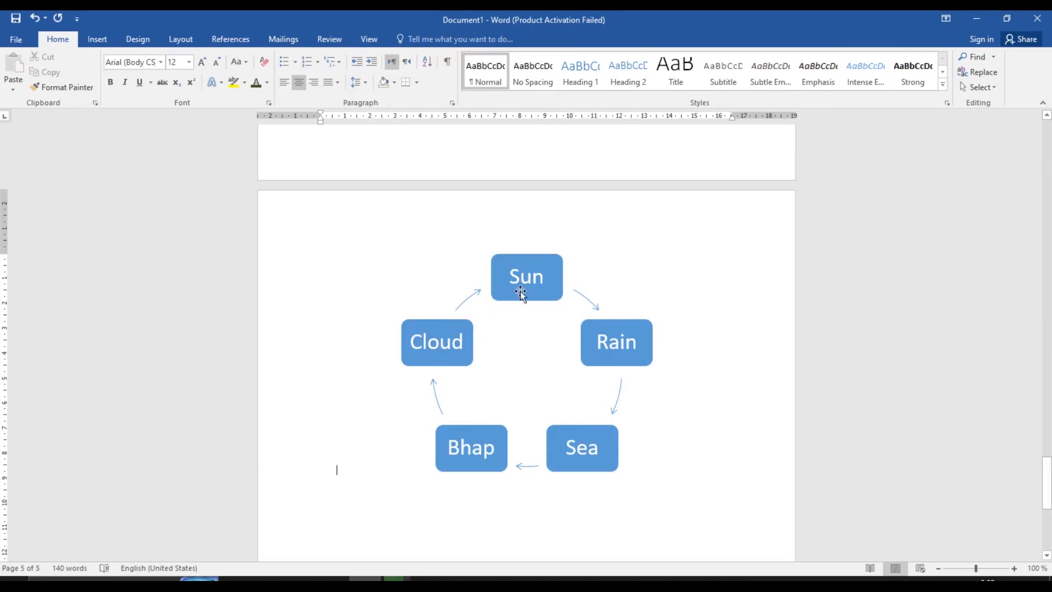
Preview the stacked, 100% stacked and 3-D column subtypes, then pick Clustered Column
left_click(105, 38)
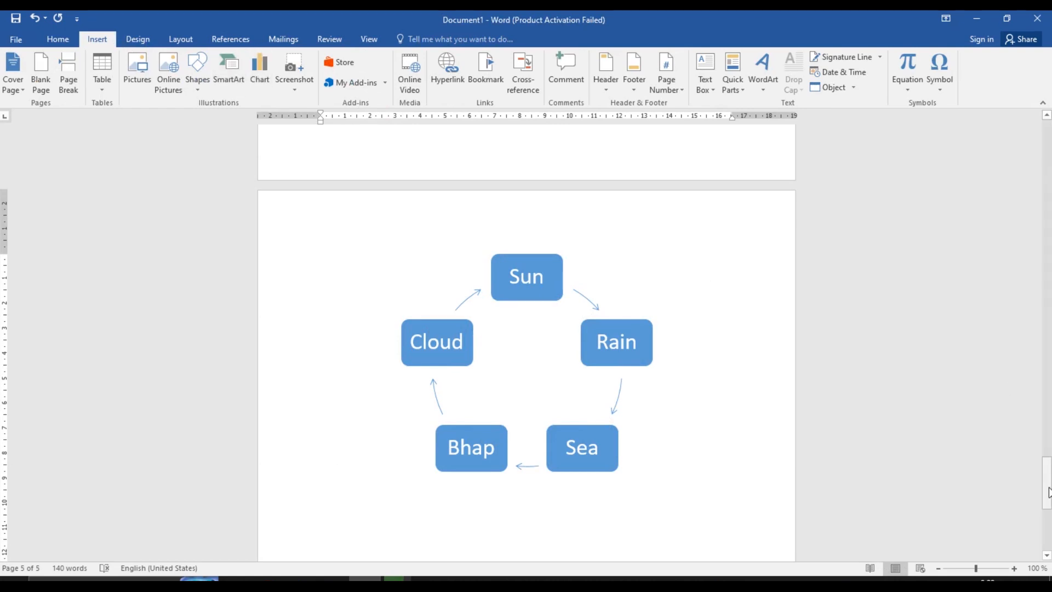
left_click_drag(1047, 487, 1049, 521)
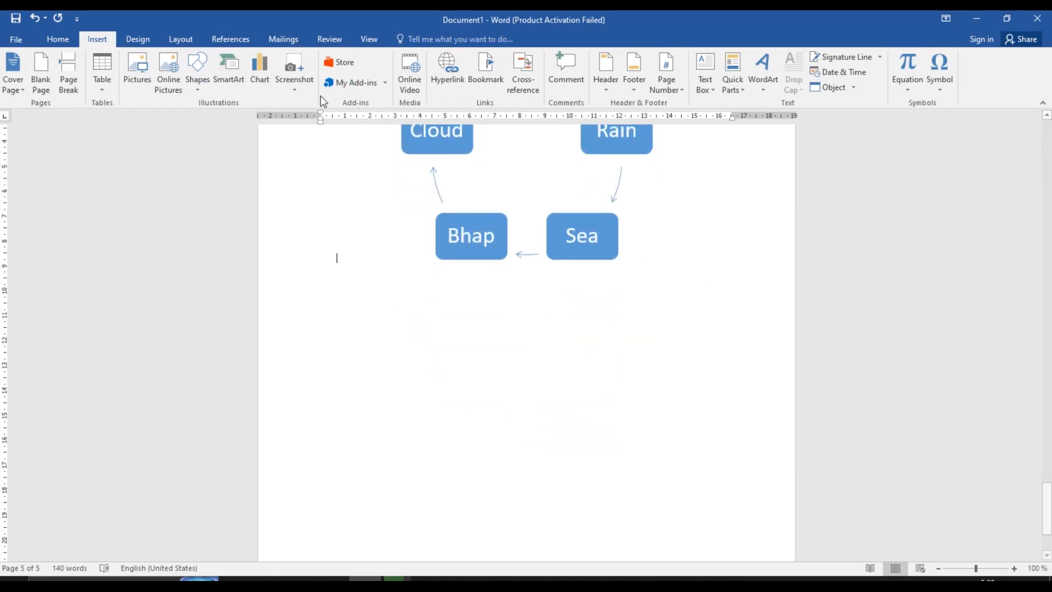
left_click(261, 74)
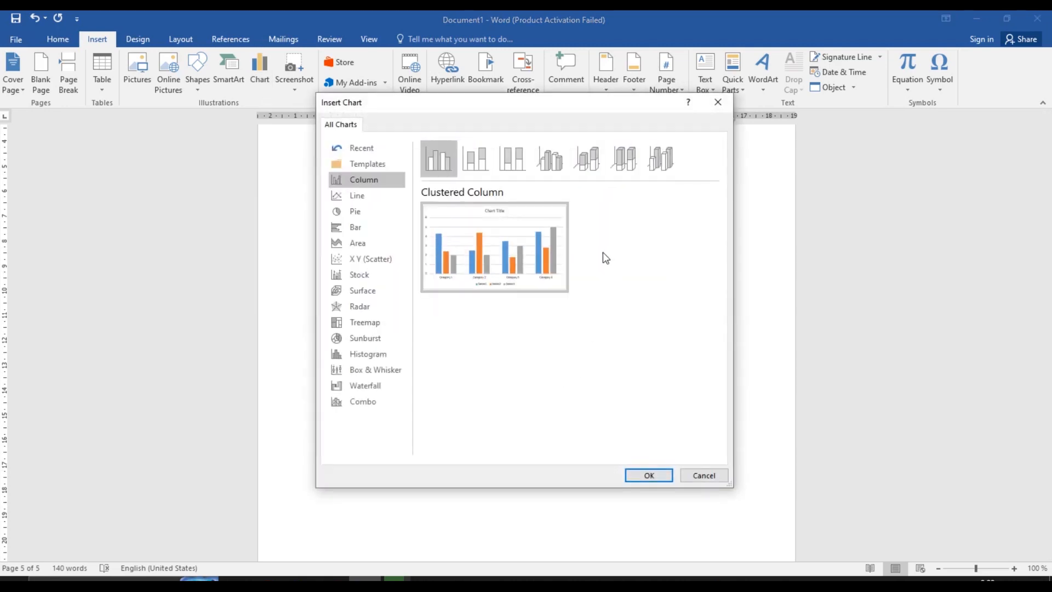
left_click(480, 172)
left_click(507, 174)
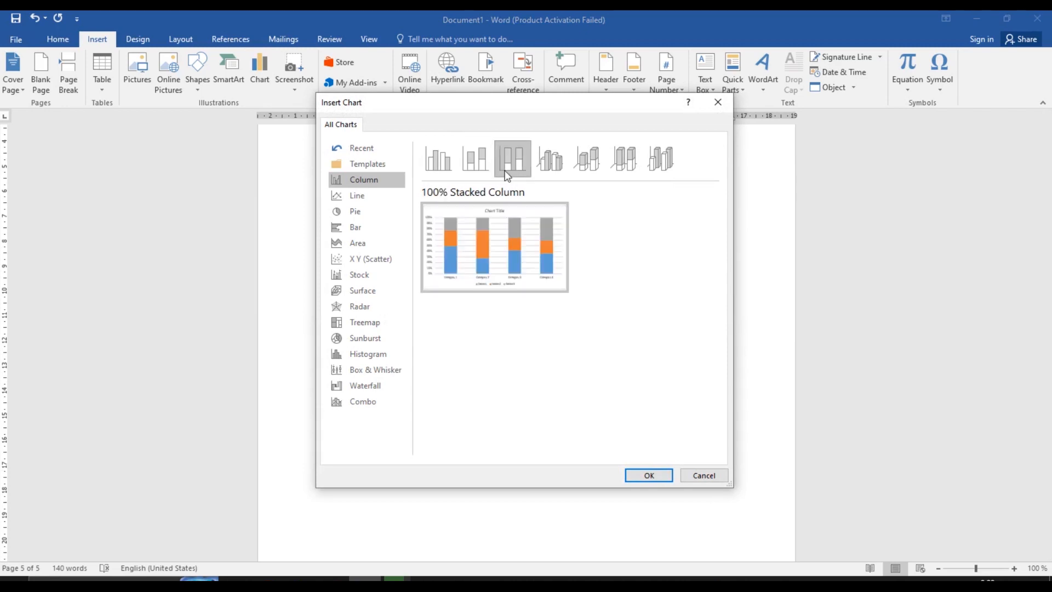
left_click(541, 165)
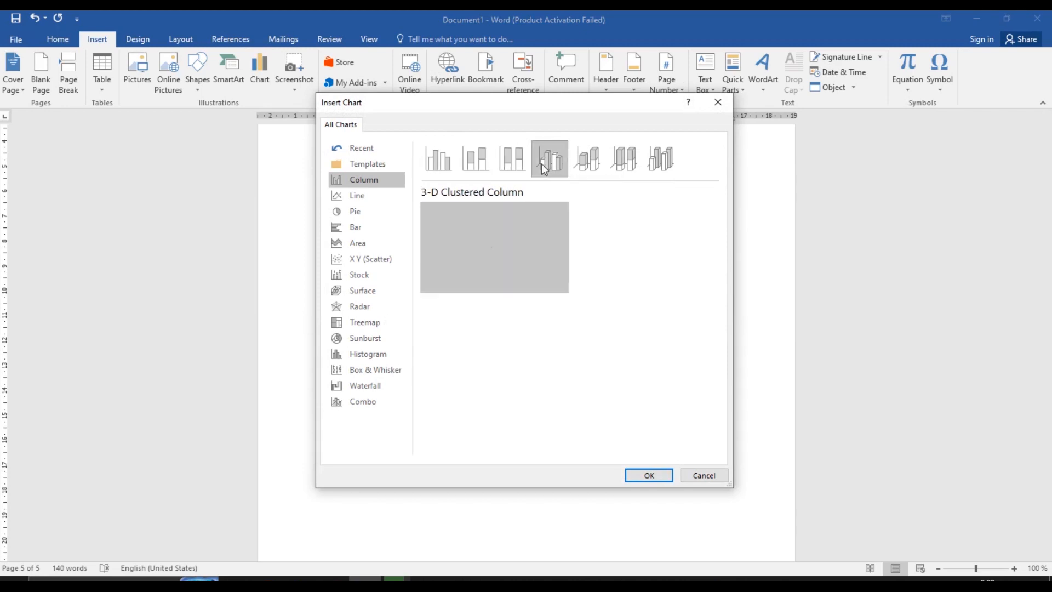
left_click(581, 164)
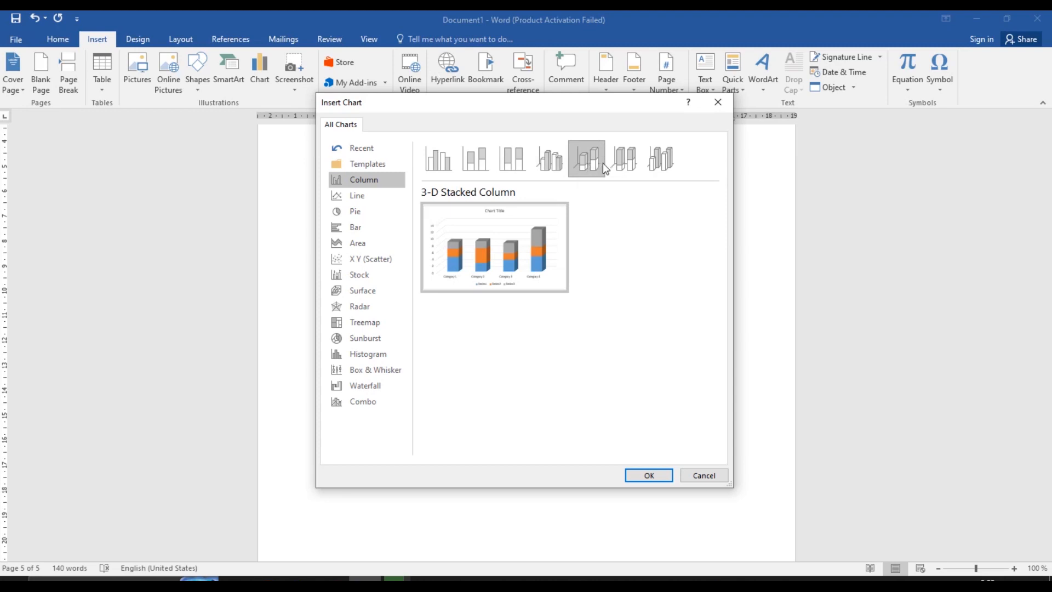
left_click(617, 163)
left_click(646, 166)
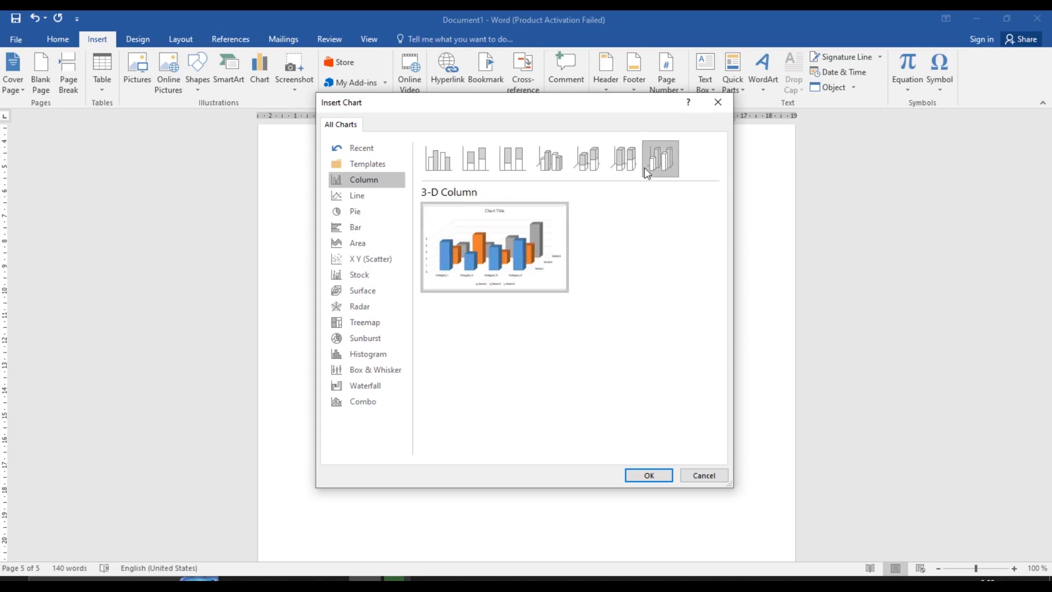
mouse_move(535, 273)
left_click(448, 156)
Insert the clustered column chart and delete the Category 4 row from its data
key("Return")
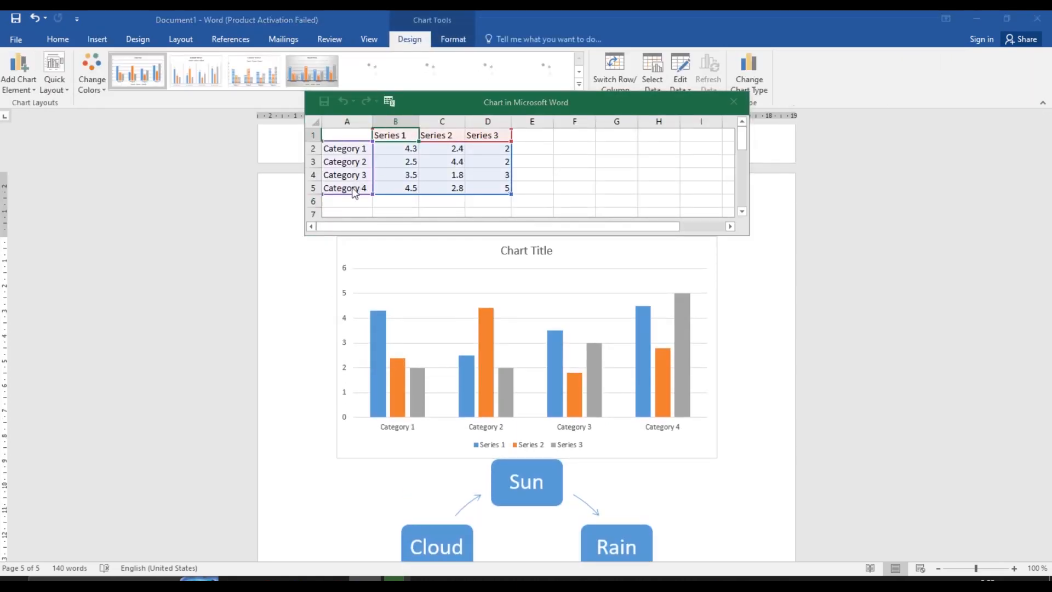
left_click(658, 298)
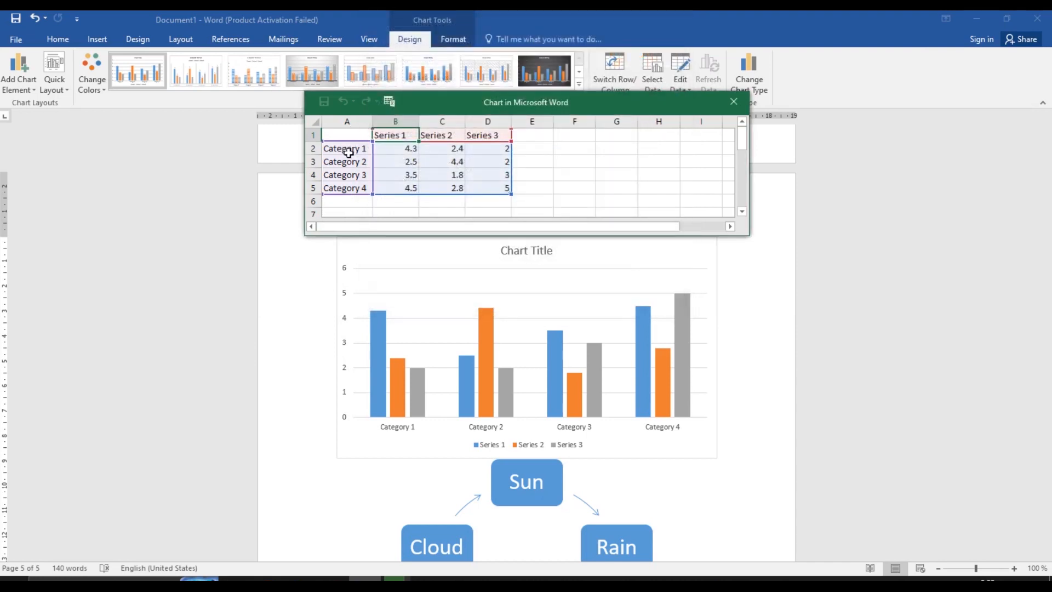
left_click(348, 153)
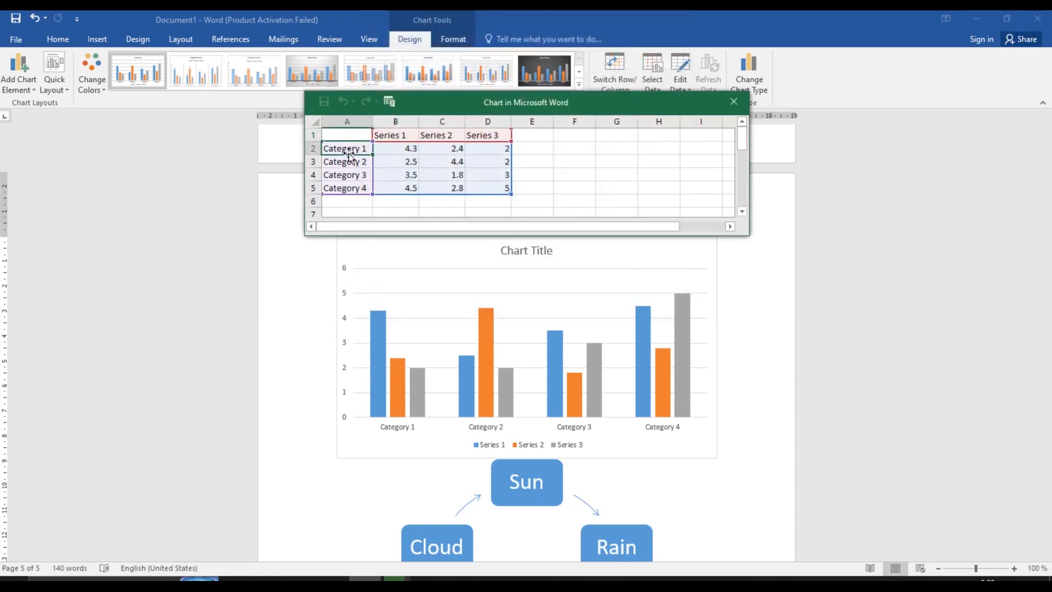
left_click(310, 189)
right_click(310, 189)
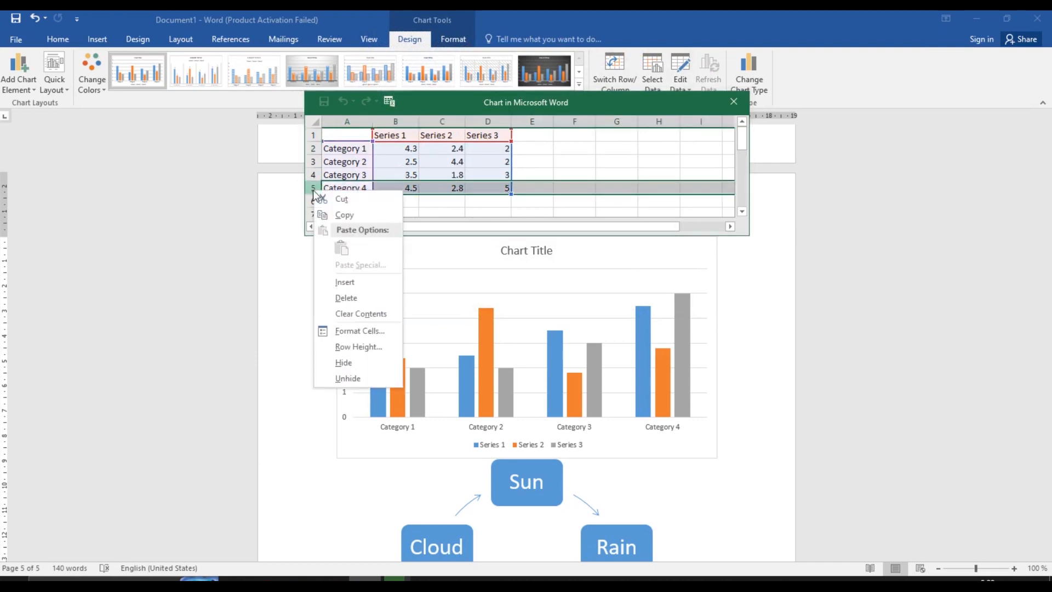
left_click(340, 297)
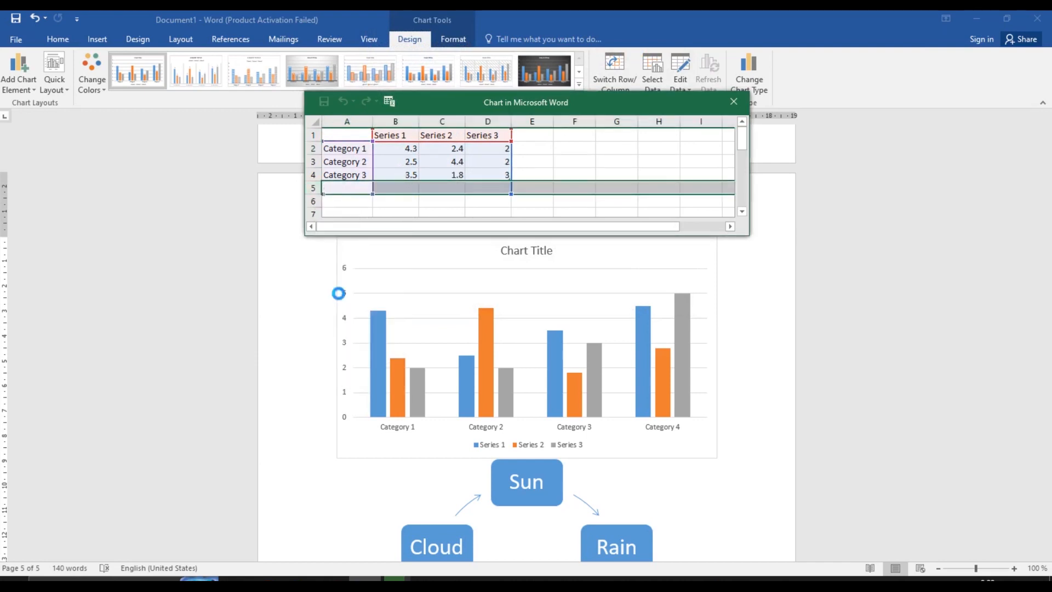
Rename Category 1 to Pent and Category 2 to Shart, starting the third as 'Tr'
left_click(343, 150)
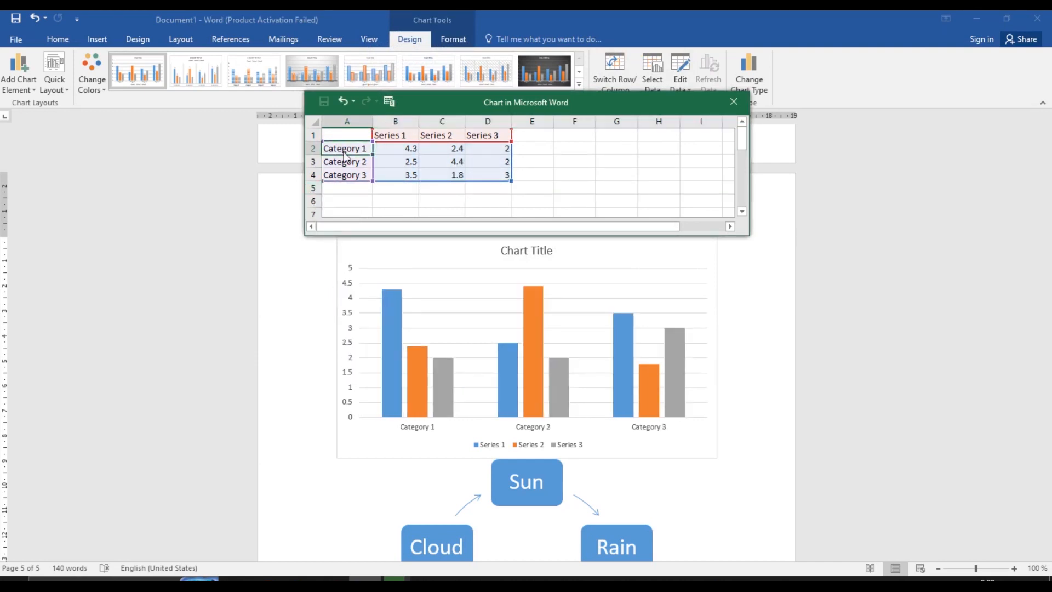
type("Pe")
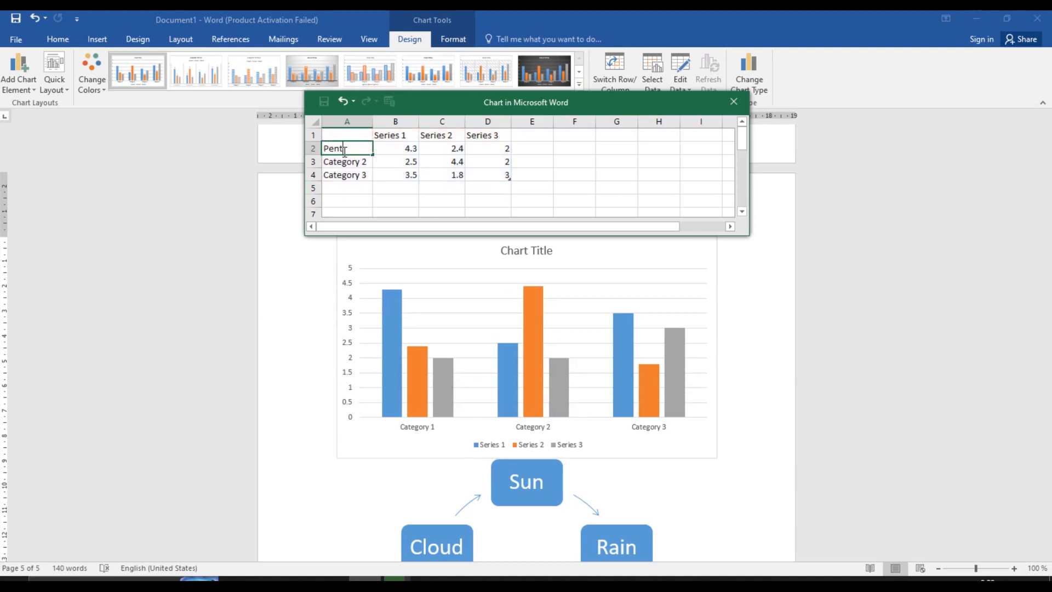
type("nt")
key("Return")
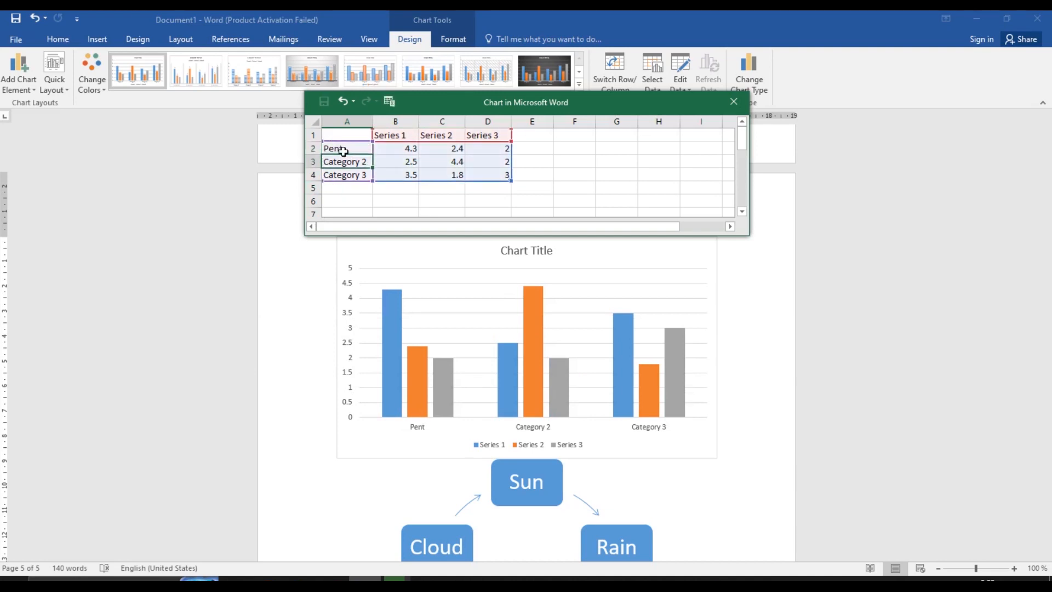
type("Shart")
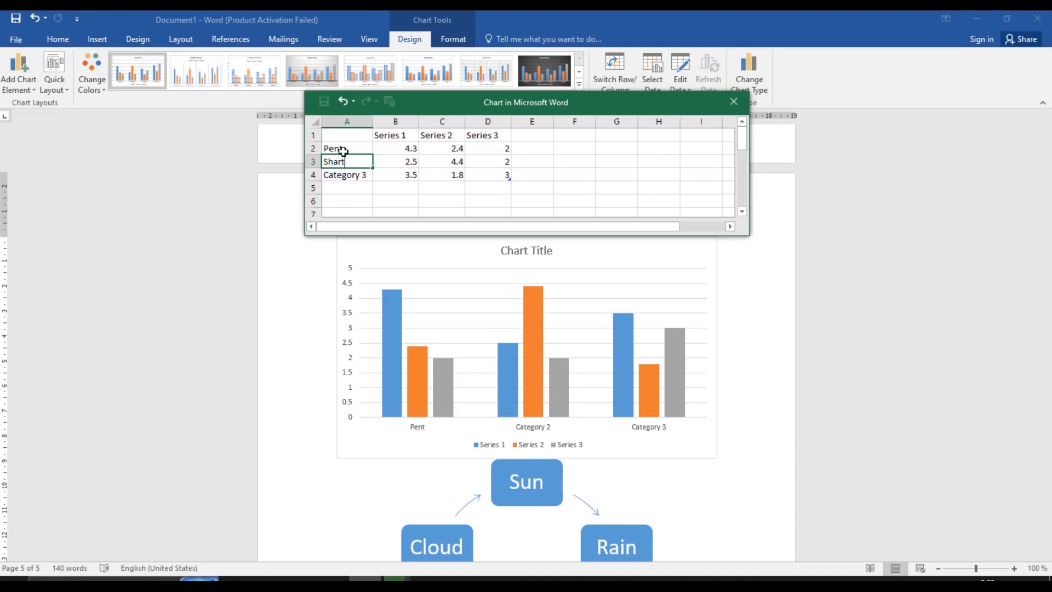
key("Return")
type("Tr")
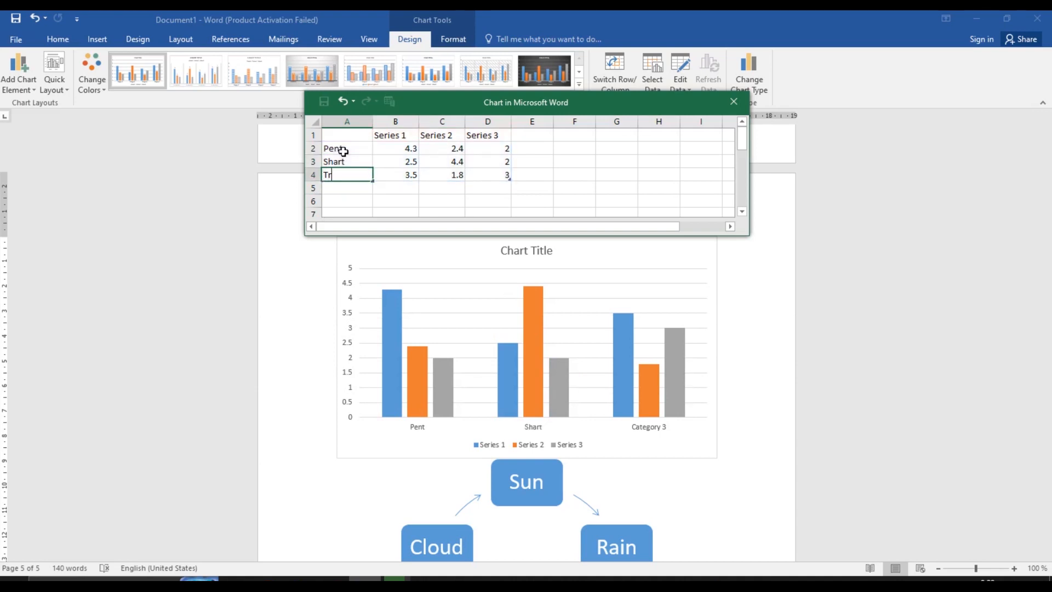
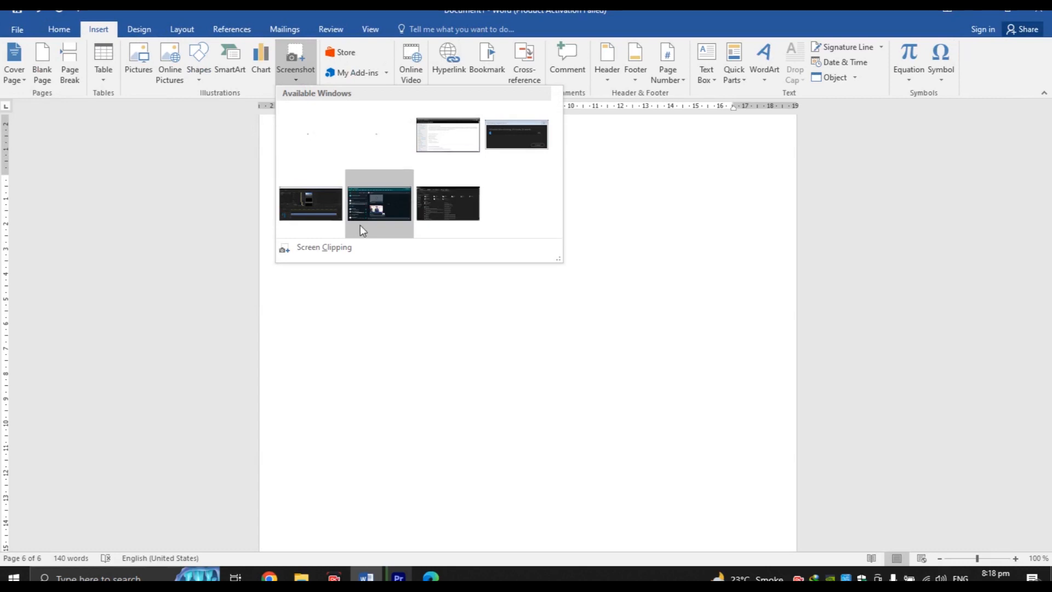
Clip the About and System Requirements area of the iTop manual page into the document
left_click(339, 250)
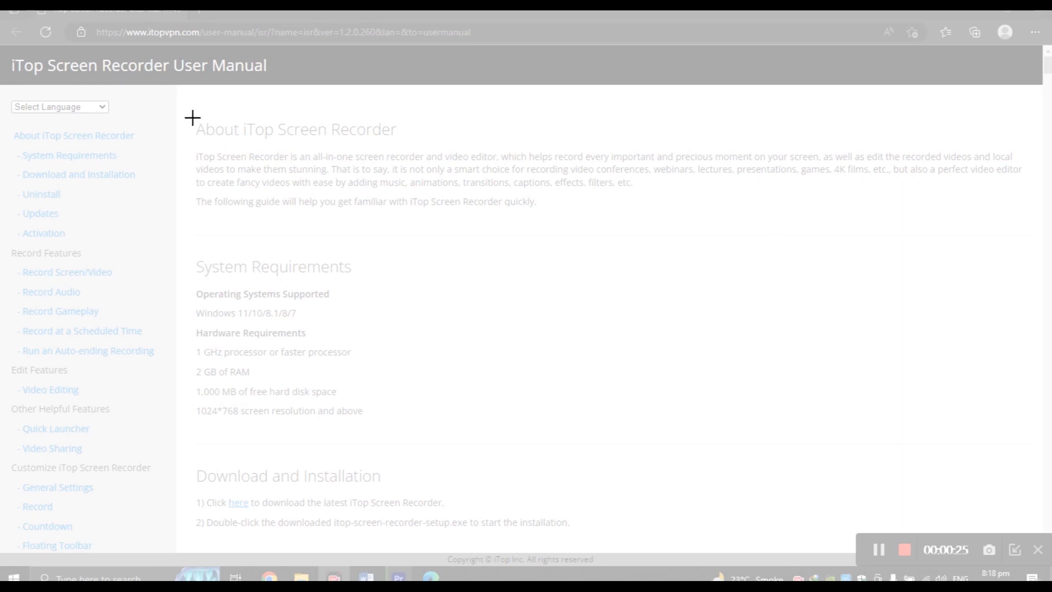
left_click_drag(193, 118, 677, 437)
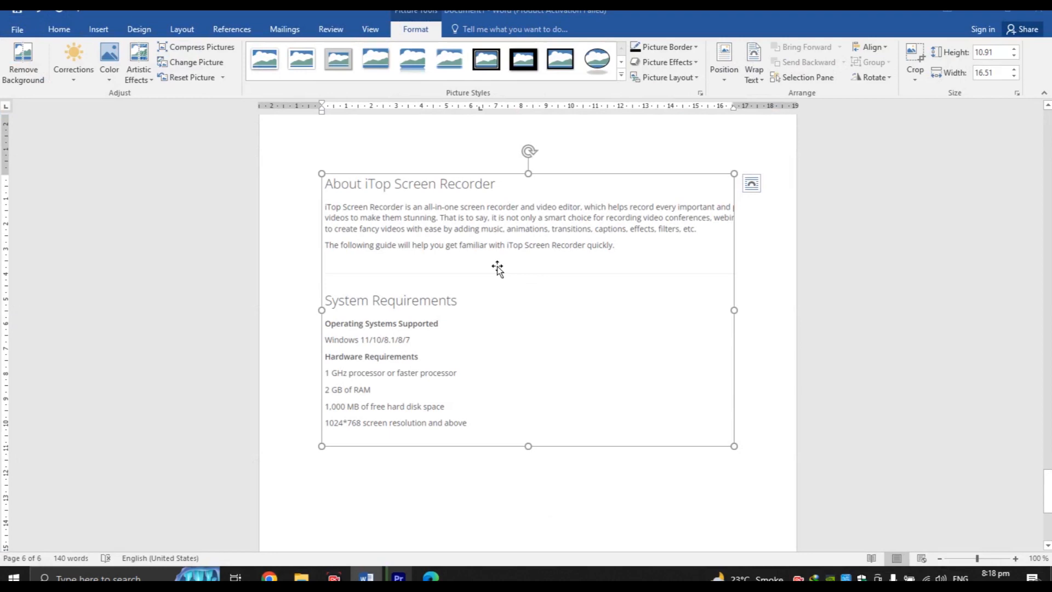
mouse_move(1047, 491)
left_mouse_down()
mouse_move(1047, 519)
mouse_move(1047, 466)
mouse_move(1047, 509)
mouse_move(1048, 497)
left_mouse_up()
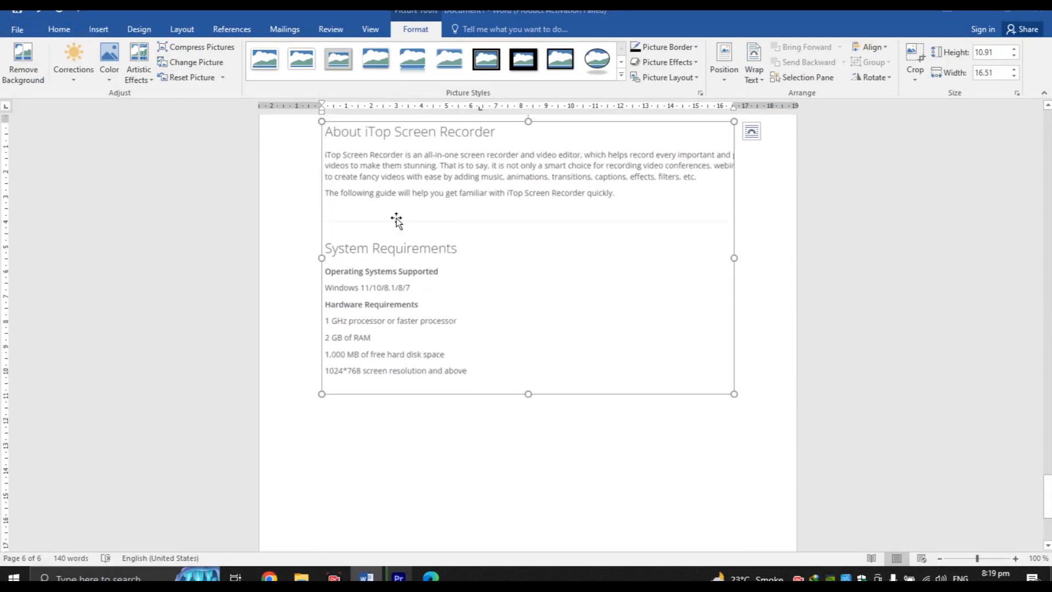
Try a thick black frame picture style on the clipping, then revert it
left_click(534, 73)
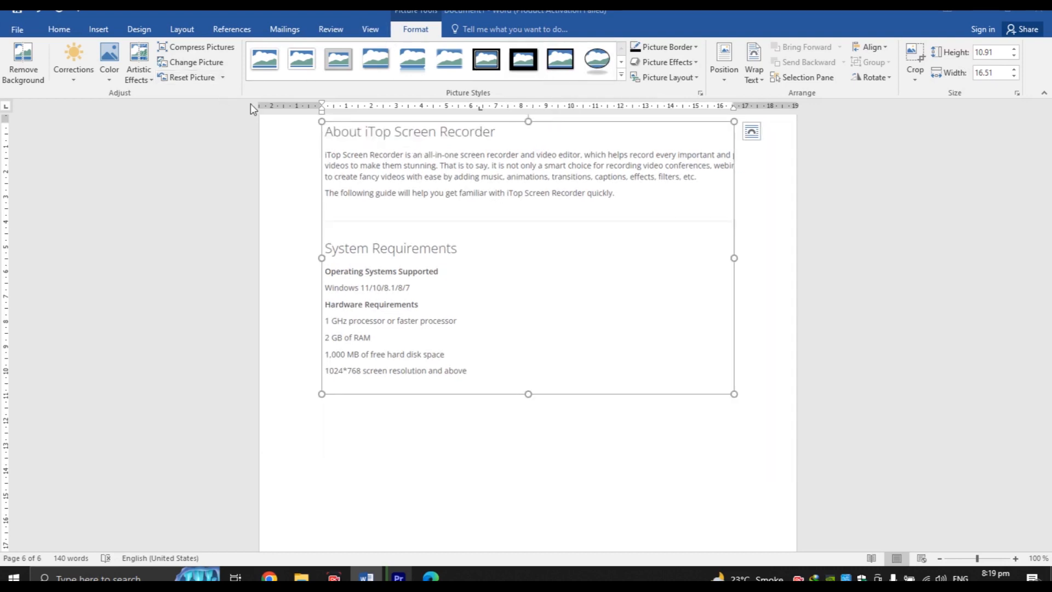
left_click(293, 156)
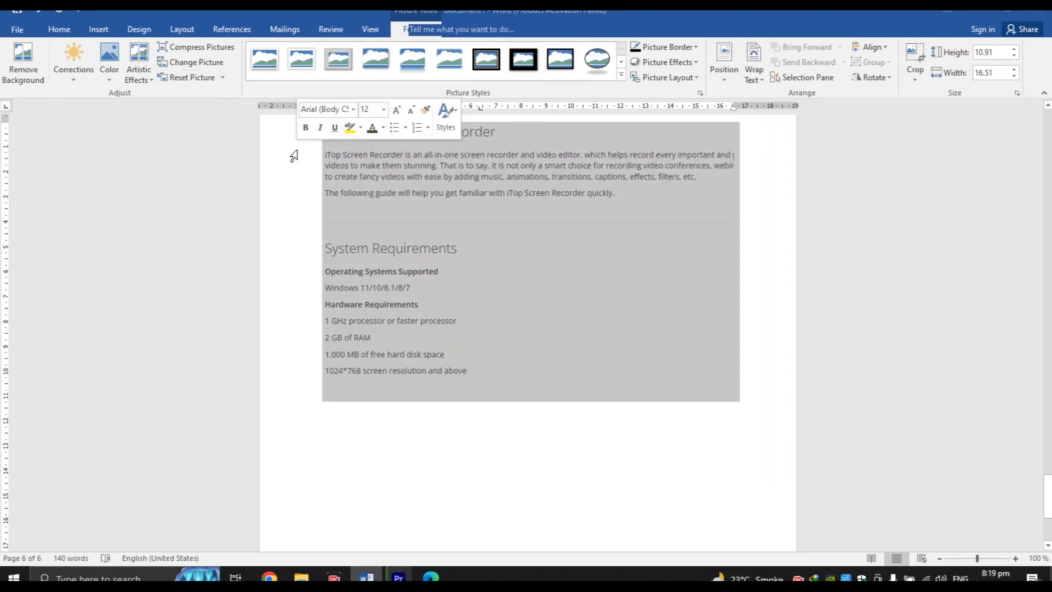
left_click(99, 29)
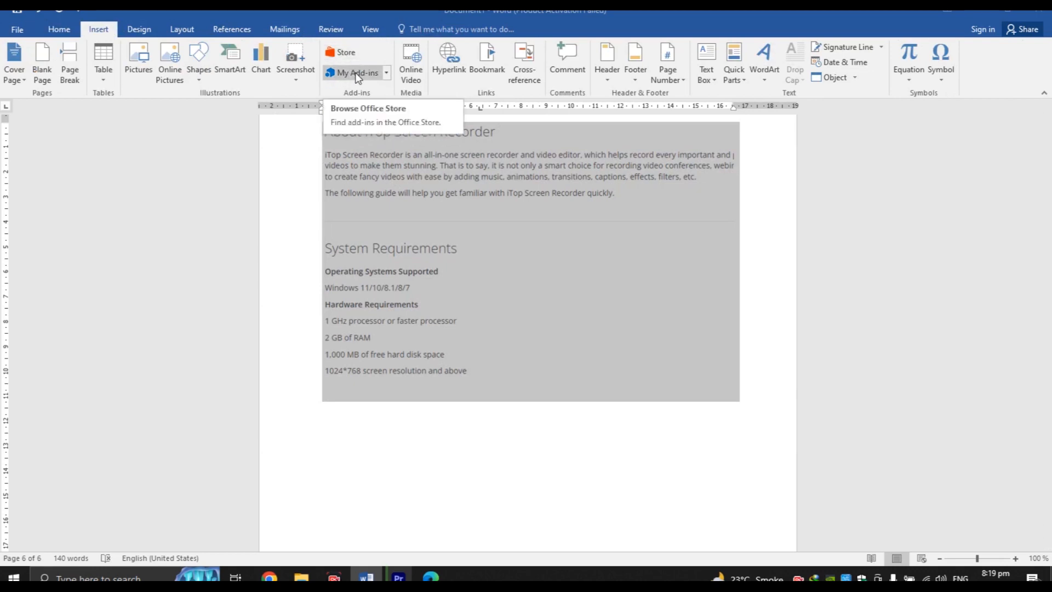
double_click(464, 406)
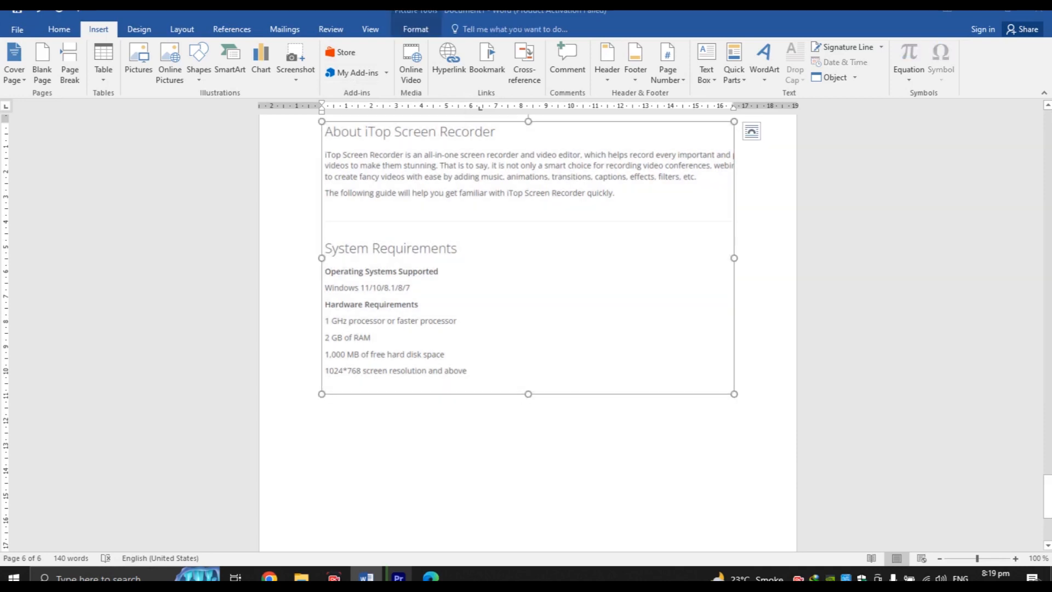
scroll(616, 316, "down", 4)
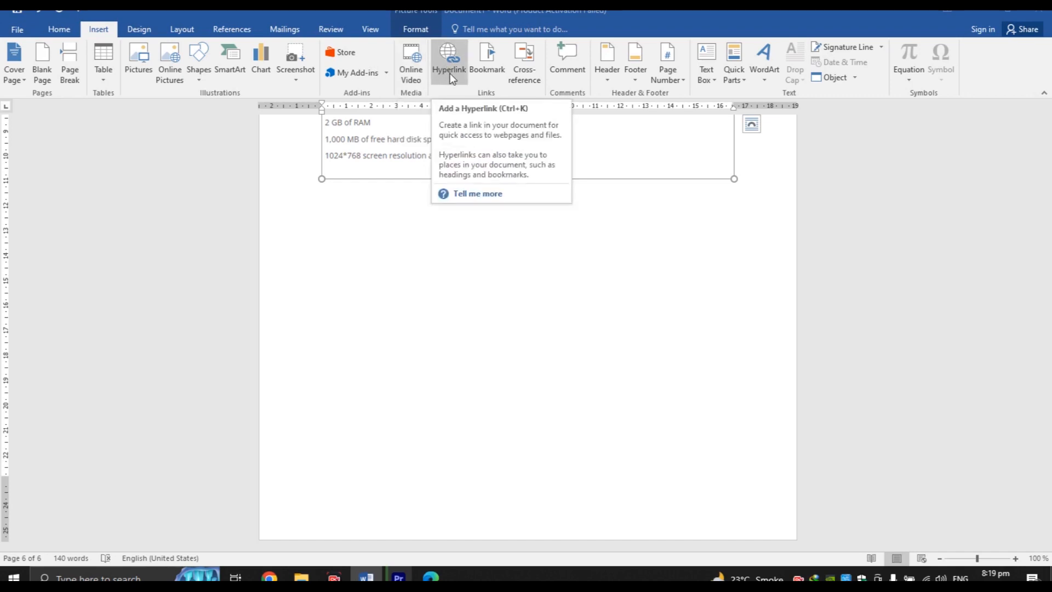
Type 'HZ Tech Logo' on a new line below the picture
left_click(438, 265)
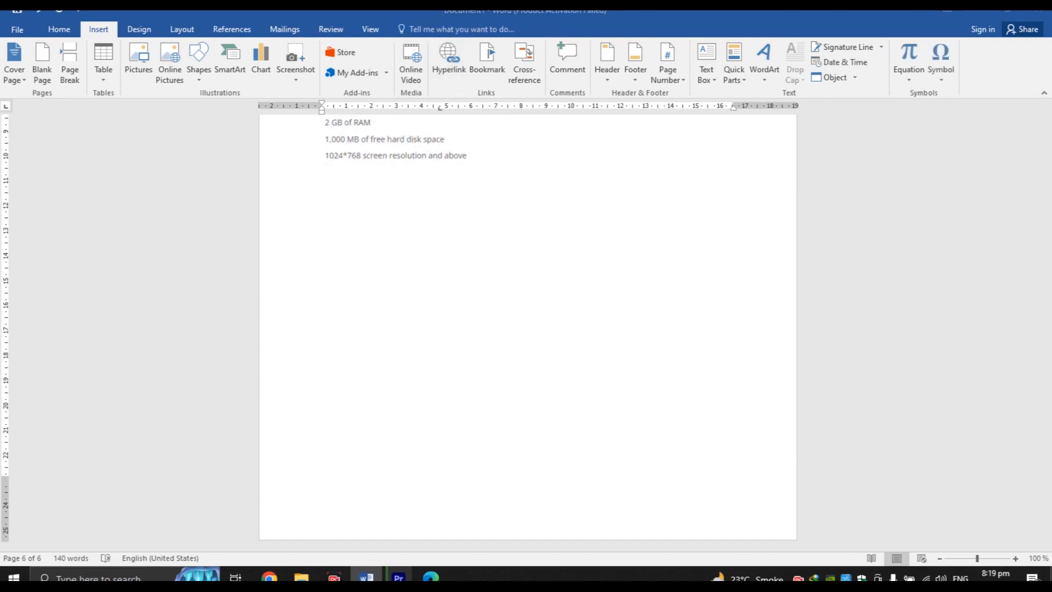
type("HZ Tech Logo")
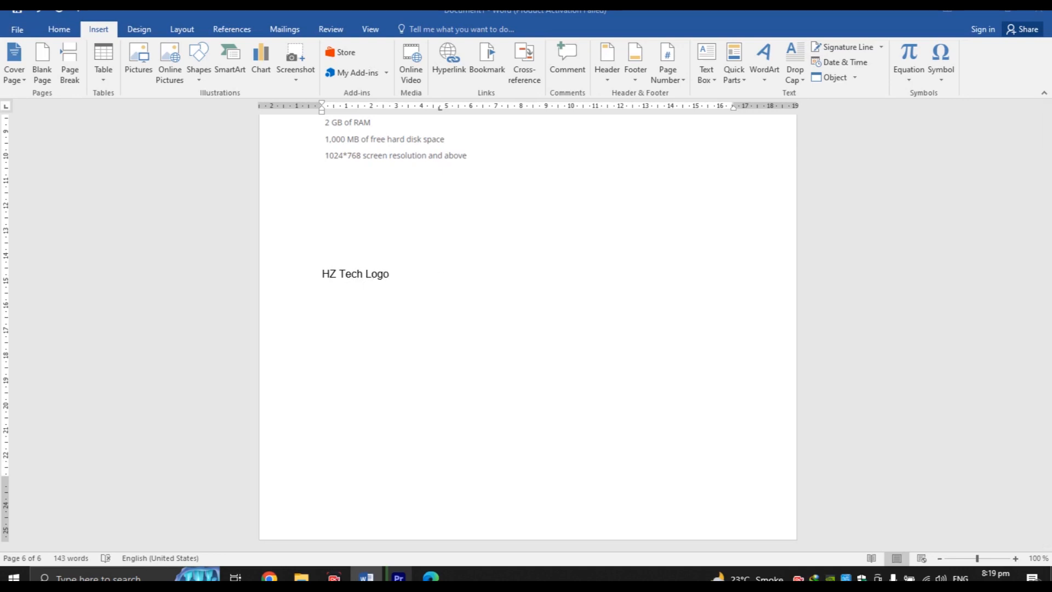
key("shift+Left")
key("shift+Left")
key("shift+Left")
key("shift+Left")
key("shift+Left")
key("shift+Left")
key("shift+Left")
key("shift+Left")
key("shift+Left")
key("shift+Left")
key("shift+Left")
key("shift+Left")
key("shift+Left")
key("shift+Left")
key("shift+Left")
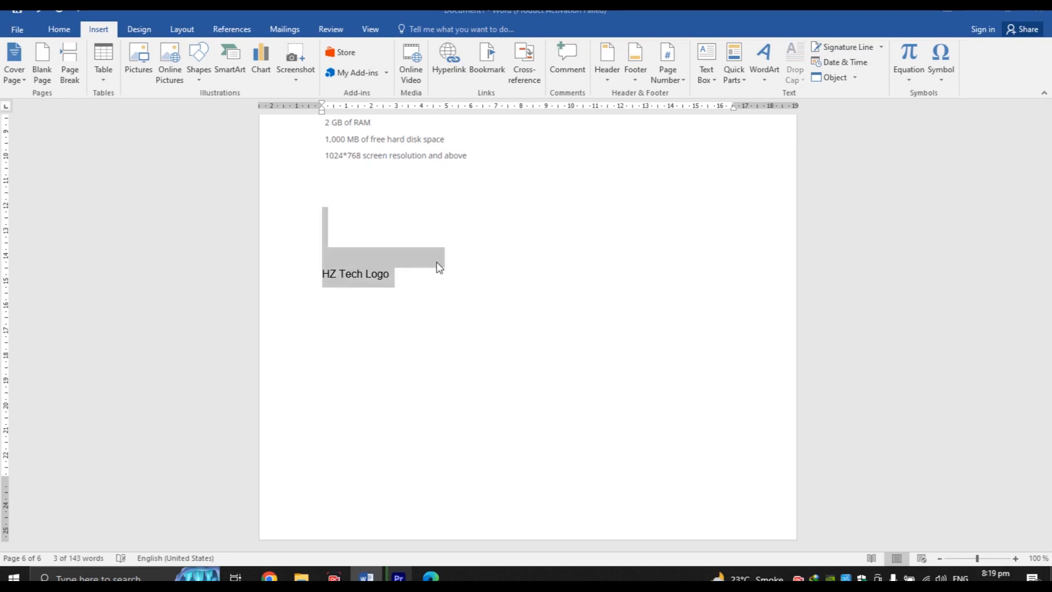
key("shift+Right")
key("shift+Right")
key("shift+Right")
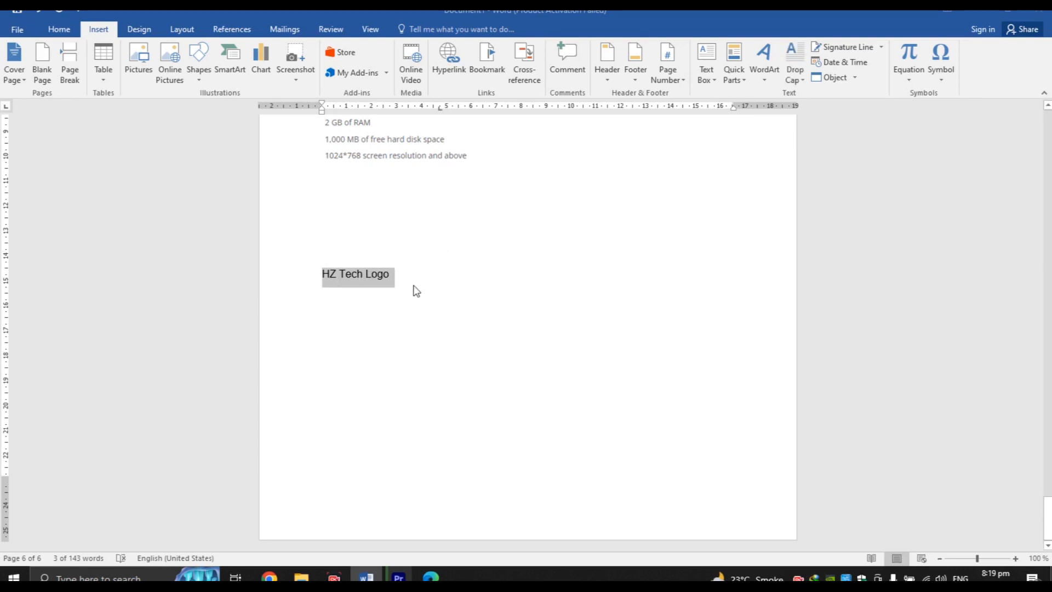
Select the 'HZ Tech Logo' text
left_click_drag(1046, 509, 1046, 347)
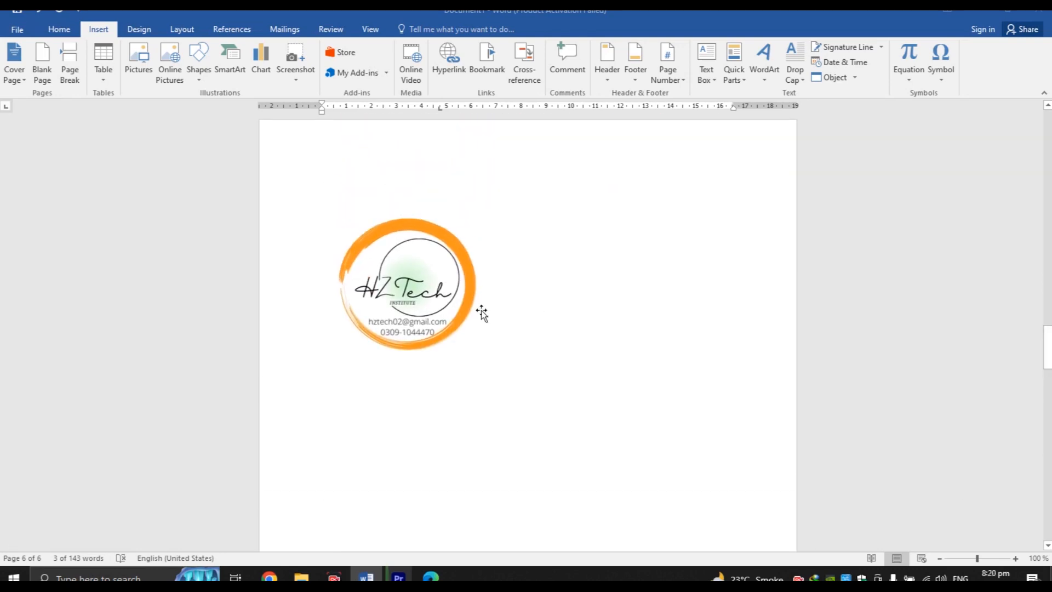
left_click(368, 300)
left_click_drag(1046, 346, 1046, 521)
left_click_drag(397, 321, 329, 325)
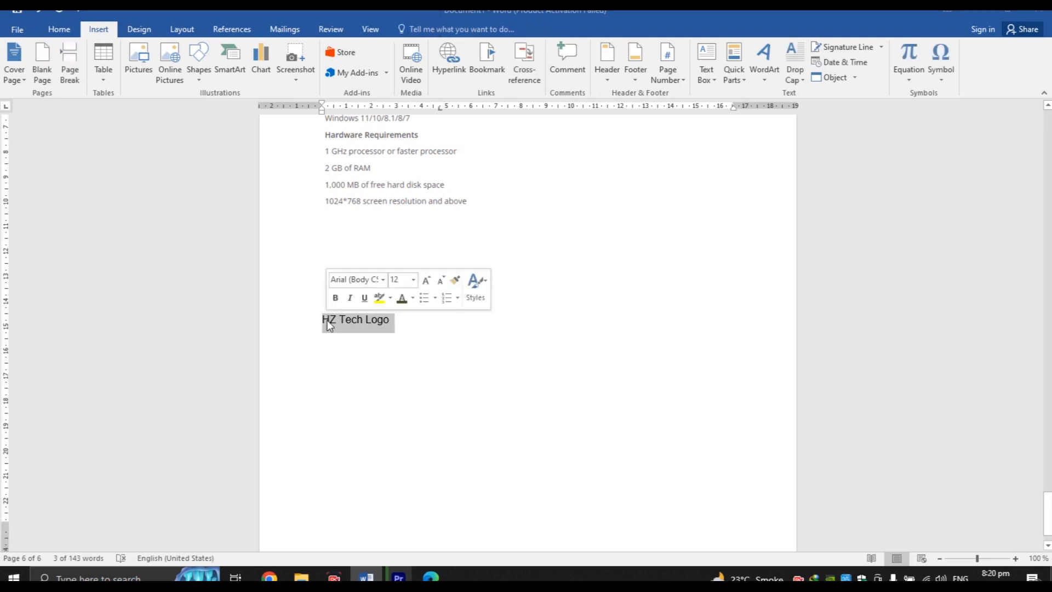
left_click(287, 227)
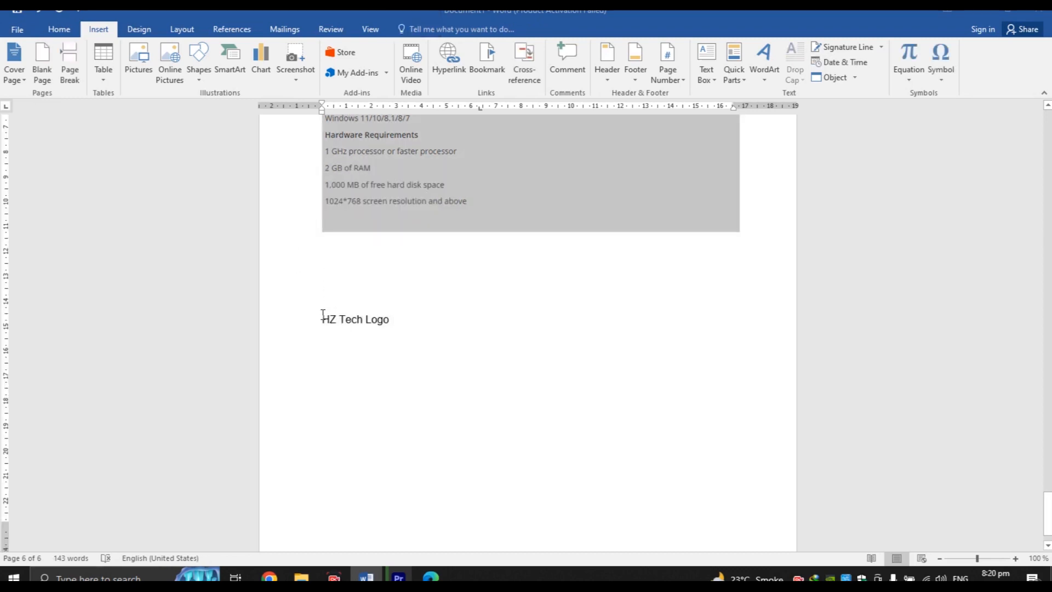
left_click_drag(321, 319, 390, 322)
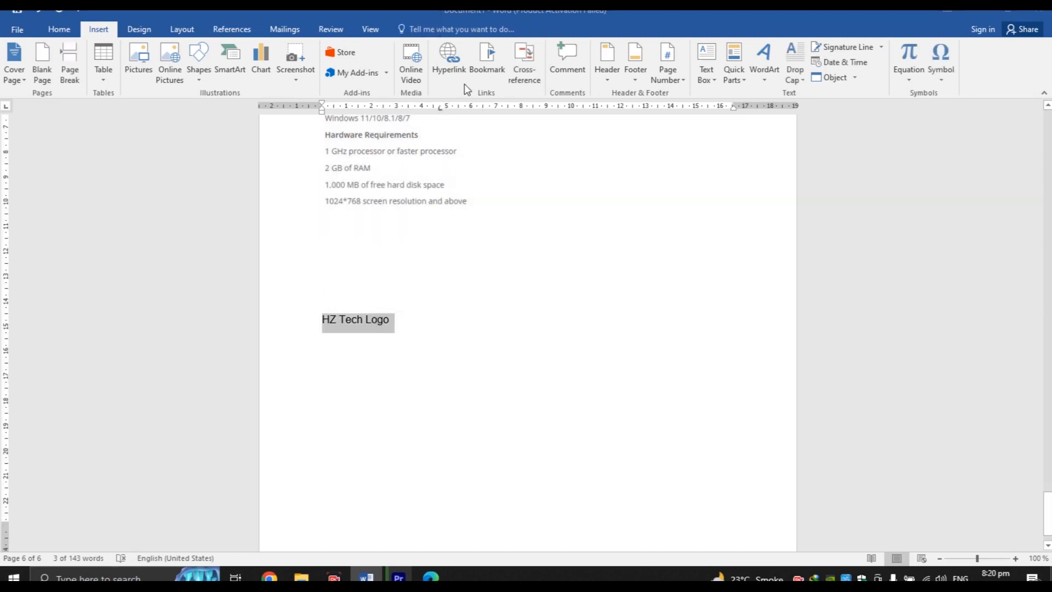
Hyperlink 'HZ Tech Logo' to IMG-20220831-WA0015 in Pictures > Camera Roll
left_click(455, 72)
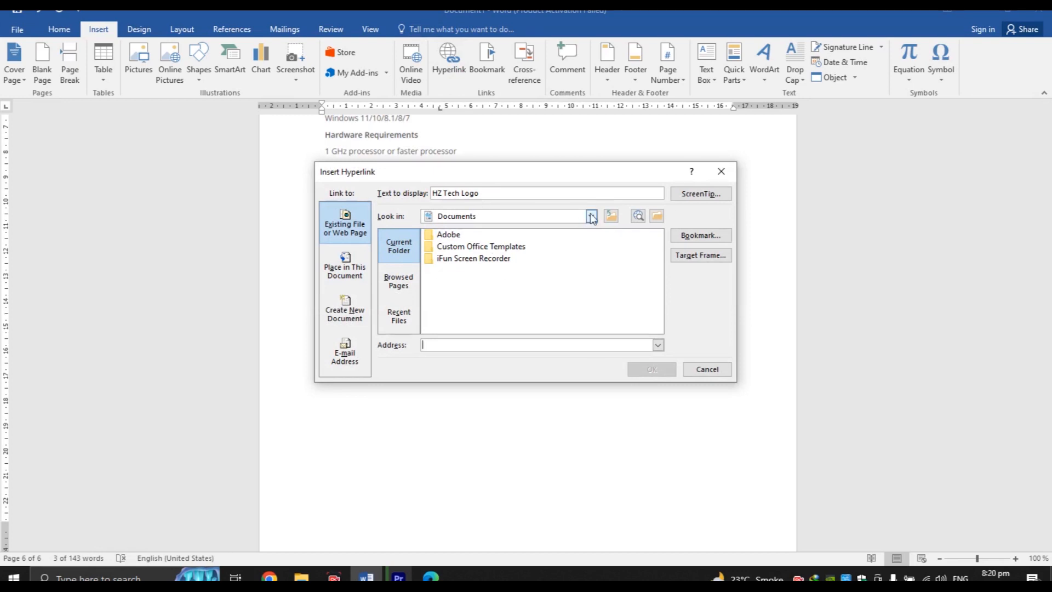
left_click(591, 217)
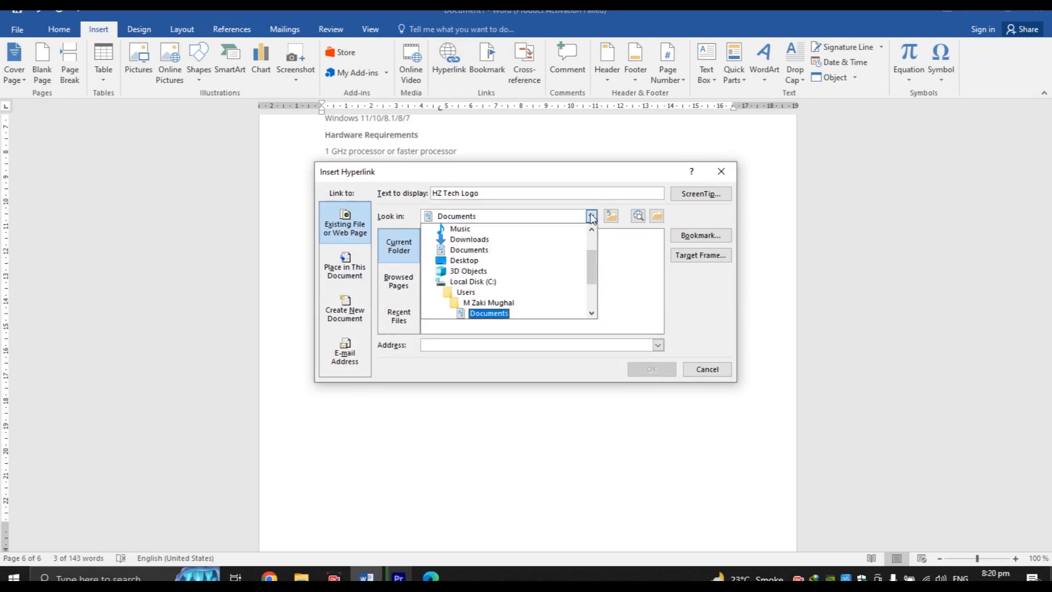
left_click(520, 262)
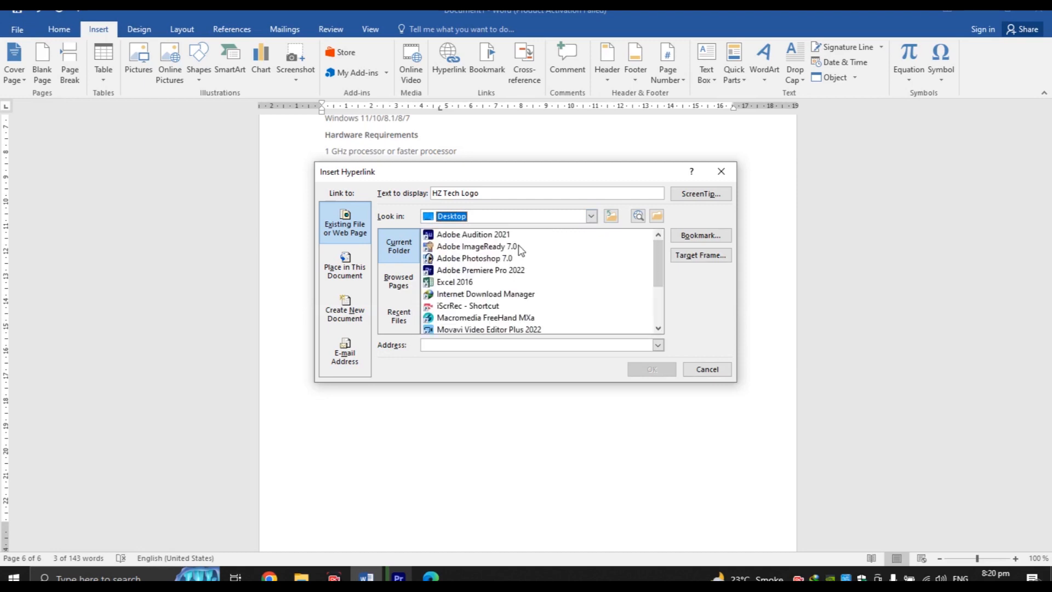
mouse_move(660, 280)
left_mouse_down()
mouse_move(658, 337)
mouse_move(662, 272)
left_mouse_up()
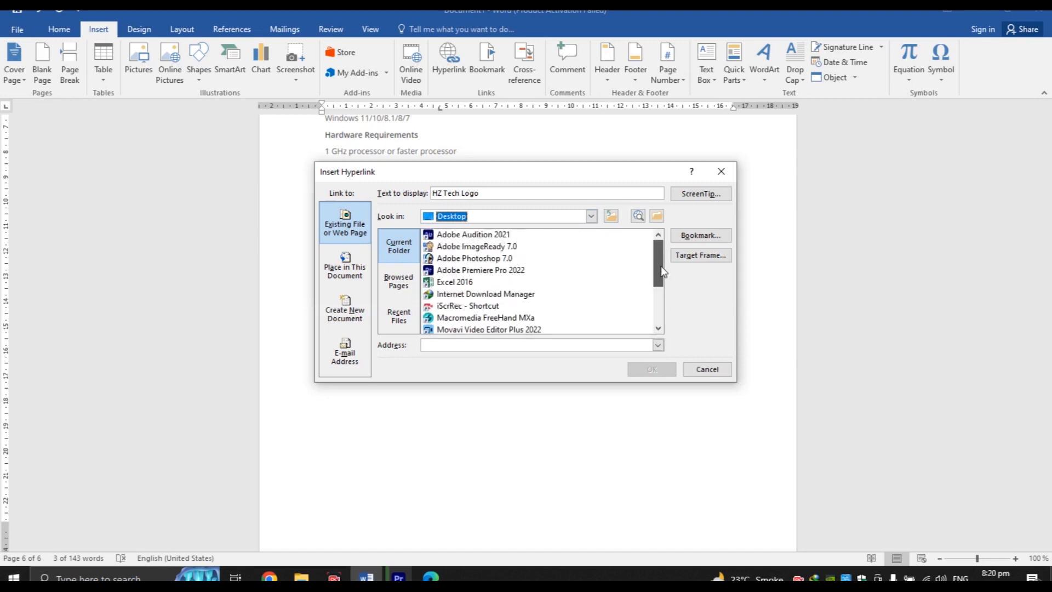
left_click(591, 215)
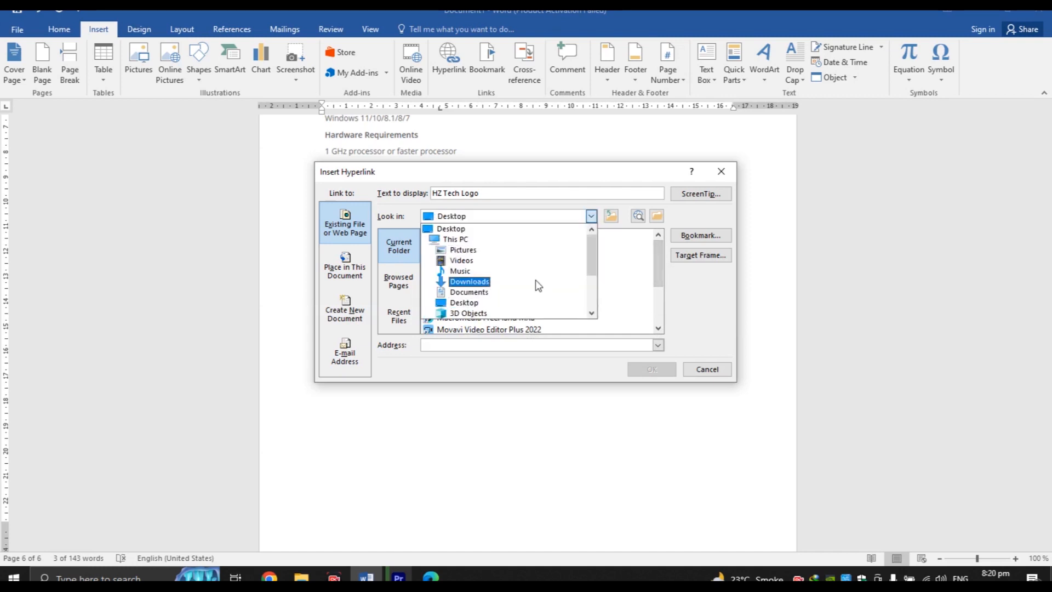
left_click(535, 249)
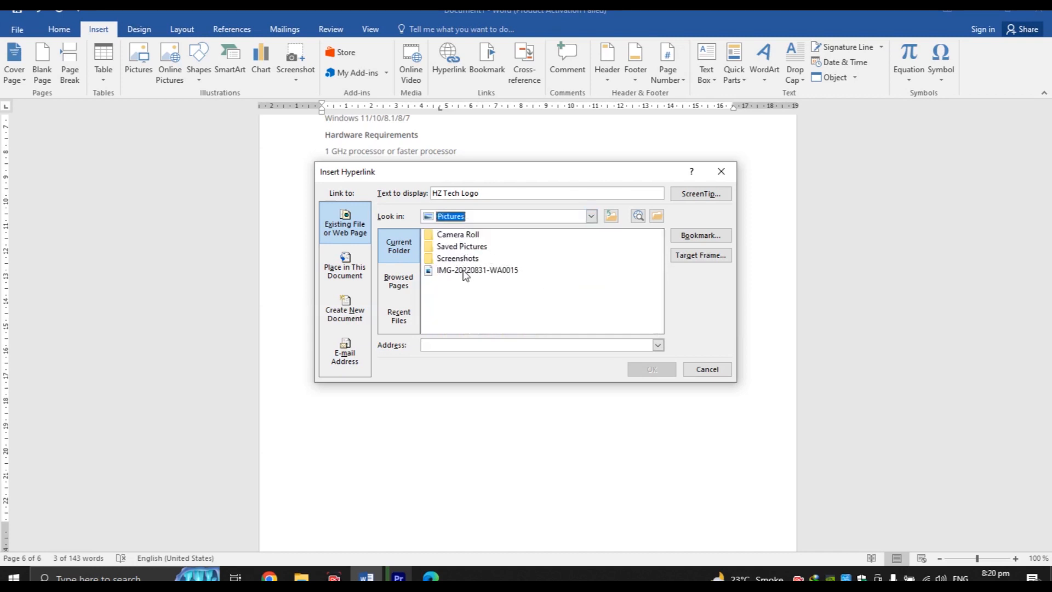
left_click(481, 282)
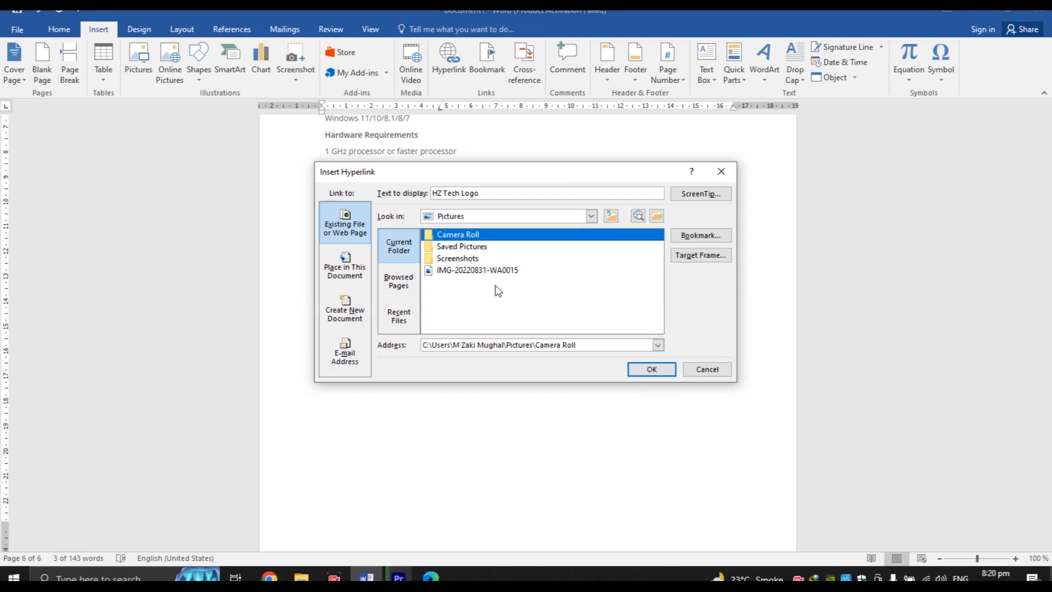
left_click(452, 273)
double_click(452, 272)
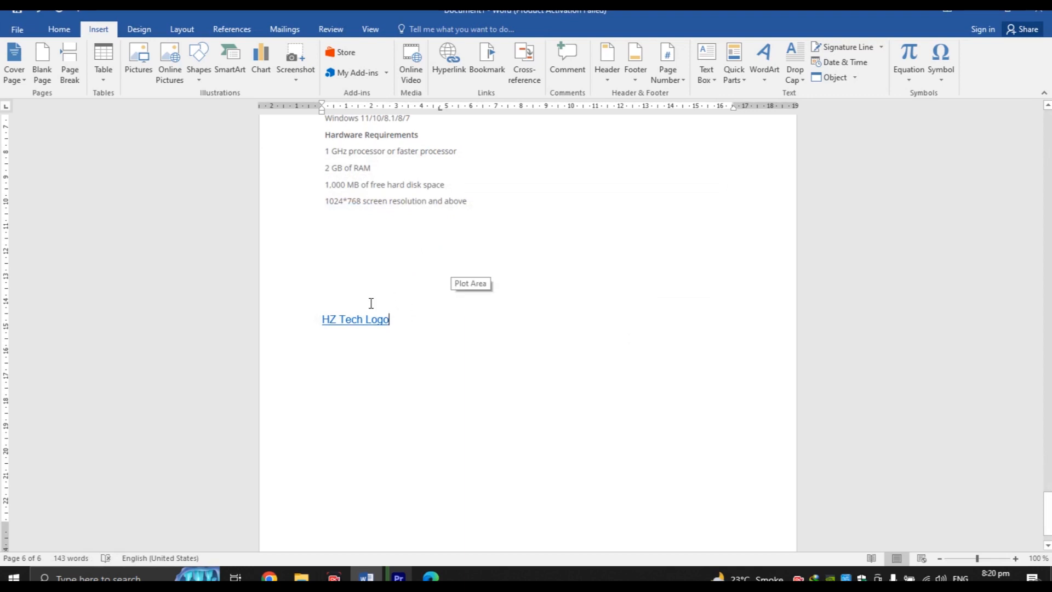
Follow the link, allow the file to open, then close the photo viewer
mouse_move(329, 319)
double_click(363, 322)
left_click(363, 323)
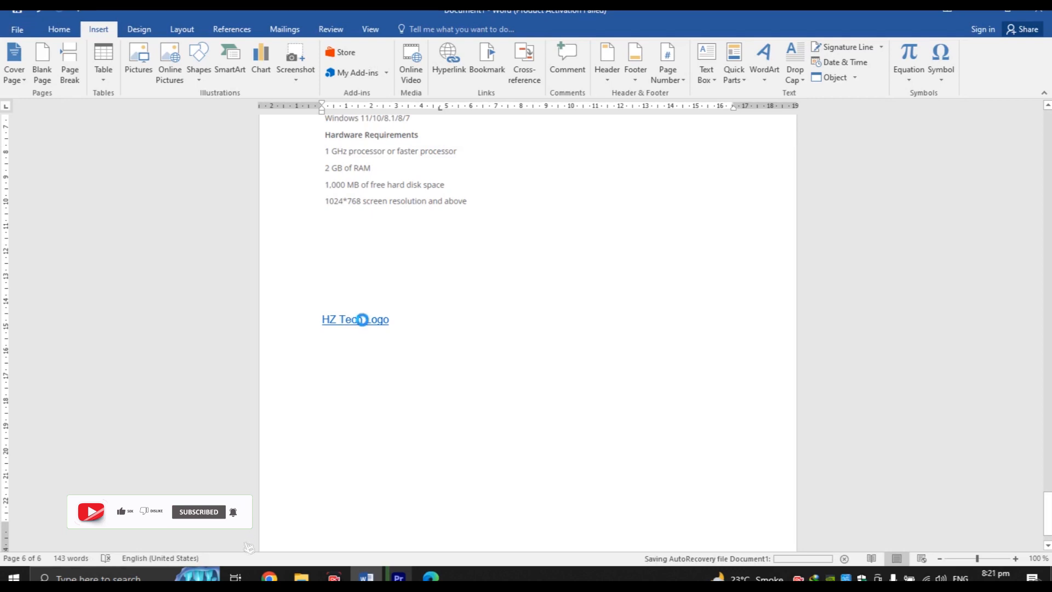
left_click(362, 319, "ctrl")
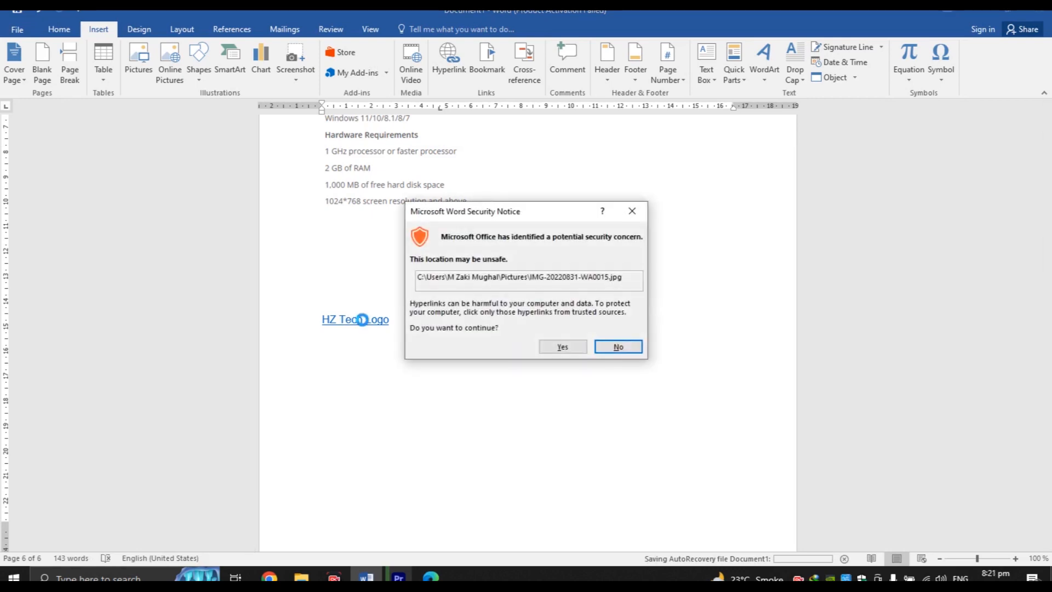
left_click(563, 347)
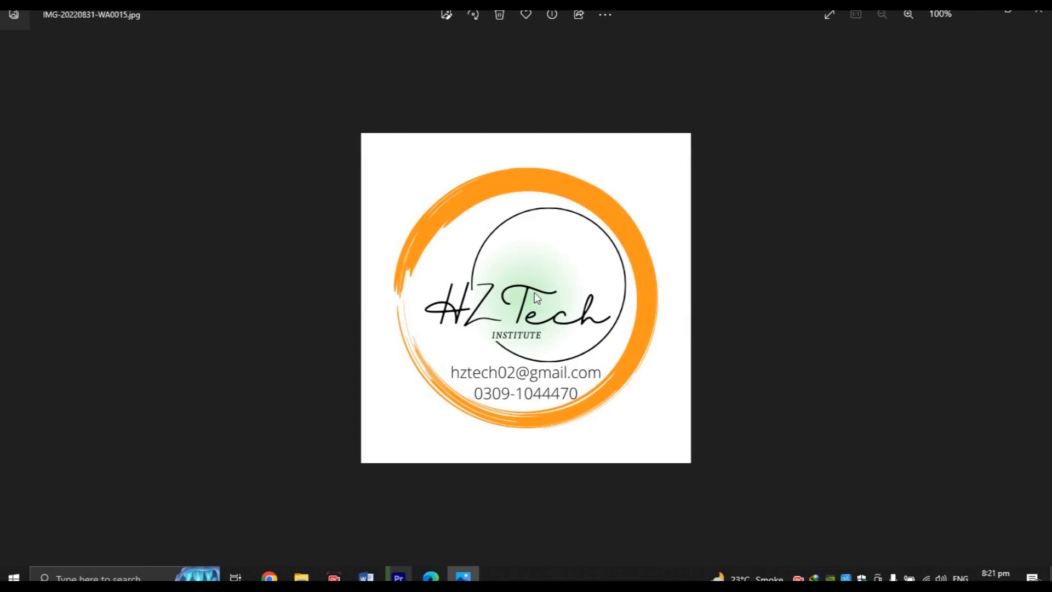
left_click(1037, 13)
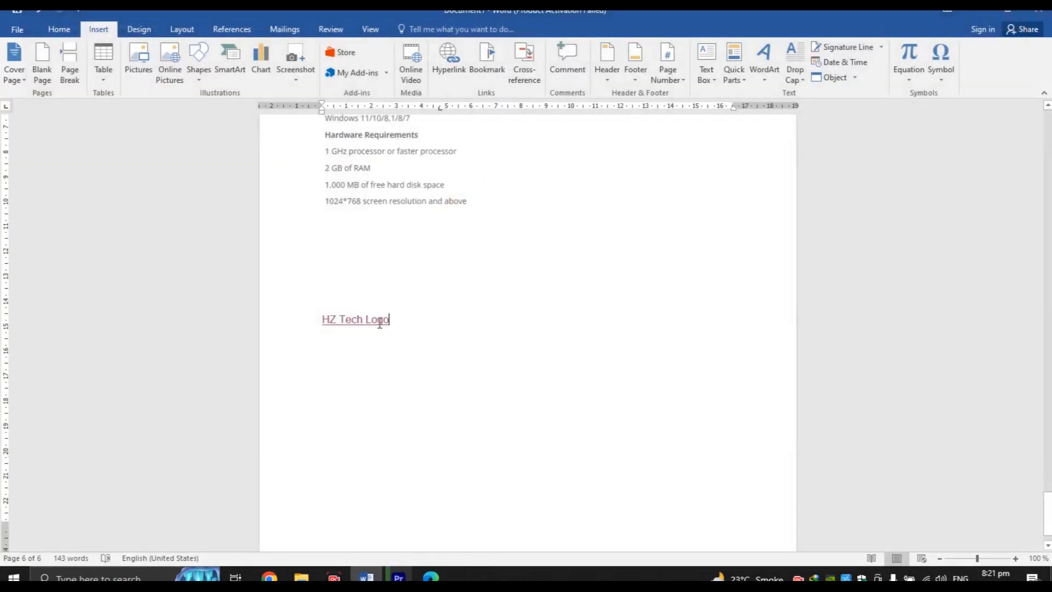
Remove the existing hyperlink from HZ Tech Logo
left_click(448, 60)
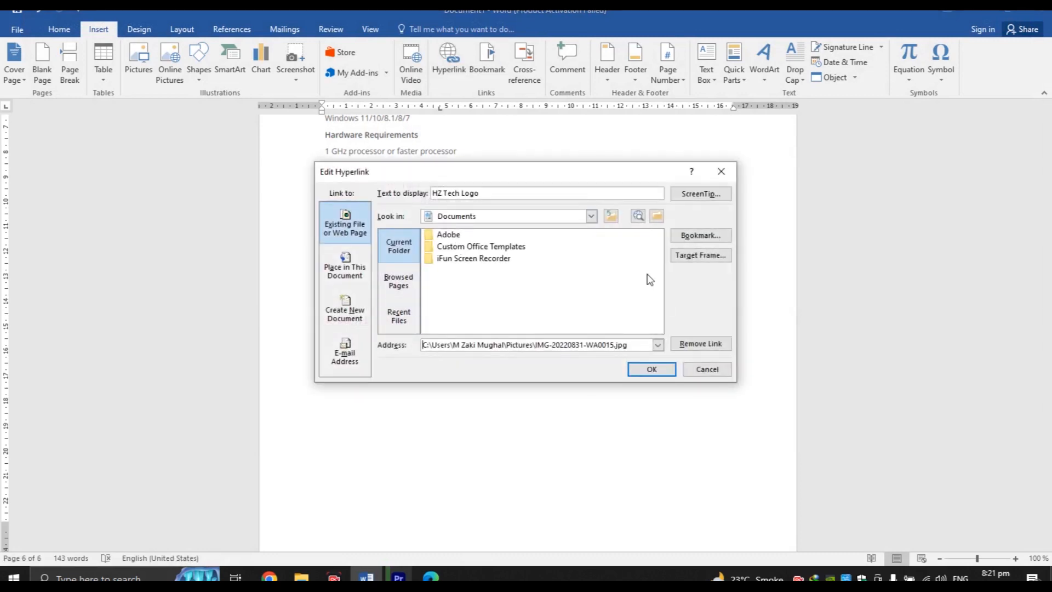
left_click(544, 320)
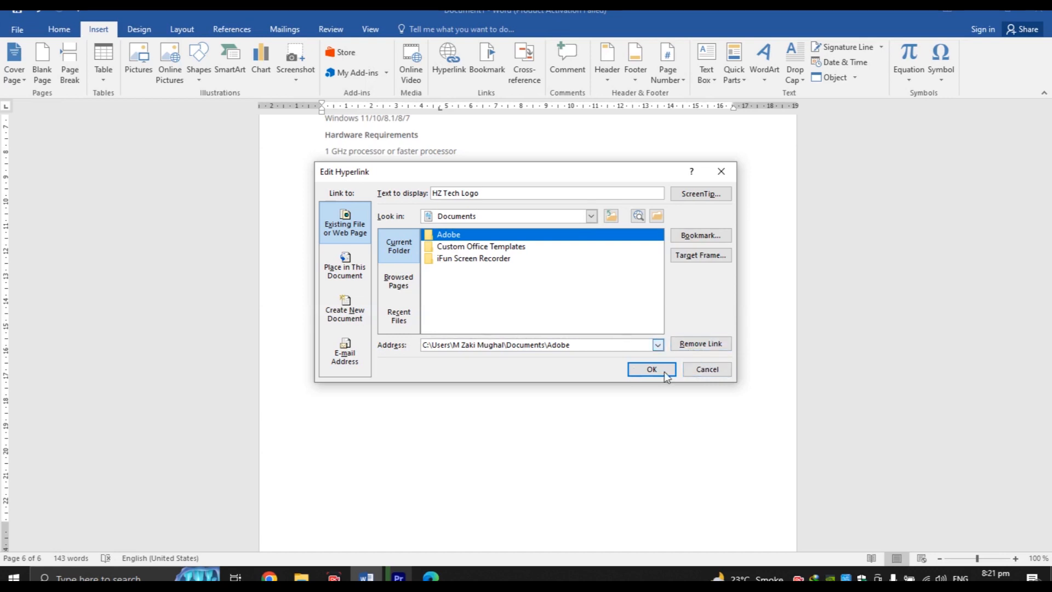
left_click(698, 345)
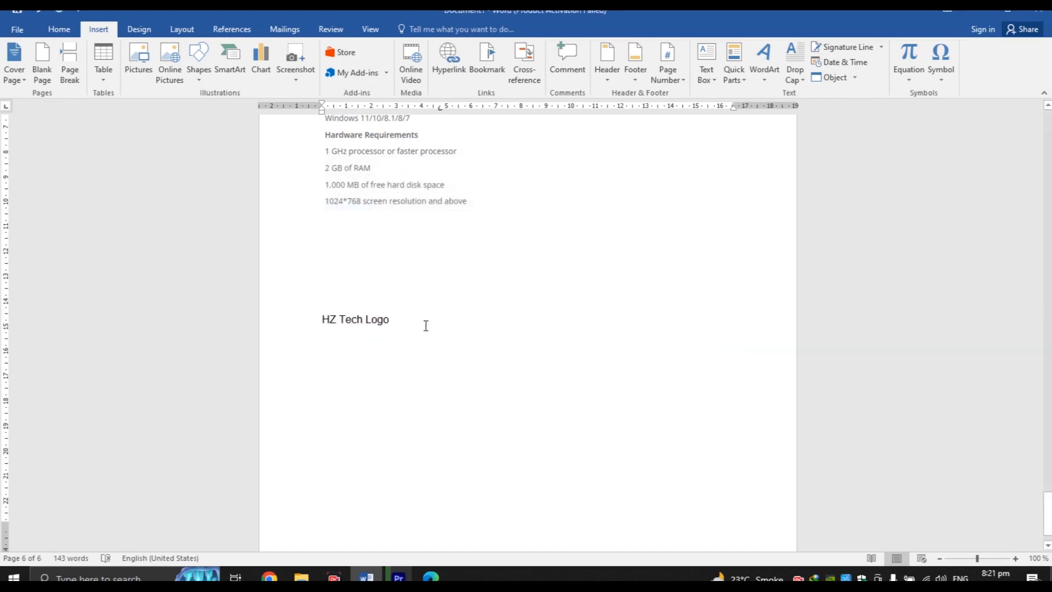
Link HZ Tech Logo to IMG-20220831-WA0015.jpg in the Pictures folder
left_click(306, 328)
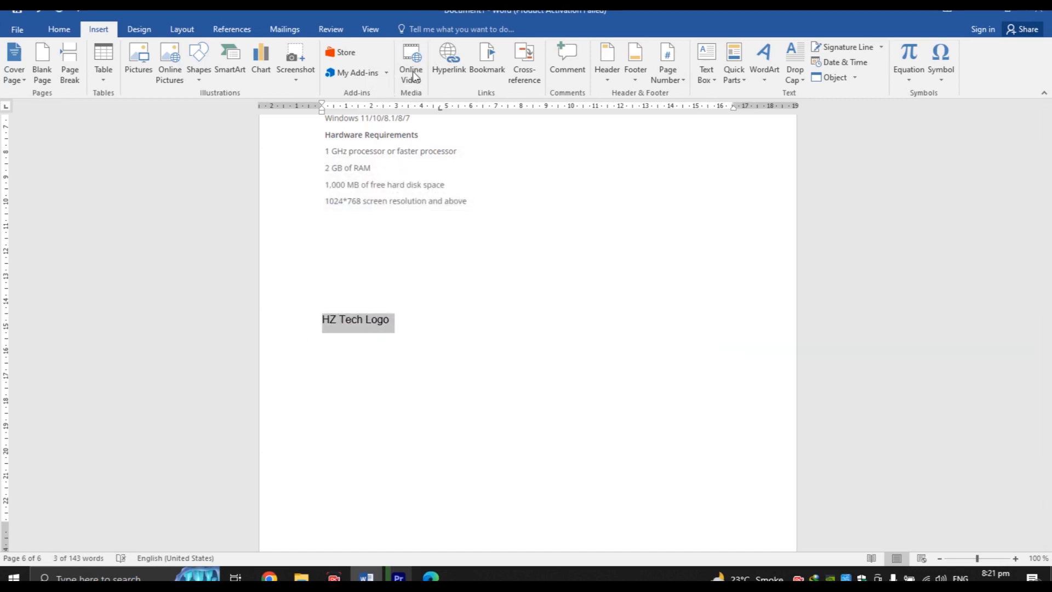
left_click(452, 79)
left_click(611, 215)
double_click(446, 270)
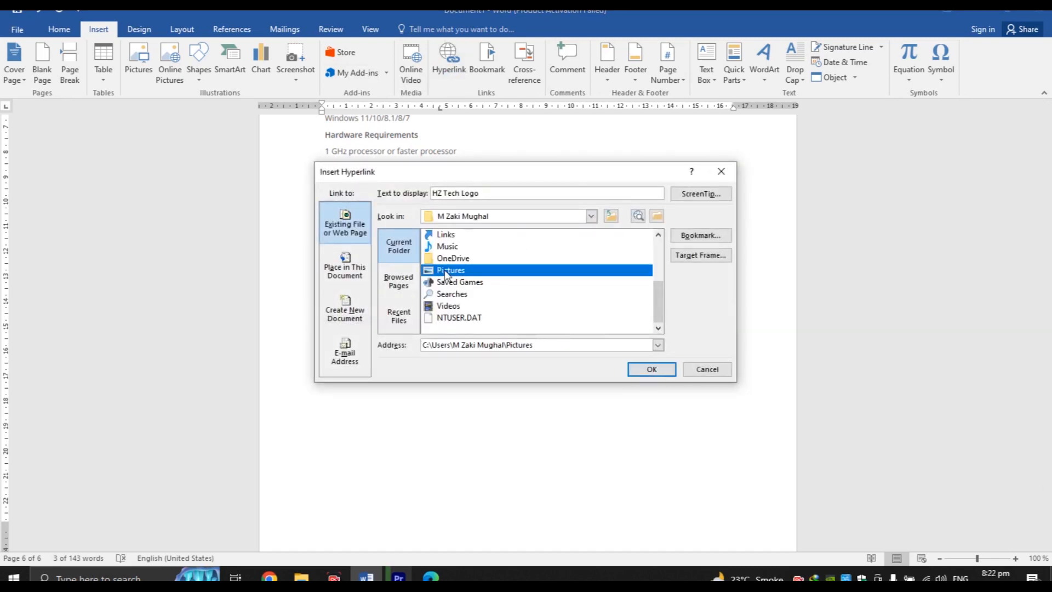
double_click(445, 271)
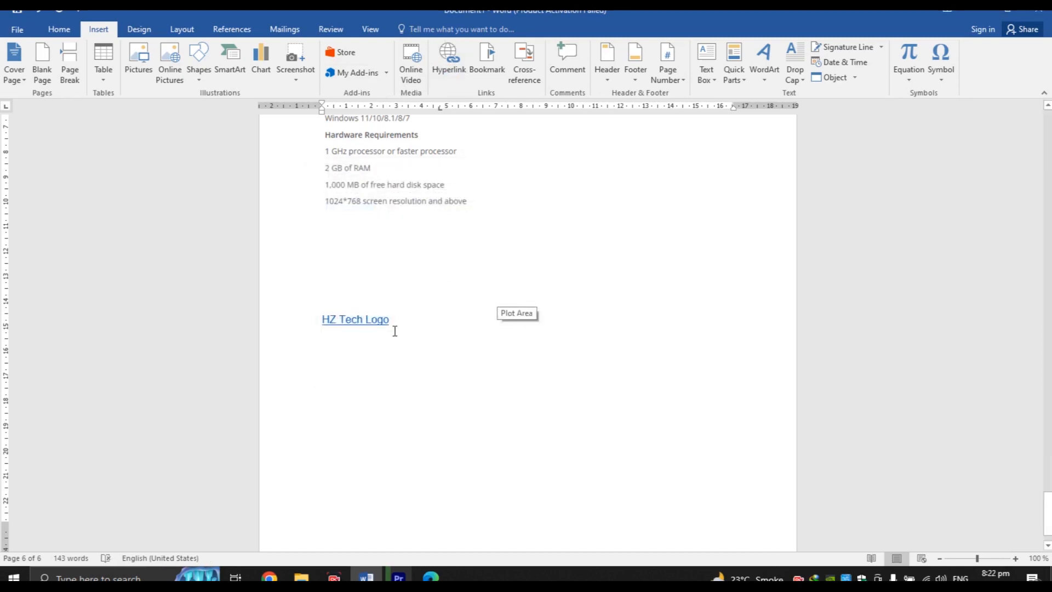
Open the linked logo image, accept the warning, then close the viewer
left_click(364, 319, "ctrl")
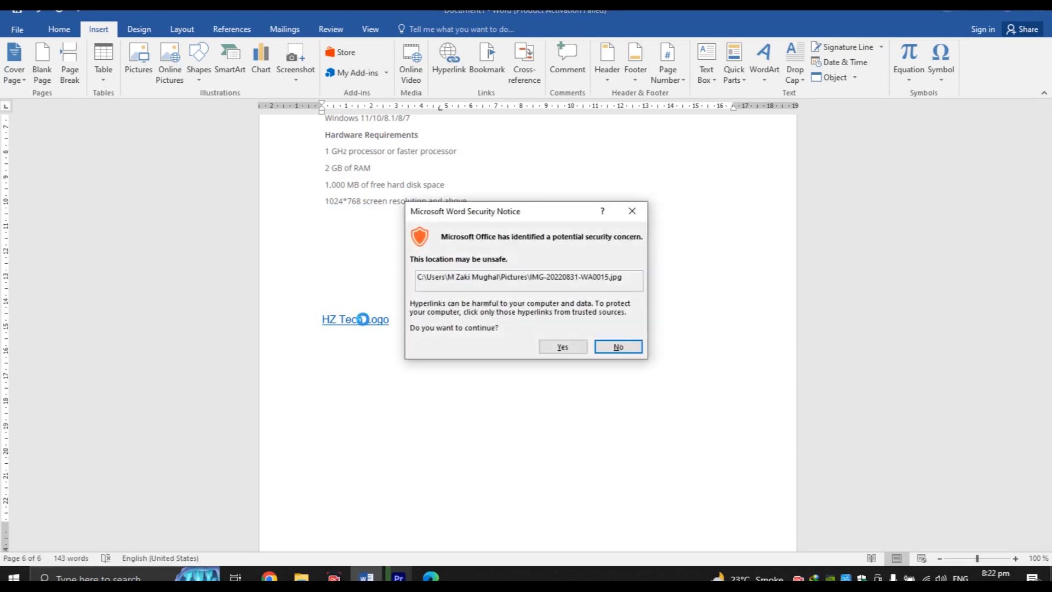
left_click(564, 347)
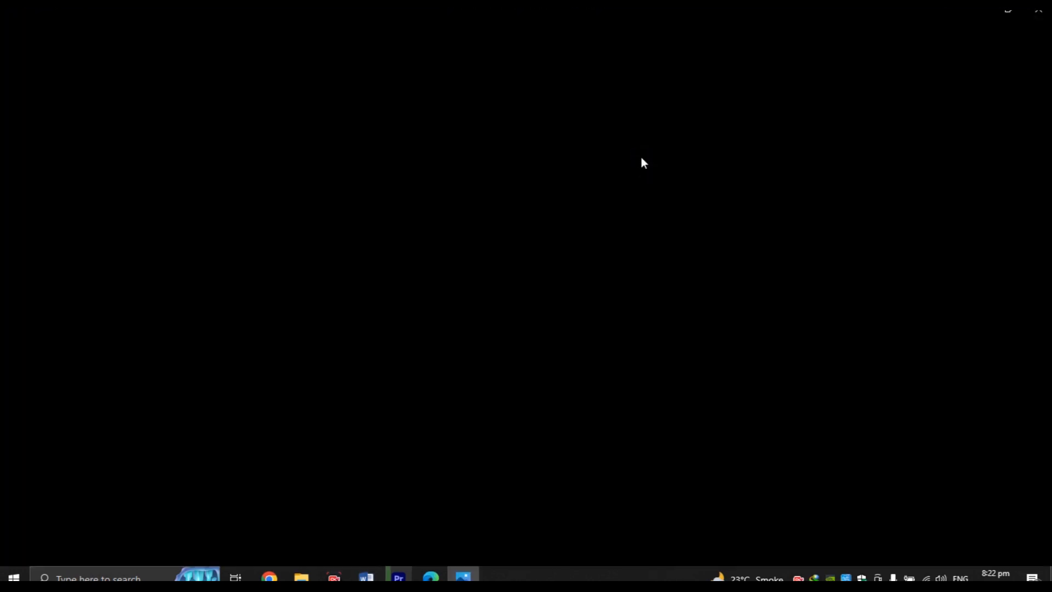
left_click(1037, 11)
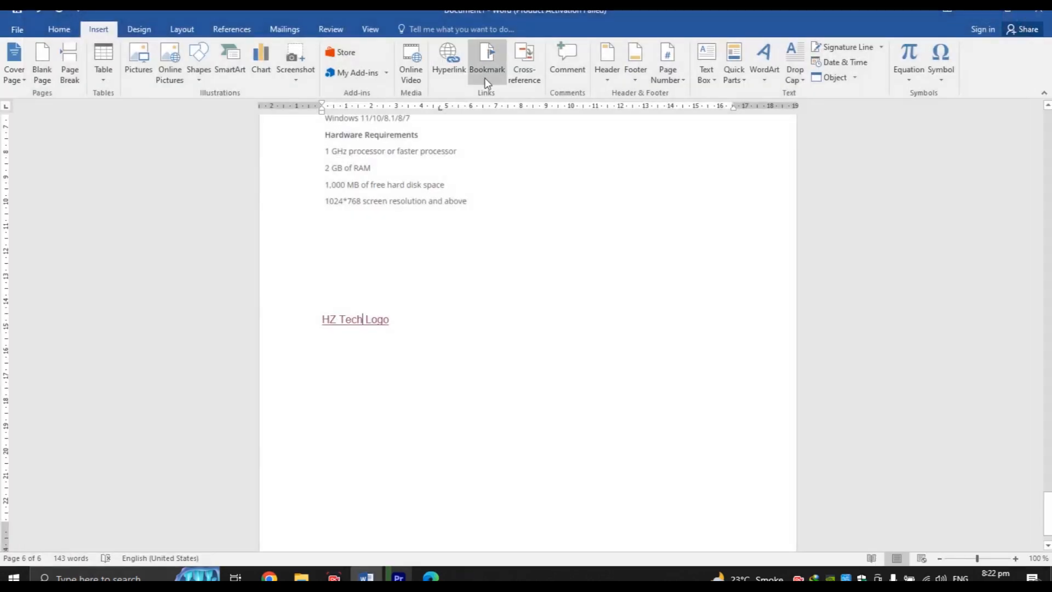
key("Return")
key("Return")
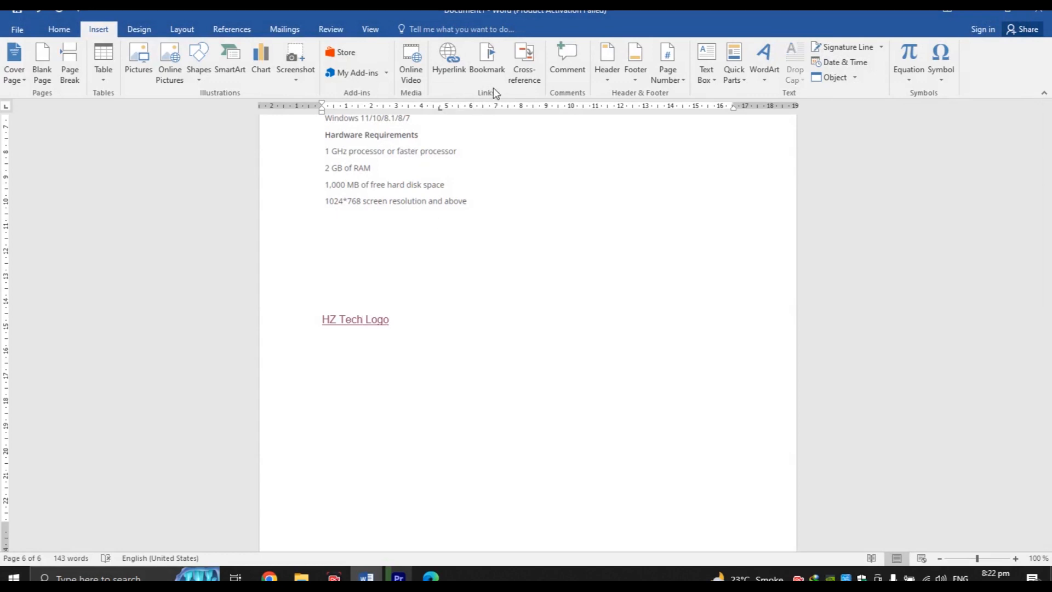
left_click(491, 64)
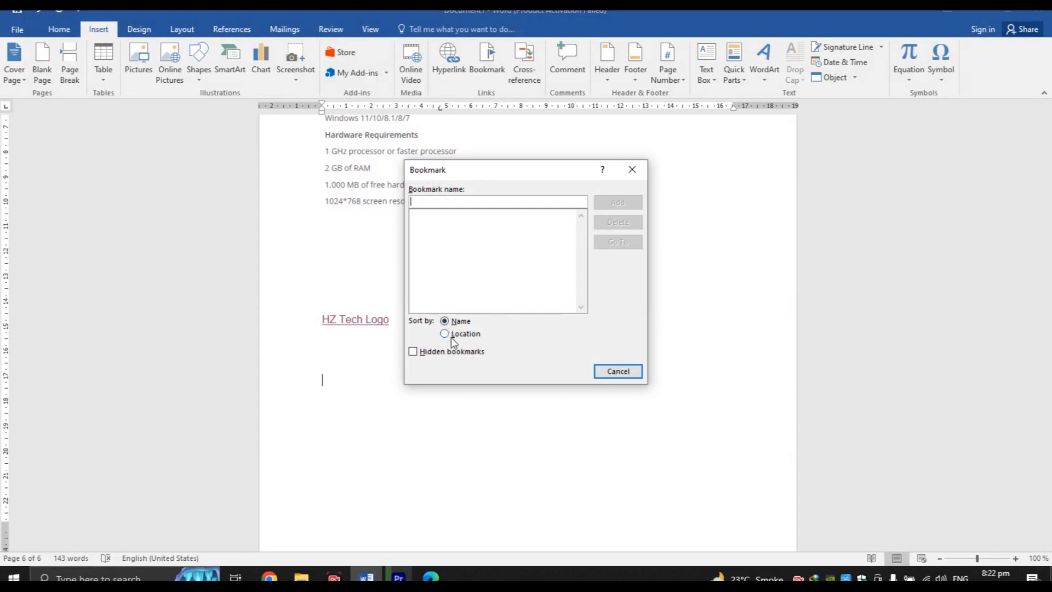
left_click(626, 376)
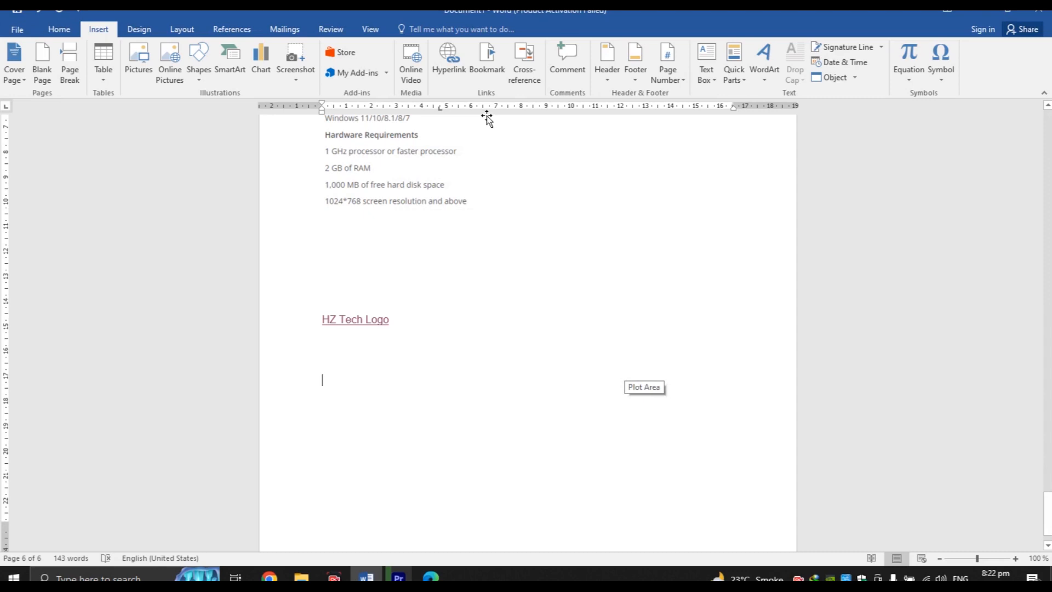
Cancel out of Cross-reference, then place the insertion point below the Karachi line on page 2
left_click(526, 61)
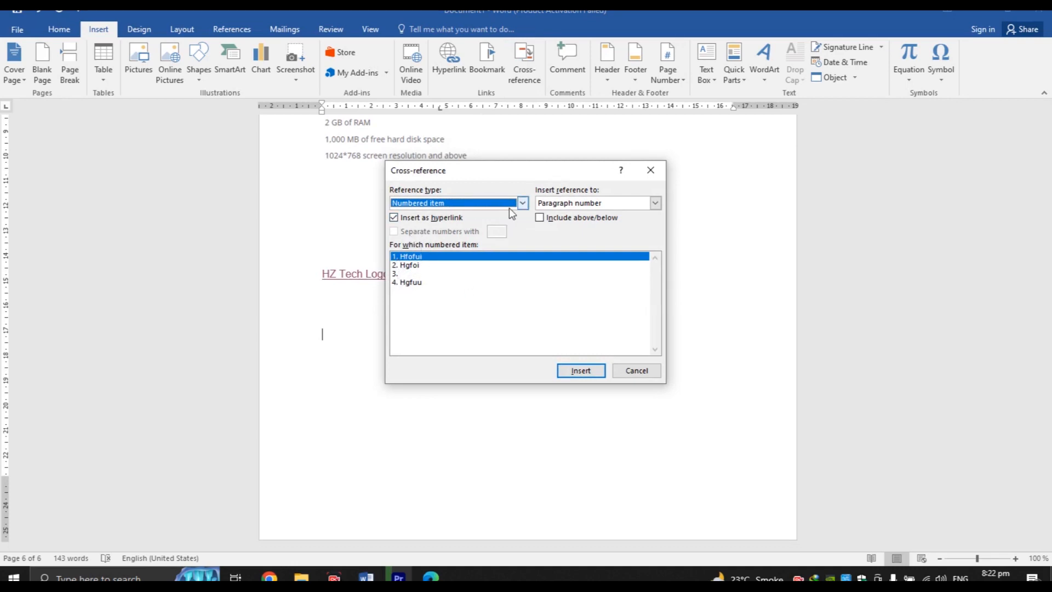
left_click(642, 372)
left_click_drag(1048, 515, 1042, 213)
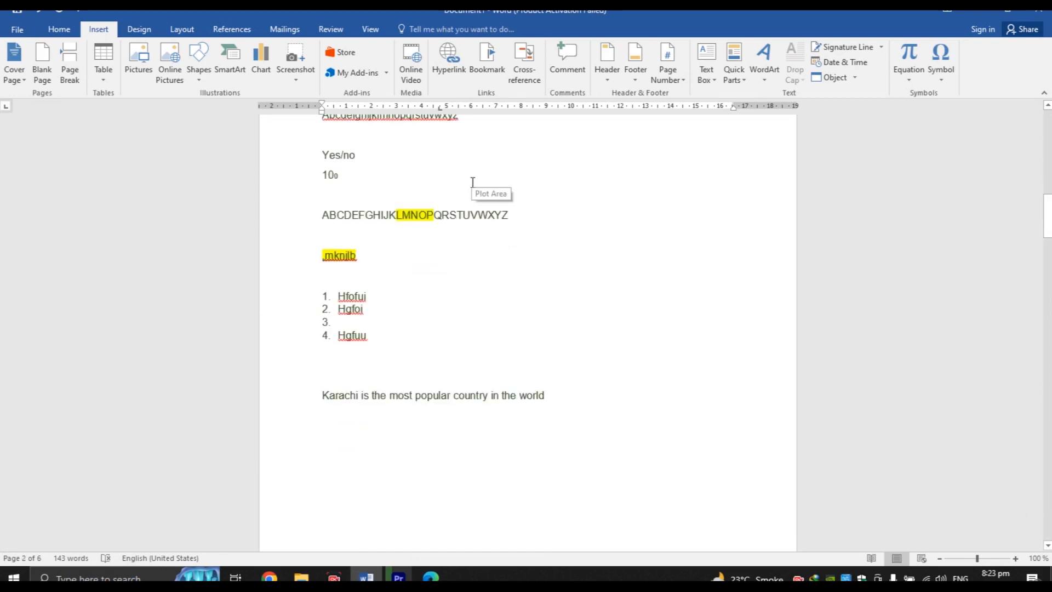
left_click(509, 214)
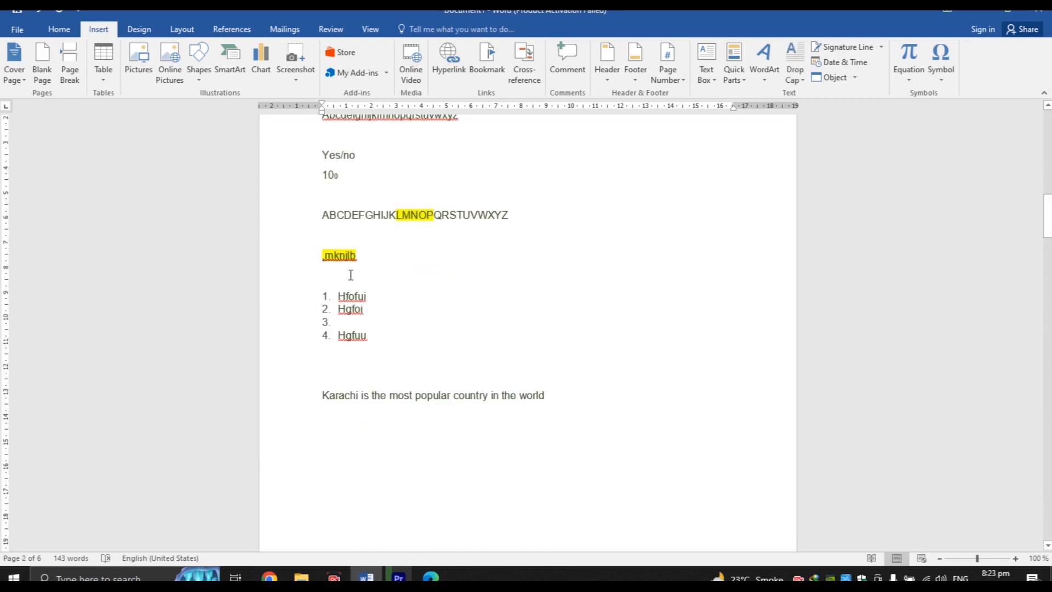
left_click(358, 258)
left_click(374, 297)
Check Cross-reference again, then type 'a. abcd' to auto-start a lettered list
left_click(519, 81)
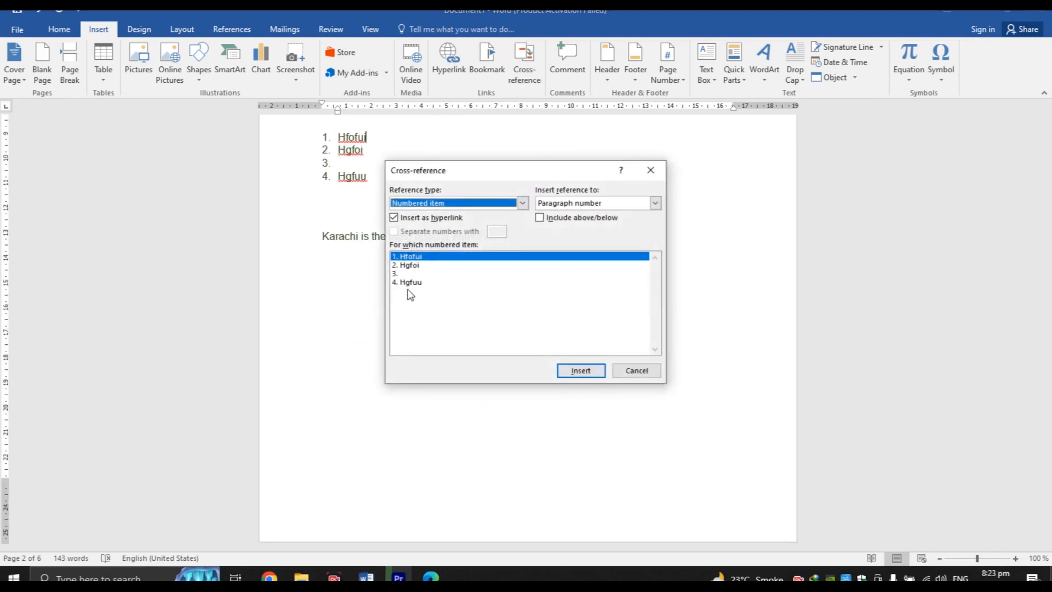
left_click(636, 370)
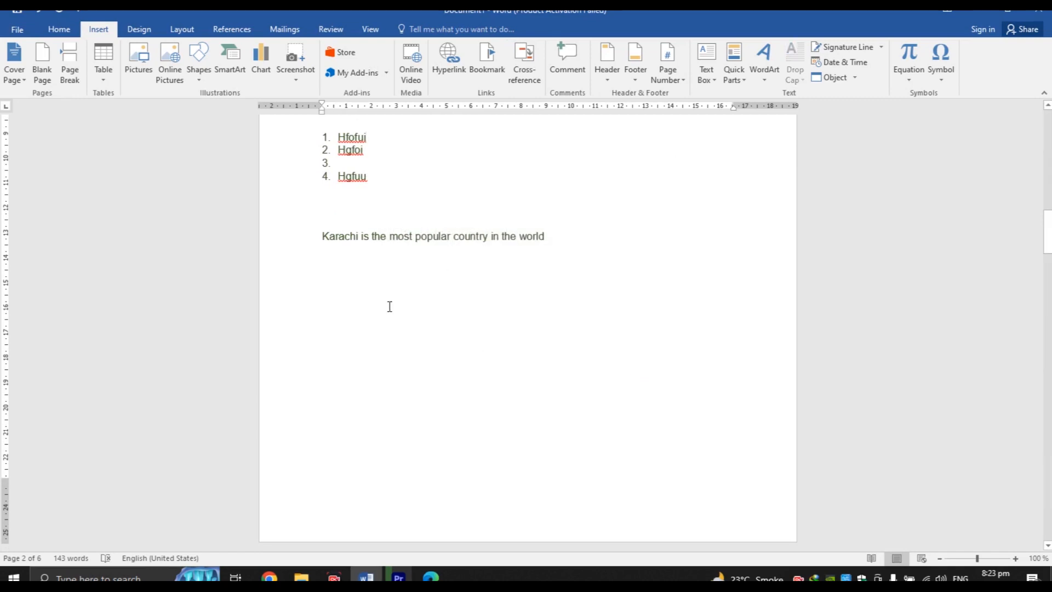
type("a. ")
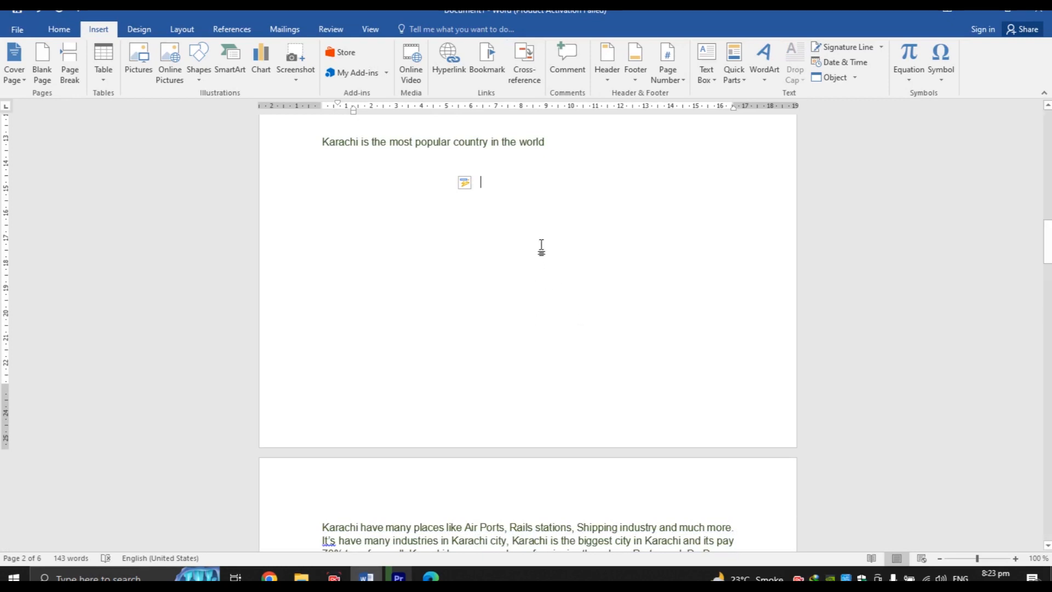
type("abcd")
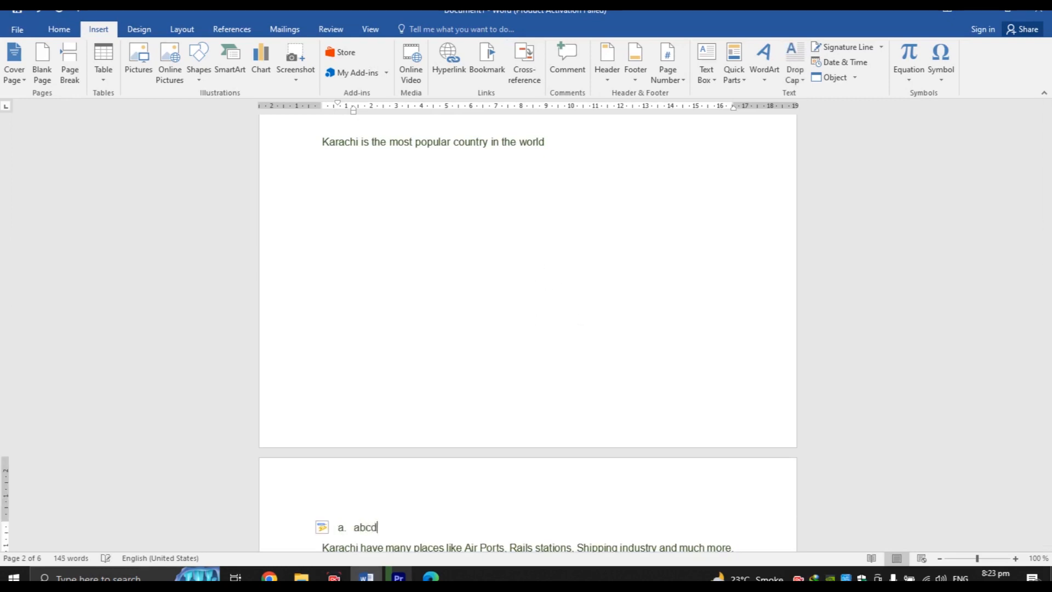
Add list items Efgh, Ijkl and Mnop, then view them in Cross-reference and cancel
key("Return")
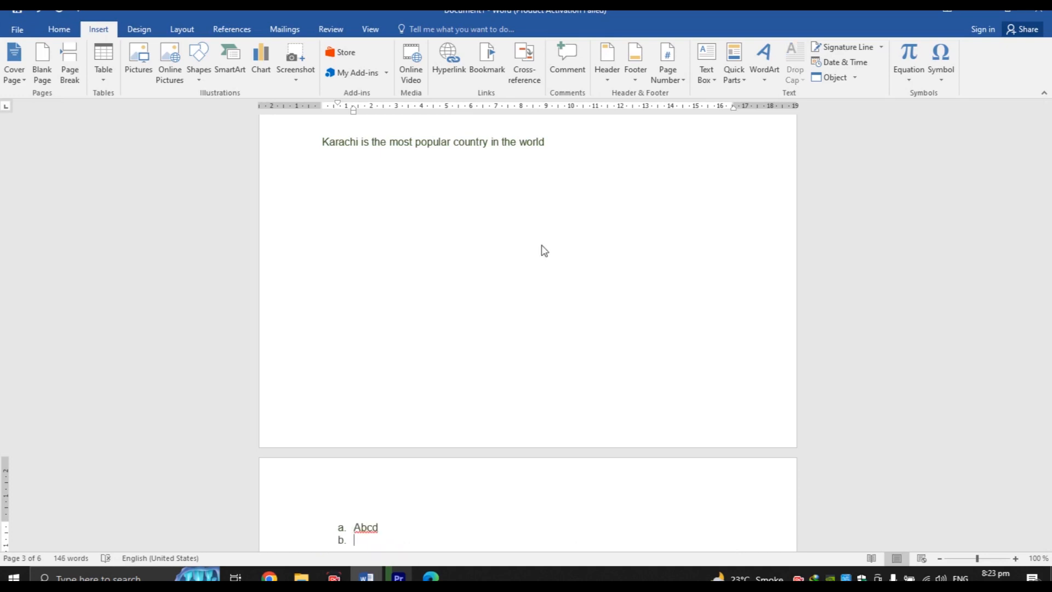
type("efgh")
key("Return")
type("ijk")
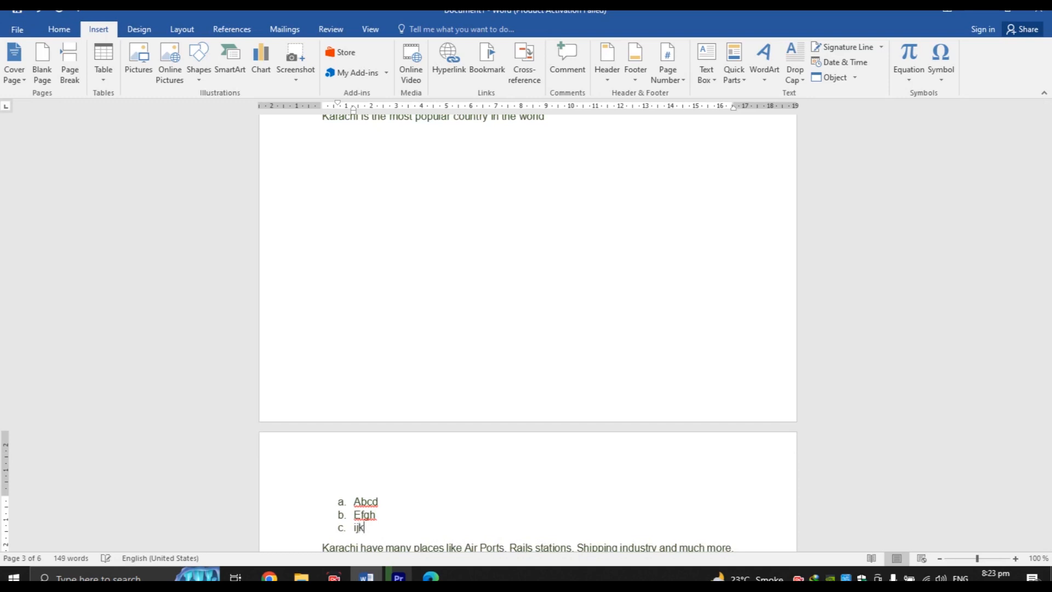
type("l")
key("Return")
type("mnop")
key("Return")
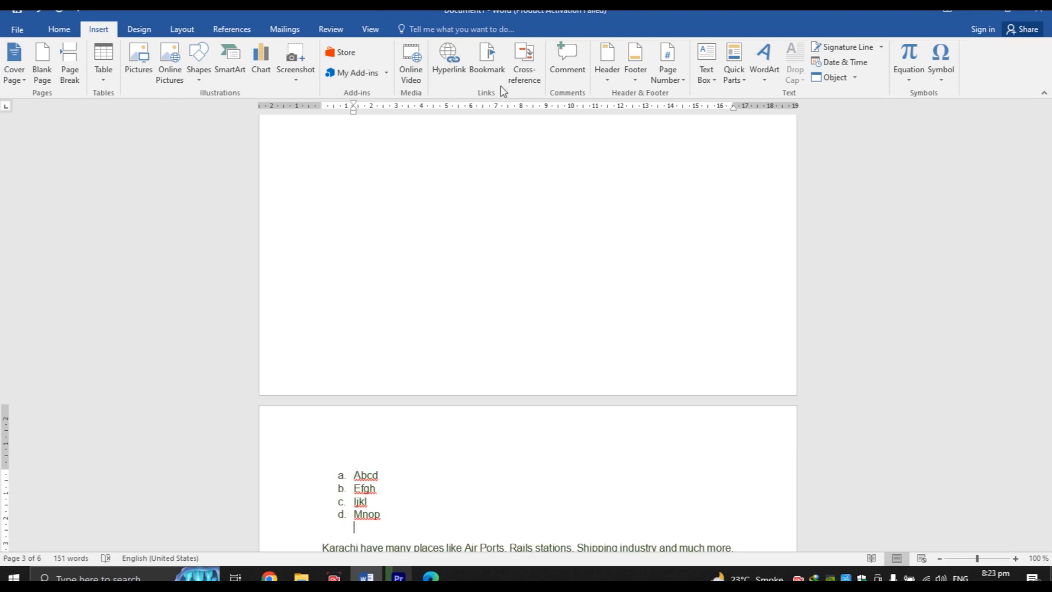
left_click(533, 72)
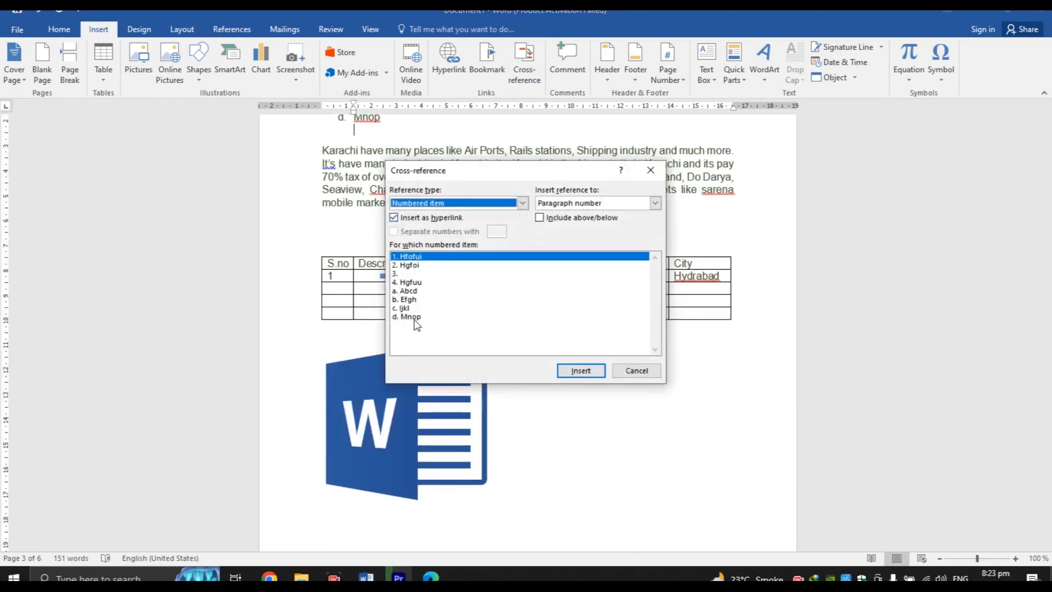
left_click(638, 371)
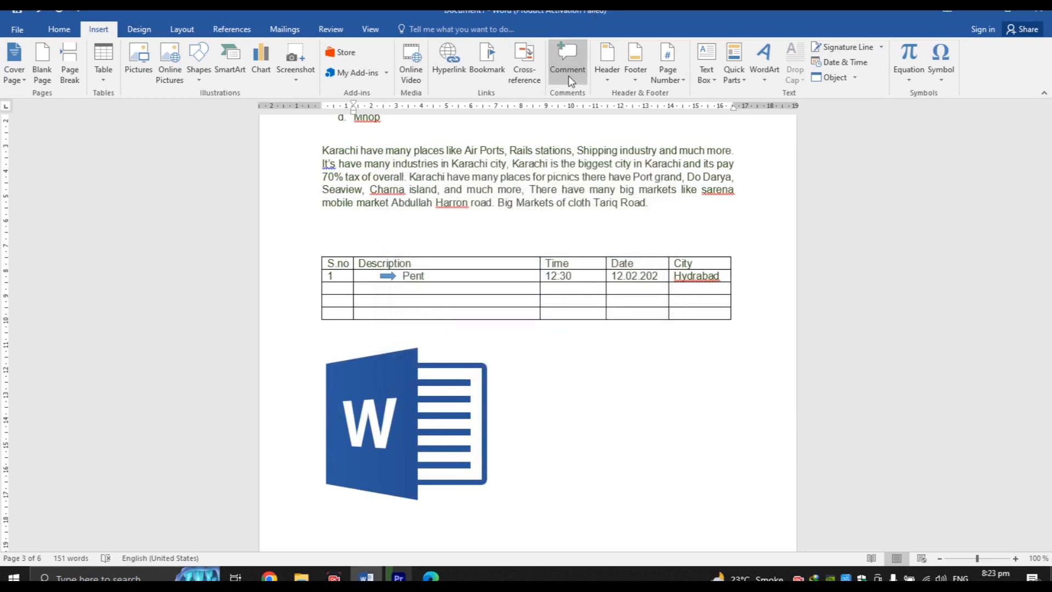
Add the comment 'Jeans' to the word Pent in the table
left_click(421, 274)
double_click(421, 273)
left_click(570, 68)
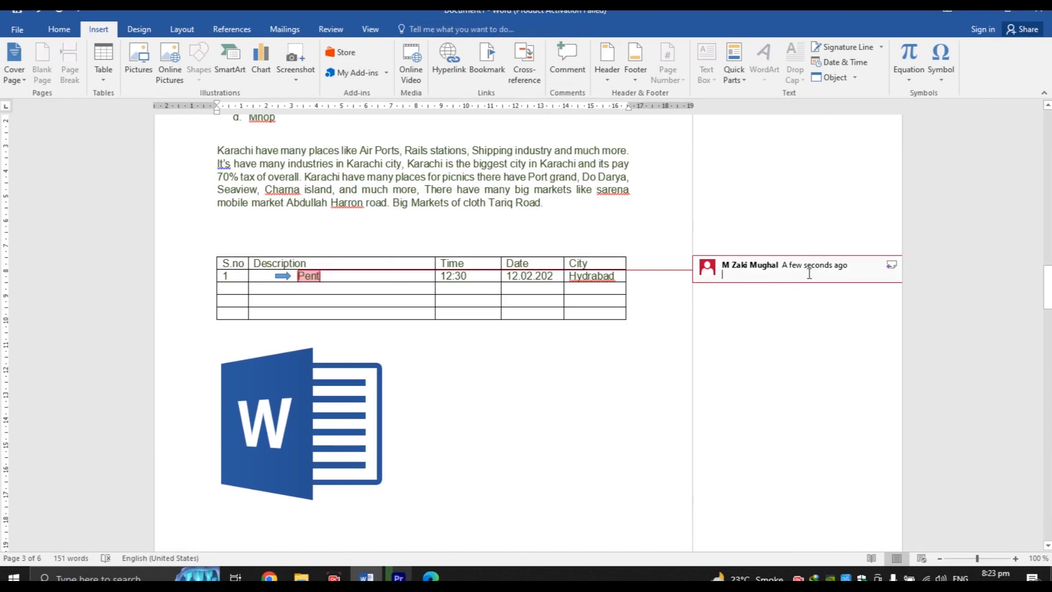
type("Je")
left_click(658, 384)
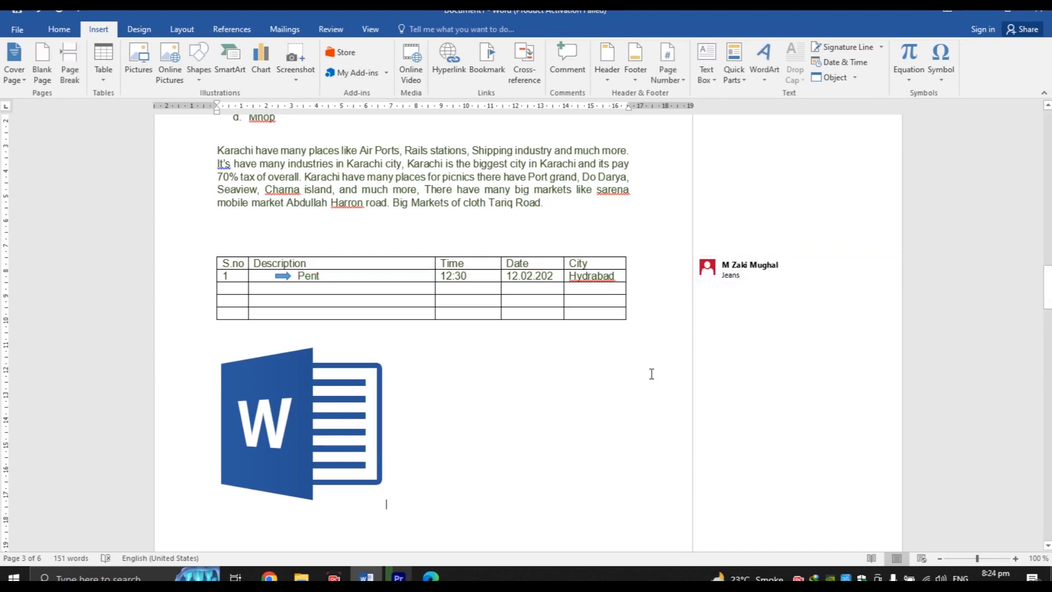
double_click(651, 374)
mouse_move(1047, 288)
left_mouse_down()
mouse_move(1047, 134)
mouse_move(1048, 286)
left_mouse_up()
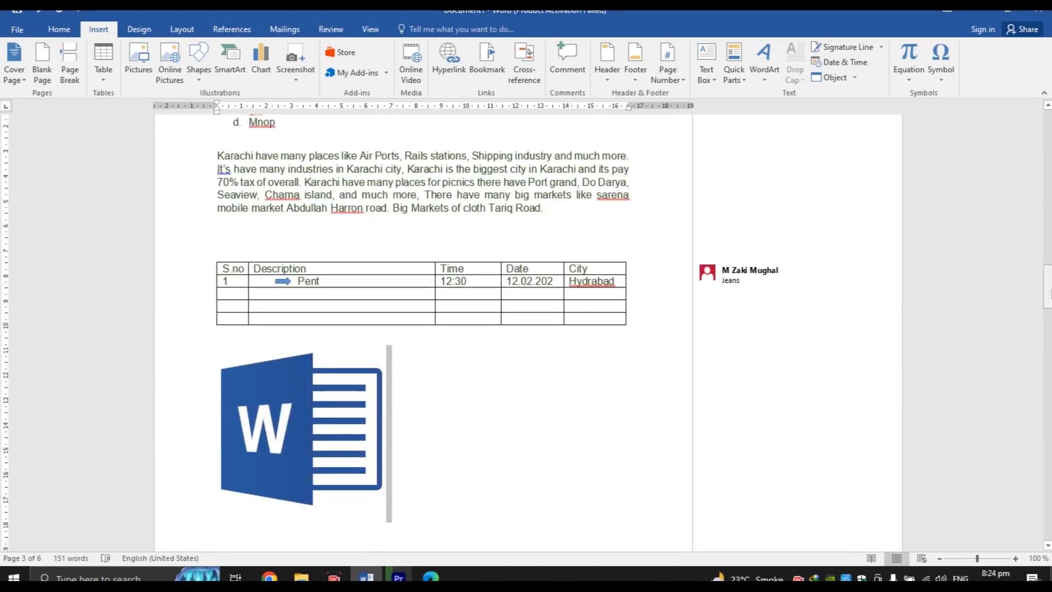
left_click(303, 281)
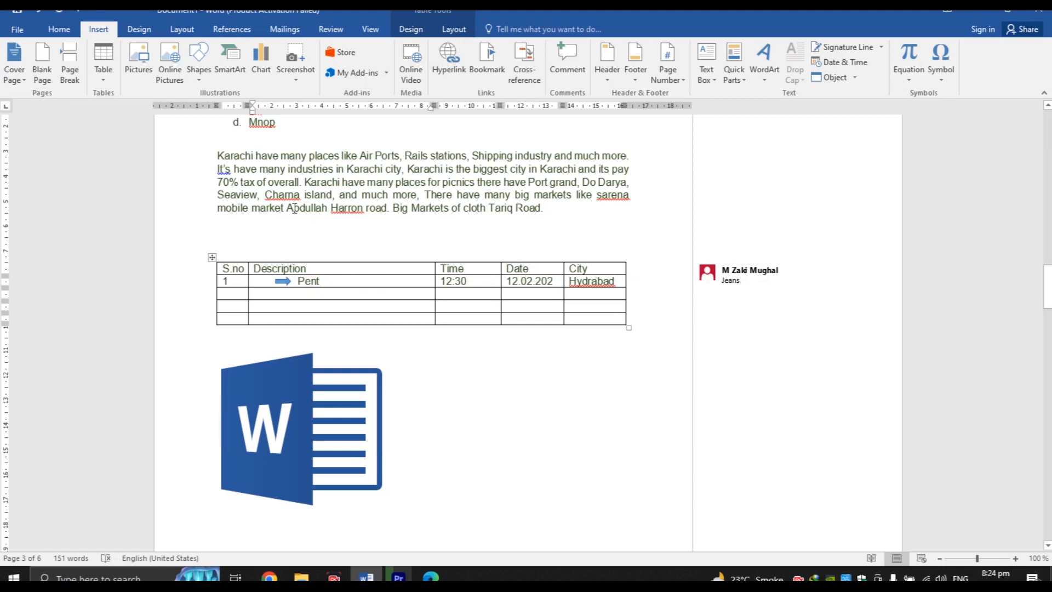
Comment 'Tariq Road' on the words Abdullah Harron road in the Karachi paragraph
left_click_drag(287, 210, 387, 209)
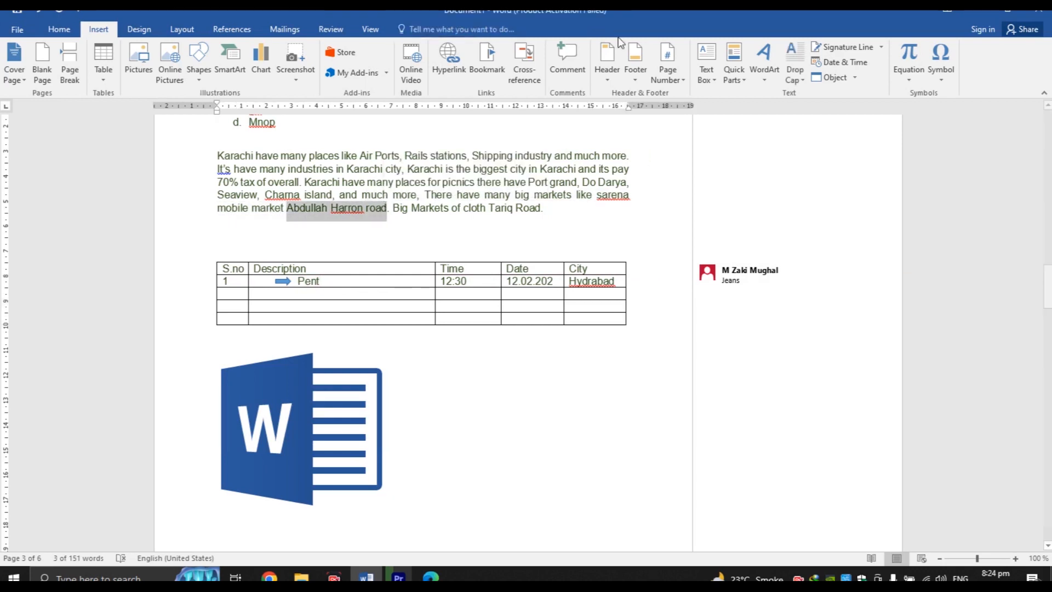
left_click(575, 62)
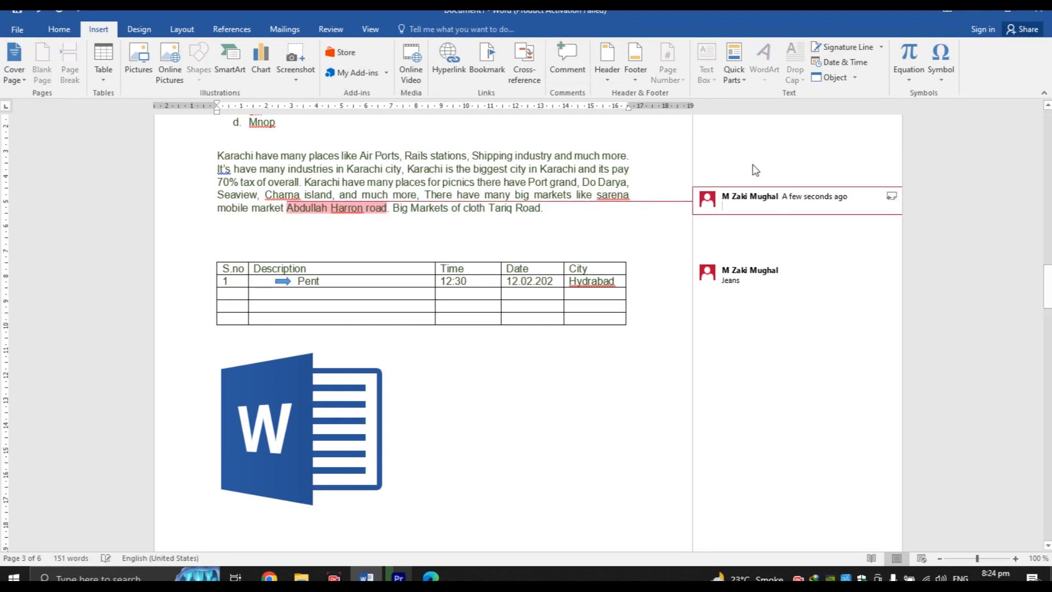
type("Ta")
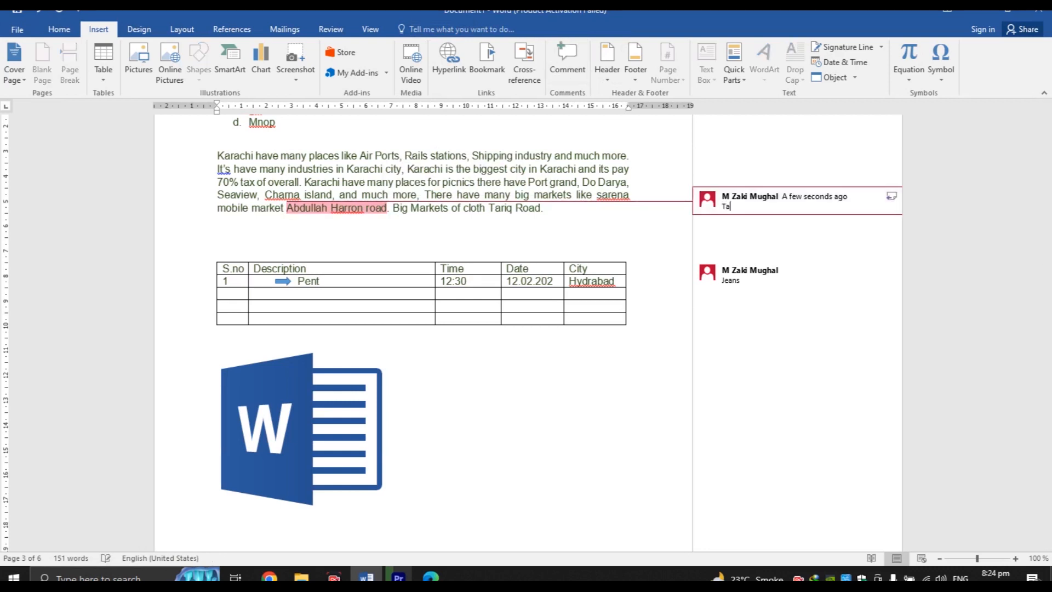
type("riq Road")
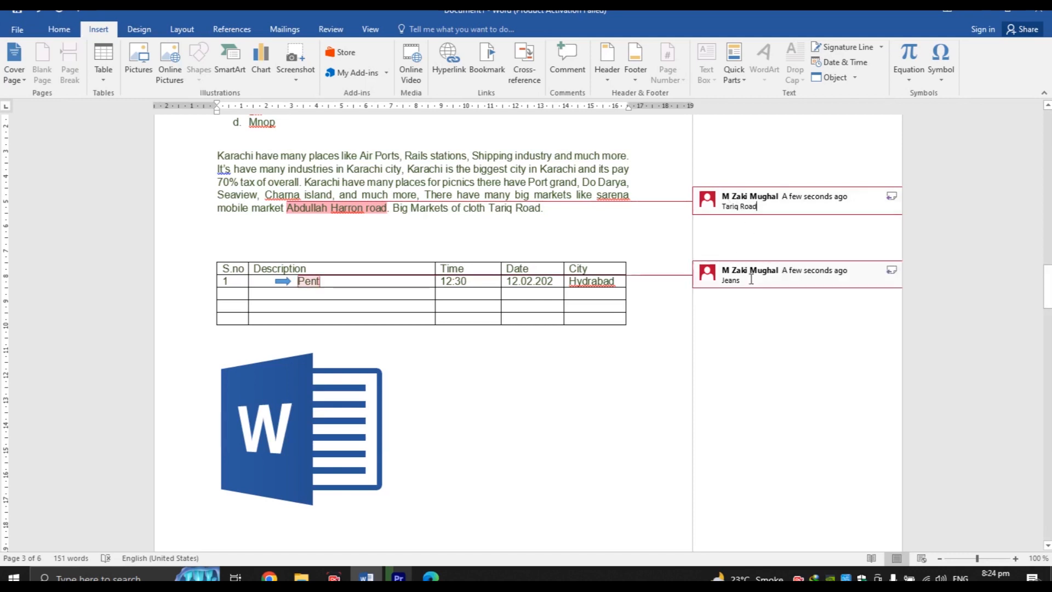
left_click(761, 311)
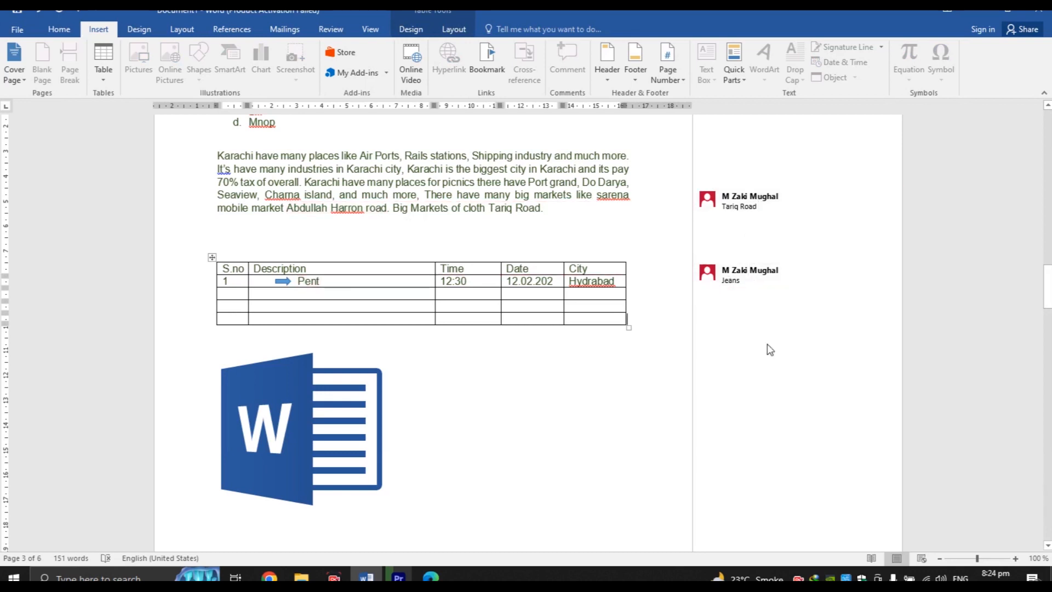
left_click(537, 194)
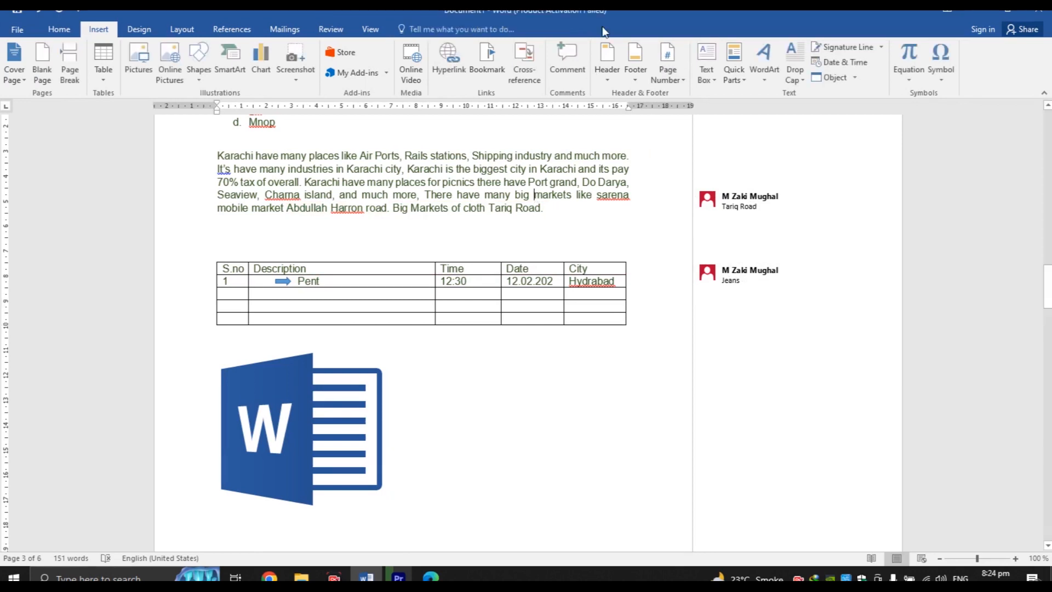
Insert the Facet (Even Page) header reading HZ Tech Institute, Tab-indented to the right
left_click(613, 79)
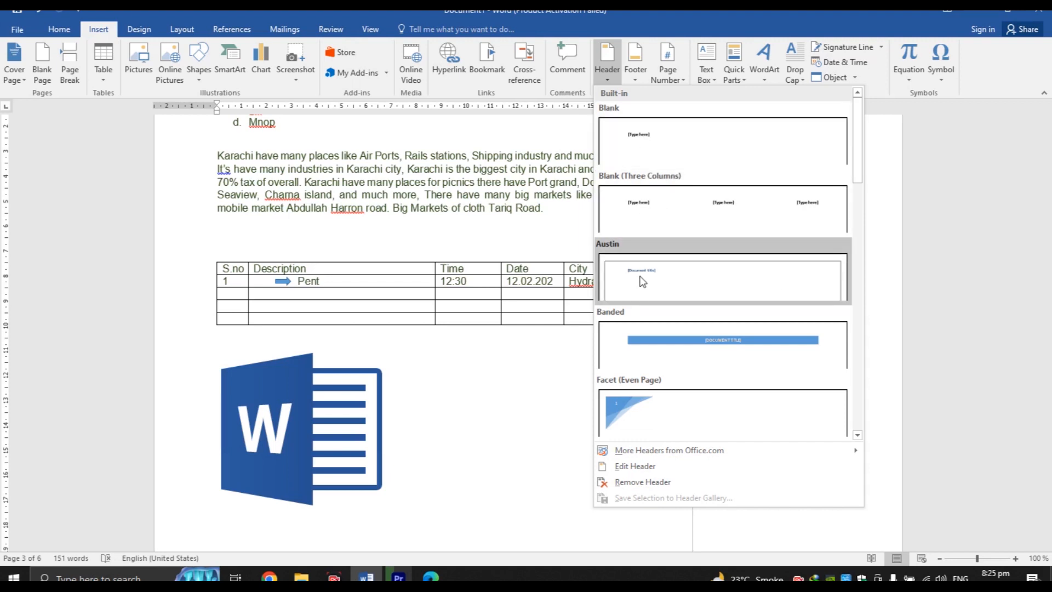
left_click(658, 423)
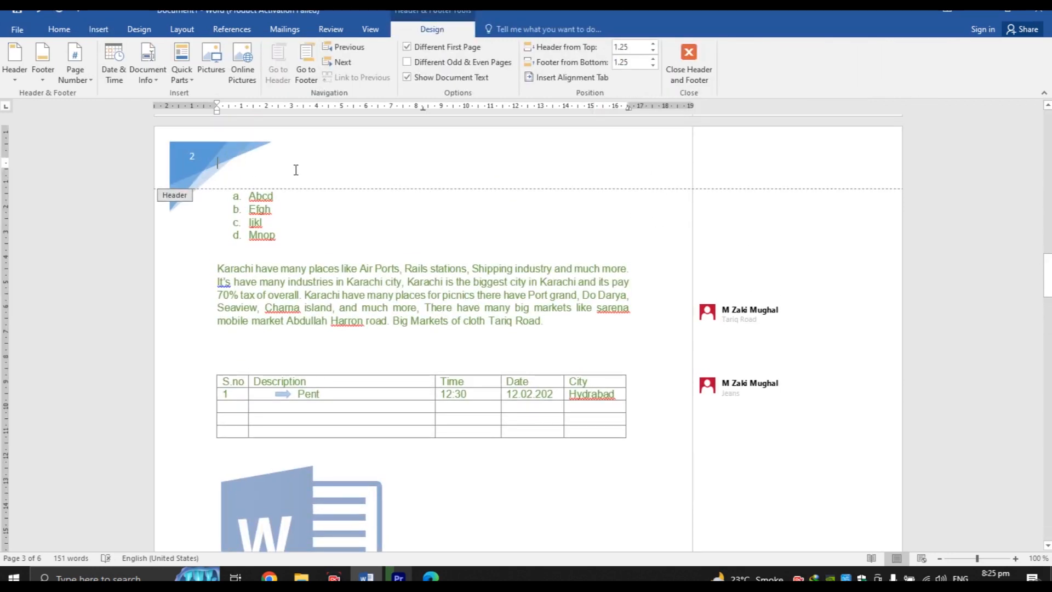
key("BackSpace")
key("BackSpace")
key("BackSpace")
key("BackSpace")
key("BackSpace")
key("BackSpace")
key("BackSpace")
key("BackSpace")
key("BackSpace")
key("BackSpace")
key("BackSpace")
key("BackSpace")
key("BackSpace")
key("BackSpace")
key("BackSpace")
key("BackSpace")
key("BackSpace")
key("BackSpace")
key("BackSpace")
key("BackSpace")
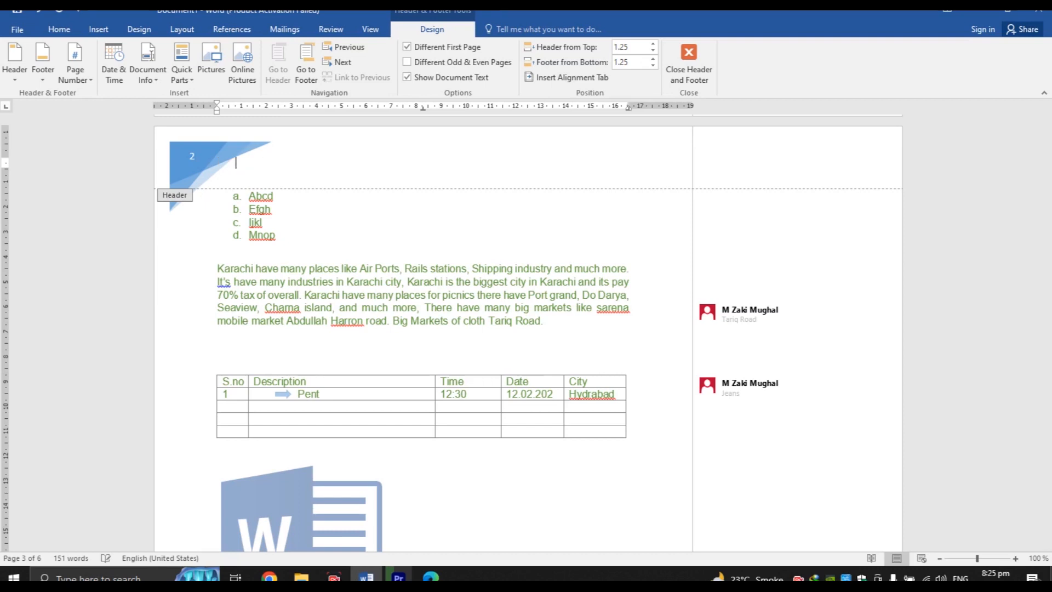
left_click(58, 29)
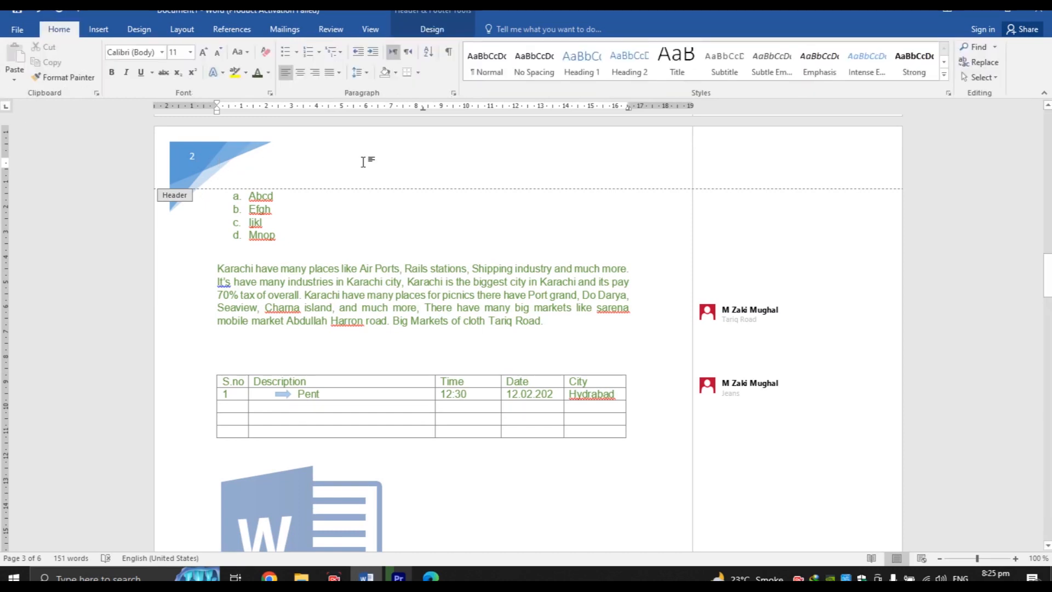
type("ute")
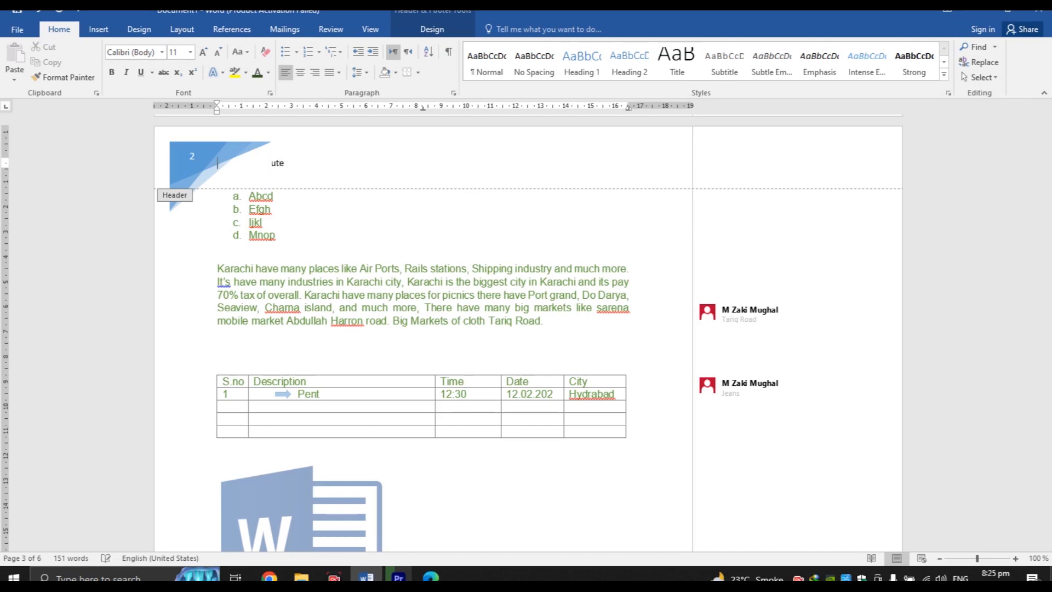
key("Home")
key("Tab")
key("Tab")
key("Tab")
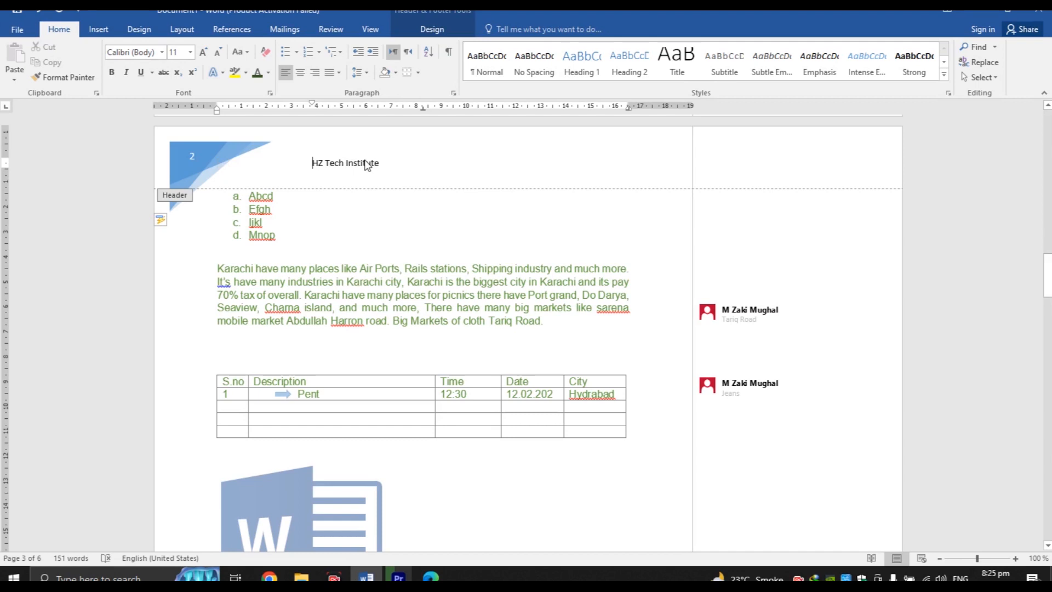
left_click(429, 163)
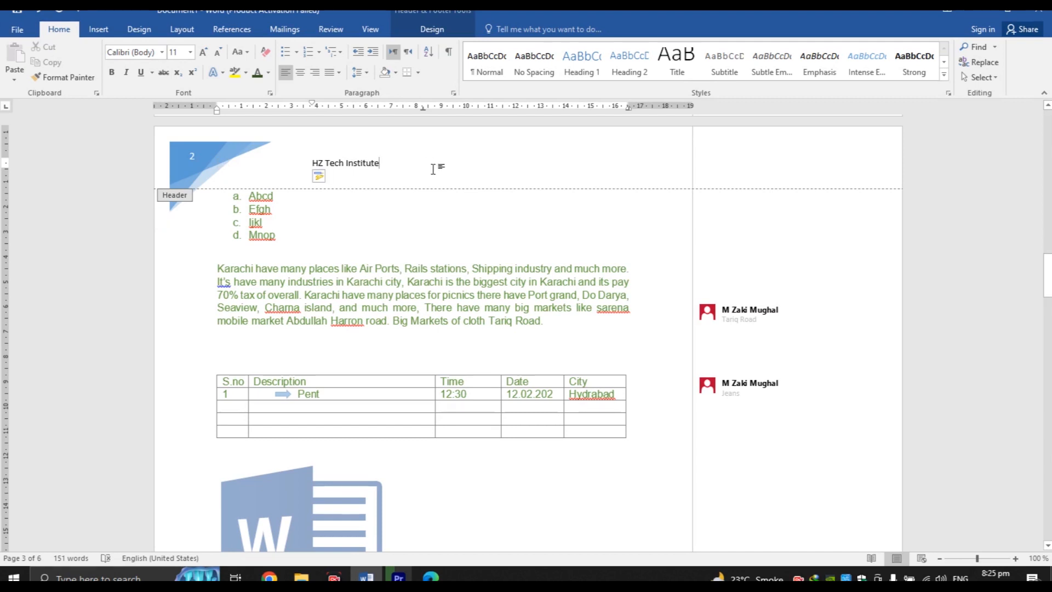
double_click(388, 246)
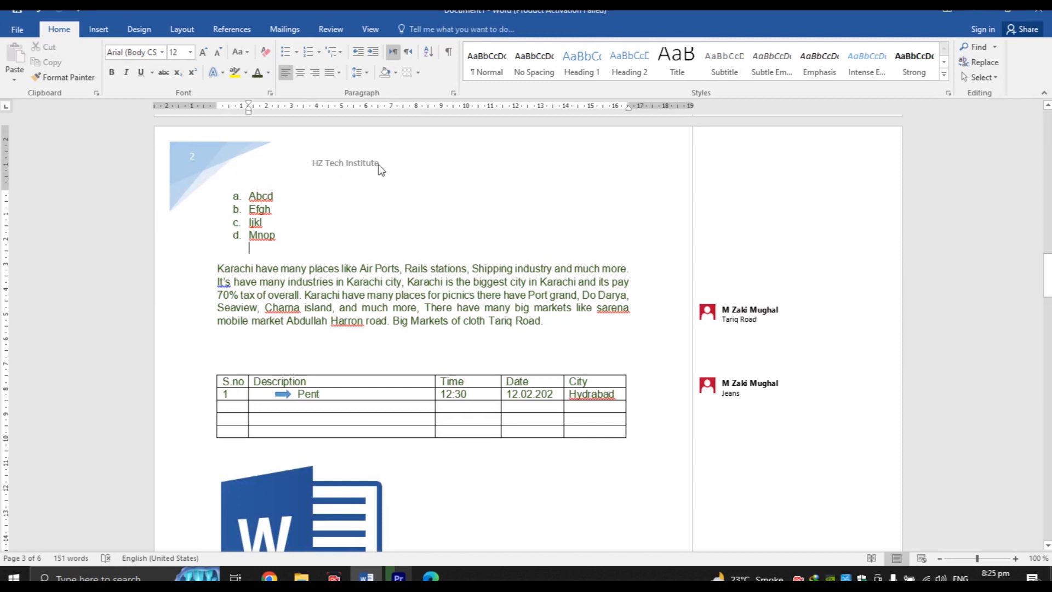
mouse_move(1048, 273)
left_mouse_down()
mouse_move(1047, 124)
mouse_move(1048, 278)
left_mouse_up()
Scroll to the HZ Tech Logo on the last page and browse footer designs without choosing one
left_click_drag(1047, 278, 1047, 458)
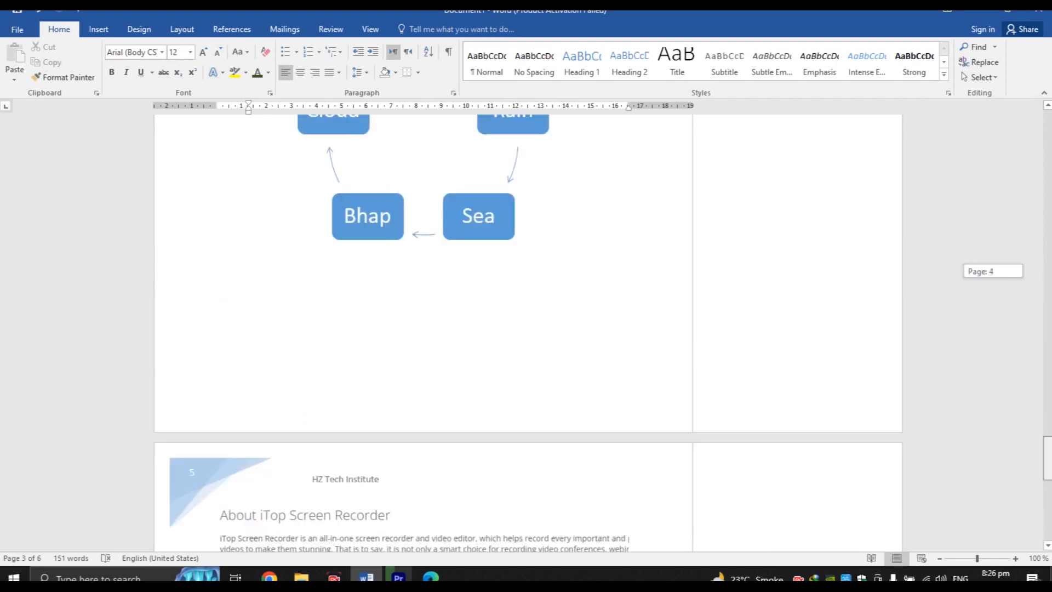
left_click_drag(1047, 458, 1047, 517)
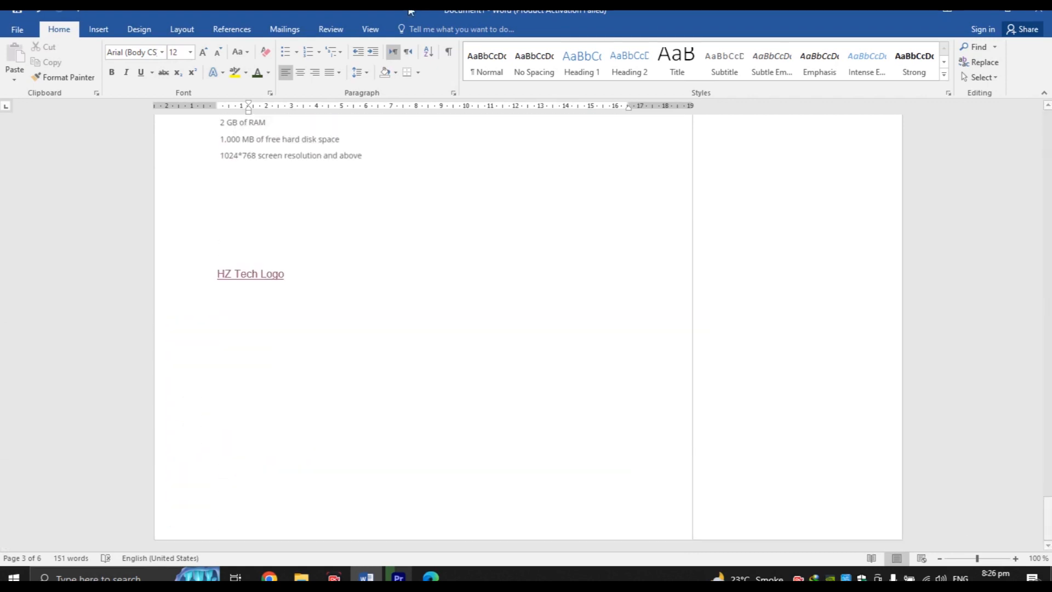
left_click(96, 27)
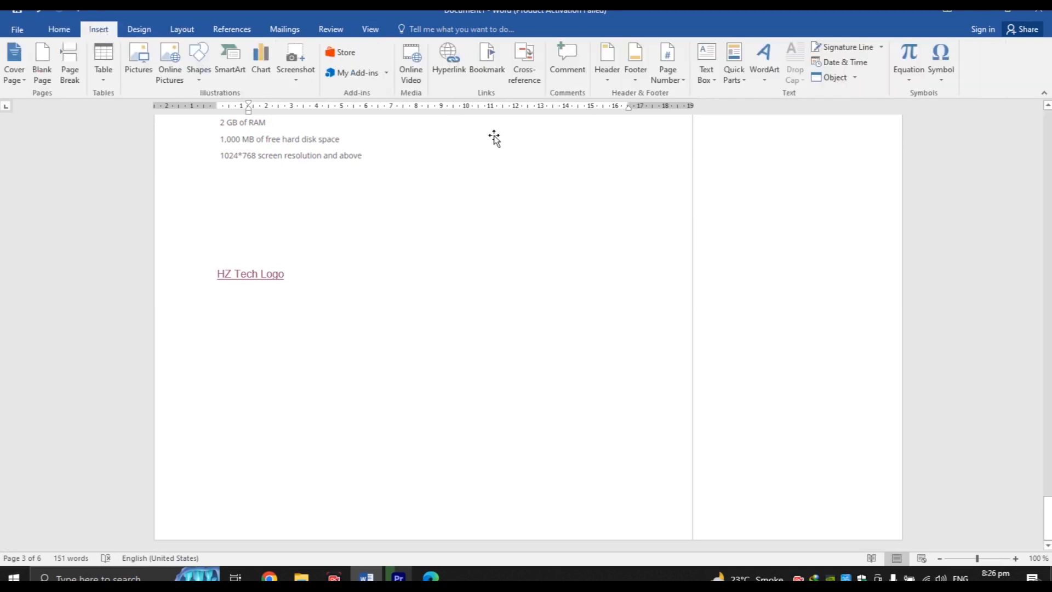
left_click(635, 77)
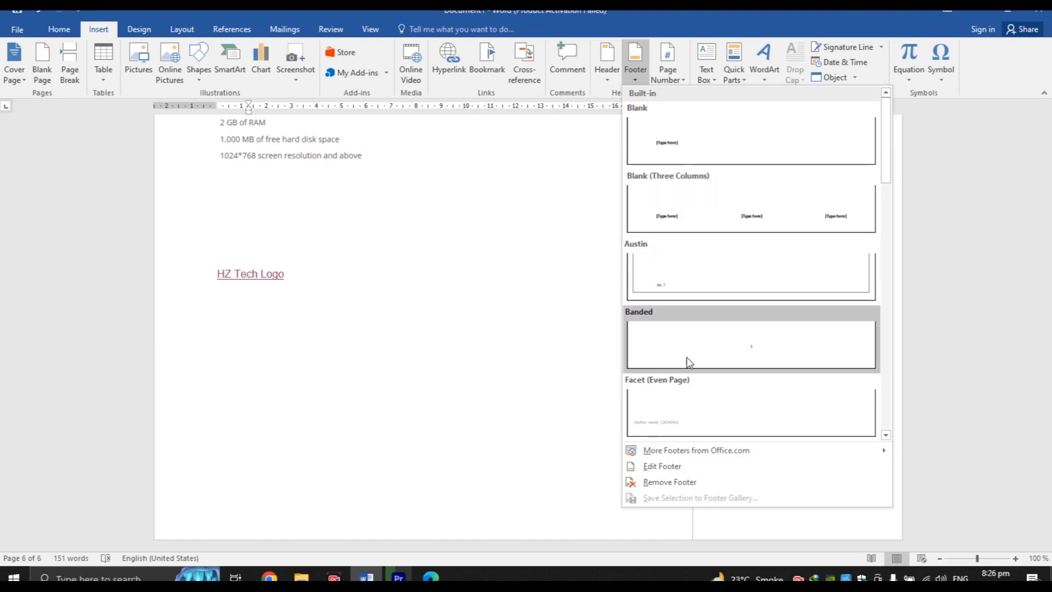
left_click(496, 266)
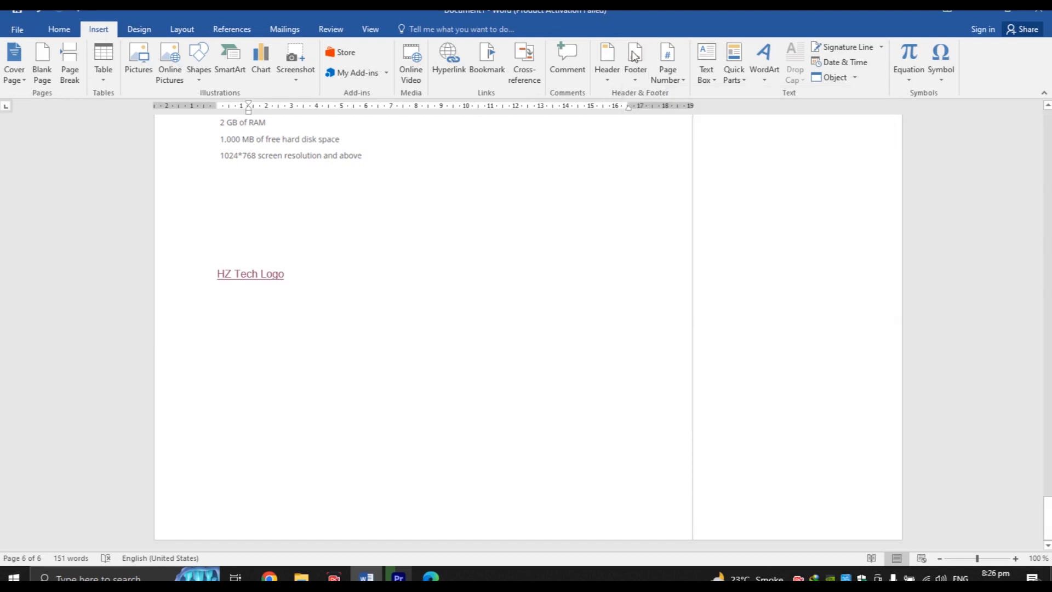
Add Accent Bar 2 'Page | N' numbers at the top of the pages
left_click(671, 77)
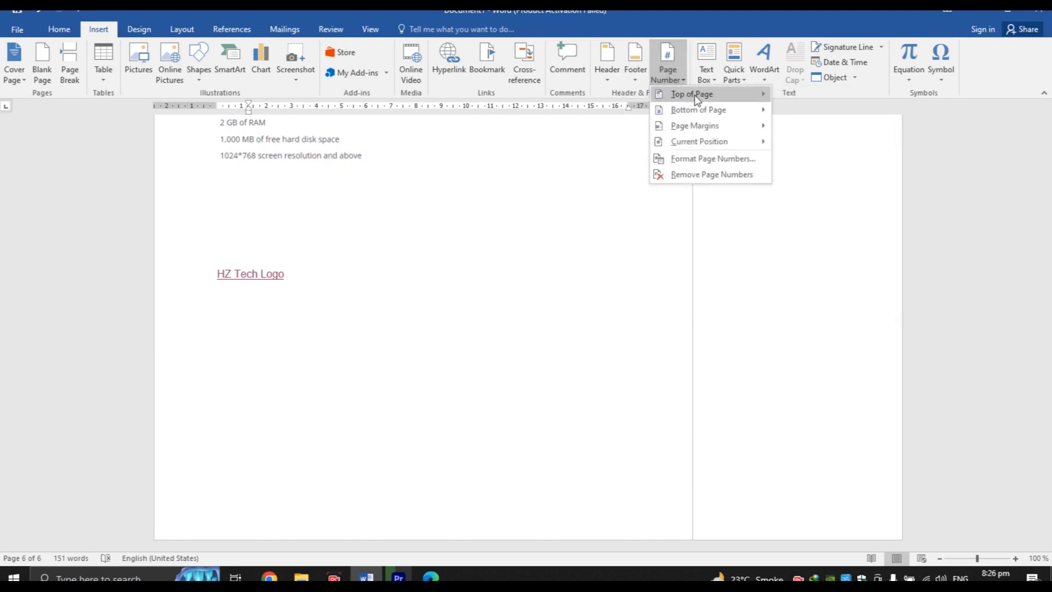
mouse_move(700, 97)
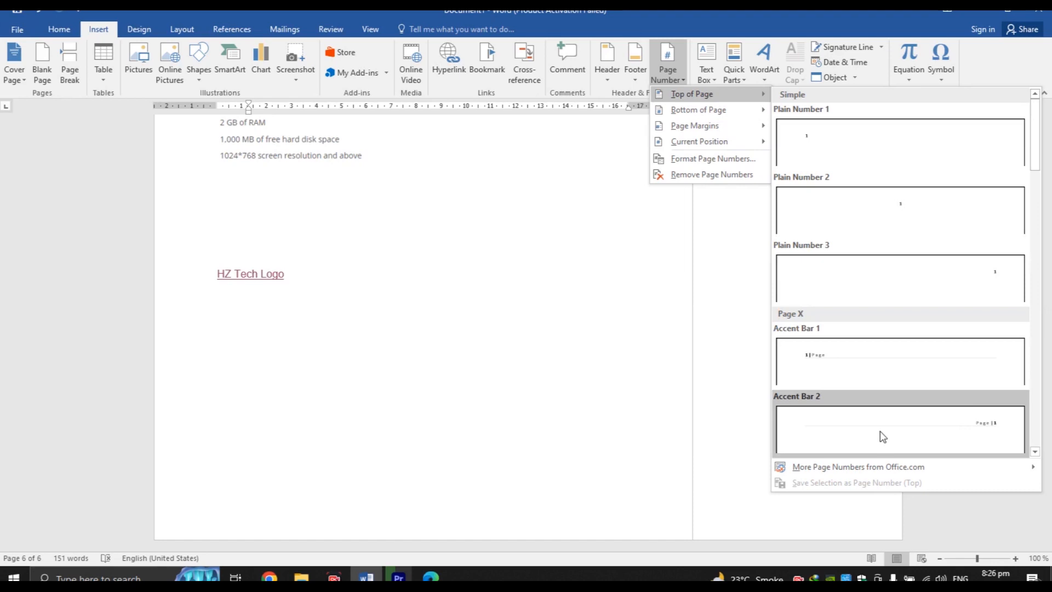
left_click(892, 444)
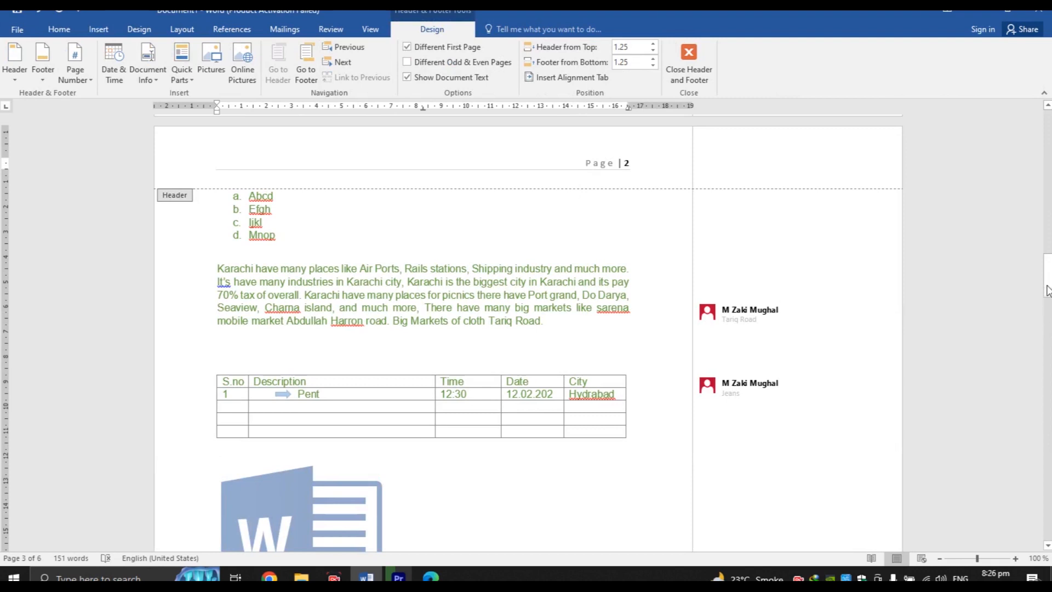
left_click_drag(1047, 285, 1047, 286)
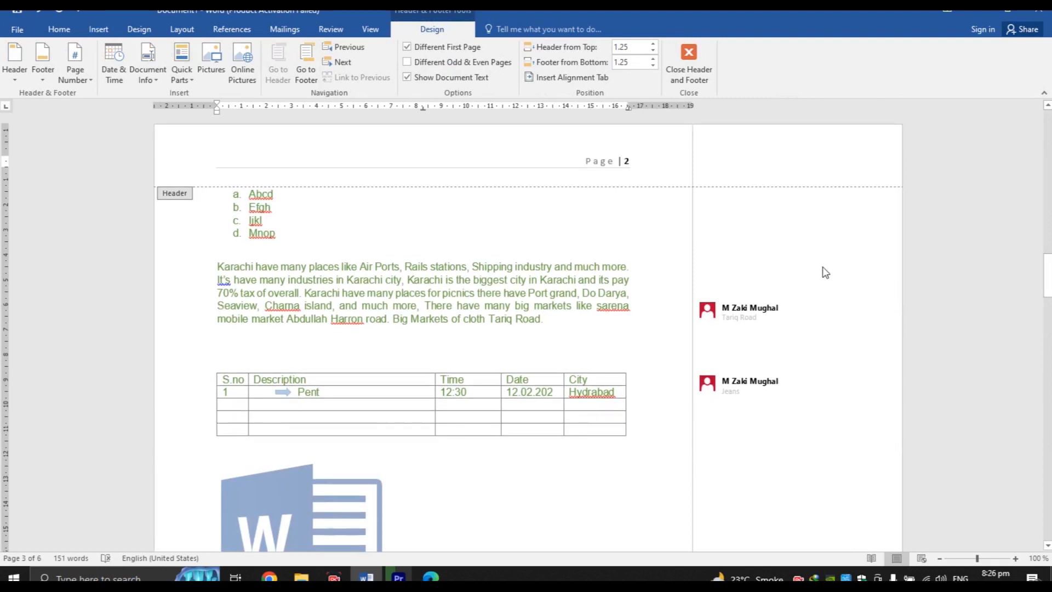
double_click(633, 315)
Inspect a later page's header number, then return to the body
left_click_drag(1047, 274, 1047, 343)
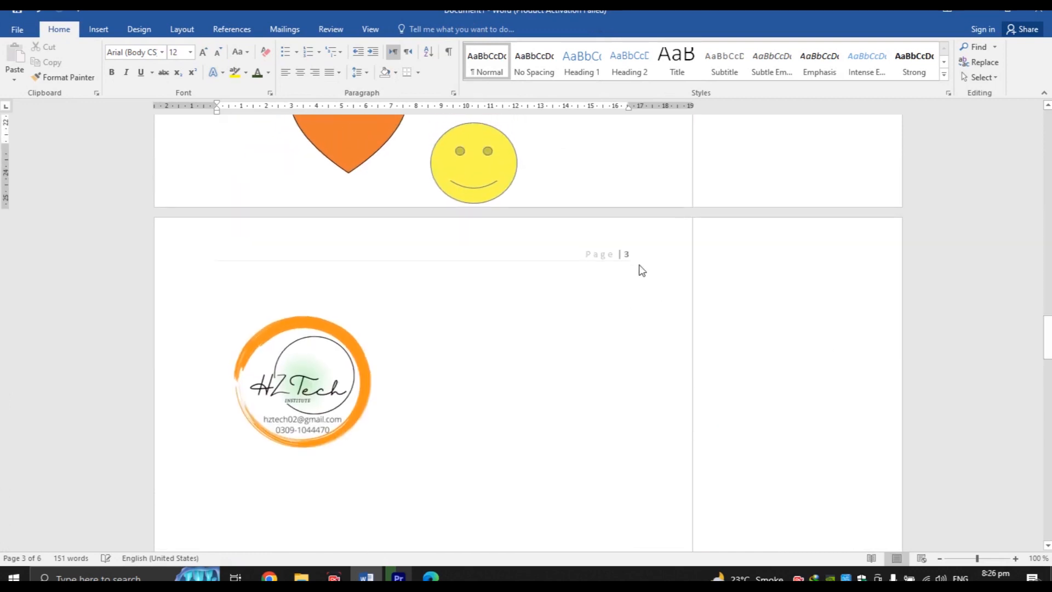
double_click(623, 252)
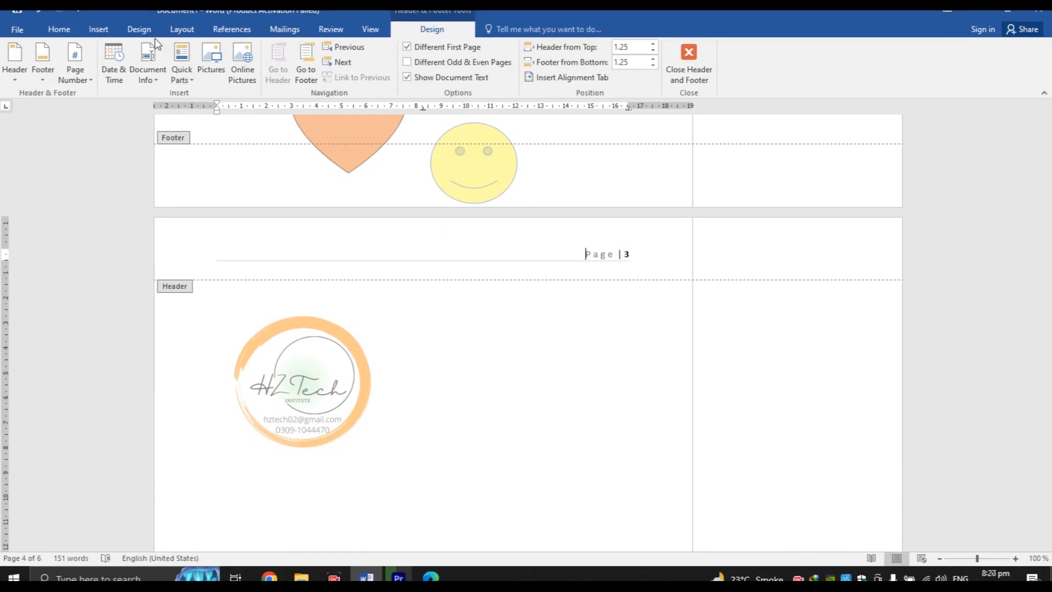
left_click(98, 30)
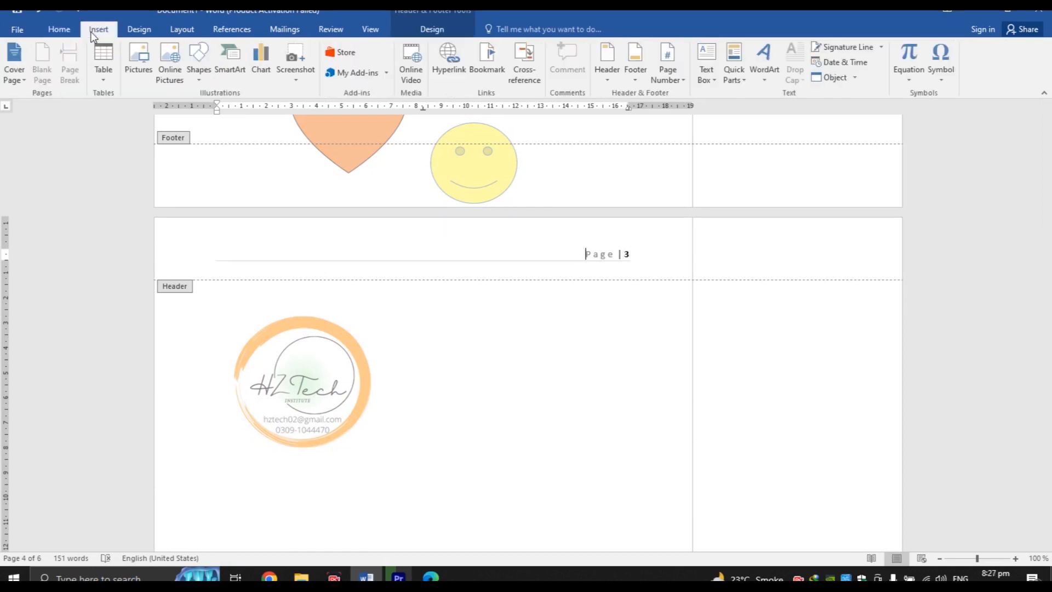
double_click(411, 345)
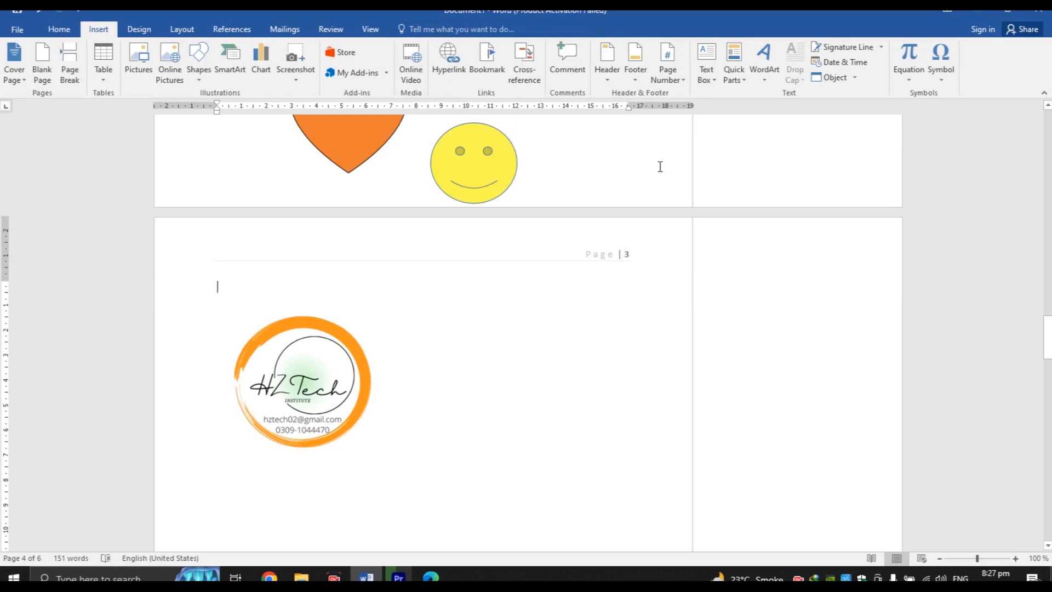
Add a plain page number at the bottom right of the pages and close the footer
left_click(677, 77)
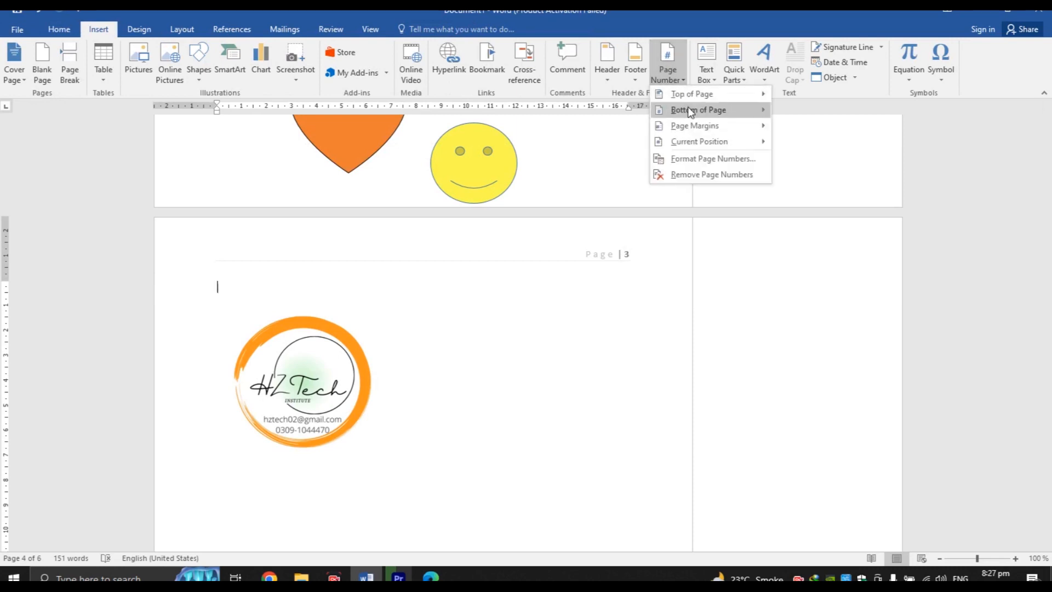
mouse_move(695, 115)
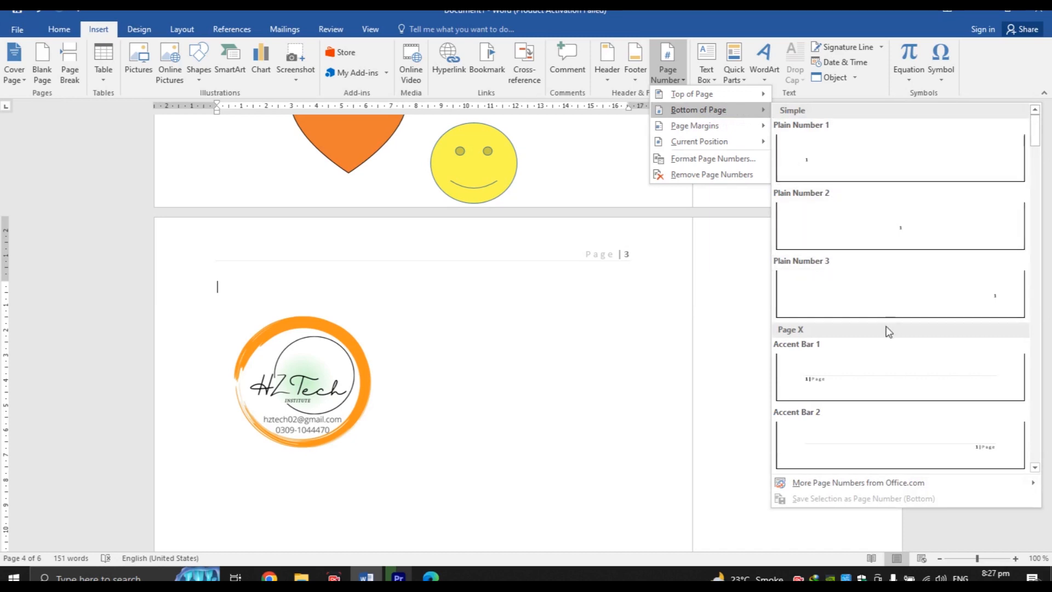
left_click(889, 298)
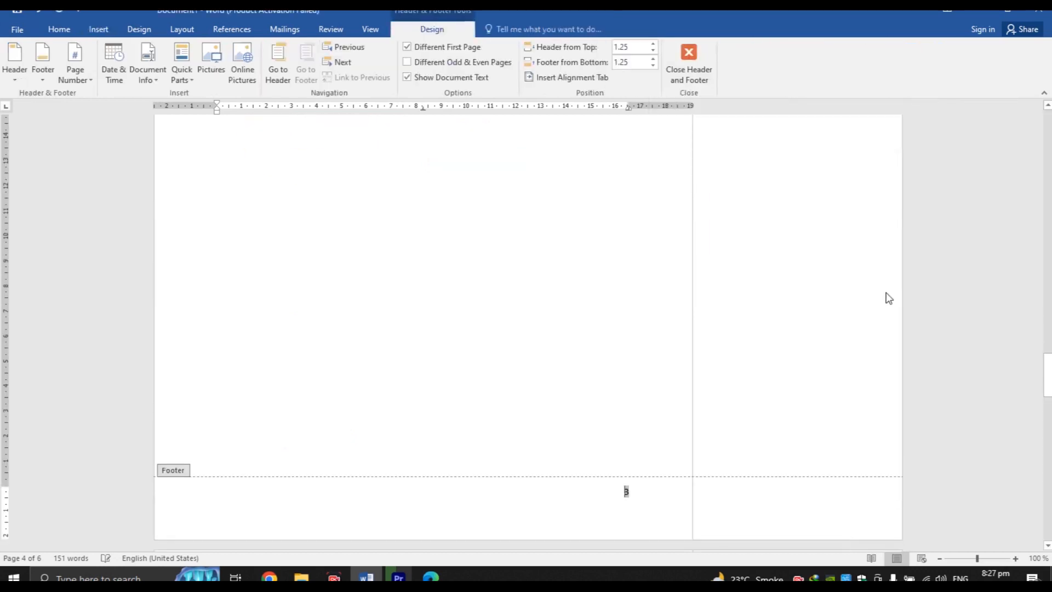
double_click(518, 430)
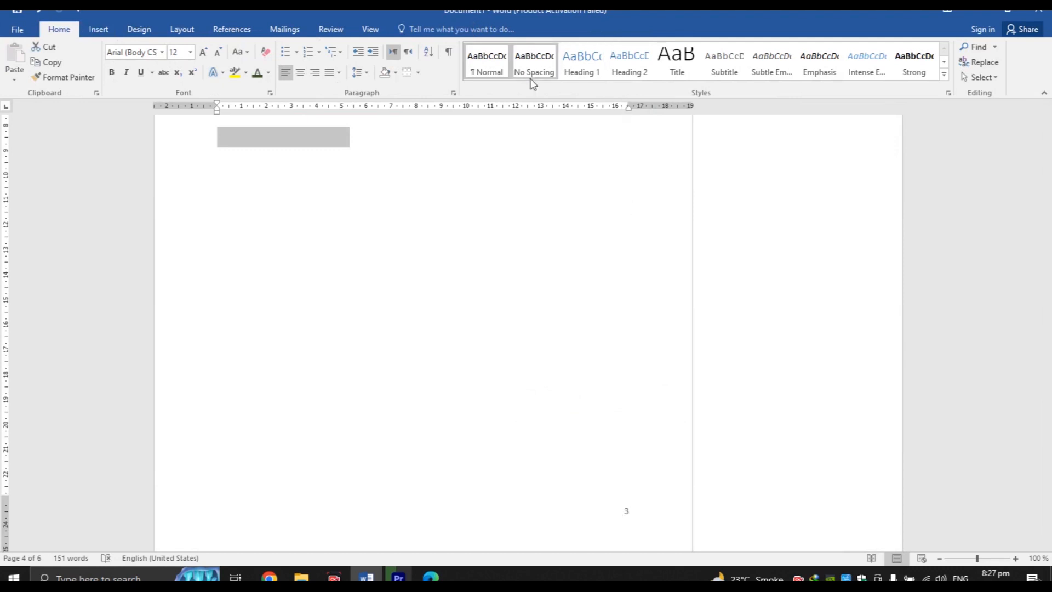
Add the Accent Bar 1 'N | Page' number at the page bottom and return to the body
left_click(107, 32)
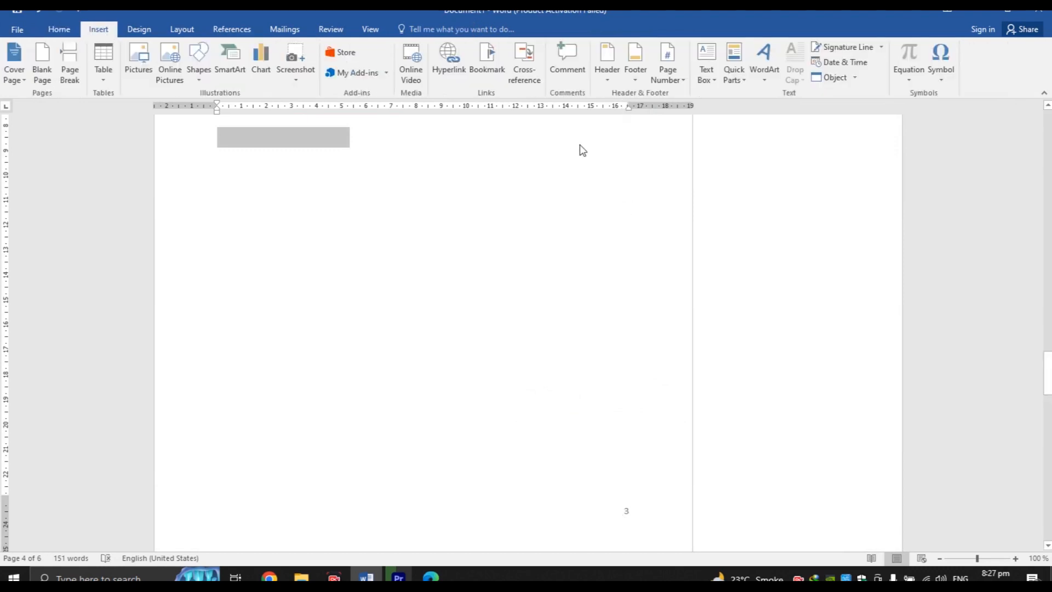
left_click(668, 71)
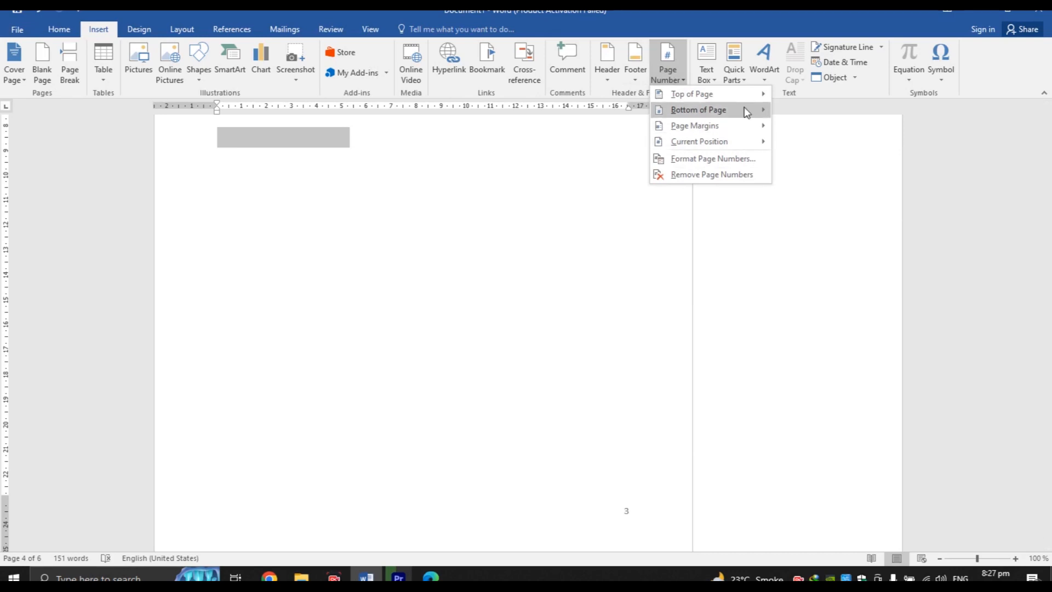
mouse_move(744, 108)
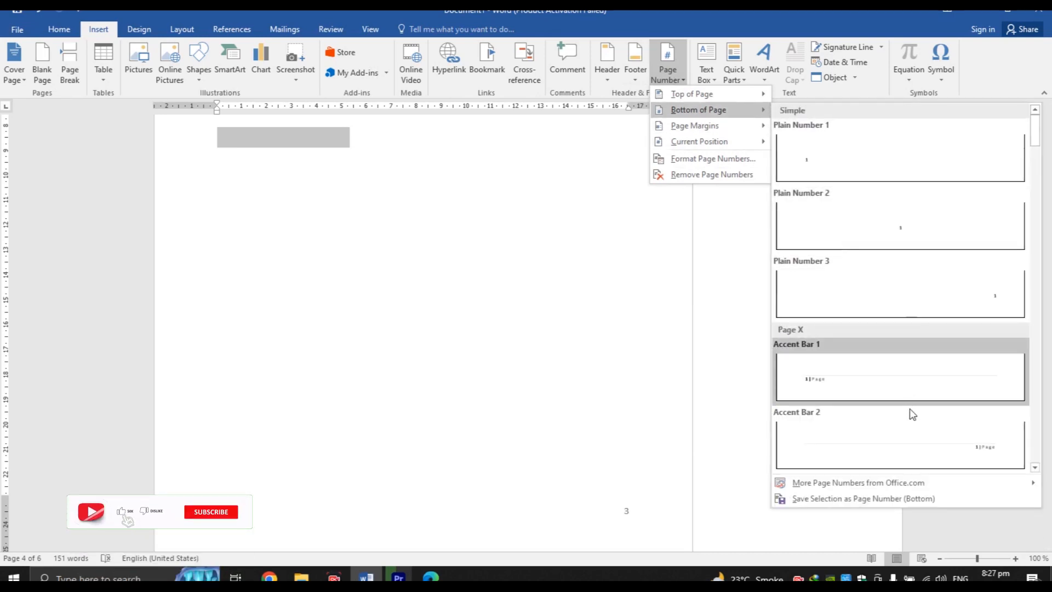
left_click(926, 444)
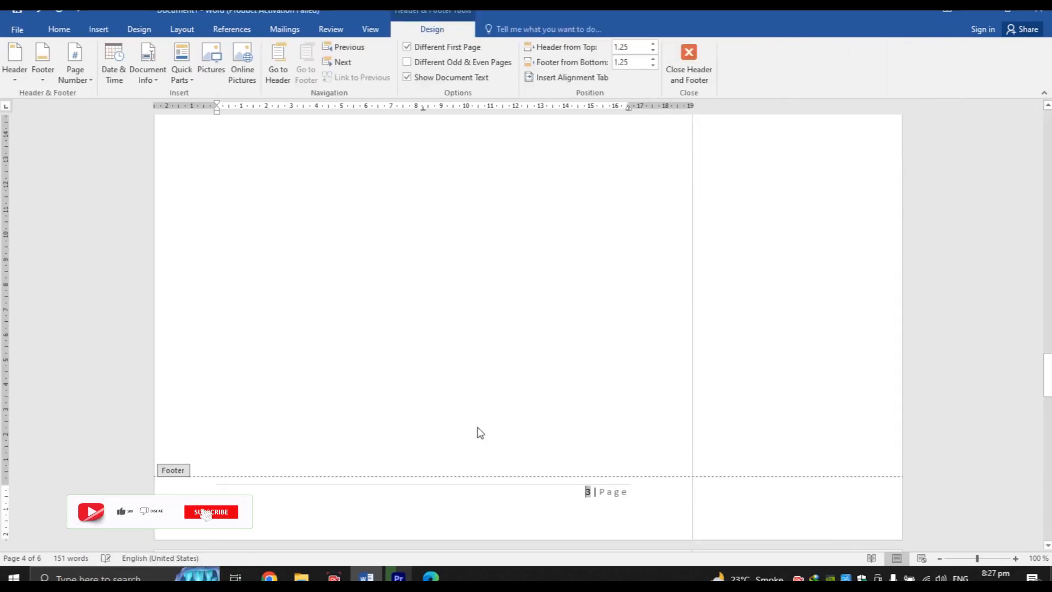
double_click(475, 312)
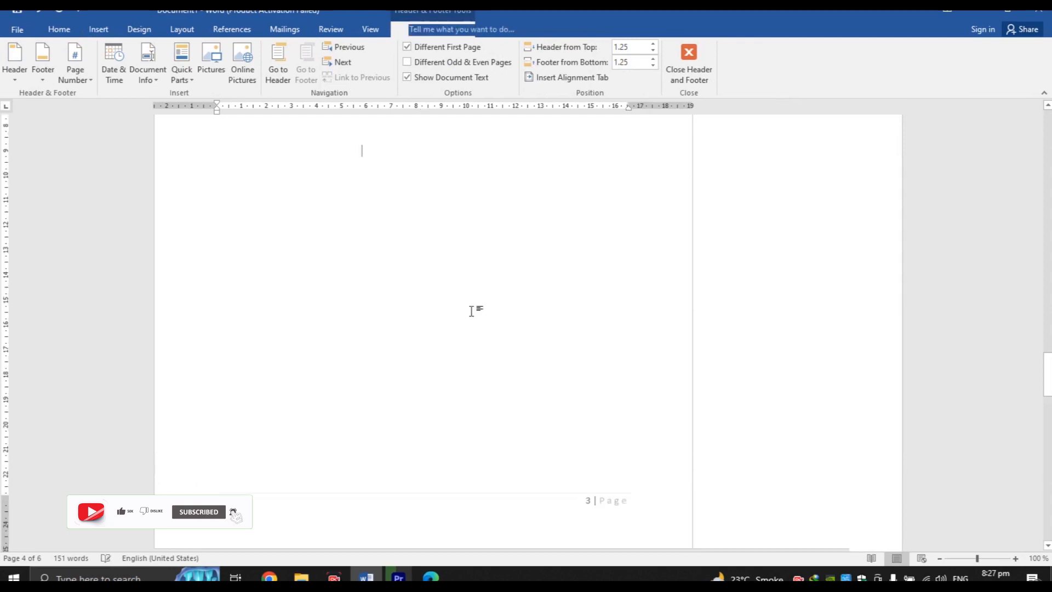
left_click_drag(1048, 406, 1048, 518)
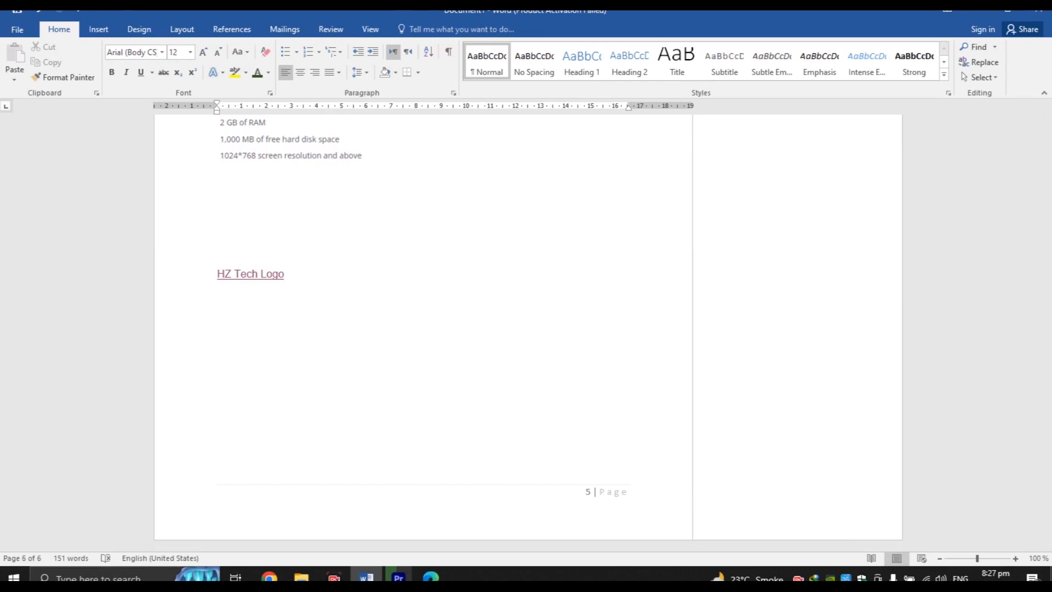
left_click(98, 30)
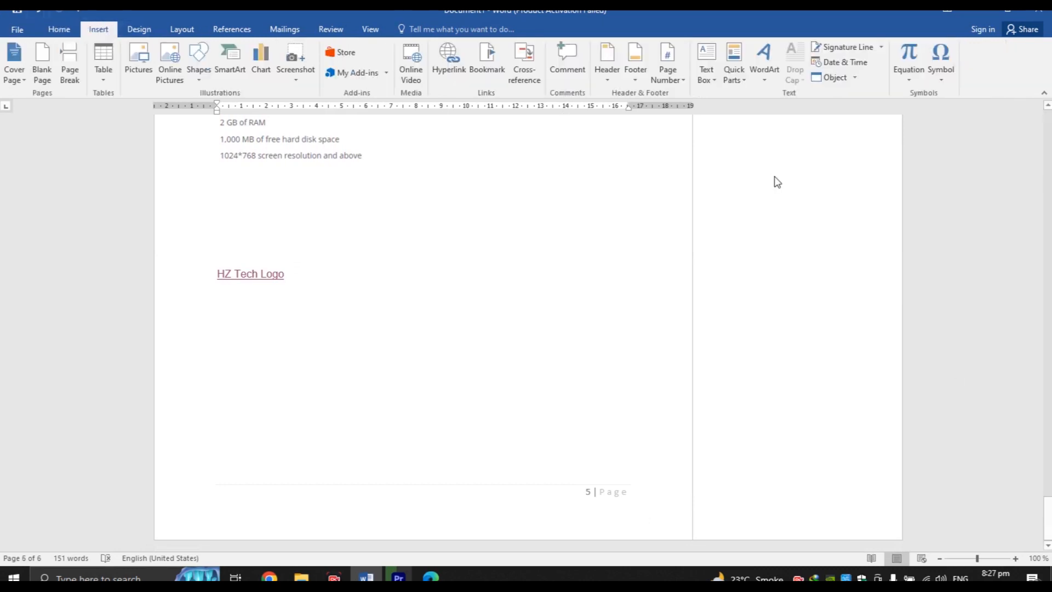
Insert a blank footer and type 'HZ Tech Institute' into it
left_click(629, 74)
left_click(699, 154)
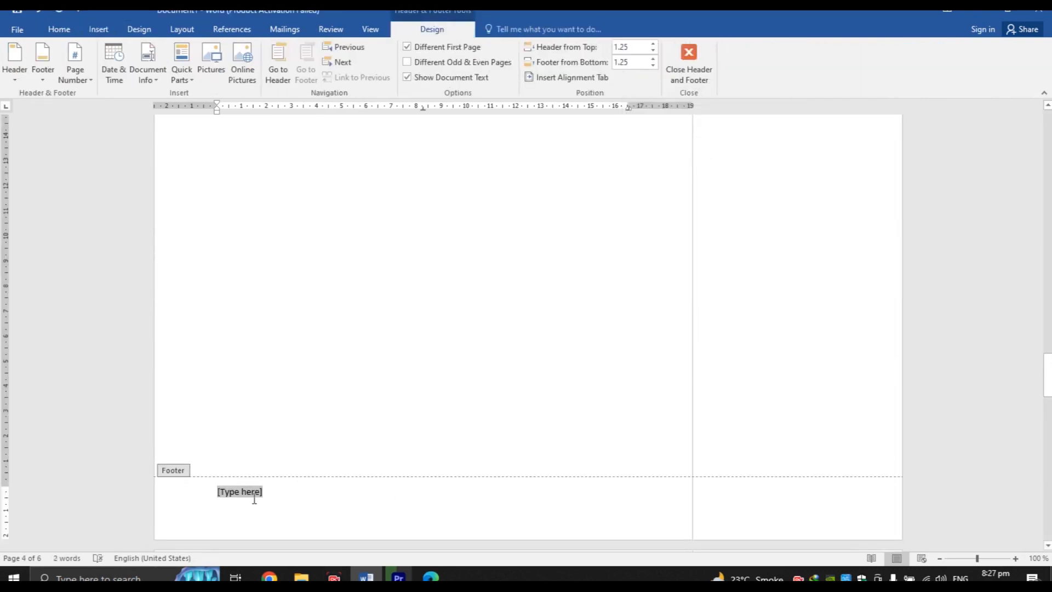
type("HZ Mughal")
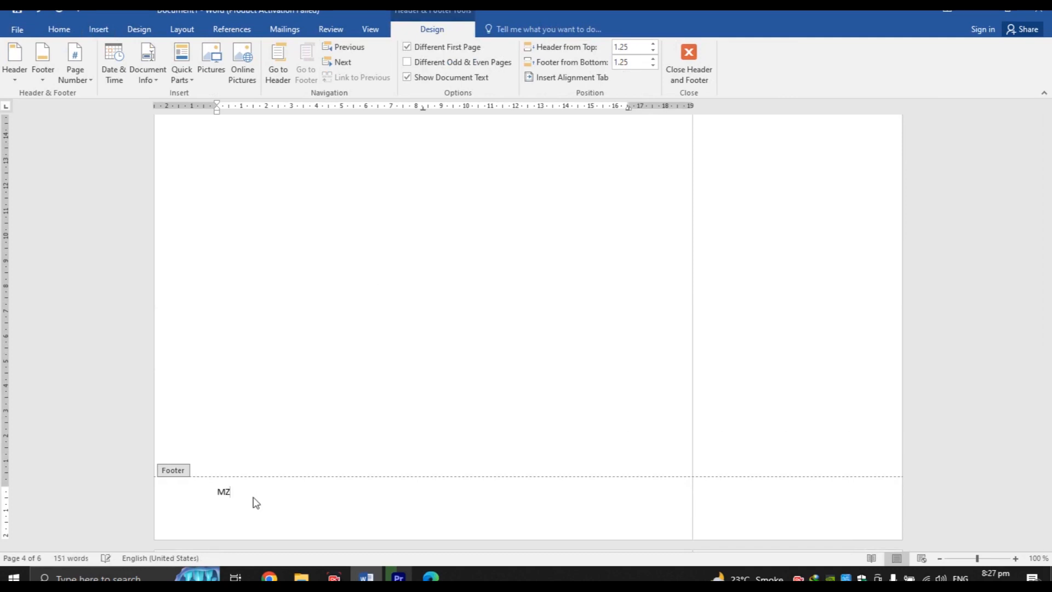
key("BackSpace")
key("BackSpace")
key("BackSpace")
key("BackSpace")
key("BackSpace")
key("BackSpace")
key("BackSpace")
key("BackSpace")
key("BackSpace")
type("HZ Tech Institute")
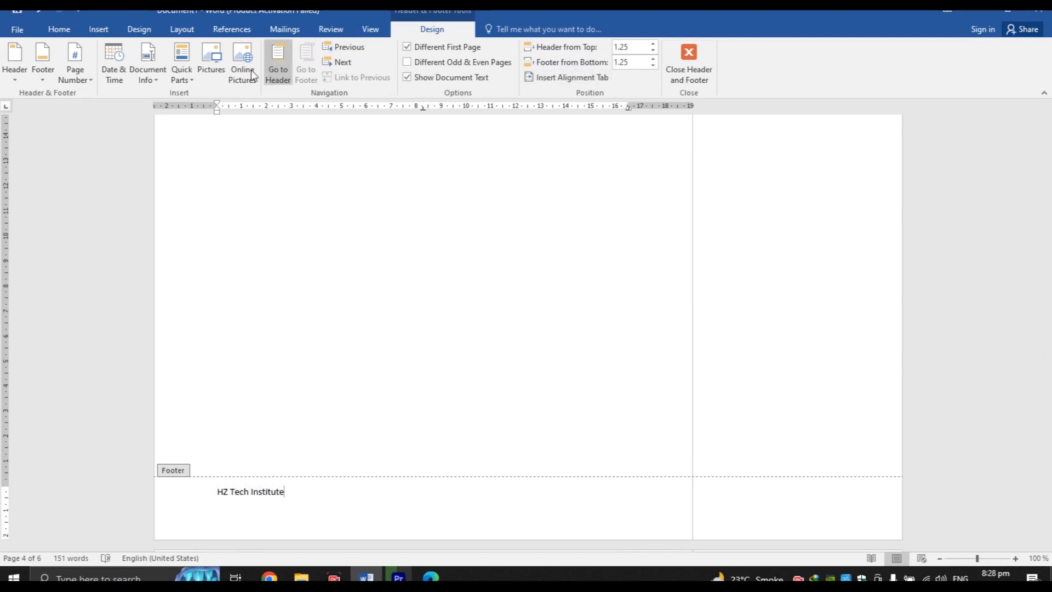
Look through the page numbering options again, then close footer editing
left_click(59, 73)
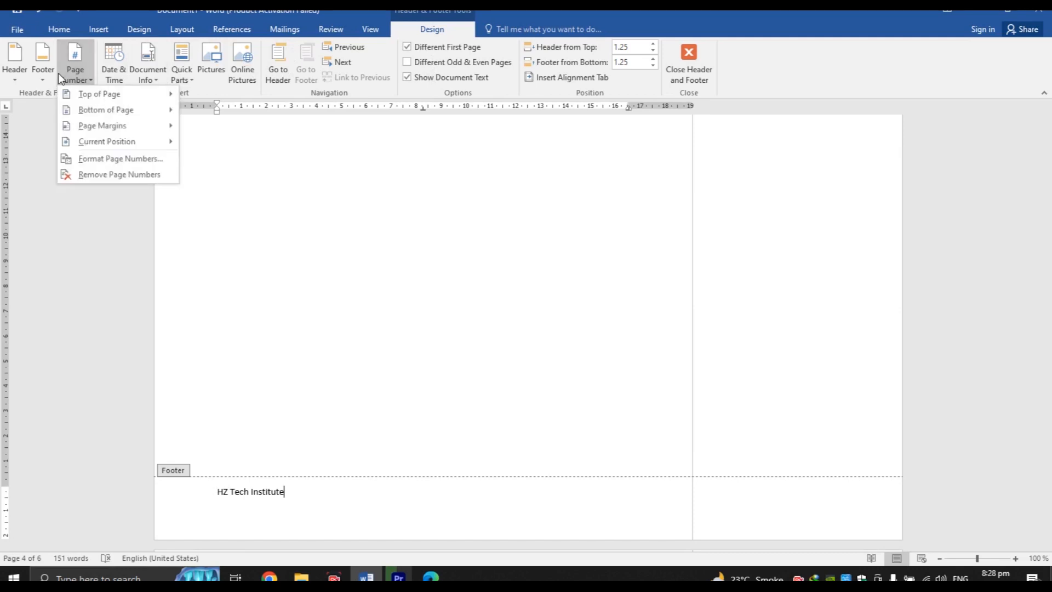
mouse_move(131, 116)
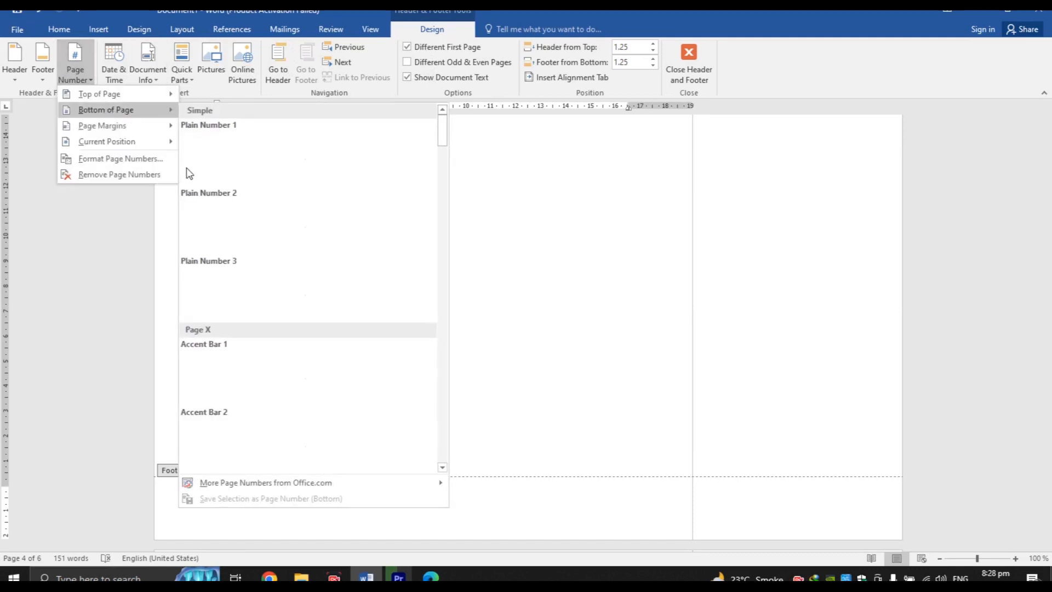
mouse_move(160, 141)
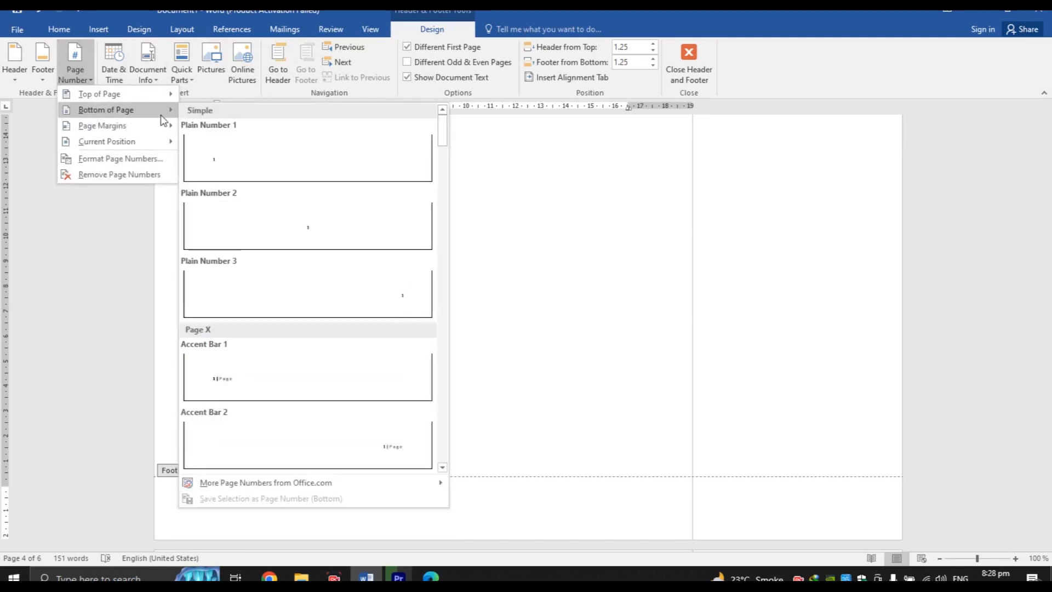
left_click(350, 433)
double_click(353, 427)
scroll(467, 272, "up", 10)
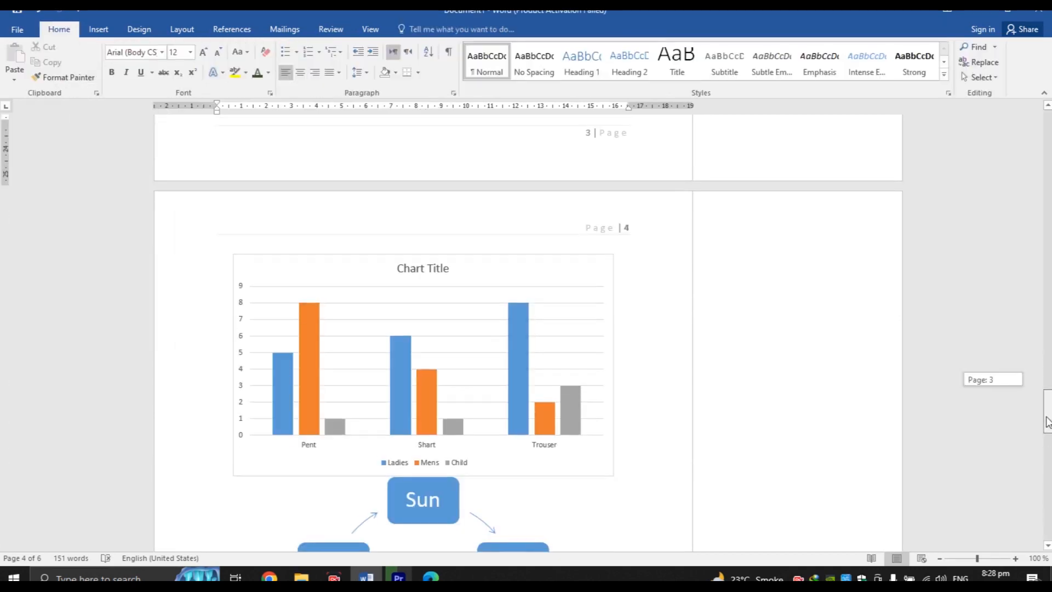
Reopen the page 3 footer and type 'HZ Tech Institute' on its empty line
double_click(468, 272)
scroll(400, 263, "down", 8)
left_click(400, 263)
type("HZ Tech Ins")
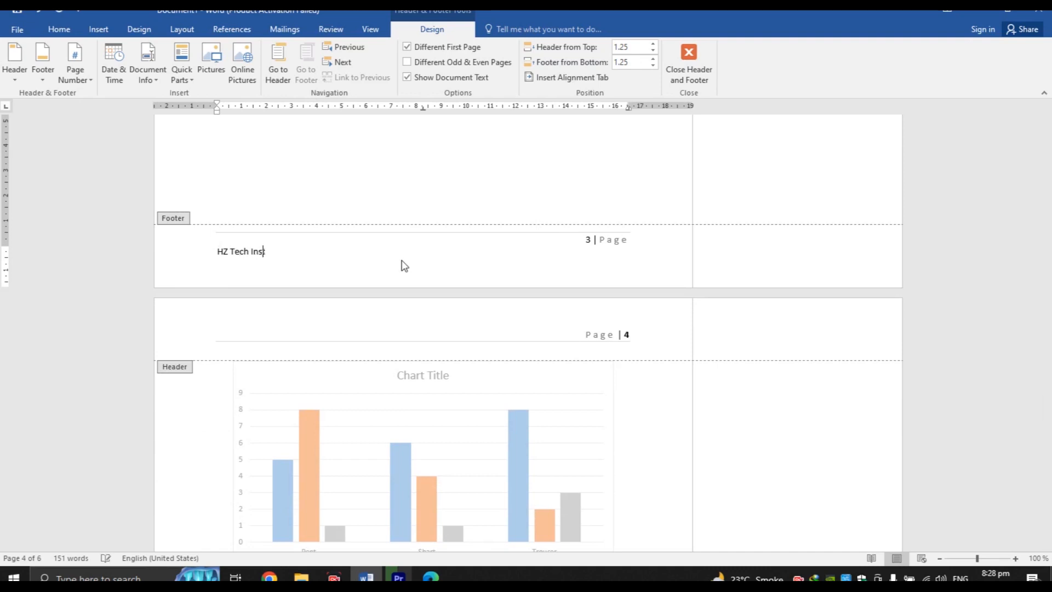
type("titute")
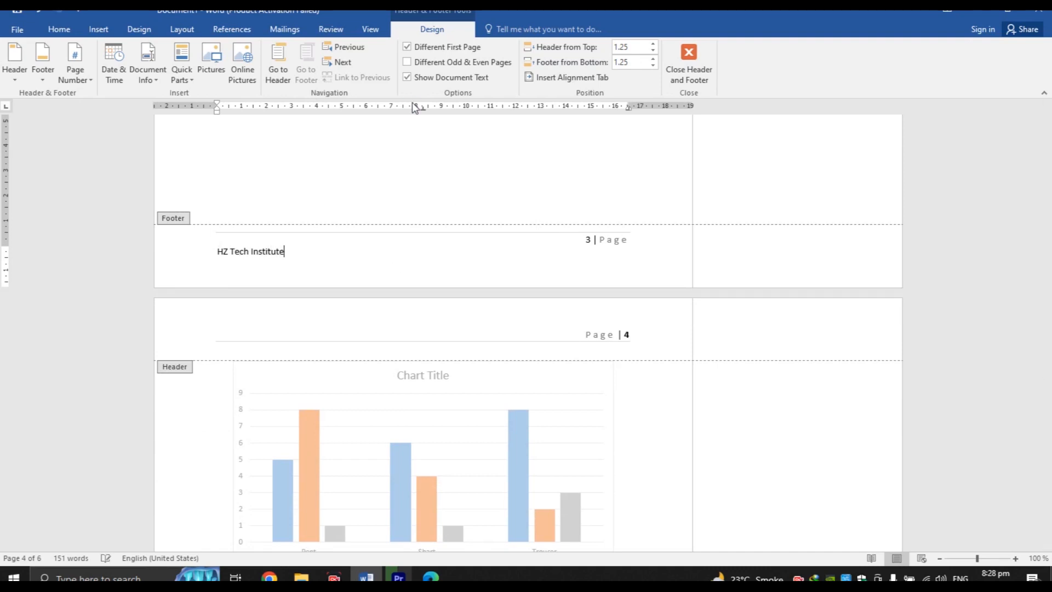
double_click(412, 141)
left_click_drag(1047, 376, 1047, 401)
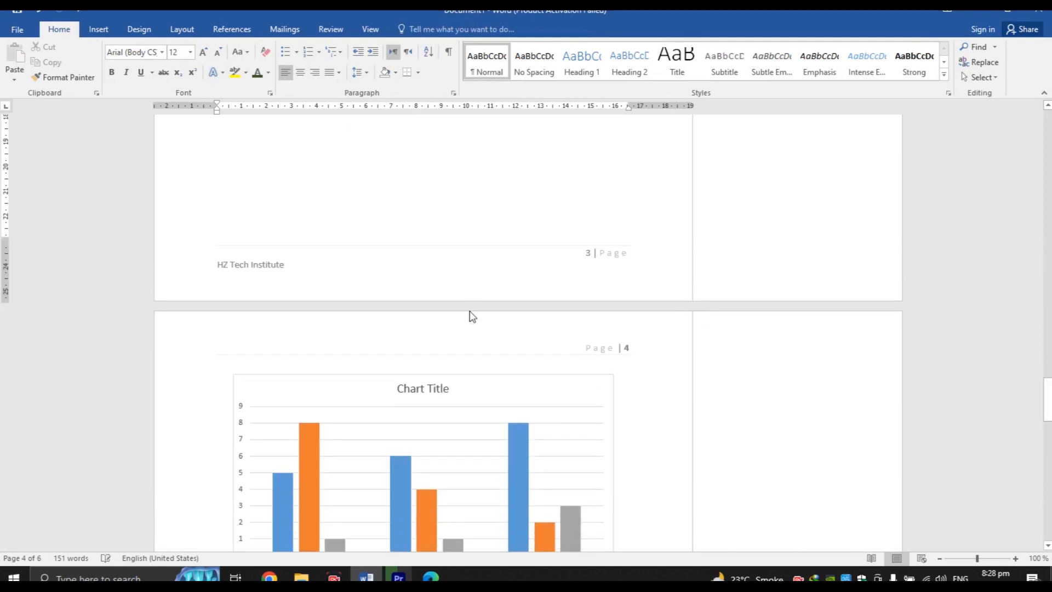
left_click_drag(1047, 400, 1047, 124)
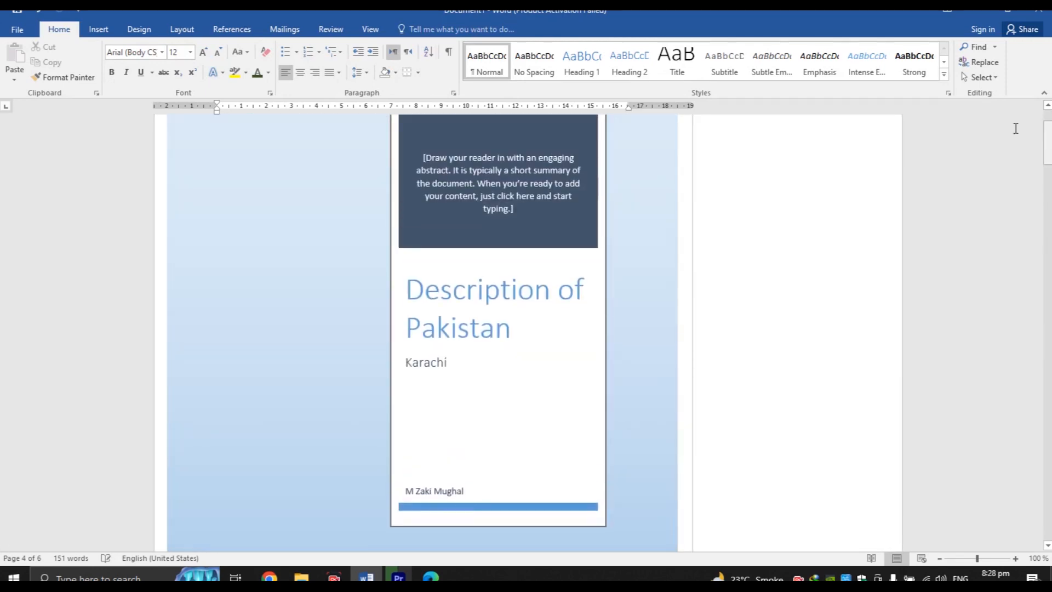
Preview the built-in text box designs and close the gallery without inserting one
left_click(97, 30)
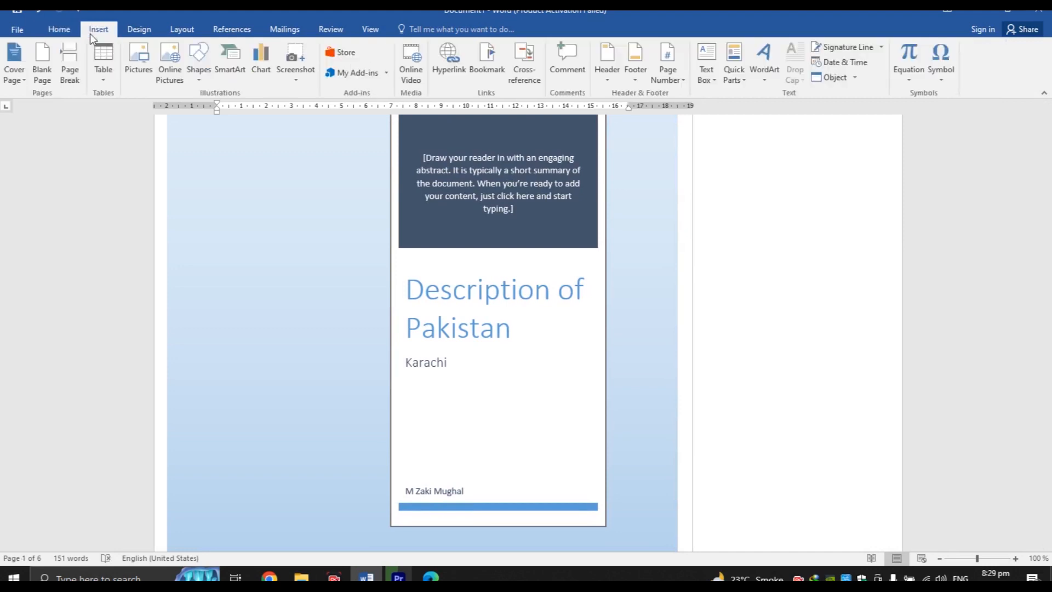
left_click(704, 77)
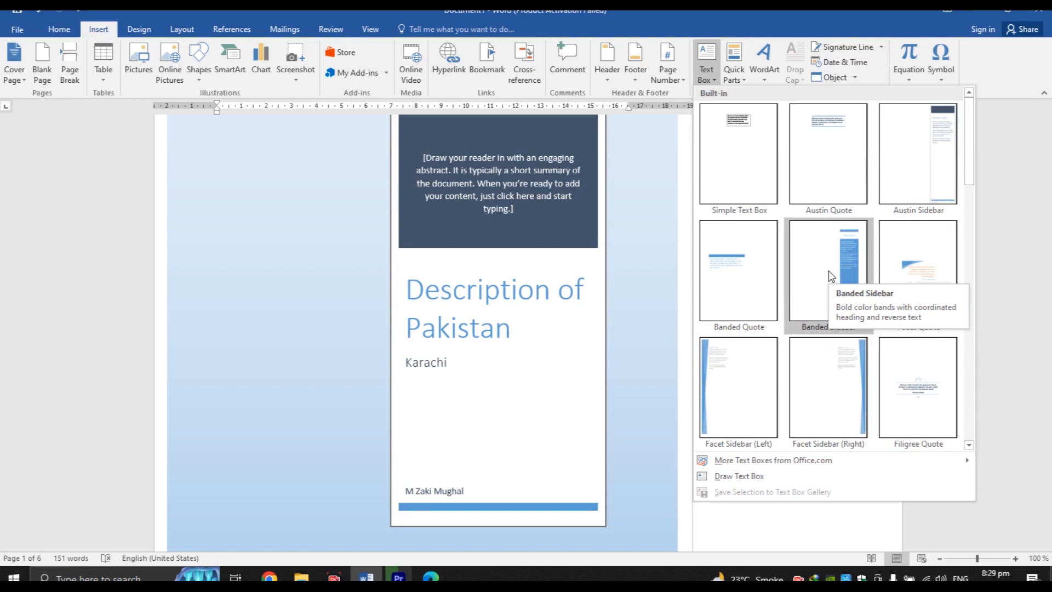
left_click(1010, 308)
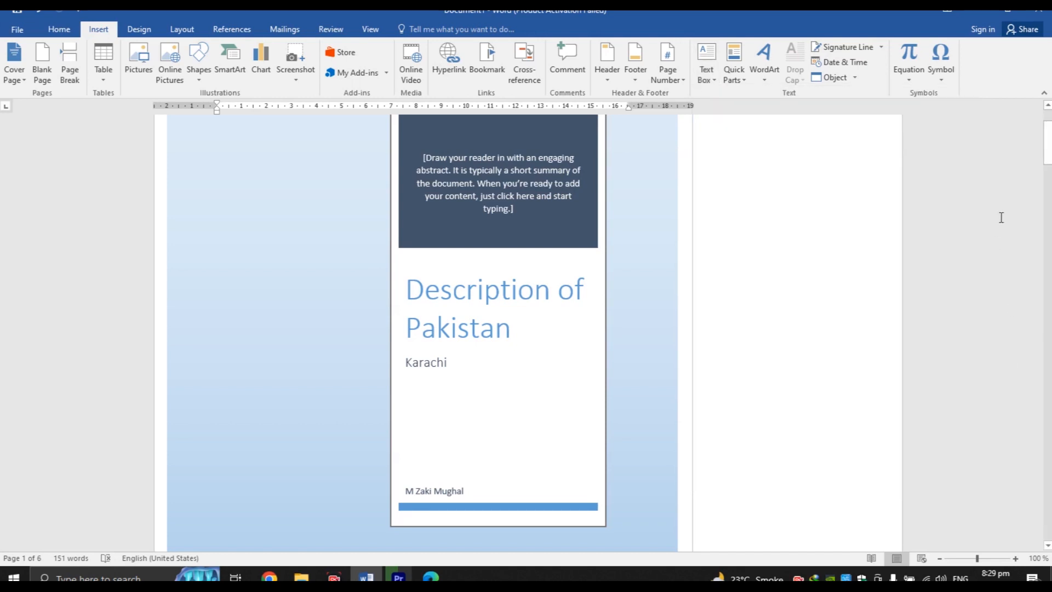
left_click_drag(1046, 144, 1047, 556)
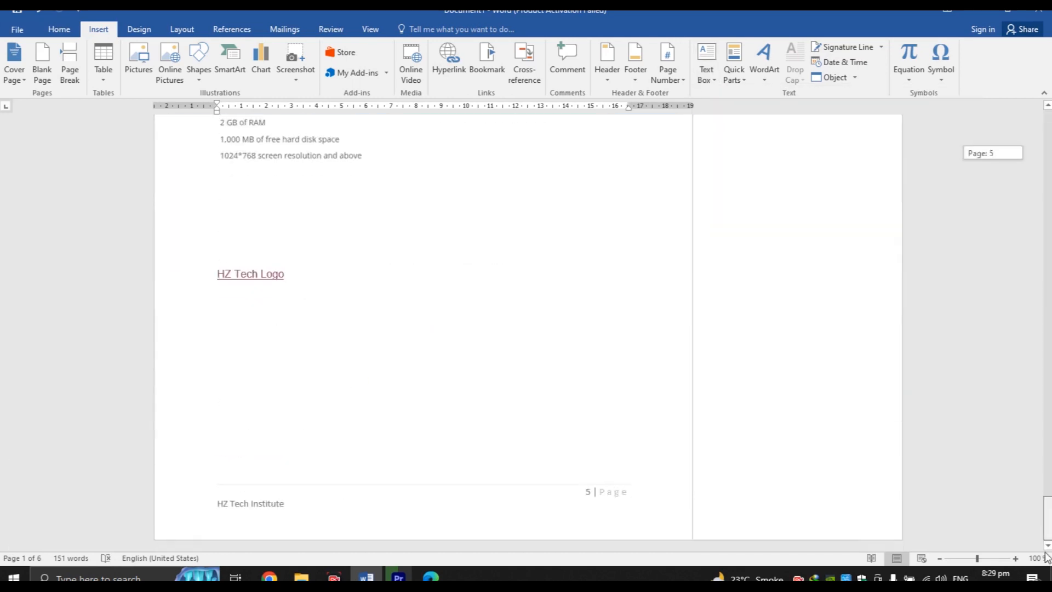
Insert a page break below the HZ Tech Logo line and reopen the text box gallery
left_click(432, 368)
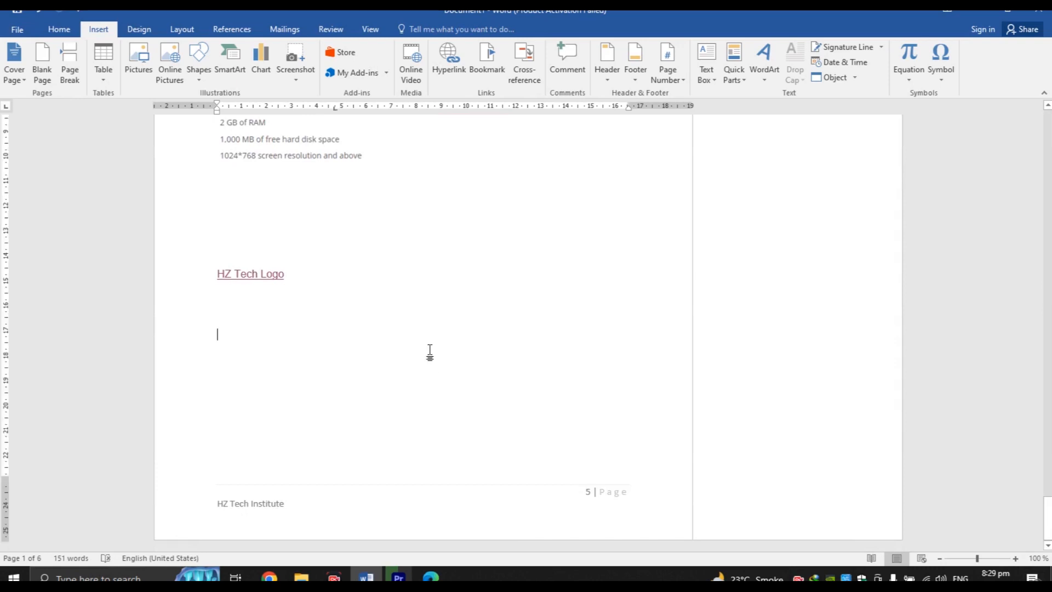
key("ctrl+Return")
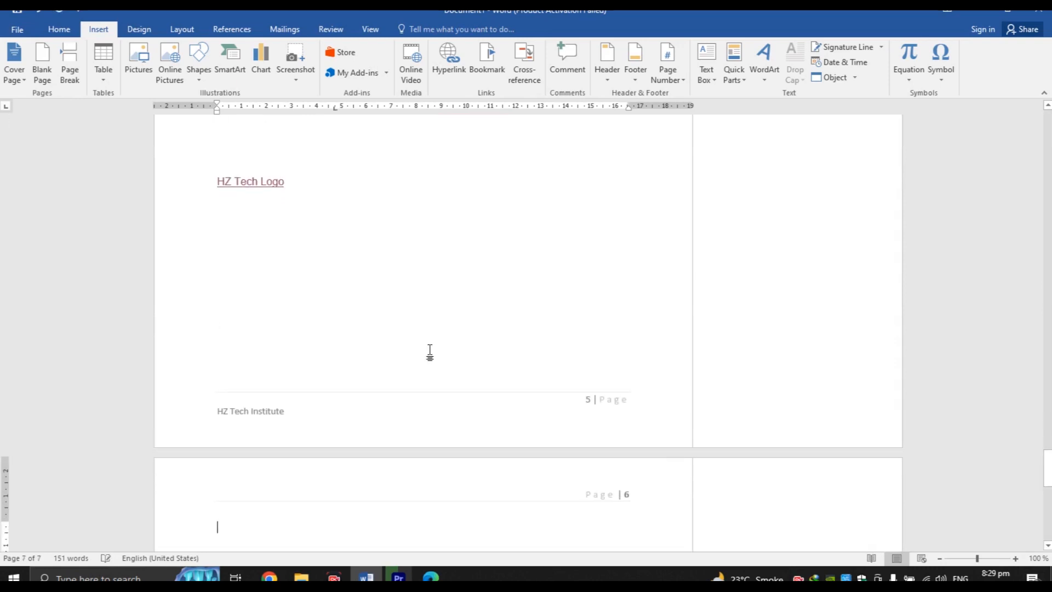
left_click_drag(1046, 468, 1047, 497)
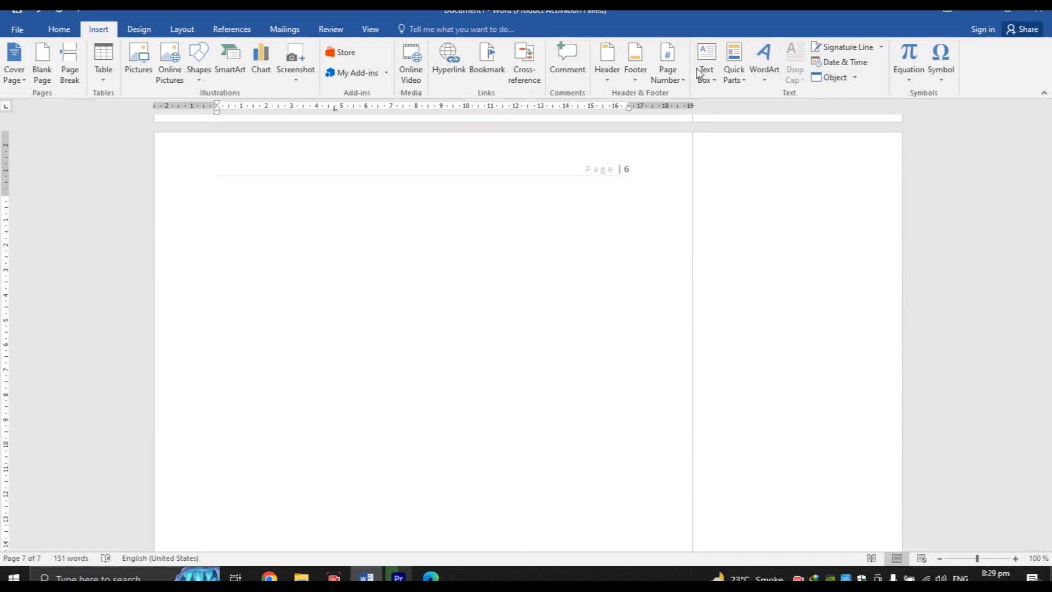
left_click(709, 75)
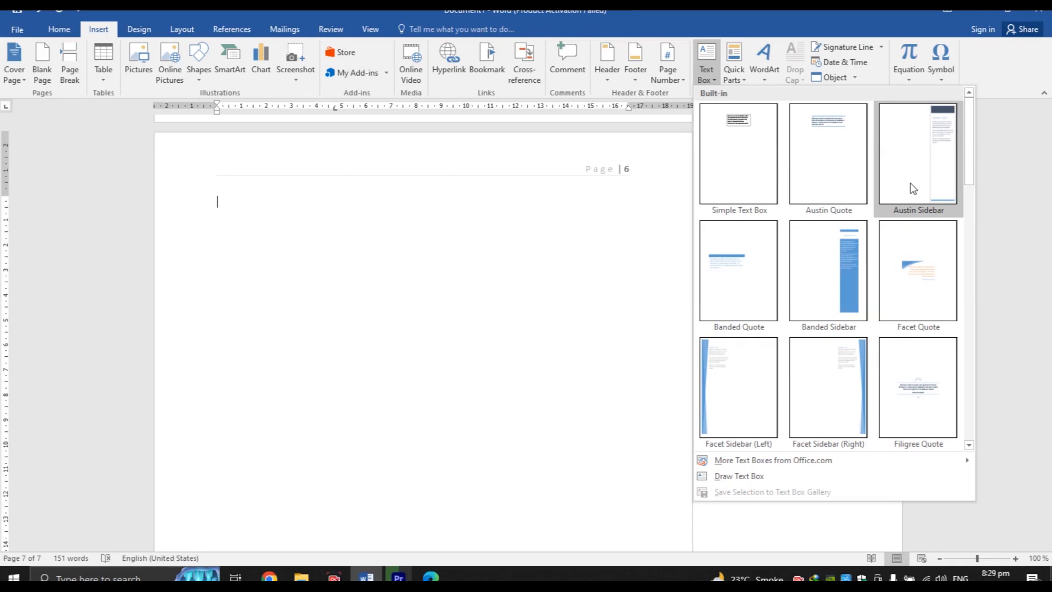
left_click(909, 184)
left_click(439, 327)
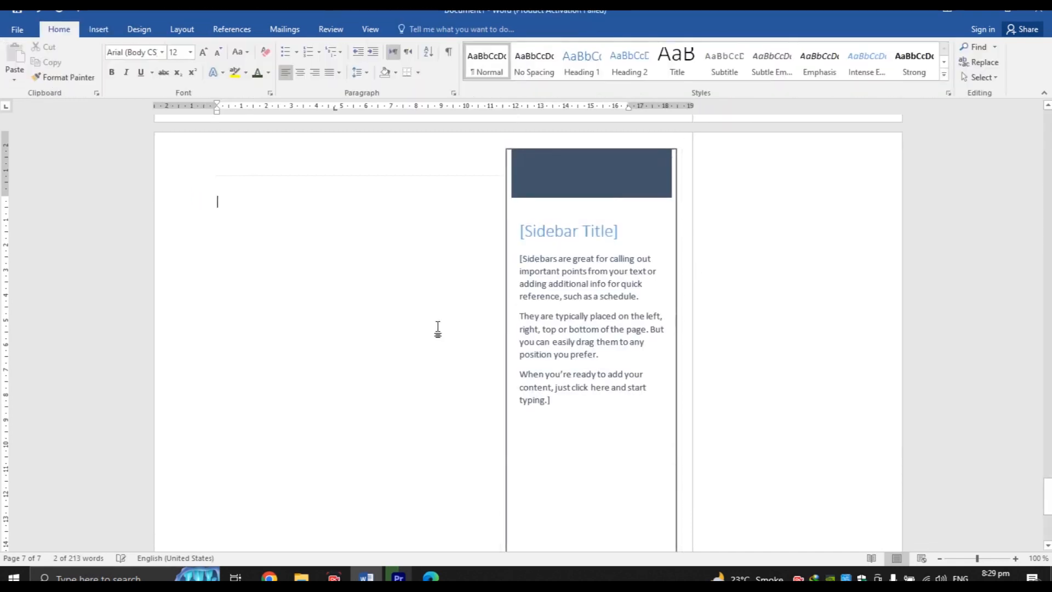
mouse_move(1047, 496)
left_mouse_down()
mouse_move(1047, 521)
mouse_move(1047, 493)
left_mouse_up()
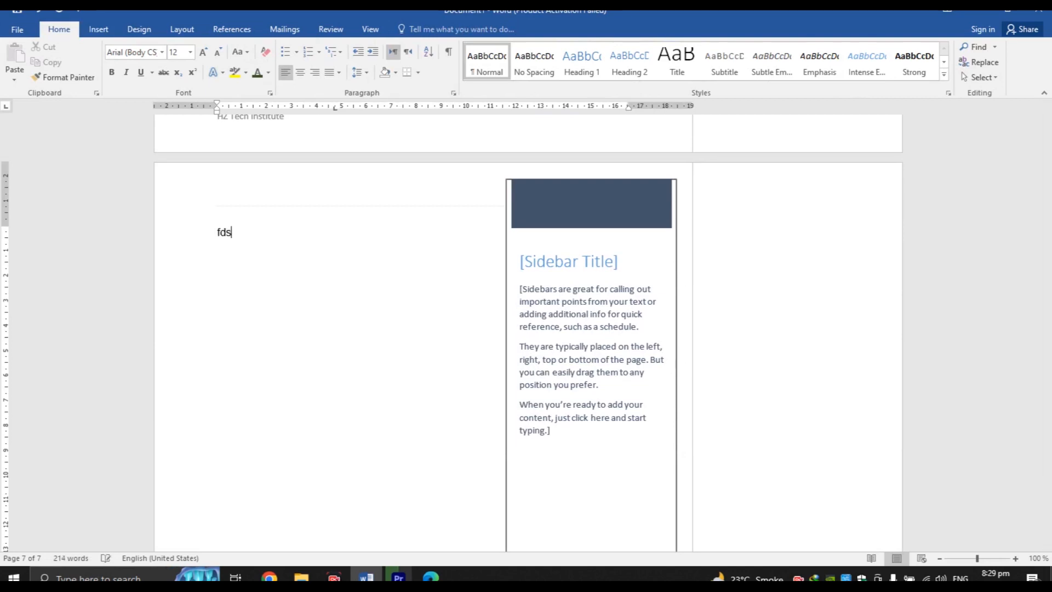
key("Return")
type("xdhxig:/")
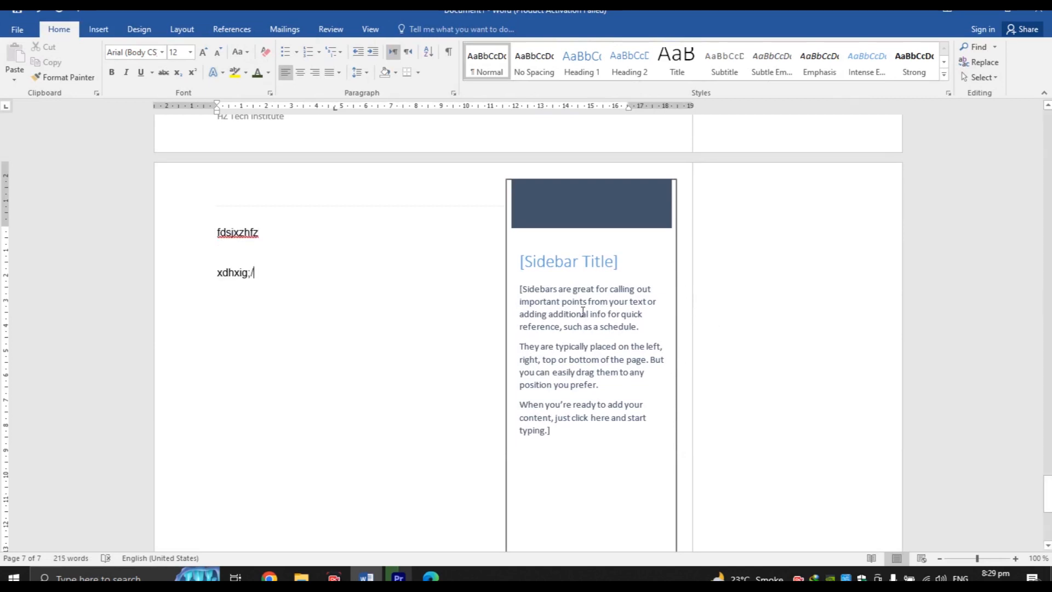
left_click(581, 311)
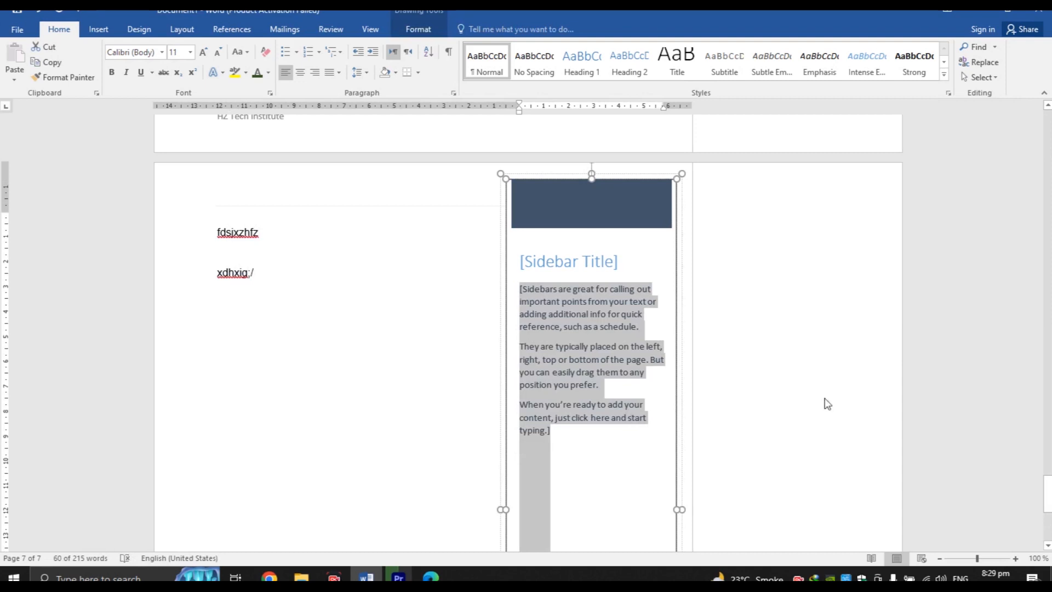
left_click_drag(1047, 493, 1047, 522)
left_click(379, 476)
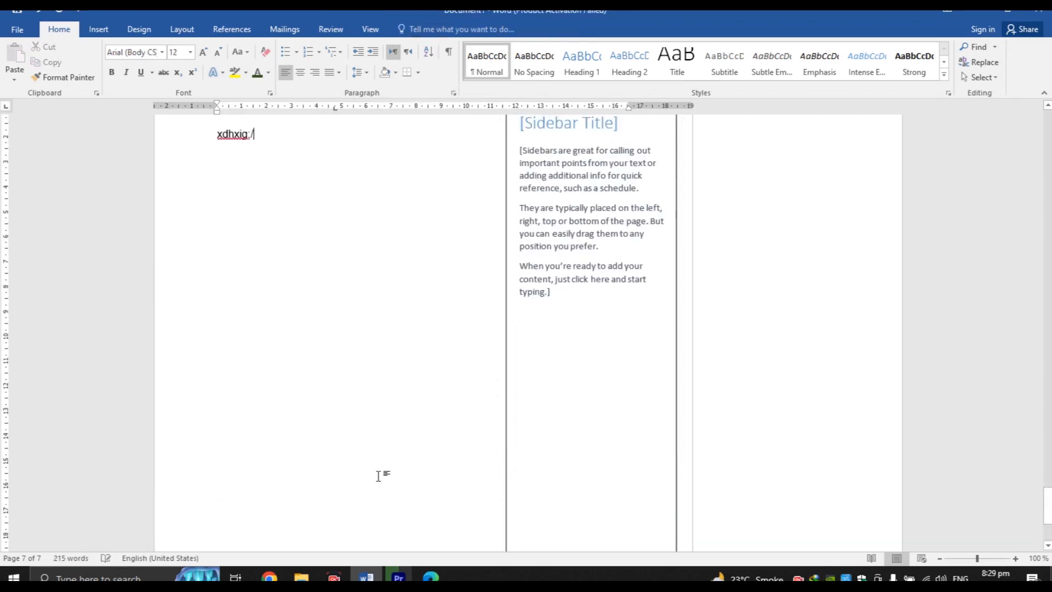
scroll(379, 477, "down", 10)
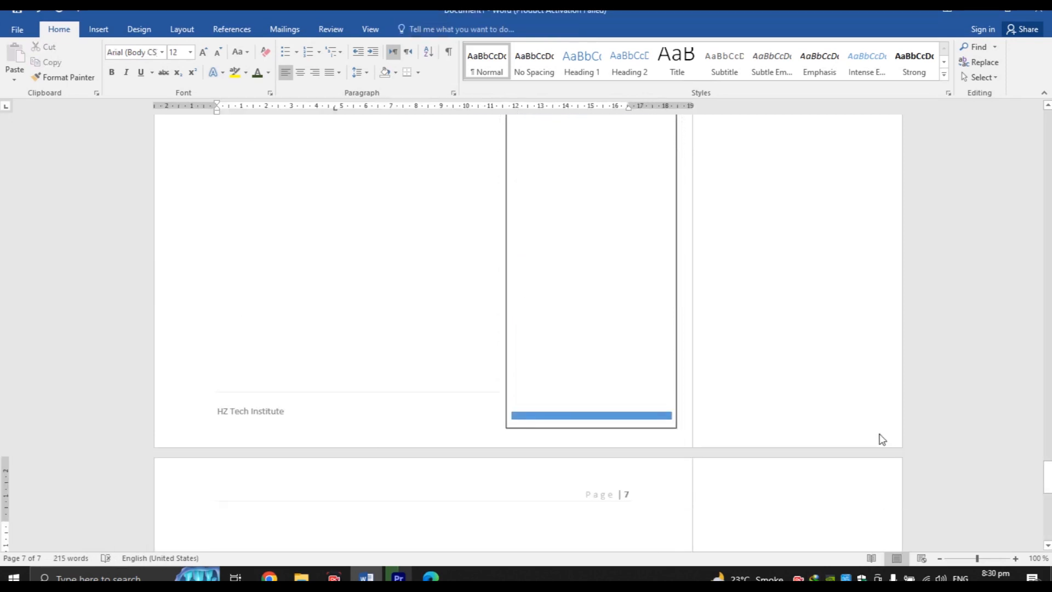
scroll(1026, 473, "down", 6)
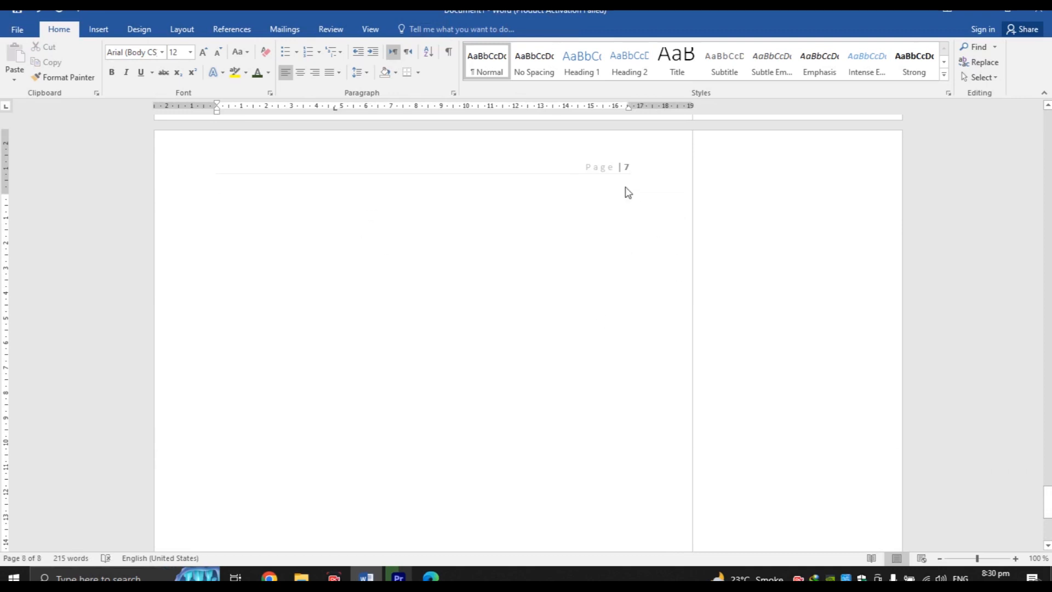
Browse the Quick Parts options, such as AutoText and Document Property, without inserting anything
left_click(115, 31)
left_click(744, 82)
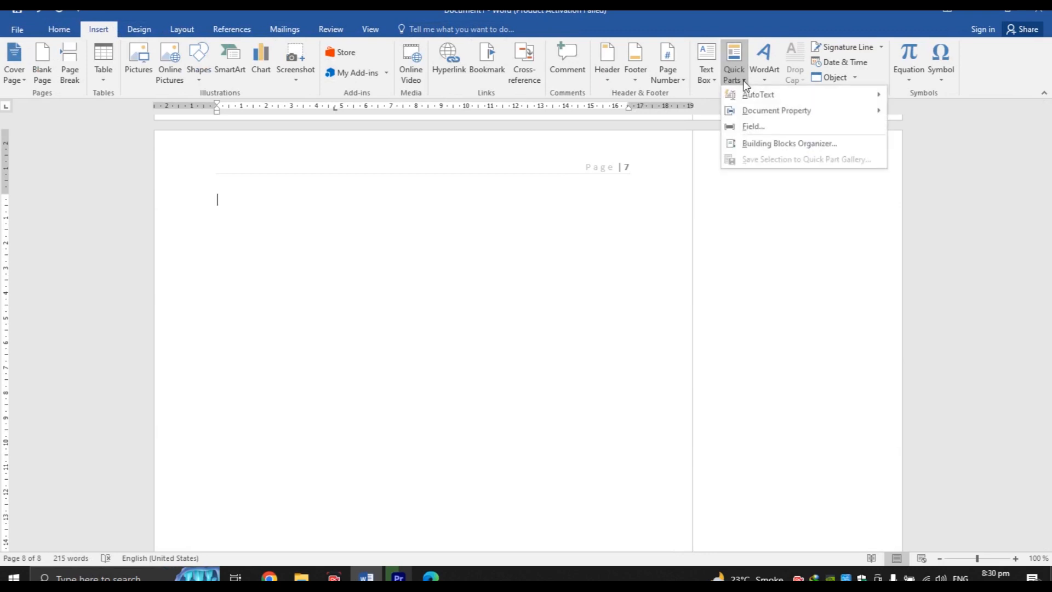
mouse_move(756, 98)
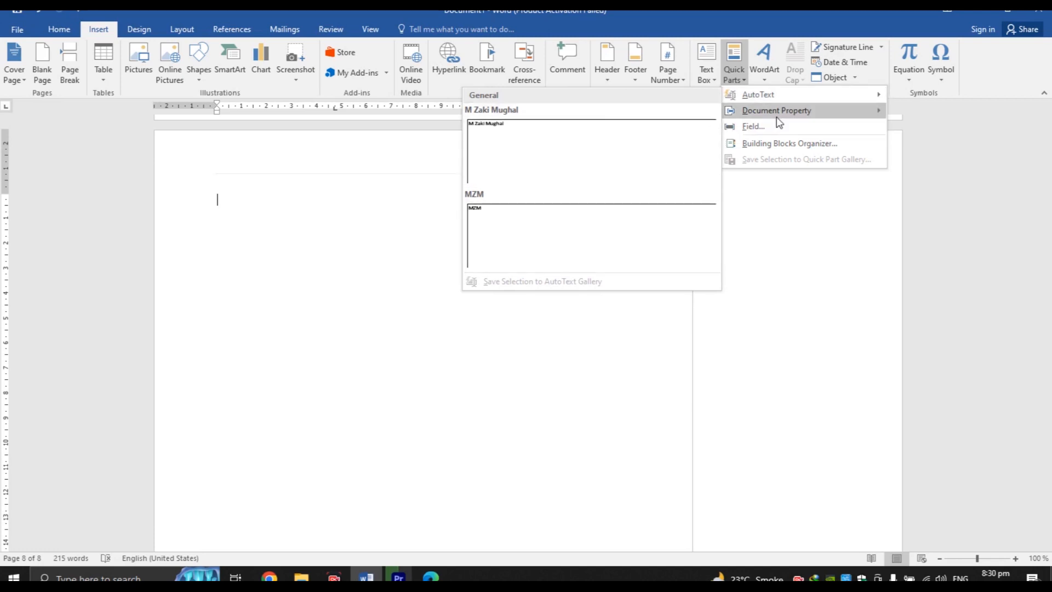
mouse_move(787, 114)
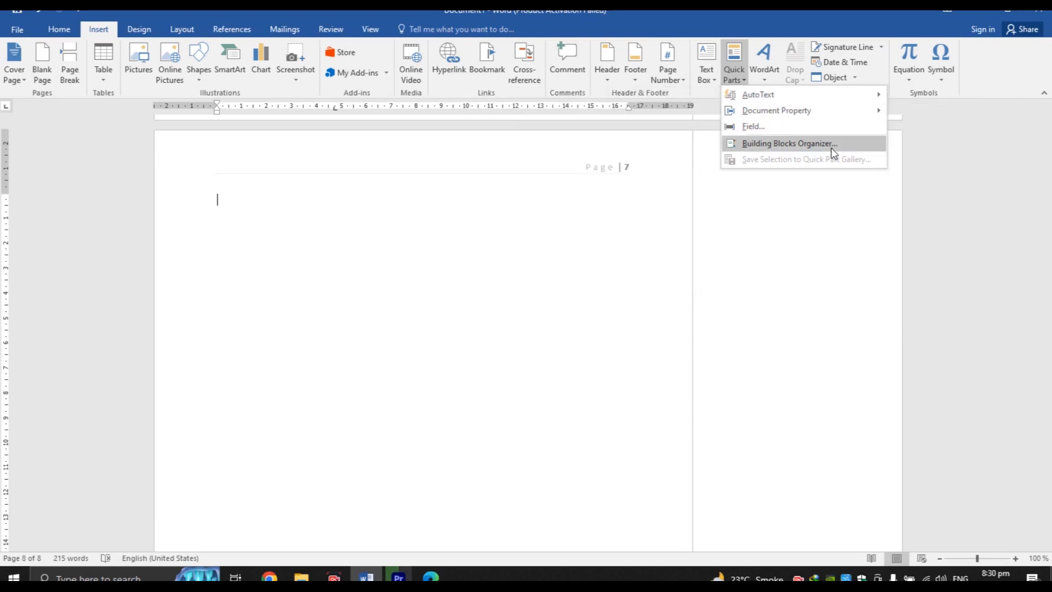
Look over the WordArt styles and the Home tab's Text Effects gallery, inserting nothing
left_click(762, 77)
left_click(763, 80)
left_click(763, 81)
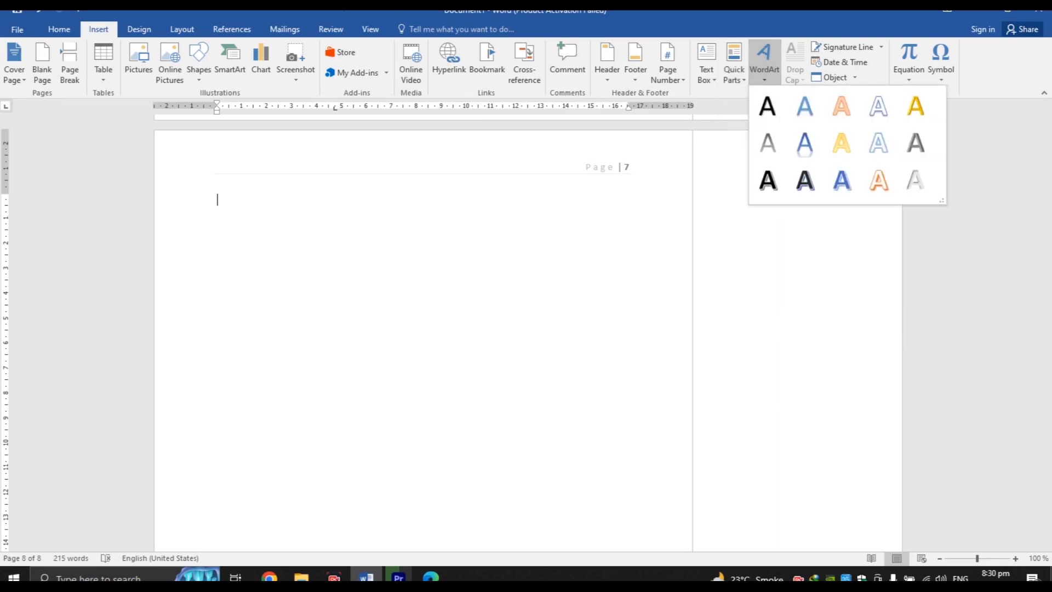
left_click(49, 30)
left_click(49, 31)
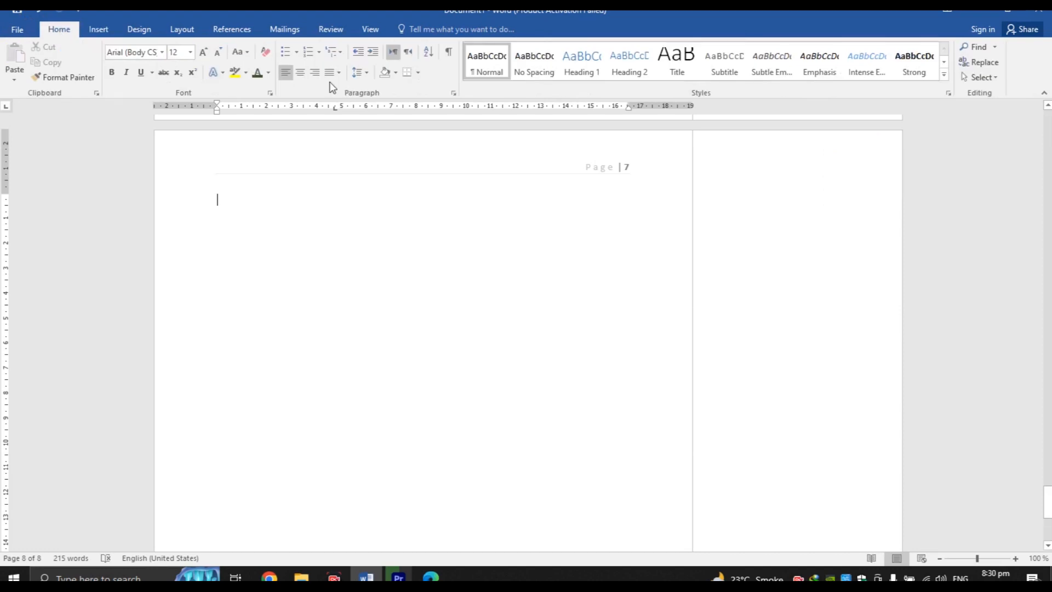
left_click(223, 73)
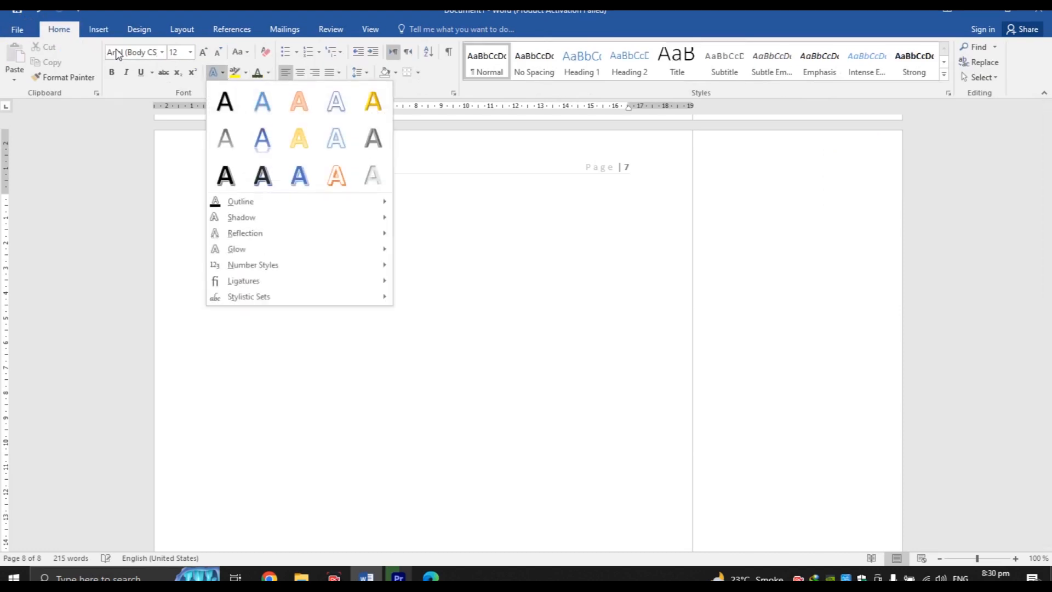
left_click(111, 33)
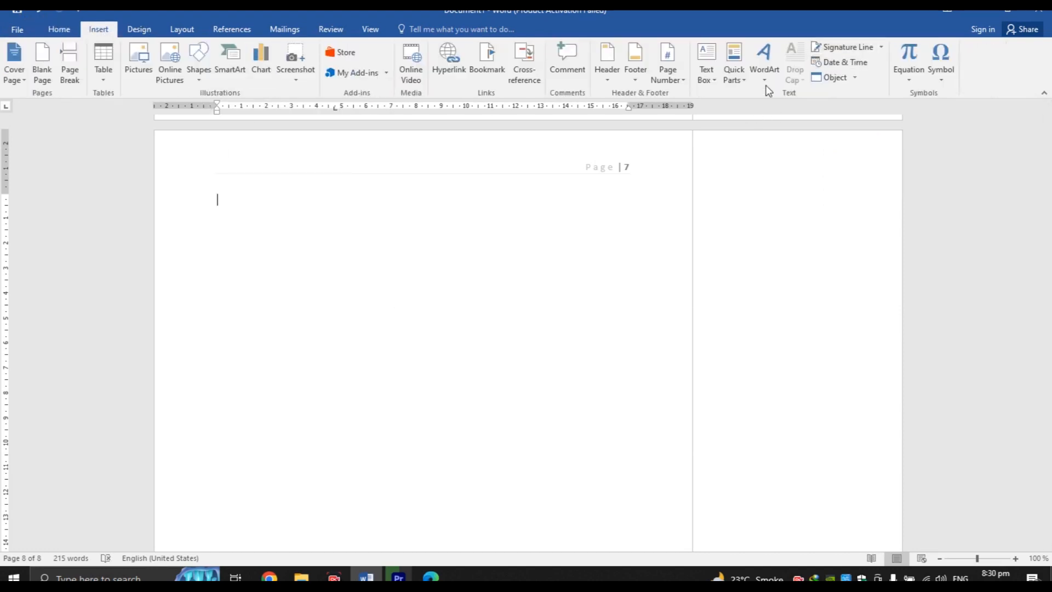
Start setting up an Office signature line, then cancel it
left_click(881, 48)
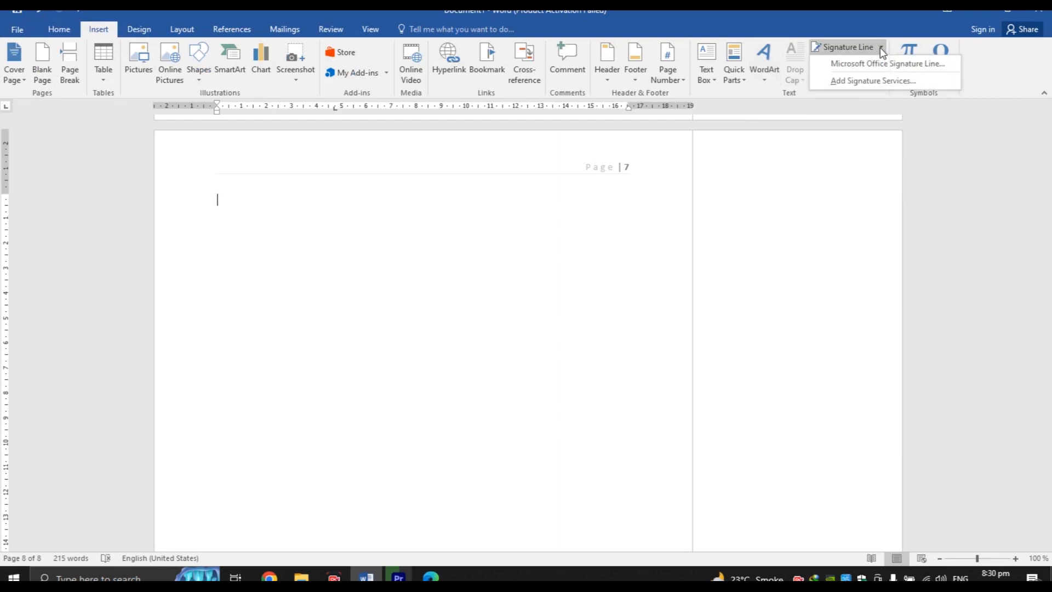
left_click(863, 48)
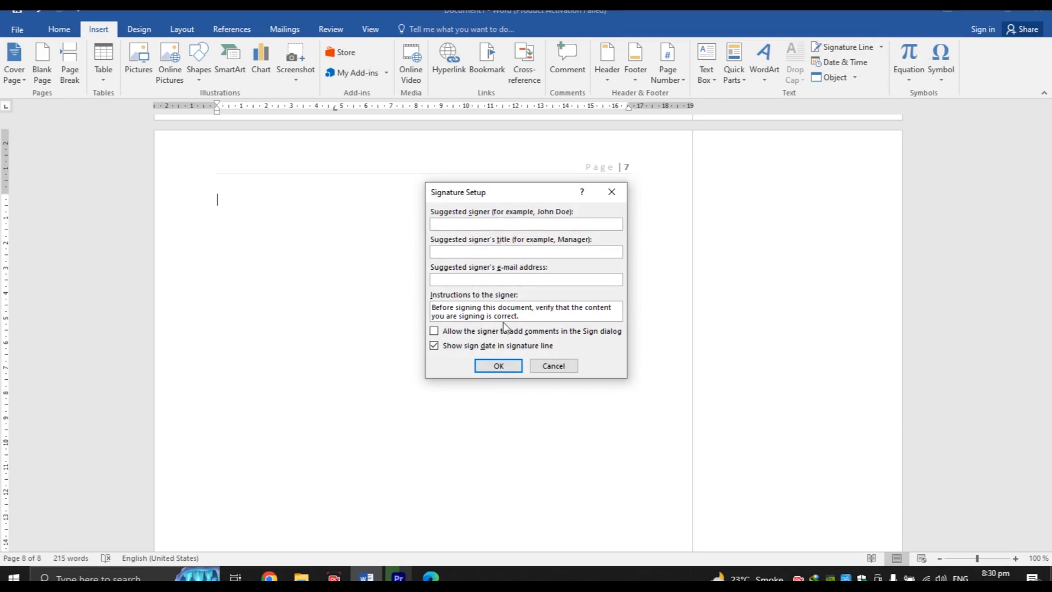
left_click(551, 366)
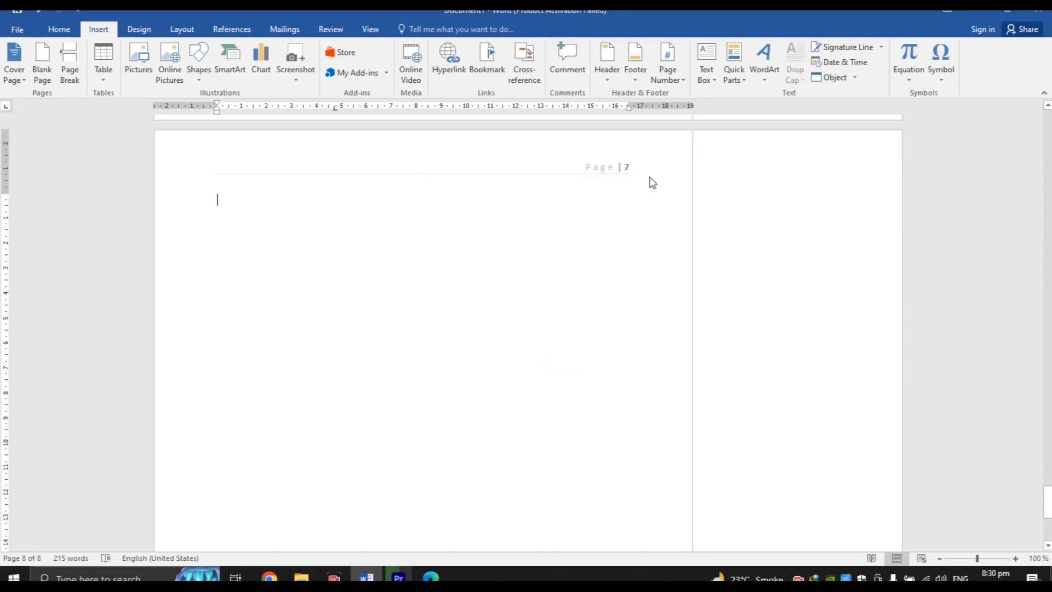
Insert the date in 2023-02-18 format at the top of page 8
left_click(859, 65)
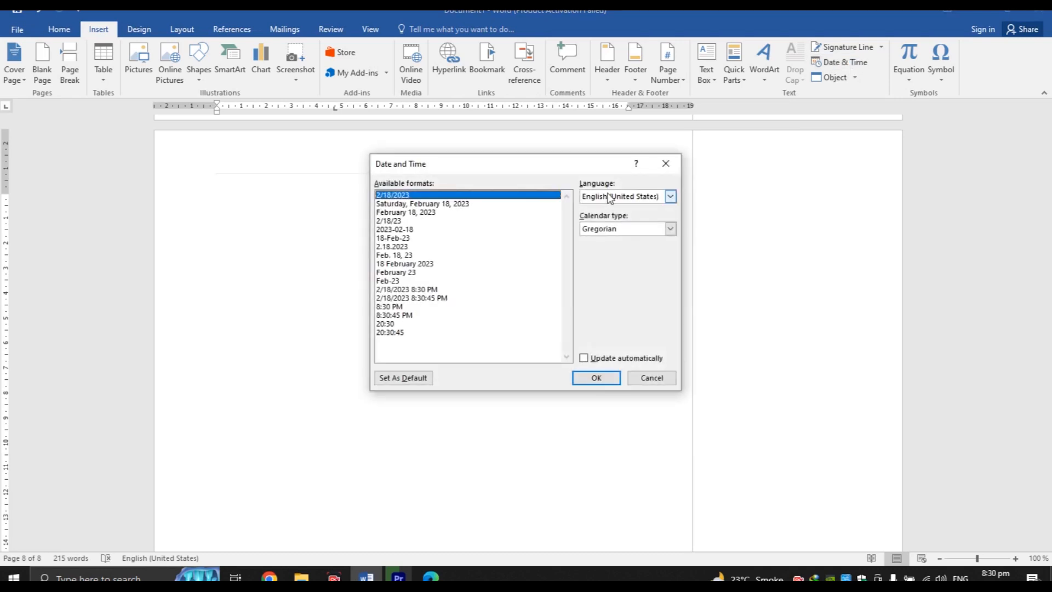
double_click(404, 230)
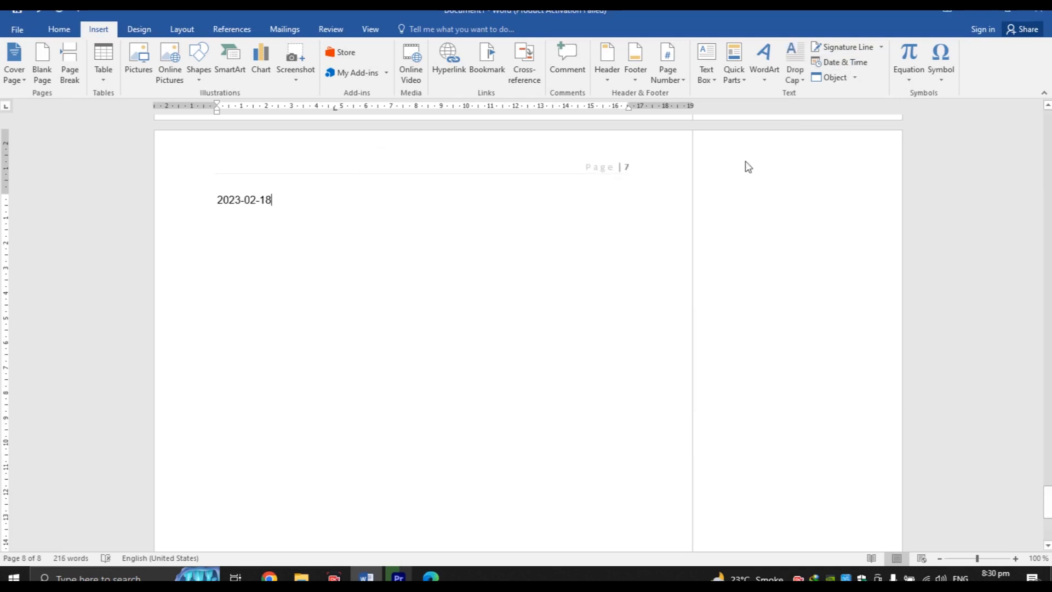
left_click(849, 78)
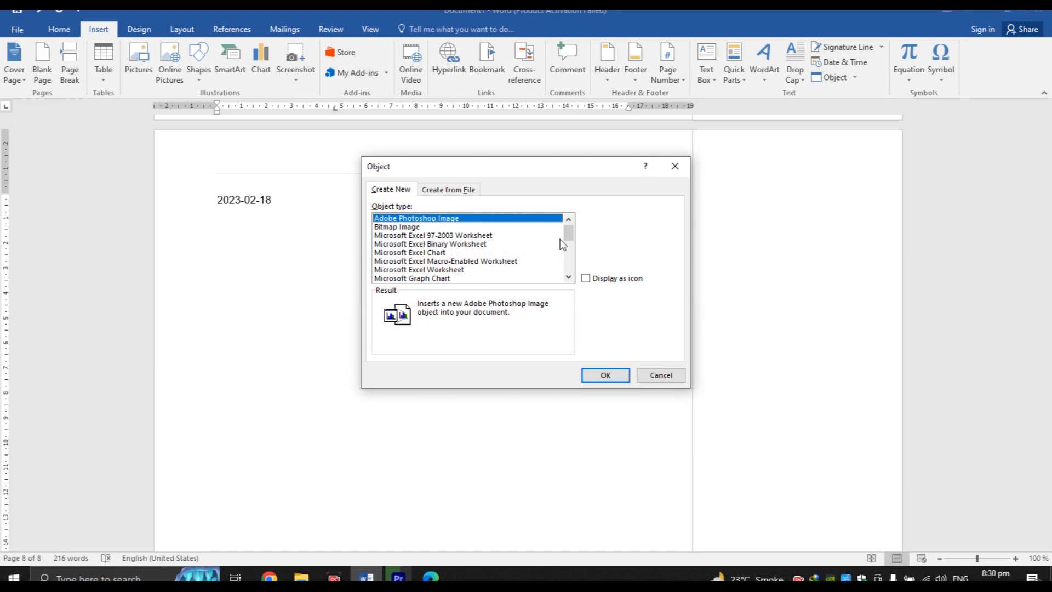
Browse object types like Microsoft Graph Chart and Excel Worksheet, cancel, then show built-in equations
scroll(568, 237, "down", 2)
left_click(490, 236)
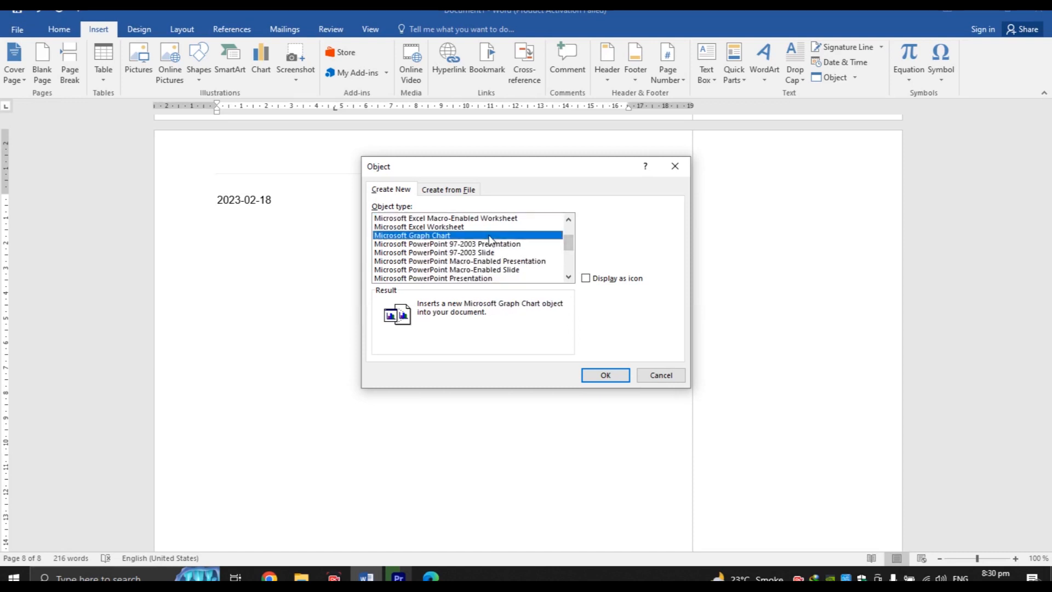
left_click(467, 228)
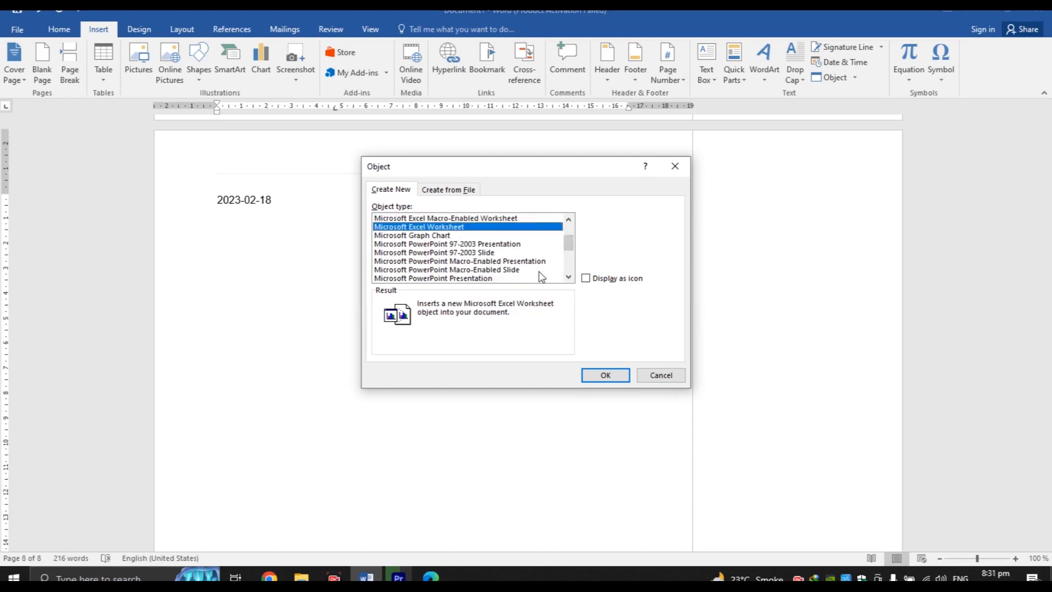
left_click(668, 378)
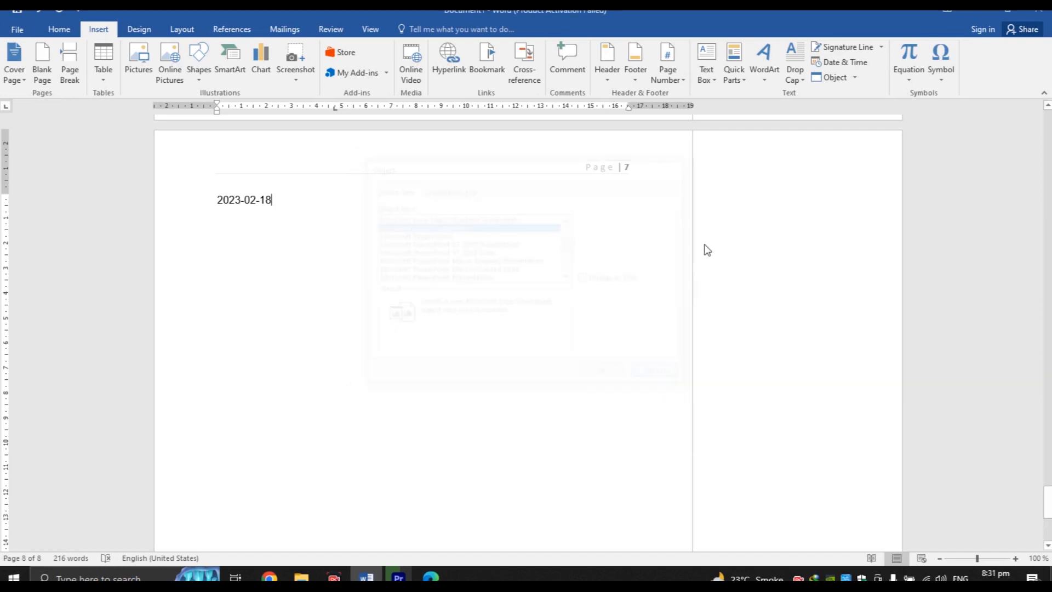
left_click(919, 76)
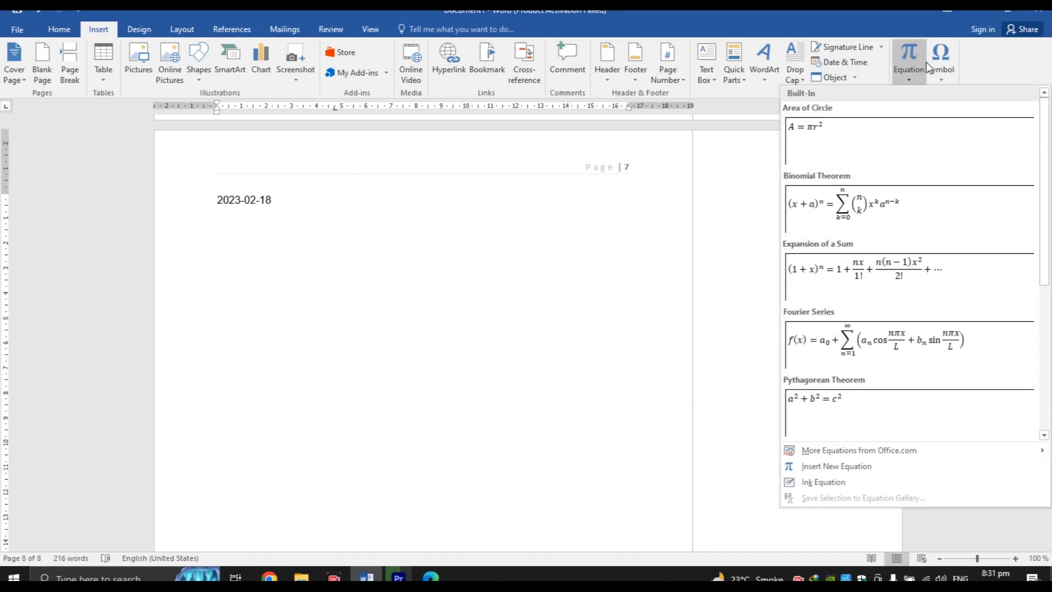
Open the full Symbol browser and look through its subset list
left_click(942, 76)
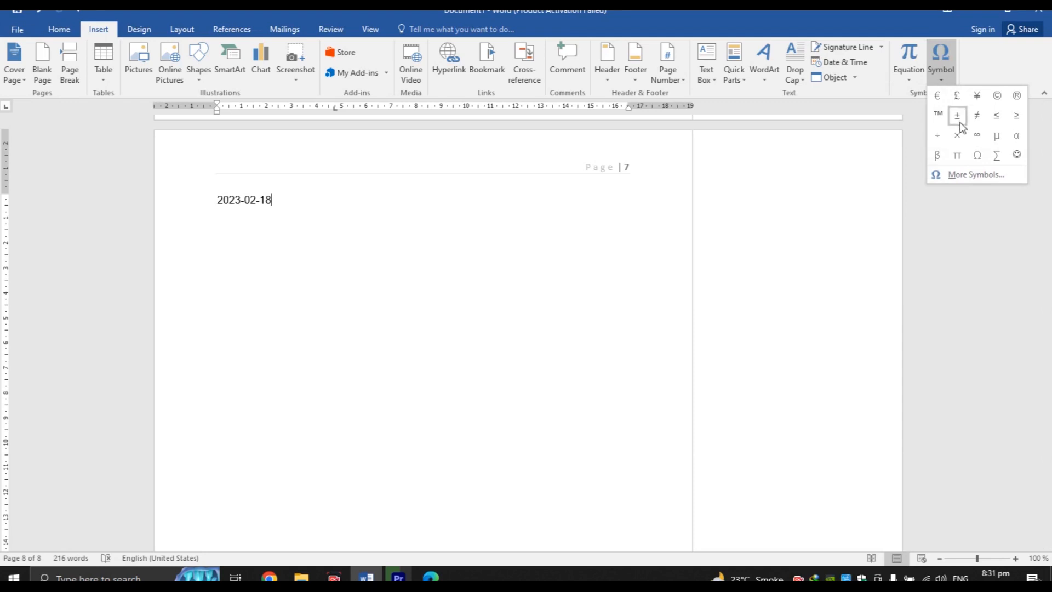
left_click(966, 175)
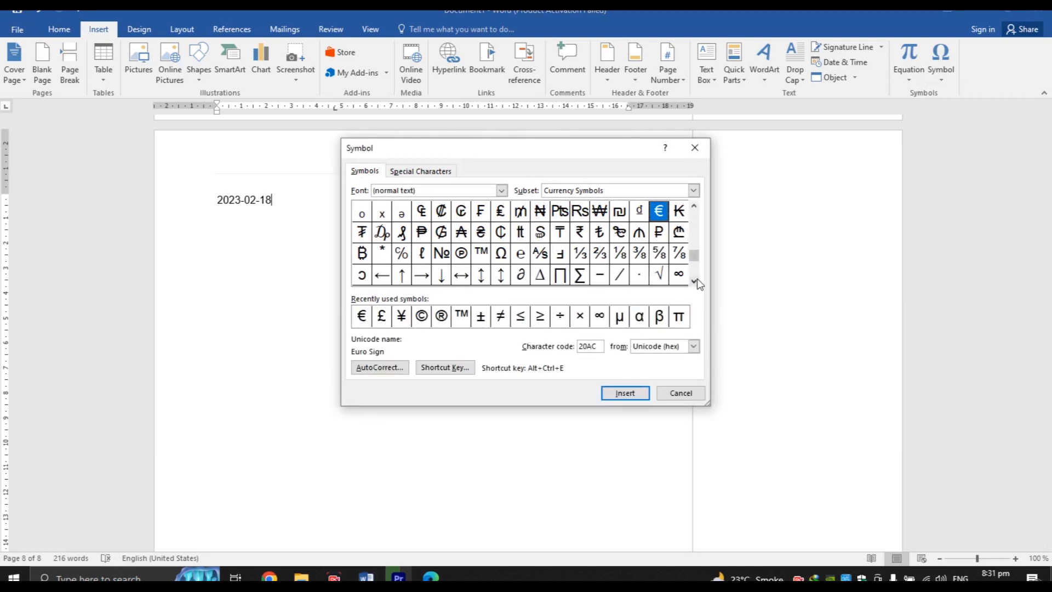
left_click_drag(698, 286, 699, 285)
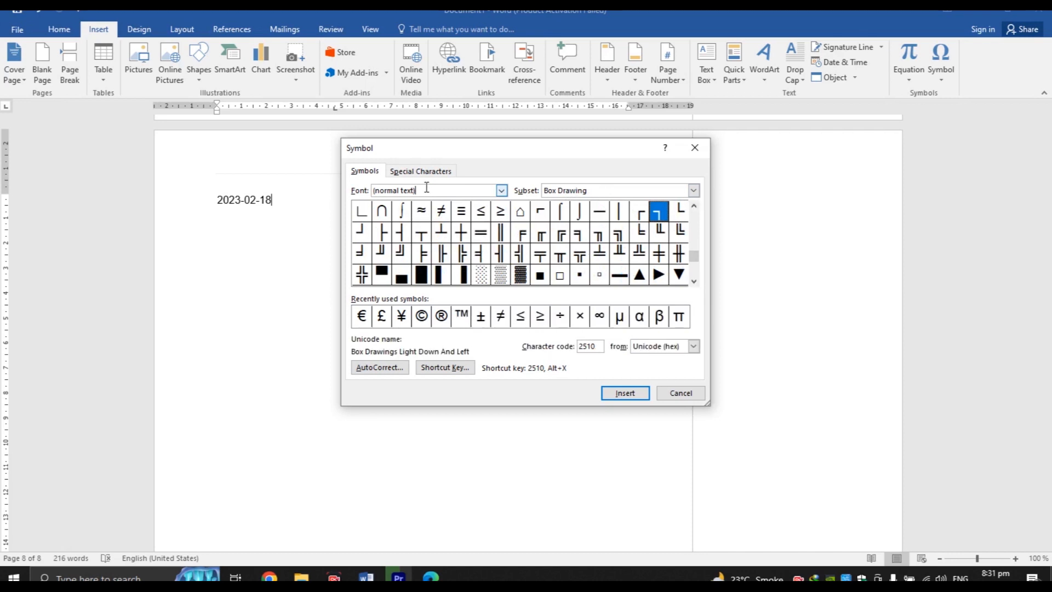
left_click(657, 188)
left_click(657, 188)
left_click(657, 188)
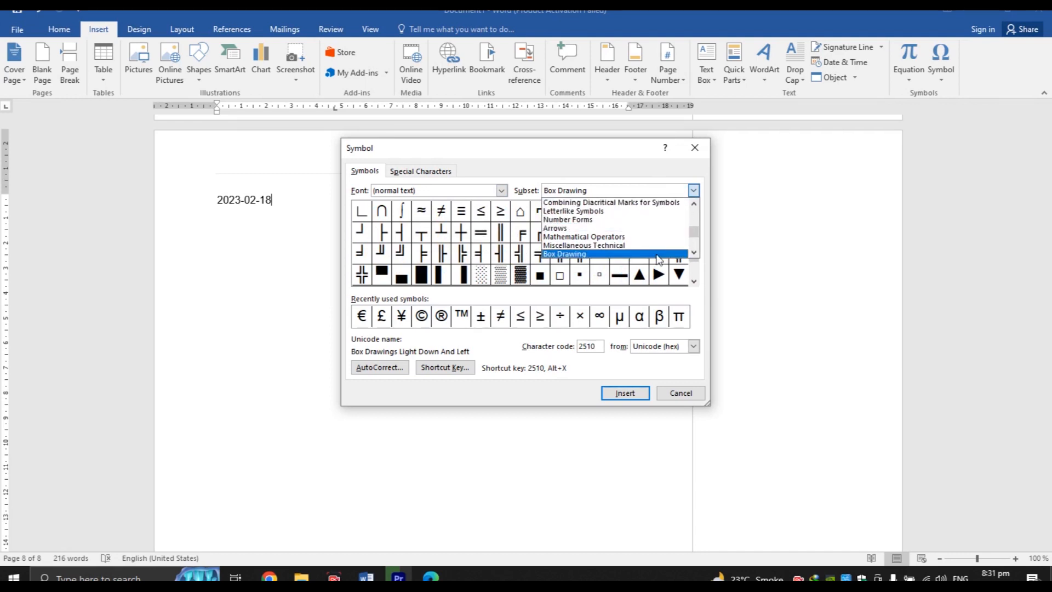
left_click(644, 371)
left_click_drag(696, 258, 698, 212)
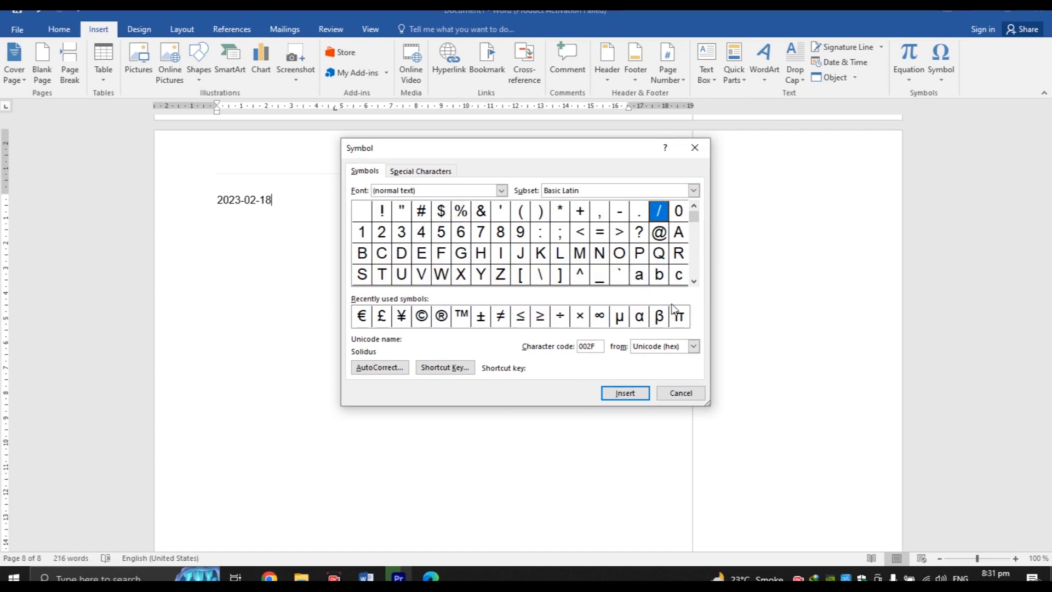
Insert the Armenian letters Ր and բ after the date, then close the Symbol browser
left_click(694, 281)
left_click(694, 281)
left_click(694, 282)
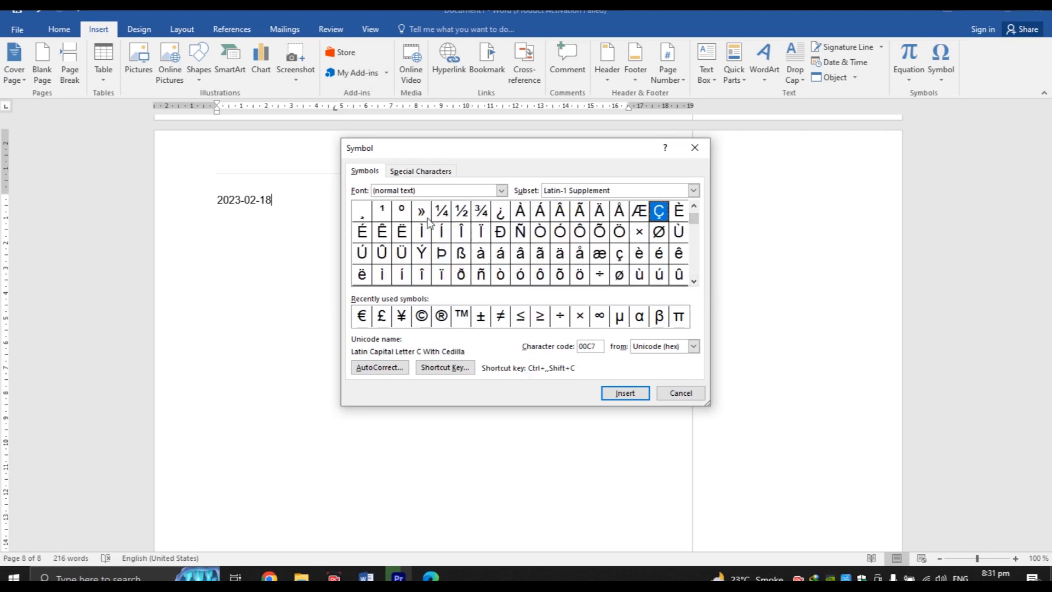
left_click(694, 282)
left_click(694, 282)
left_click_drag(694, 282, 694, 282)
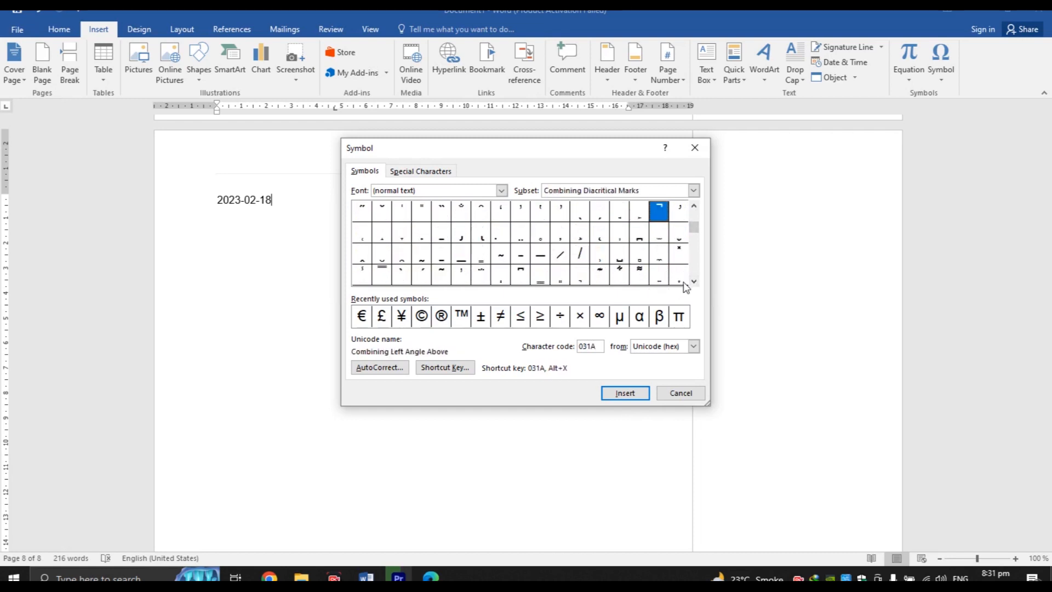
left_click_drag(694, 282, 694, 282)
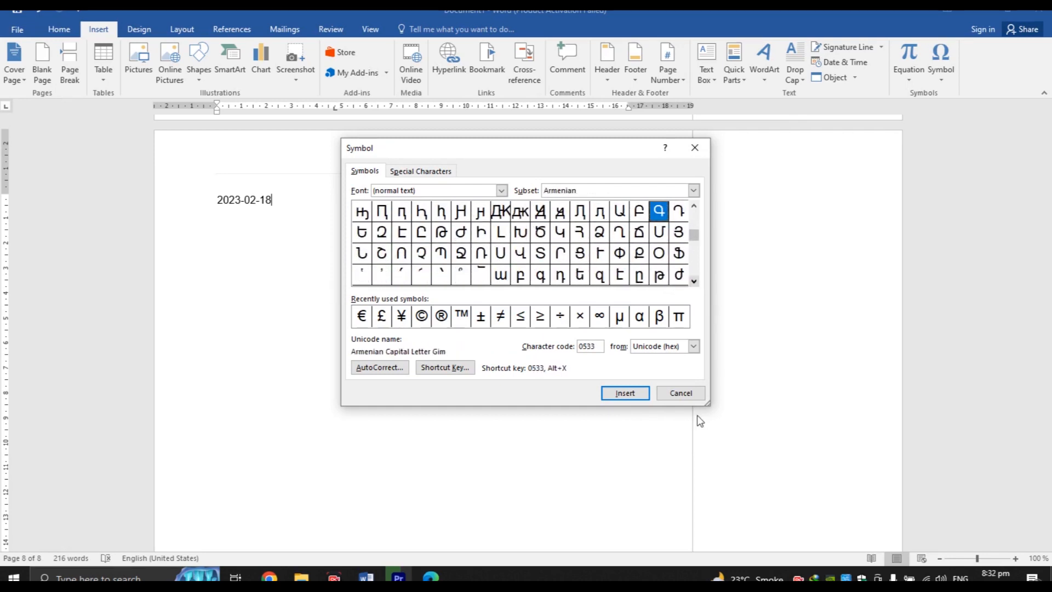
double_click(563, 253)
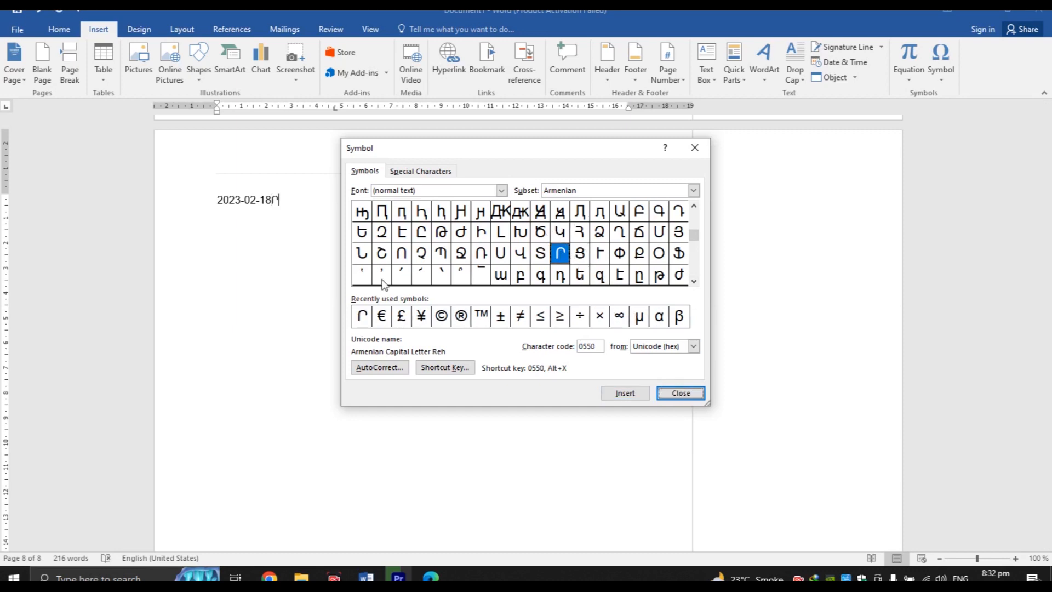
double_click(521, 275)
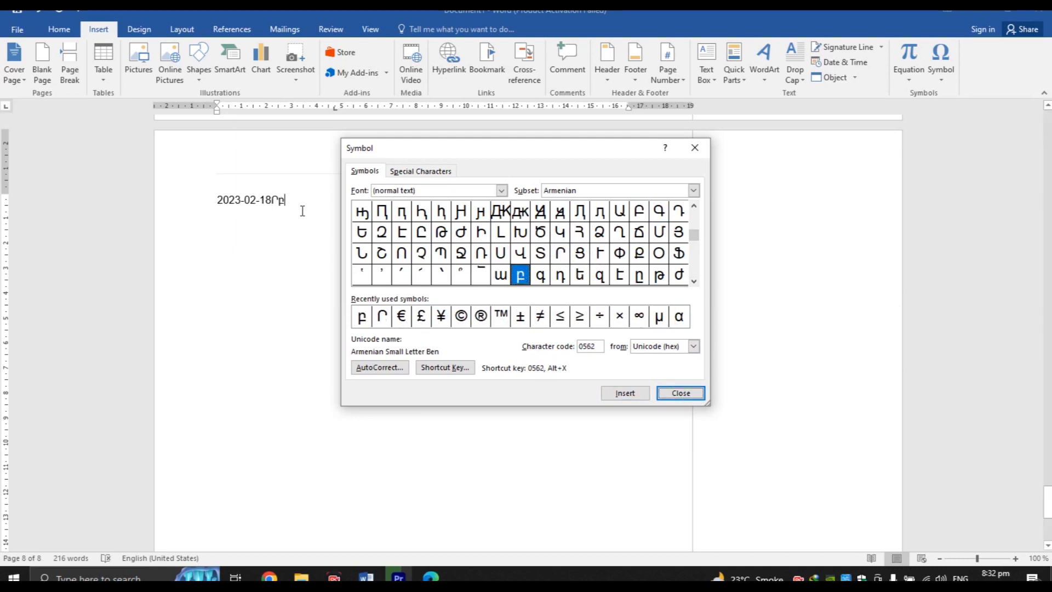
left_click(699, 399)
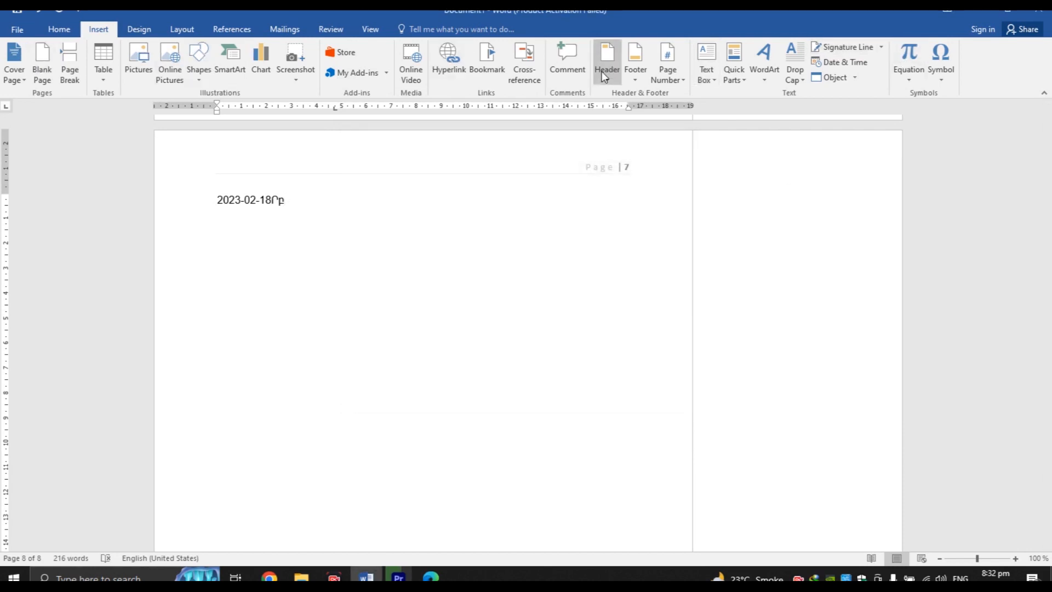
Scroll to page 2 and select part of the Karachi paragraph
left_click(140, 30)
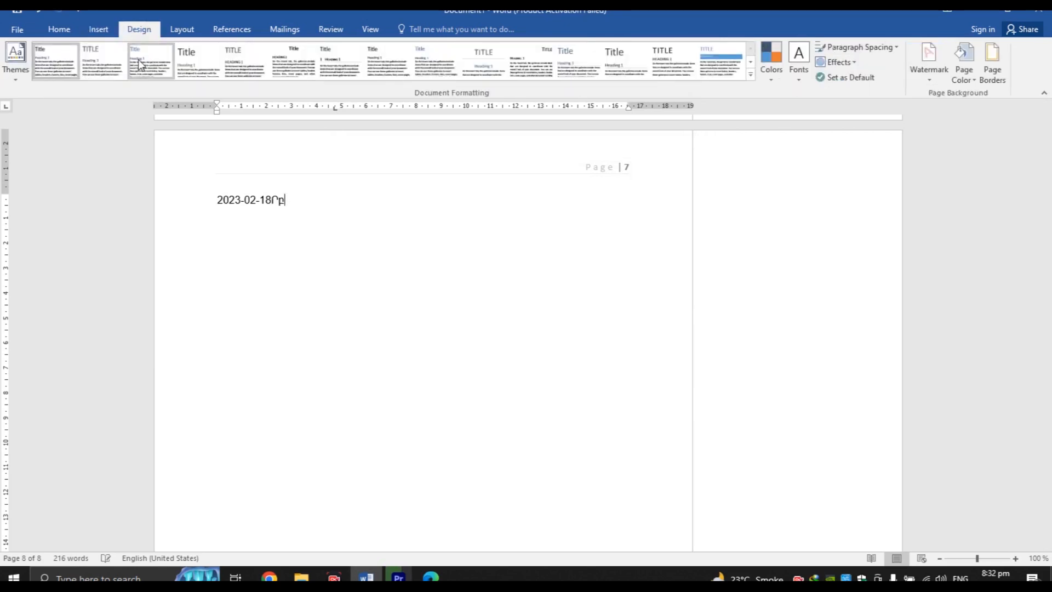
left_click(59, 32)
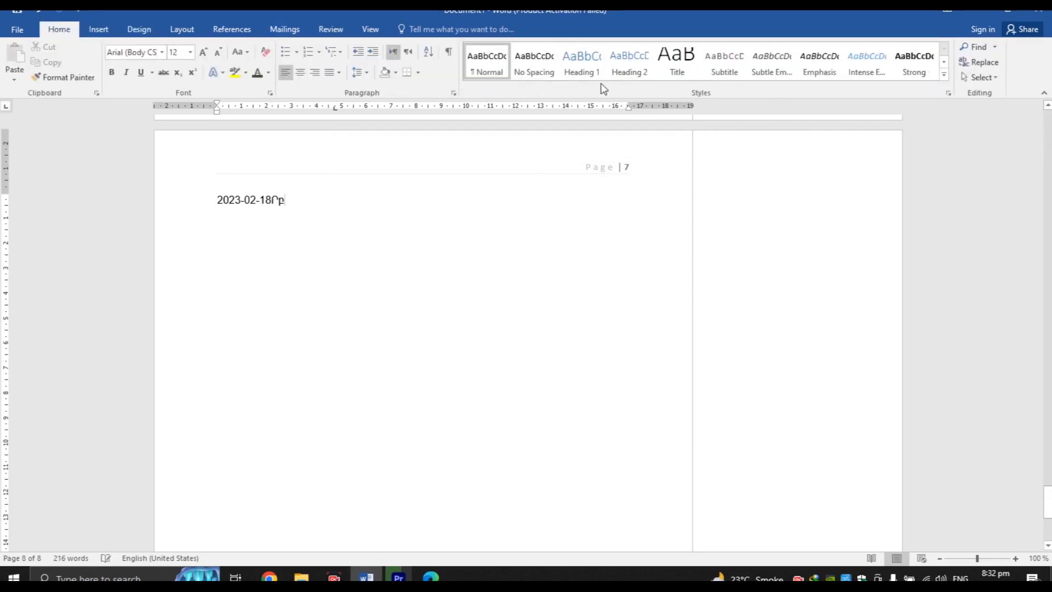
left_click_drag(1048, 499, 1012, 220)
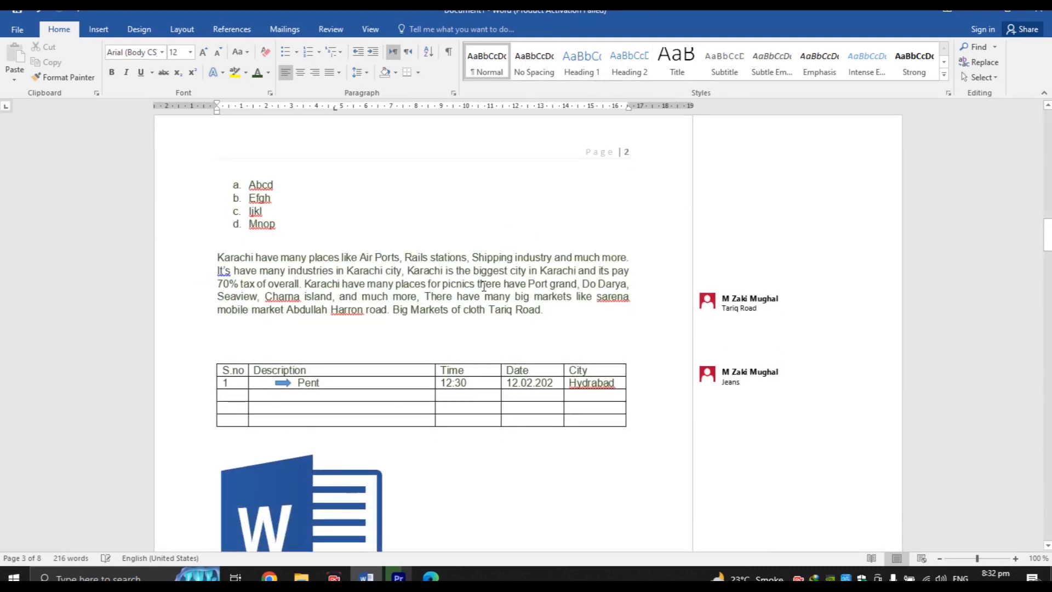
left_click_drag(483, 286, 409, 270)
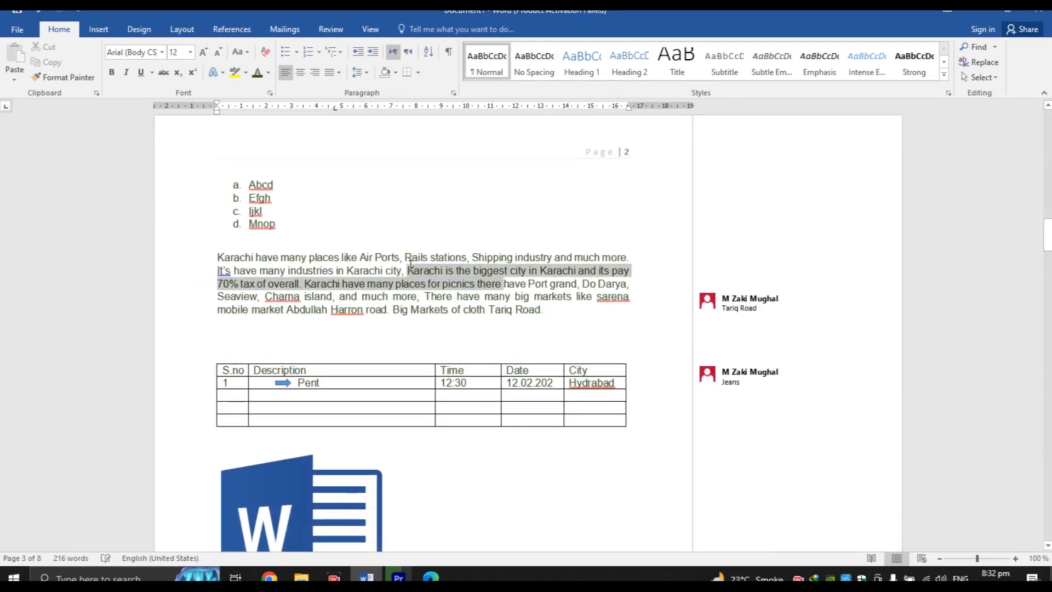
Preview the Design tab's theme colour schemes, then return to the Description of Pakistan cover
left_click(138, 29)
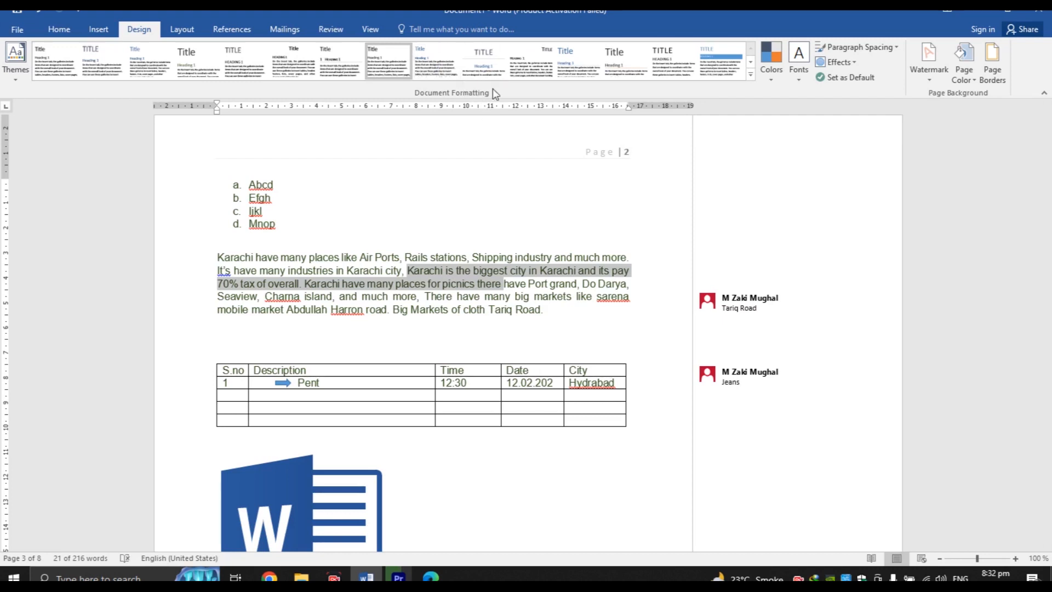
left_click(772, 79)
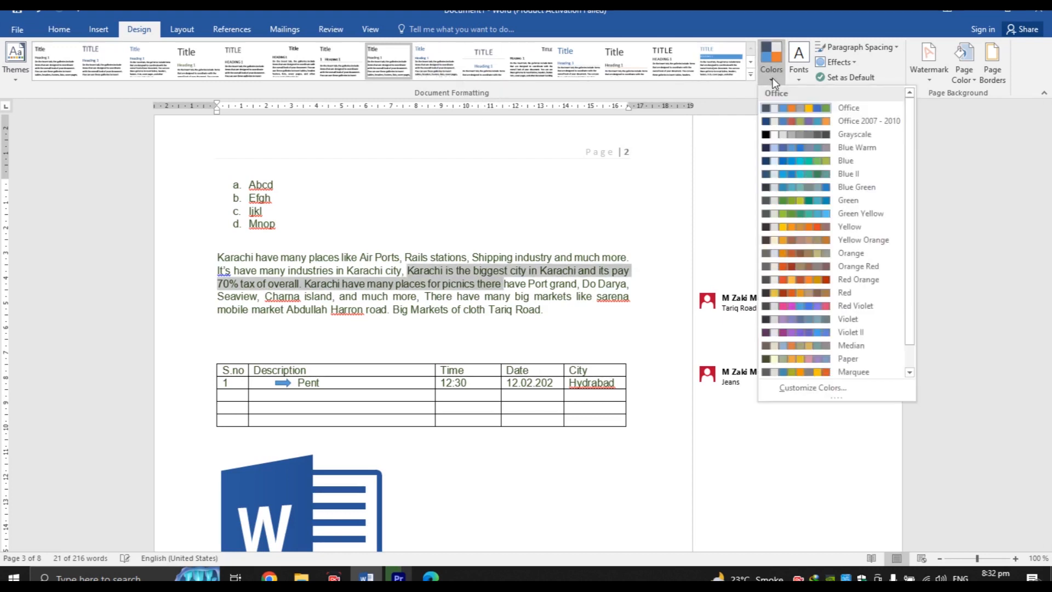
left_click(808, 148)
left_click(495, 273)
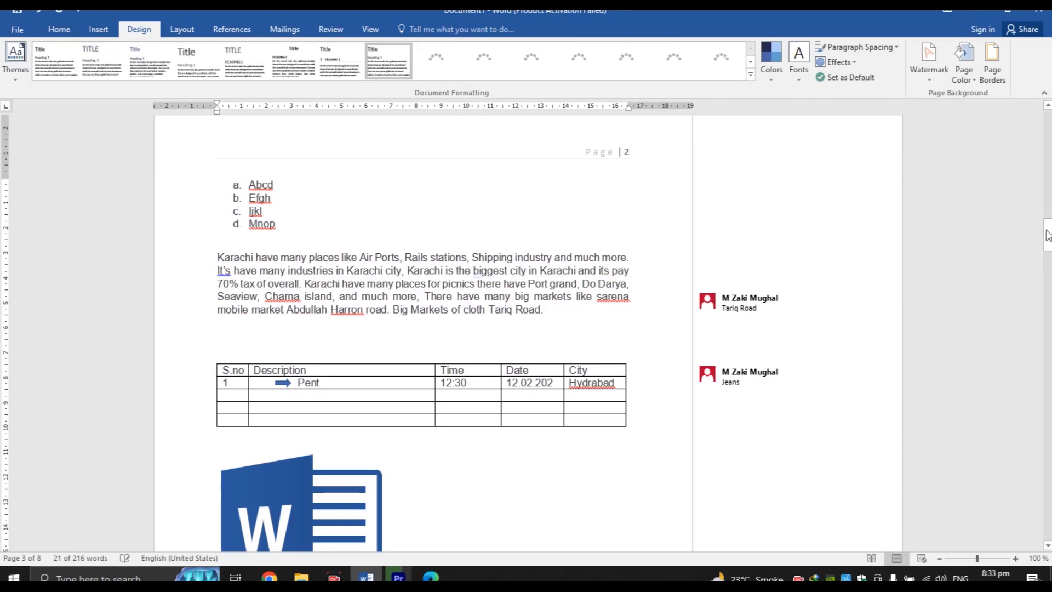
left_click_drag(1048, 235, 1048, 112)
left_click(508, 208)
left_click(324, 218)
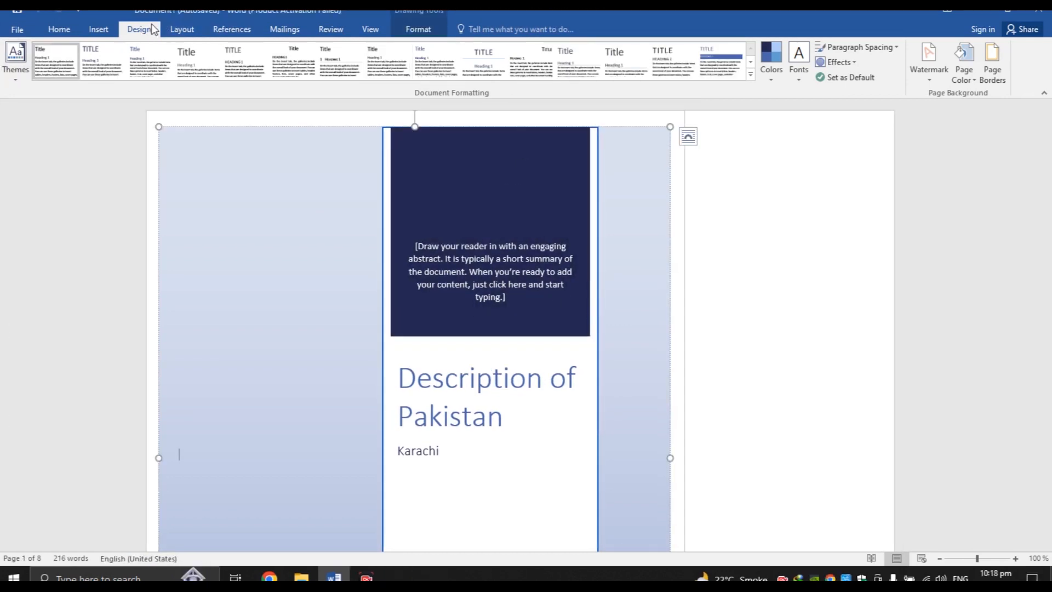
Choose the Organic document theme from the Design tab's Themes gallery
left_click(13, 80)
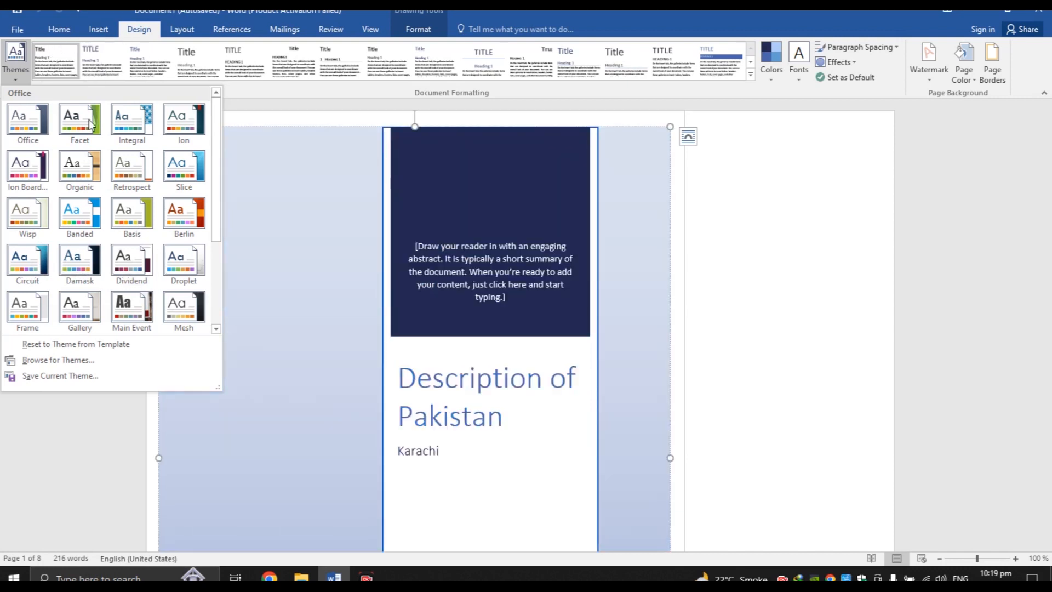
left_click(80, 166)
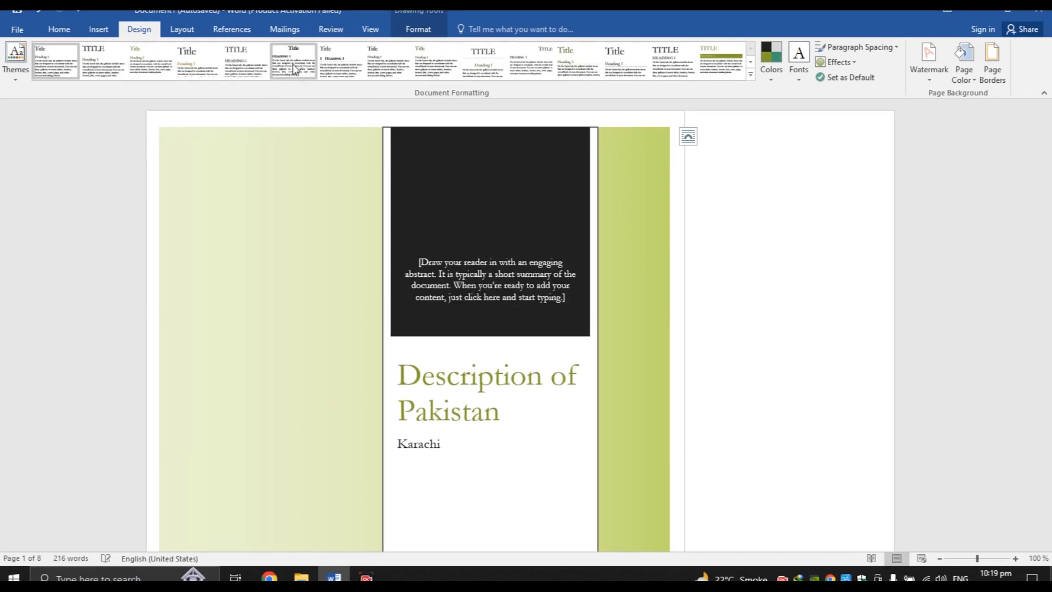
Try the Blue Warm, Blue II and Yellow colour schemes, then settle on Blue Green
left_click(770, 77)
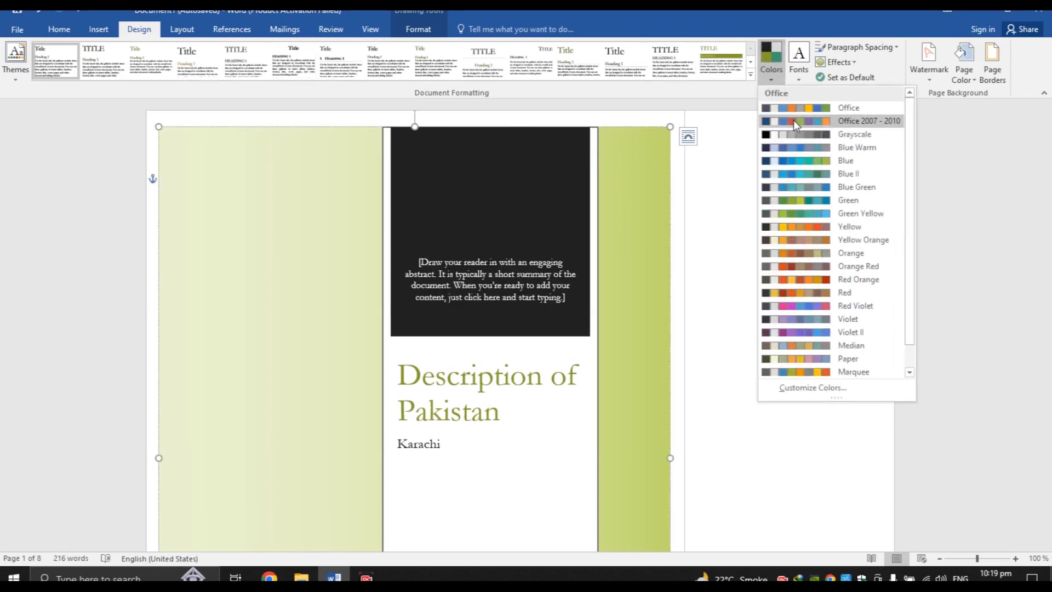
left_click(796, 147)
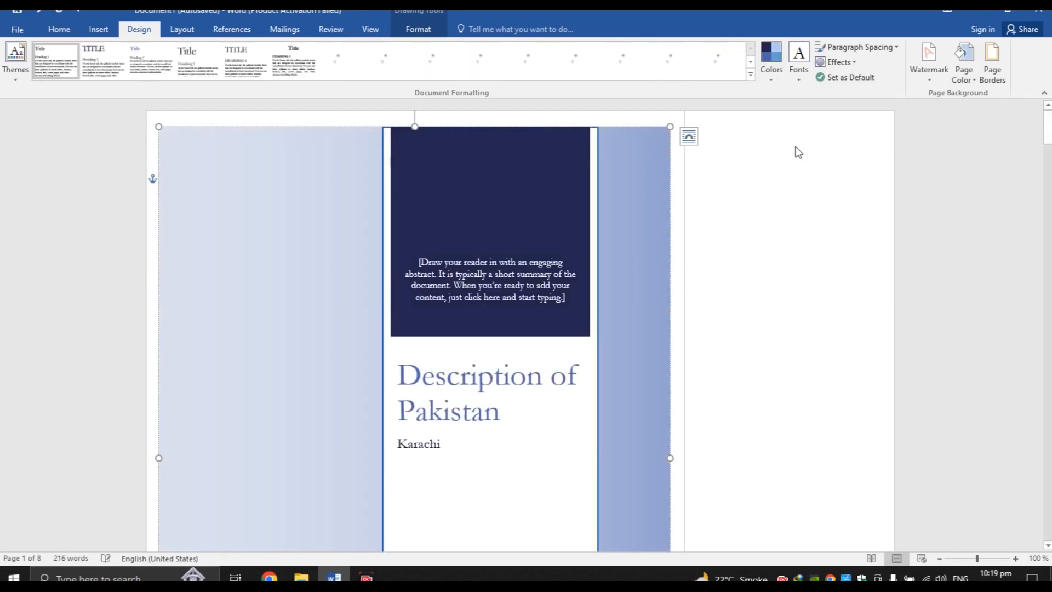
left_click(771, 76)
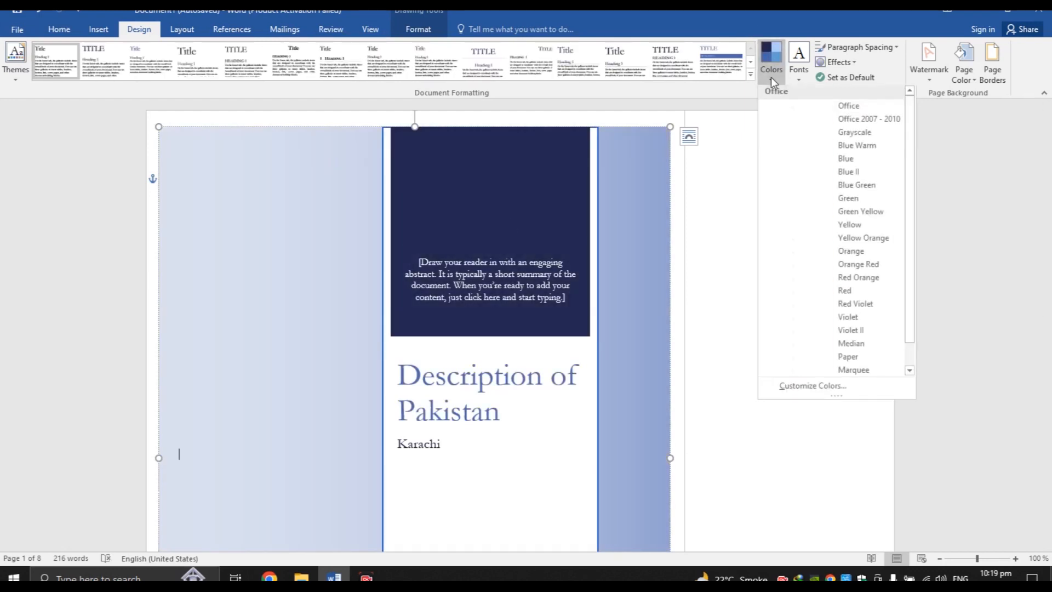
left_click(799, 173)
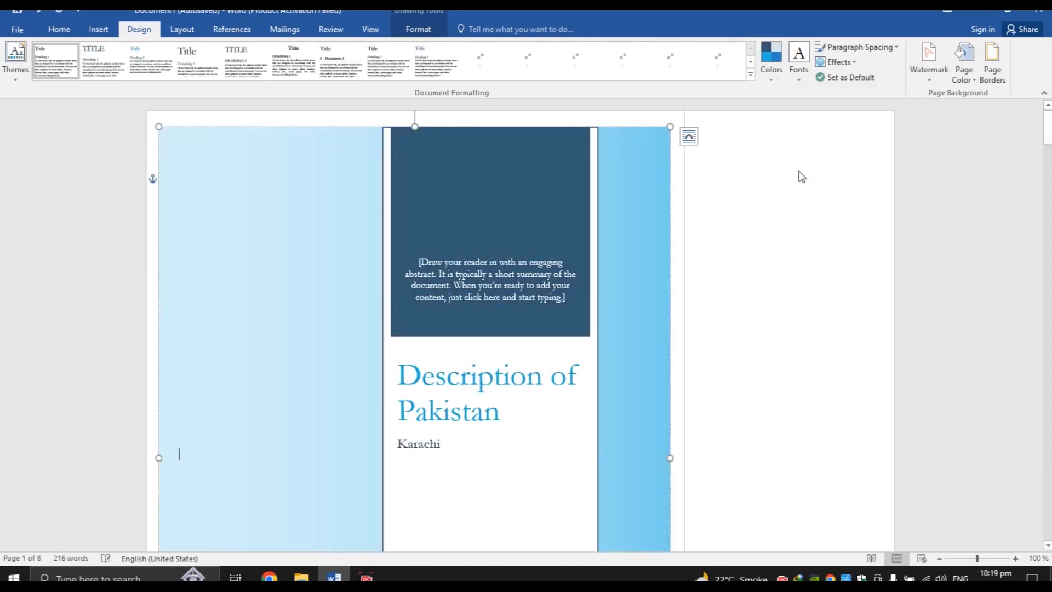
left_click(771, 76)
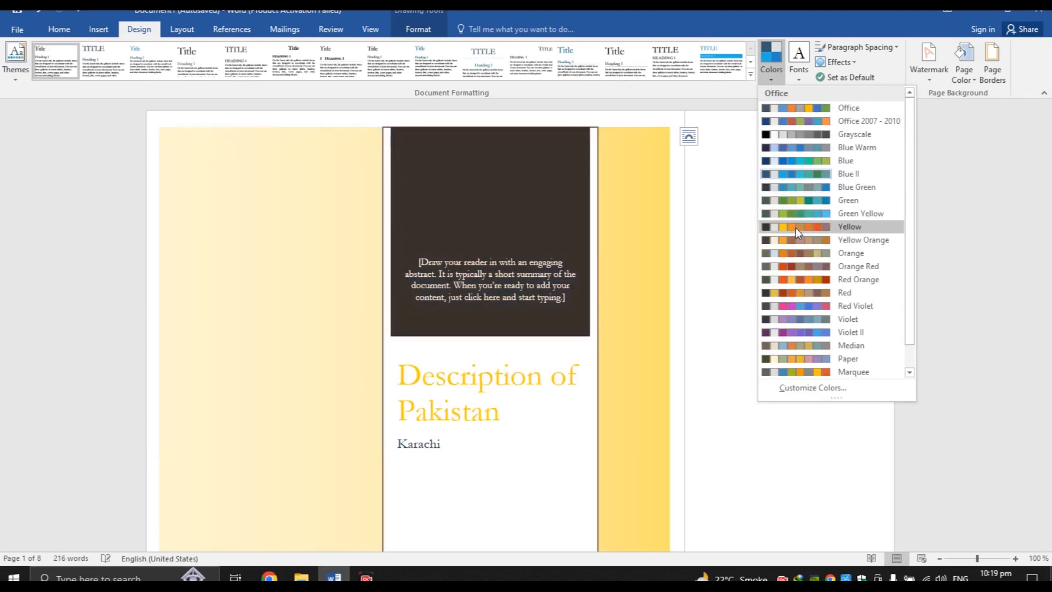
left_click(796, 227)
left_click(767, 73)
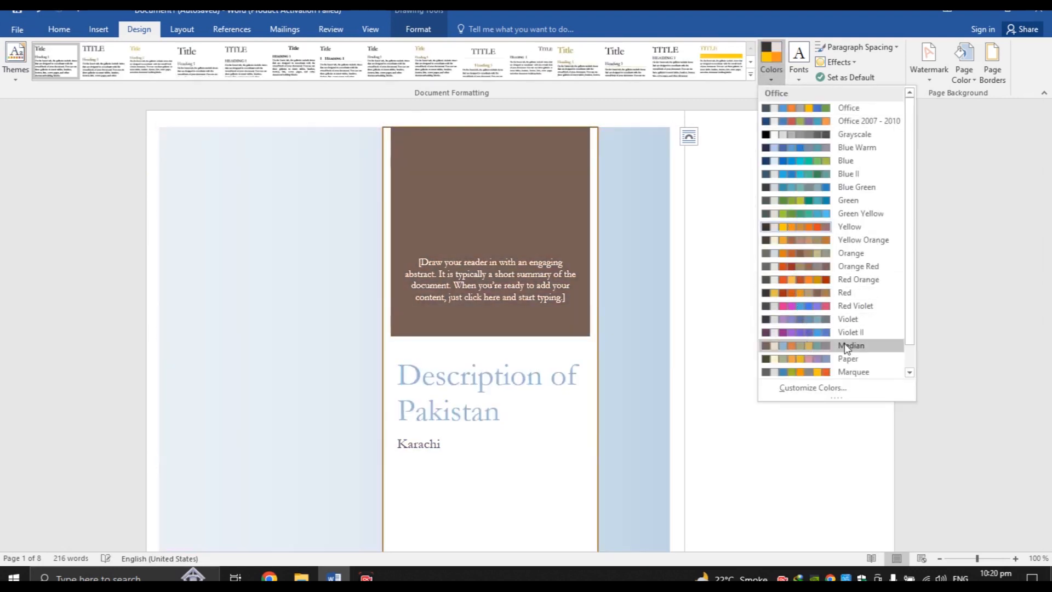
left_click(909, 373)
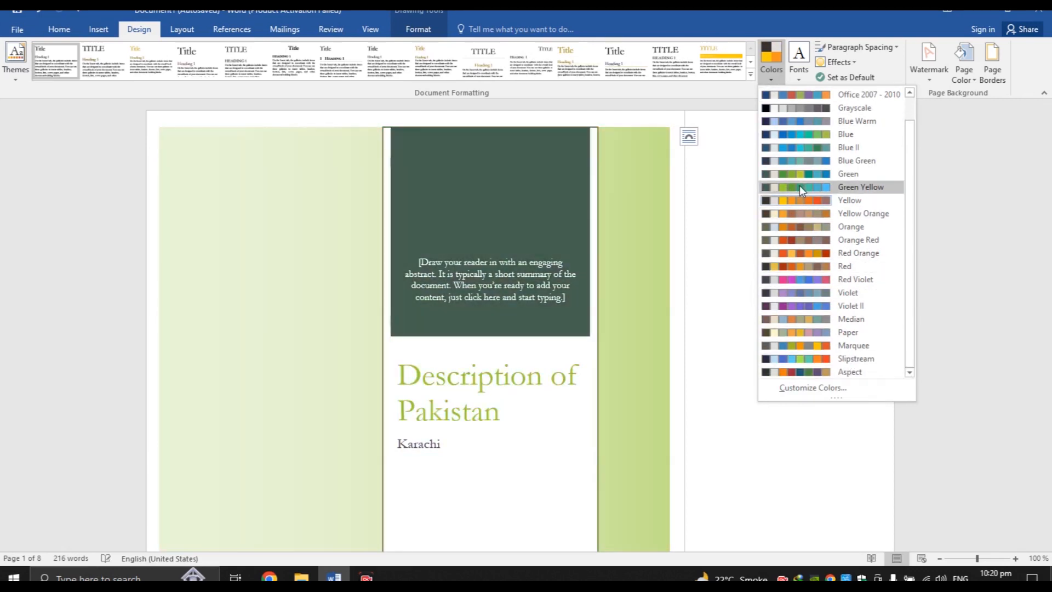
left_click(788, 159)
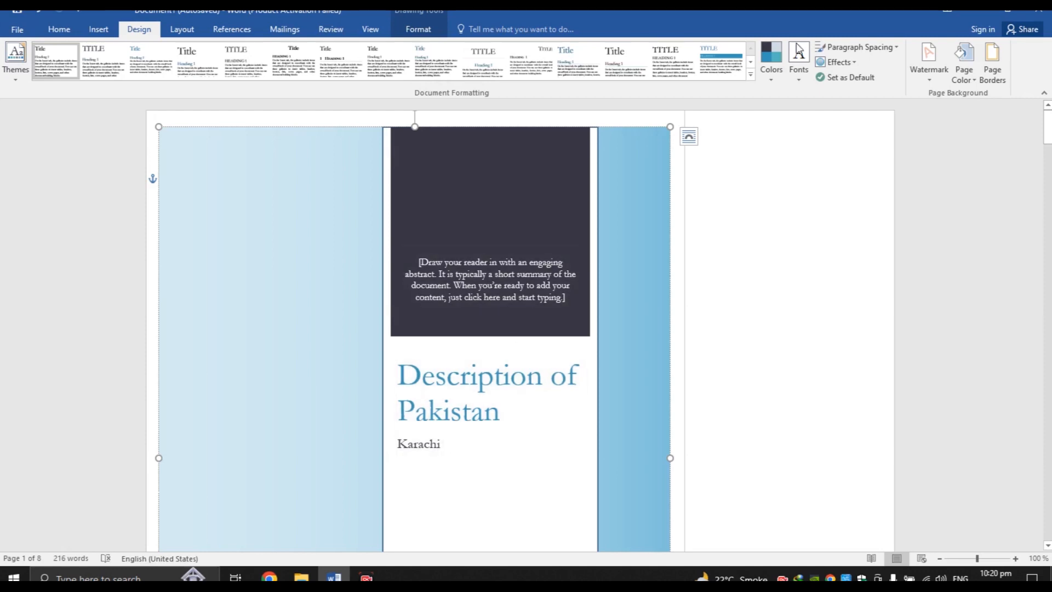
left_click(800, 71)
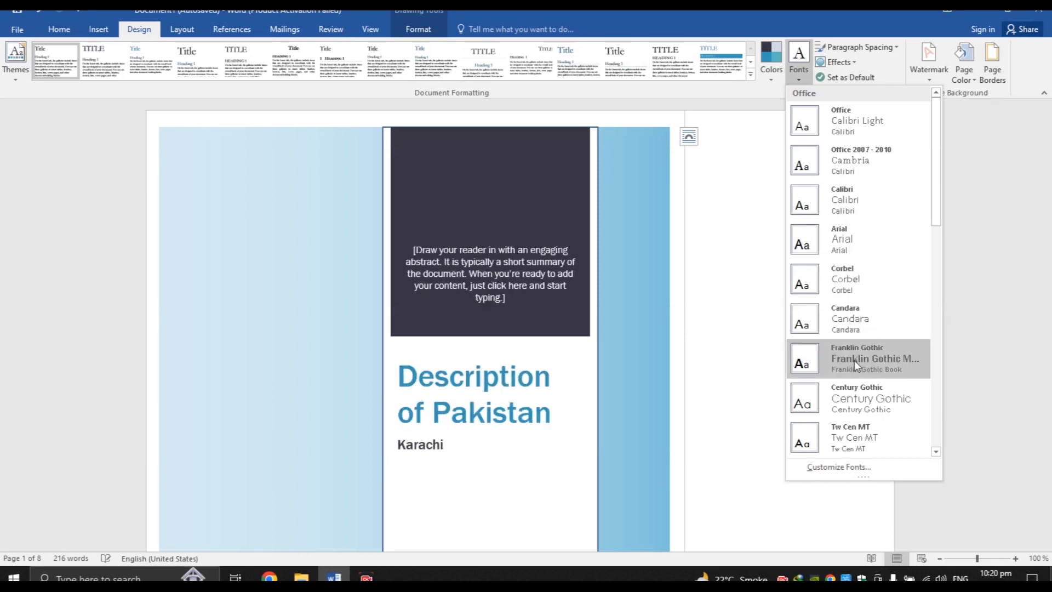
left_click_drag(934, 211, 945, 439)
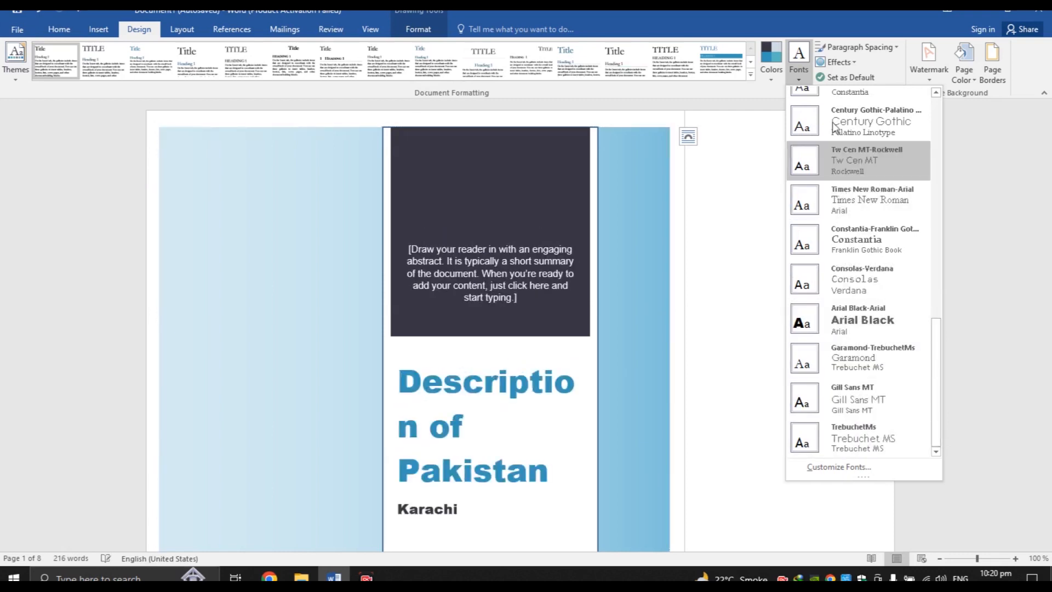
key("Escape")
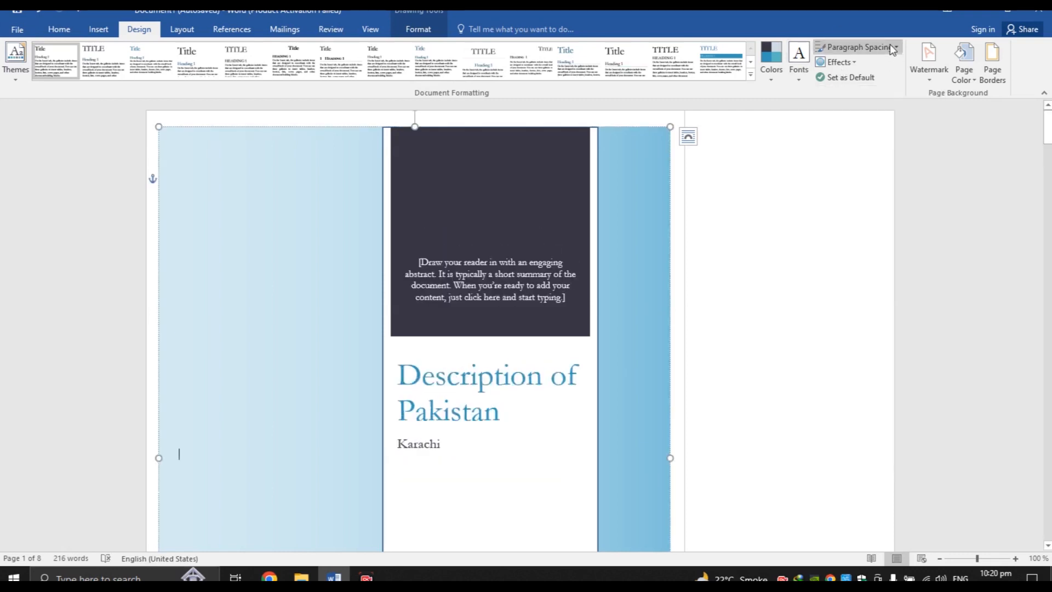
left_click(890, 46)
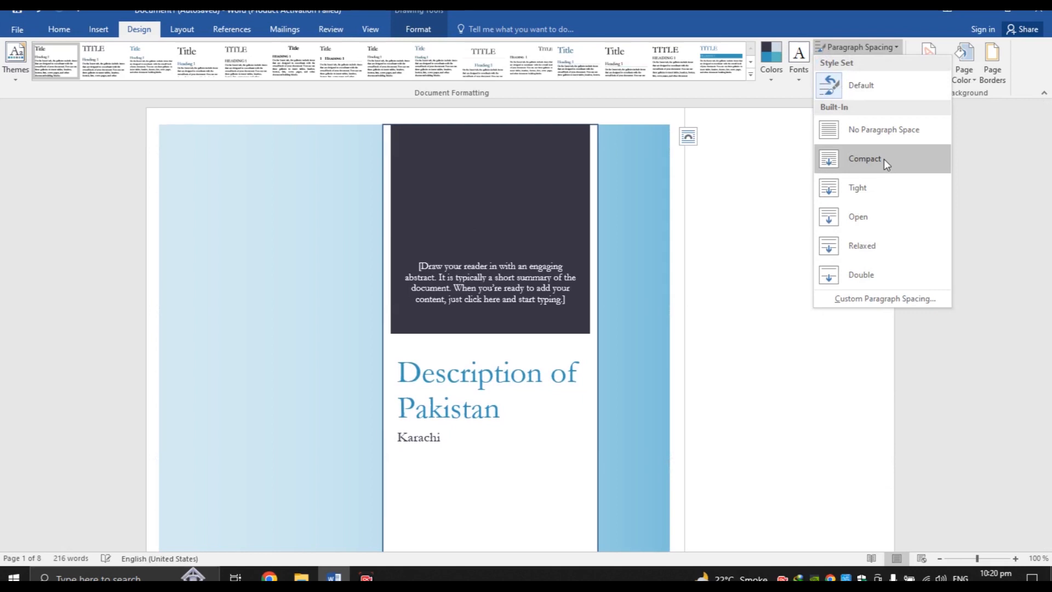
left_click(741, 132)
left_click(179, 454)
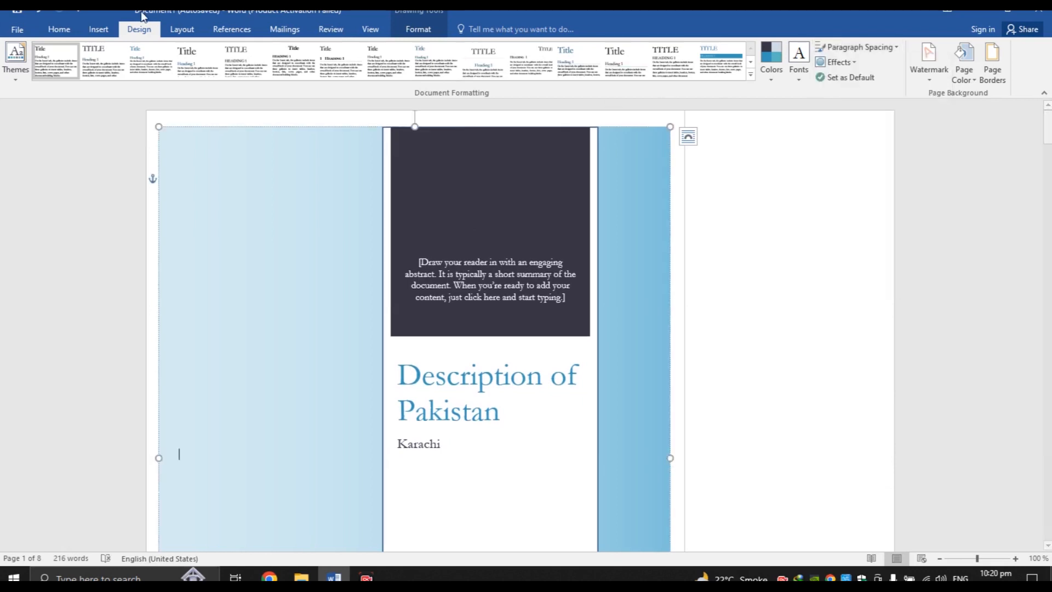
left_click(60, 29)
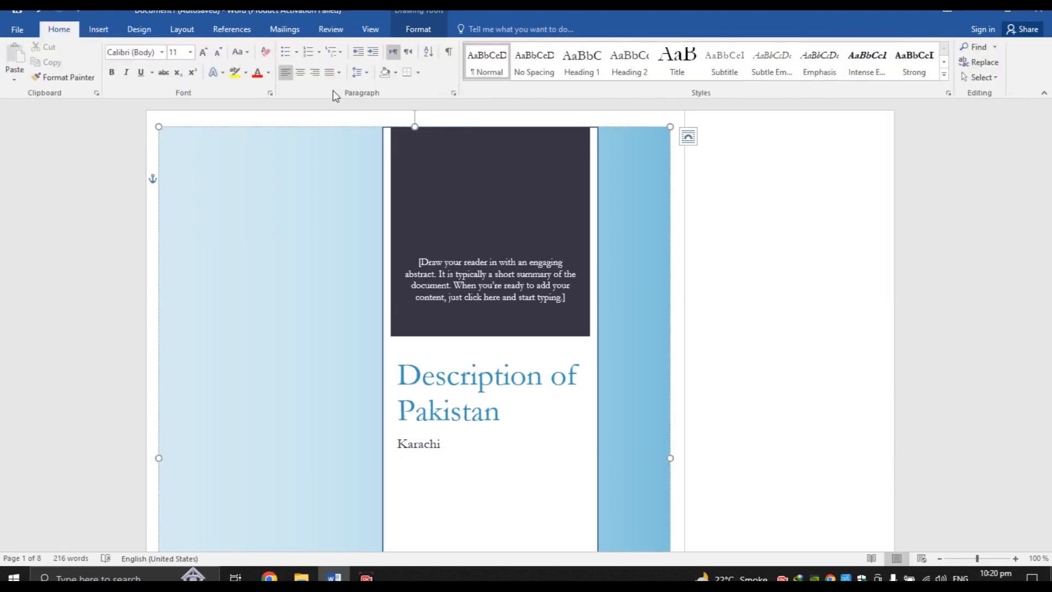
left_click(362, 71)
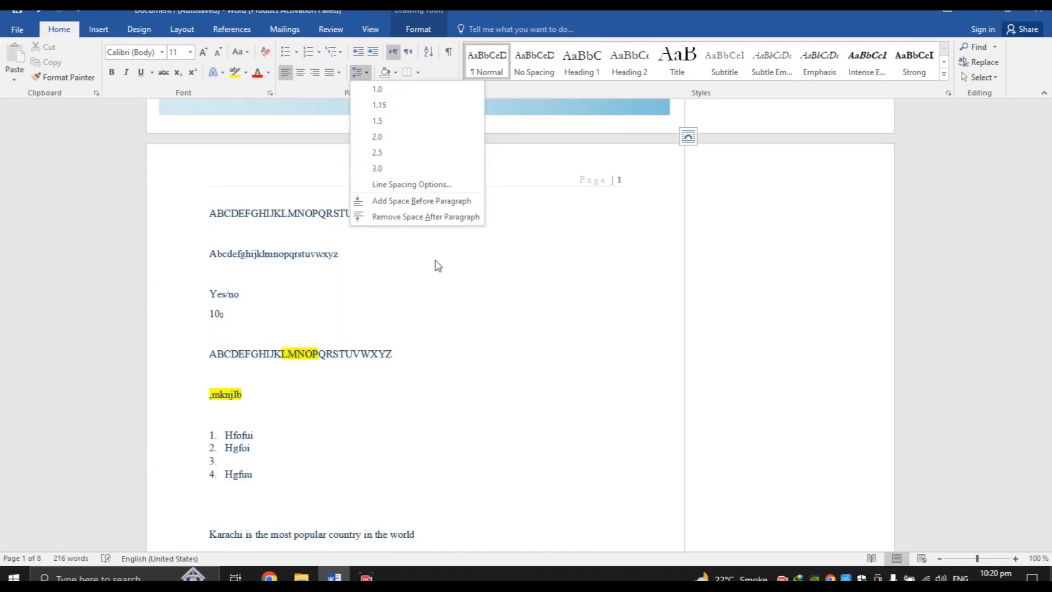
left_click(627, 231)
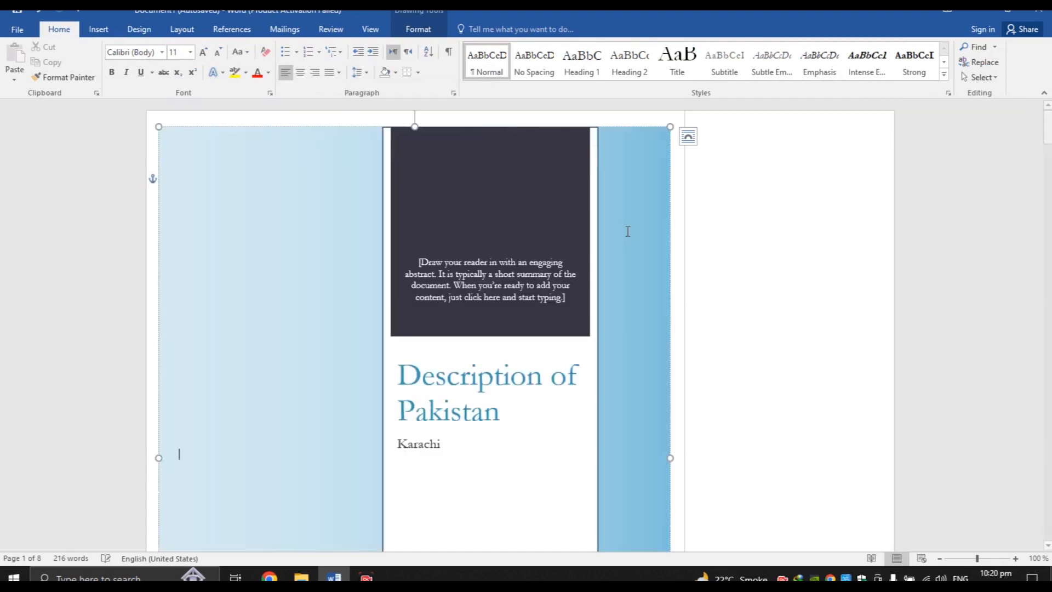
left_click(501, 298)
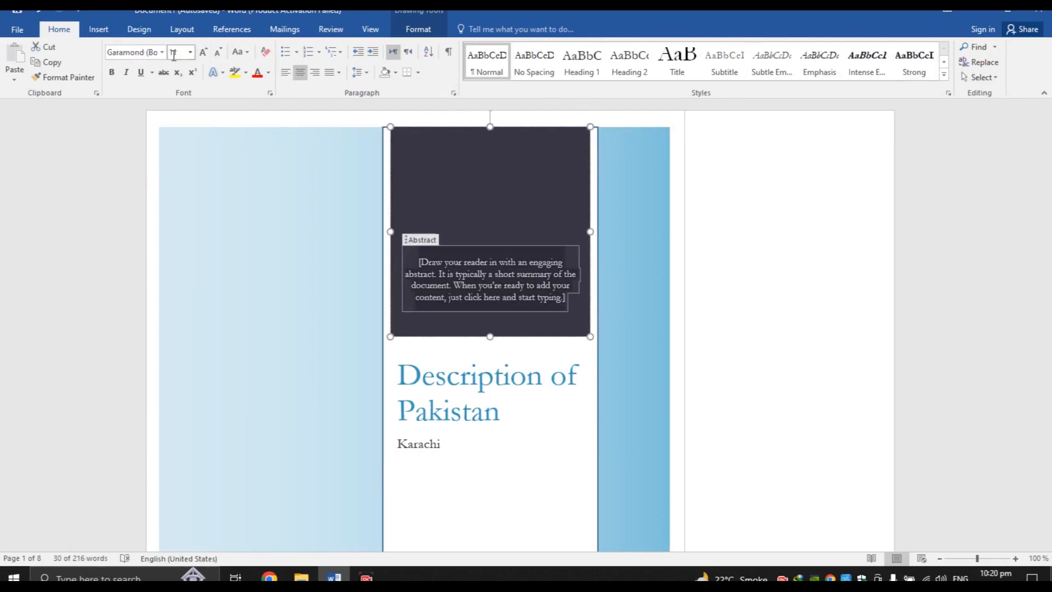
left_click(139, 29)
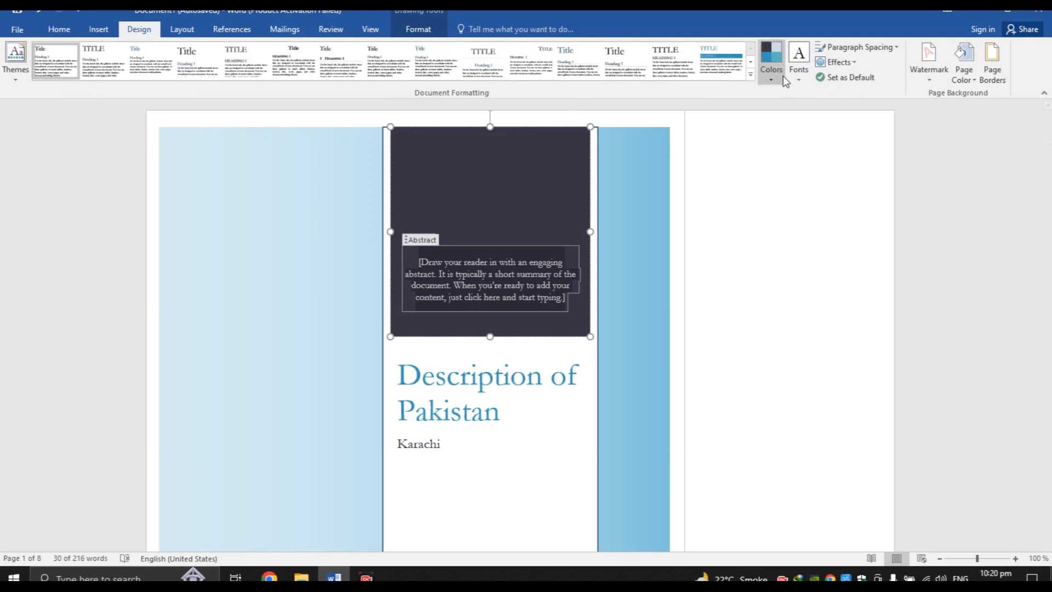
left_click(896, 48)
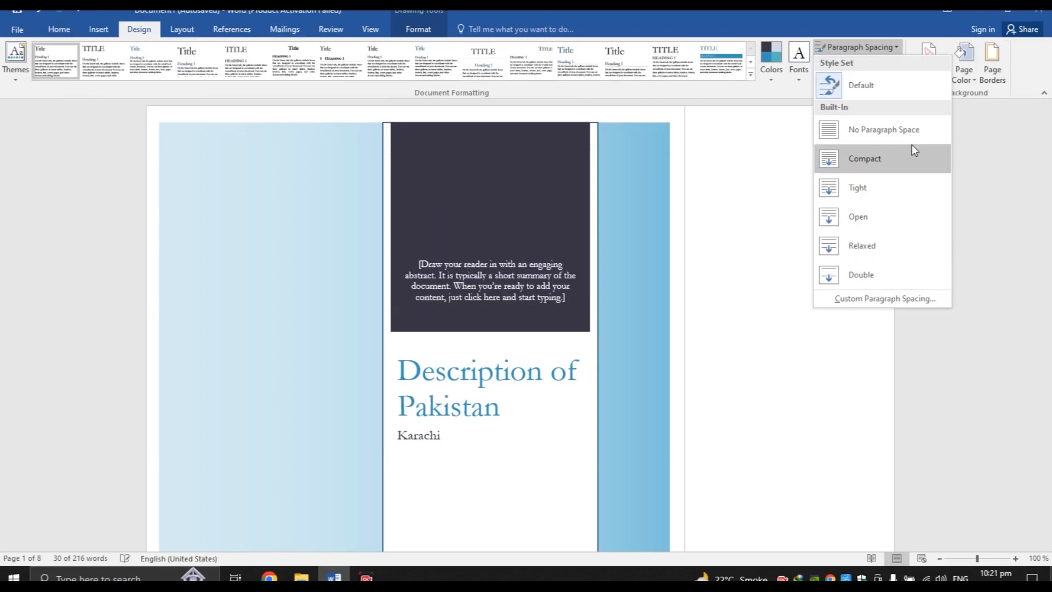
left_click(749, 172)
left_click_drag(1047, 130, 1048, 230)
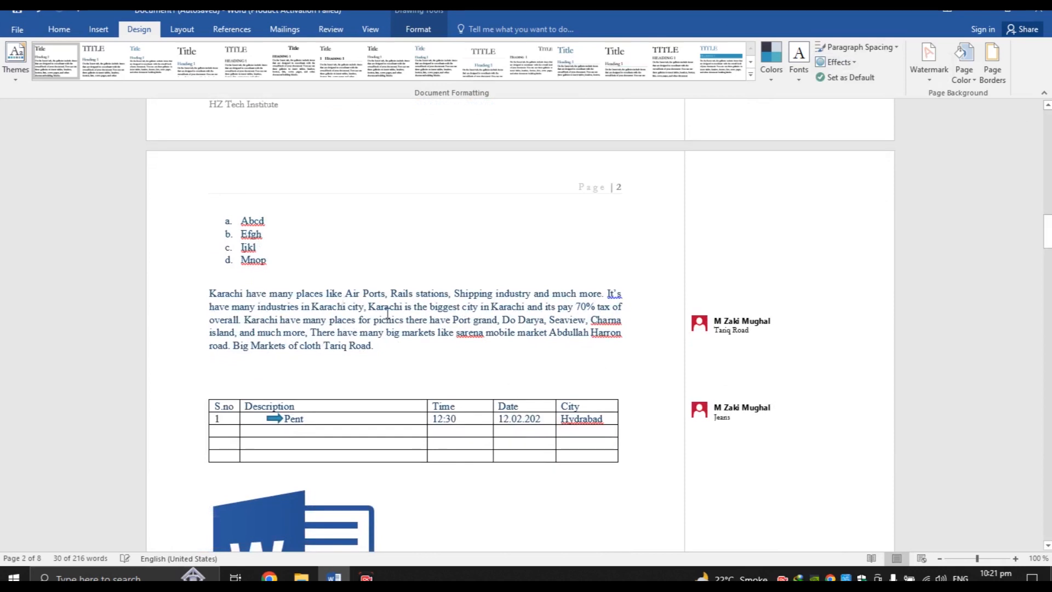
Set the selected part of the Karachi paragraph to 1.0 line spacing
left_click_drag(312, 306, 387, 316)
left_click(65, 32)
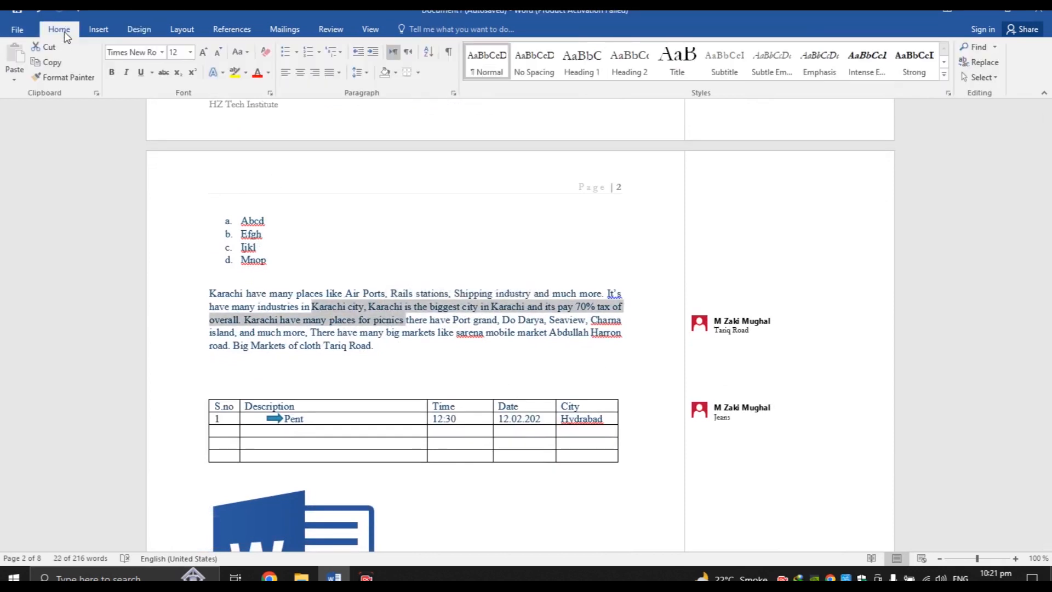
left_click(366, 72)
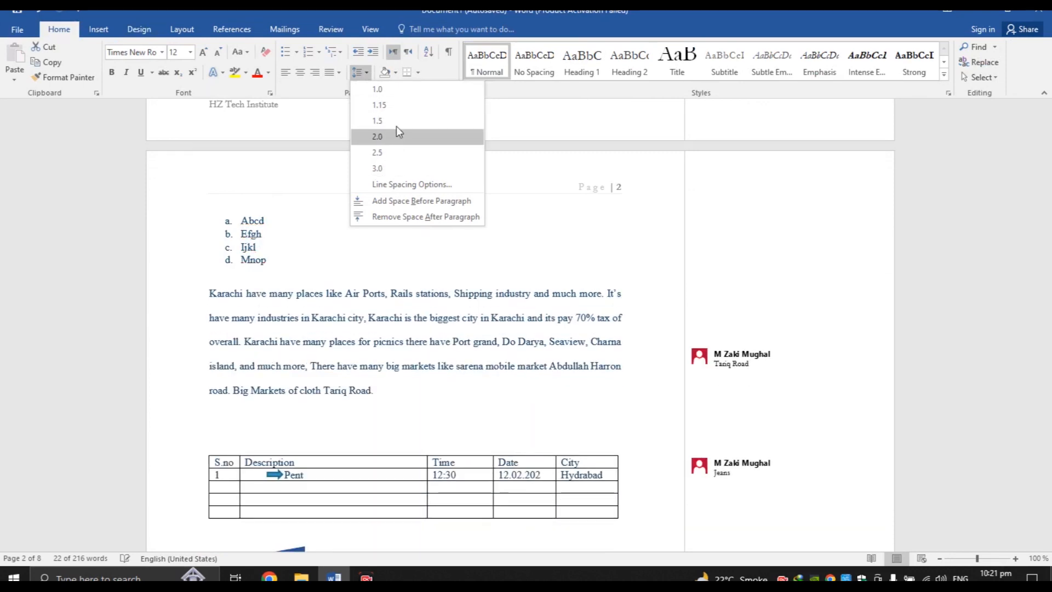
left_click(405, 89)
Apply the Grunge Texture theme effects, then select the cover page's background shape
left_click(138, 30)
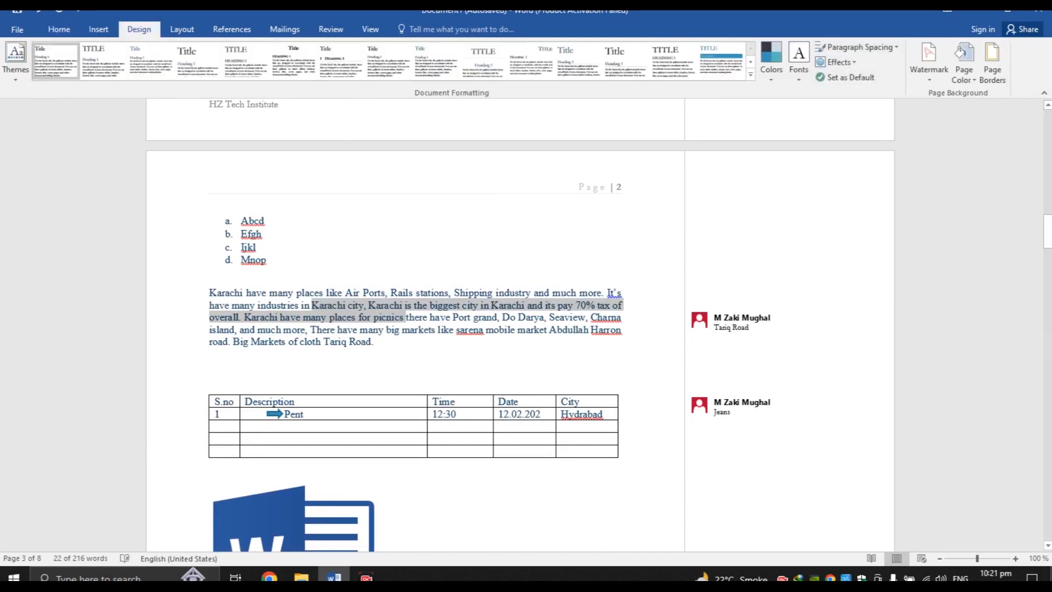
left_click_drag(1048, 245, 1047, 143)
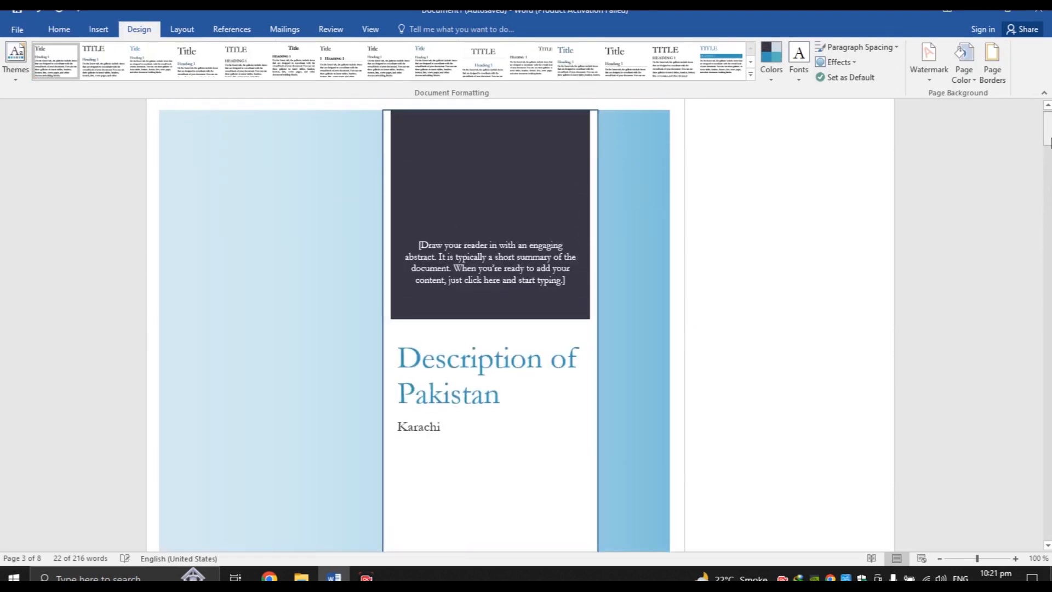
left_click(835, 63)
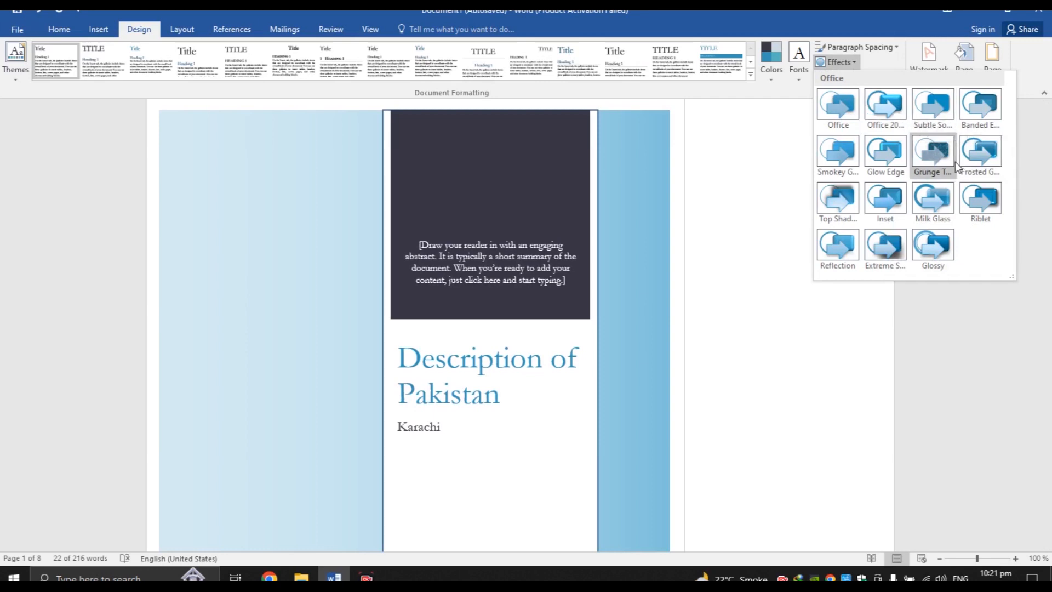
left_click(939, 156)
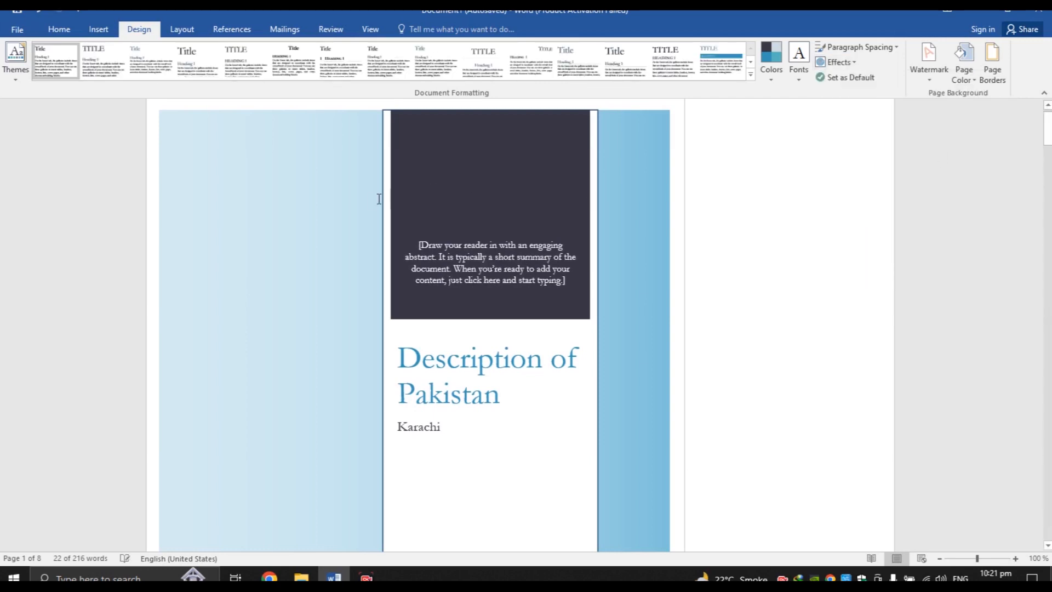
left_click(397, 223)
left_click(656, 245)
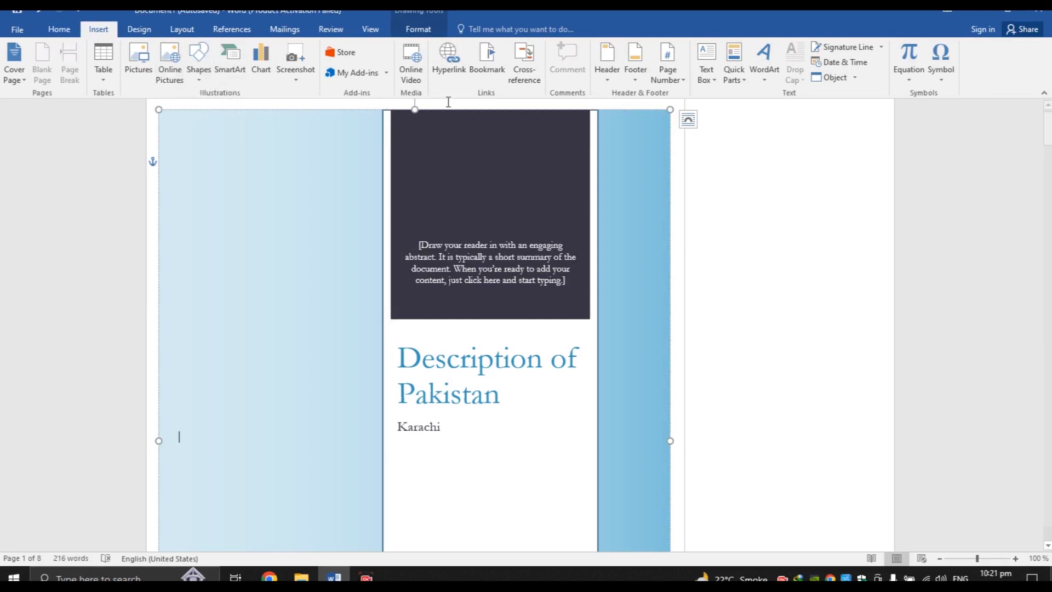
Browse the WordArt style gallery, close it without adding any, and go back to Design
left_click(764, 82)
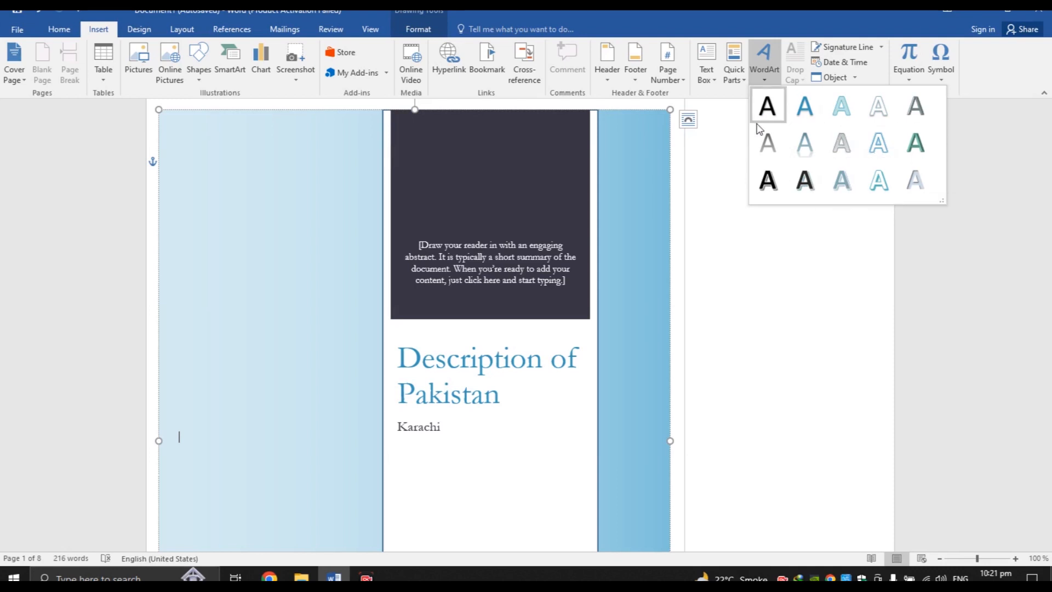
left_click(446, 9)
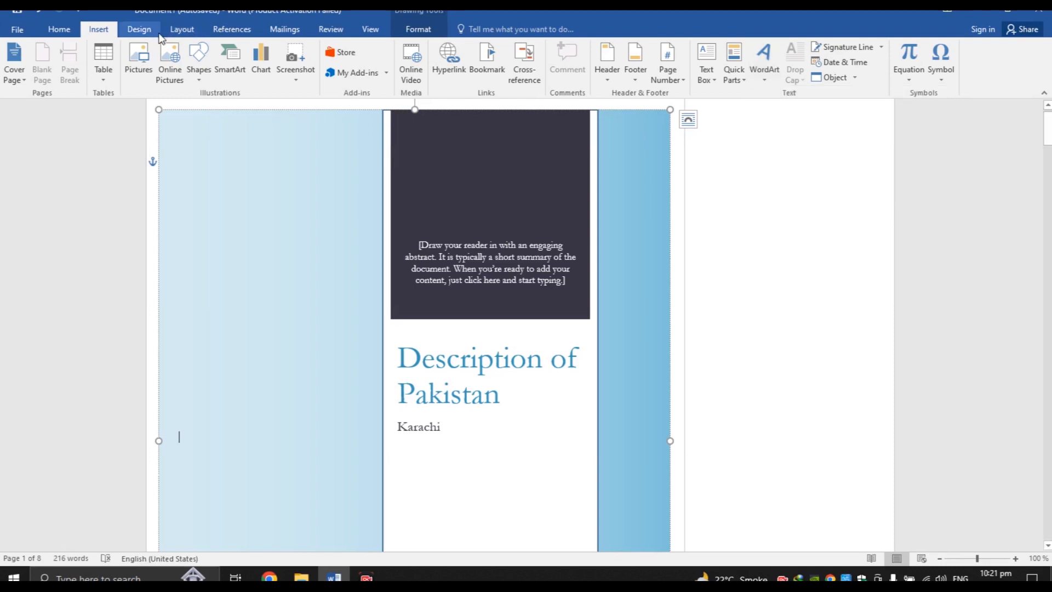
left_click(138, 29)
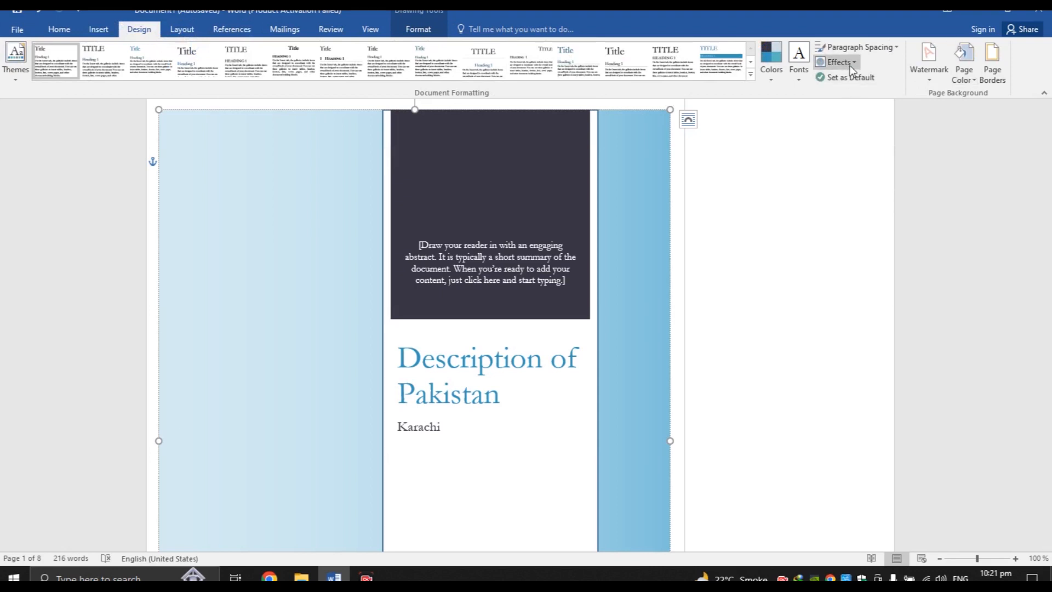
left_click(848, 63)
left_click(792, 117)
Apply the CONFIDENTIAL 1 watermark to the document
left_click(936, 79)
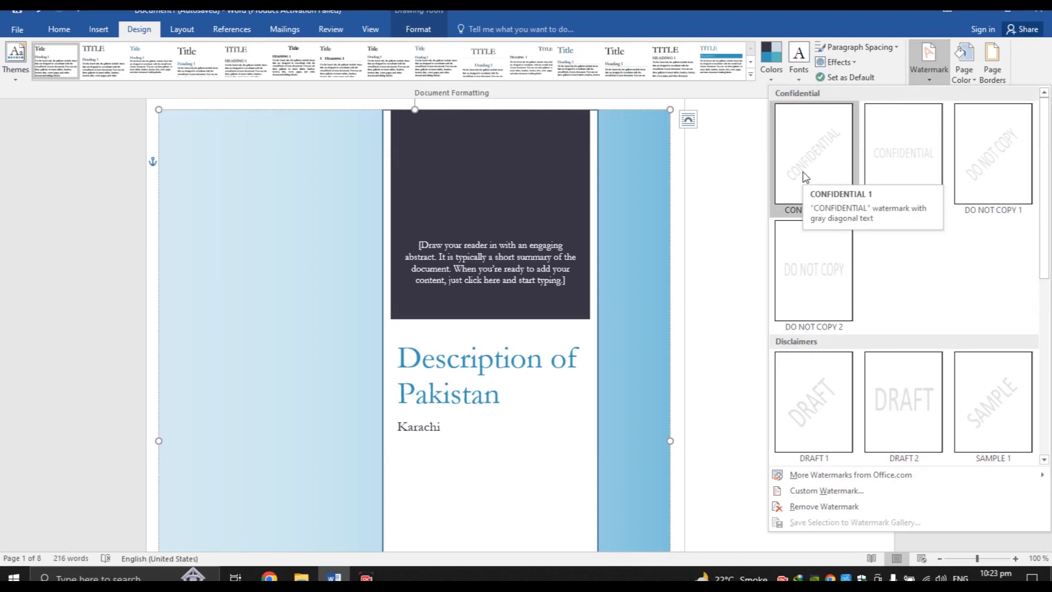
left_click(621, 286)
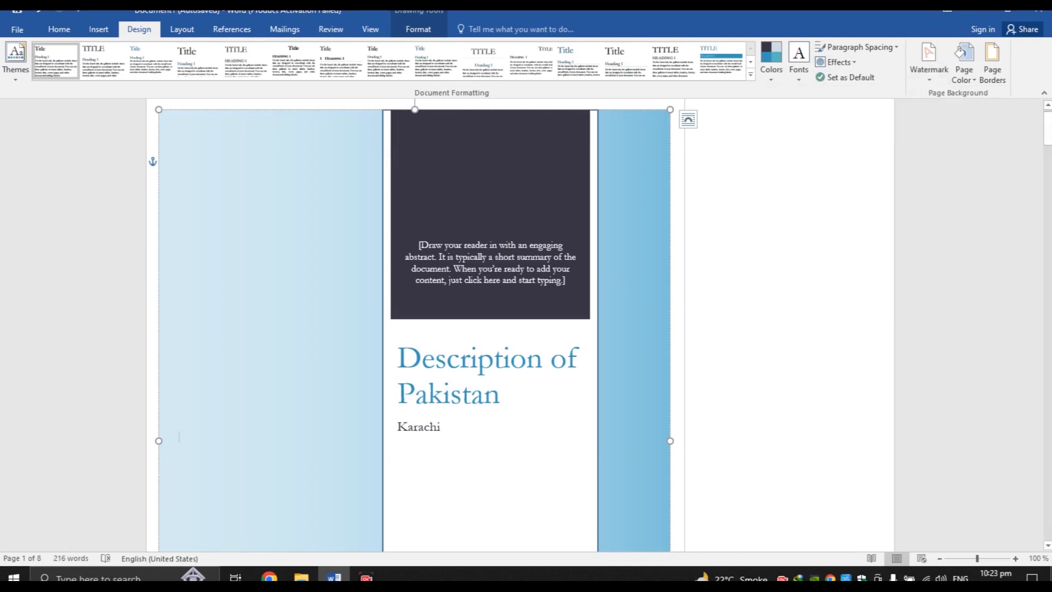
left_click_drag(1047, 129, 1048, 198)
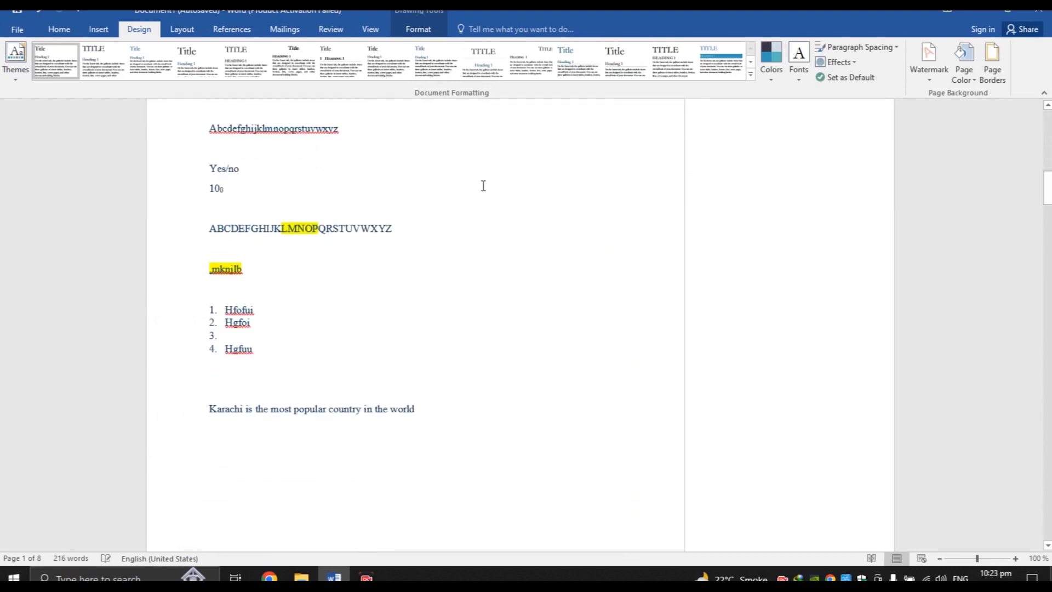
left_click_drag(309, 198, 364, 246)
scroll(364, 247, "down", 2)
left_click(925, 80)
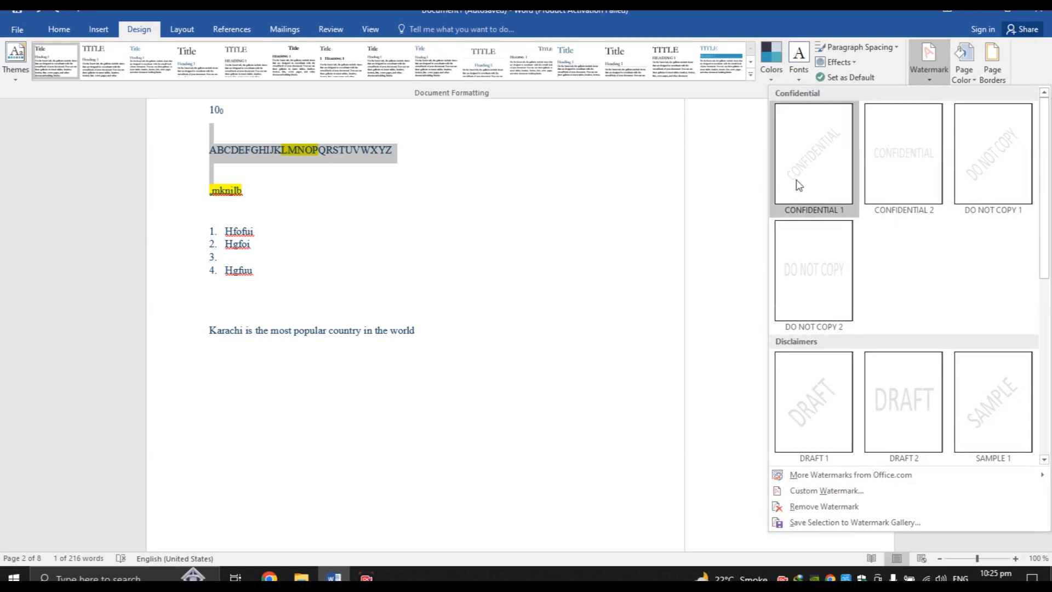
left_click(816, 164)
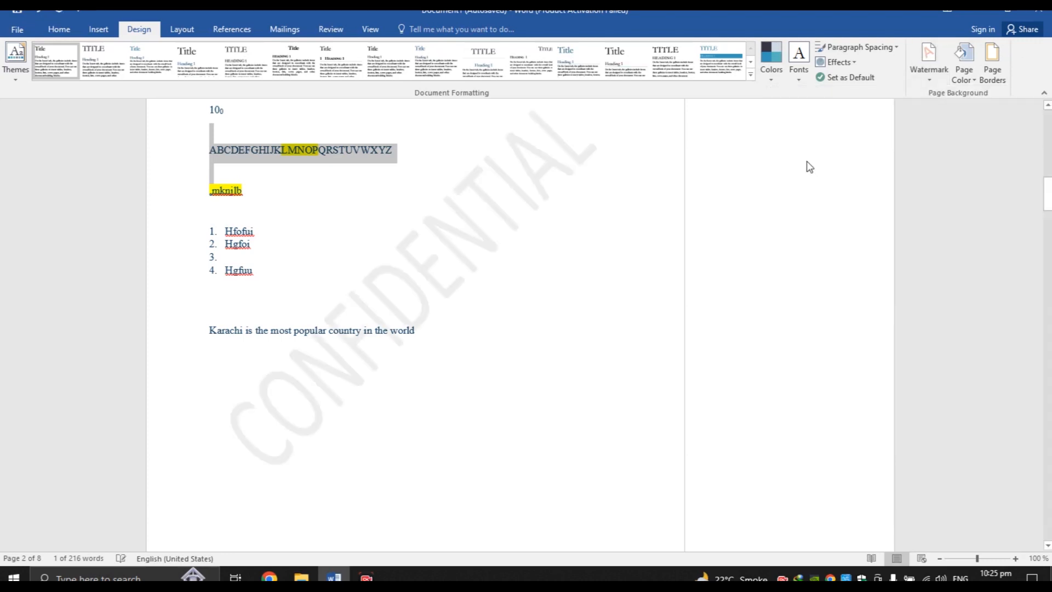
left_click(434, 228)
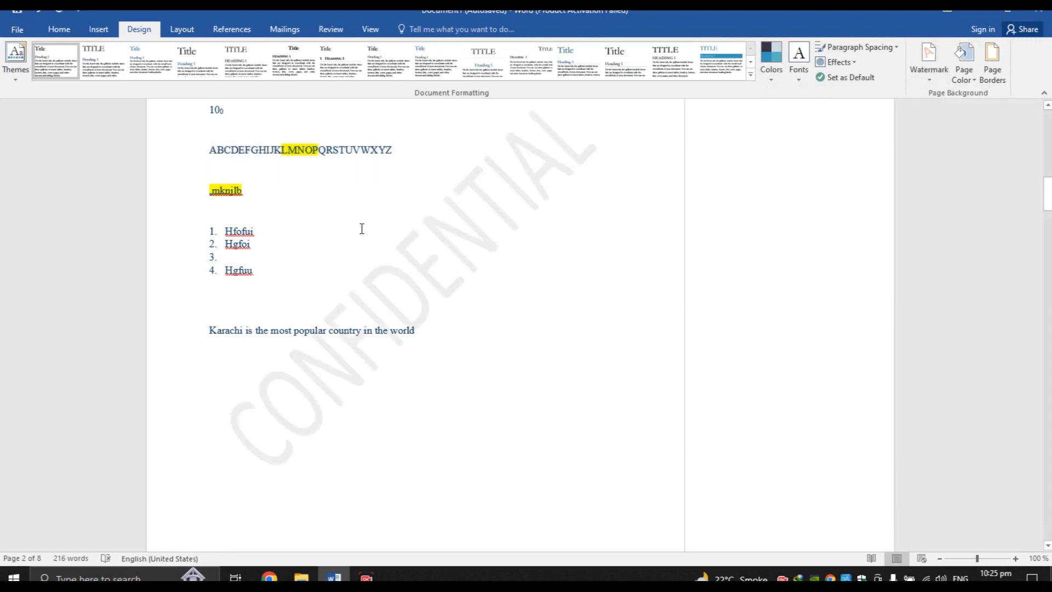
mouse_move(1046, 197)
left_mouse_down()
mouse_move(1046, 469)
mouse_move(1035, 160)
mouse_move(1032, 193)
left_mouse_up()
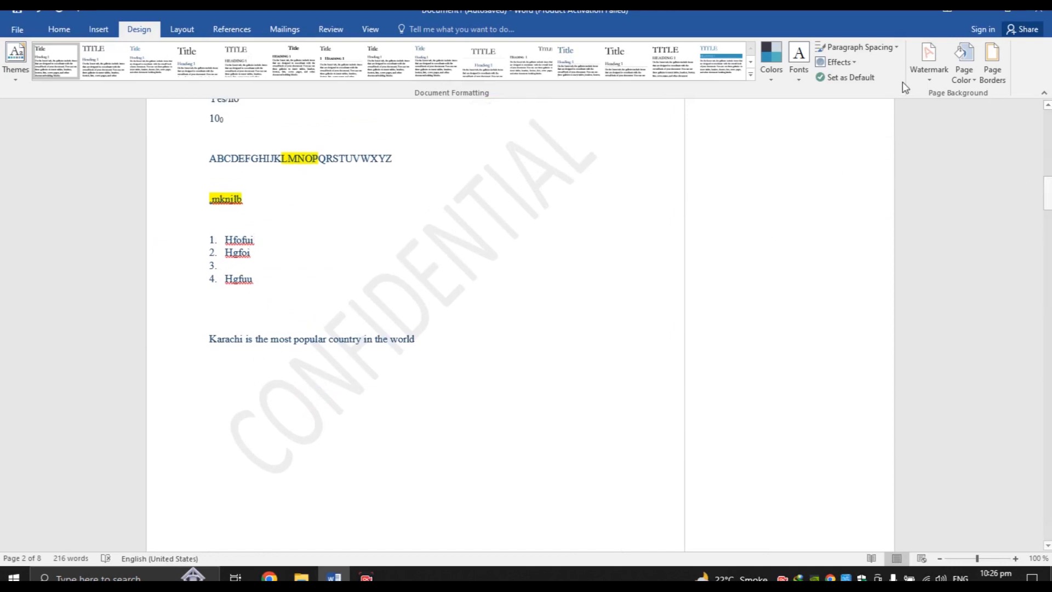
Remove the CONFIDENTIAL watermark and bring the watermark choices back up
left_click(928, 58)
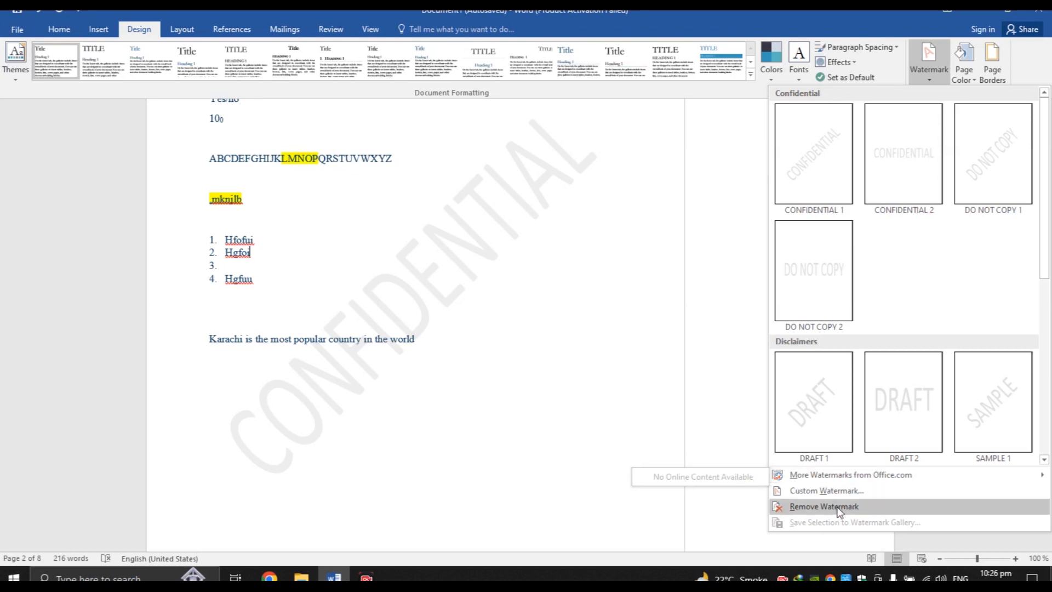
left_click(855, 507)
left_click(925, 66)
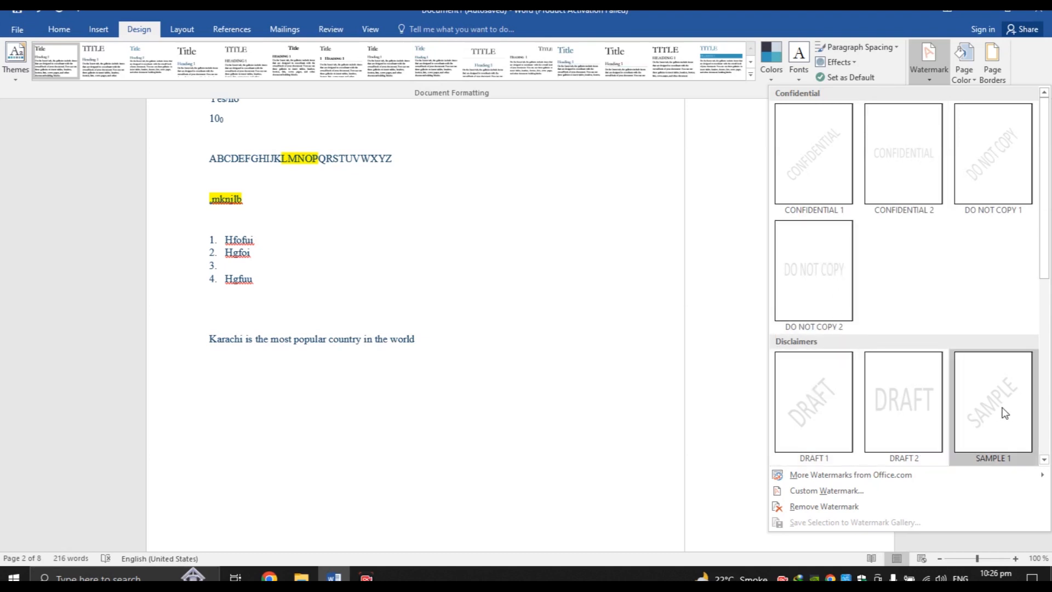
Create a custom text watermark reading 'HZ Tech' in place of the default ASAP
left_click(818, 490)
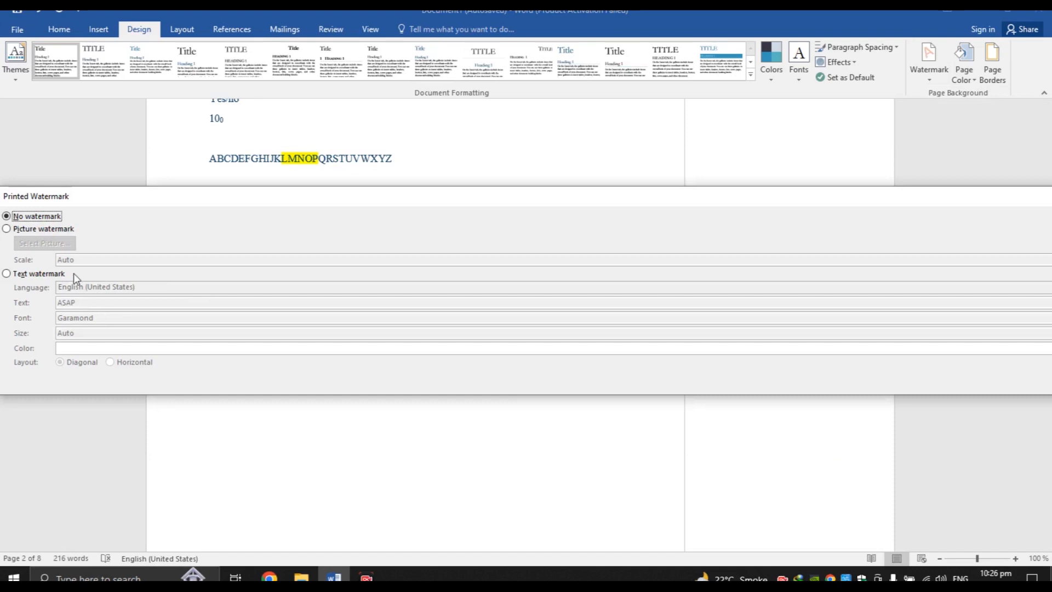
left_click(51, 230)
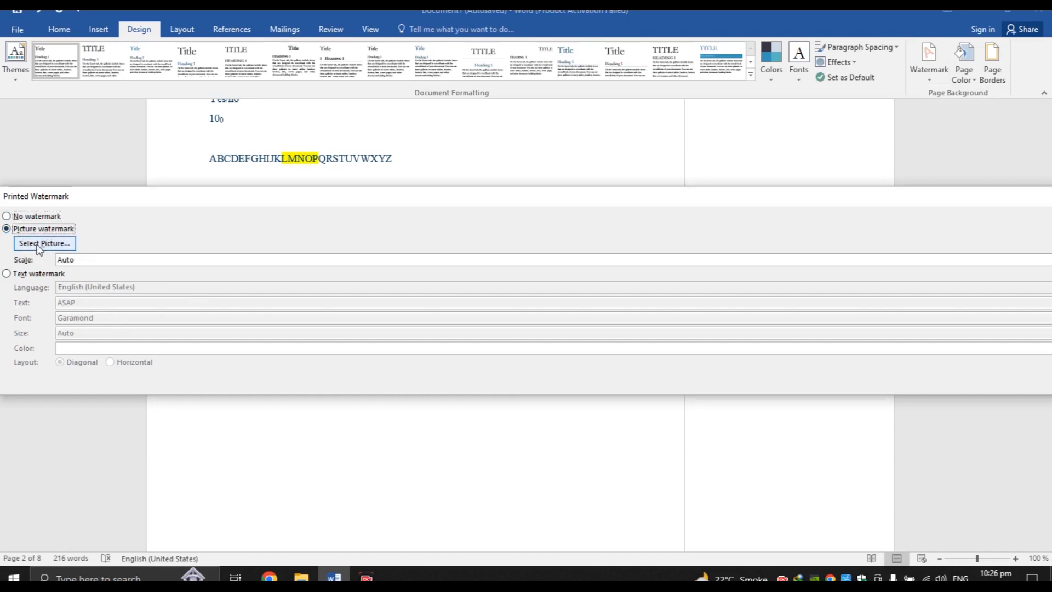
left_click(42, 273)
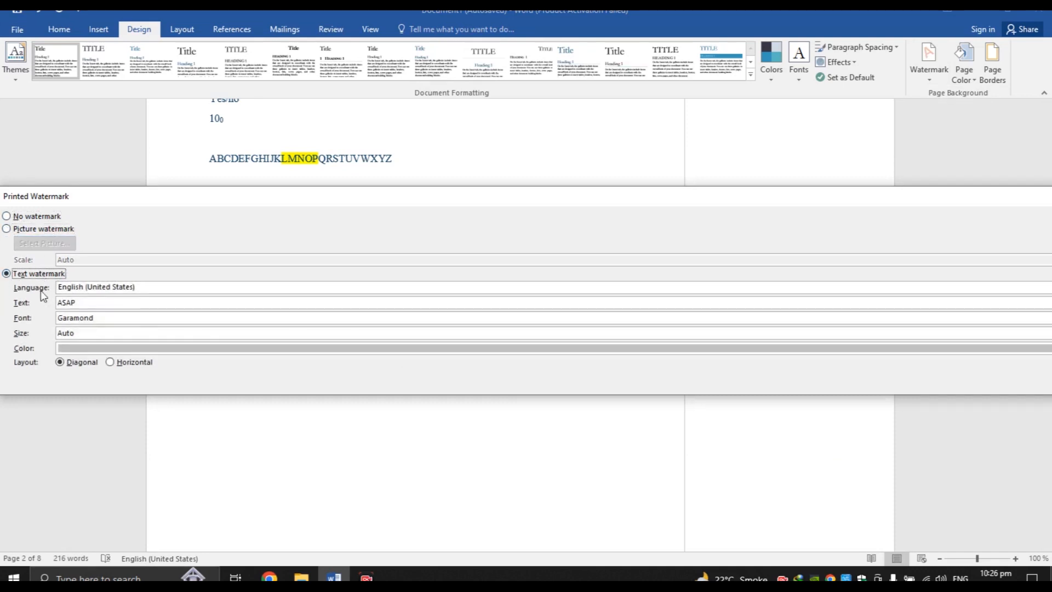
double_click(115, 300)
type("HZ Tech")
key("Return")
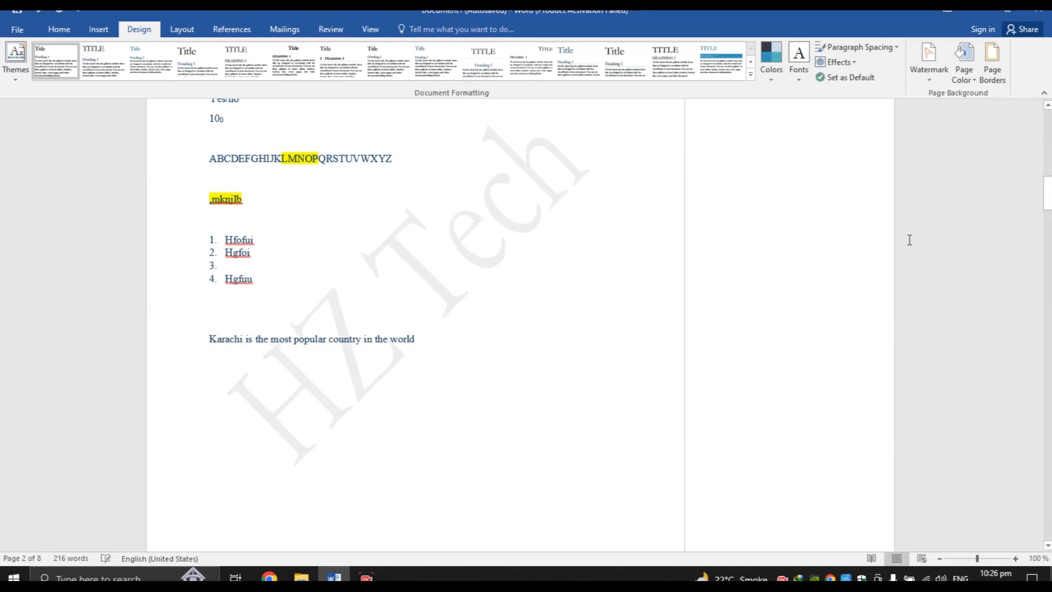
mouse_move(1047, 202)
left_mouse_down()
mouse_move(1047, 477)
mouse_move(1047, 165)
mouse_move(1043, 206)
mouse_move(1047, 196)
left_mouse_up()
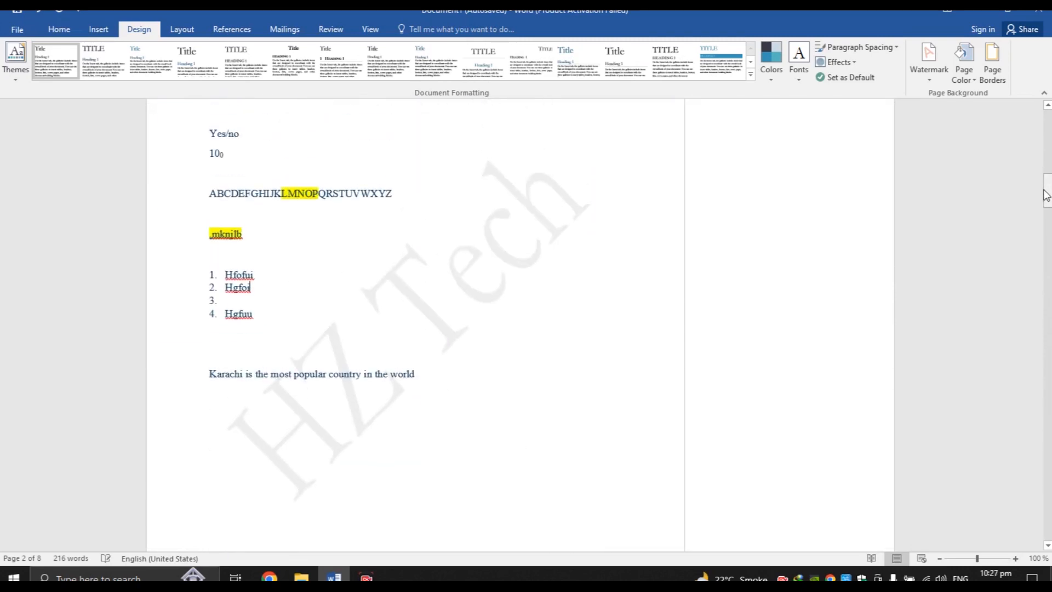
left_click(923, 81)
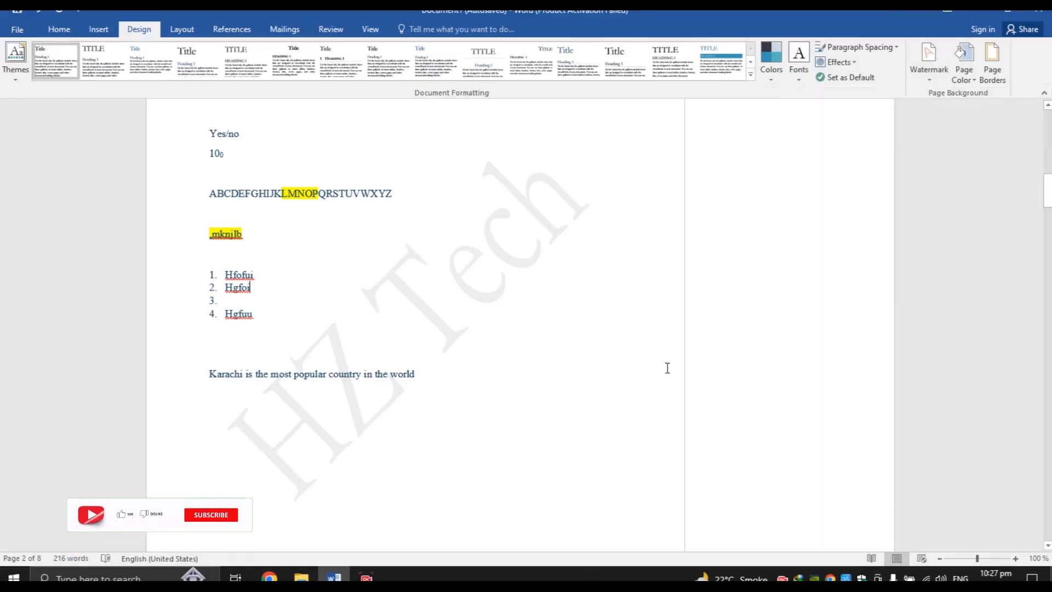
Colour the document's pages with the teal theme swatch
left_click(971, 81)
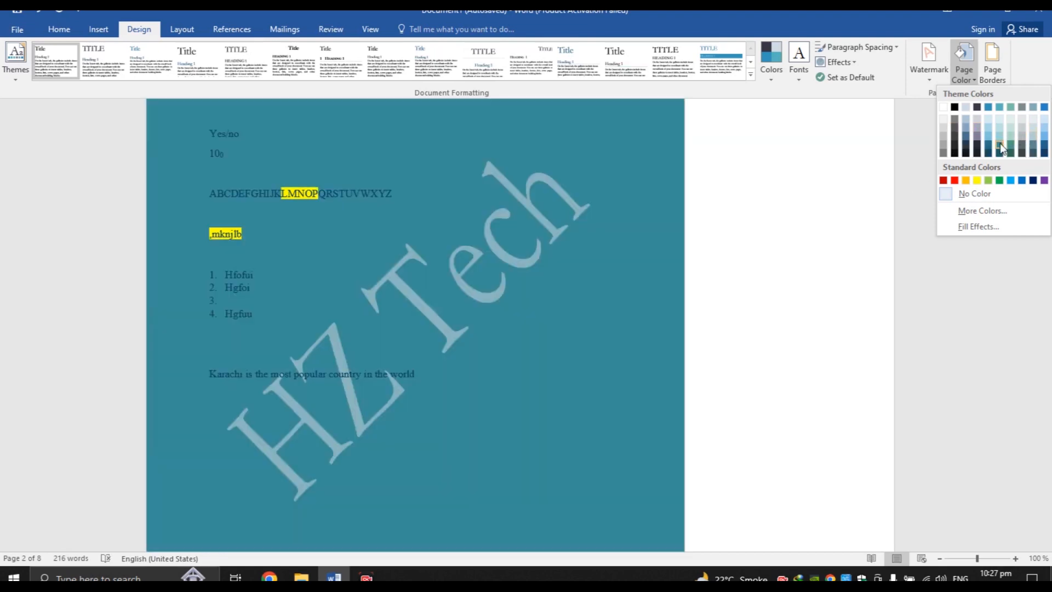
left_click(1001, 147)
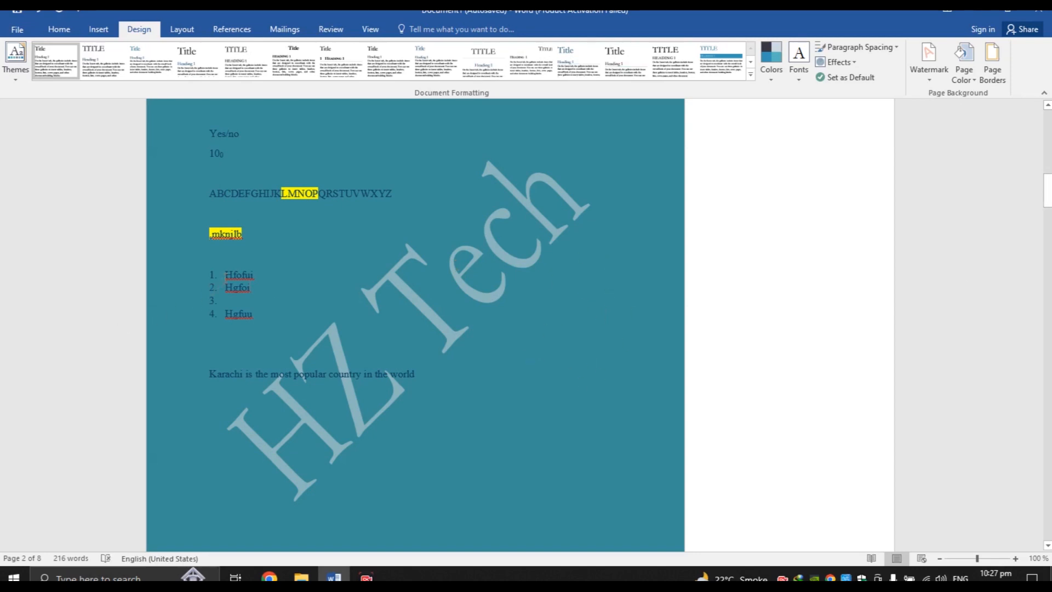
left_click_drag(223, 274, 256, 320)
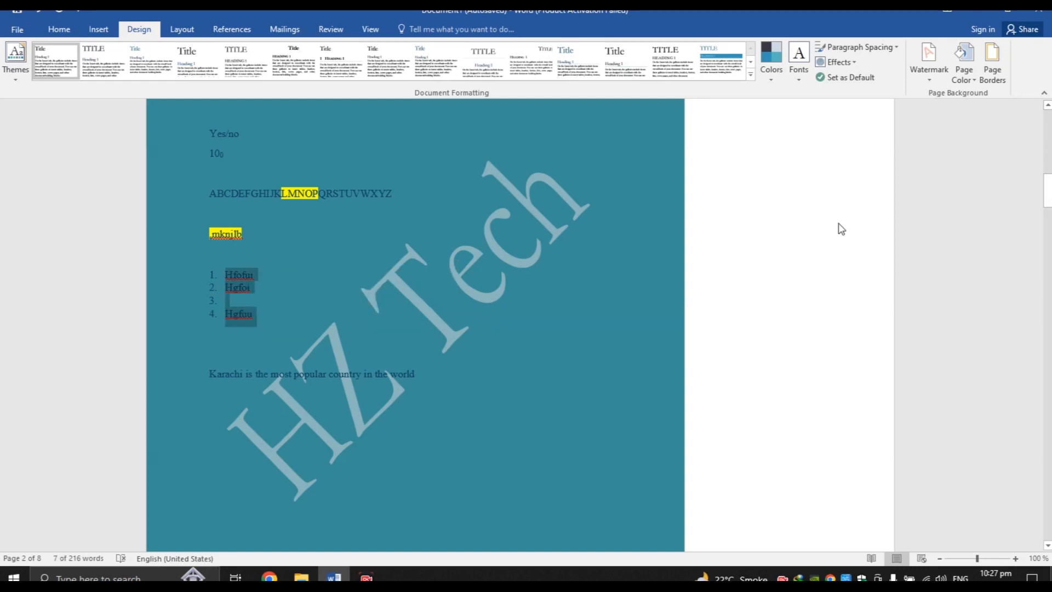
left_click(538, 246)
mouse_move(1048, 191)
left_mouse_down()
mouse_move(1047, 277)
mouse_move(1047, 179)
left_mouse_up()
Set the page colour back to white
left_click(966, 74)
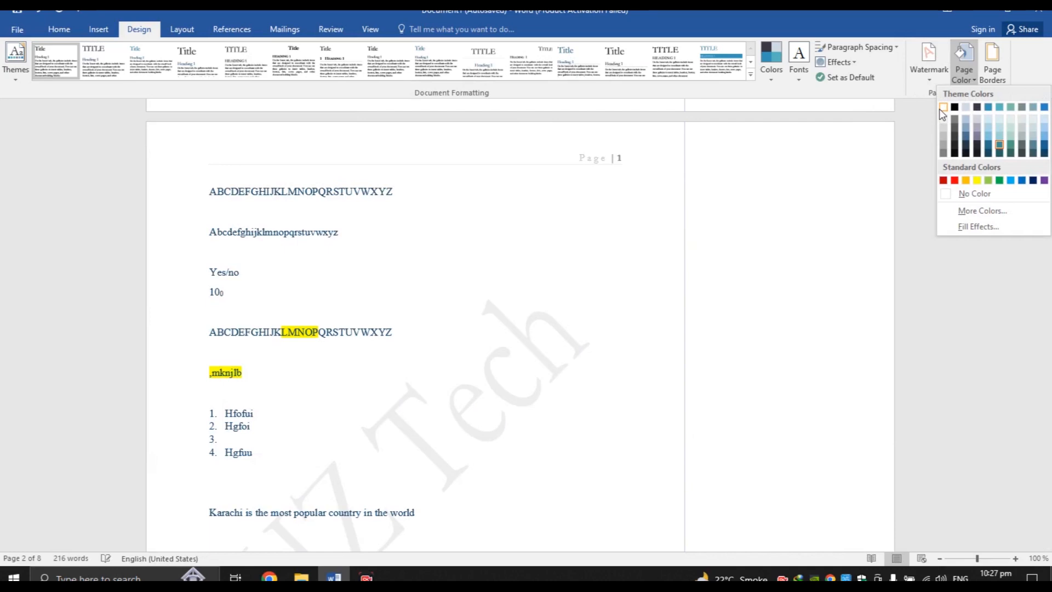
left_click(939, 108)
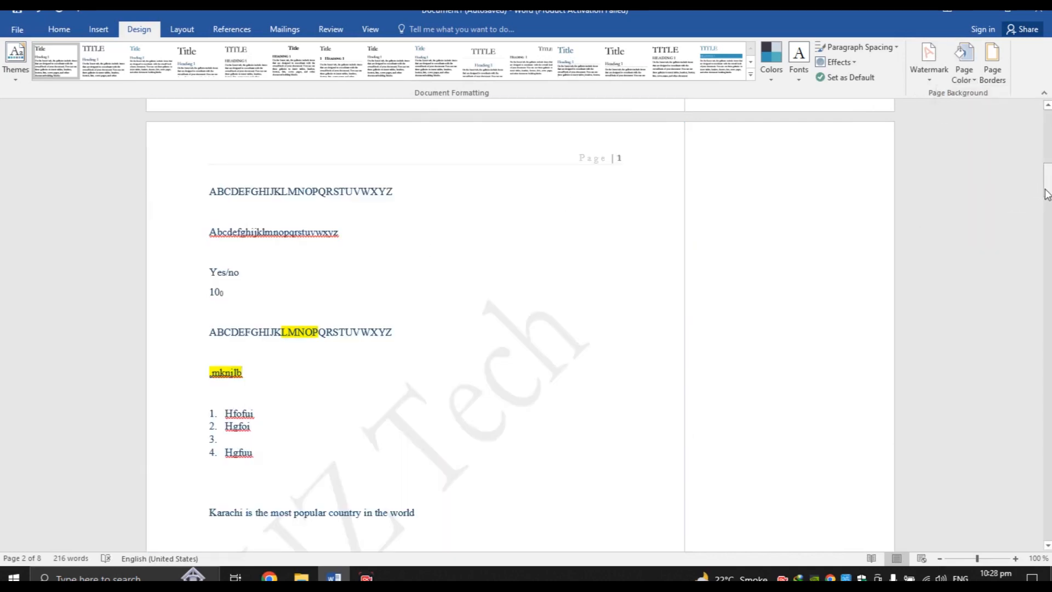
left_click_drag(1049, 187, 1049, 191)
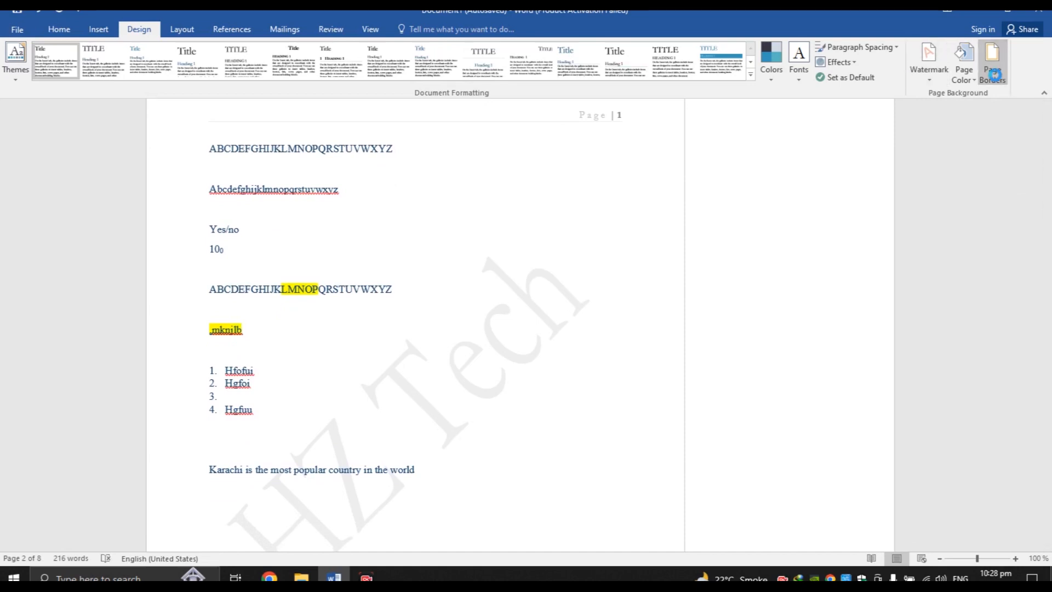
Look at the Page Borders dialog without adding a border, then select the whole table
left_click(998, 81)
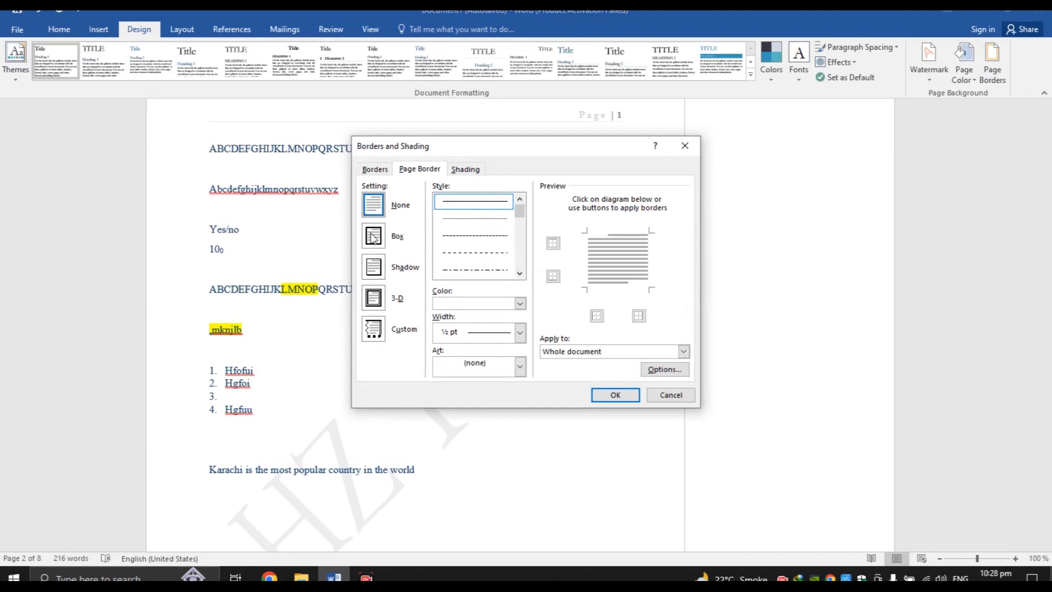
left_click(665, 399)
left_click(59, 29)
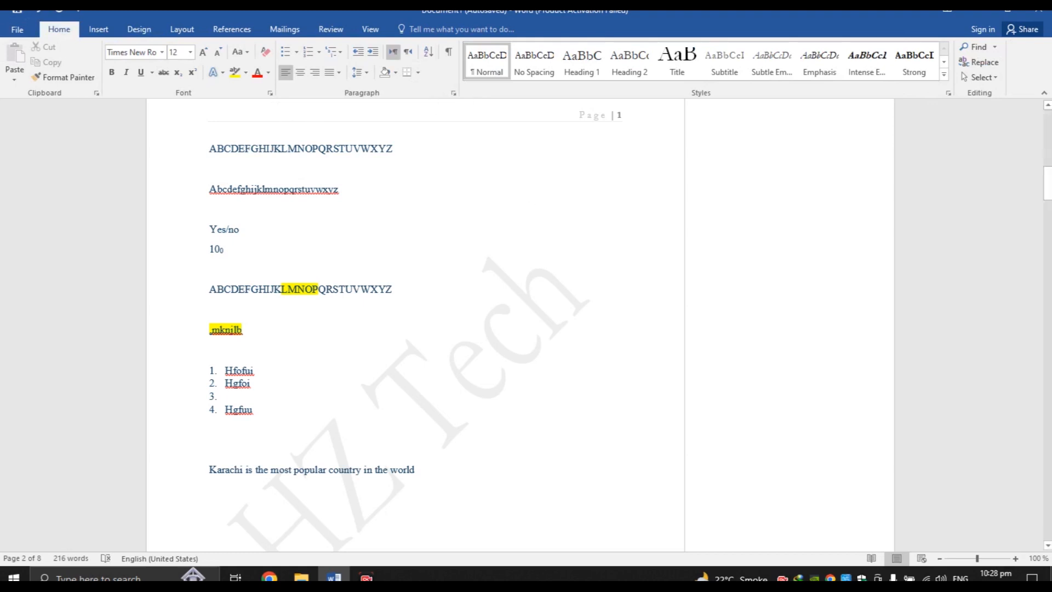
left_click(1048, 183)
left_click_drag(1048, 184, 1048, 240)
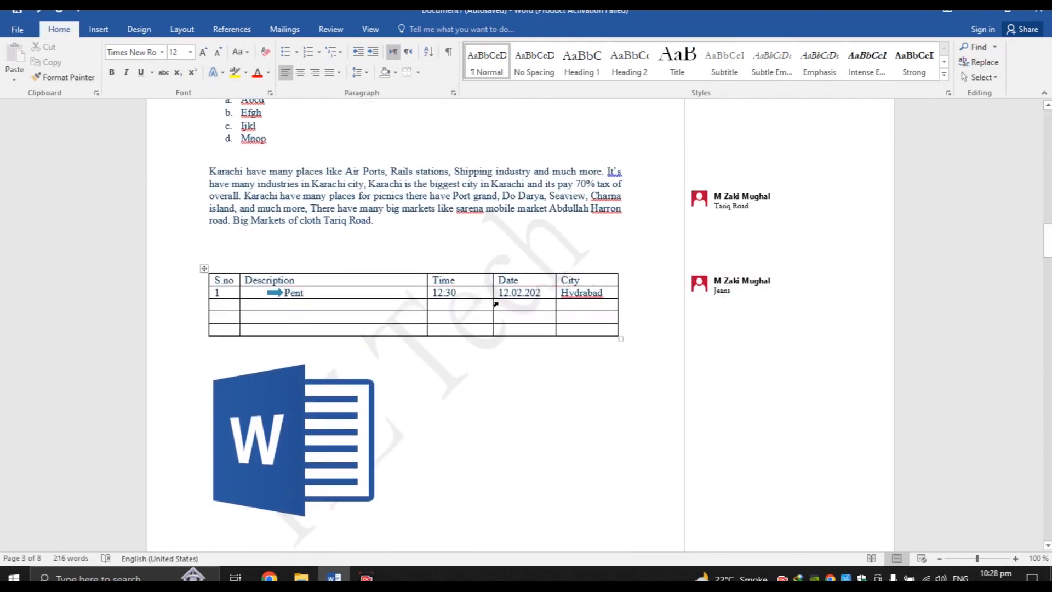
left_click_drag(216, 280, 606, 334)
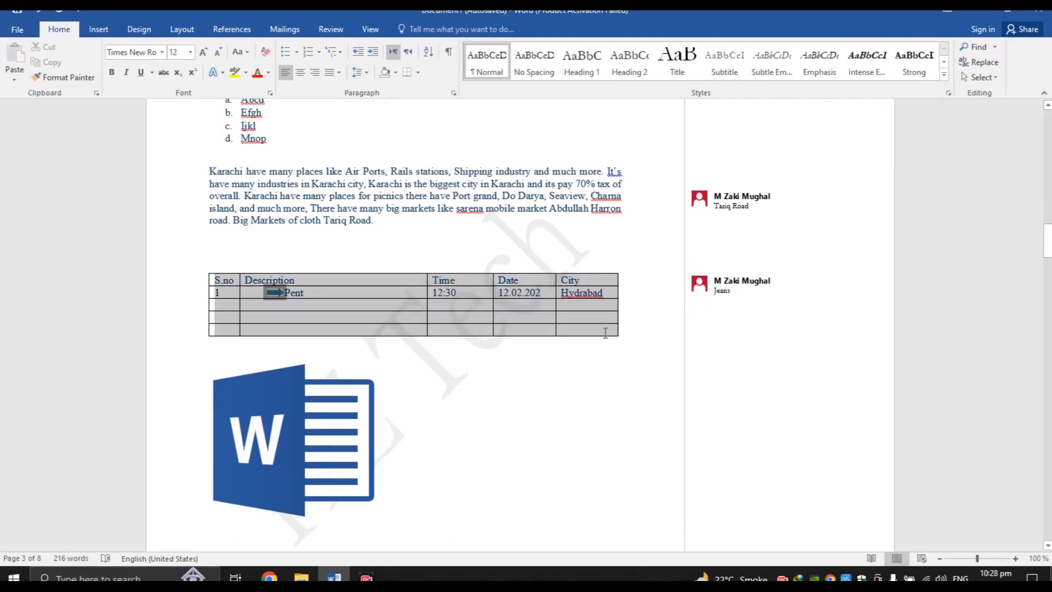
Apply a plain Box page border to the pages
left_click(139, 29)
left_click(1003, 76)
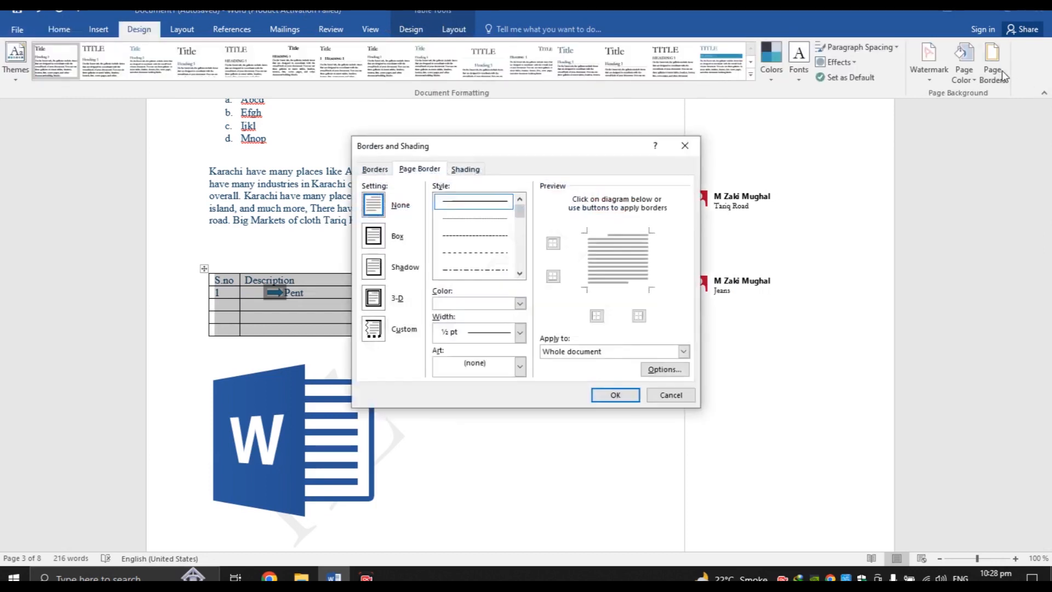
left_click(373, 236)
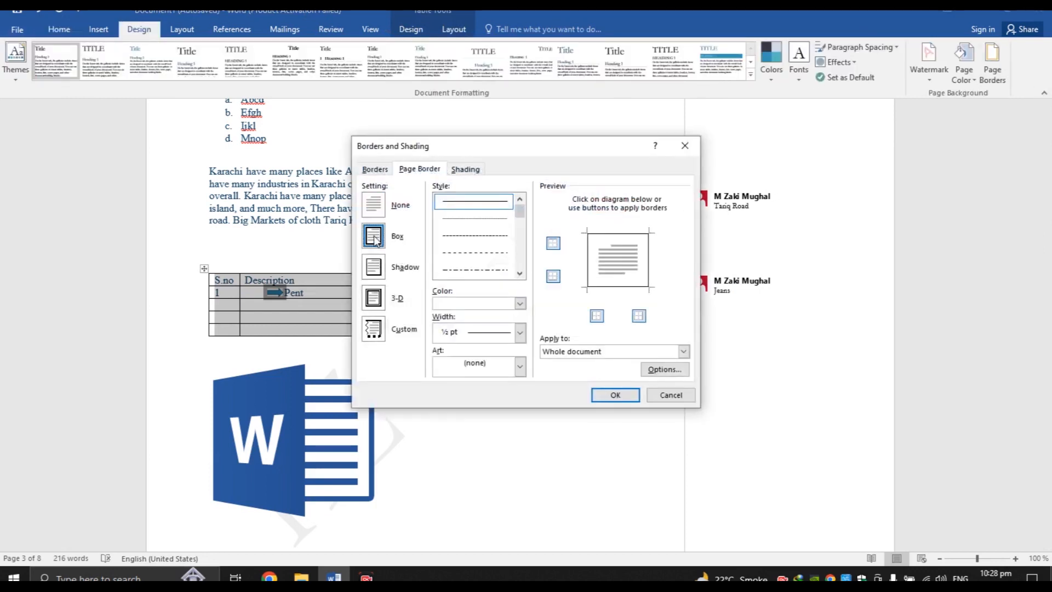
left_click(609, 397)
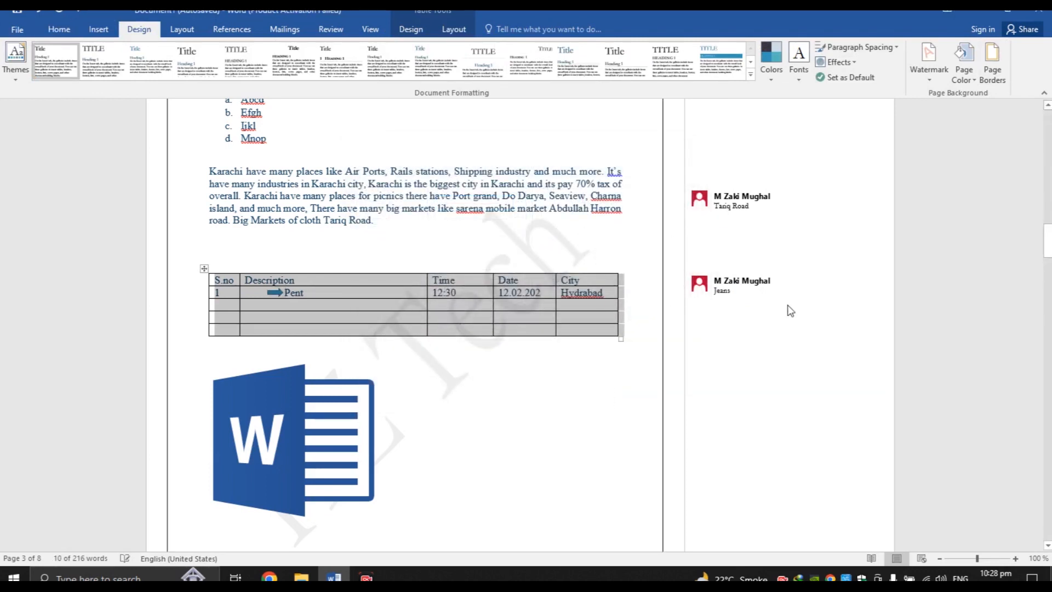
left_click(627, 243)
left_click_drag(1047, 257, 1047, 172)
Undo that border and apply a box border with only top and bottom edges
key("ctrl+z")
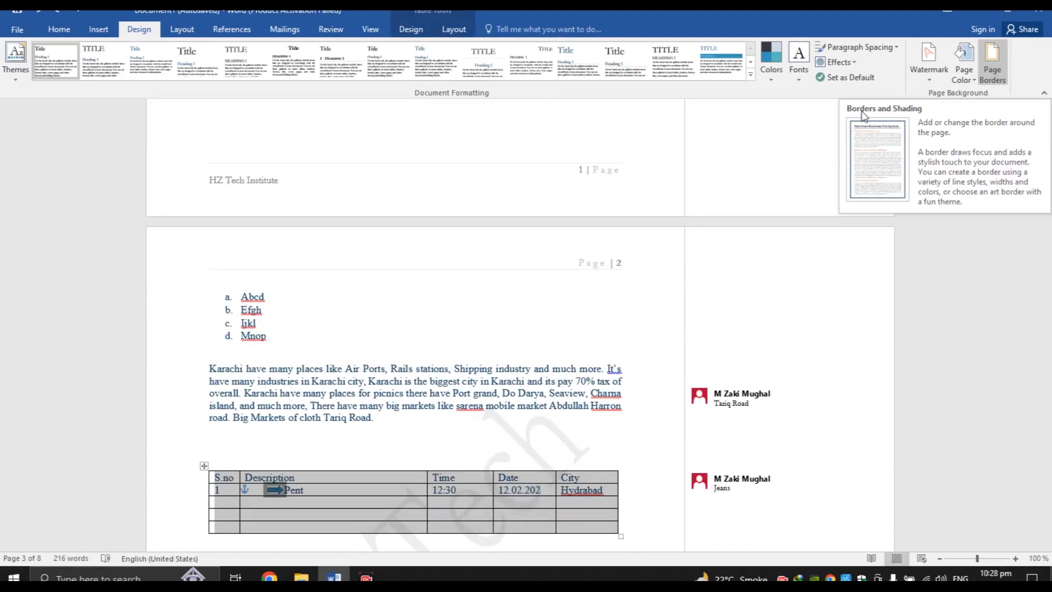
left_click(451, 373)
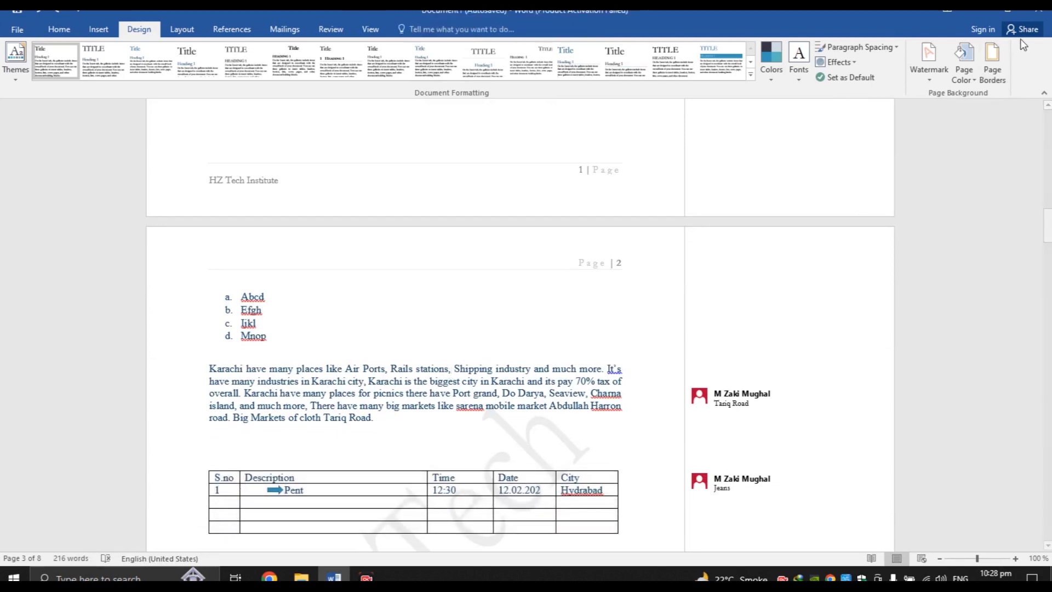
left_click(992, 60)
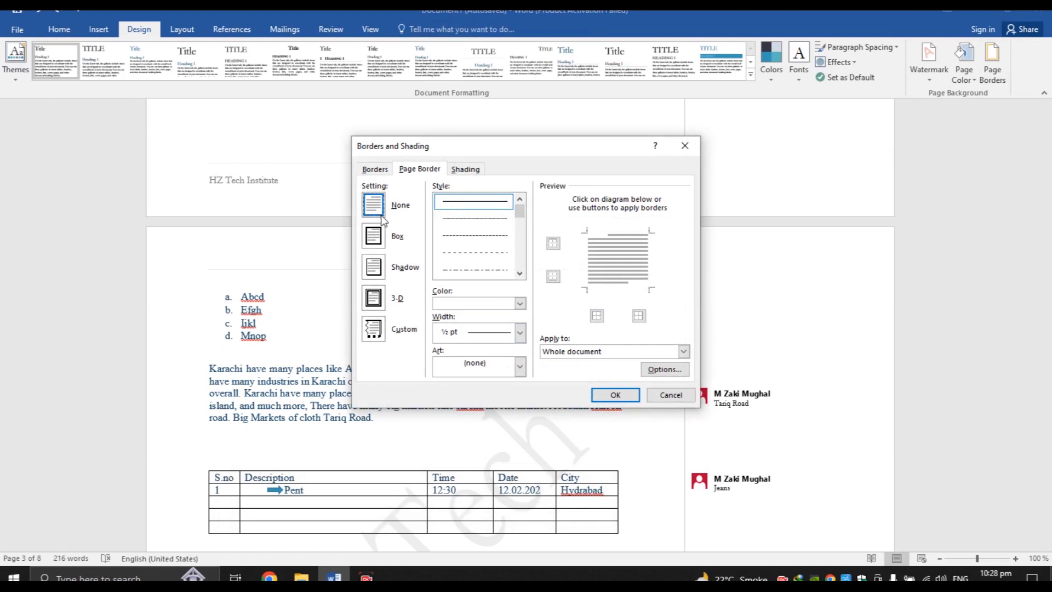
left_click(650, 393)
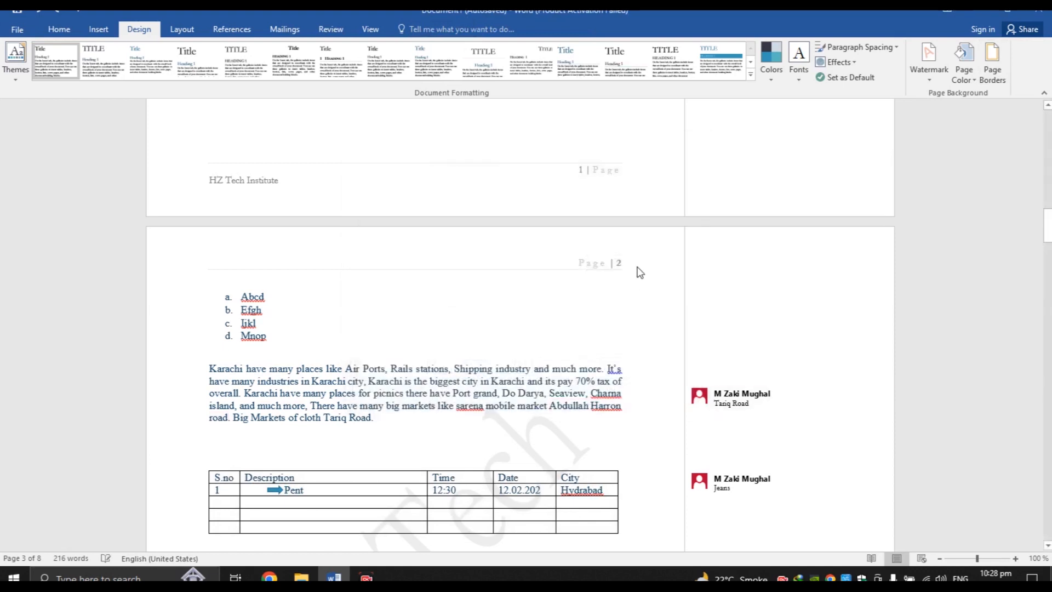
left_click(1000, 80)
left_click(373, 243)
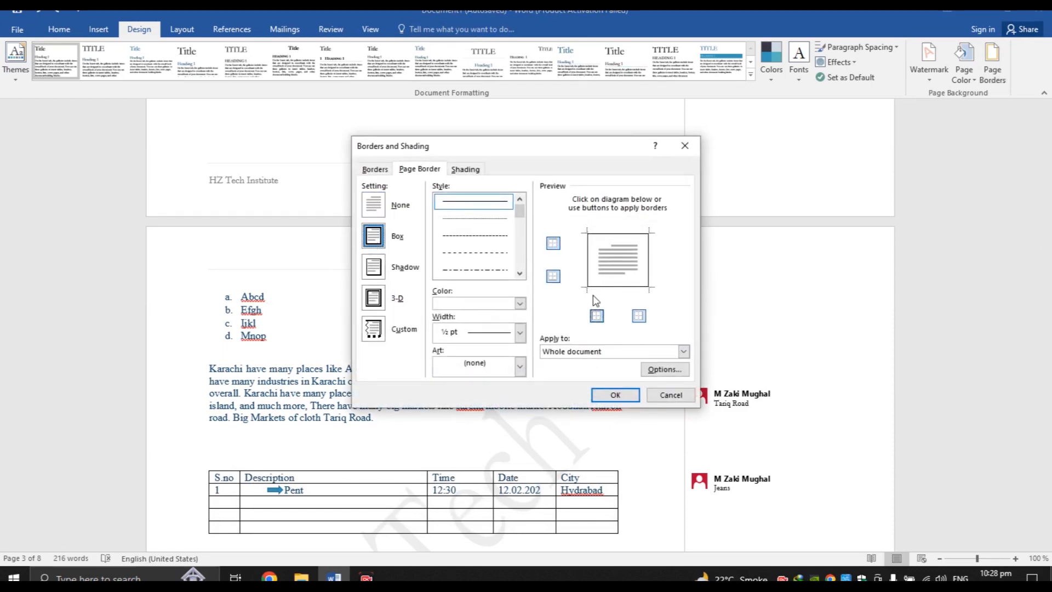
left_click(639, 317)
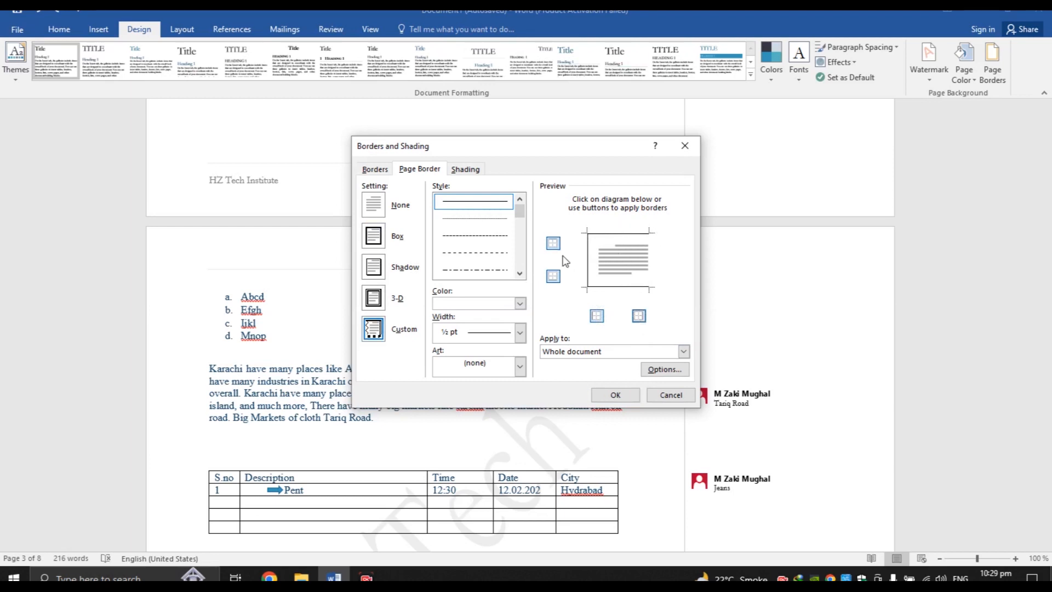
left_click(597, 316)
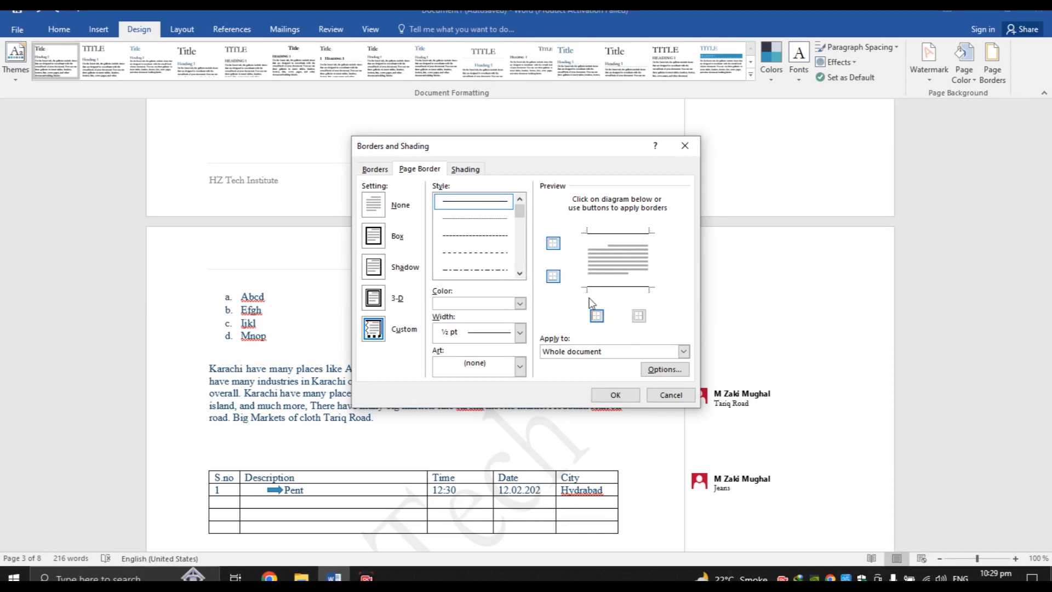
left_click(616, 395)
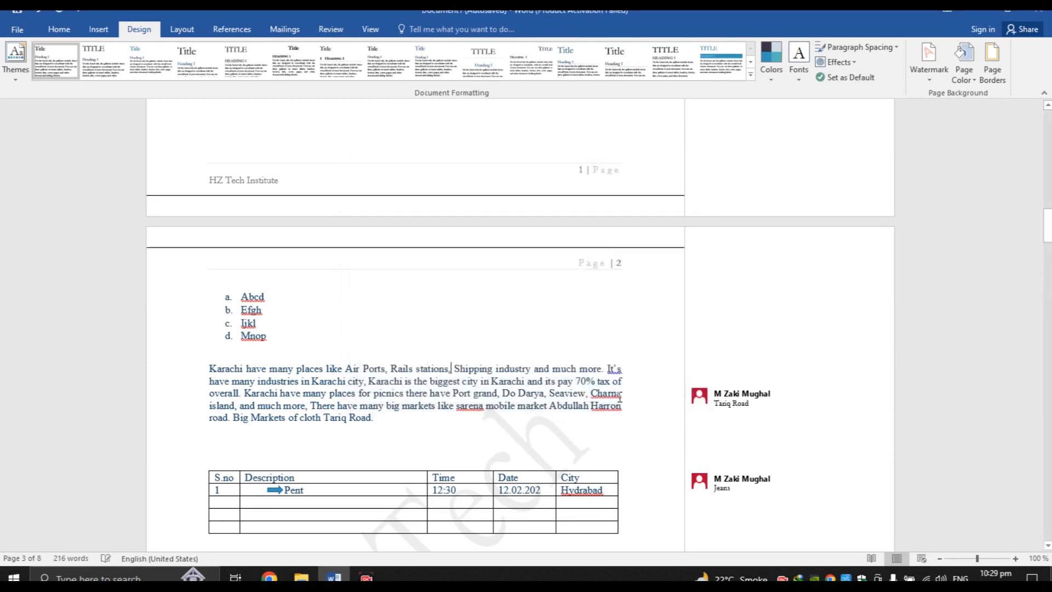
left_click_drag(1047, 224, 1047, 320)
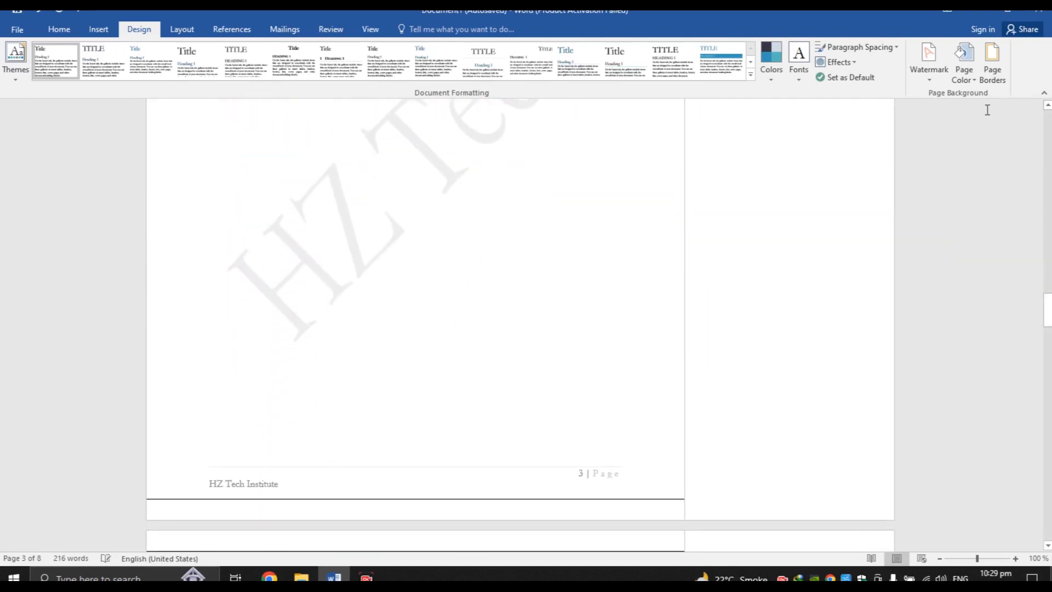
Add the left and right edges to make a full four-sided page border
left_click(993, 71)
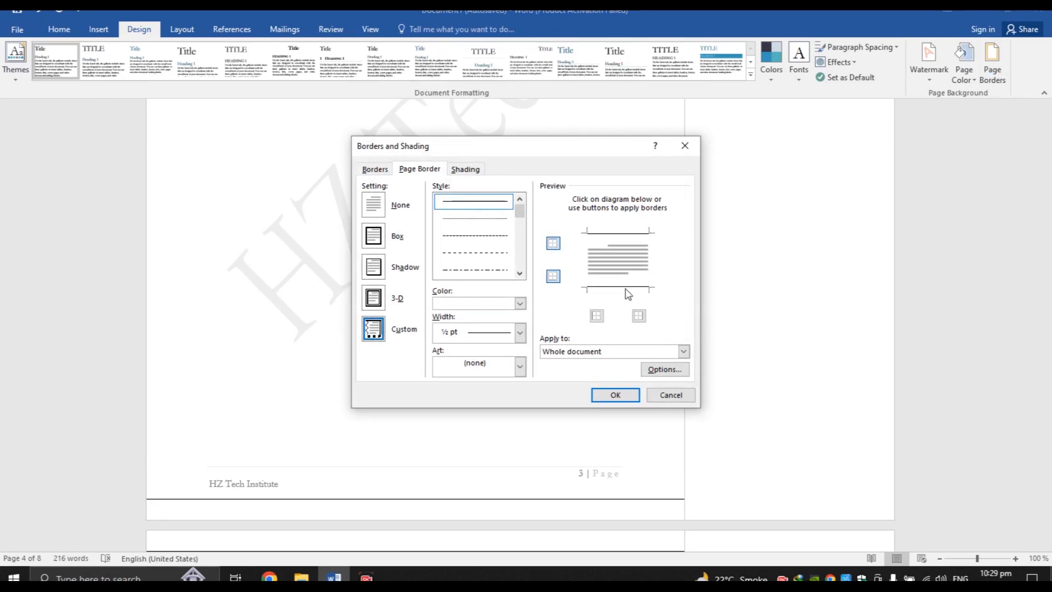
left_click(596, 317)
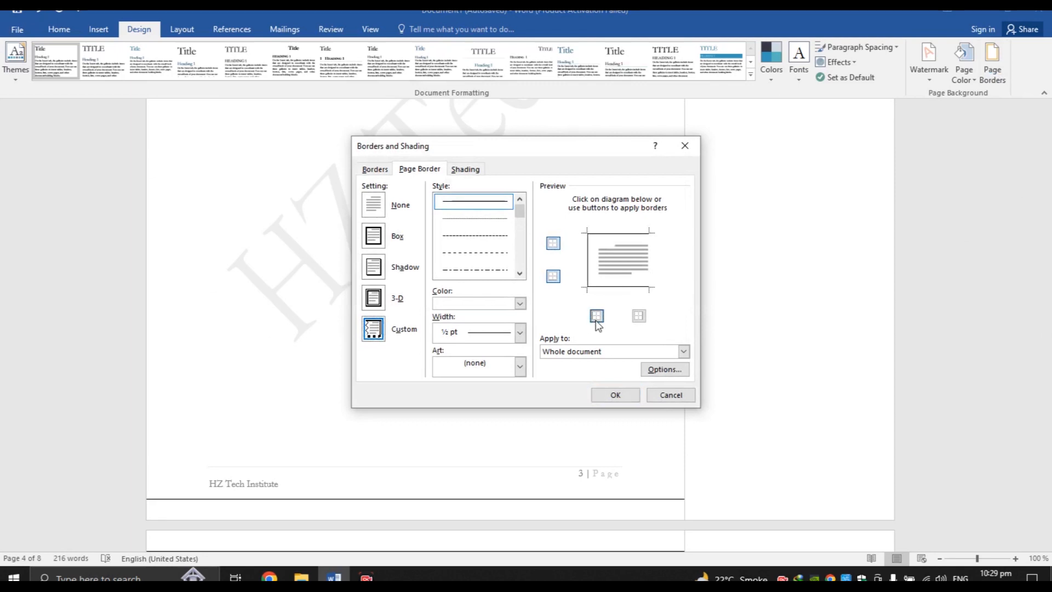
left_click(638, 321)
left_click(616, 396)
scroll(435, 323, "up", 4)
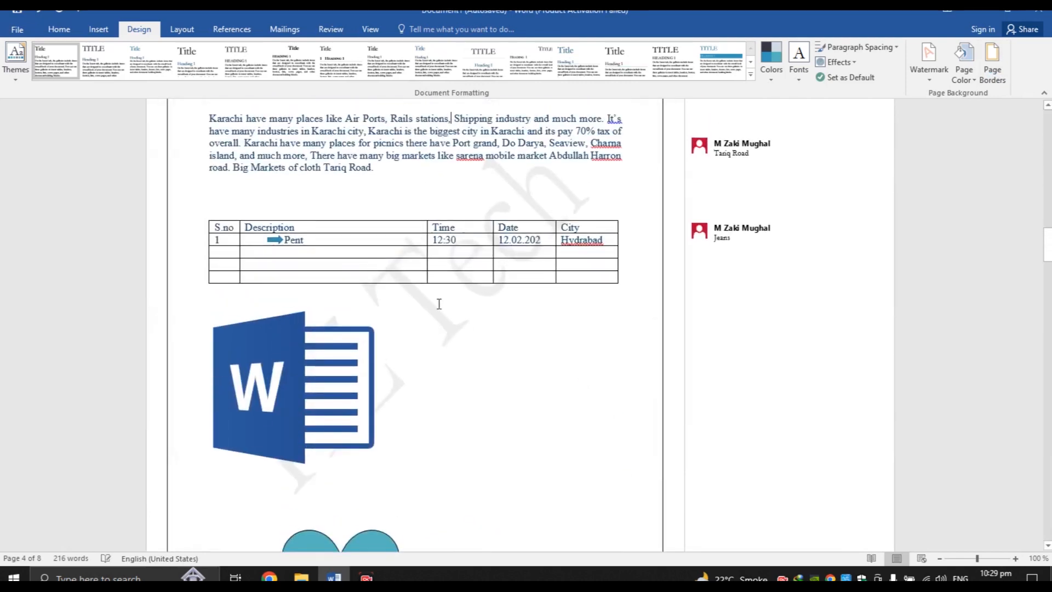
left_click_drag(1047, 245, 1048, 215)
Switch the page margins to the Narrow preset, 1.27 on every side
left_click(183, 36)
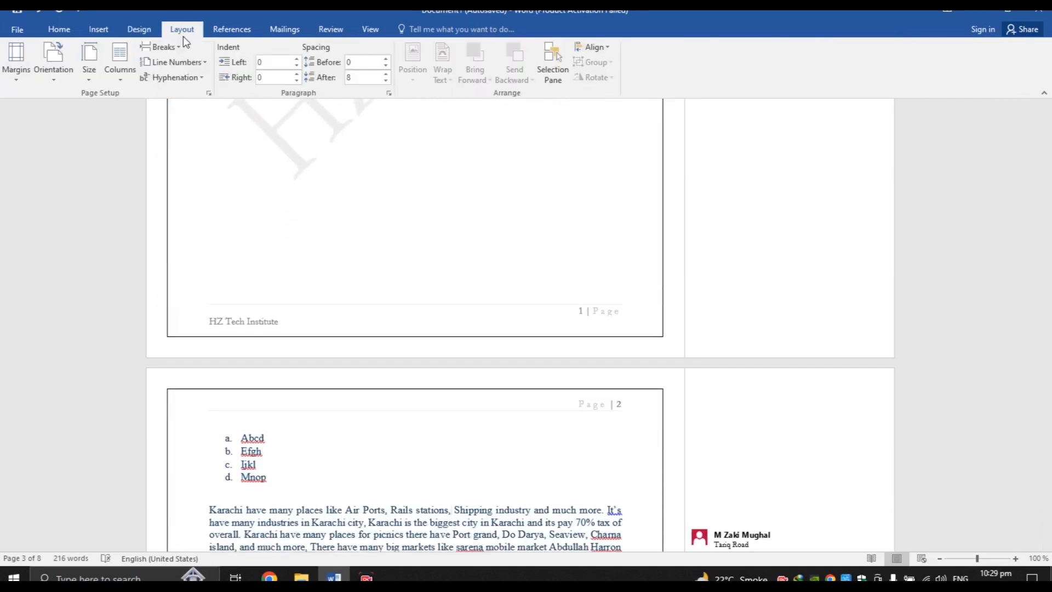
left_click(18, 81)
left_click(19, 78)
left_click(19, 79)
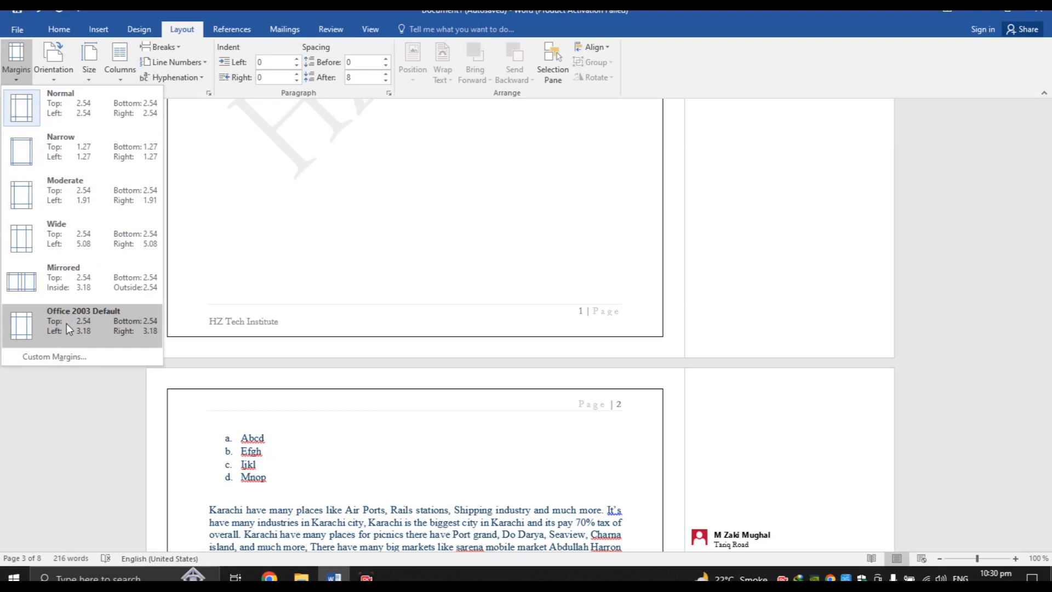
left_click(64, 153)
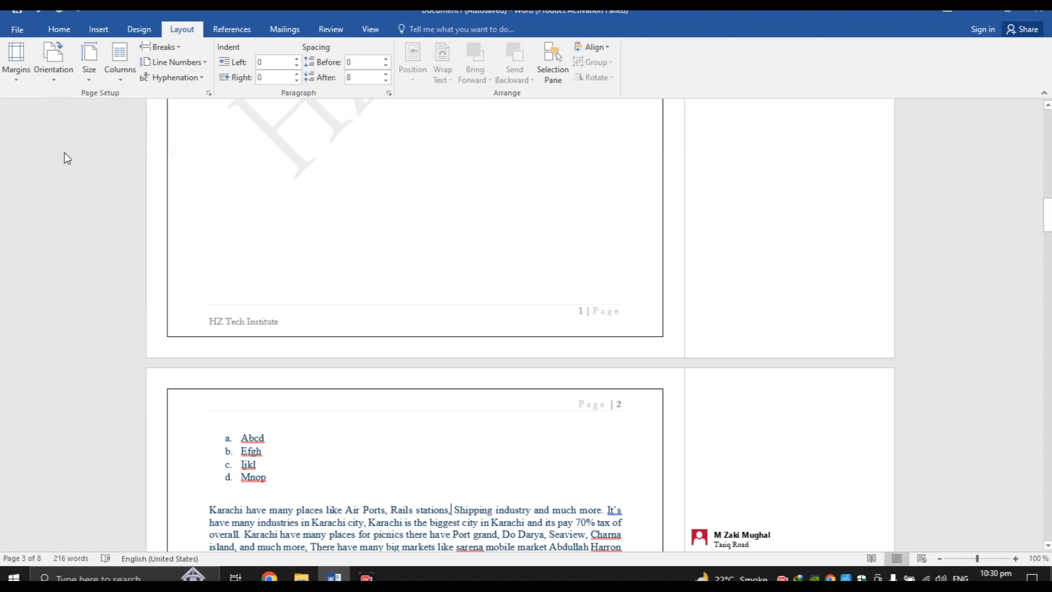
left_click_drag(1048, 214, 1048, 177)
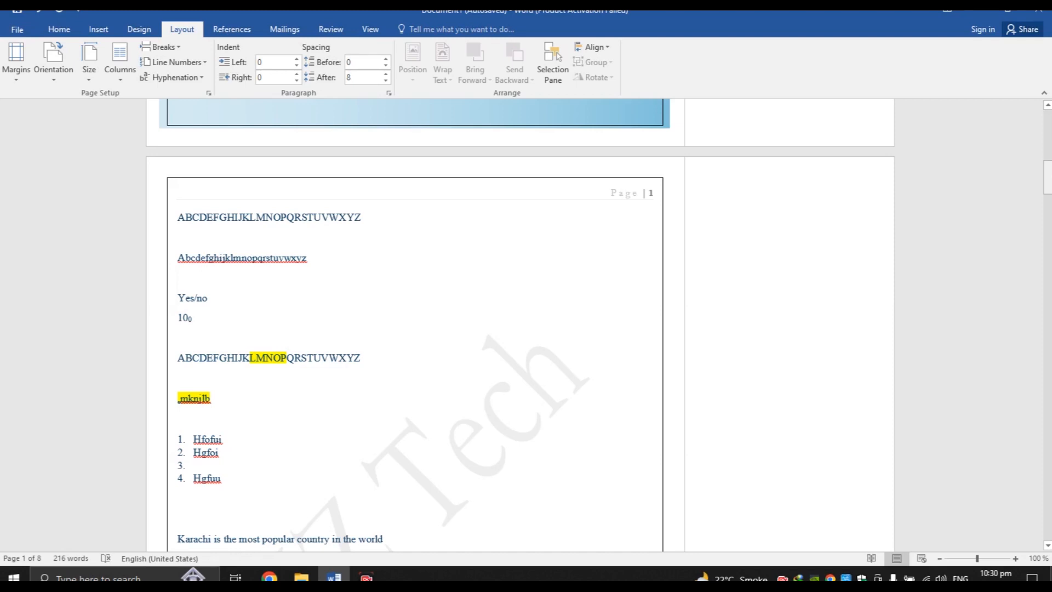
Try the Normal, Moderate and Wide margin presets in turn
mouse_move(1047, 177)
left_mouse_down()
mouse_move(1047, 127)
mouse_move(1046, 194)
left_mouse_up()
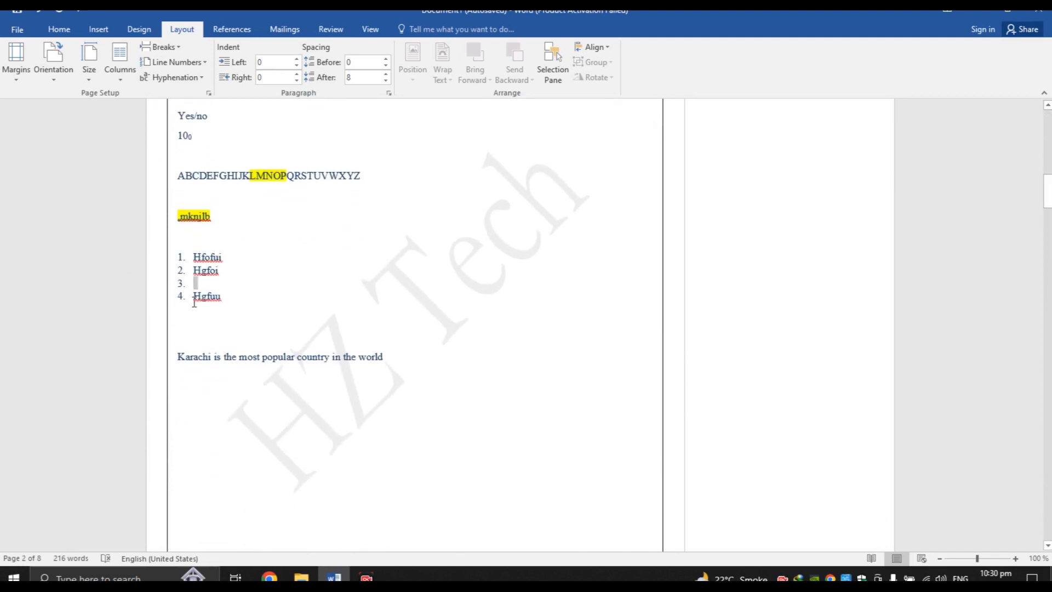
left_click_drag(194, 301, 192, 301)
left_click(489, 302)
left_click(8, 80)
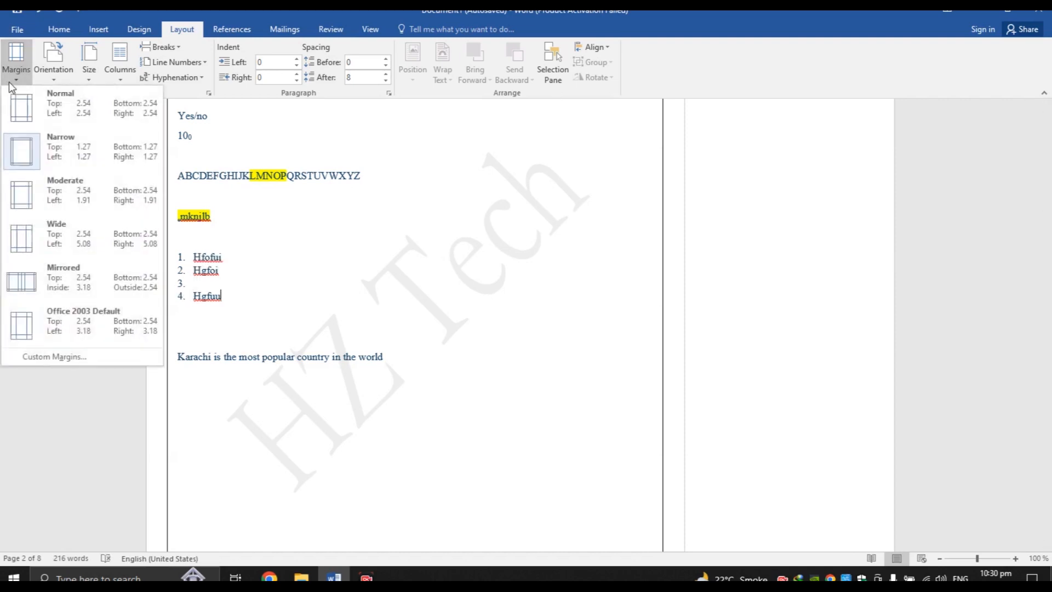
left_click(44, 94)
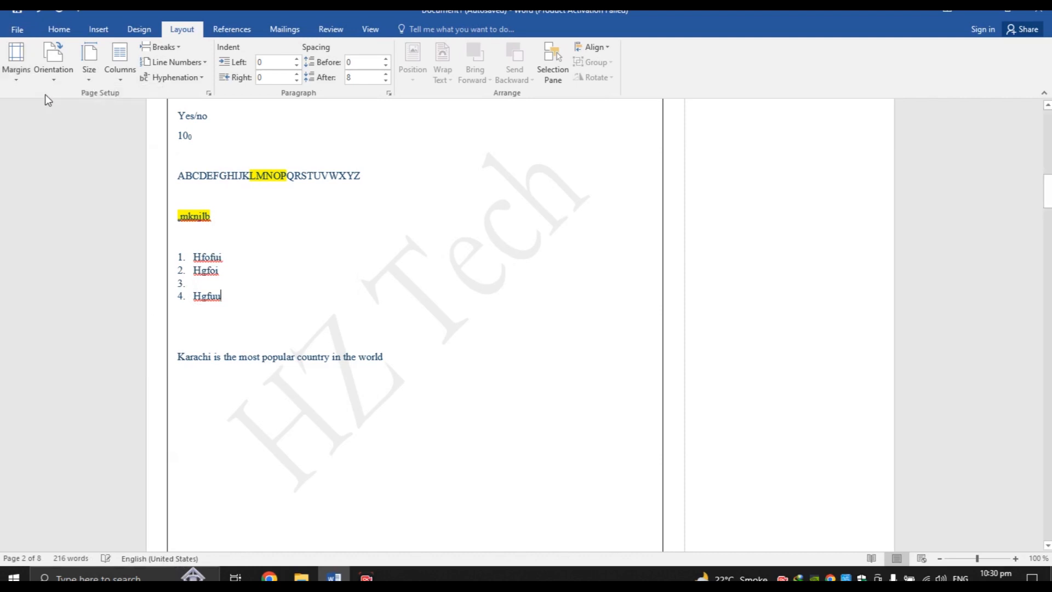
left_click(16, 75)
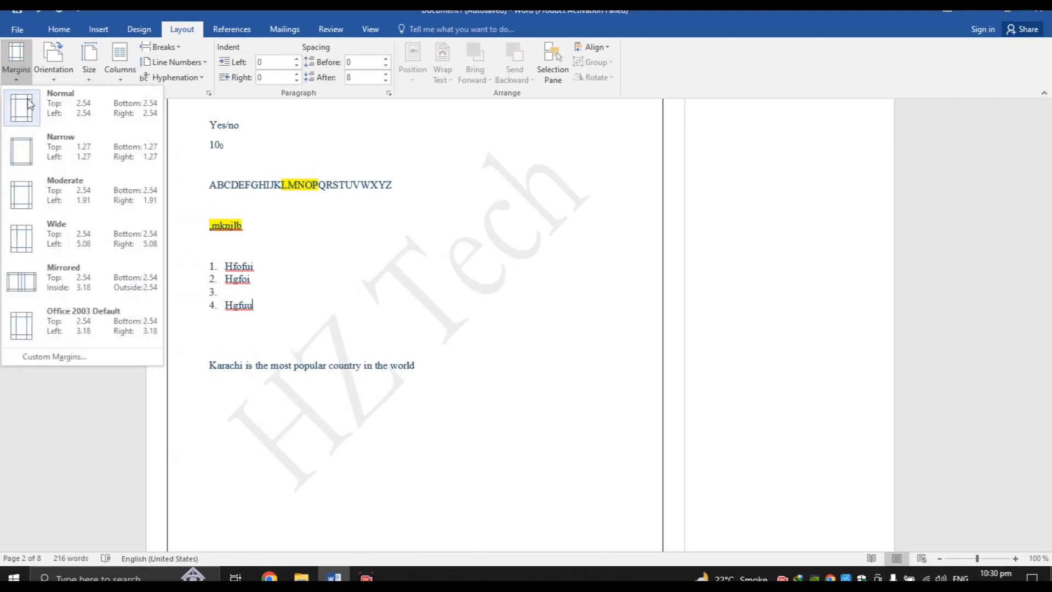
left_click(36, 203)
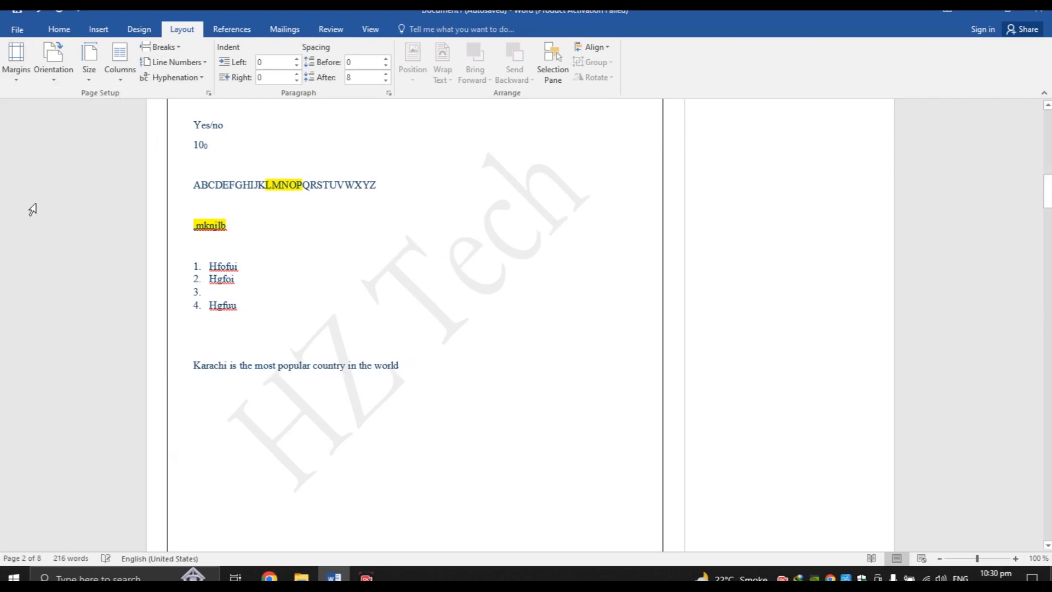
left_click(17, 58)
left_click(68, 243)
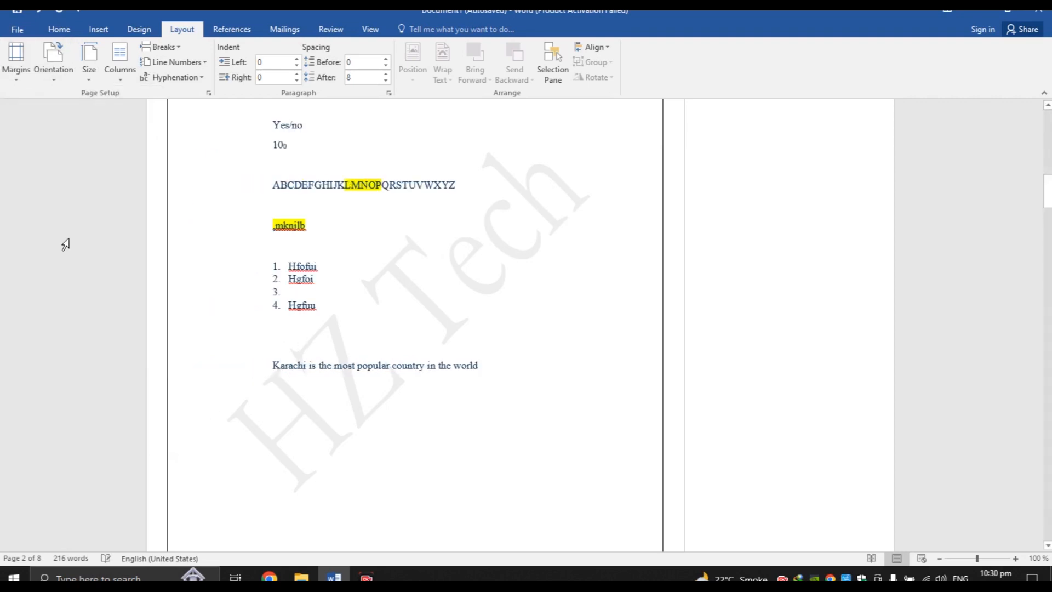
Apply Mirrored margins, then settle on Normal margins, 2.54 on every side
left_click_drag(1047, 191, 1047, 232)
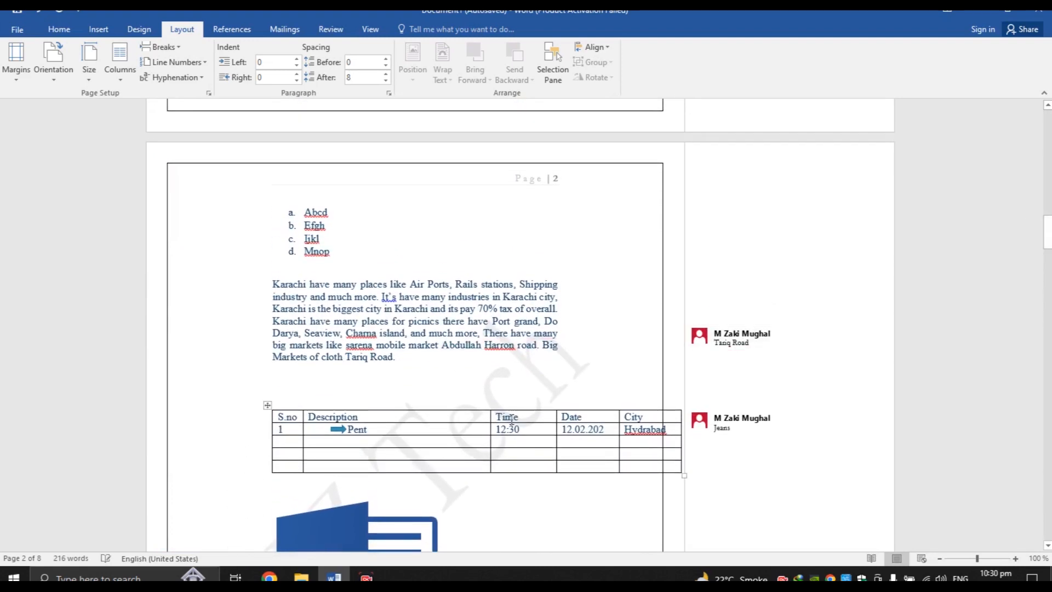
left_click(18, 74)
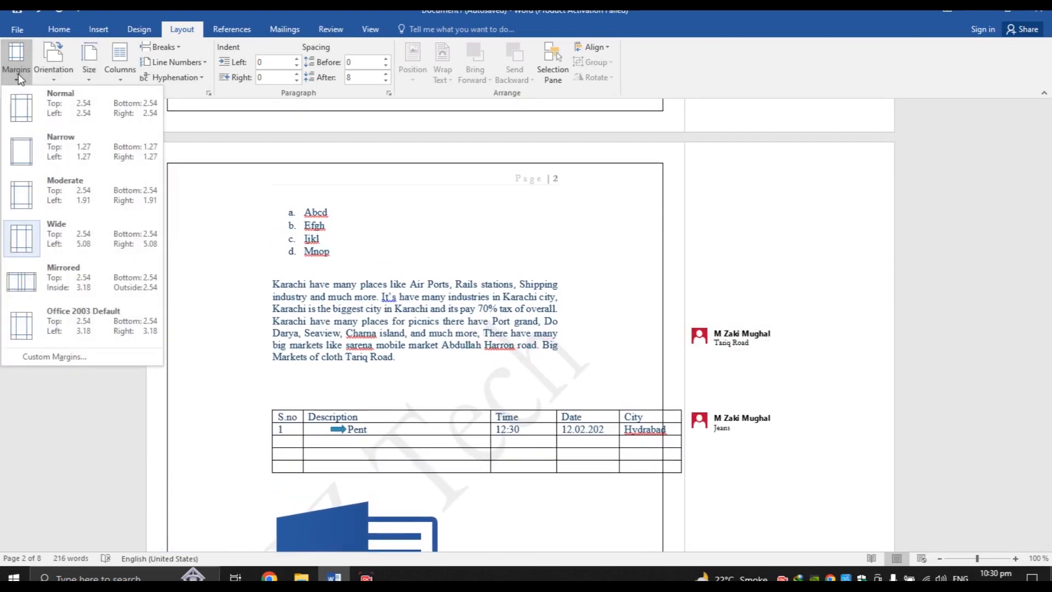
left_click(53, 273)
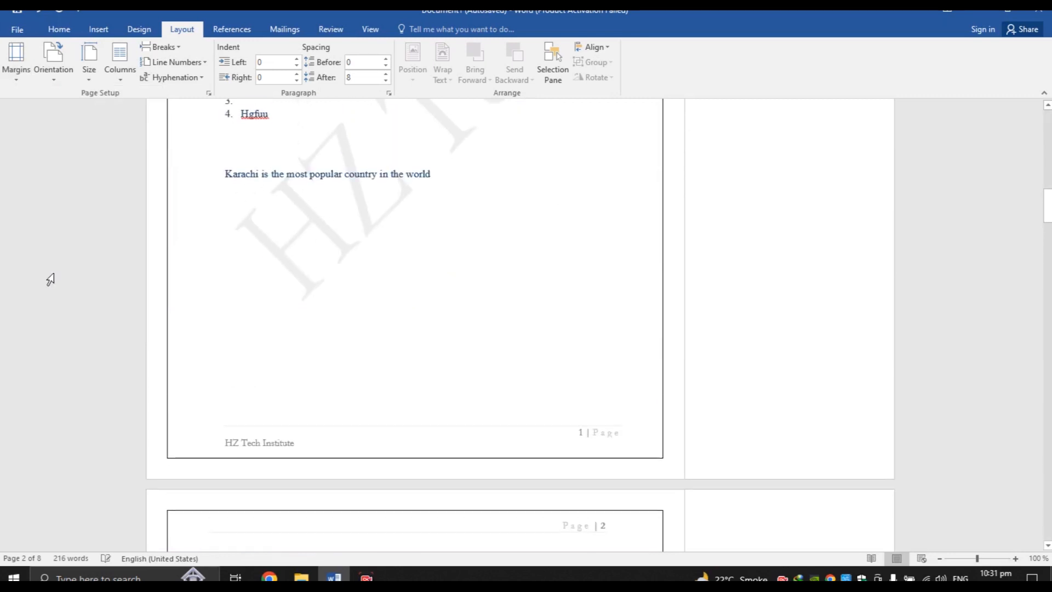
left_click(18, 76)
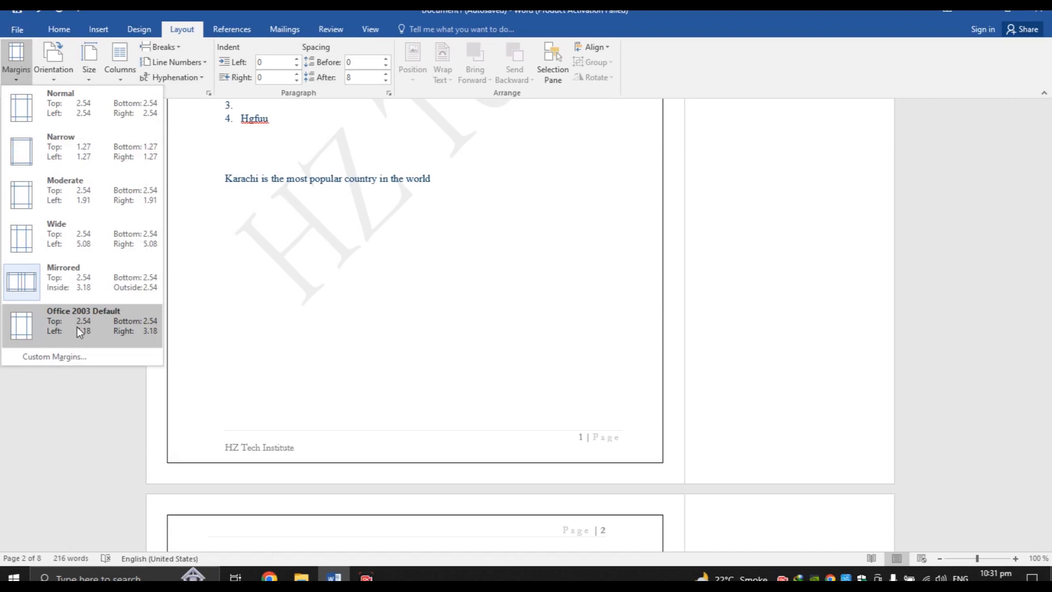
left_click(82, 127)
left_click_drag(1048, 204, 1048, 132)
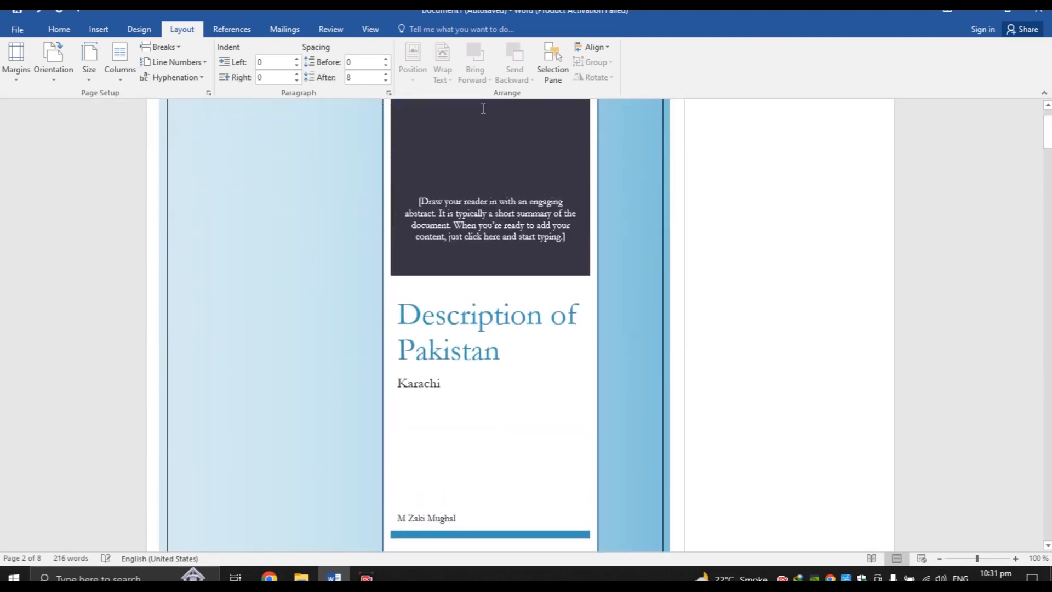
left_click(28, 77)
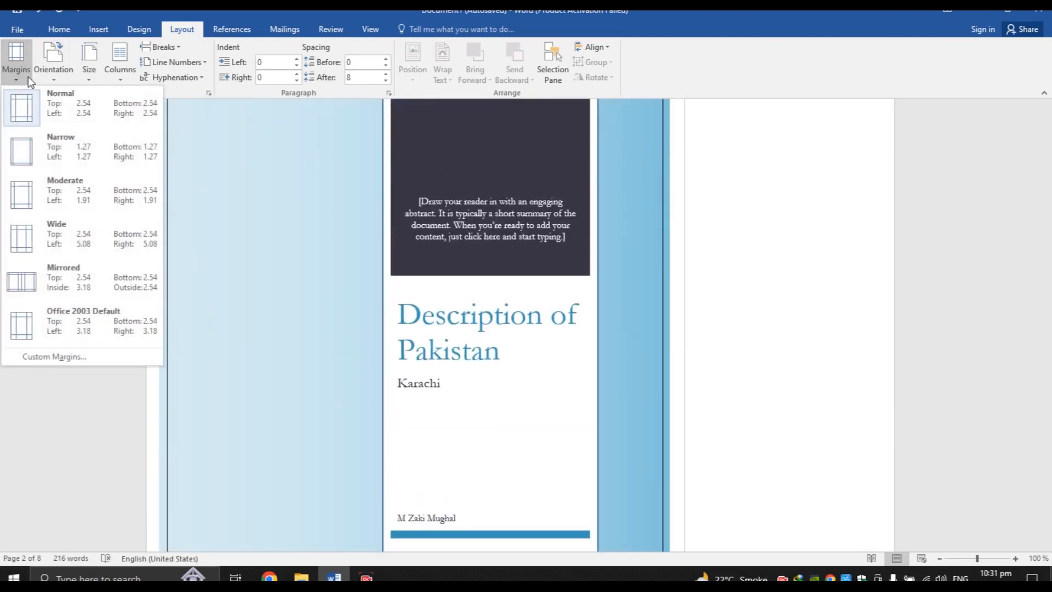
left_click(57, 106)
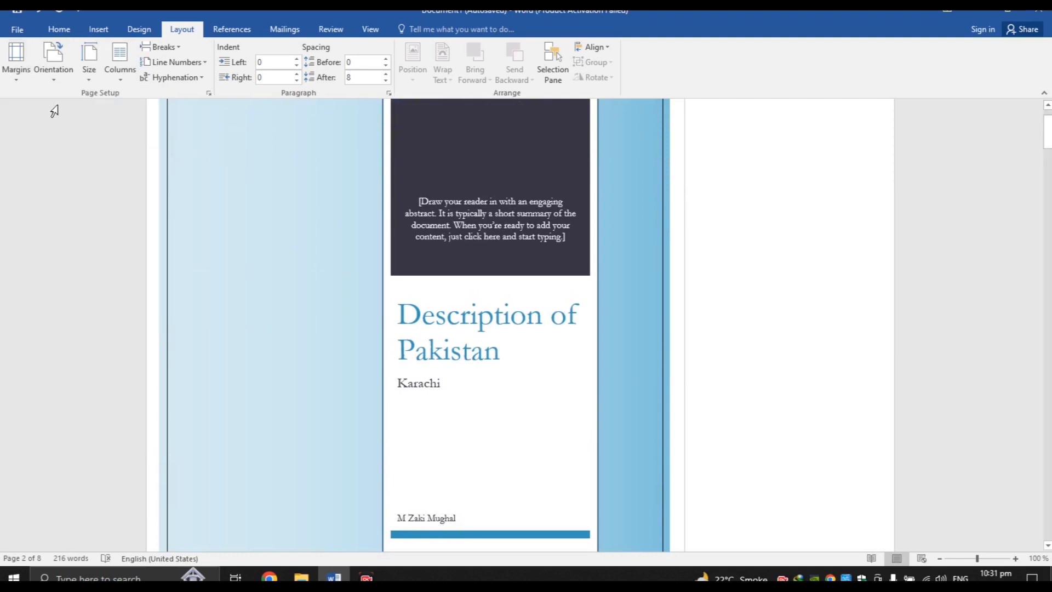
Change the page orientation from portrait to landscape and scroll through the result
left_click(58, 71)
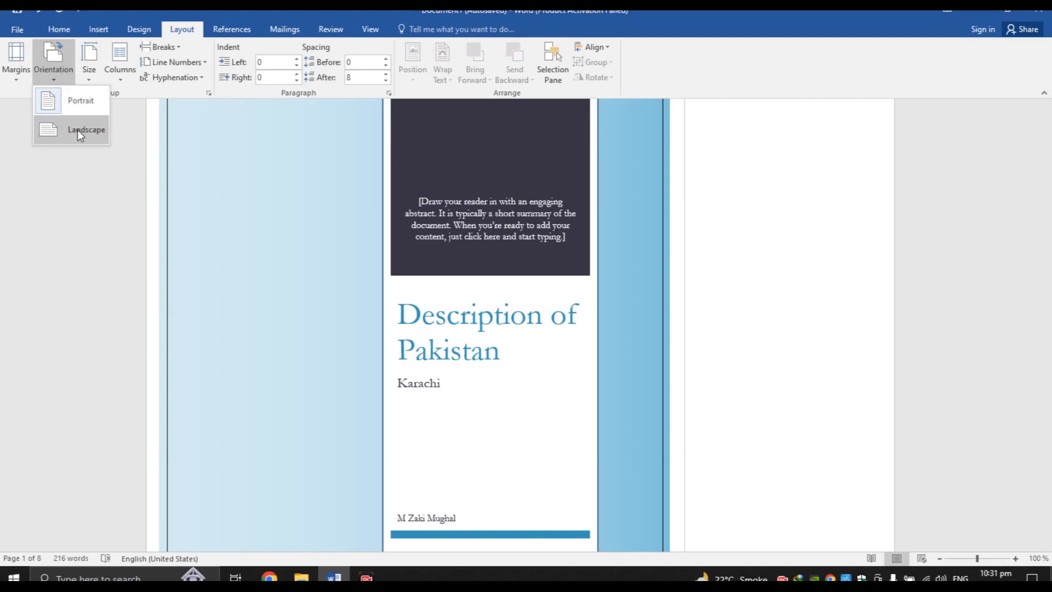
left_click(354, 243)
left_click_drag(1047, 131, 1047, 187)
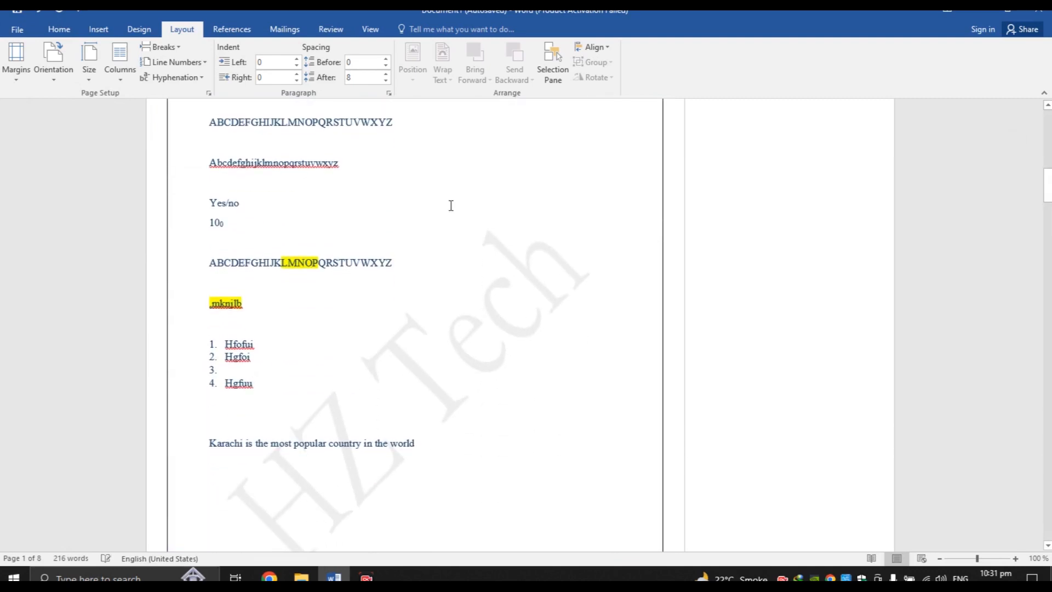
left_click(66, 55)
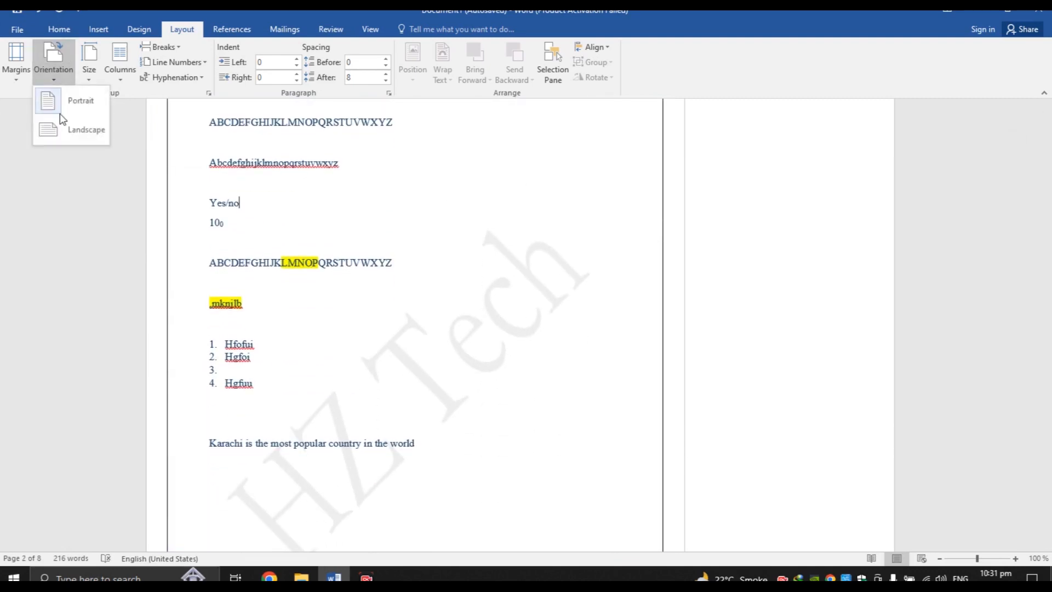
left_click(63, 132)
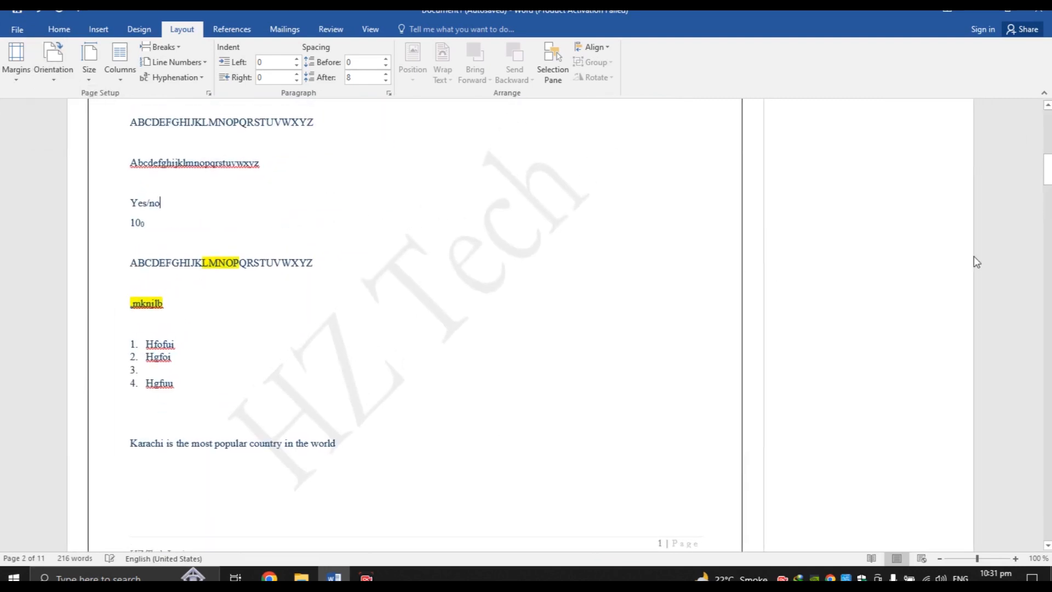
left_click_drag(1050, 168, 1048, 443)
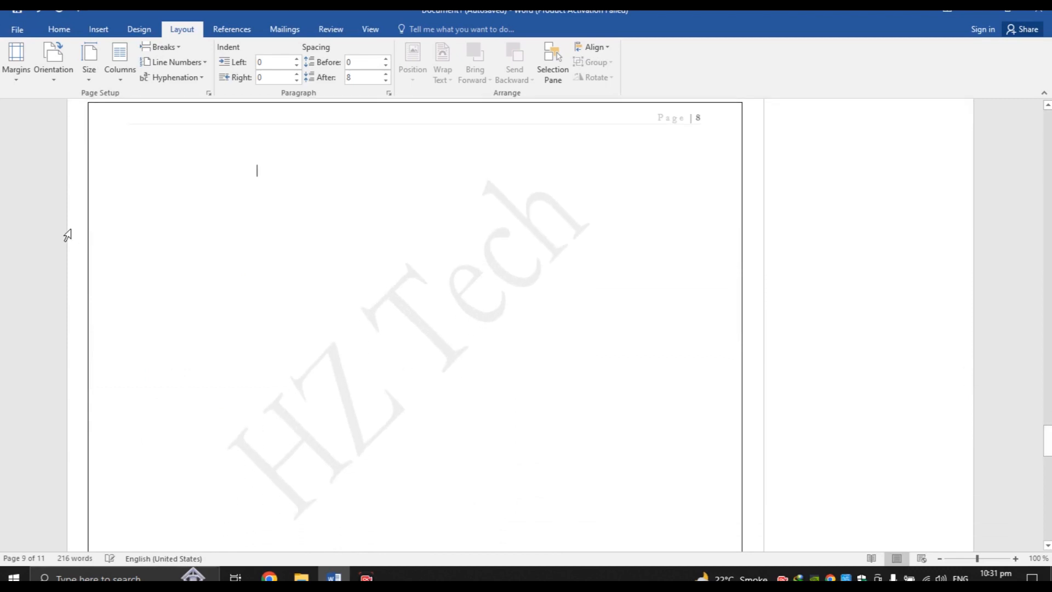
Insert a table with 9 columns and 6 rows through the Insert Table dialog
left_click(56, 30)
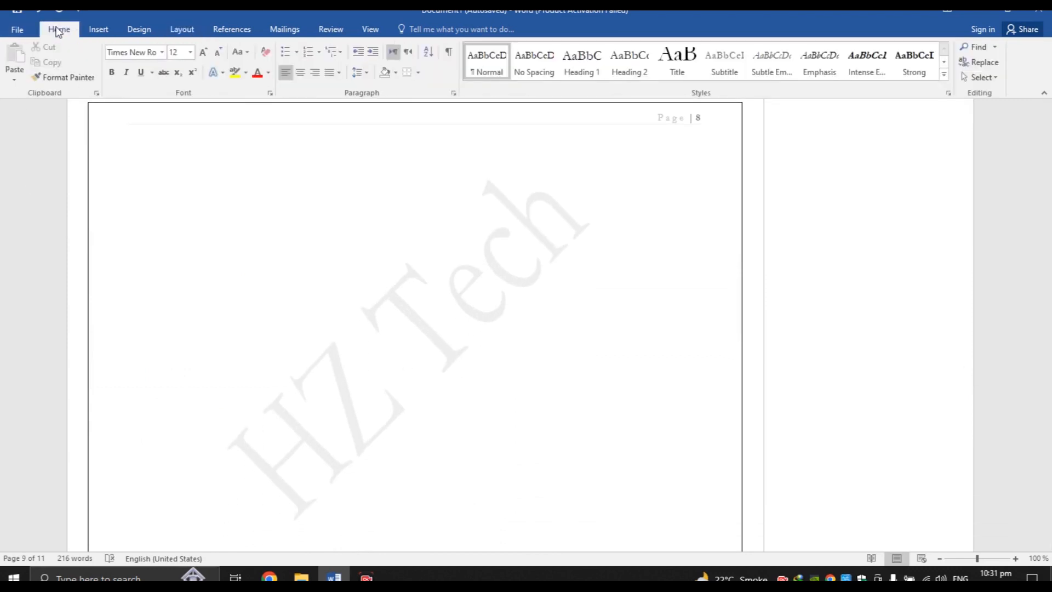
left_click(98, 30)
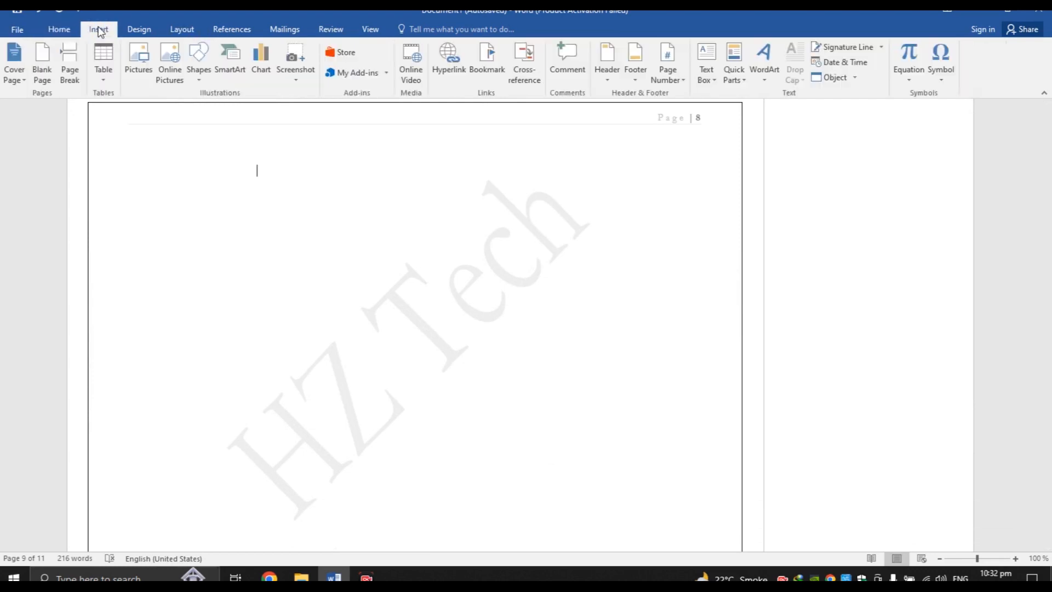
left_click(106, 78)
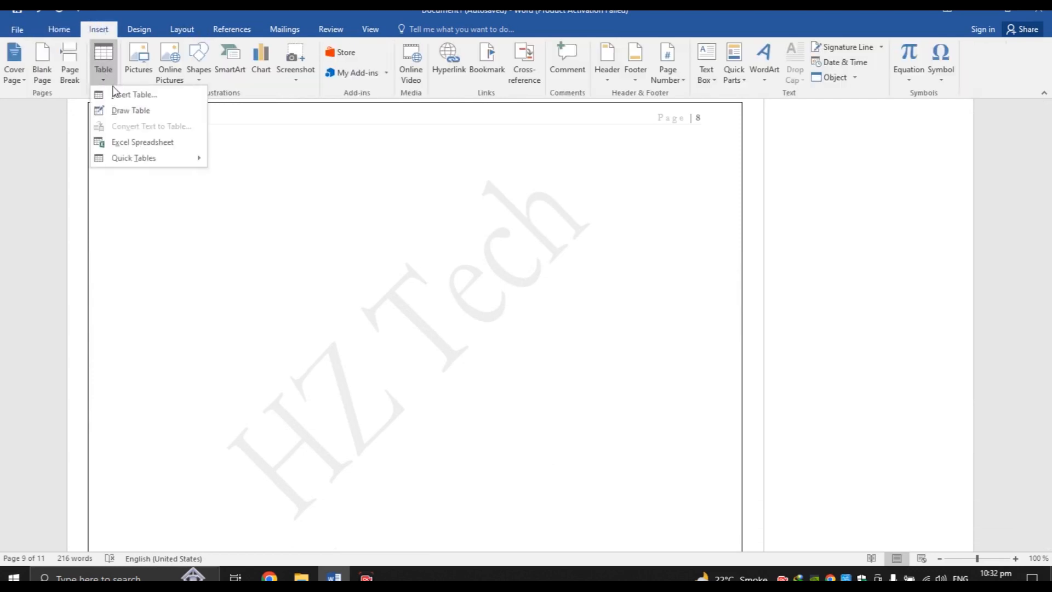
left_click(115, 93)
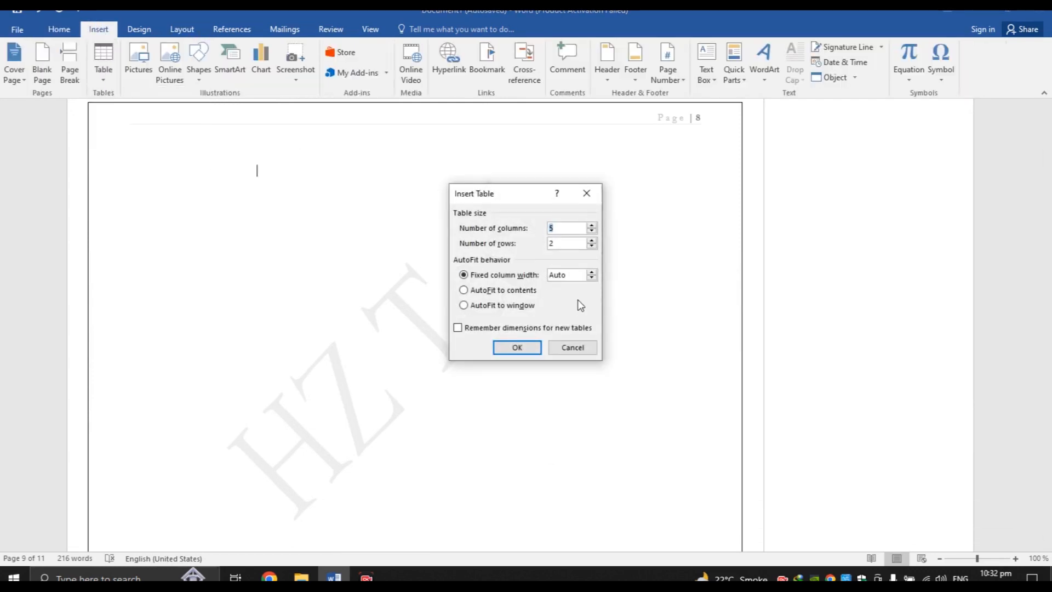
left_click(575, 346)
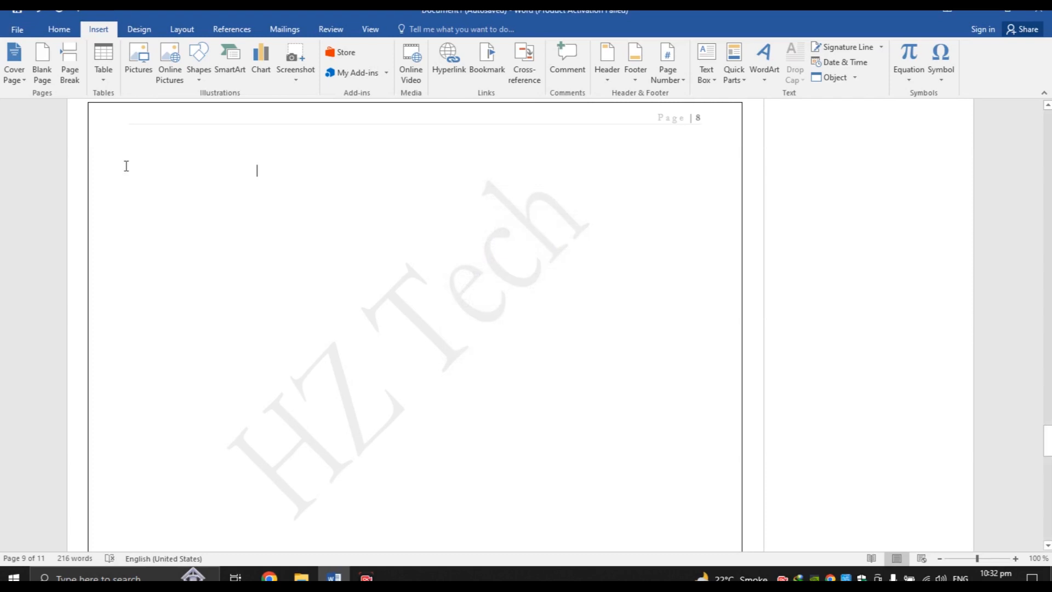
left_click(101, 79)
left_click(131, 95)
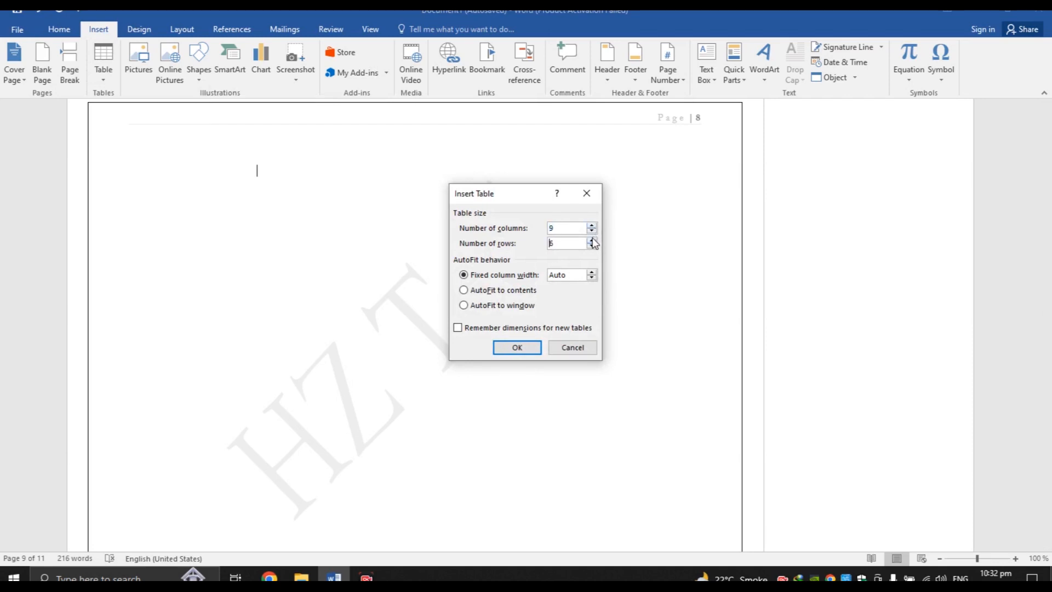
left_click(516, 347)
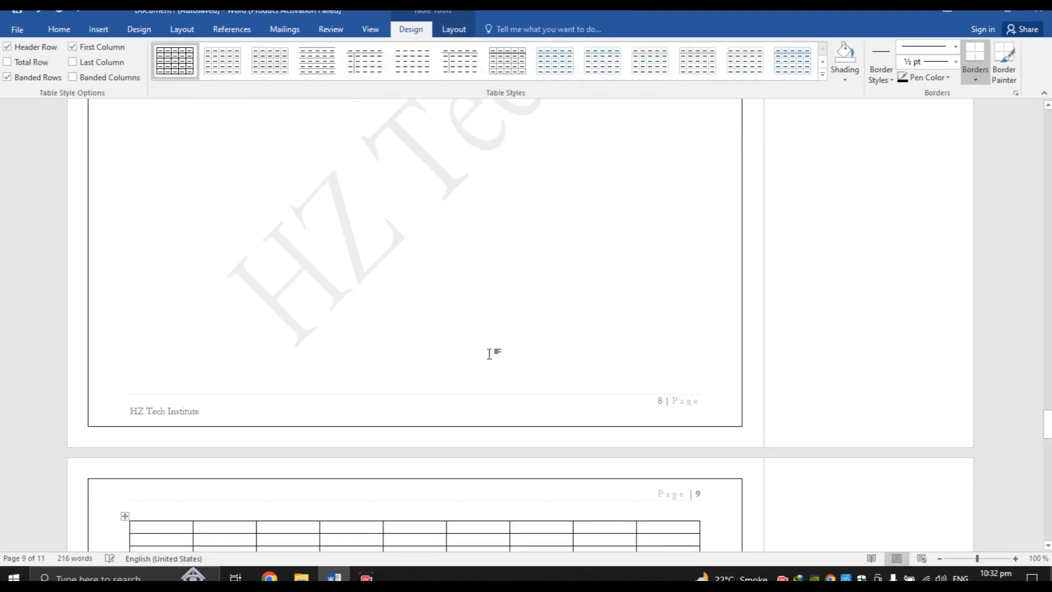
mouse_move(1047, 424)
left_mouse_down()
mouse_move(1047, 450)
mouse_move(1046, 439)
left_mouse_up()
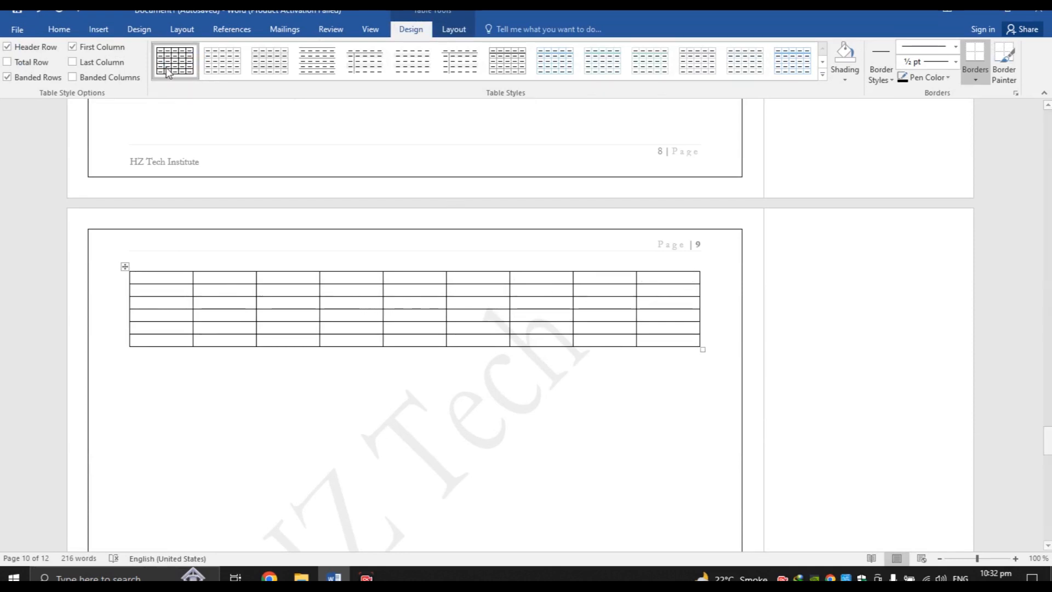
left_click(73, 30)
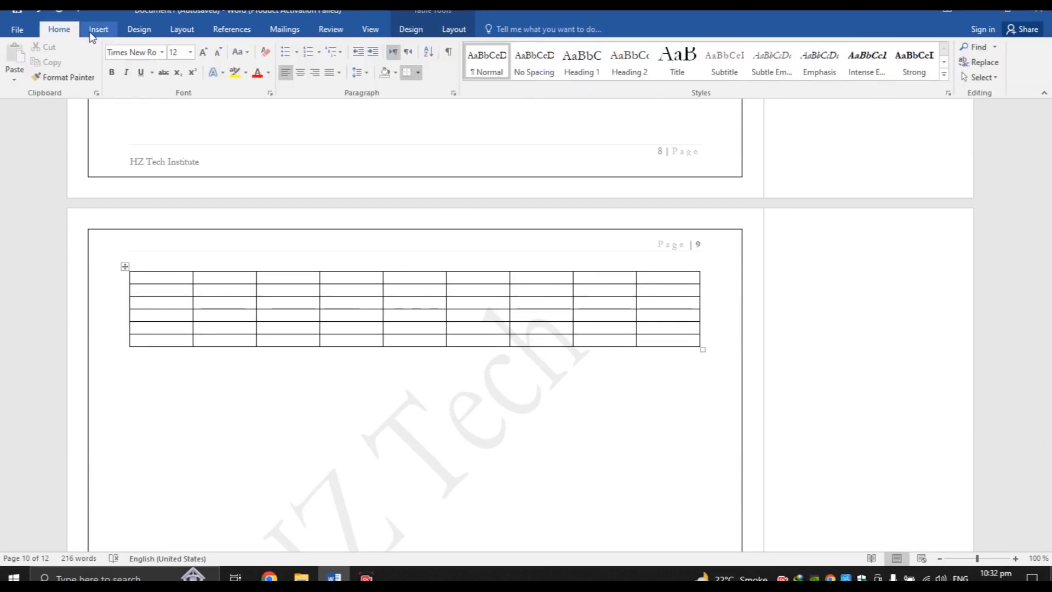
left_click(178, 31)
left_click(51, 77)
left_click(64, 102)
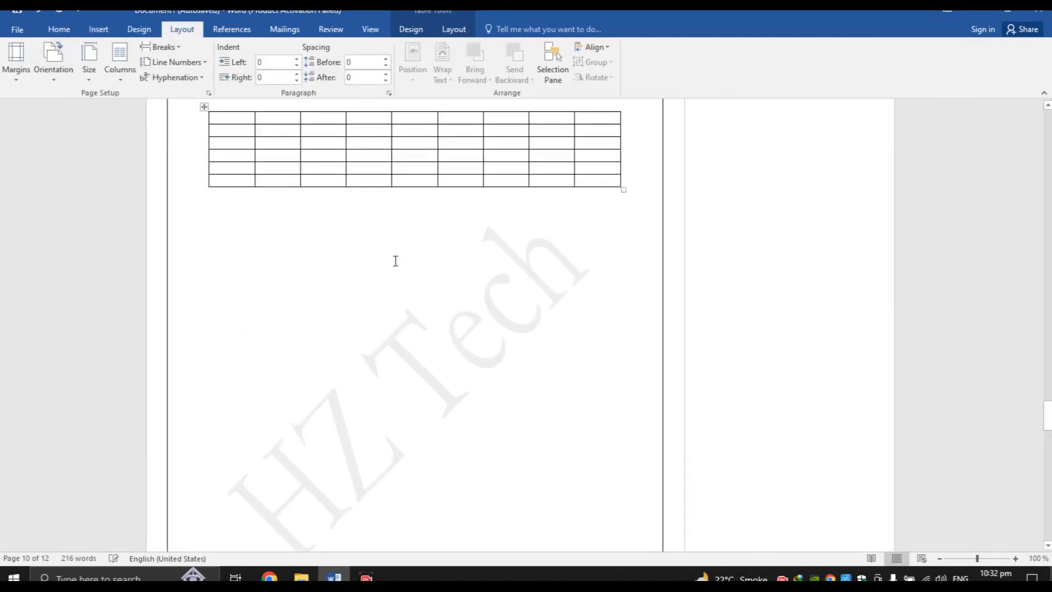
left_click_drag(1047, 417, 1049, 411)
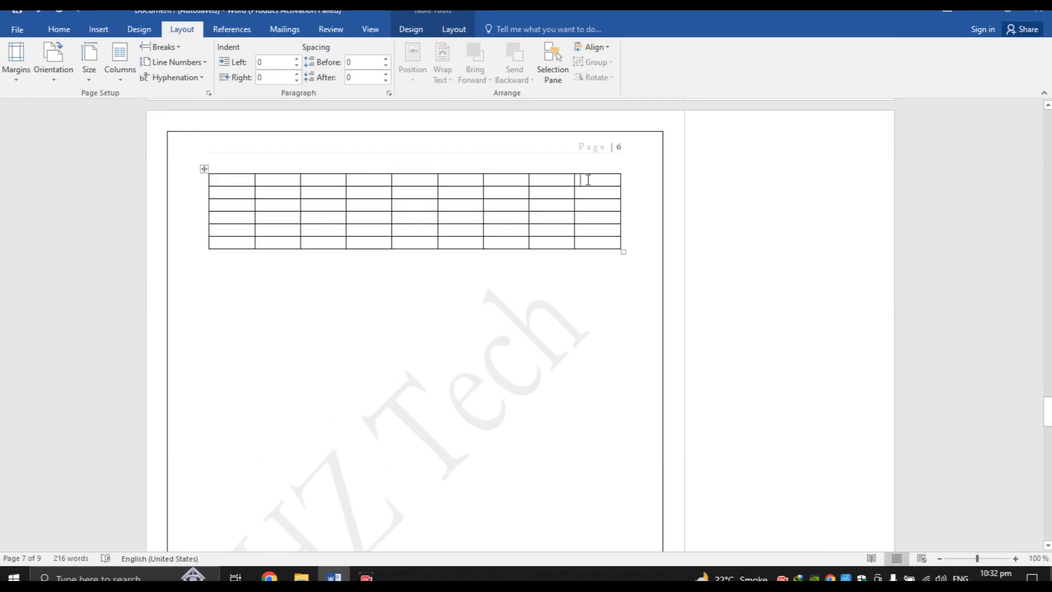
left_click_drag(618, 184, 622, 180)
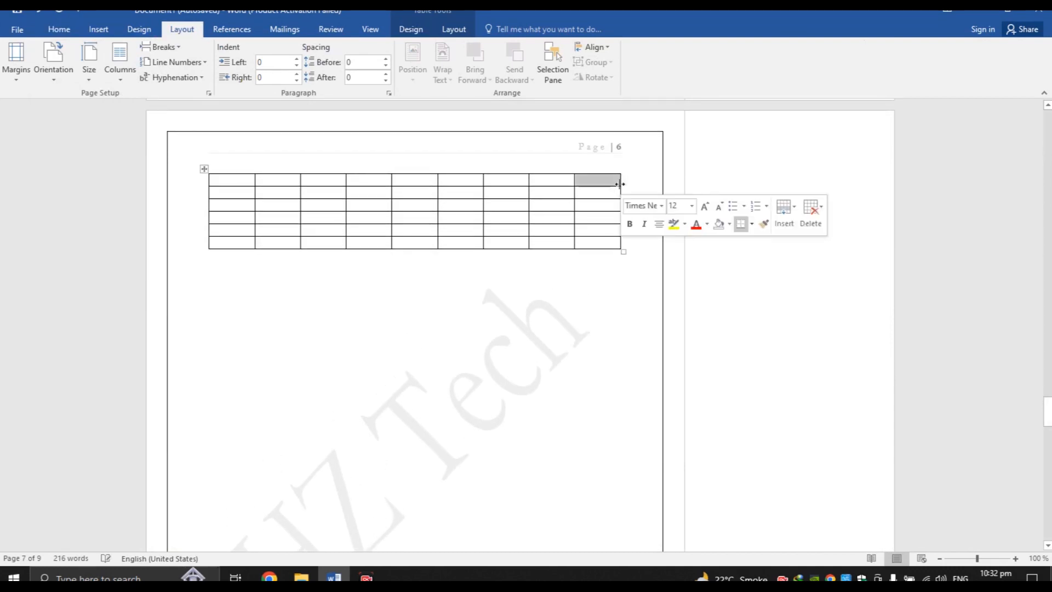
left_click(598, 171)
left_click(600, 182)
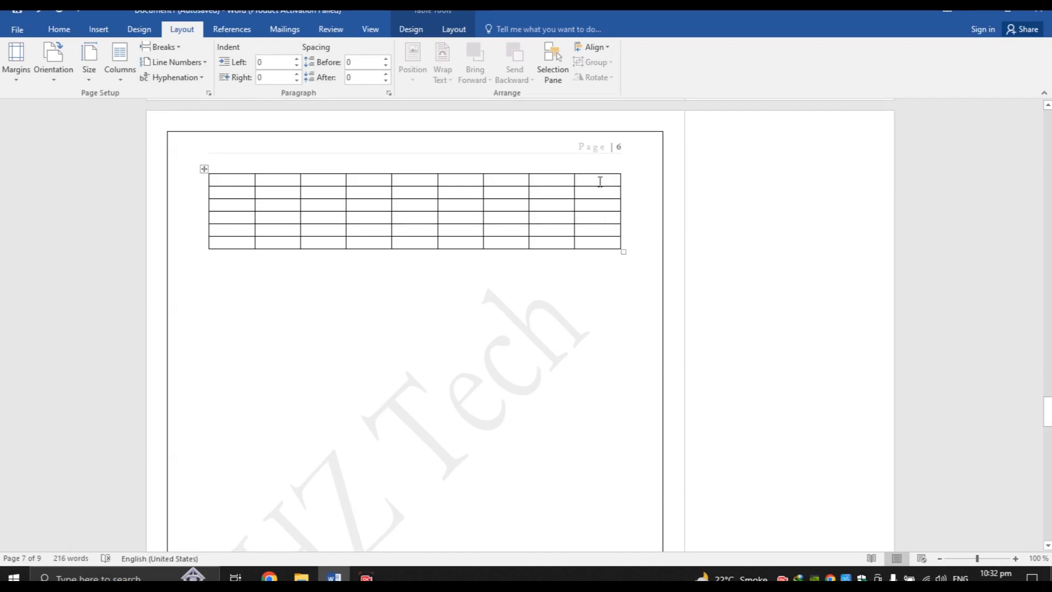
key("Return")
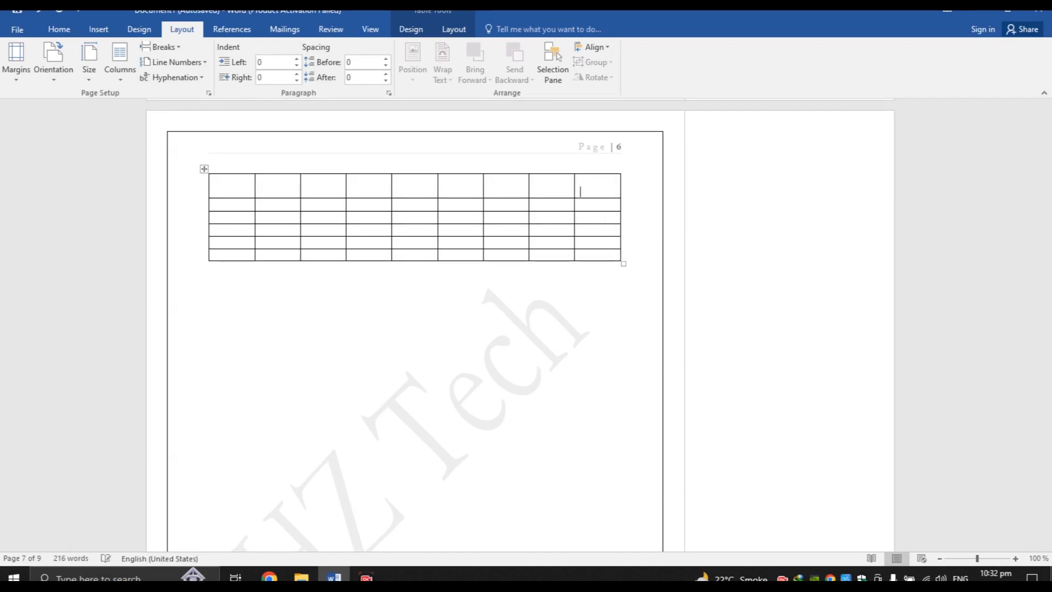
key("BackSpace")
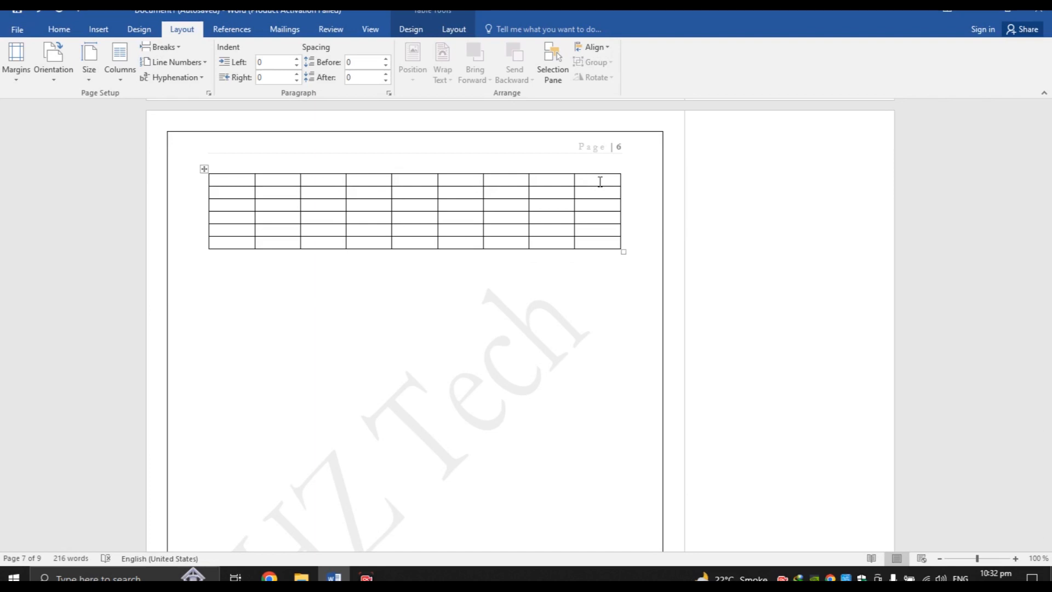
Type 'description' in the top-right header cell and copy it
type("des")
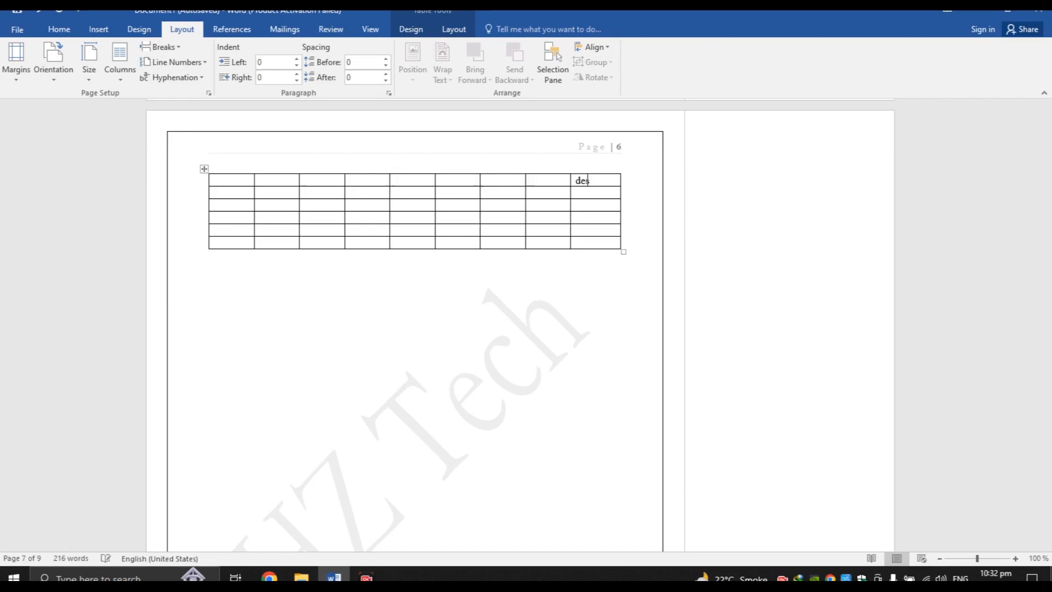
type("cription")
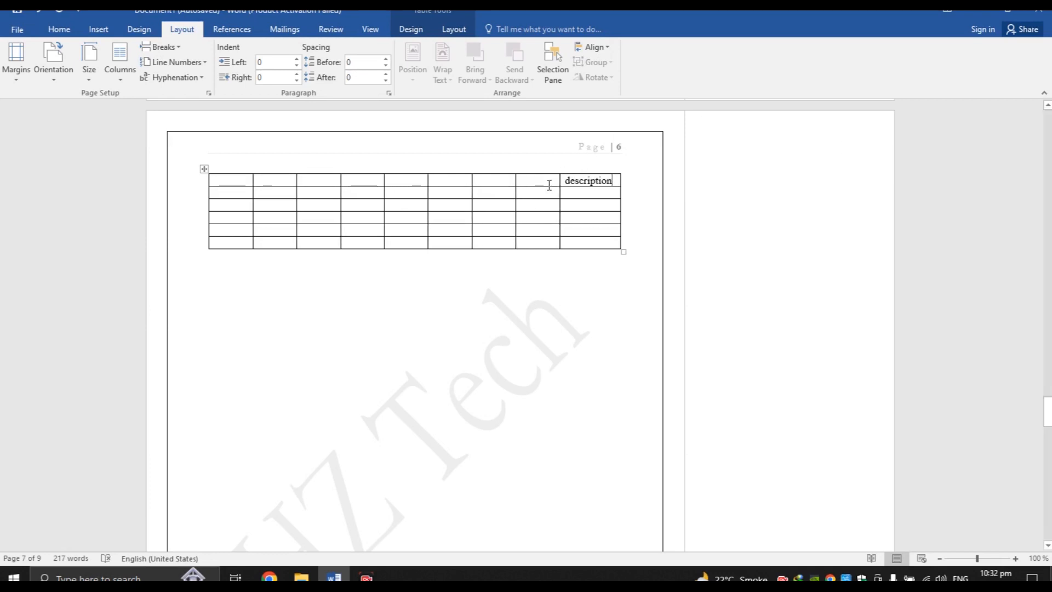
left_click_drag(613, 182, 566, 184)
right_click(566, 182)
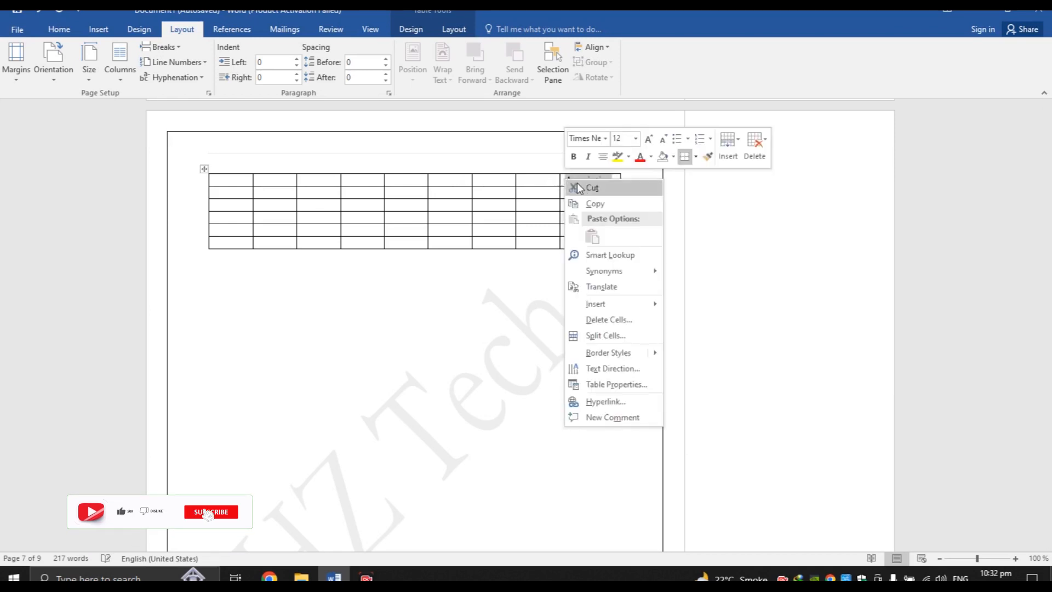
left_click(594, 203)
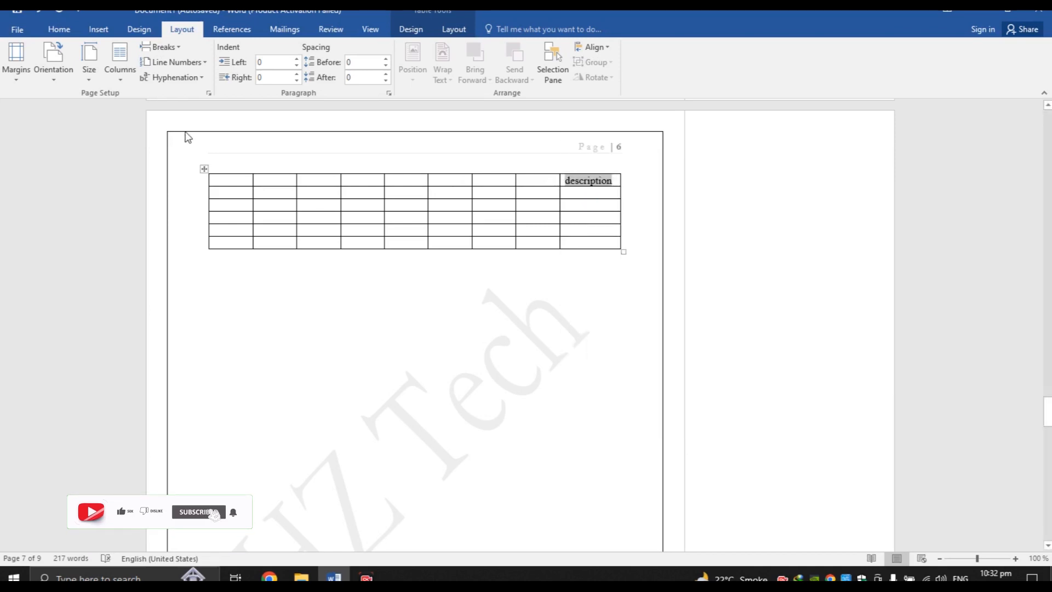
Paste 'description' into the other eight header cells, keeping source formatting
right_click(239, 177)
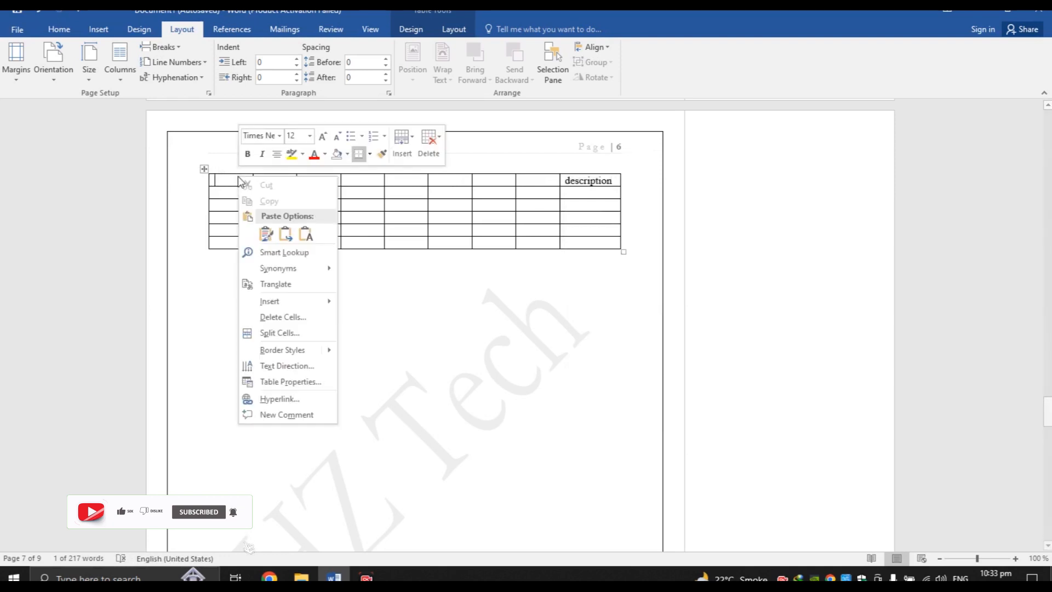
left_click(266, 234)
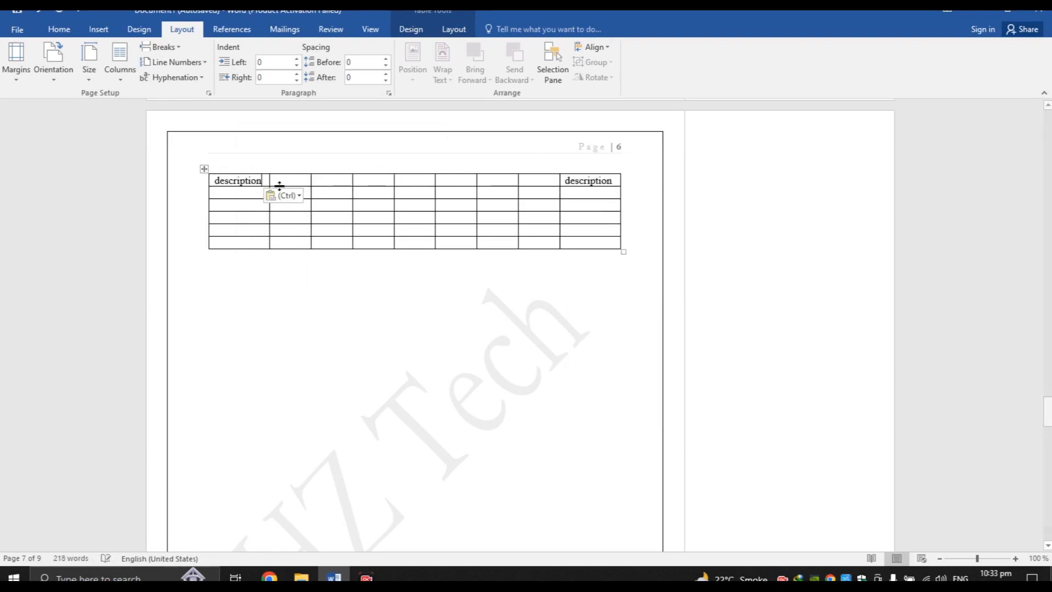
right_click(288, 179)
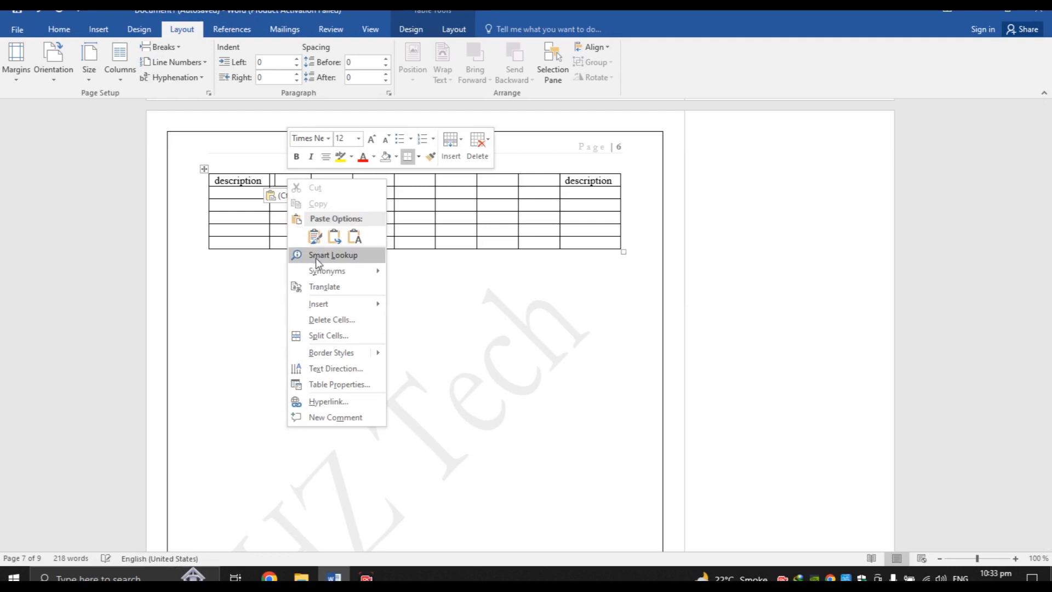
left_click(312, 237)
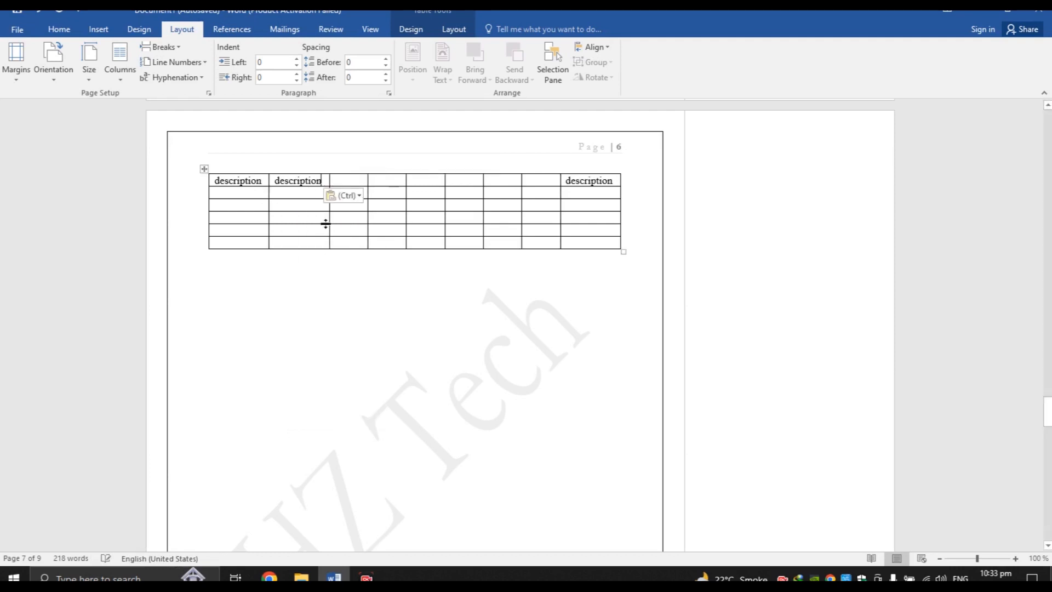
right_click(352, 180)
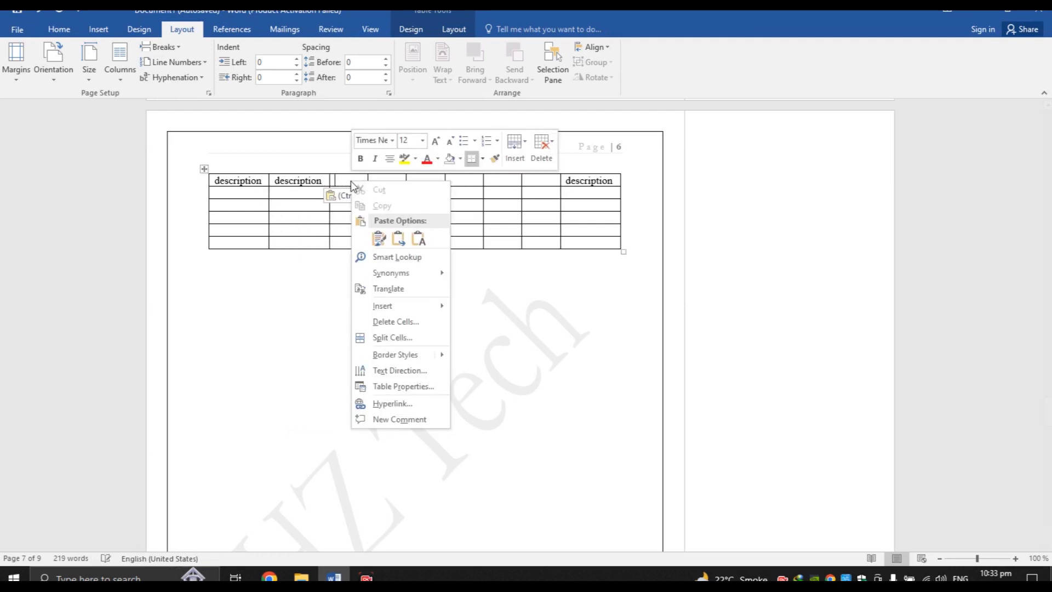
left_click(377, 240)
right_click(406, 181)
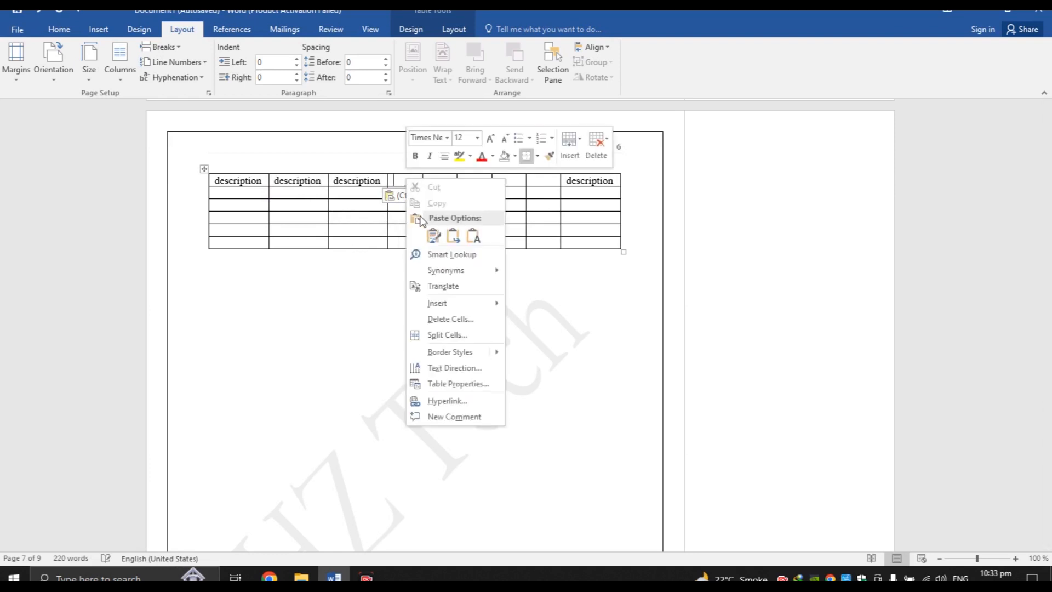
left_click(432, 239)
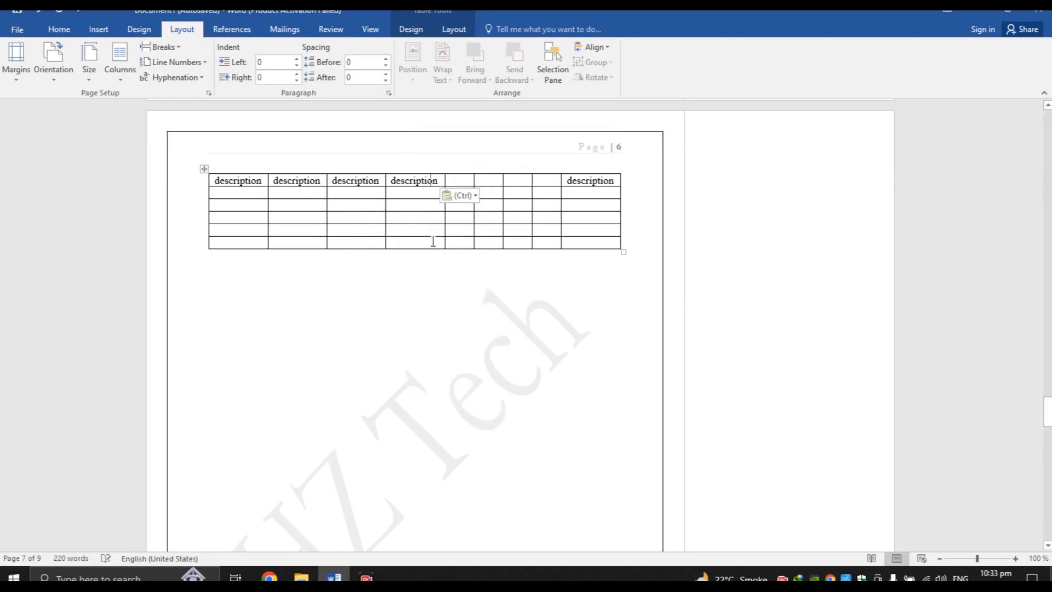
right_click(463, 177)
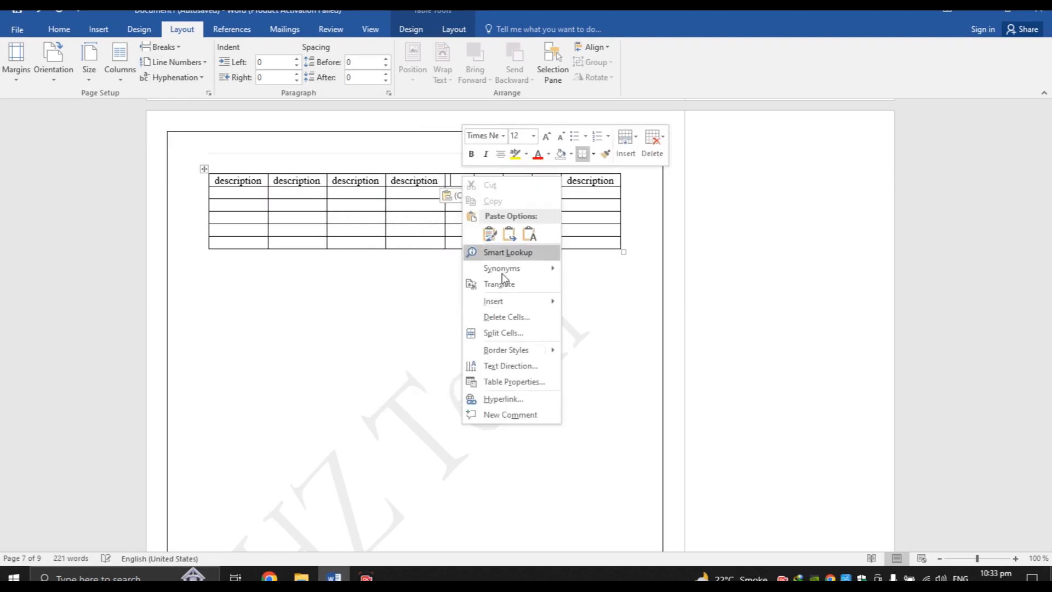
left_click(496, 239)
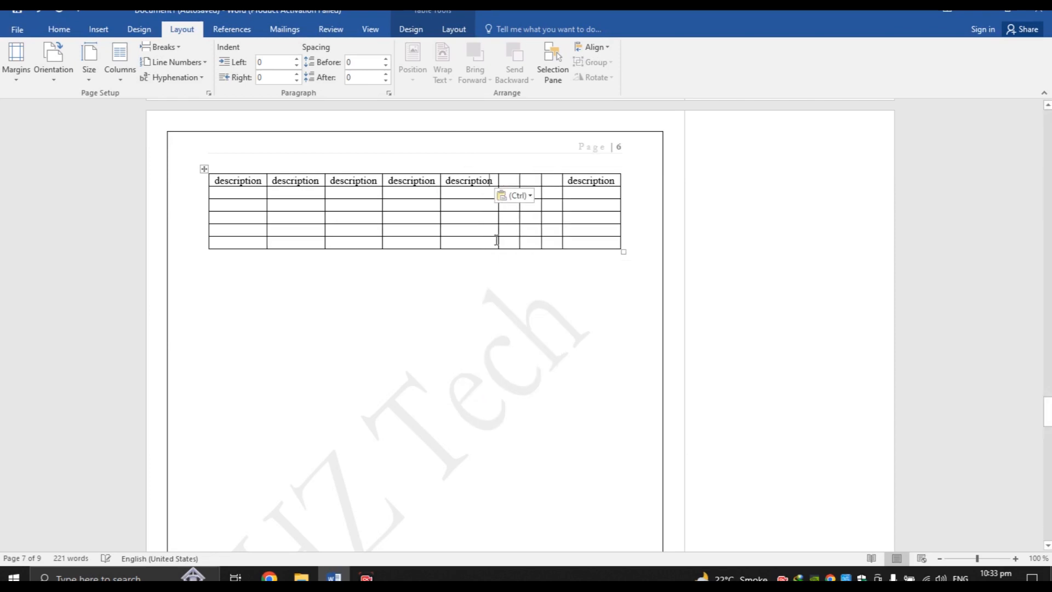
right_click(514, 181)
left_click(539, 244)
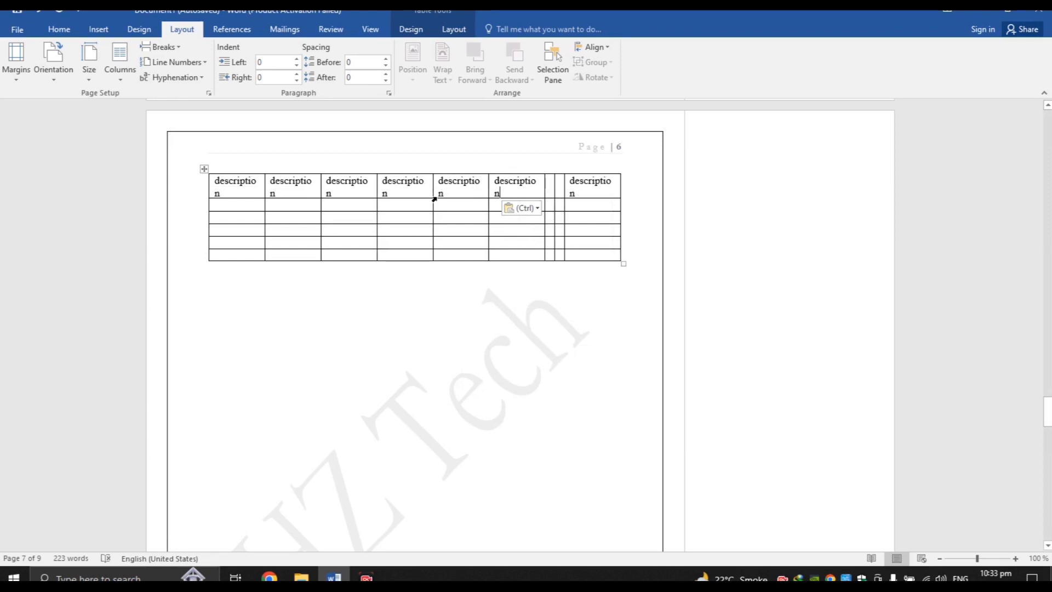
right_click(552, 184)
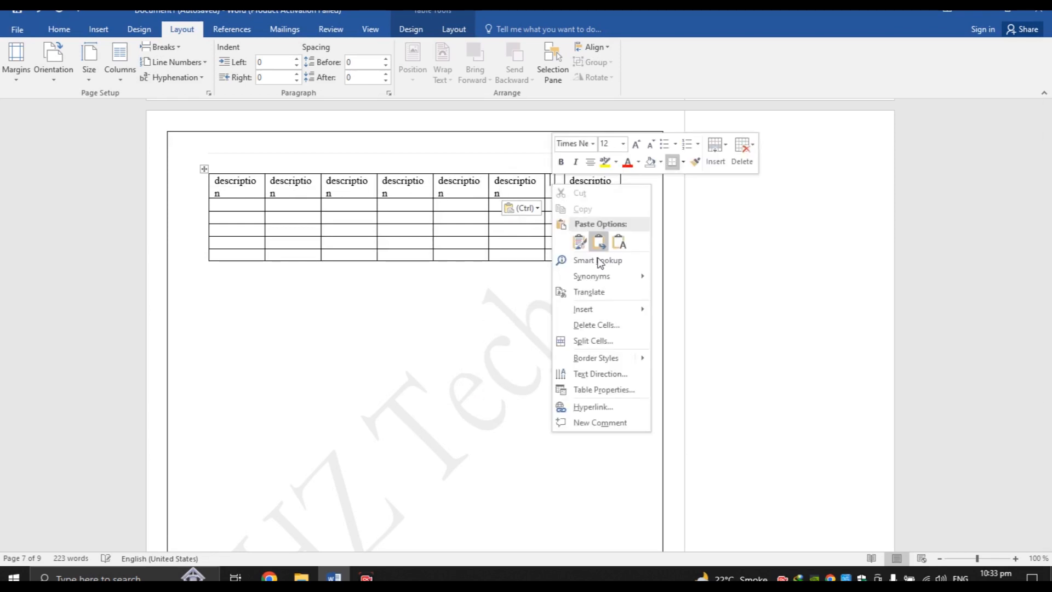
left_click(579, 243)
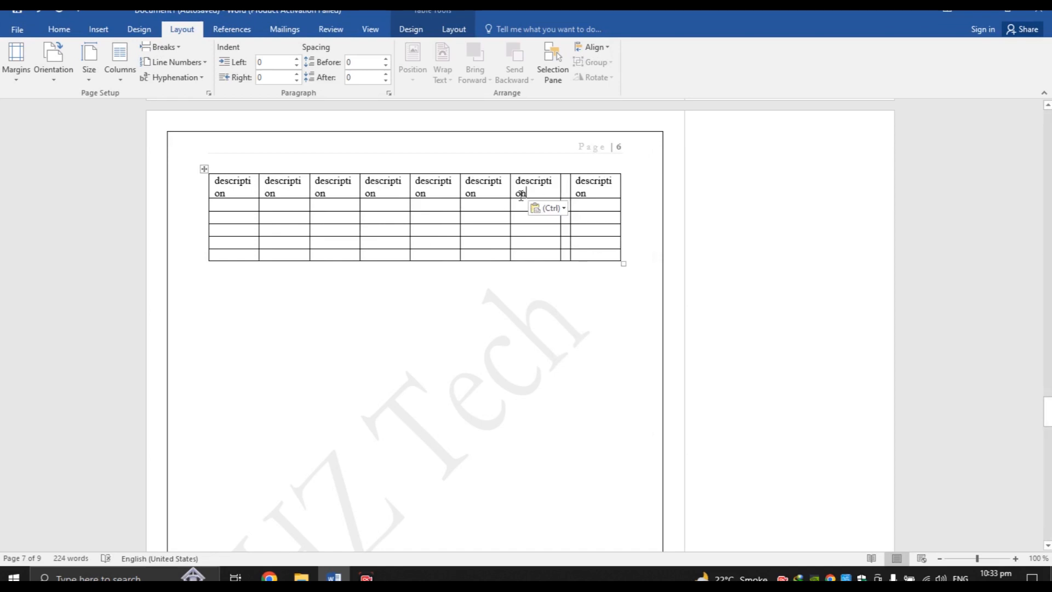
right_click(568, 187)
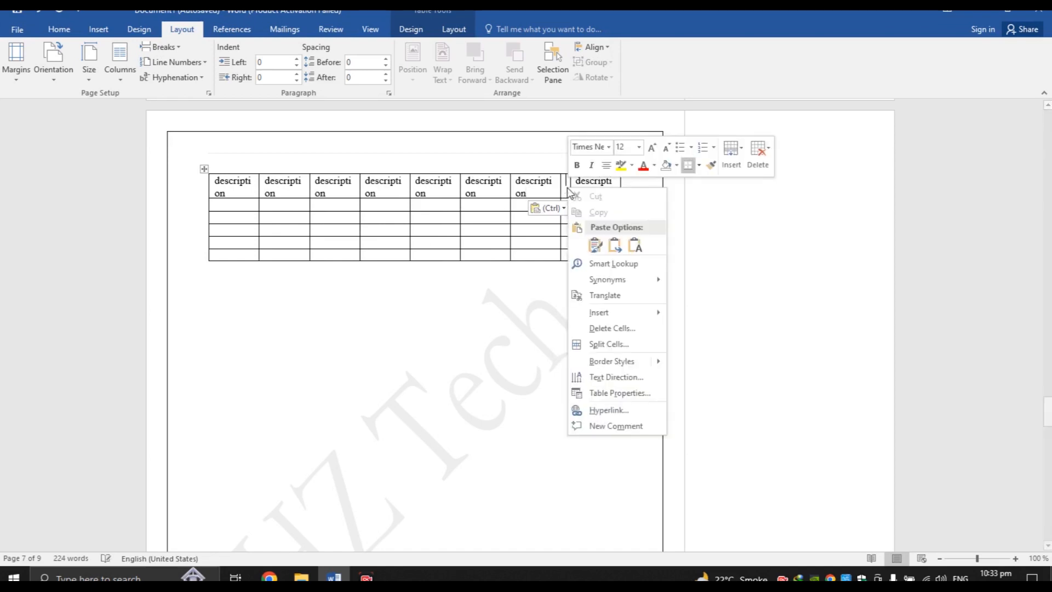
left_click(603, 243)
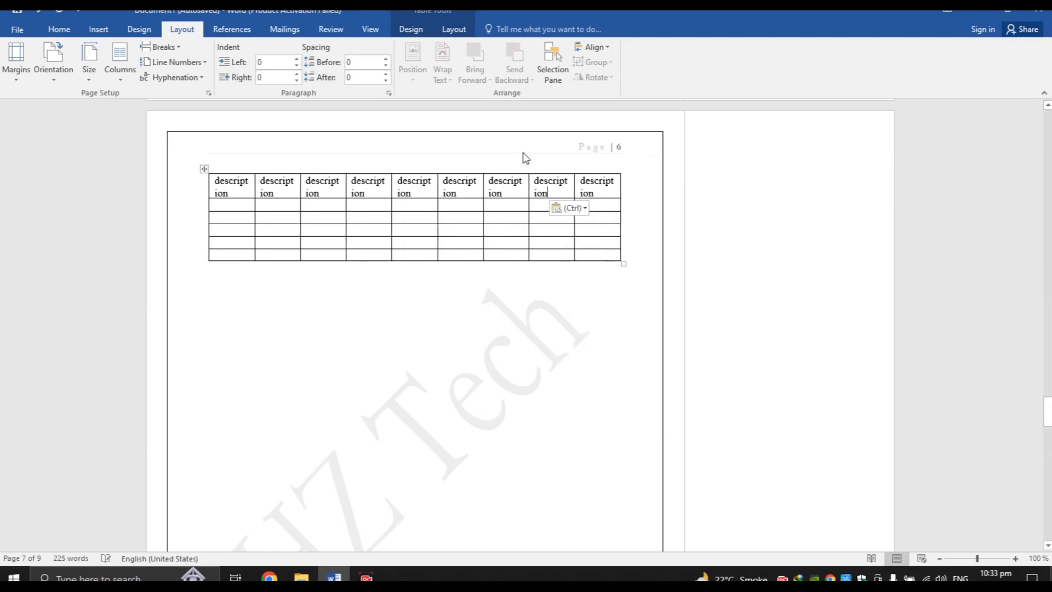
Turn the pages to landscape orientation
left_click(51, 72)
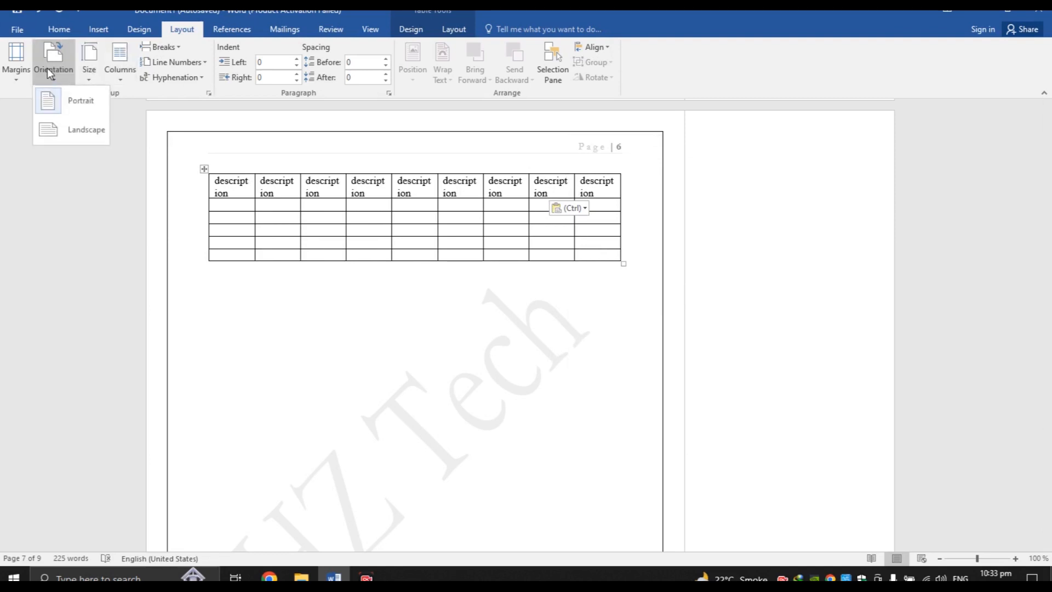
left_click(66, 134)
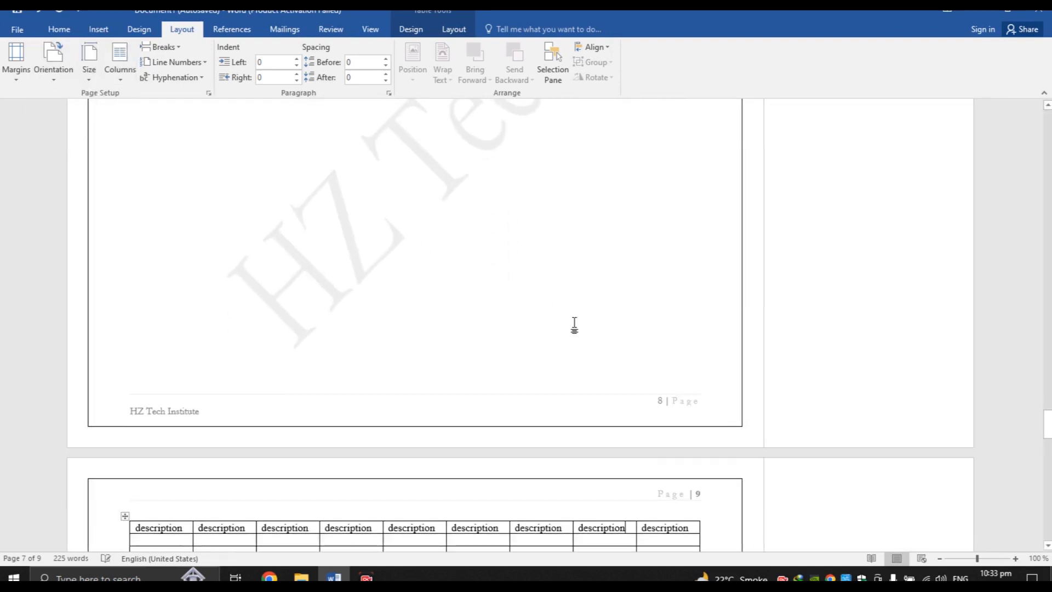
left_click_drag(1048, 435, 1048, 445)
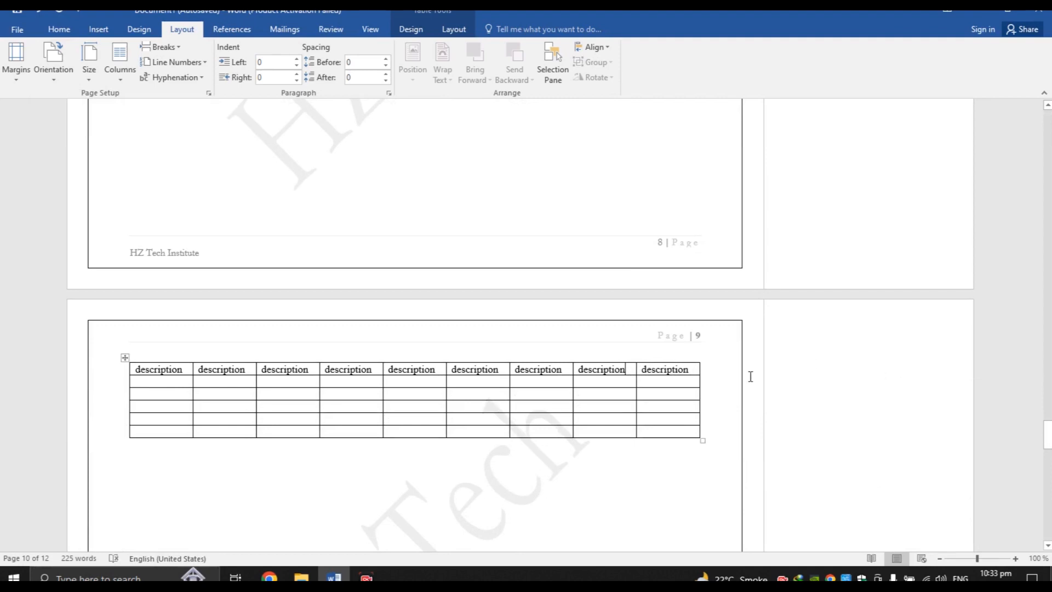
left_click_drag(1048, 434, 1048, 405)
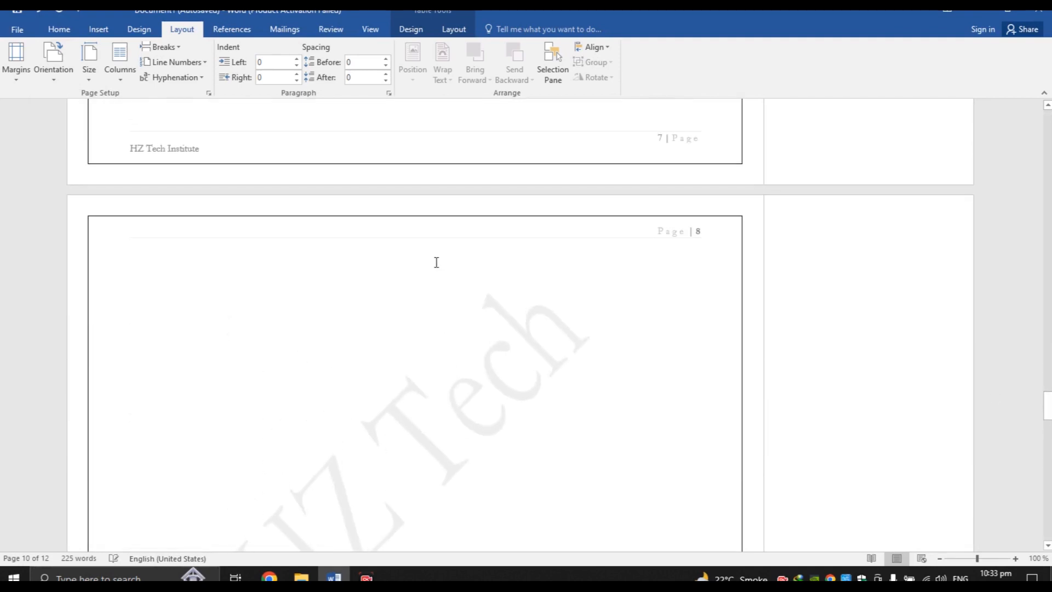
Set the pages back to portrait and bring up the paper size list
left_click(67, 78)
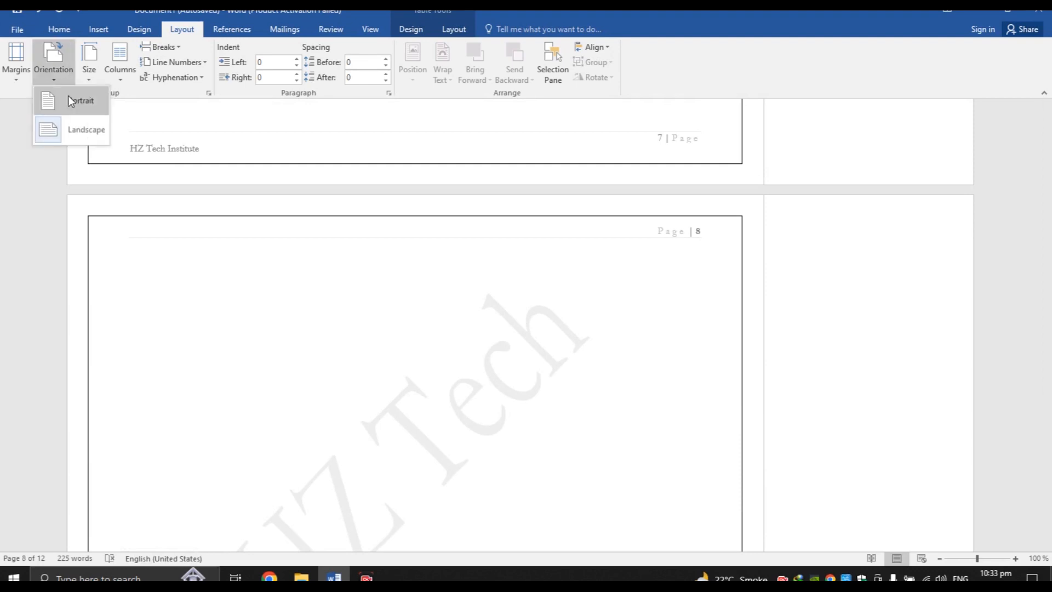
left_click(69, 99)
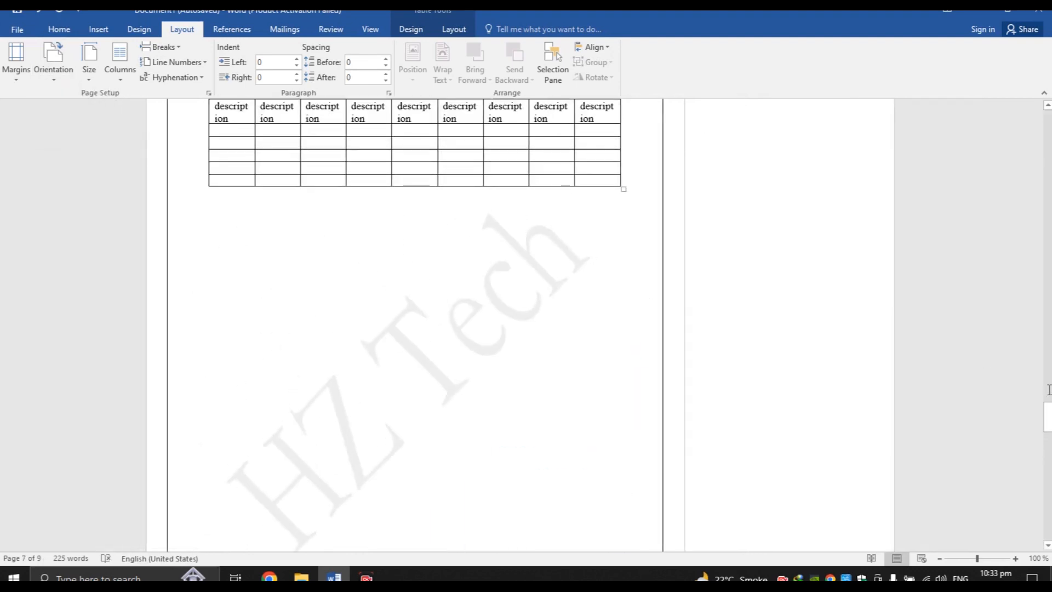
left_click_drag(1048, 418, 1048, 313)
left_click(86, 74)
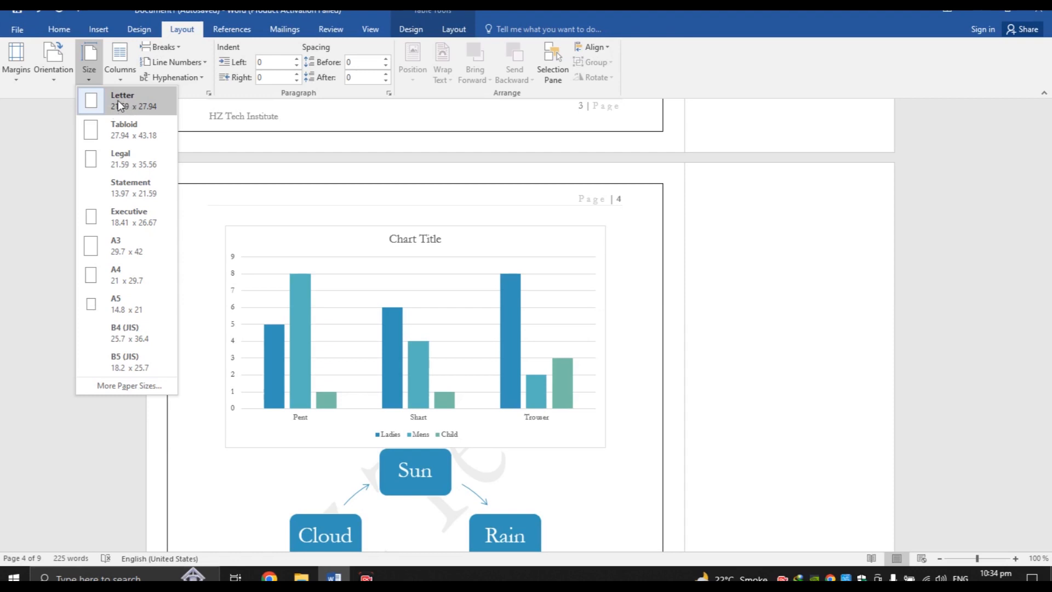
Set the paper size to A4, then change it to Letter
left_click(127, 276)
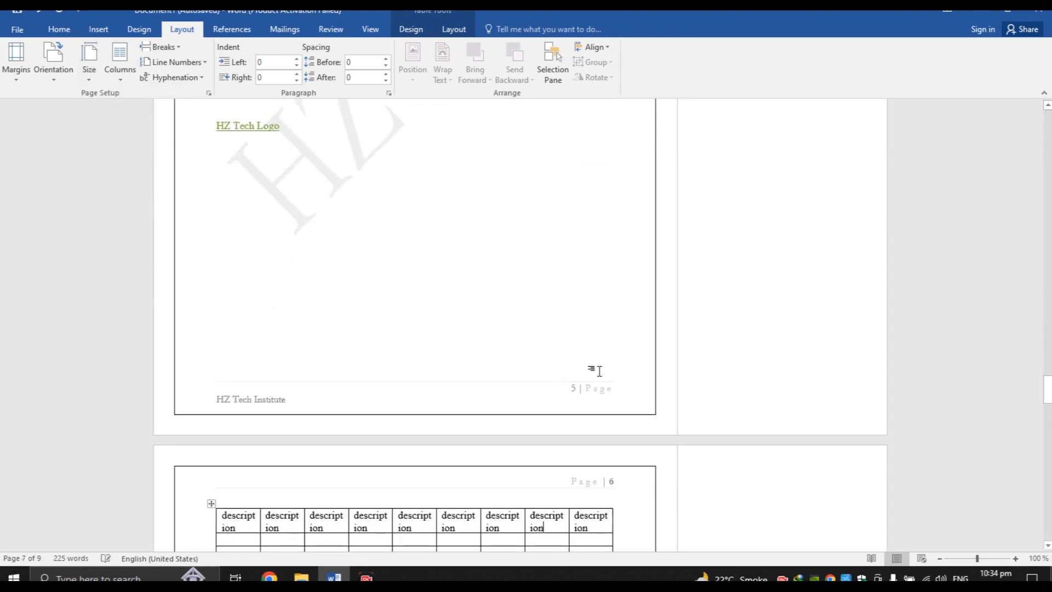
left_click_drag(1048, 389, 1048, 356)
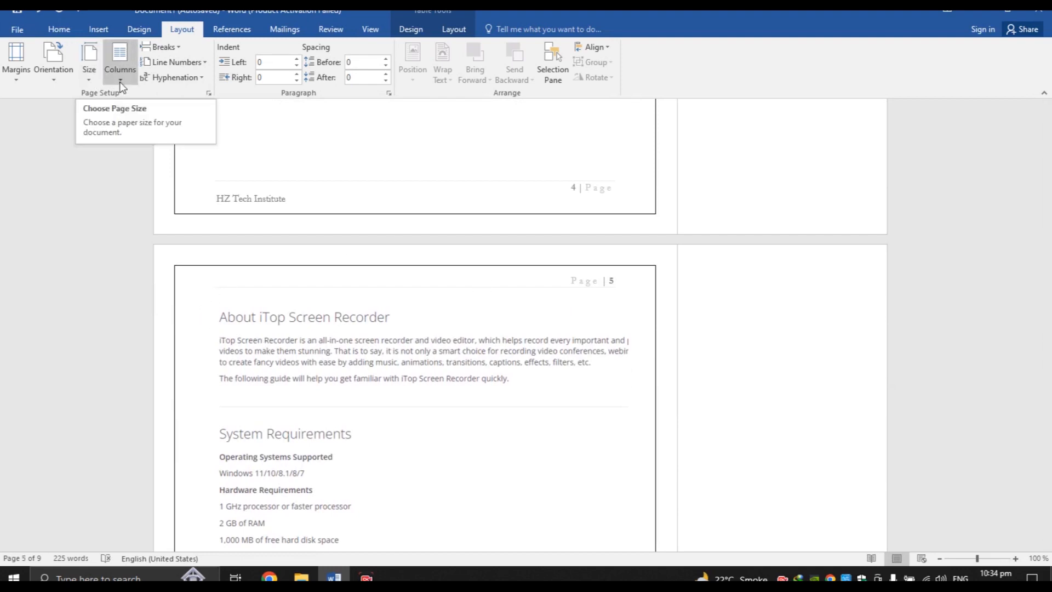
left_click(99, 81)
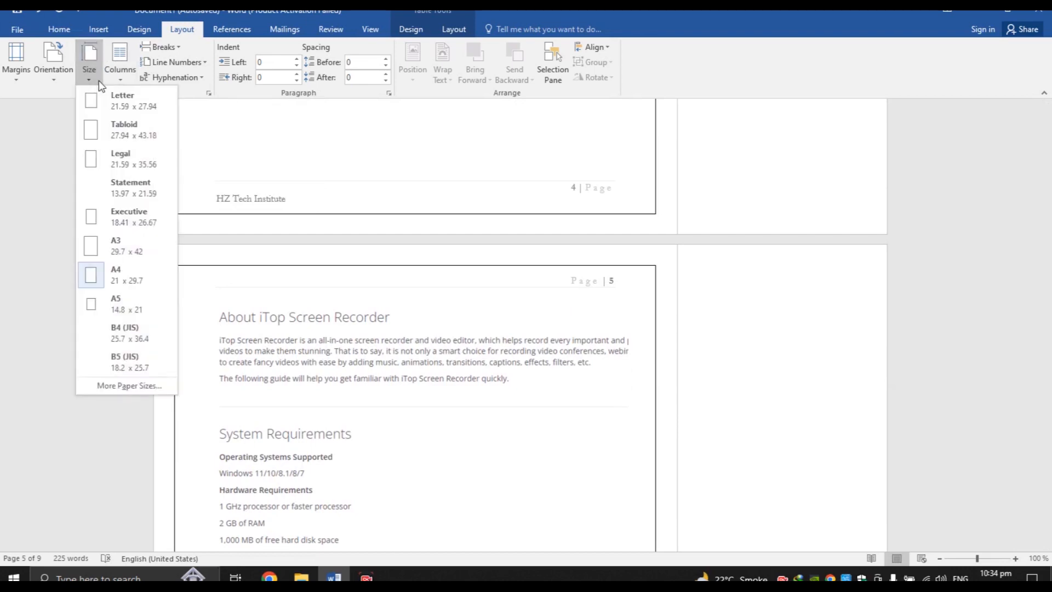
left_click(119, 108)
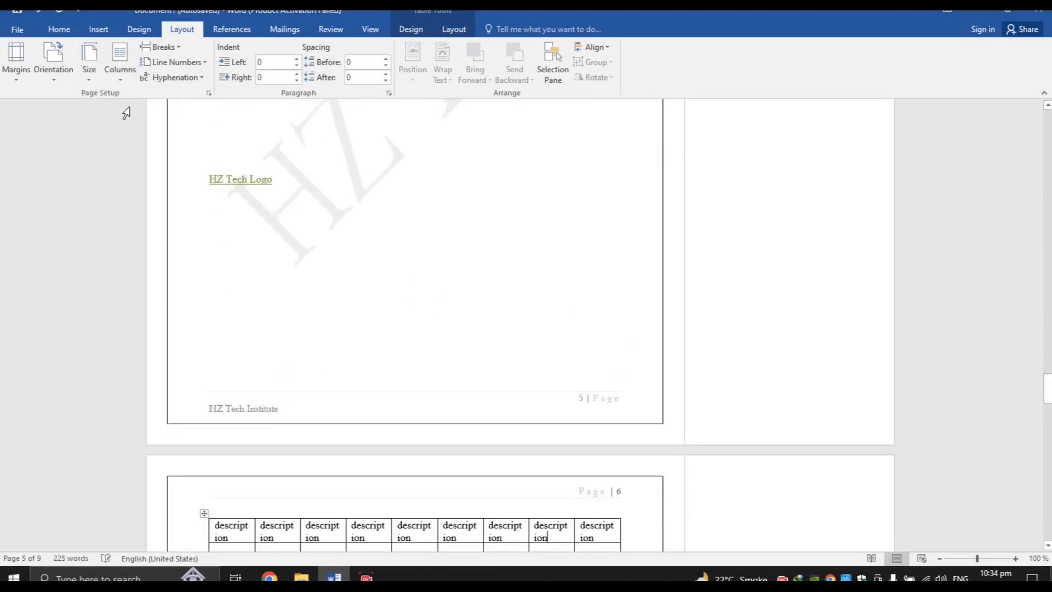
left_click_drag(1047, 390, 1047, 265)
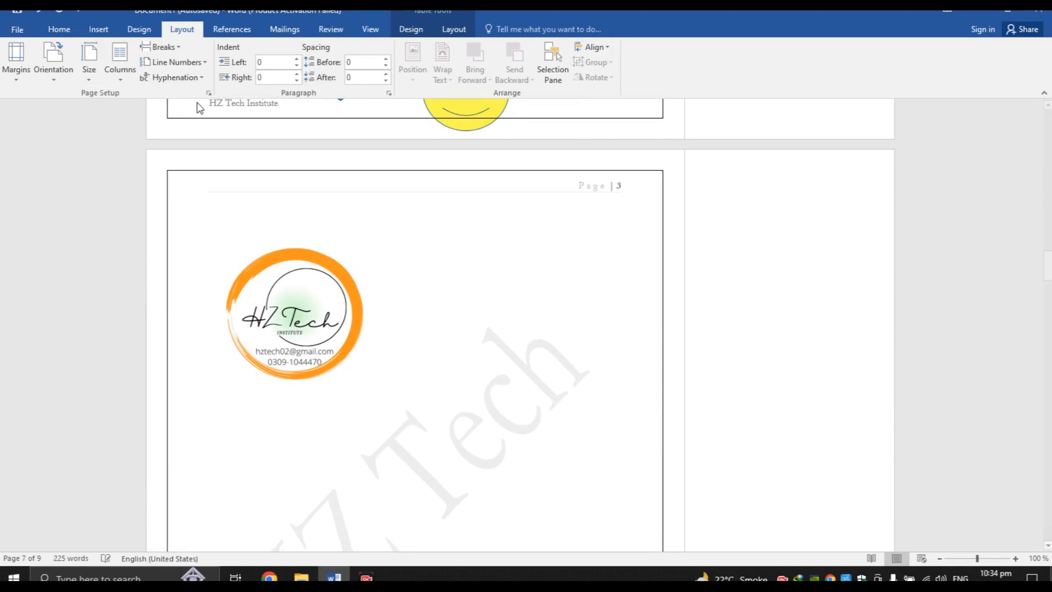
Try Legal paper size, return to Letter, then show the column layout choices
left_click(93, 75)
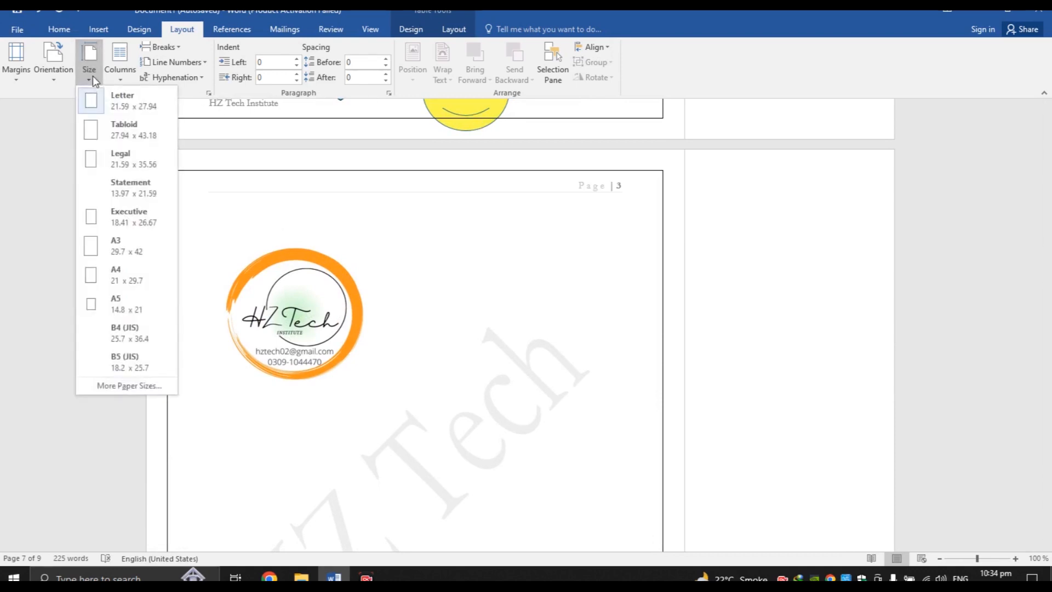
left_click(121, 166)
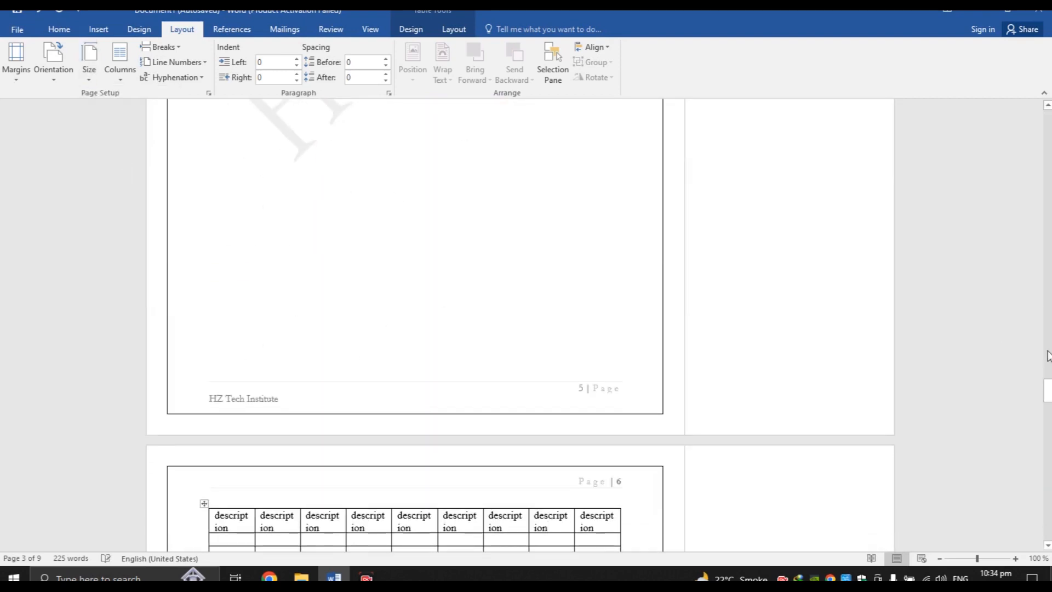
mouse_move(1049, 390)
left_mouse_down()
mouse_move(1049, 356)
mouse_move(1049, 393)
left_mouse_up()
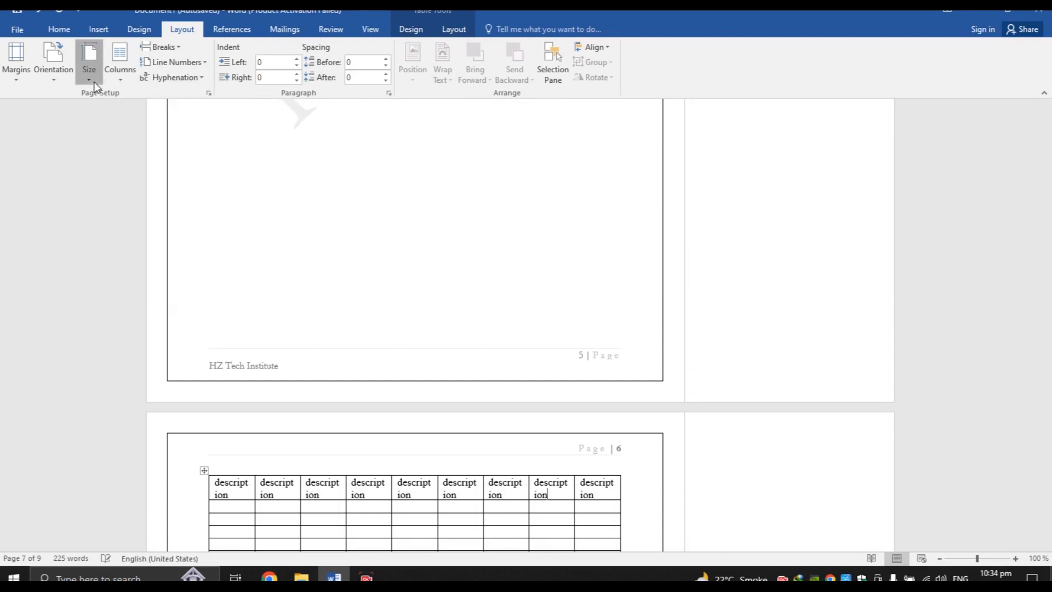
left_click(89, 63)
left_click(107, 101)
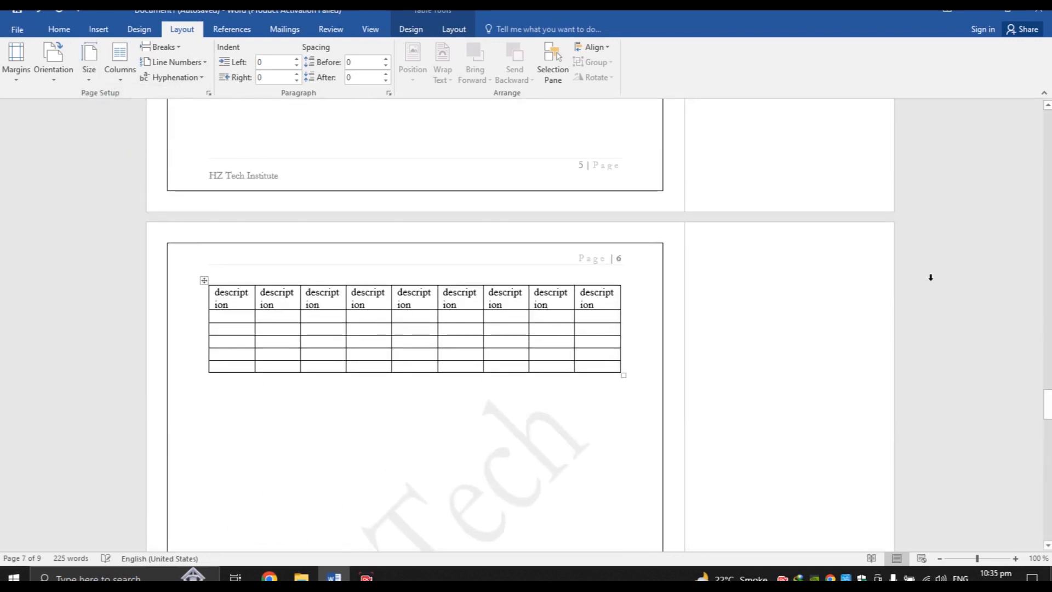
mouse_move(1048, 404)
left_mouse_down()
mouse_move(1048, 346)
mouse_move(1048, 395)
mouse_move(1048, 357)
mouse_move(1048, 395)
mouse_move(1047, 386)
left_mouse_up()
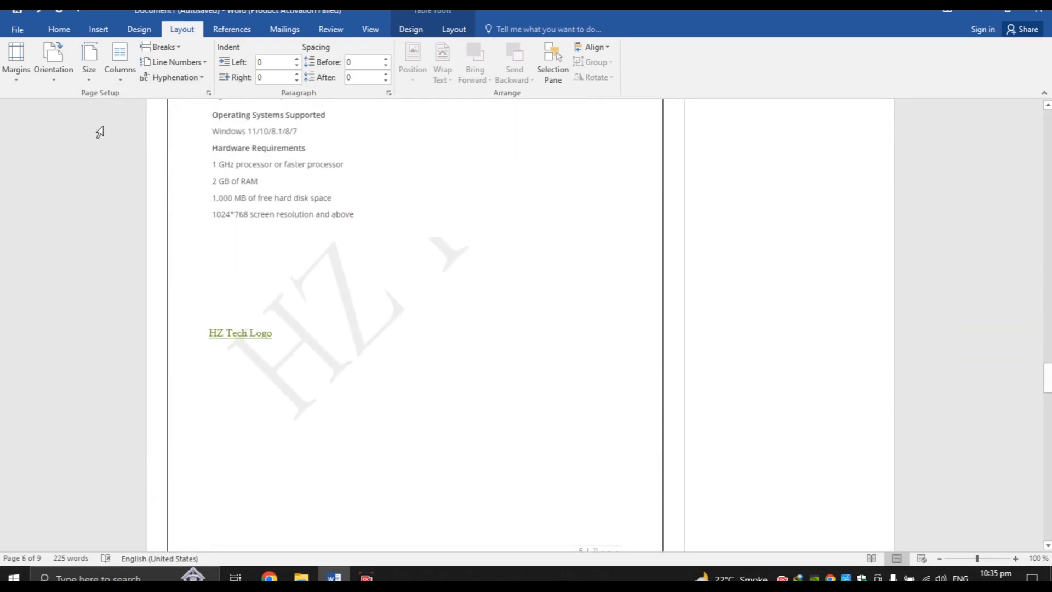
left_click(96, 79)
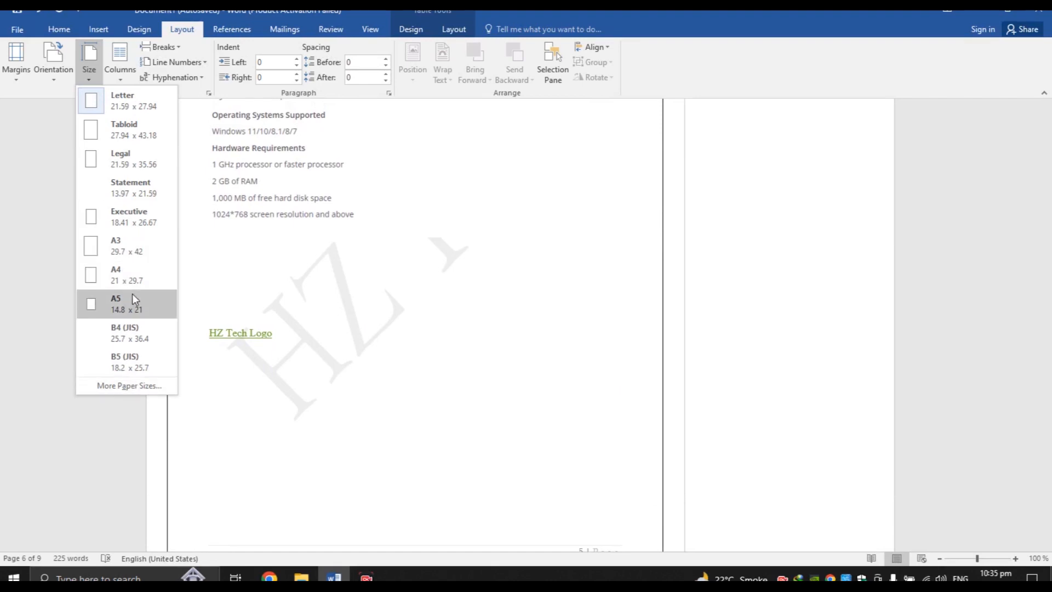
left_click(121, 81)
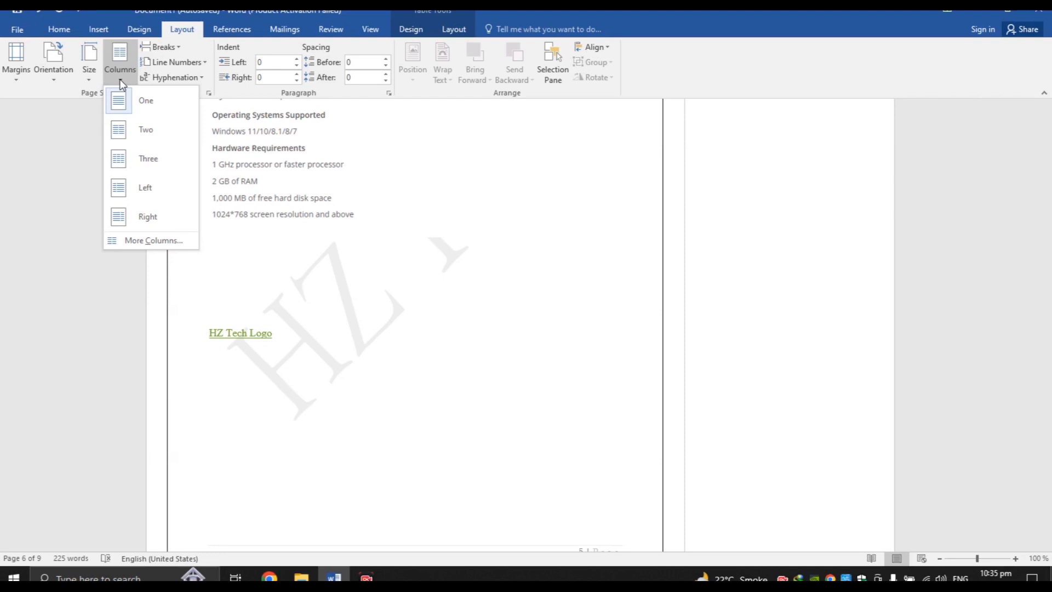
Try the Three, Left, Two and One column layouts in turn
left_click(140, 126)
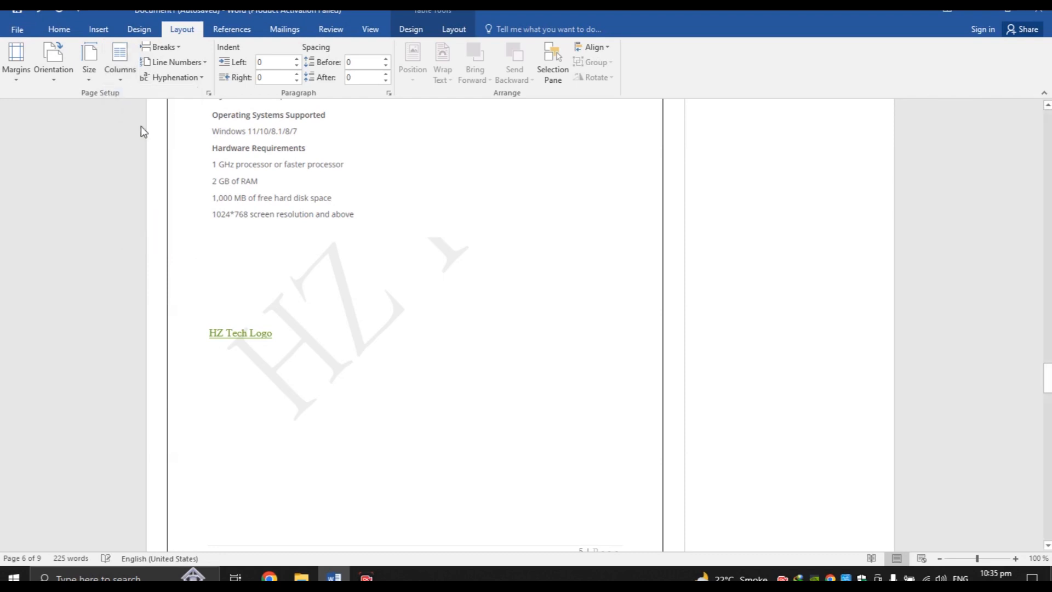
scroll(140, 126, "down", 5)
left_click_drag(1048, 422, 1047, 447)
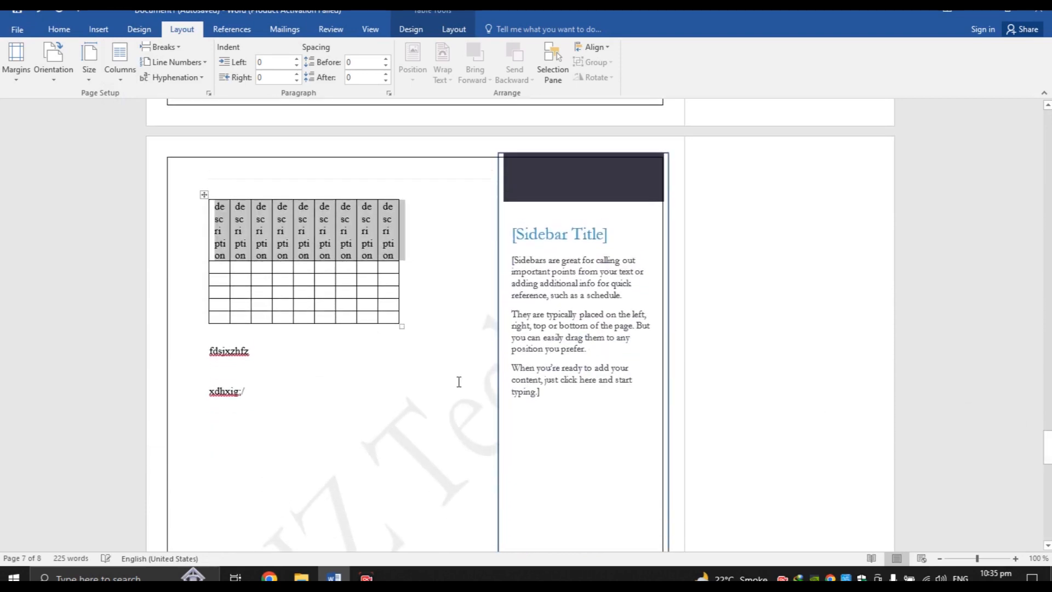
left_click(120, 59)
left_click(141, 156)
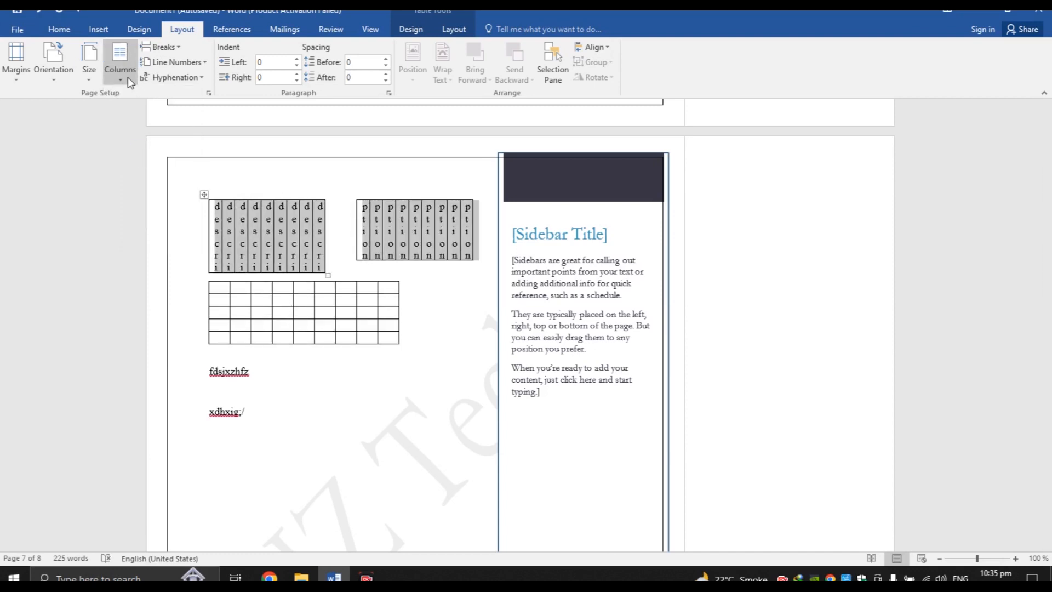
left_click(120, 60)
left_click(142, 189)
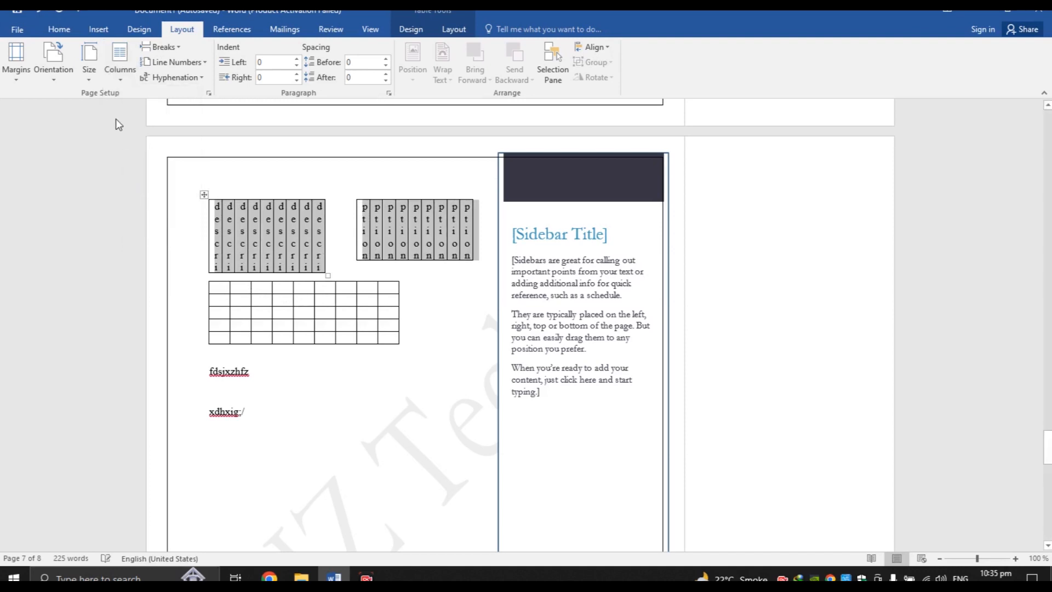
left_click(121, 75)
left_click(134, 131)
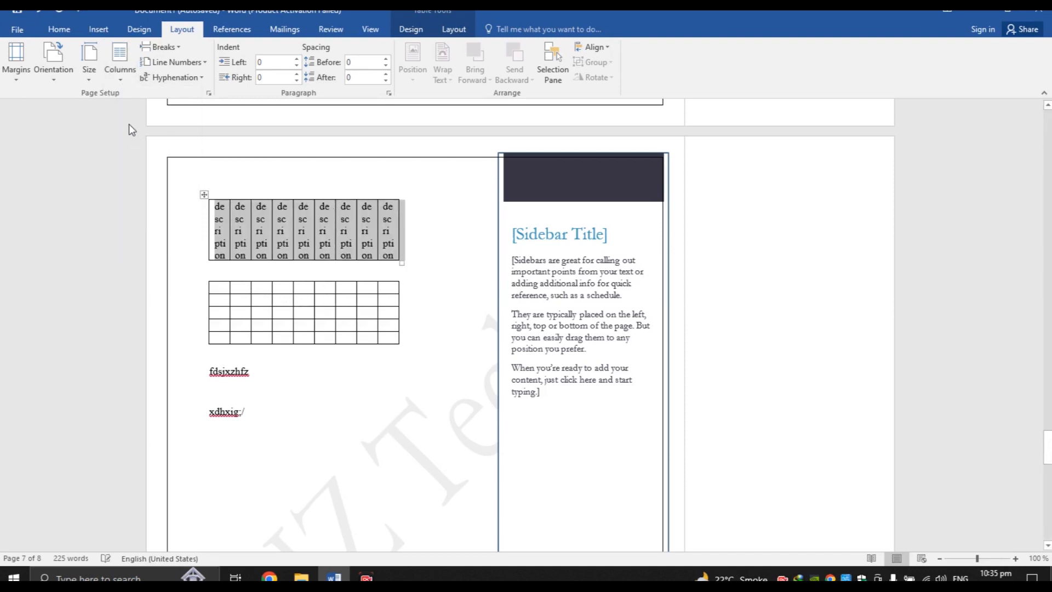
left_click(122, 73)
left_click(128, 108)
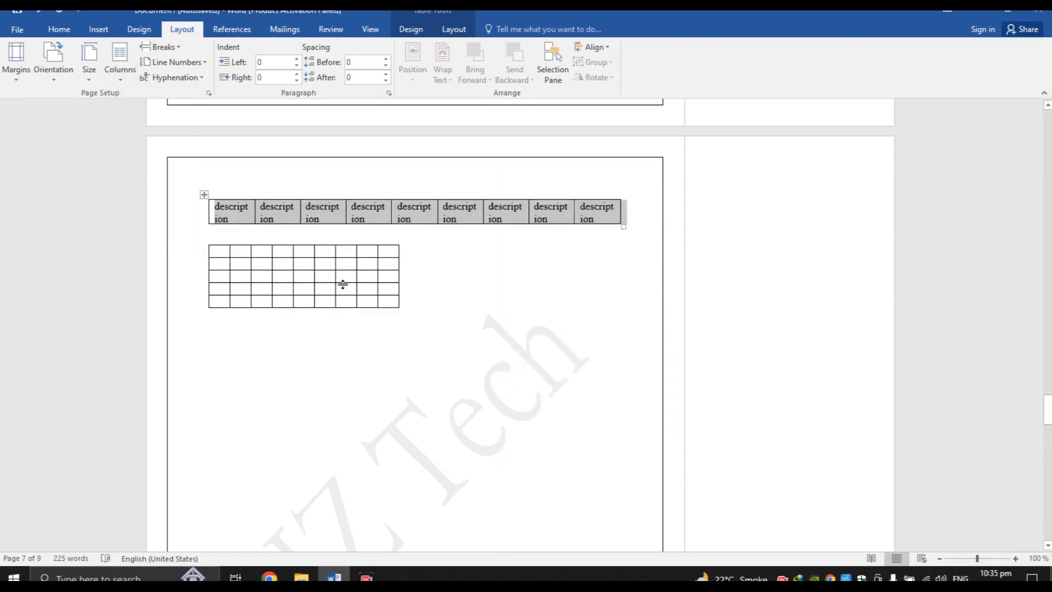
Settle on the Right column layout and leave line numbering off
left_click(120, 64)
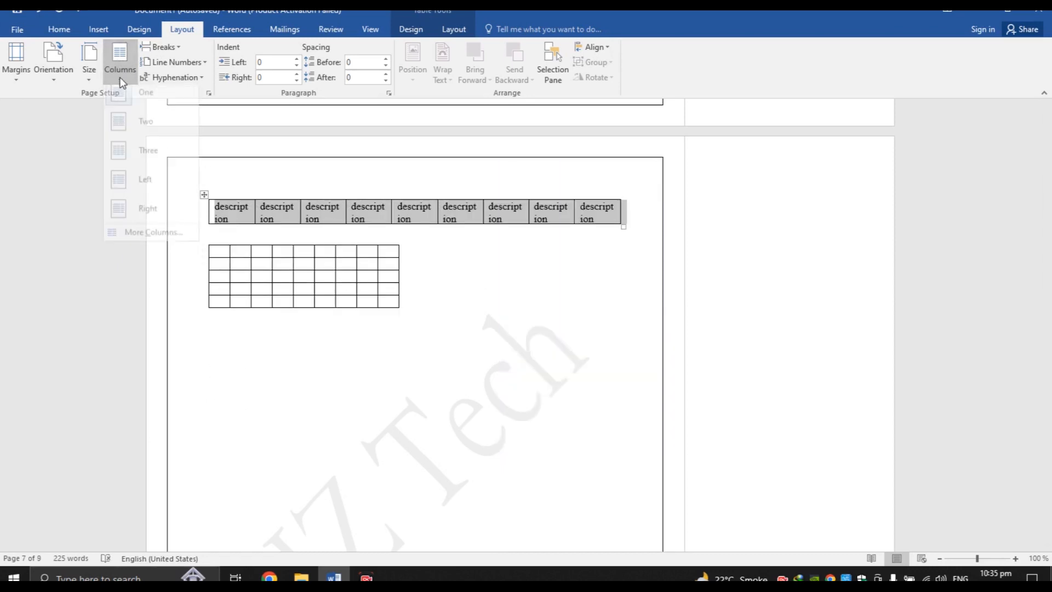
left_click(160, 211)
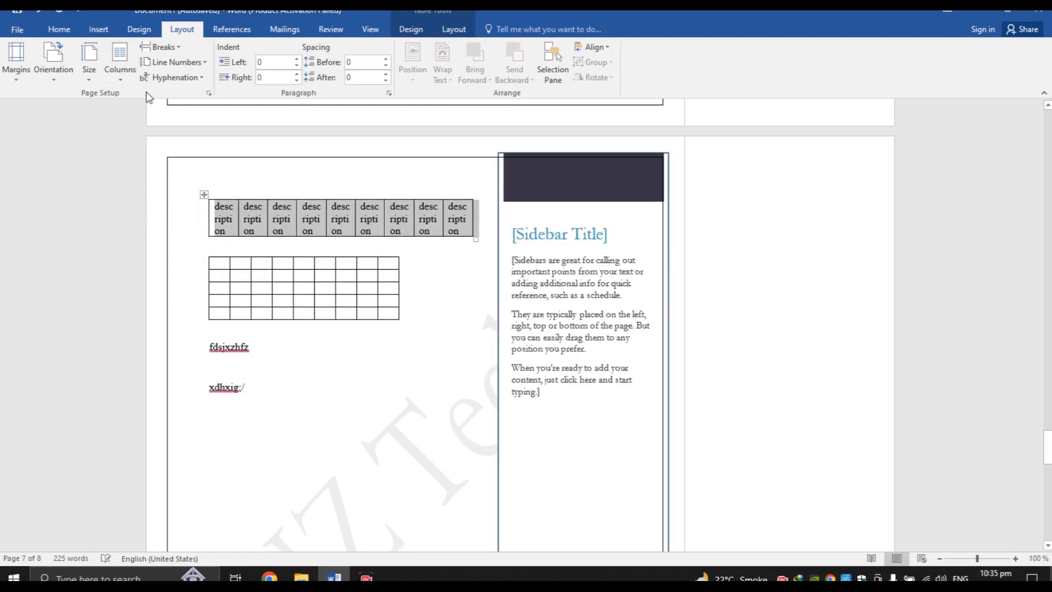
left_click(113, 70)
left_click(113, 70)
left_click(190, 68)
left_click(109, 160)
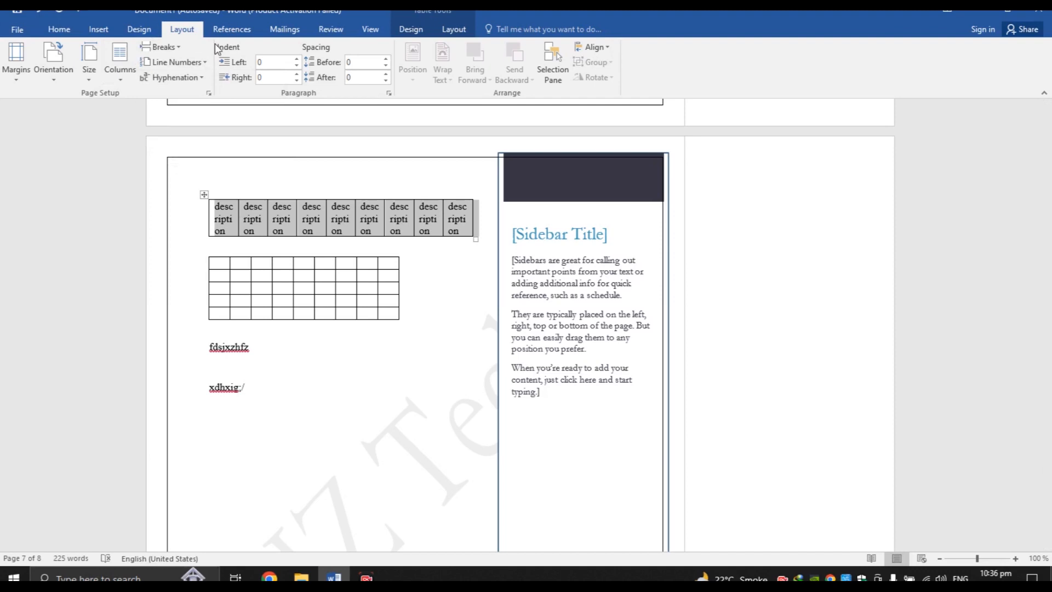
Nudge the header row's left indent and space before up, returning both to 0
left_click(275, 63)
left_click(298, 59)
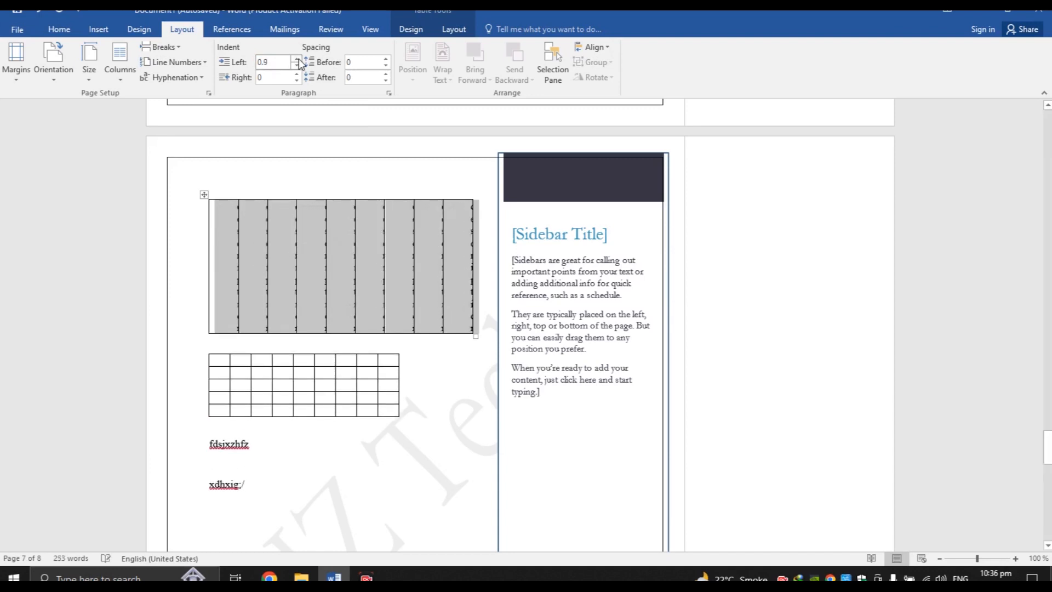
left_click(300, 65)
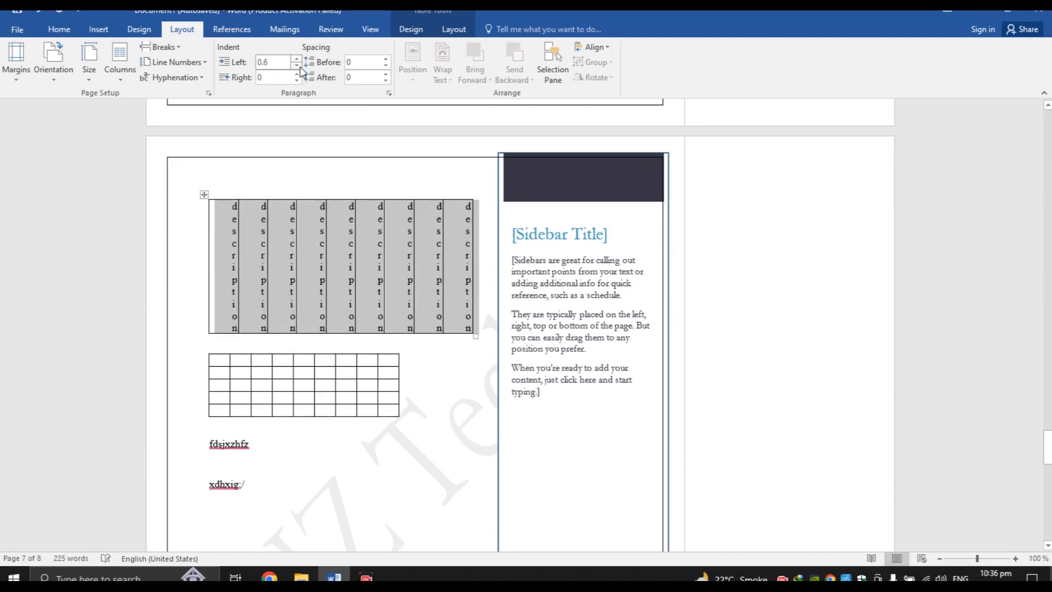
left_click(299, 66)
left_click(299, 66)
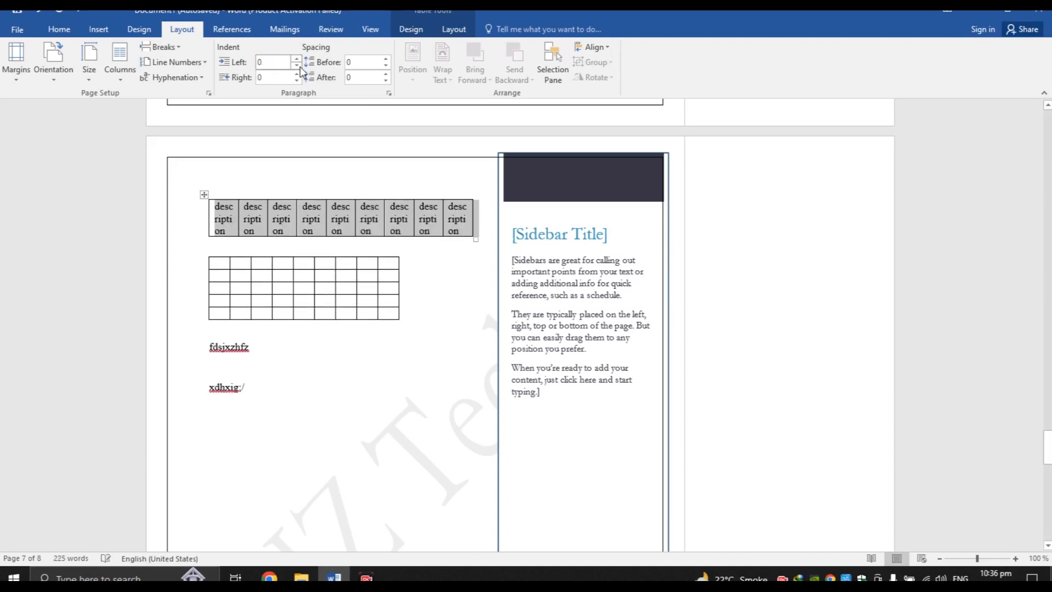
left_click(387, 58)
left_click(387, 58)
left_click(386, 58)
left_click(387, 59)
left_click(386, 58)
left_click(386, 58)
left_click(386, 58)
left_click(386, 65)
left_click(386, 65)
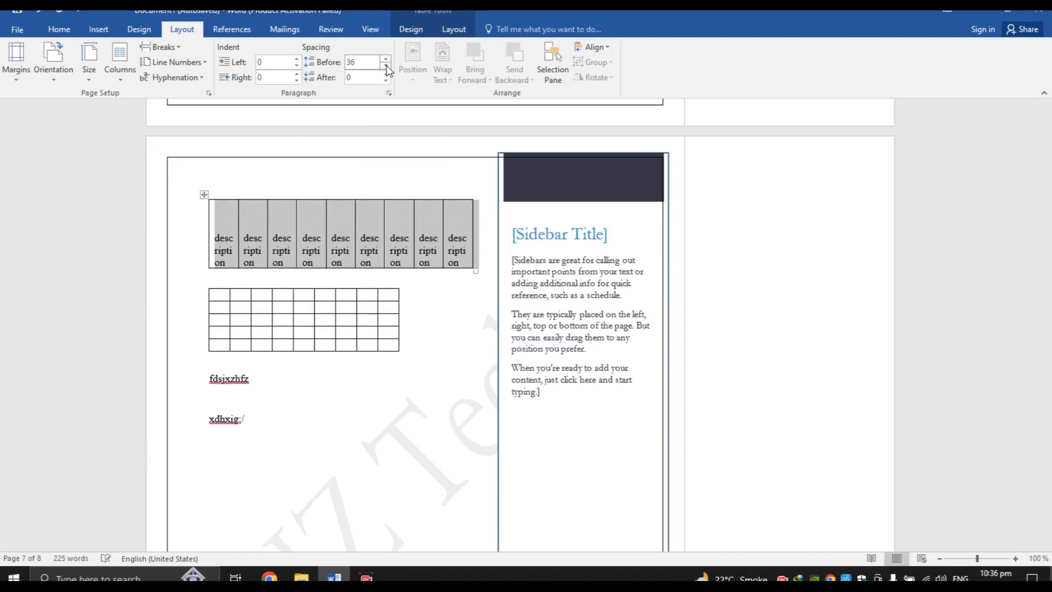
left_click(387, 65)
left_click(387, 65)
left_click(386, 66)
left_click(387, 65)
left_click(386, 65)
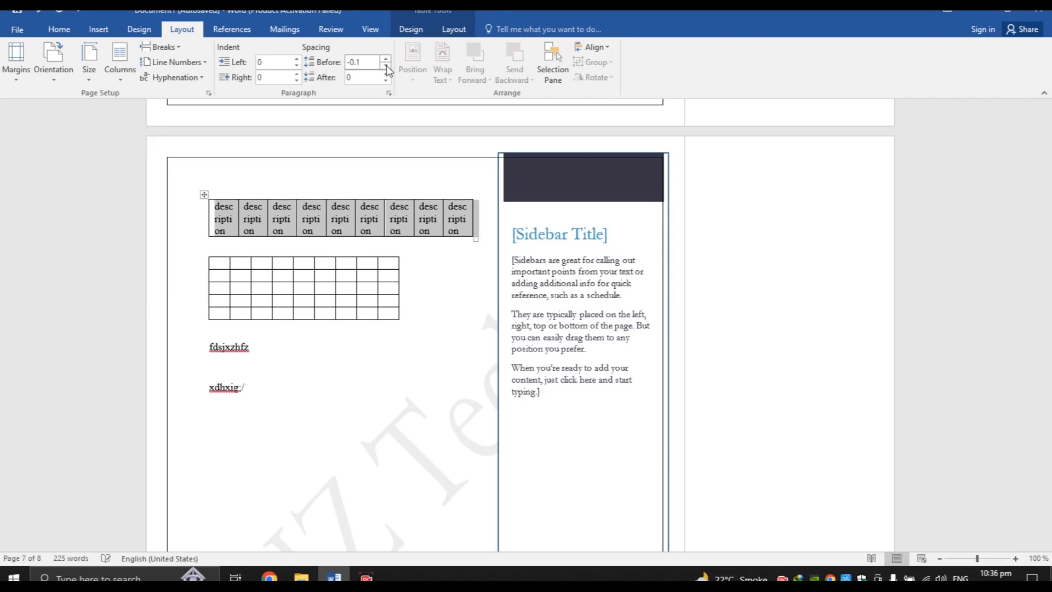
Glance at the Home line spacing options, then return to the Layout tools
left_click(54, 35)
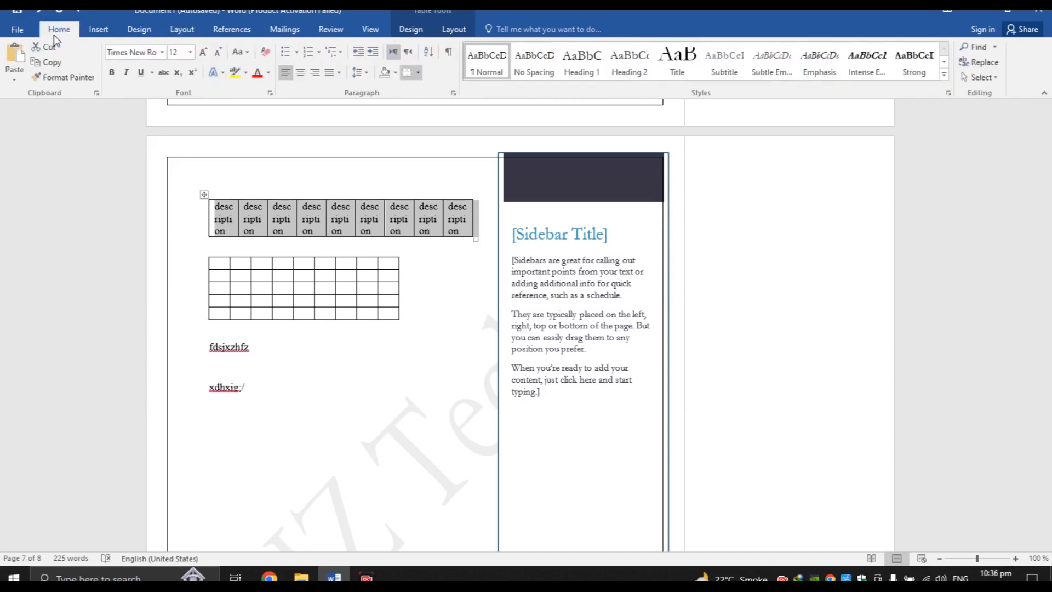
left_click(365, 73)
left_click(367, 77)
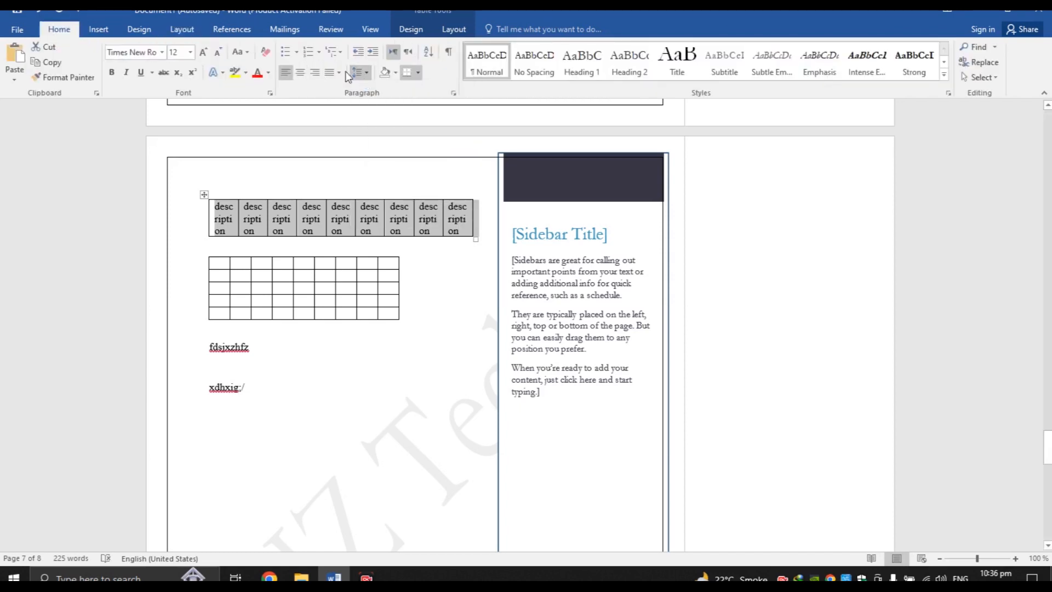
left_click(230, 33)
left_click(195, 33)
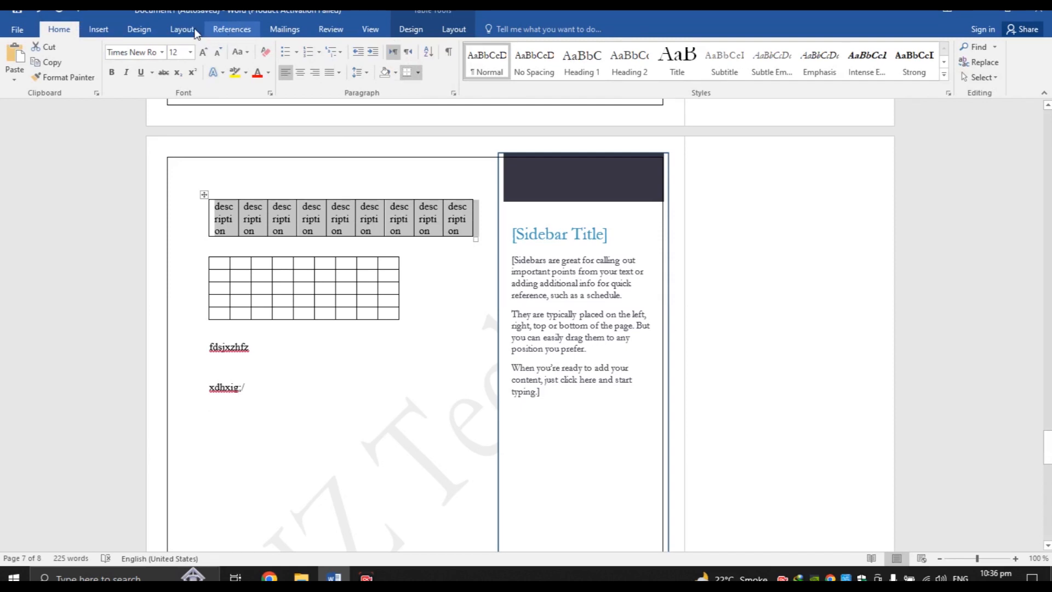
Raise the header row's space after, then set it back to 0
left_click(387, 74)
left_click(387, 73)
left_click(387, 74)
left_click(386, 73)
left_click(387, 73)
left_click(387, 74)
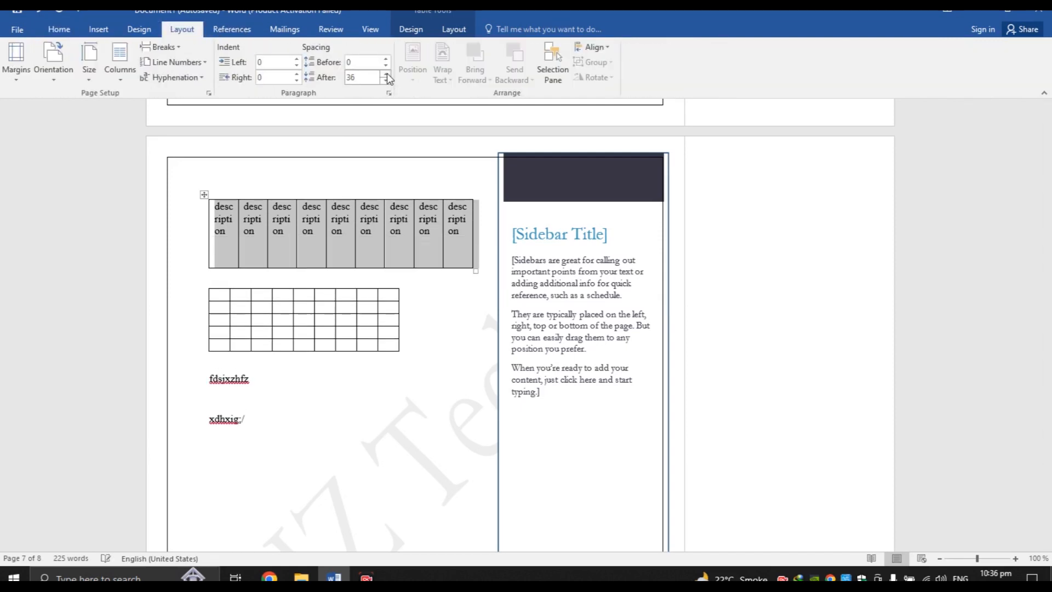
left_click(387, 80)
left_click(386, 80)
left_click(387, 80)
left_click(387, 80)
left_click(387, 80)
left_click(387, 80)
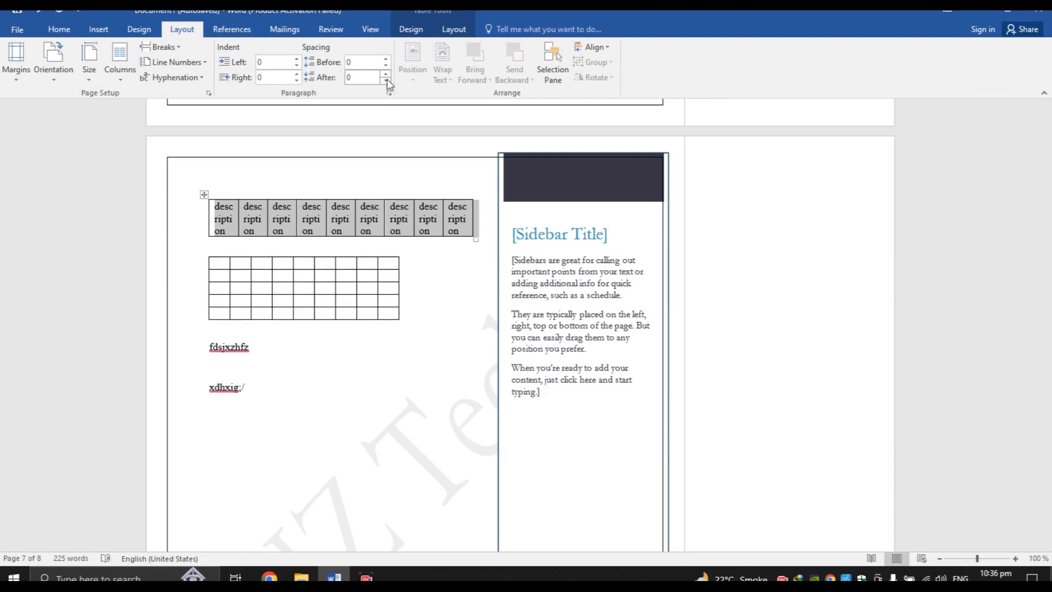
Open and close the Selection Pane and the Align options without changes
left_click(377, 216)
left_click(546, 76)
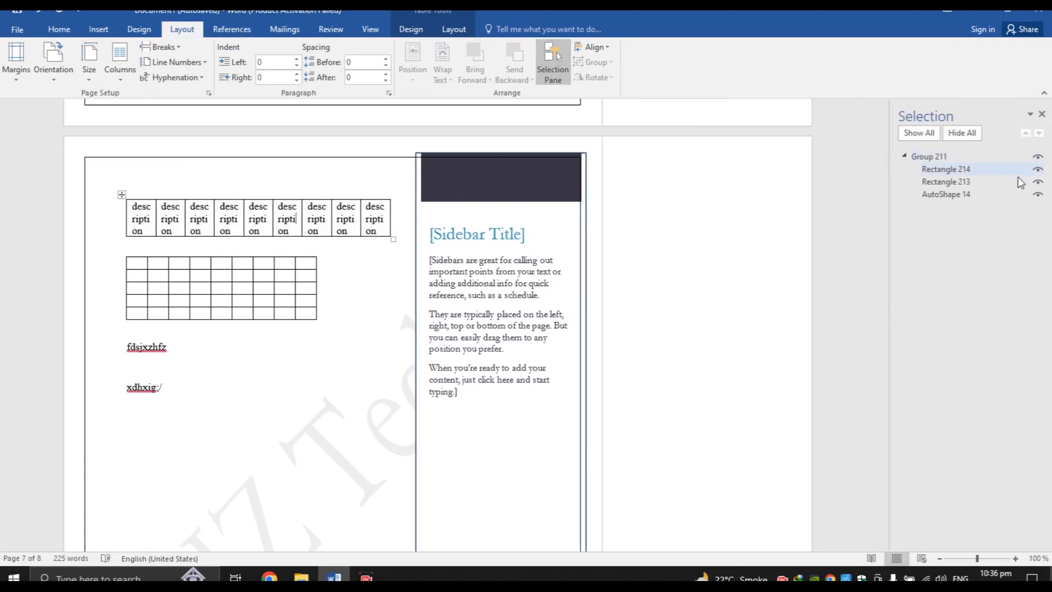
left_click(1042, 114)
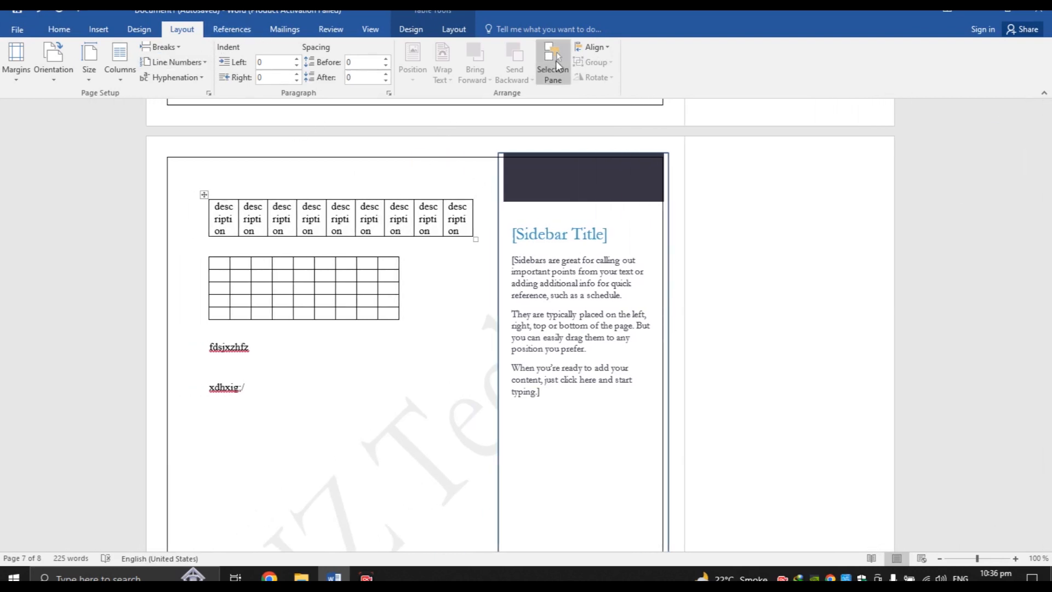
left_click(596, 47)
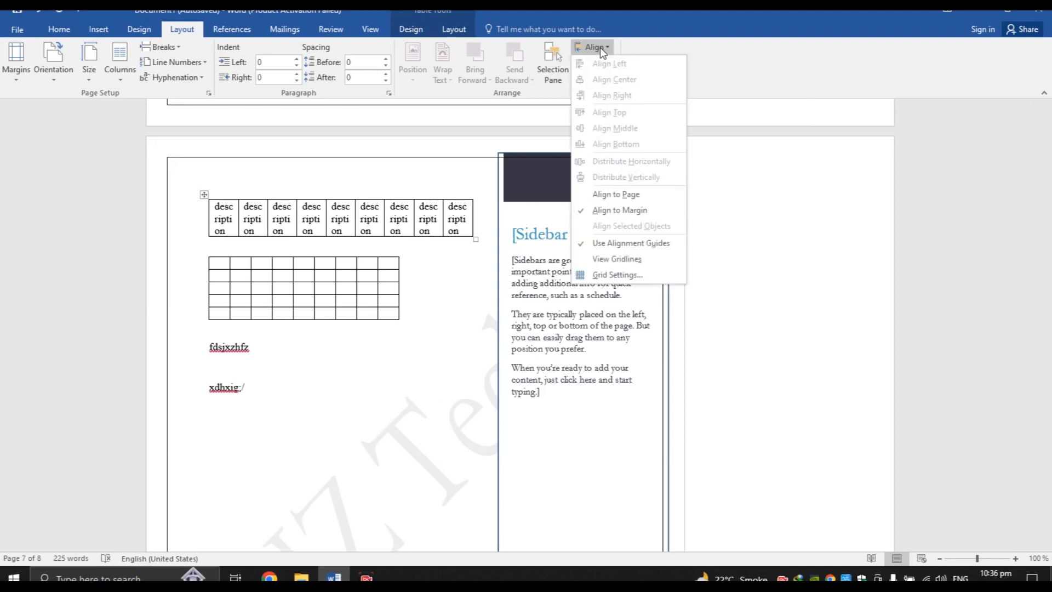
left_click(600, 47)
Delete the 2023-02-18 date line on the last page
left_click(230, 31)
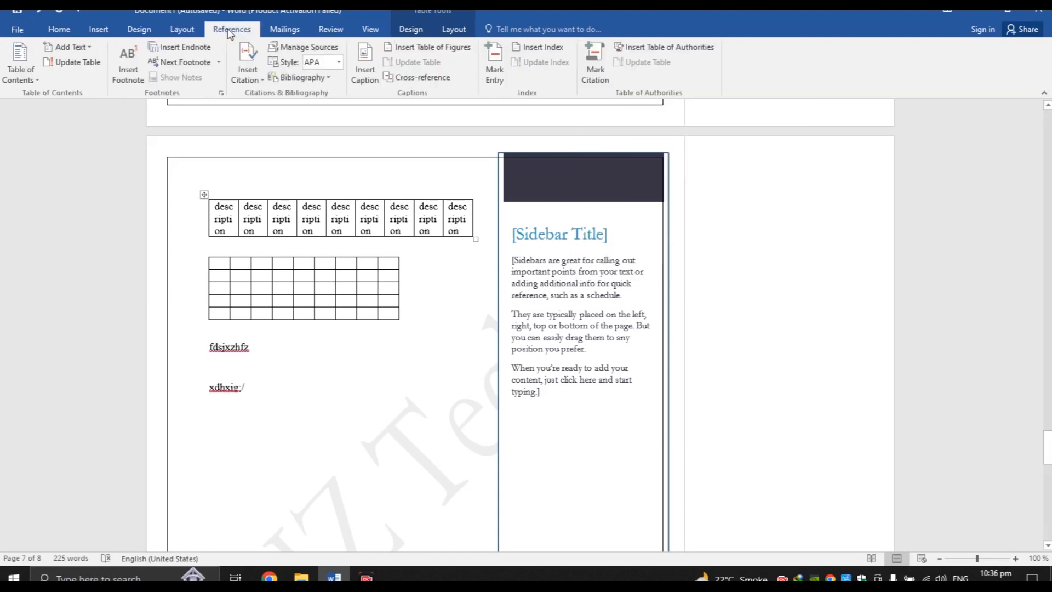
left_click(35, 80)
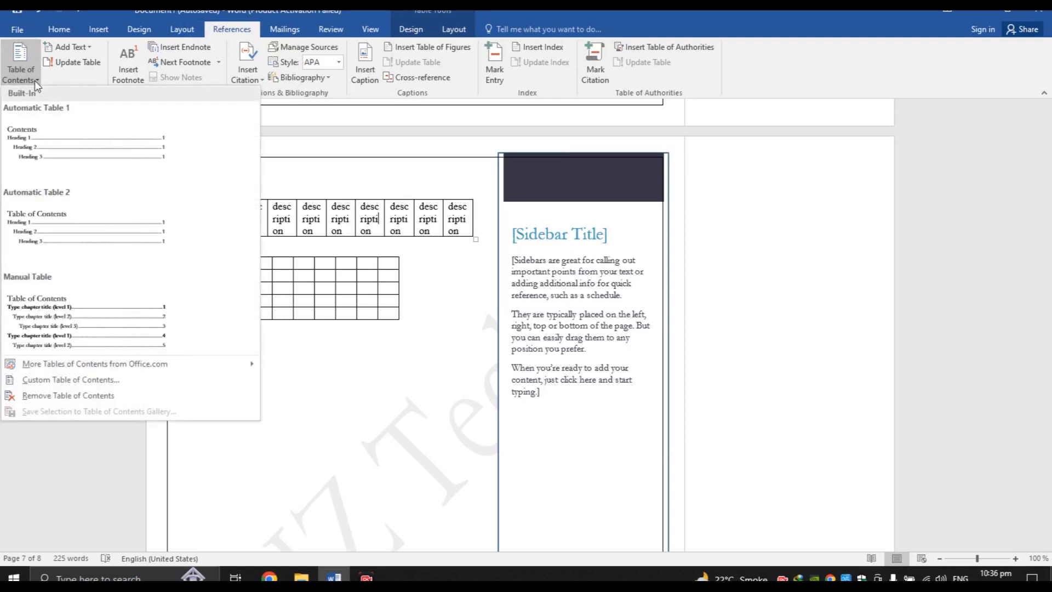
left_click(329, 367)
left_click_drag(1047, 447, 1048, 501)
left_click(201, 198)
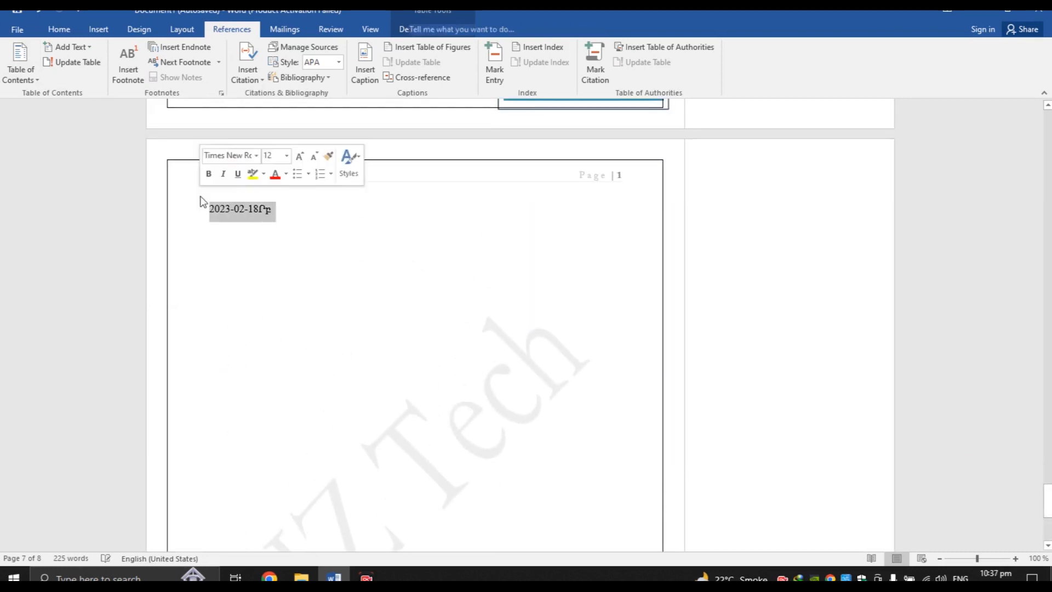
key("Delete")
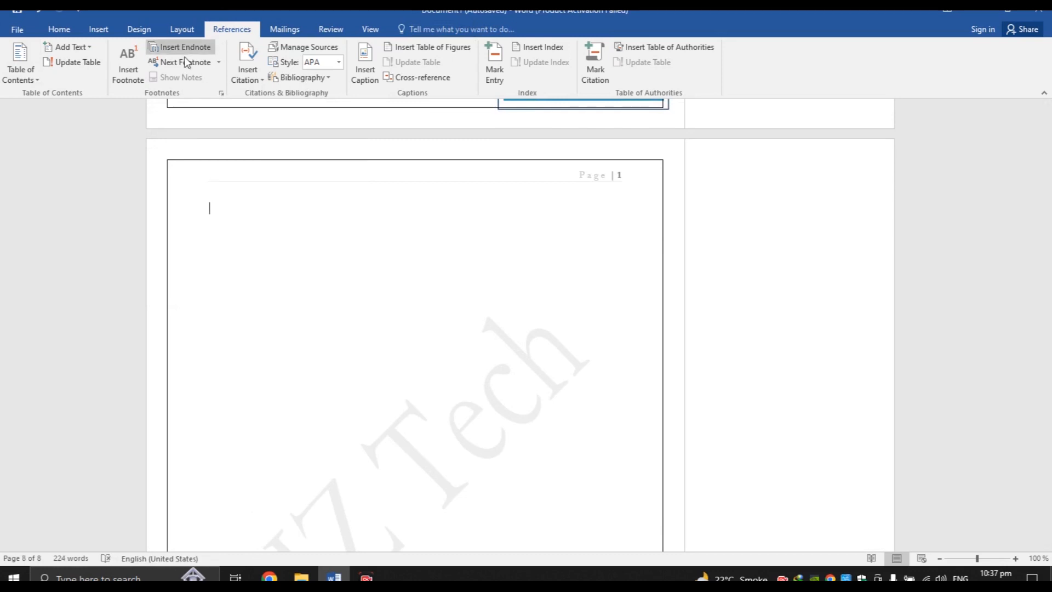
Insert a Manual Table of contents in its place
left_click(17, 76)
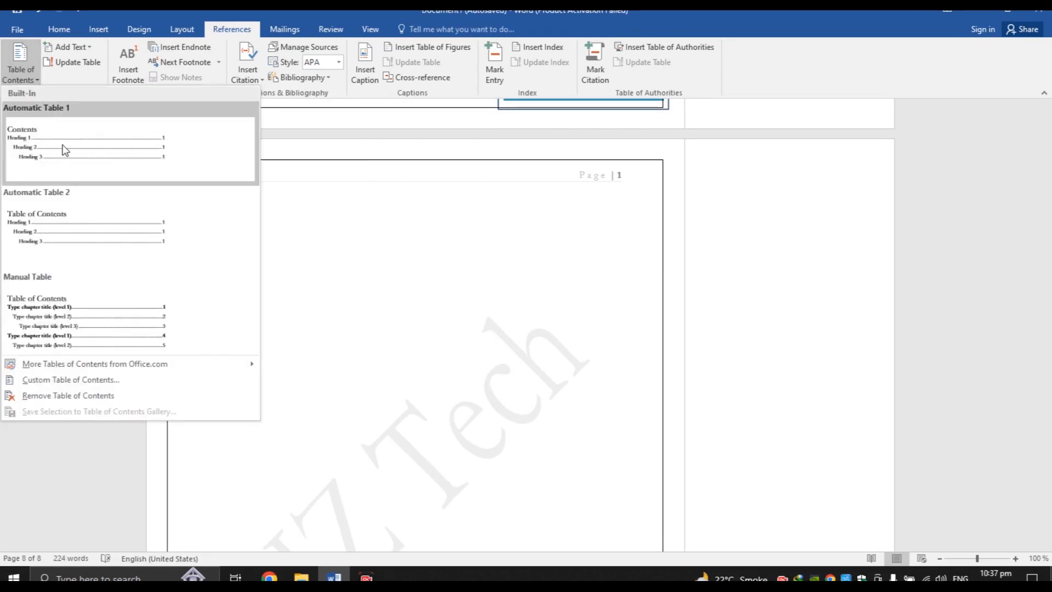
left_click(88, 305)
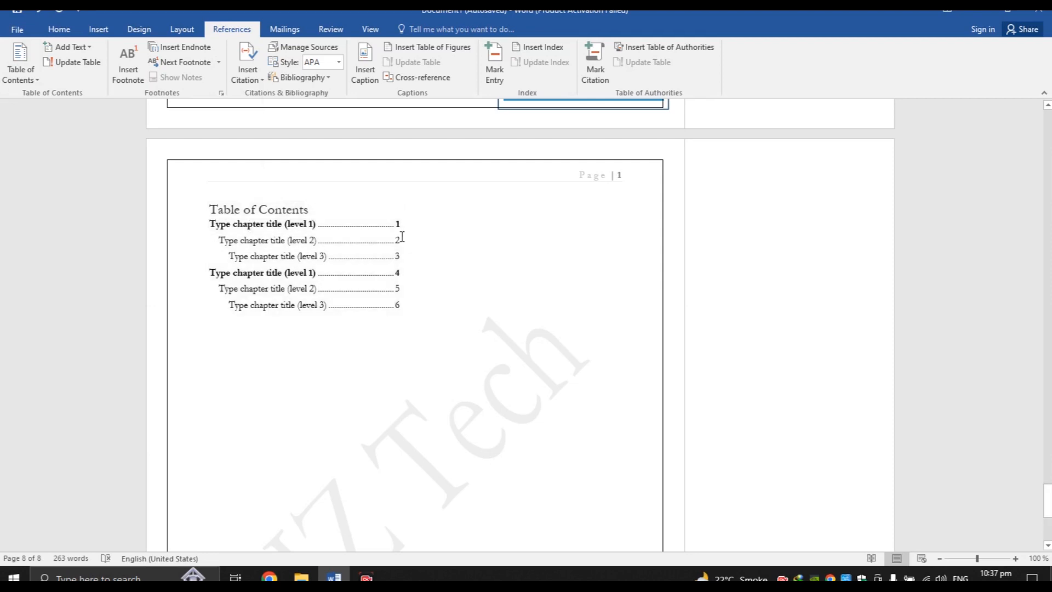
left_click(399, 244)
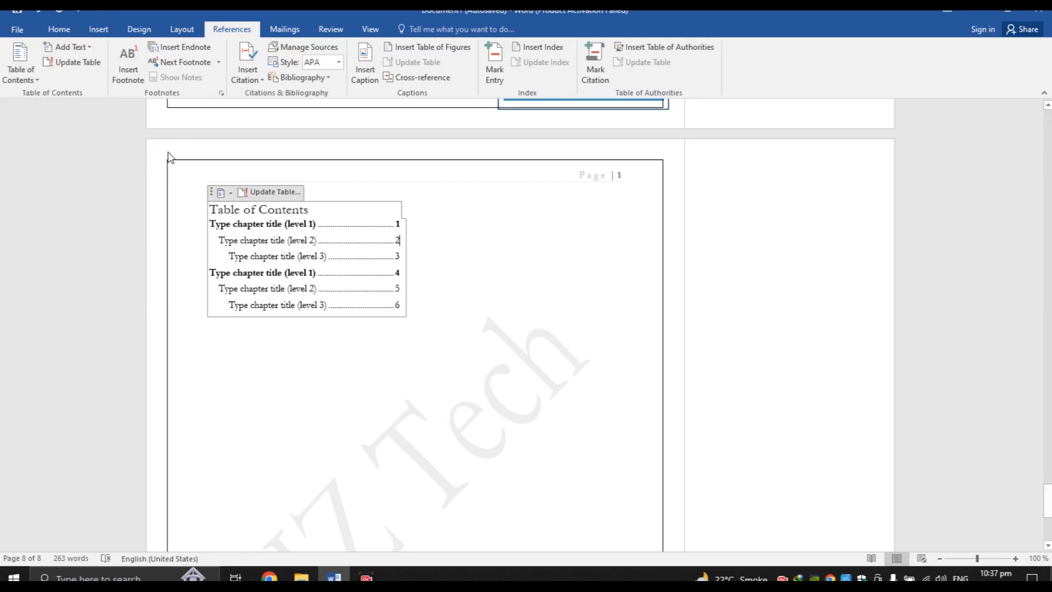
left_click(307, 349)
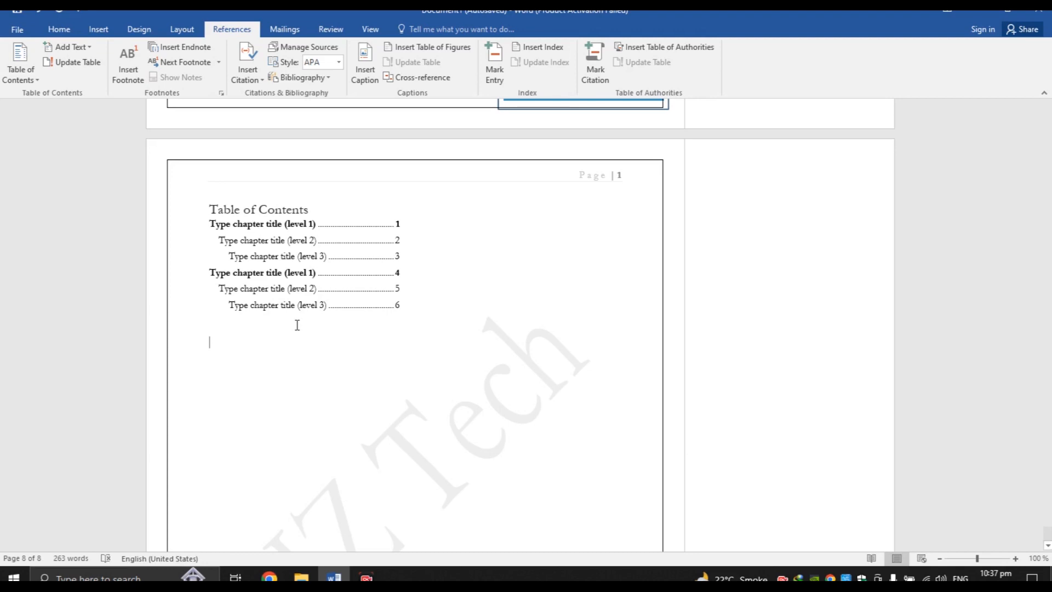
left_click_drag(218, 240, 317, 241)
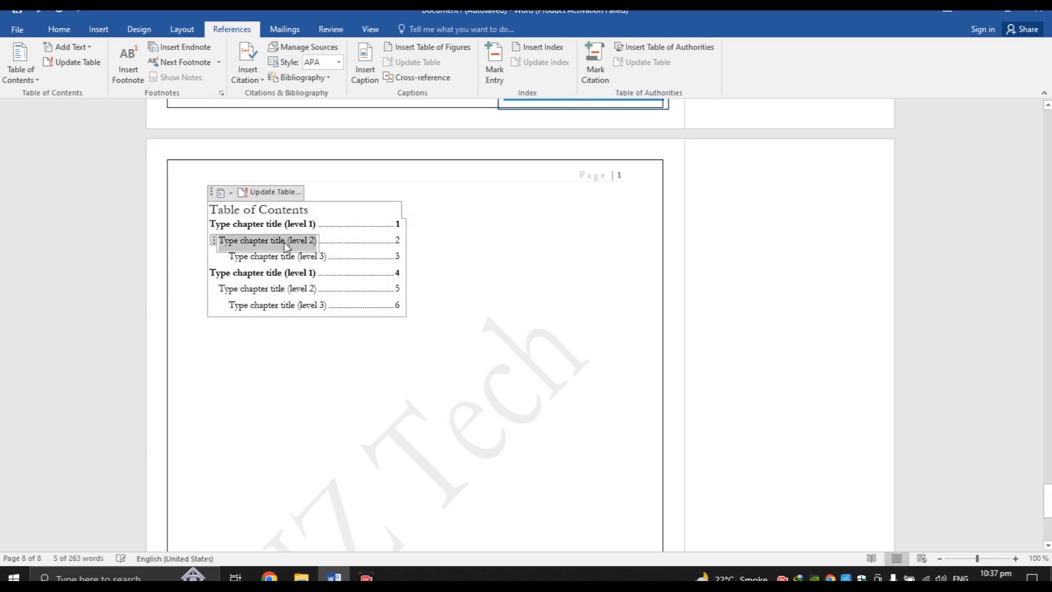
left_click_drag(229, 256, 326, 256)
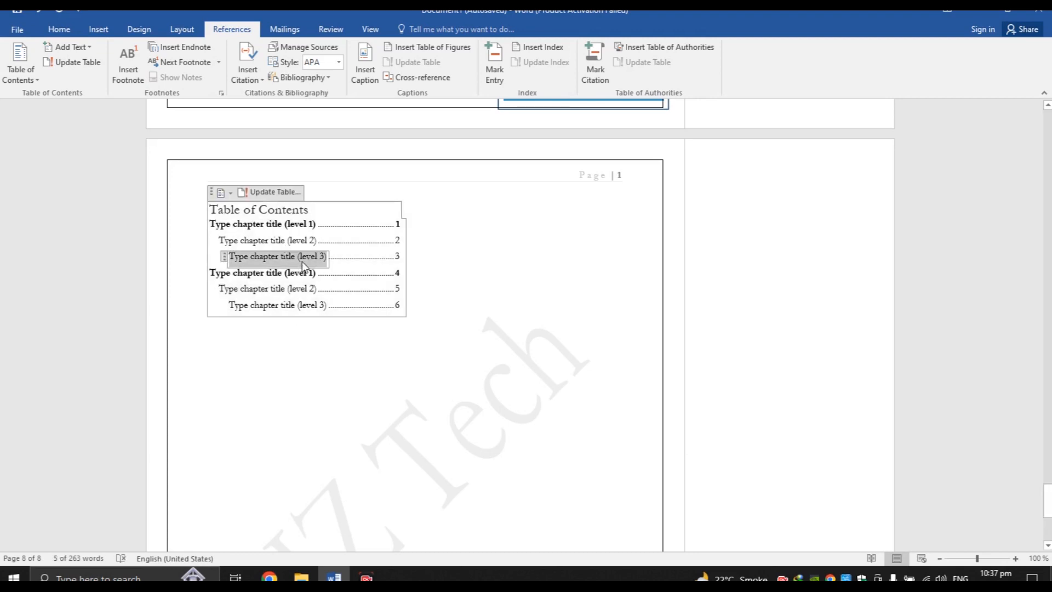
left_click(288, 276)
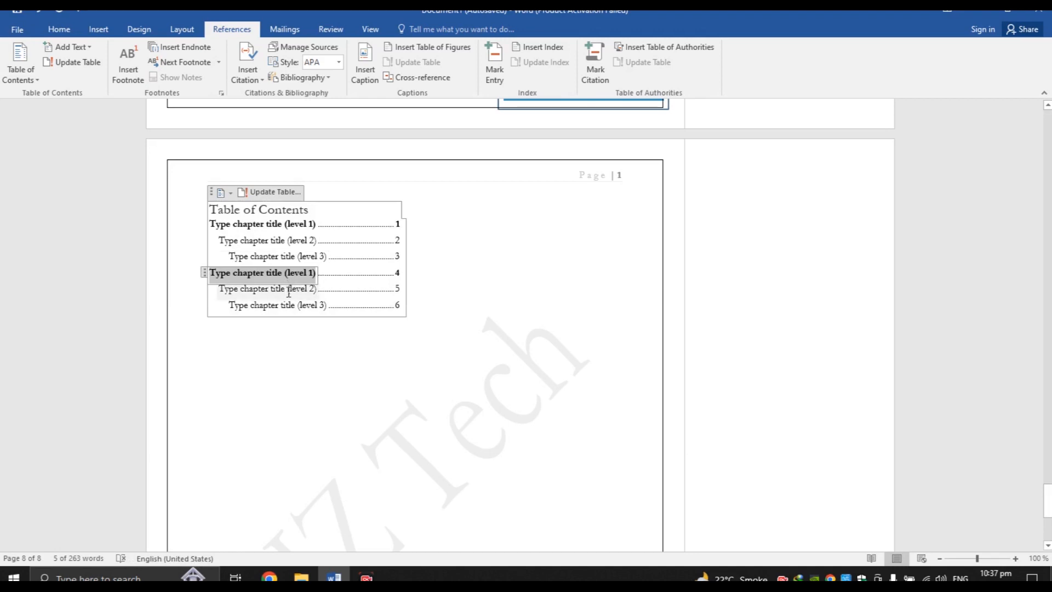
left_click(288, 290)
left_click(290, 305)
left_click(224, 362)
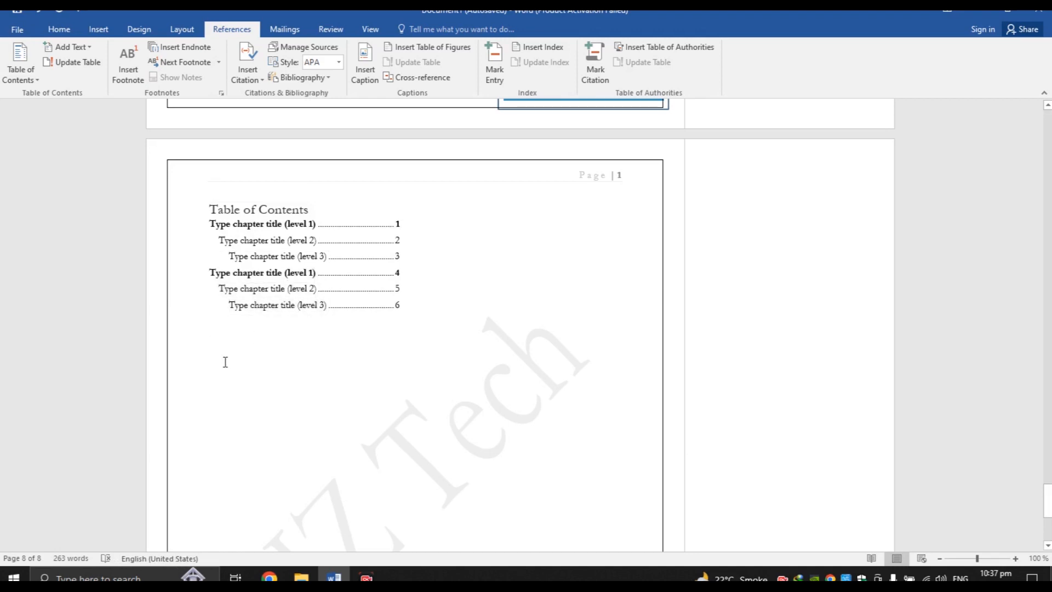
Type a 'Table of content' heading, 'Chapter 1' dotted to 1, and 'Question answer' with dot leaders
type("Table of")
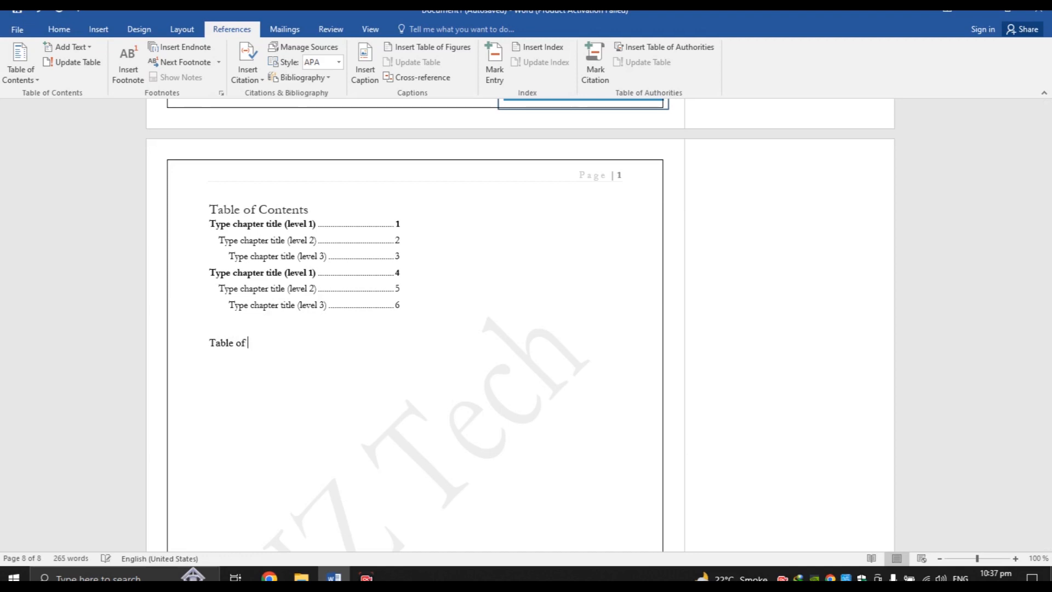
type(" con")
type("Ty")
type("Chapter")
type(" 1 ----------")
key("BackSpace")
key("BackSpace")
key("BackSpace")
key("BackSpace")
key("BackSpace")
key("BackSpace")
key("BackSpace")
key("BackSpace")
key("BackSpace")
key("BackSpace")
type("___________")
key("BackSpace")
key("BackSpace")
key("BackSpace")
key("BackSpace")
key("BackSpace")
key("BackSpace")
key("BackSpace")
key("BackSpace")
key("BackSpace")
key("BackSpace")
key("BackSpace")
type(".............................1")
key("Return")
type("Que")
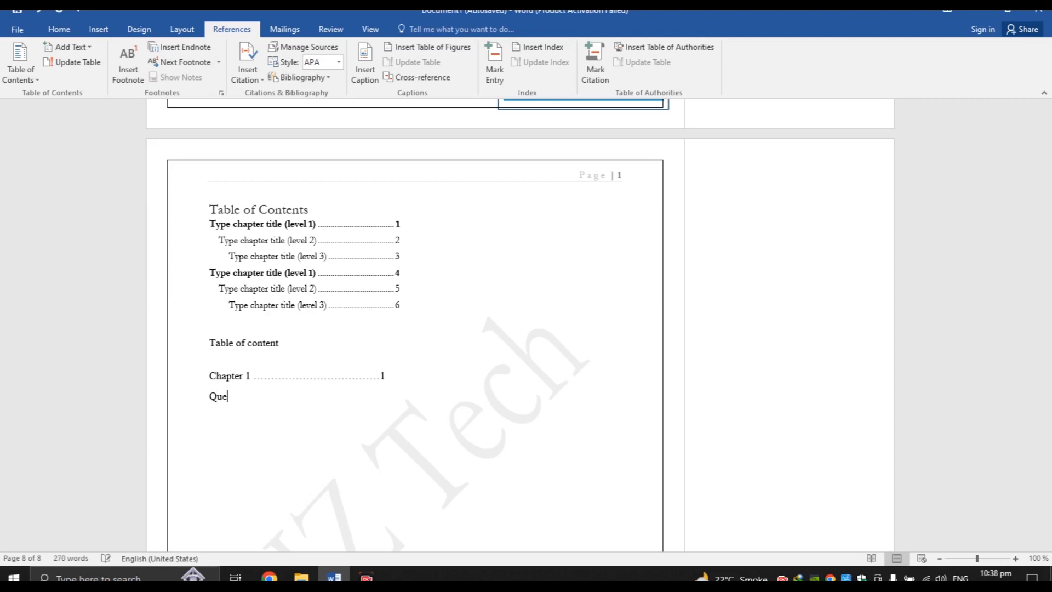
type("stion answer ............................2")
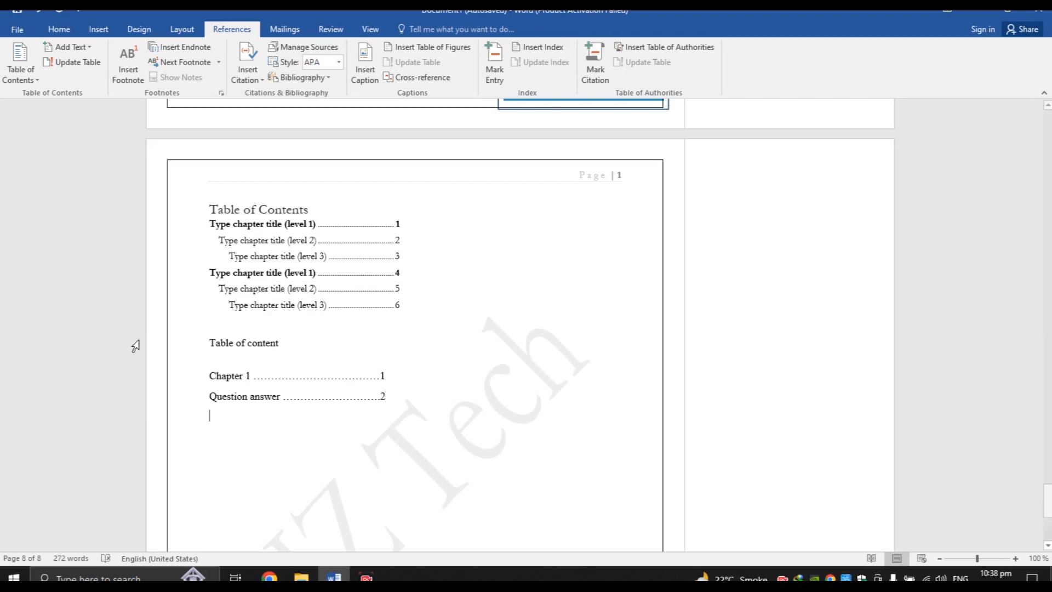
left_click_drag(232, 372, 258, 402)
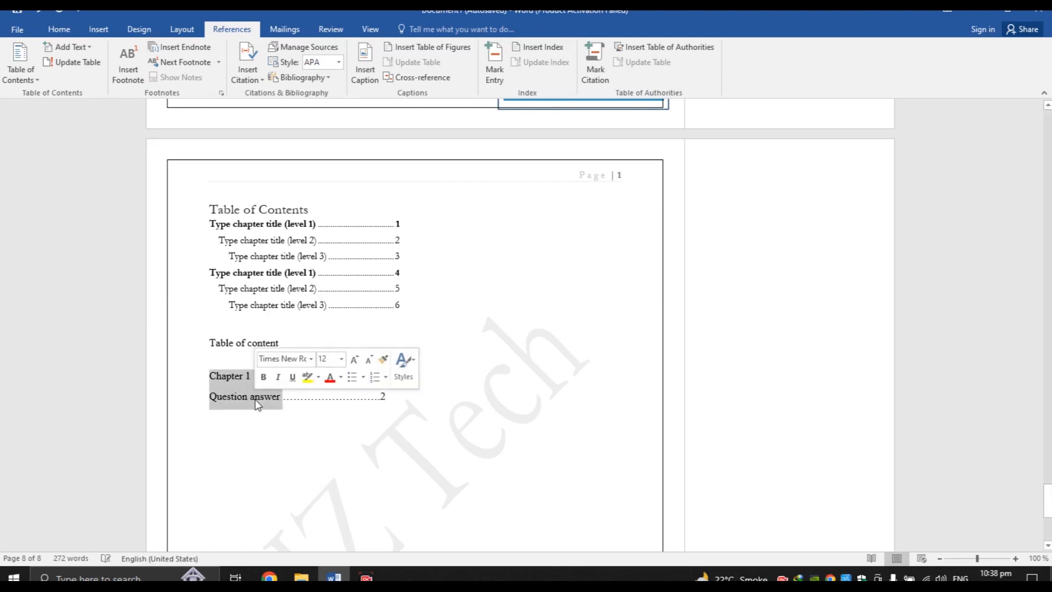
Remove the space after paragraph from the Chapter 1 and Question answer lines, then reselect both lines
left_click(59, 29)
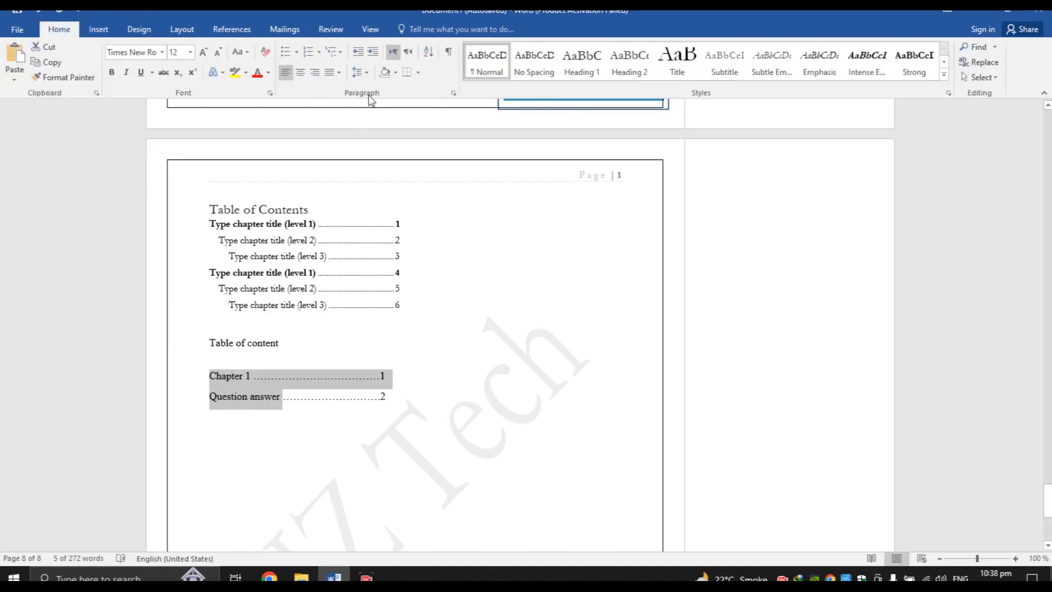
left_click(360, 72)
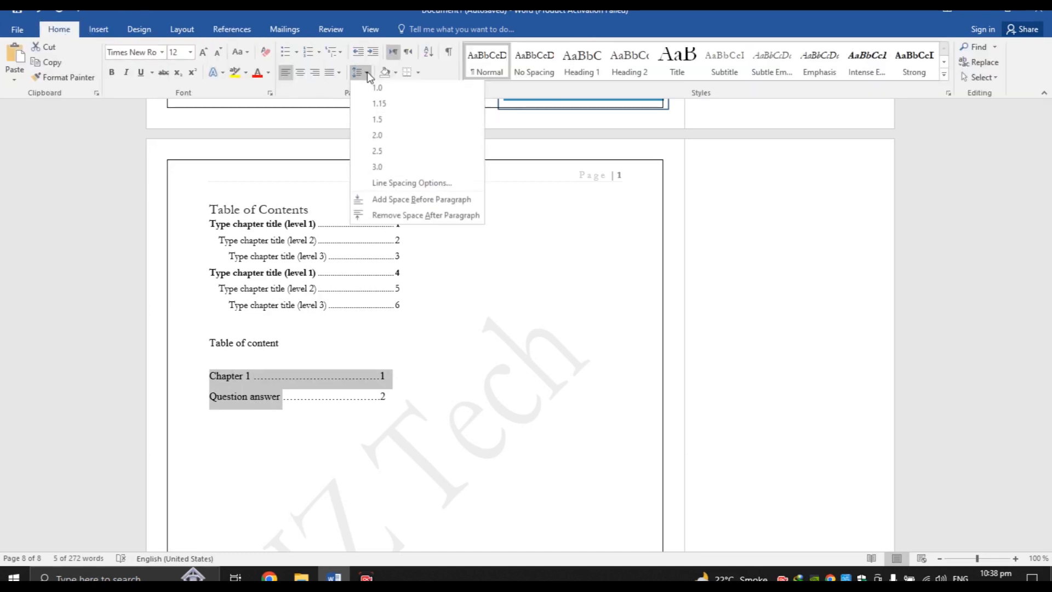
left_click(383, 218)
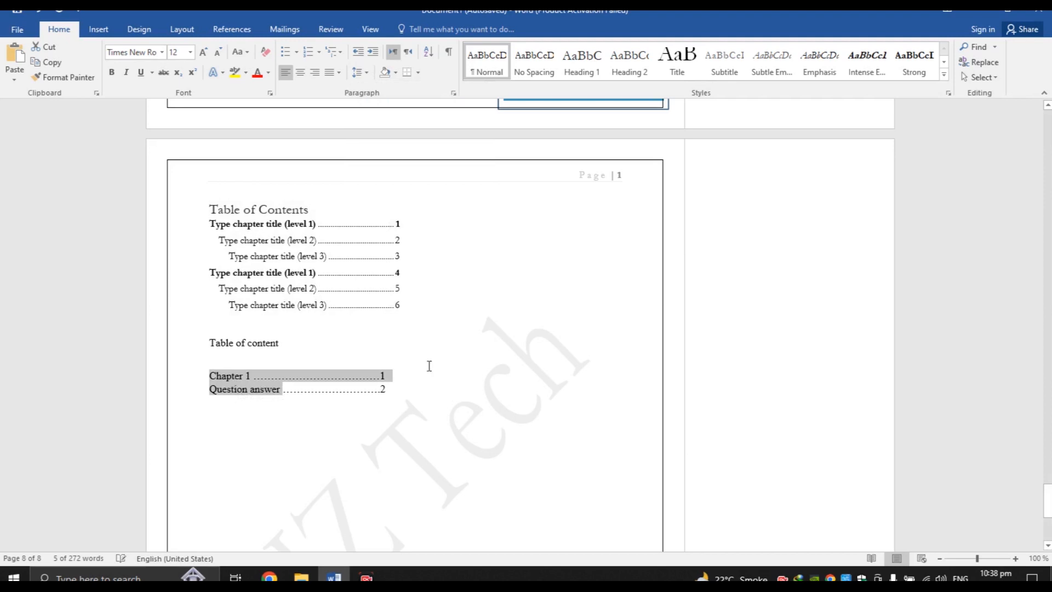
left_click(409, 386)
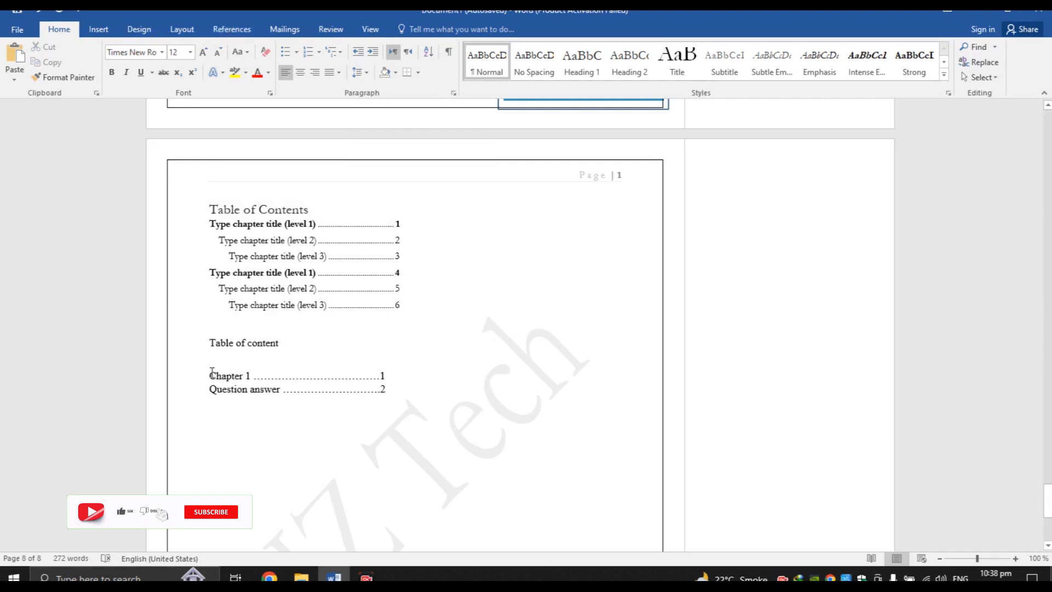
left_click_drag(212, 372, 283, 418)
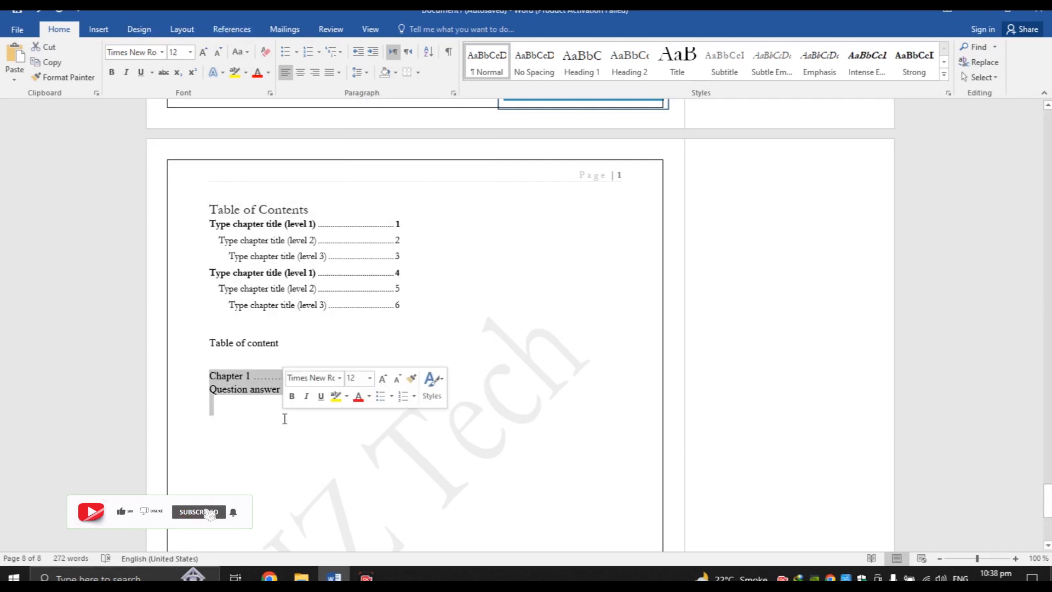
Look at the References Add Text and Next Footnote dropdowns, then switch to the Mailings tab
left_click(222, 30)
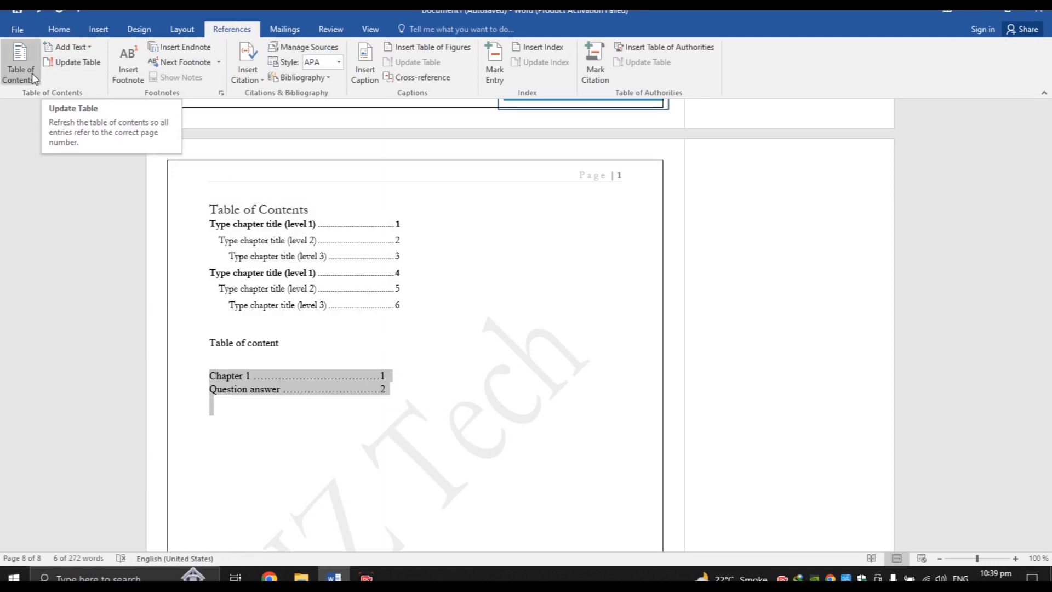
left_click(274, 377)
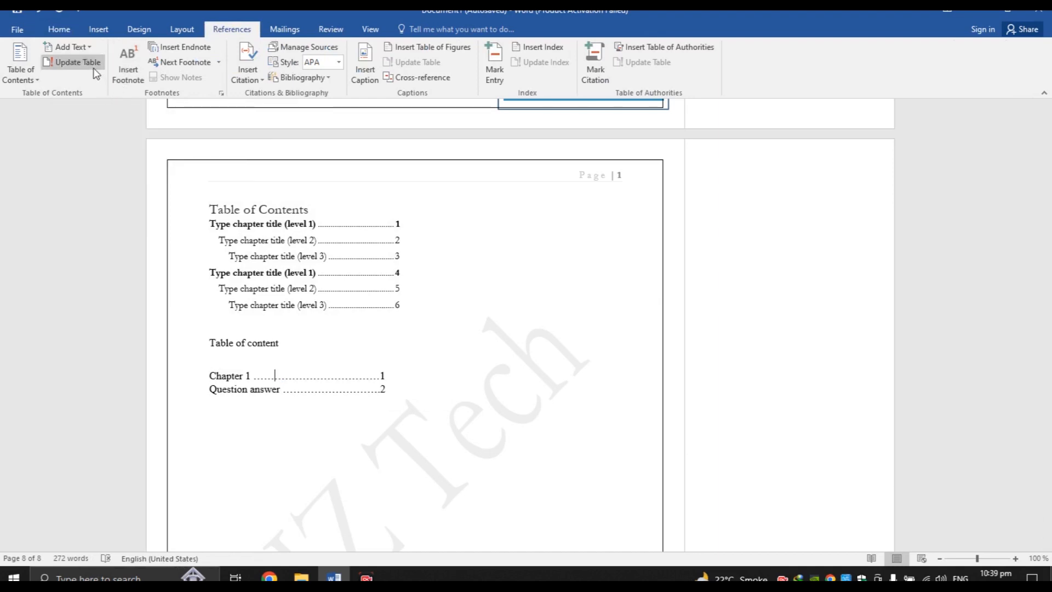
left_click(89, 48)
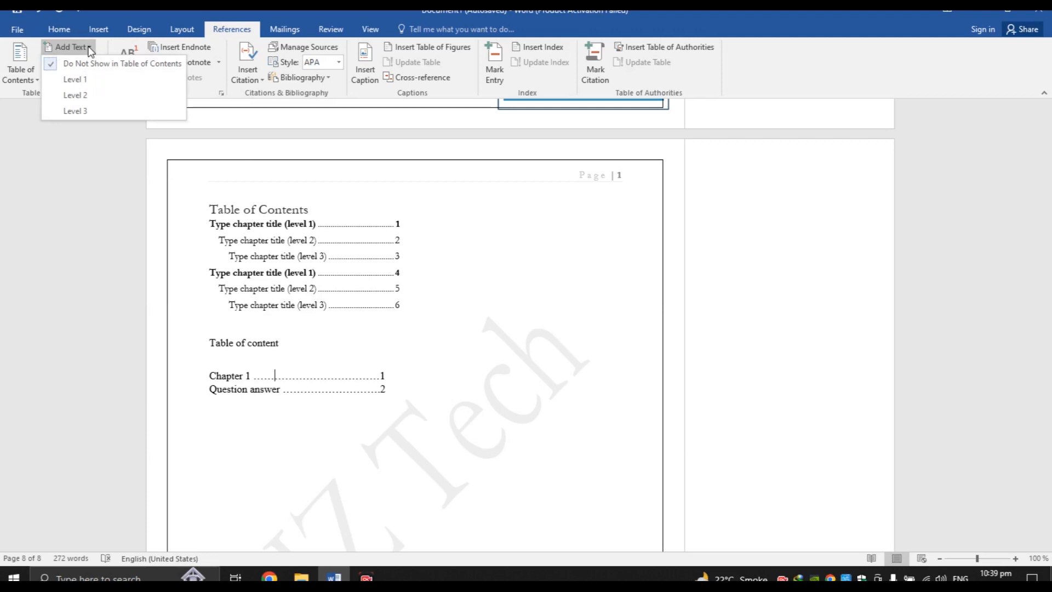
left_click(277, 239)
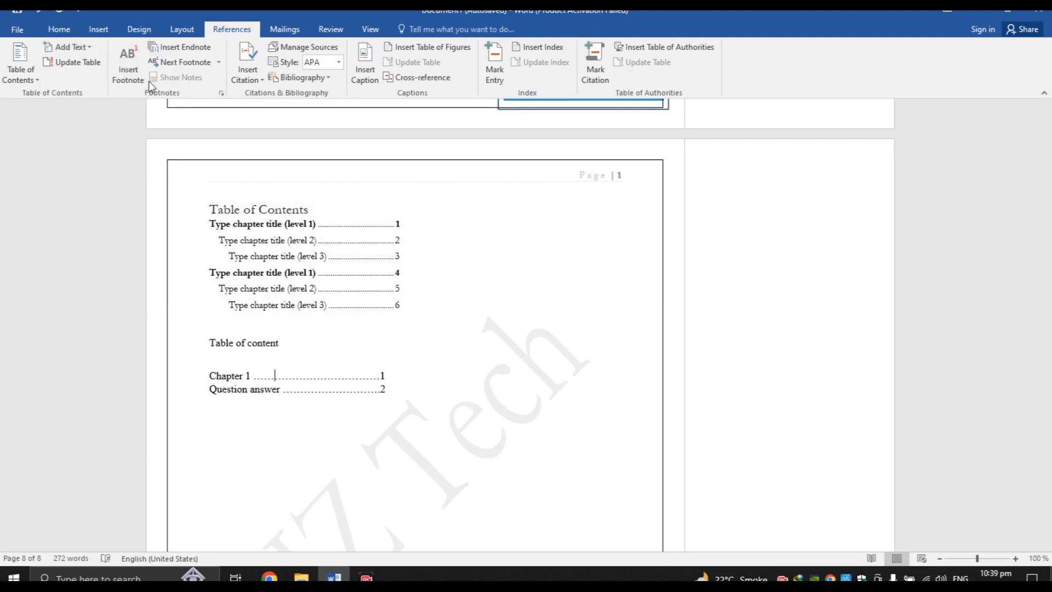
left_click(219, 62)
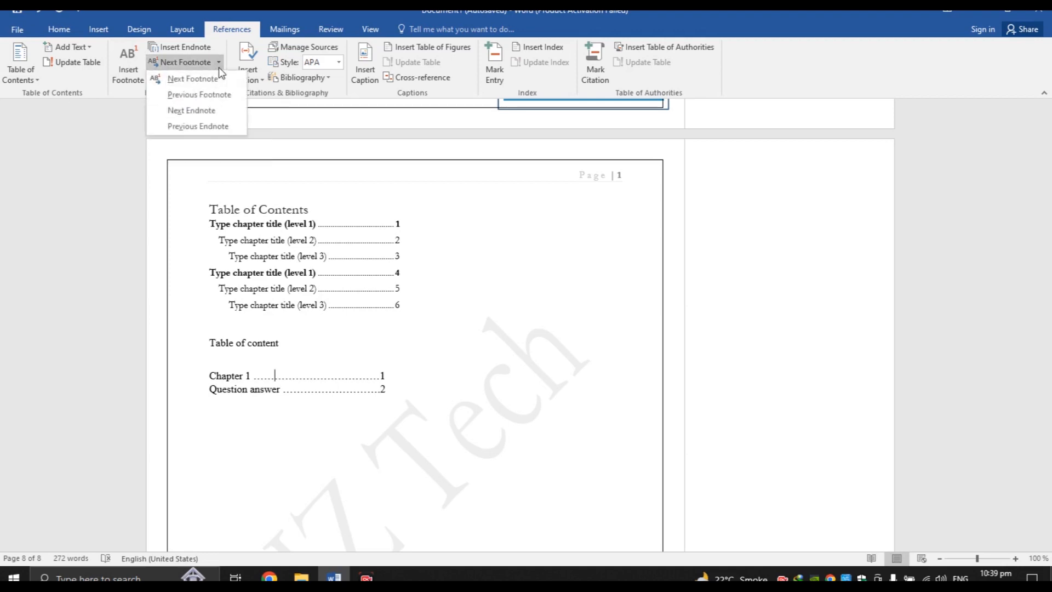
left_click(192, 167)
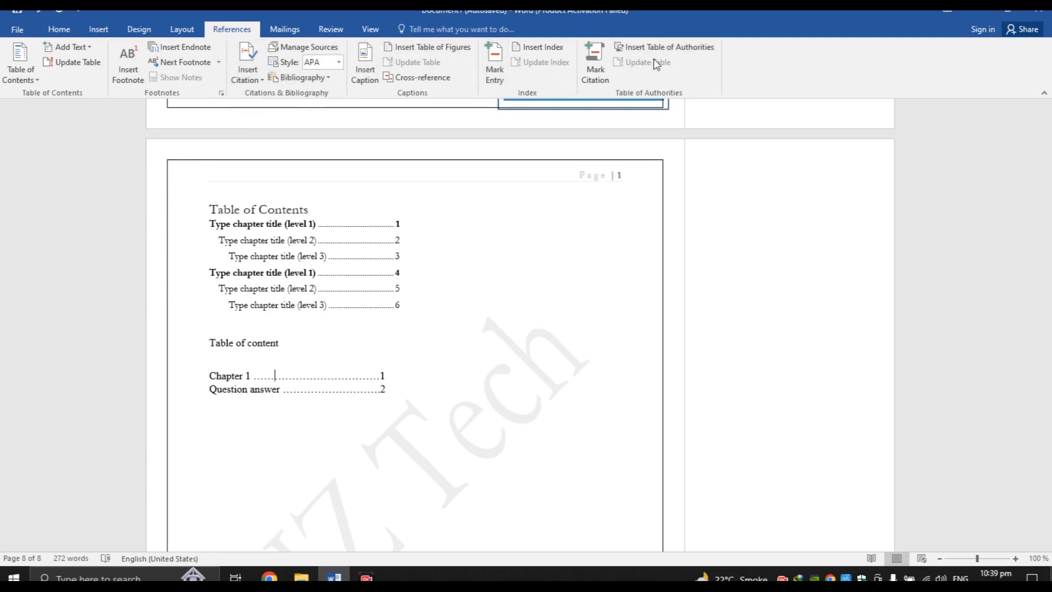
left_click(283, 30)
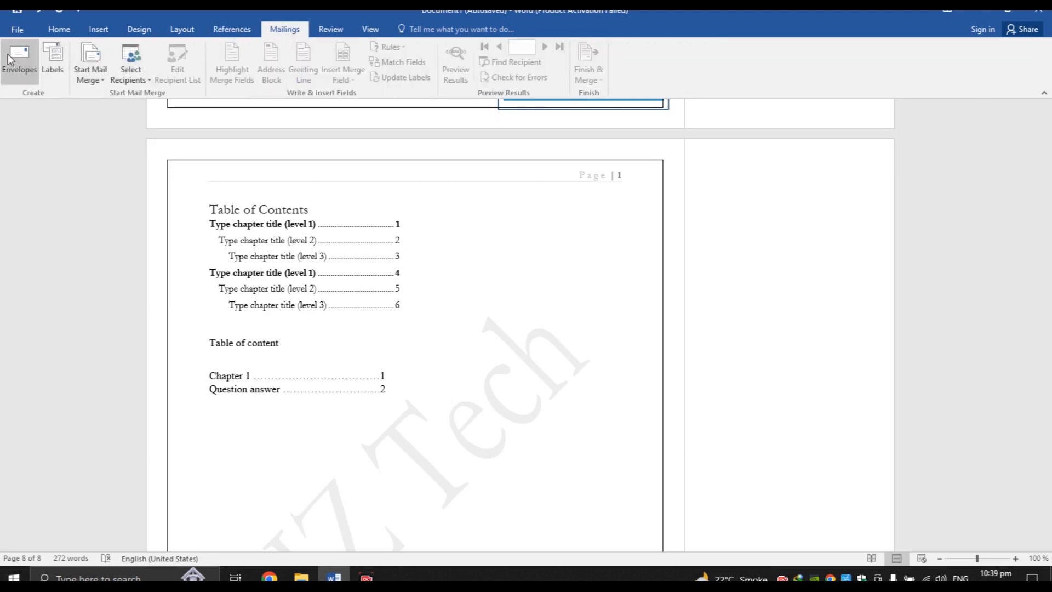
Scroll through the document down to the hand-typed contents on page 8
left_click_drag(1047, 499, 1044, 176)
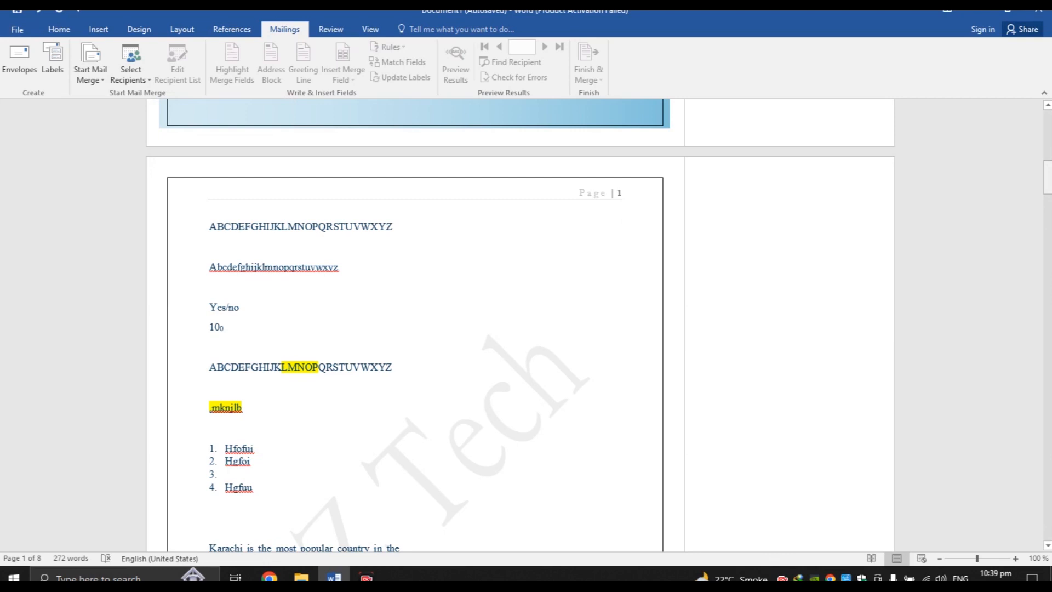
left_click_drag(1047, 179, 1047, 385)
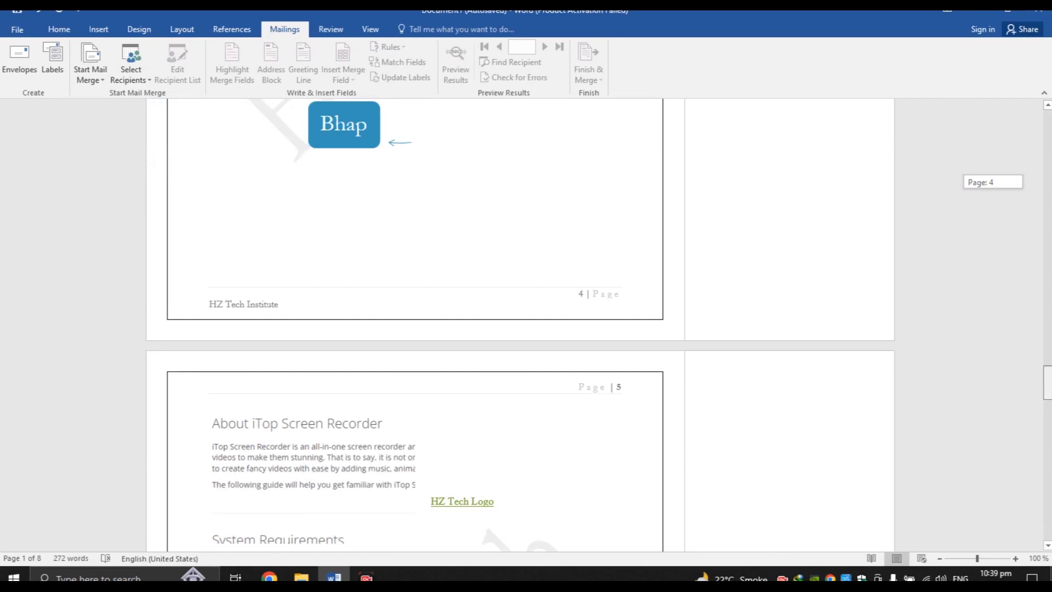
left_click_drag(1048, 384, 1047, 518)
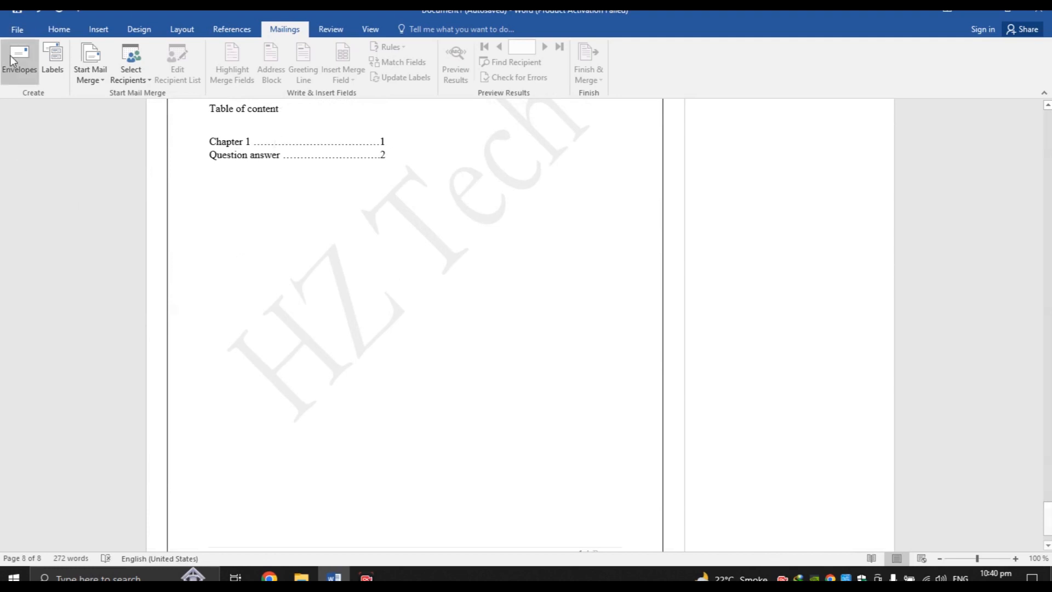
Choose Select Recipients > Type a New List to start a blank recipient list
left_click(31, 74)
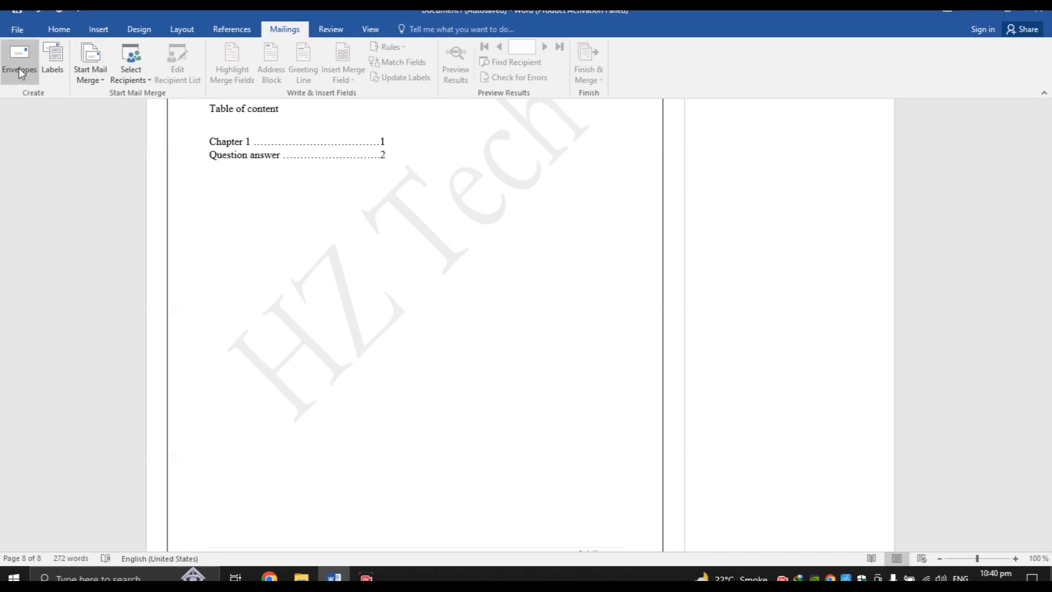
left_click(145, 79)
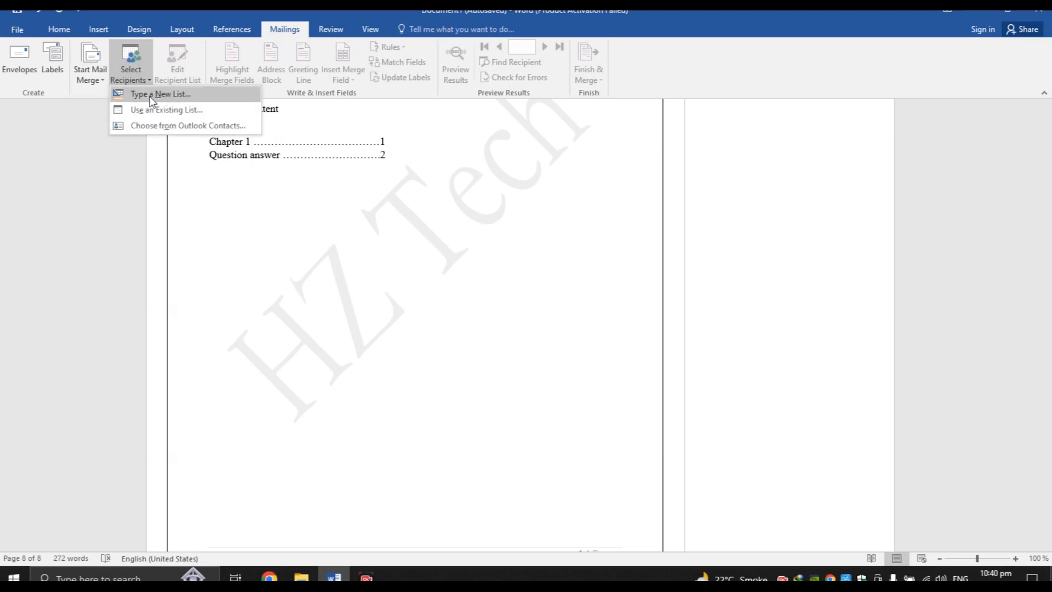
left_click(159, 96)
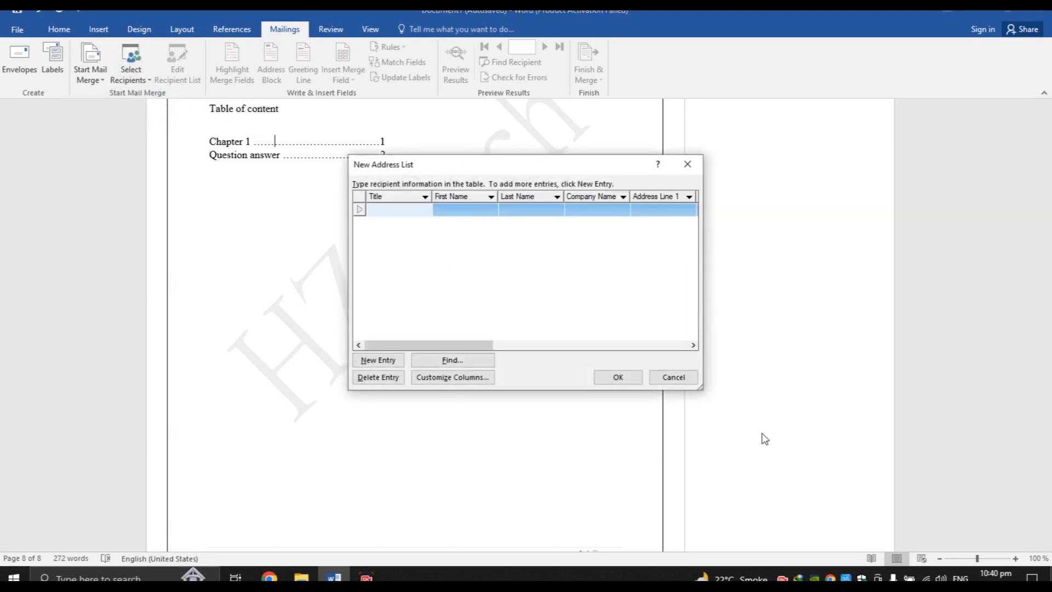
Enlarge and move the New Address List window so all its columns show
left_click_drag(701, 390, 980, 434)
left_click_drag(777, 169, 478, 154)
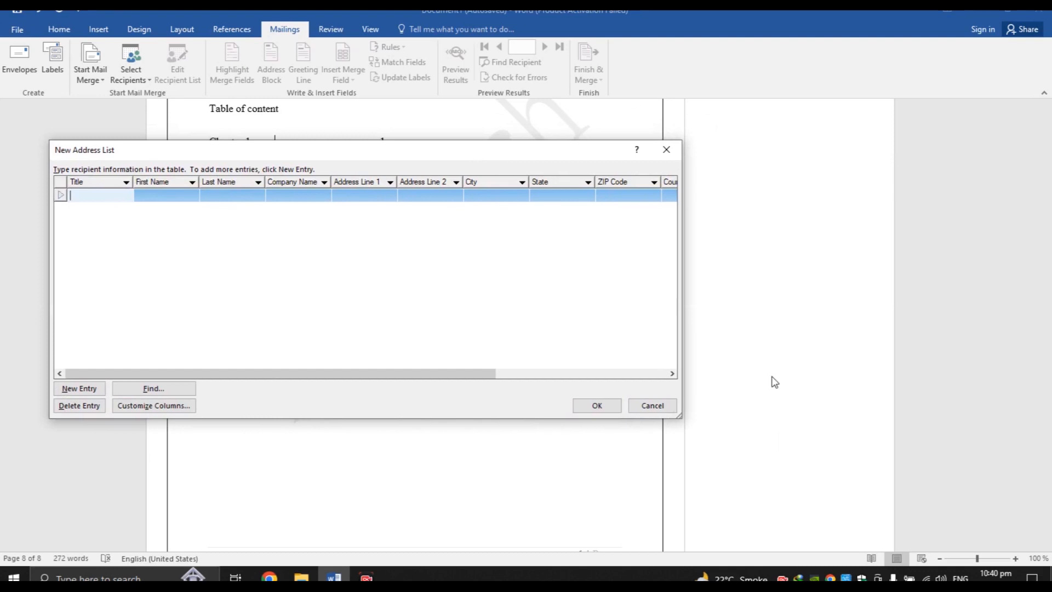
left_click_drag(685, 419, 932, 424)
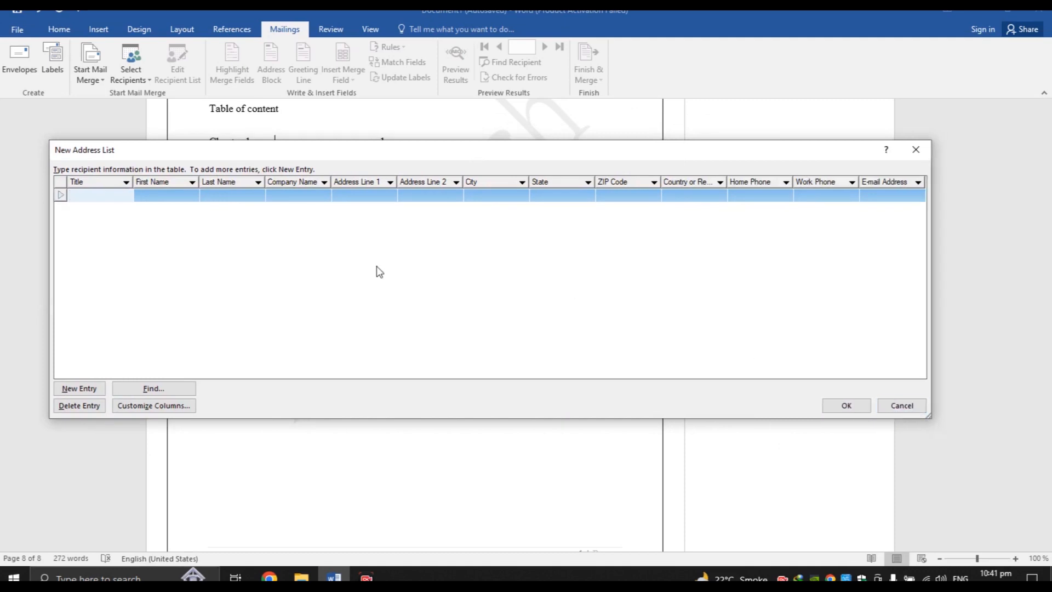
Enter Title 'Supplier', the contact's first and last name, company name and first address line
left_click(92, 207)
left_click(90, 194)
type("S")
key("BackSpace")
type("Supplier")
key("Tab")
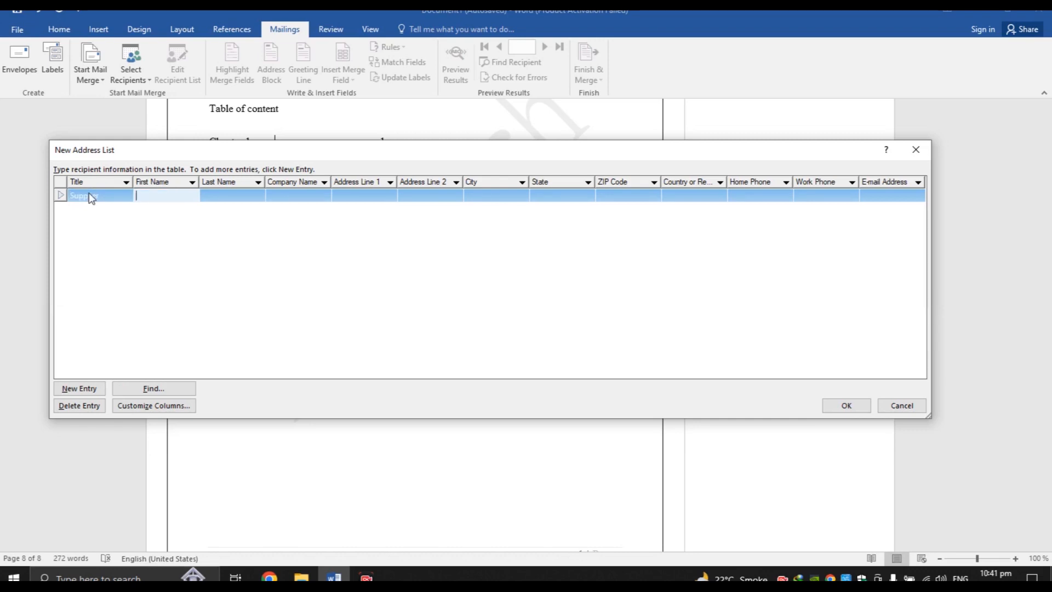
key("Tab")
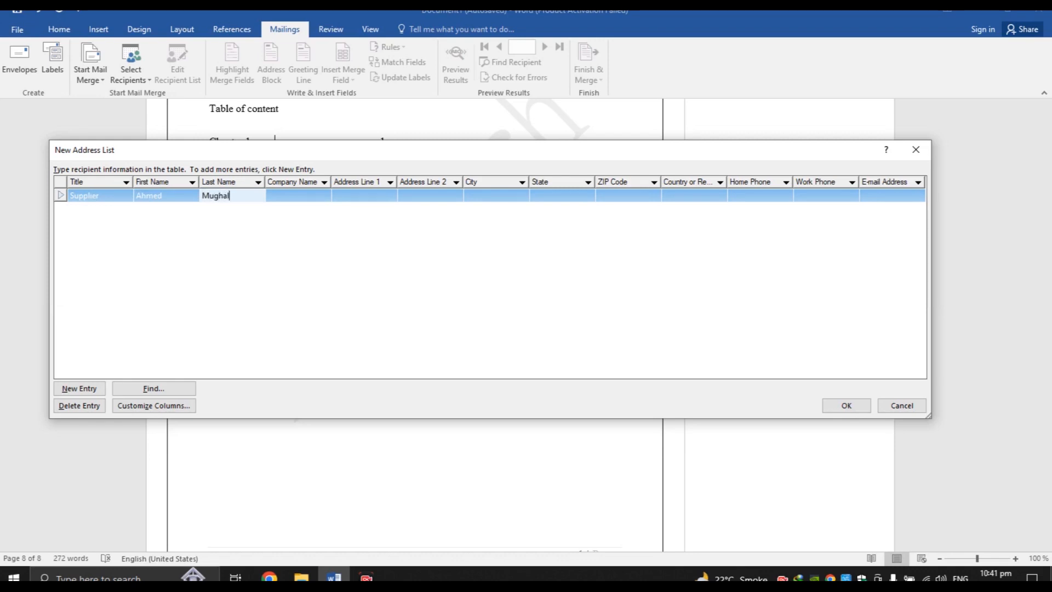
key("Tab")
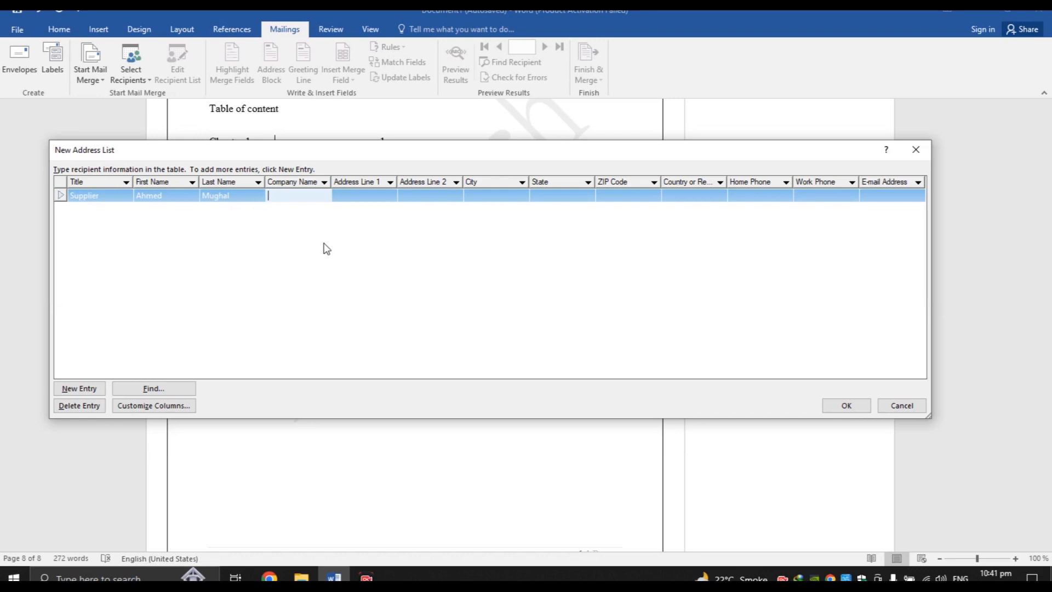
type("Yahya")
key("Tab")
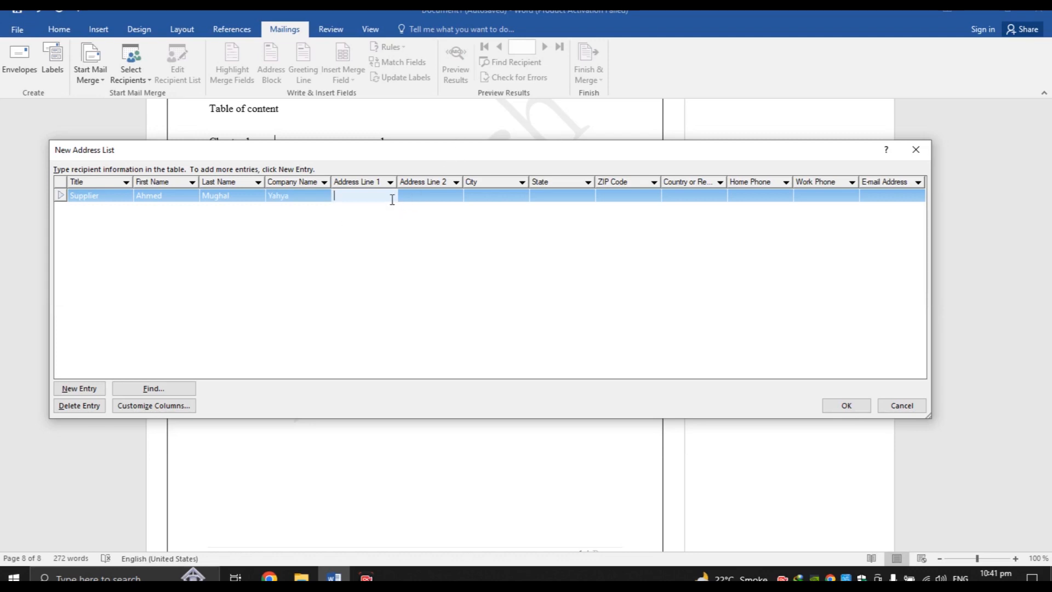
type("xyz")
Fill in the entry's city, state, country and home phone number
key("Tab")
key("Tab")
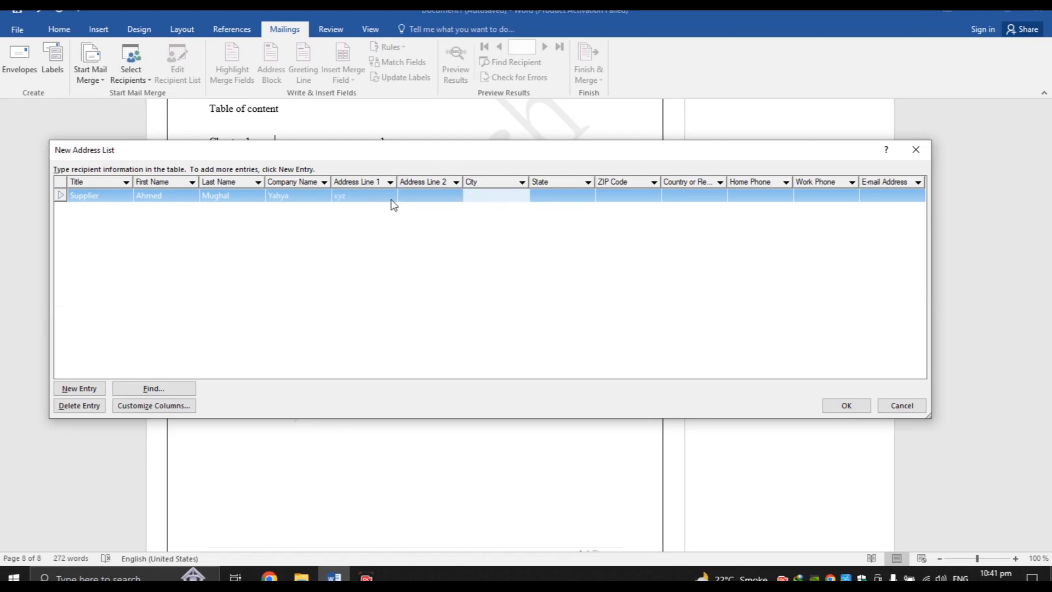
type("Karachi")
key("Tab")
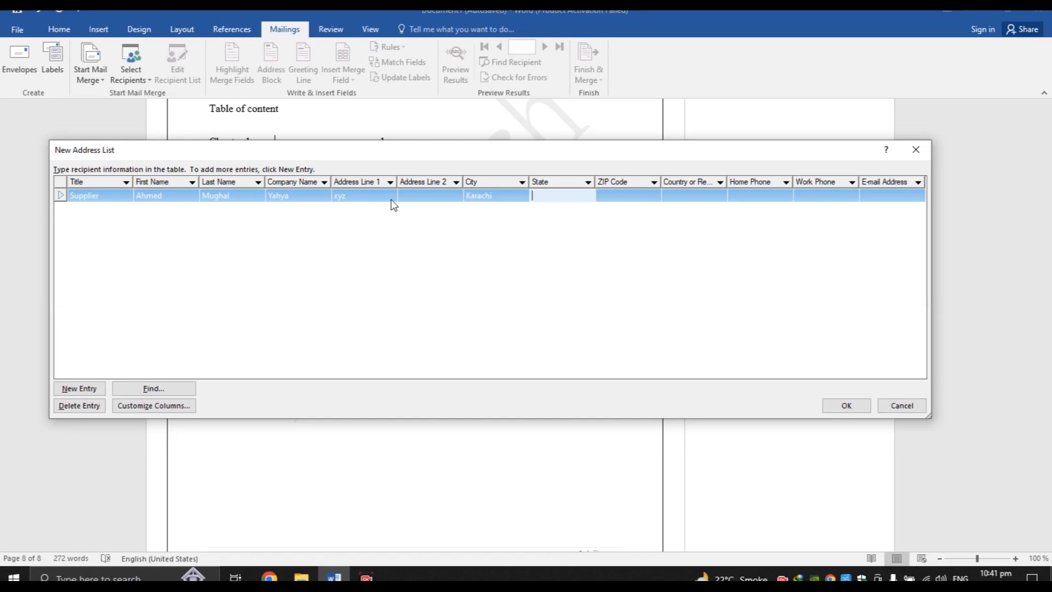
type("Sindh")
key("Tab")
key("Tab")
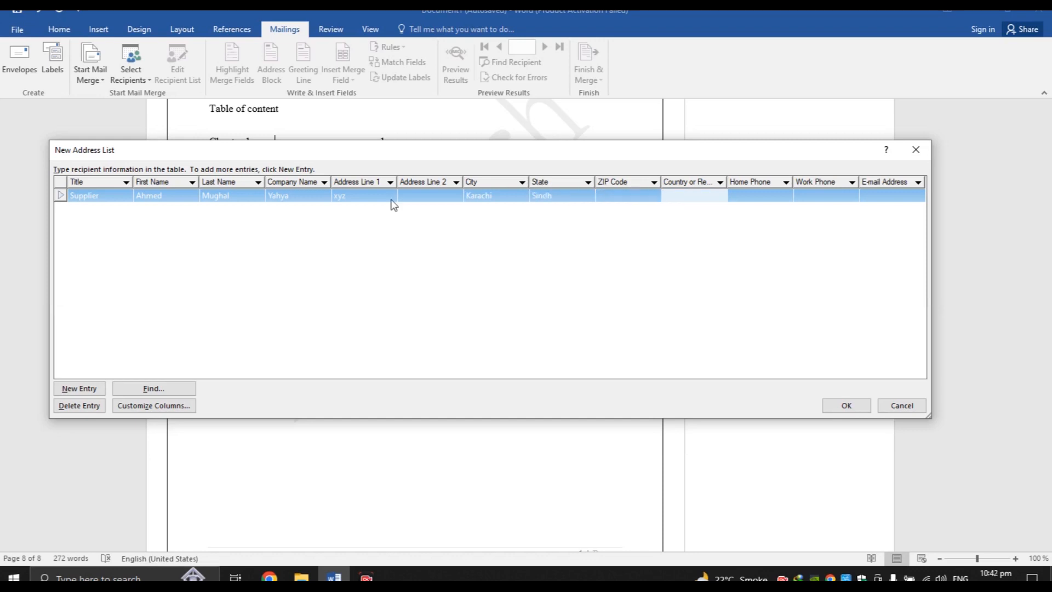
type("Pakistan")
key("Tab")
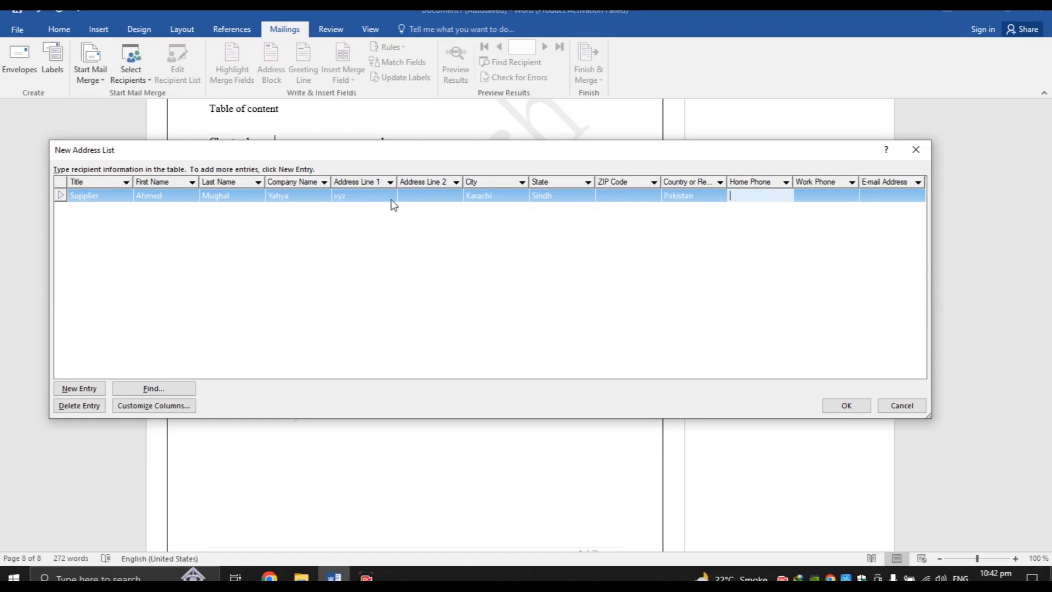
type("05555525252")
left_click(868, 197)
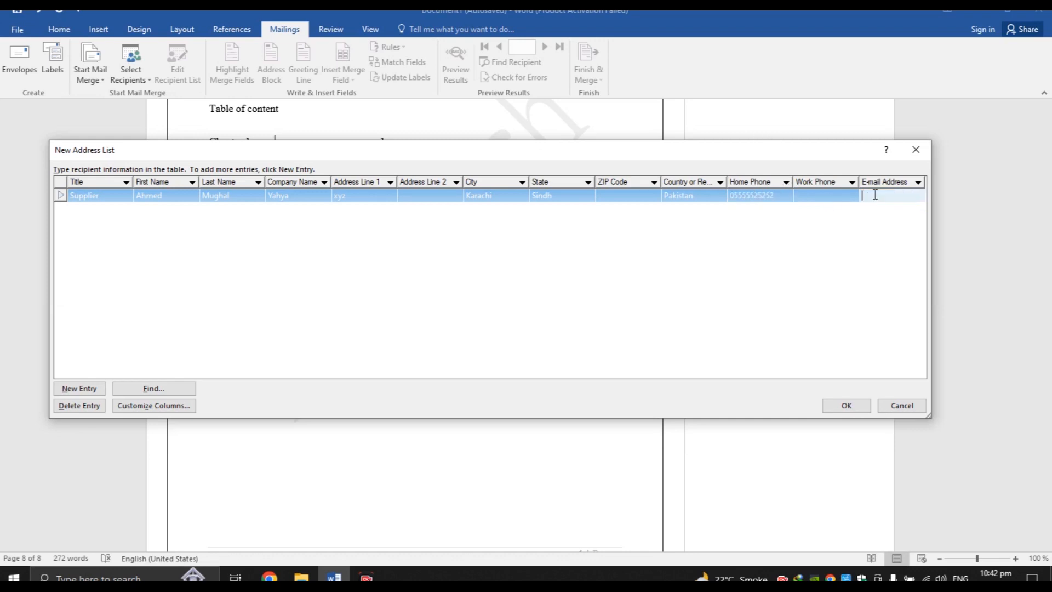
Confirm the new address list and save it as xyz
left_click(846, 406)
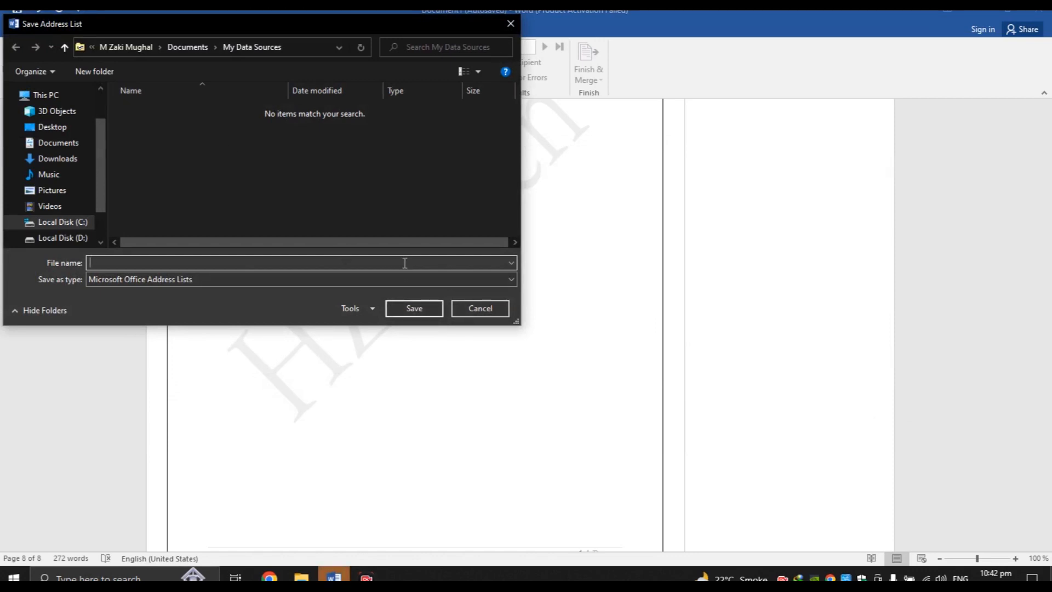
type("xyz")
key("BackSpace")
key("BackSpace")
key("BackSpace")
key("Escape")
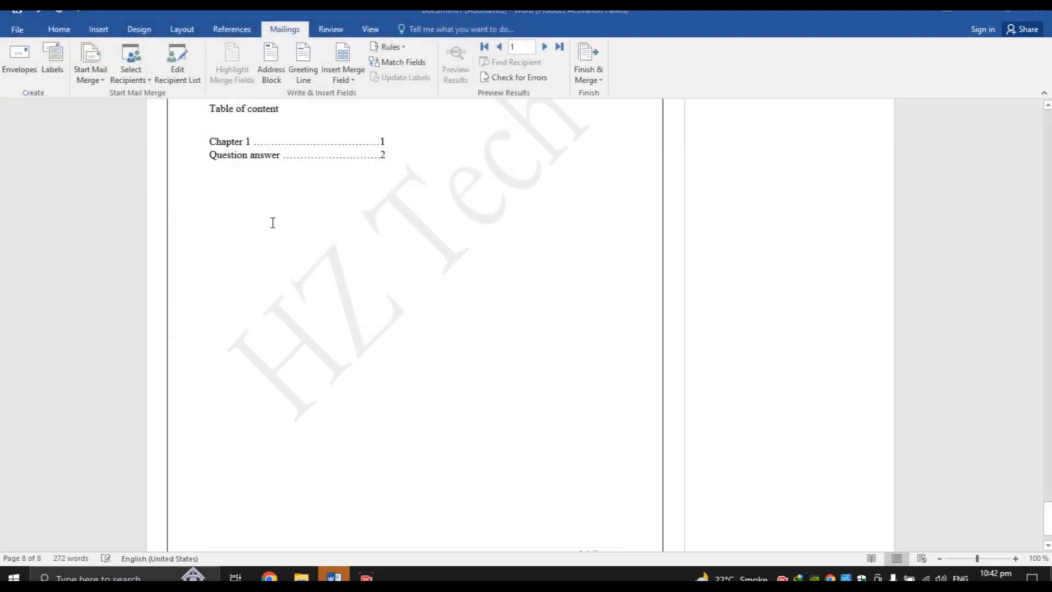
Review the saved entry in the recipient list and close it
left_click(153, 82)
left_click(104, 198)
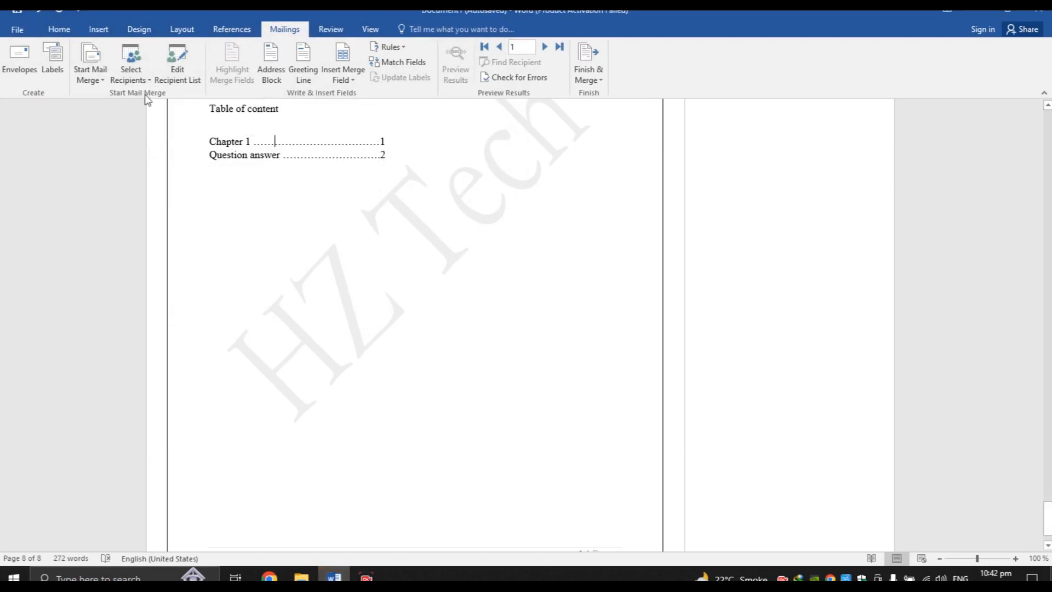
left_click(174, 77)
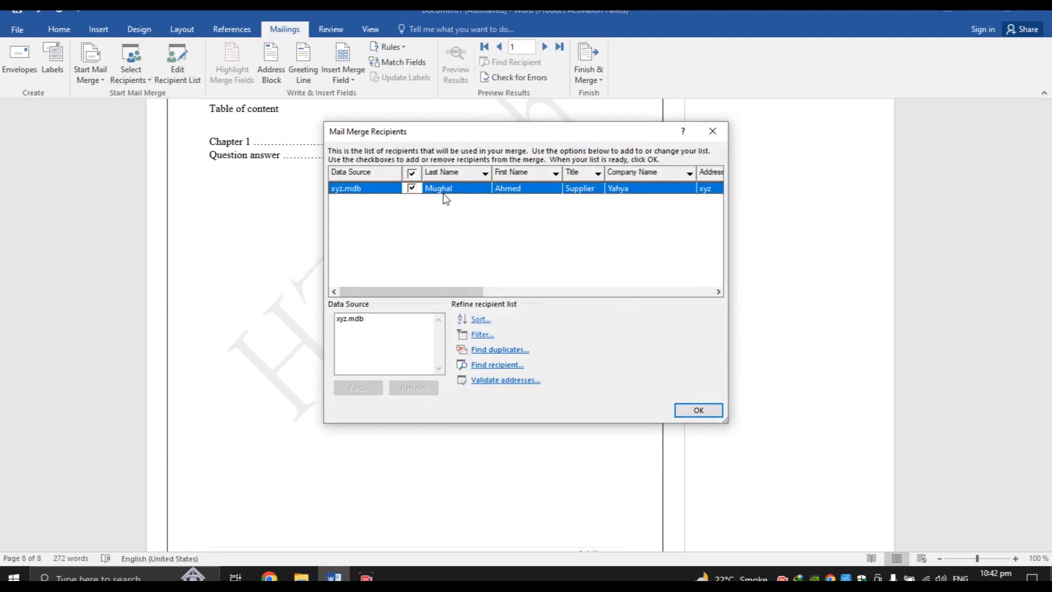
left_click(713, 415)
Attach the existing xyz list as the mail merge recipients
left_click(135, 82)
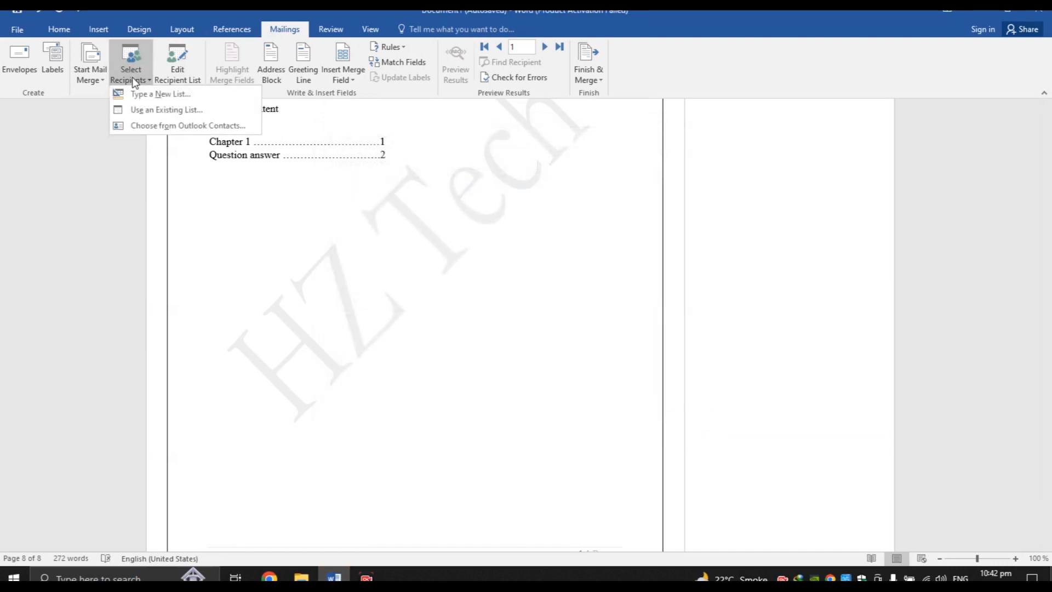
left_click(142, 109)
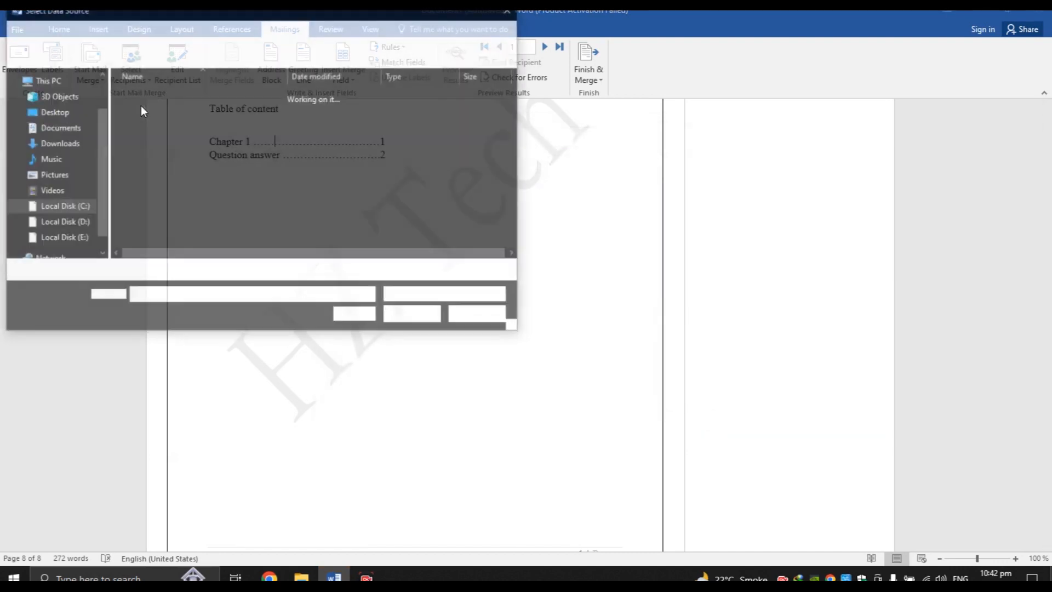
double_click(143, 123)
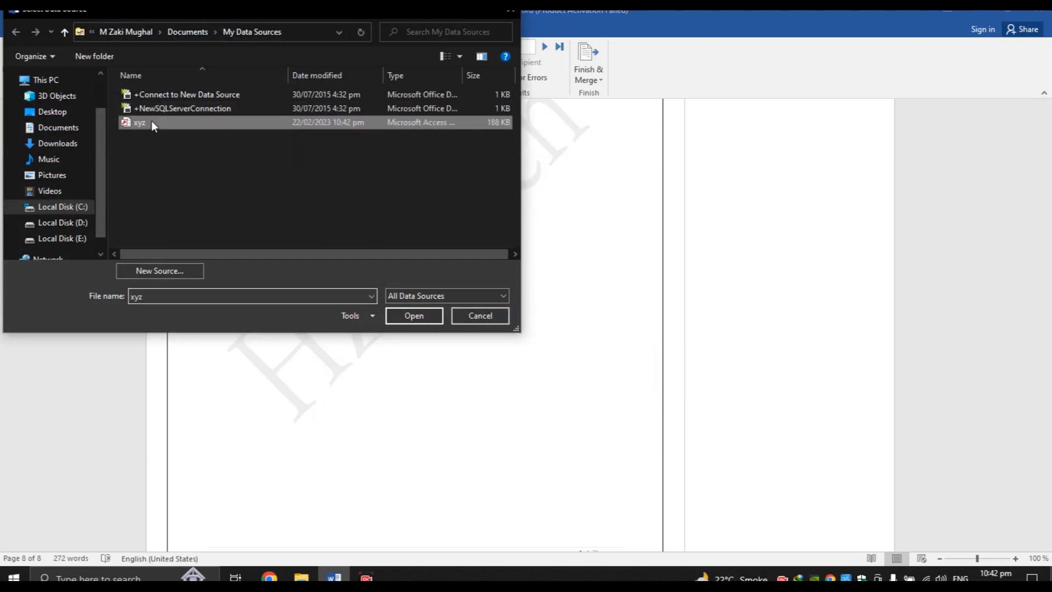
left_click(90, 69)
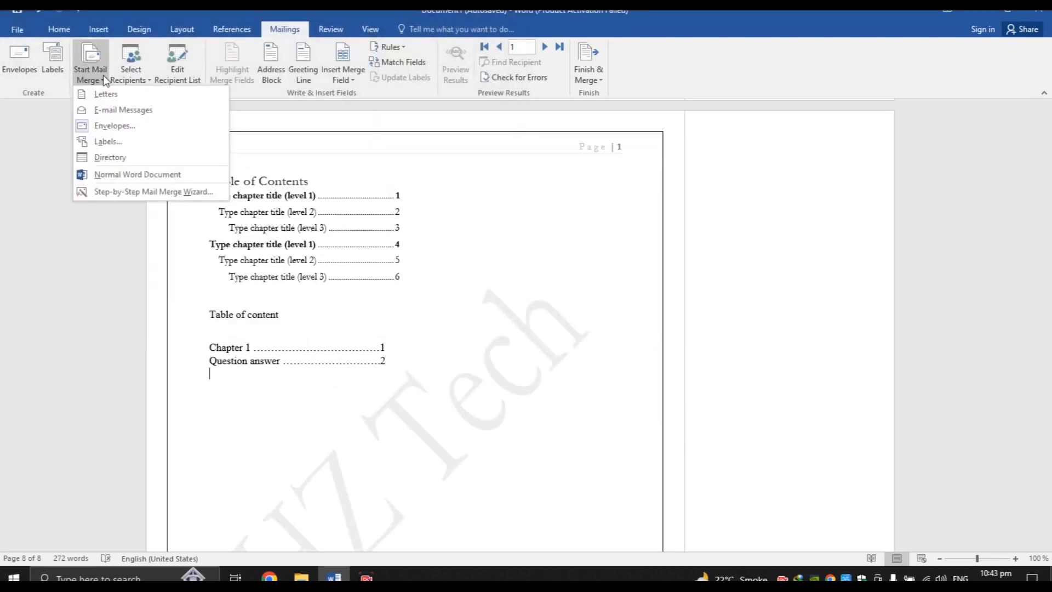
Start an Envelopes merge, accept the envelope options, and allow Word to replace the document contents
left_click(114, 126)
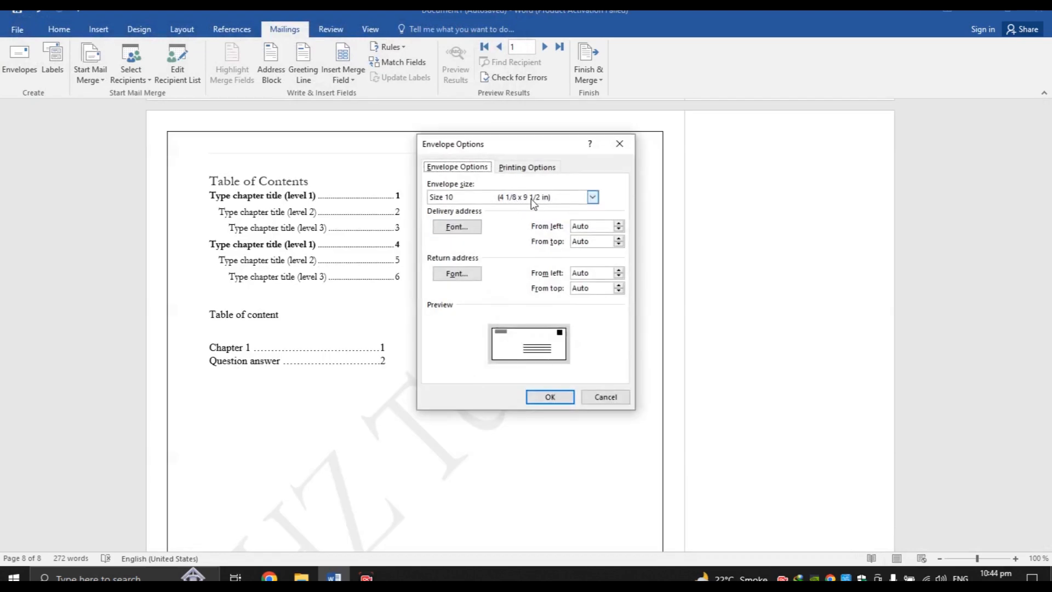
left_click(535, 167)
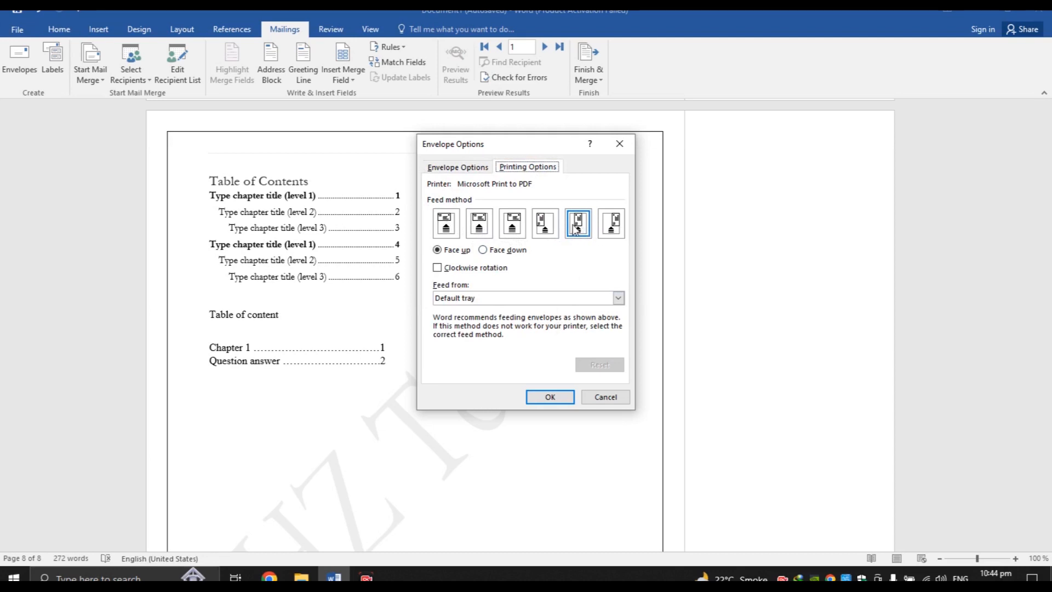
left_click(550, 395)
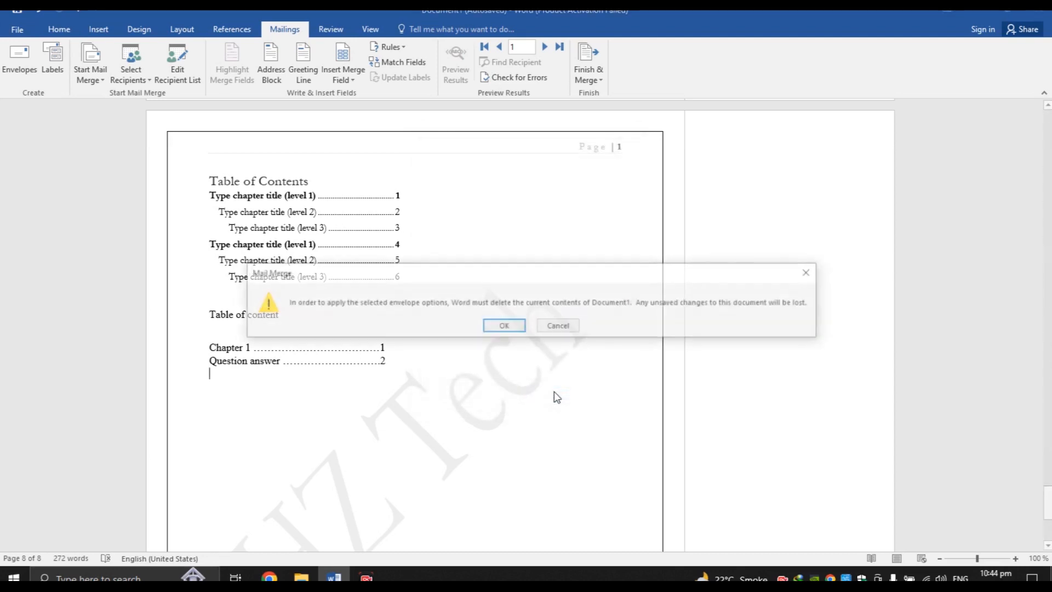
left_click(503, 327)
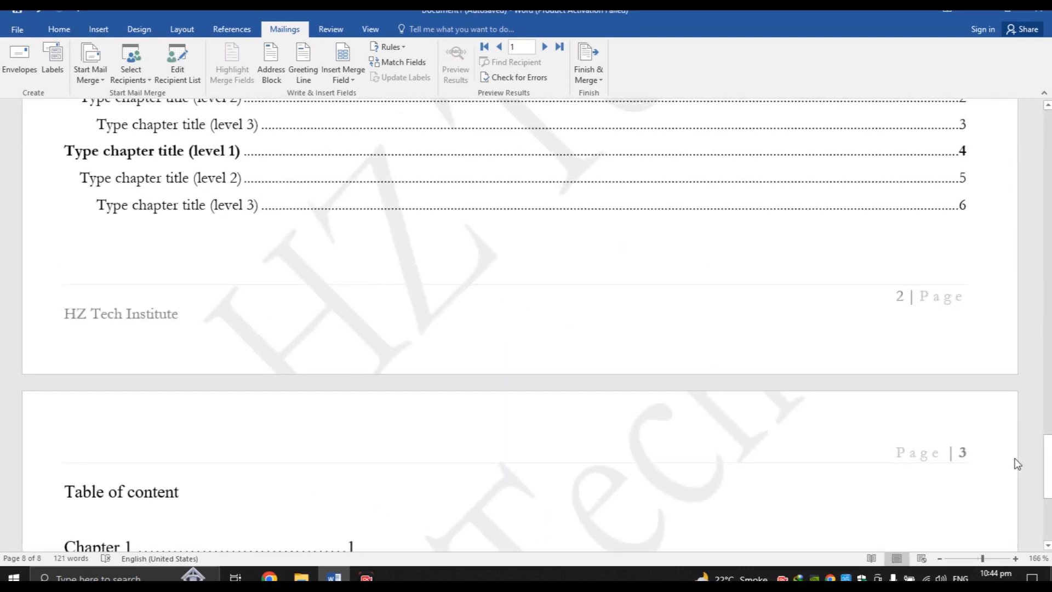
left_click_drag(1047, 463, 1047, 485)
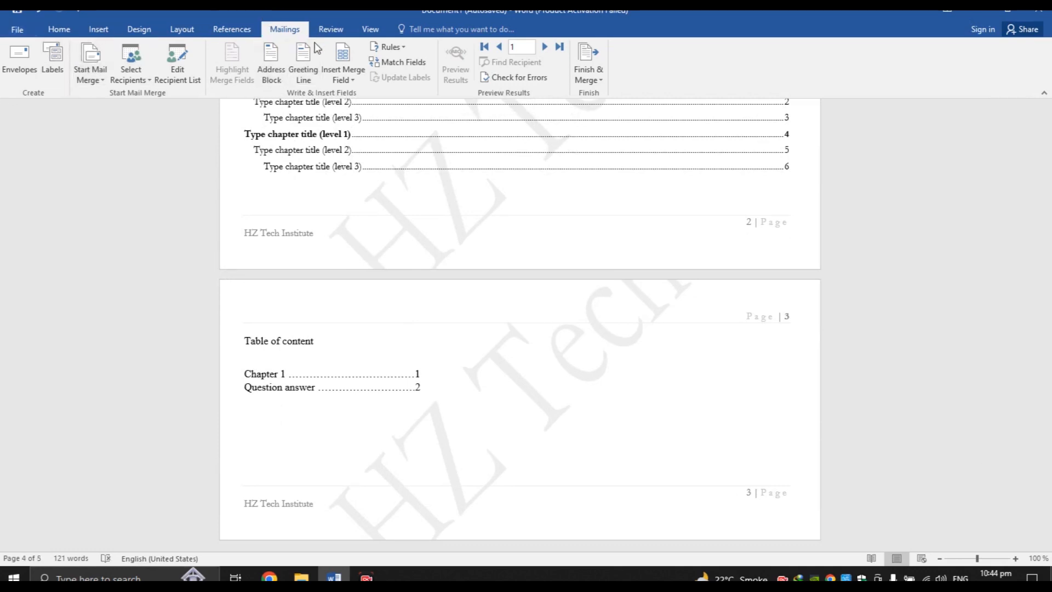
Start a spelling and grammar check from the Review tab
left_click(331, 30)
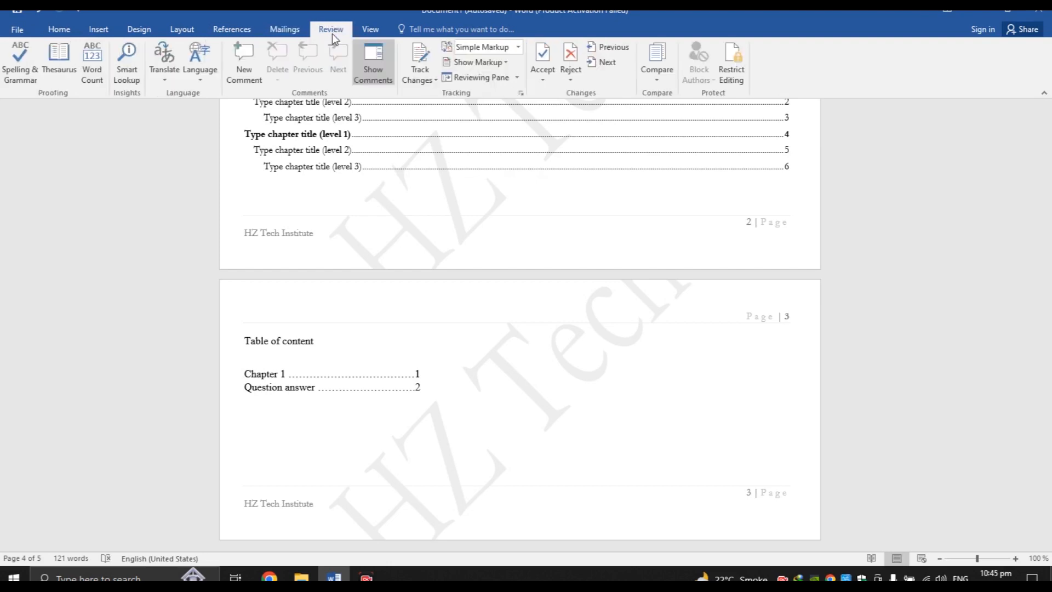
left_click(284, 29)
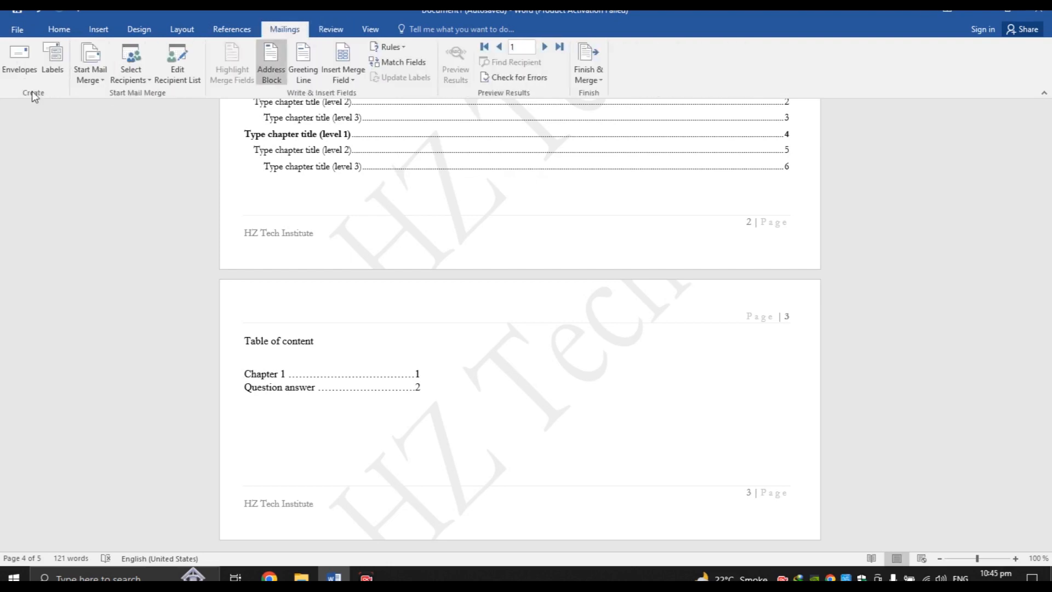
left_click(330, 33)
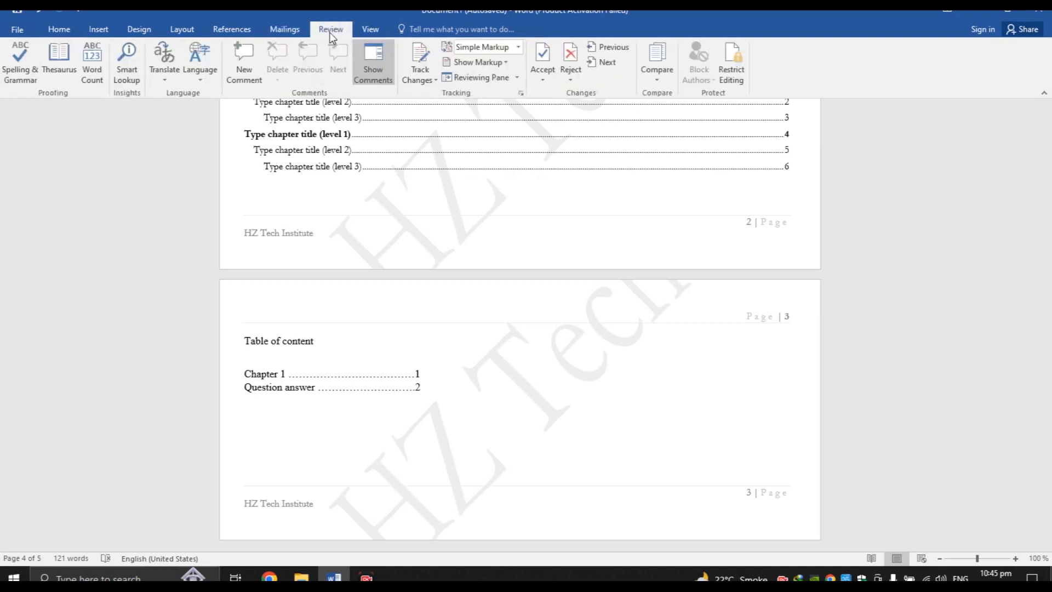
left_click(21, 71)
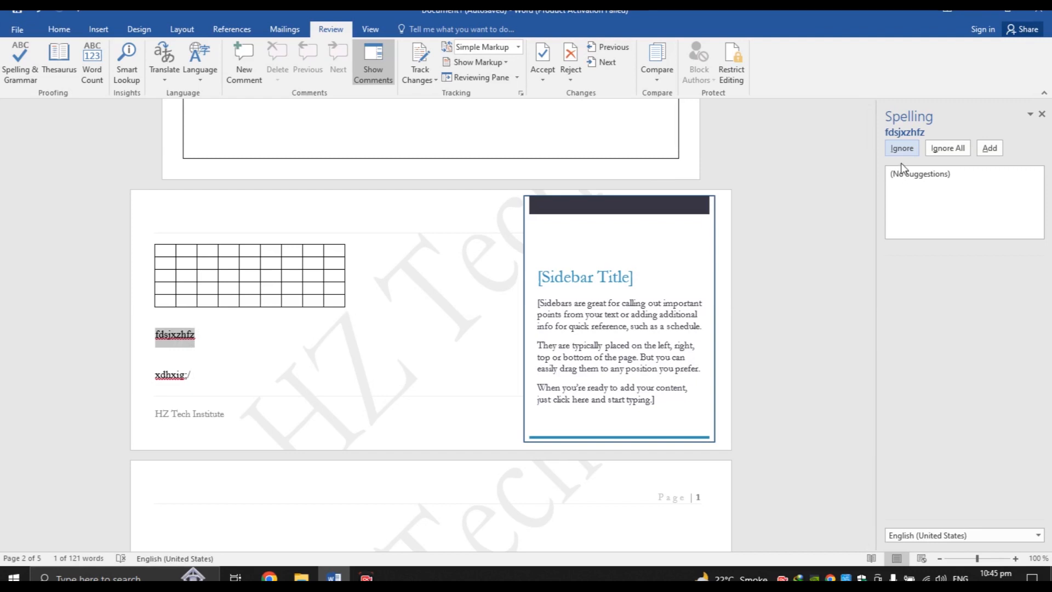
Capitalize fdsjxzhfz and xdhxig to Fdsjxzhfz and Xdhxig, skip the spacing suggestion, and scroll to the last page
left_click(903, 149)
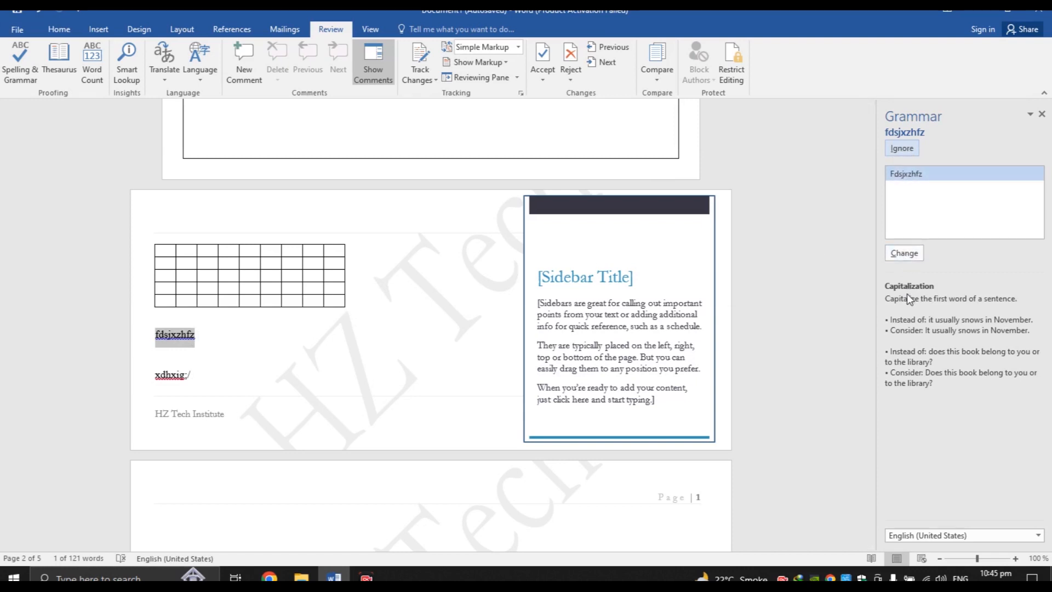
left_click(899, 248)
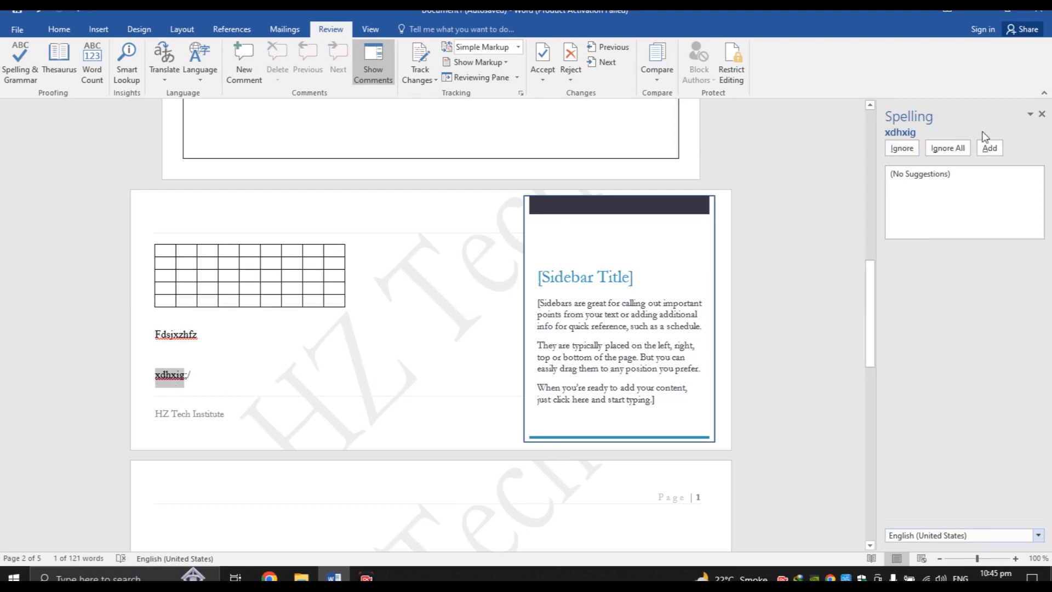
left_click(902, 147)
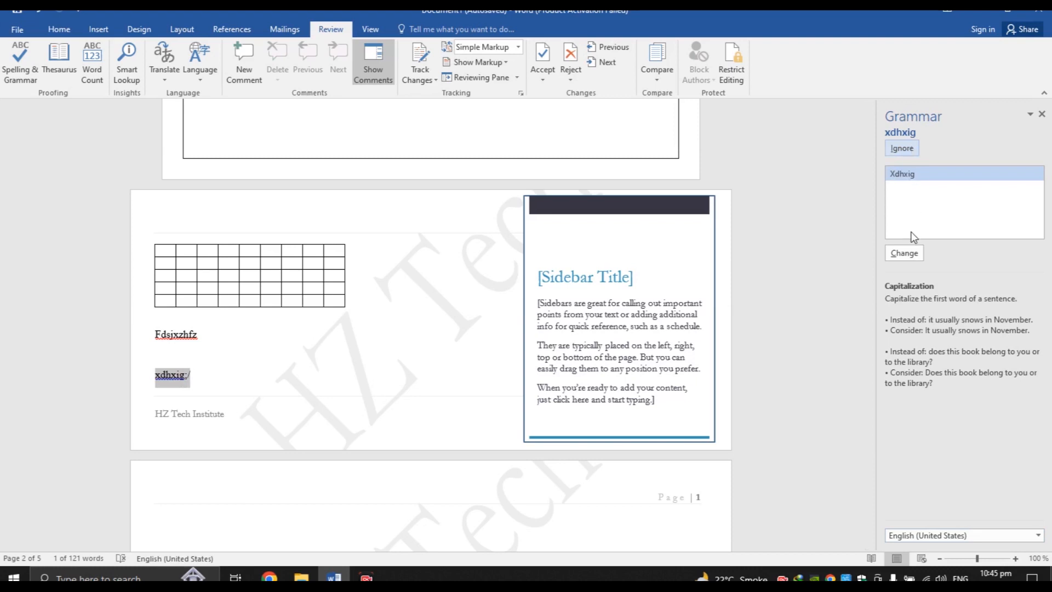
left_click(908, 255)
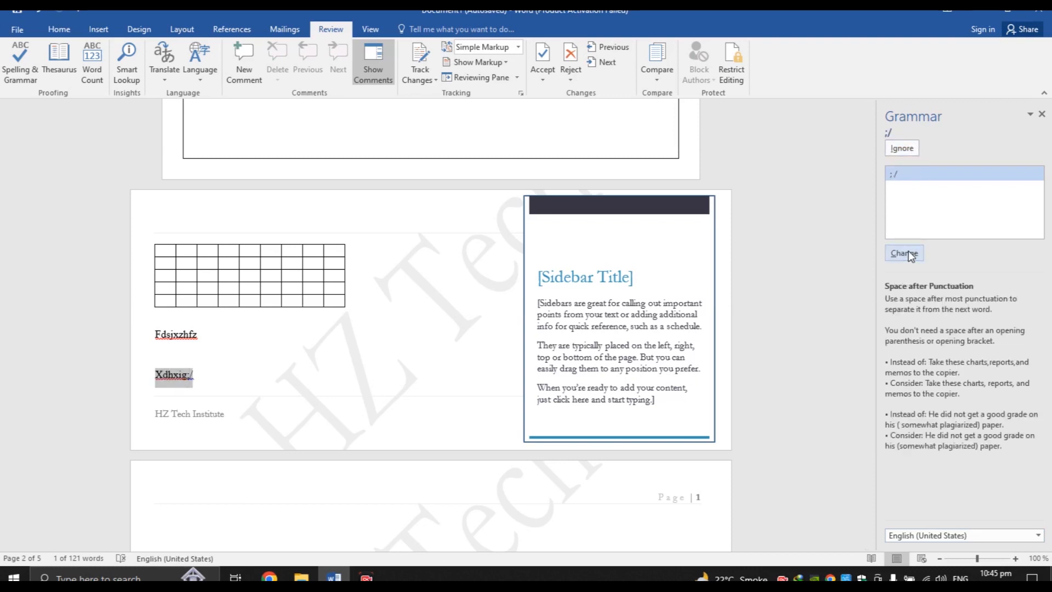
left_click(900, 149)
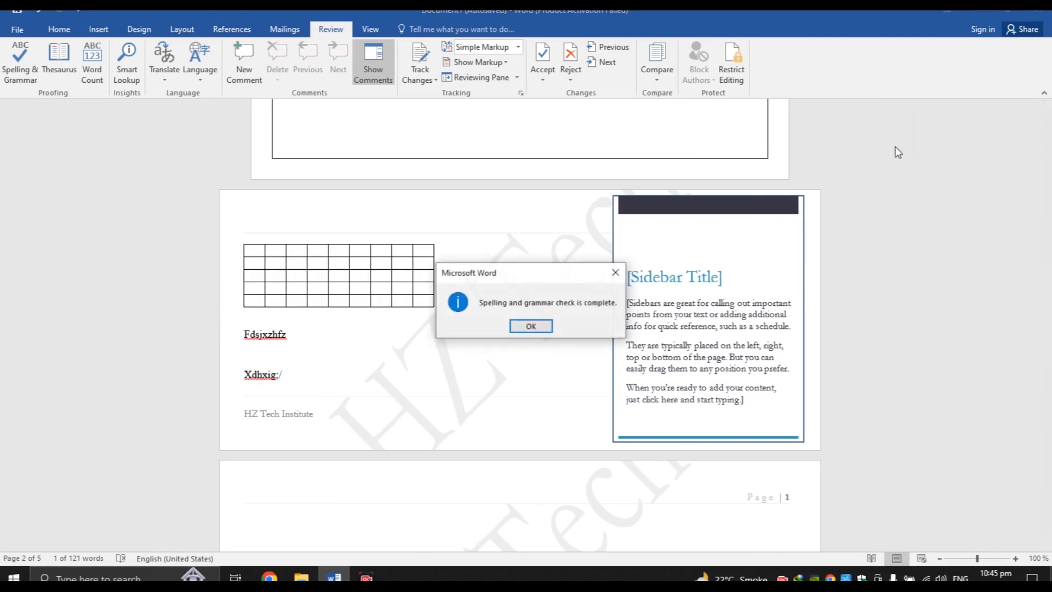
left_click(542, 326)
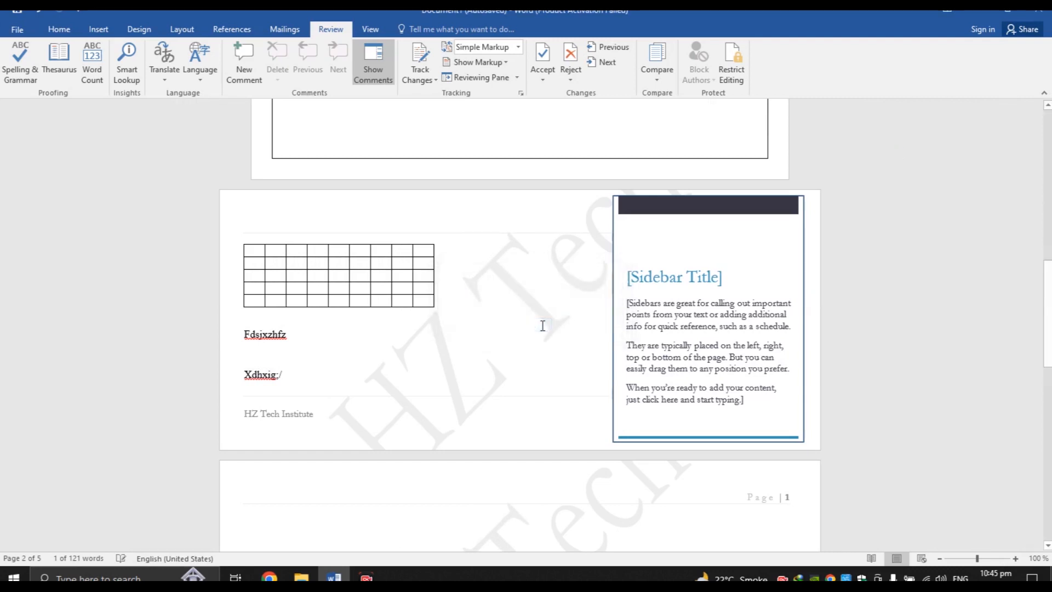
left_click_drag(1048, 319, 1047, 558)
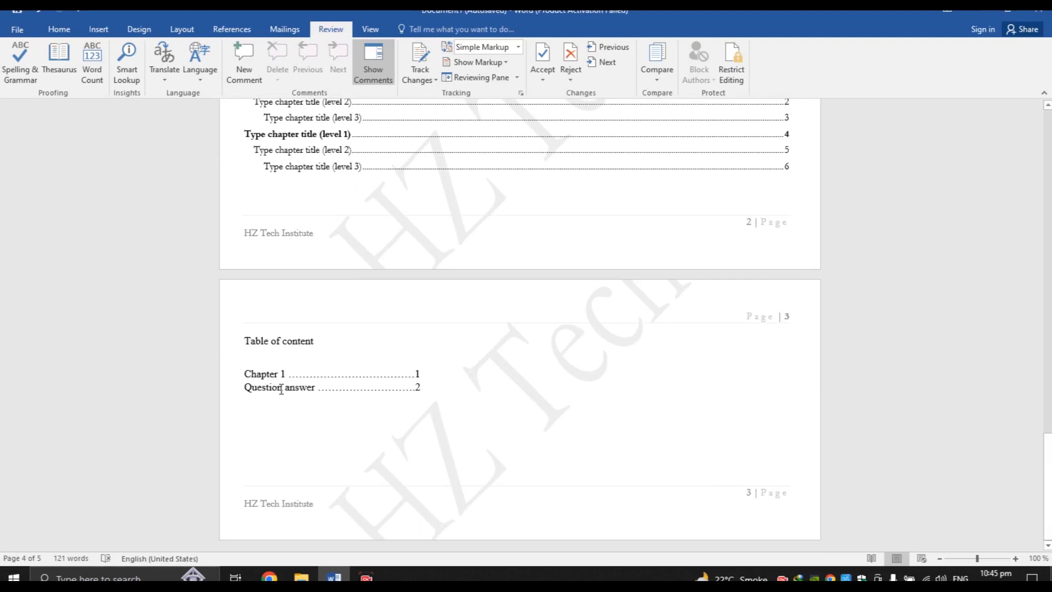
Misspell the contents entries as Questio and Chaper by deleting a letter from each
key("BackSpace")
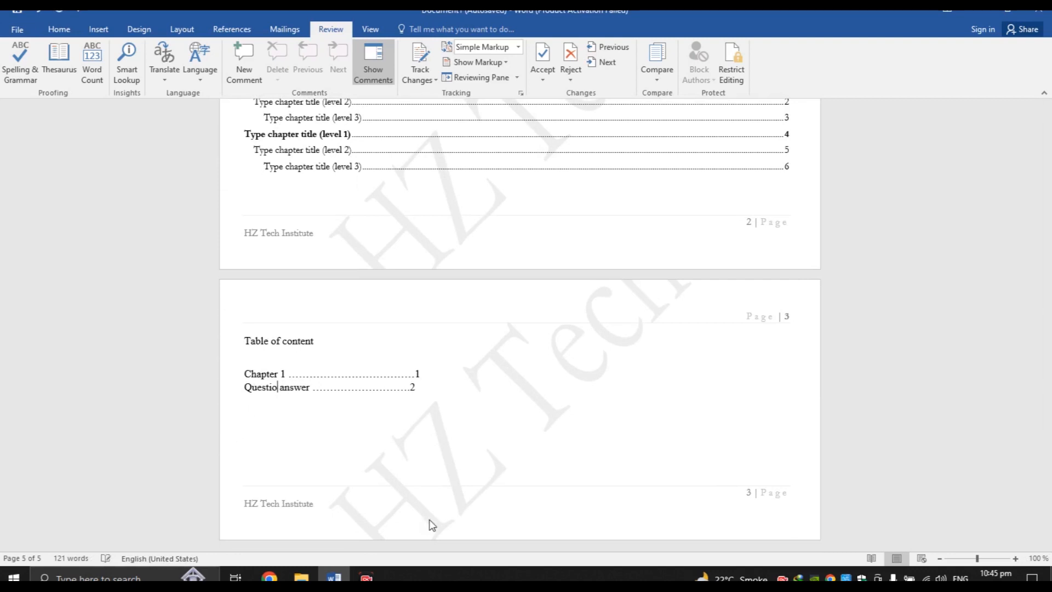
left_click(260, 401)
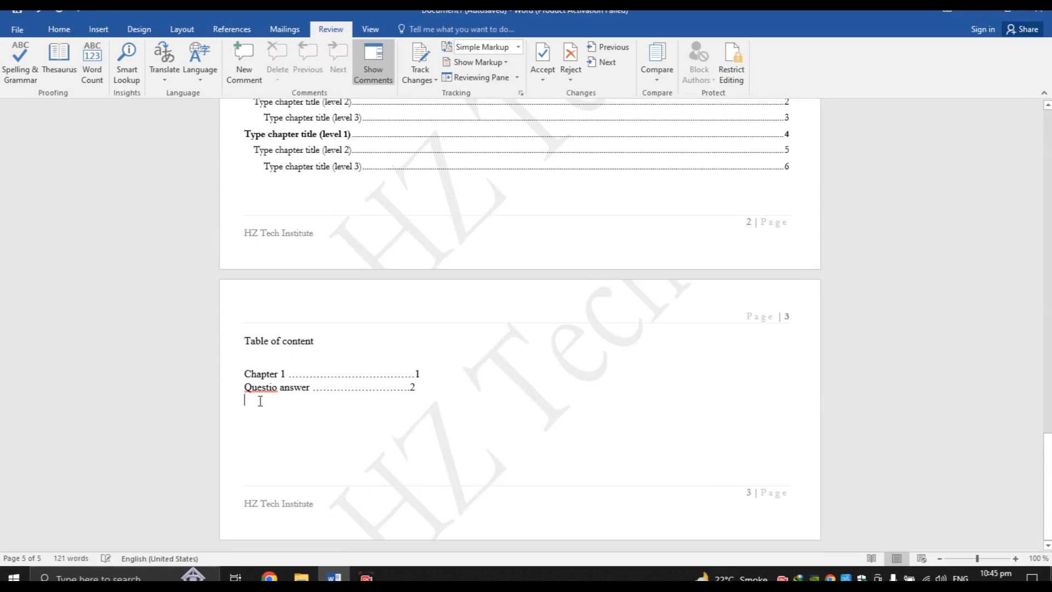
left_click(270, 371)
key("Delete")
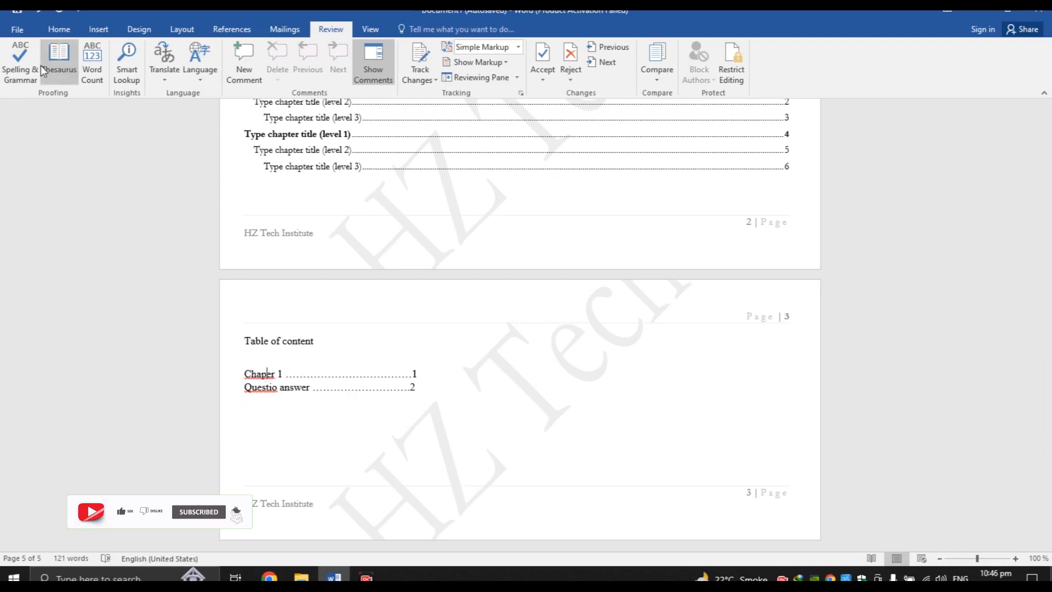
Spell-check the document, correcting Chaper to Chapter and Questio to Question, ignoring Fdsjxzhfz and Xdhxig
left_click(319, 164)
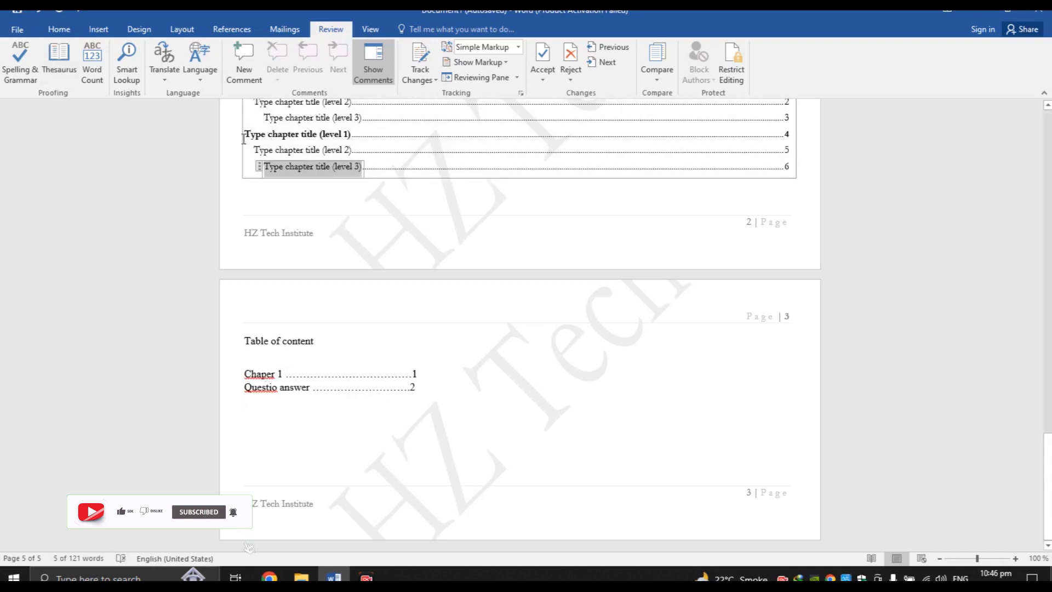
left_click(14, 49)
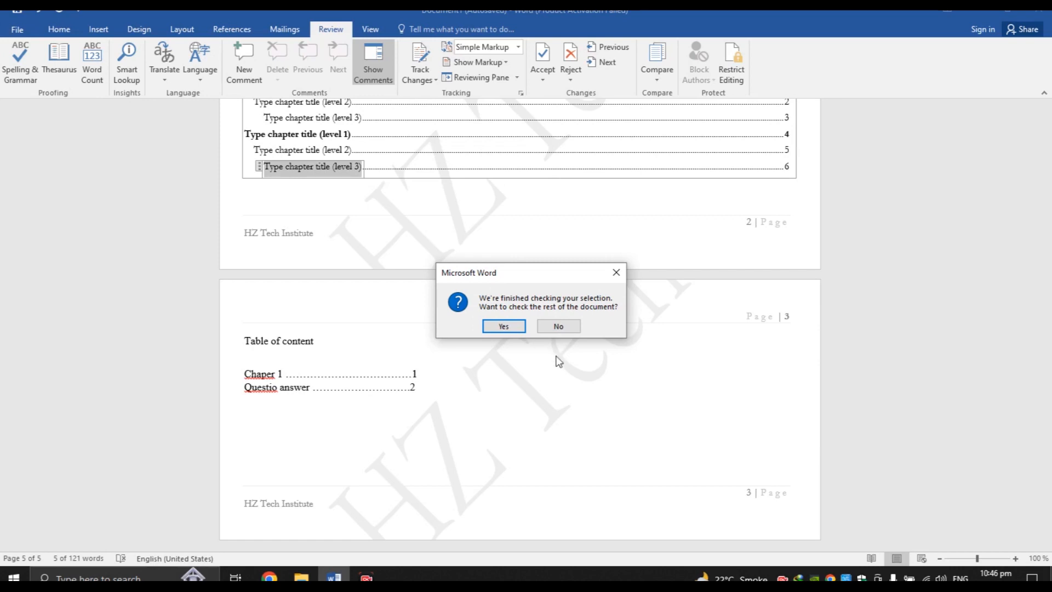
left_click(559, 326)
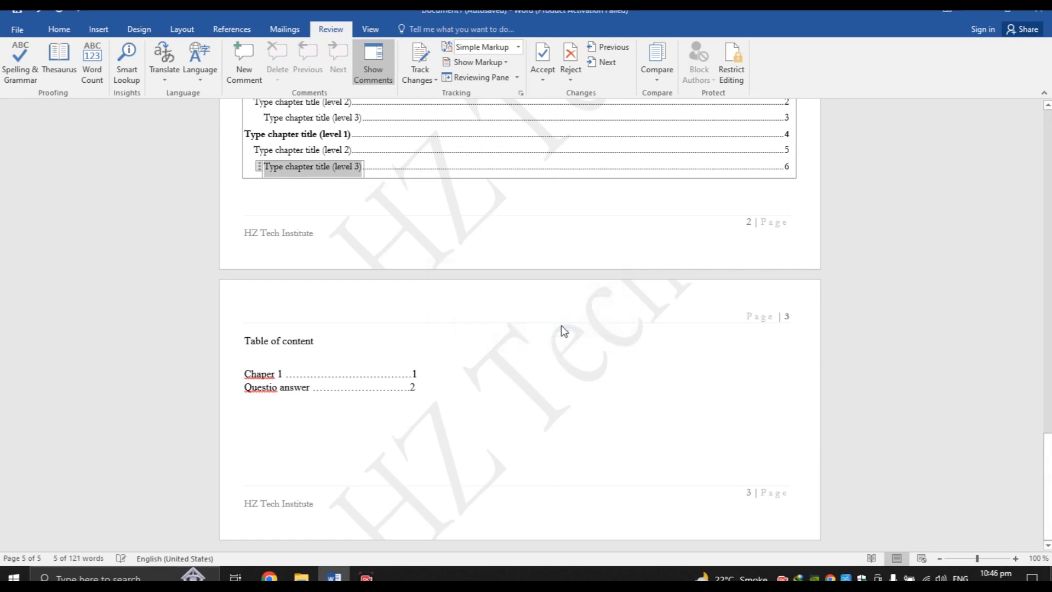
left_click(9, 78)
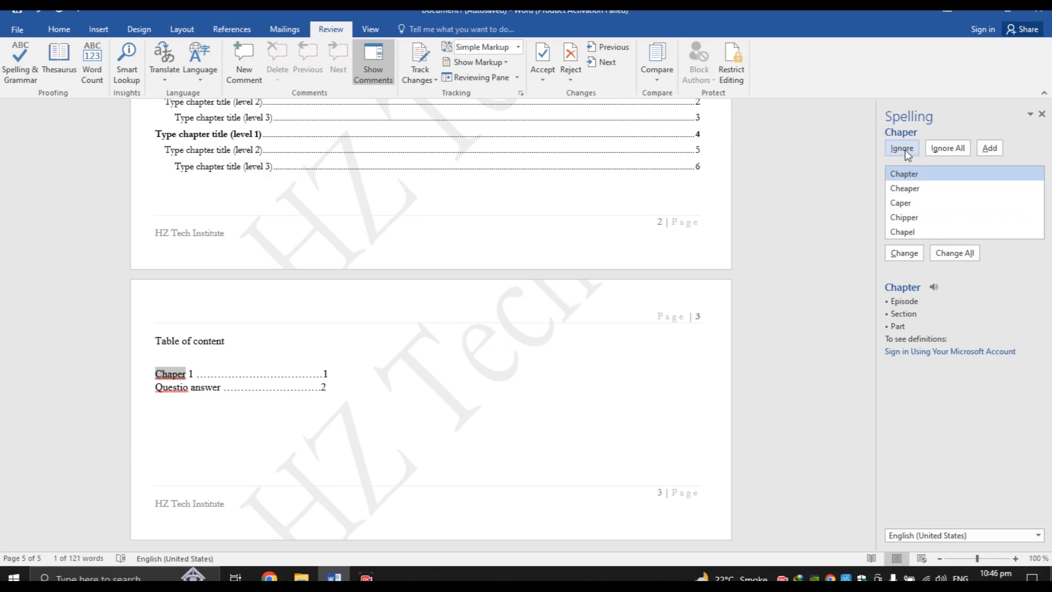
double_click(905, 174)
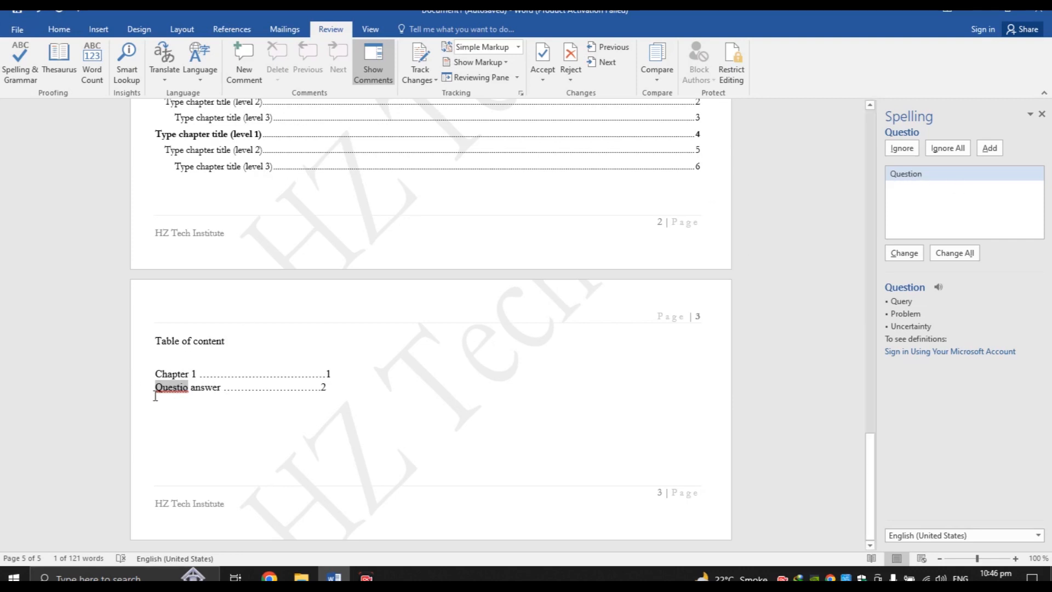
double_click(912, 182)
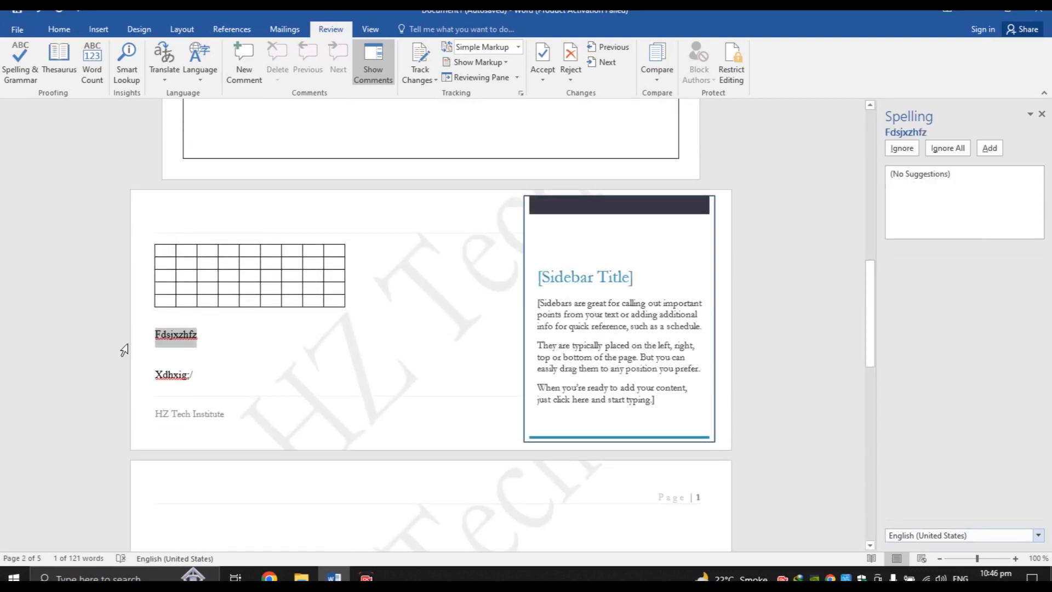
left_click(903, 149)
left_click(904, 156)
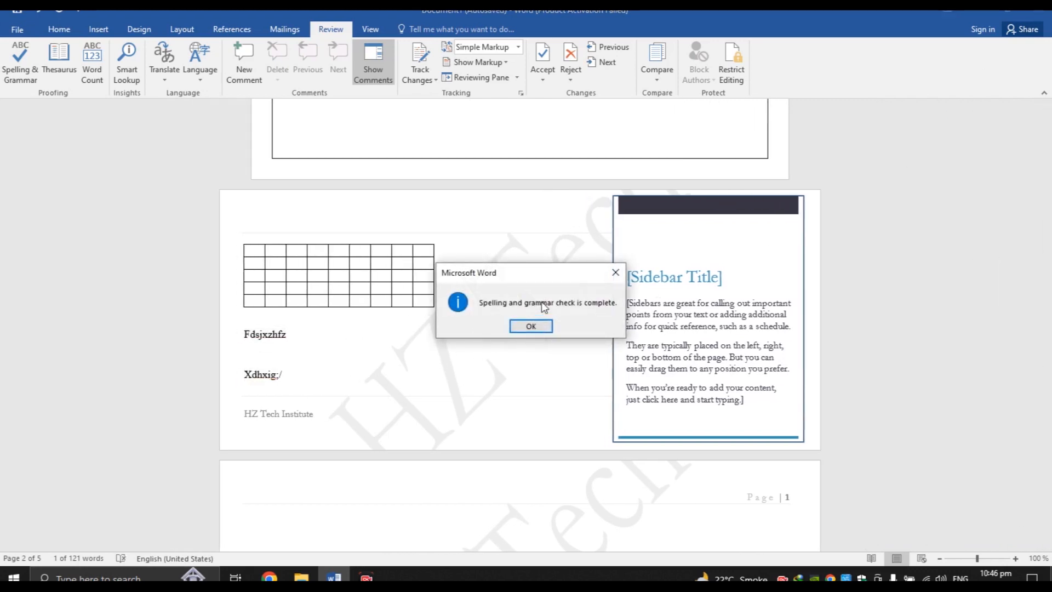
left_click(539, 326)
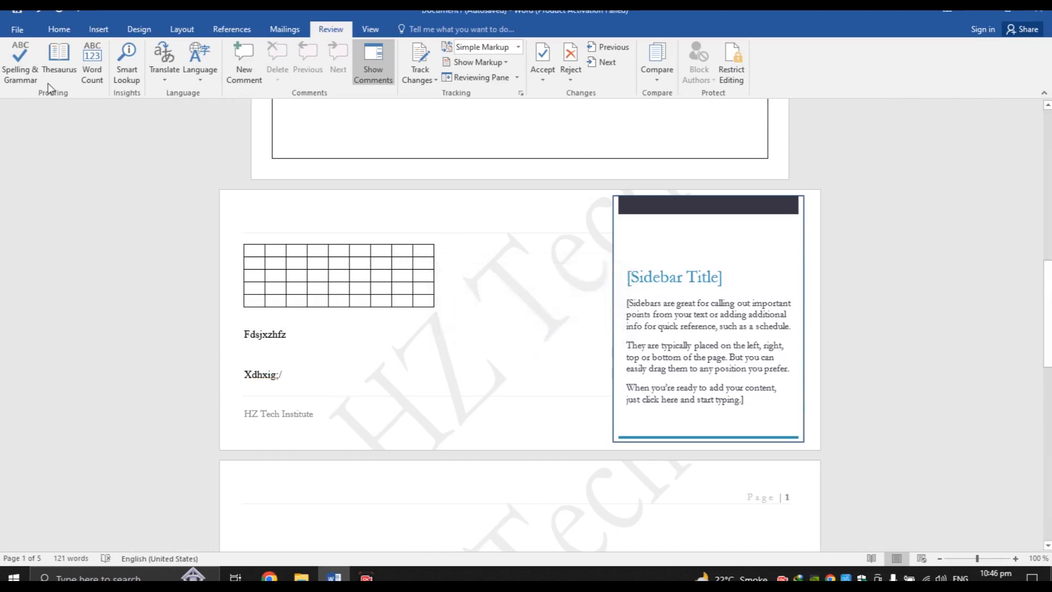
left_click(53, 65)
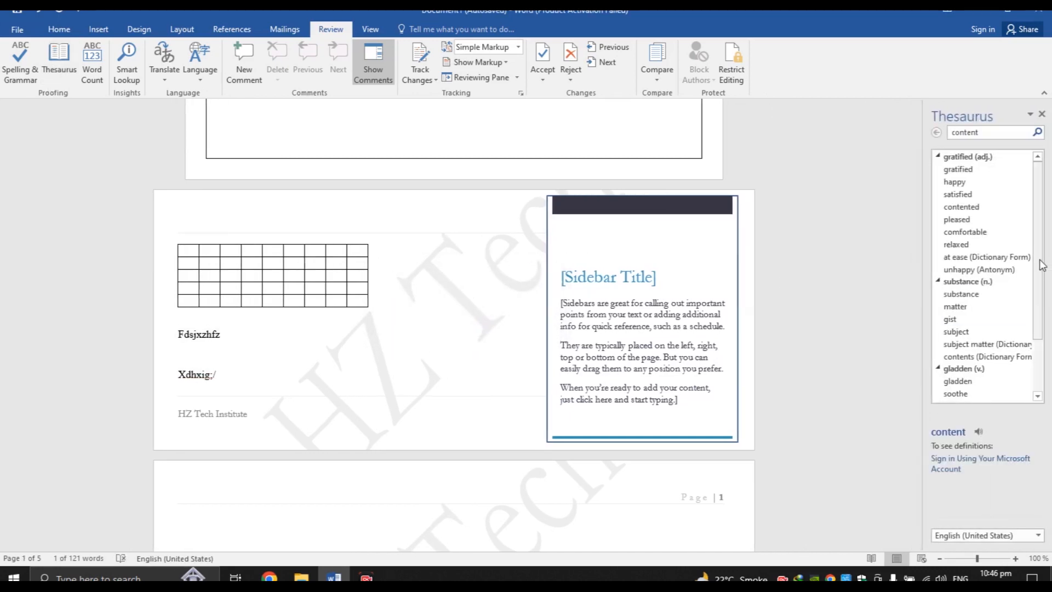
scroll(1038, 324, "down", 2)
scroll(1039, 336, "up", 2)
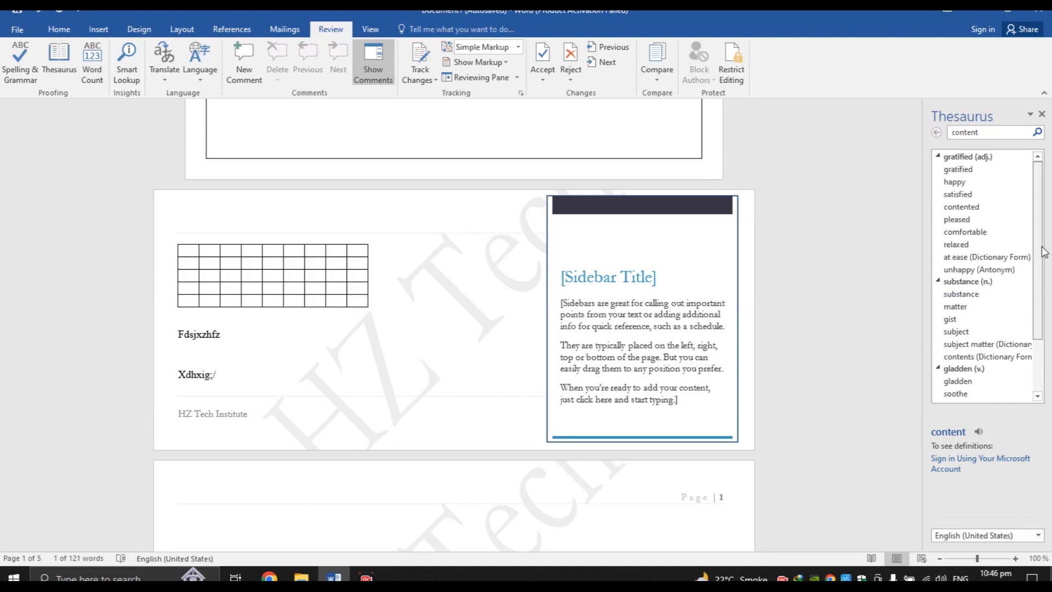
left_click(937, 157)
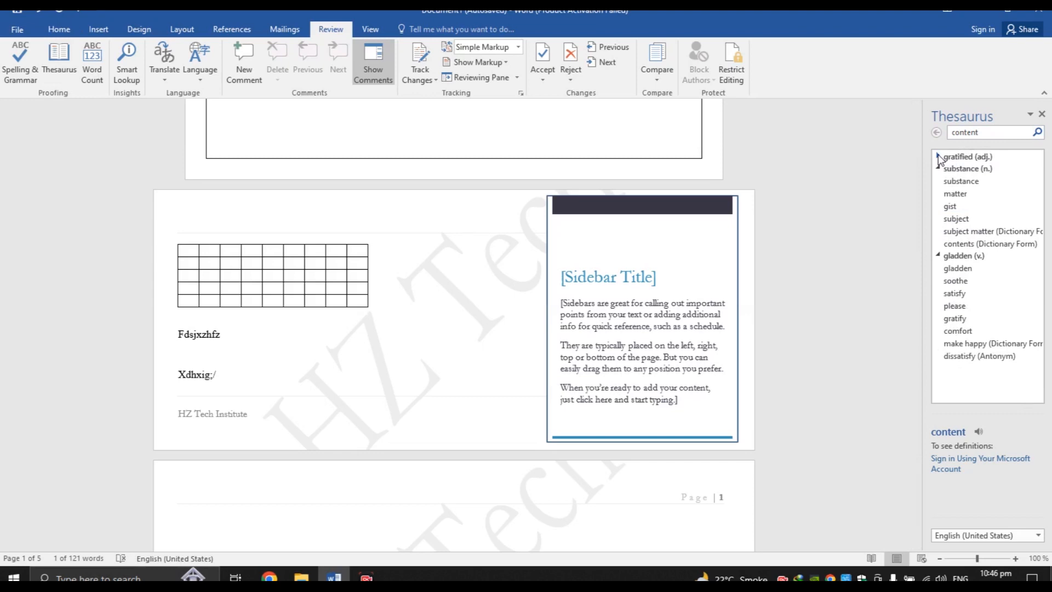
left_click(937, 169)
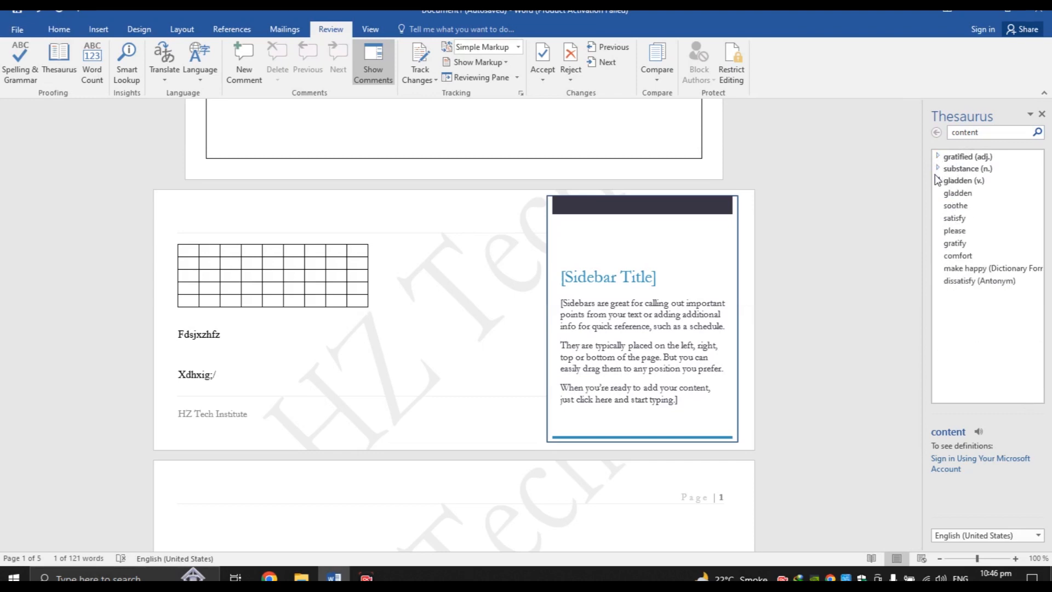
left_click(937, 181)
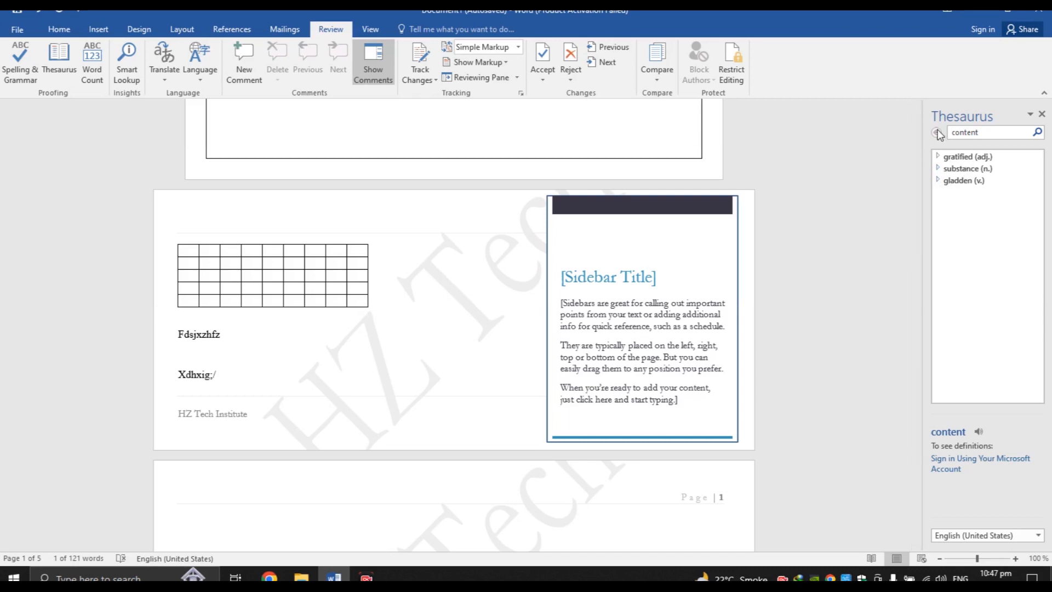
left_click(1043, 114)
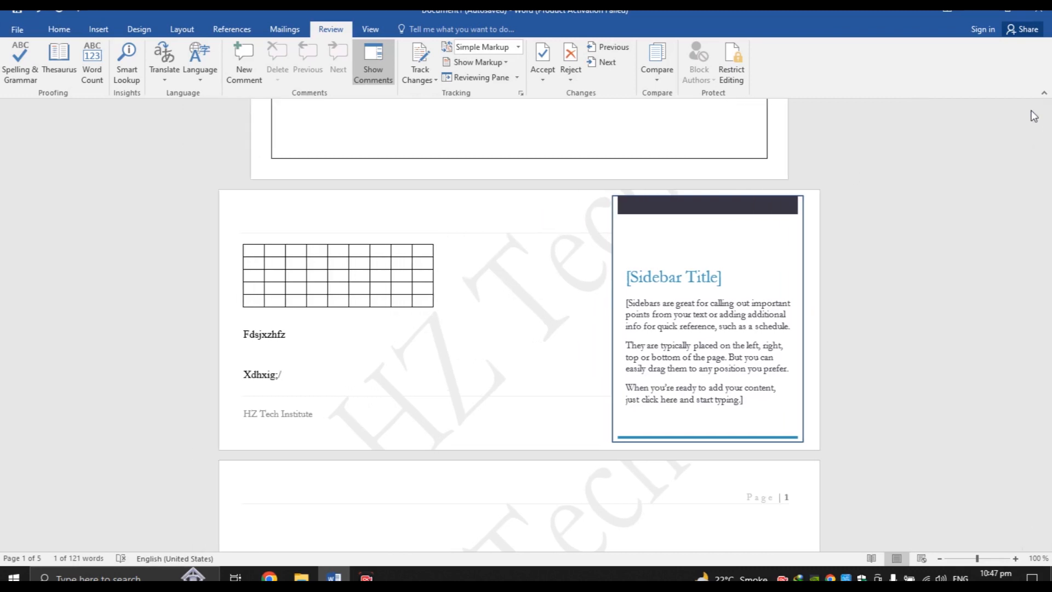
Check Word Count twice (121 words, 731 characters with spaces), once from below the Table of content heading
left_click(97, 77)
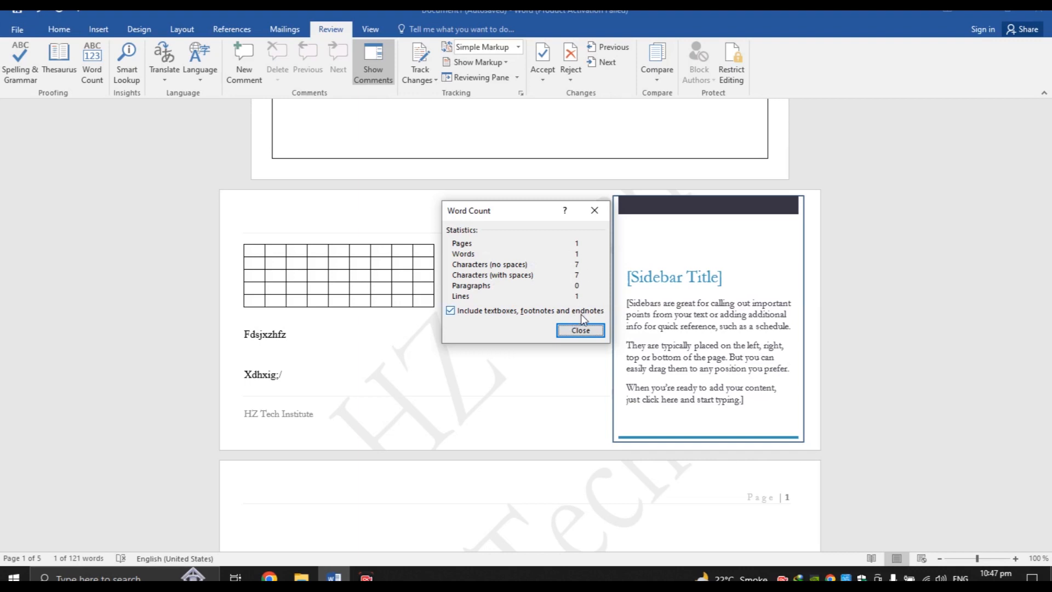
left_click(589, 330)
left_click_drag(1047, 299, 1047, 474)
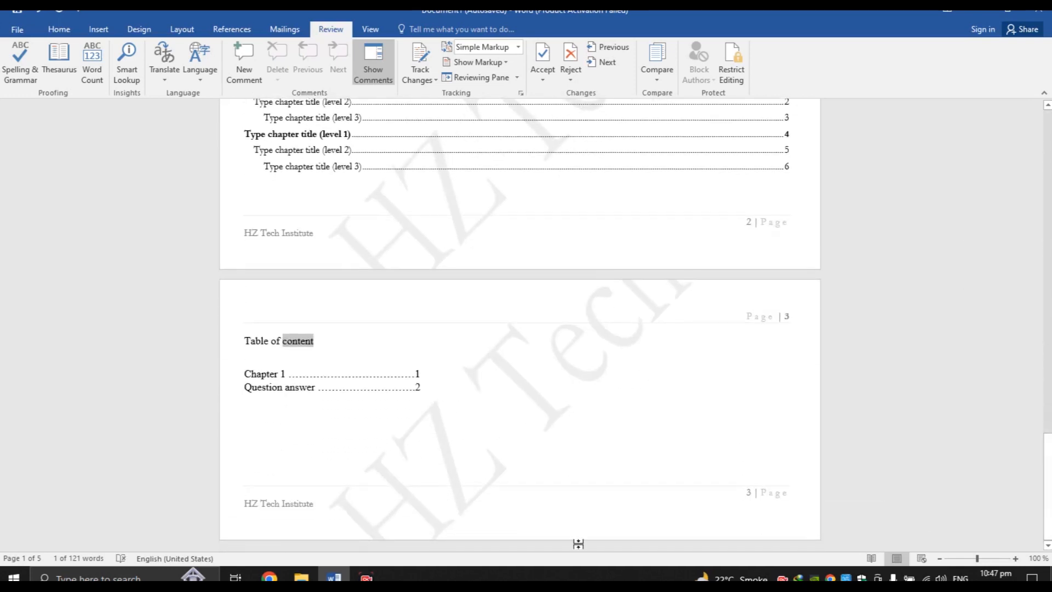
left_click(325, 352)
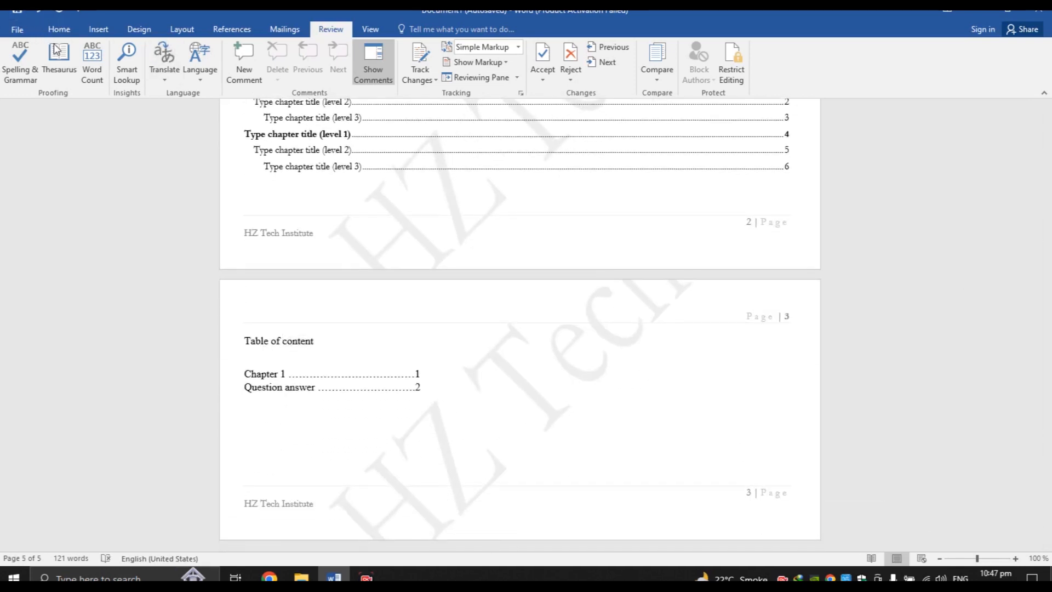
left_click(94, 77)
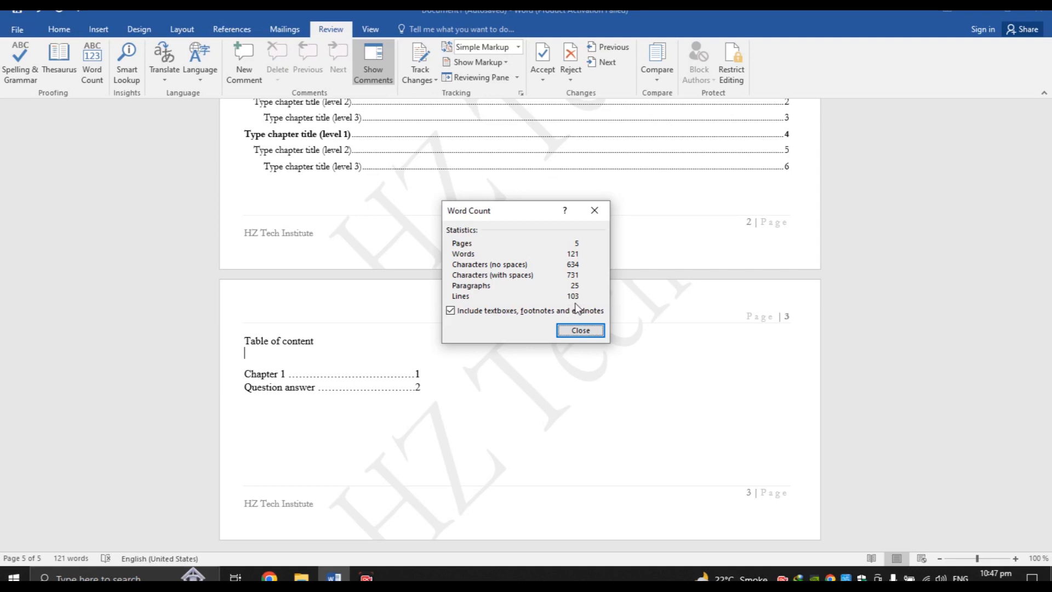
left_click(580, 331)
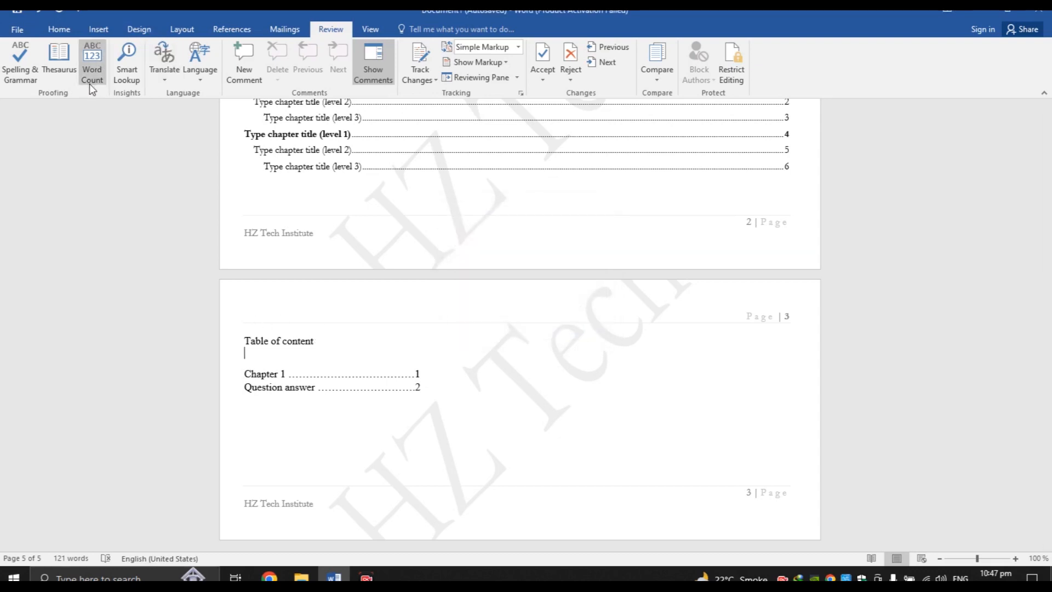
Open Smart Lookup, then try Turkish as the translation source language before cancelling
left_click(130, 81)
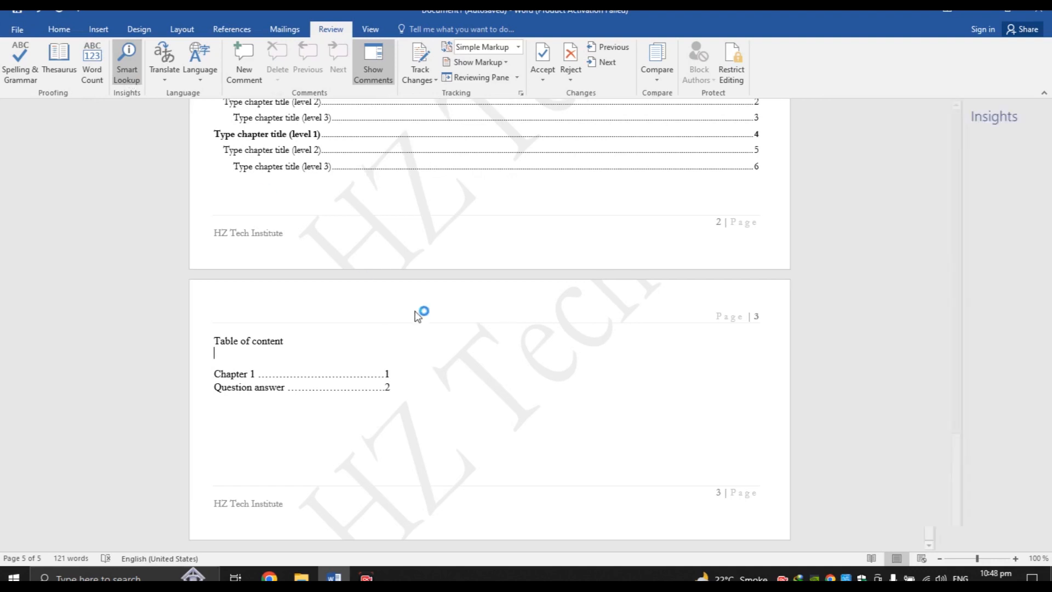
left_click(166, 75)
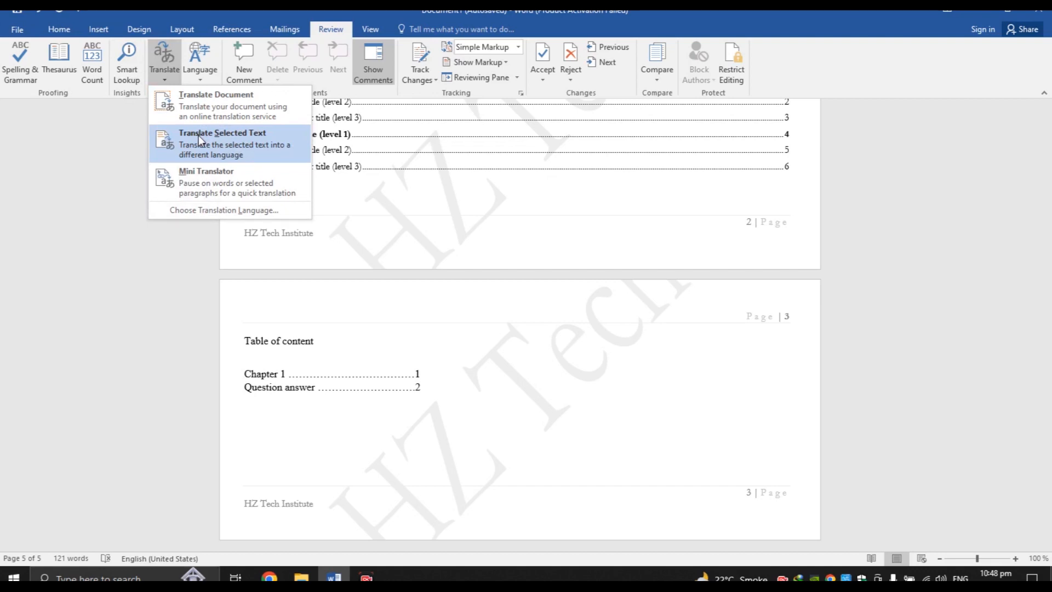
left_click(232, 102)
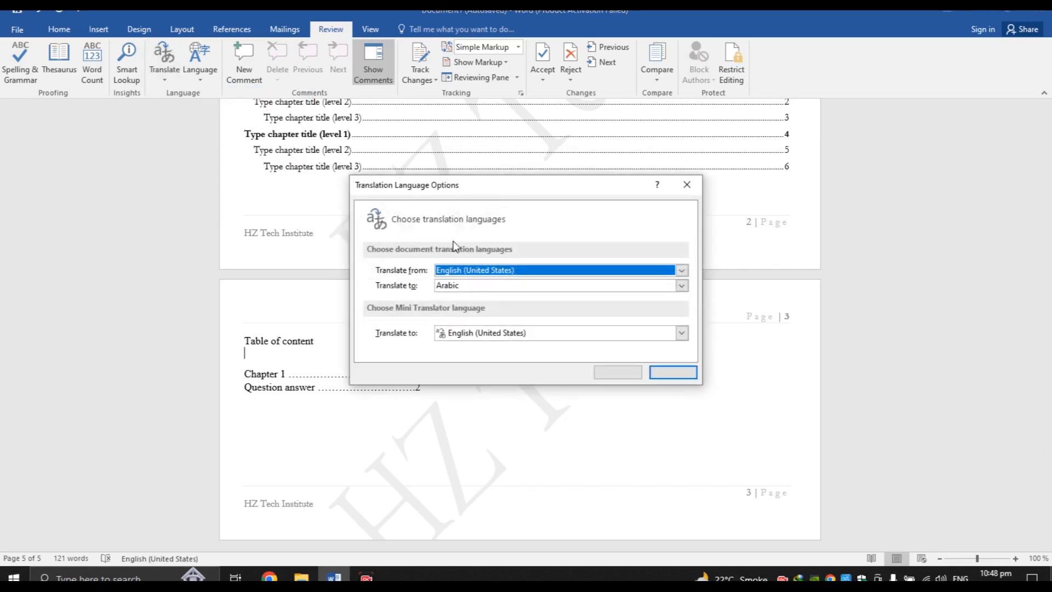
left_click(482, 270)
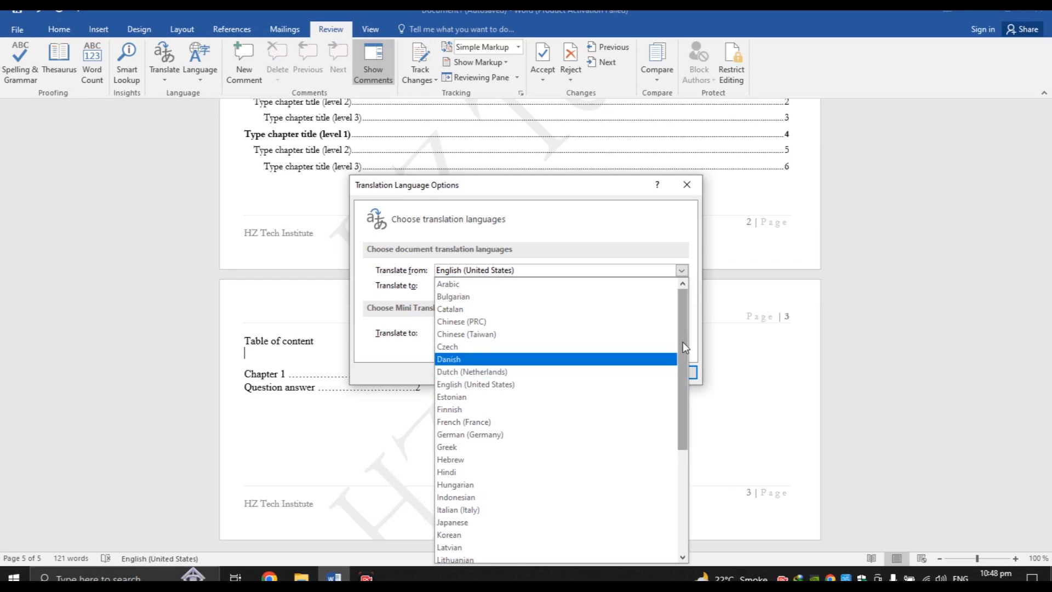
left_click_drag(683, 342, 696, 446)
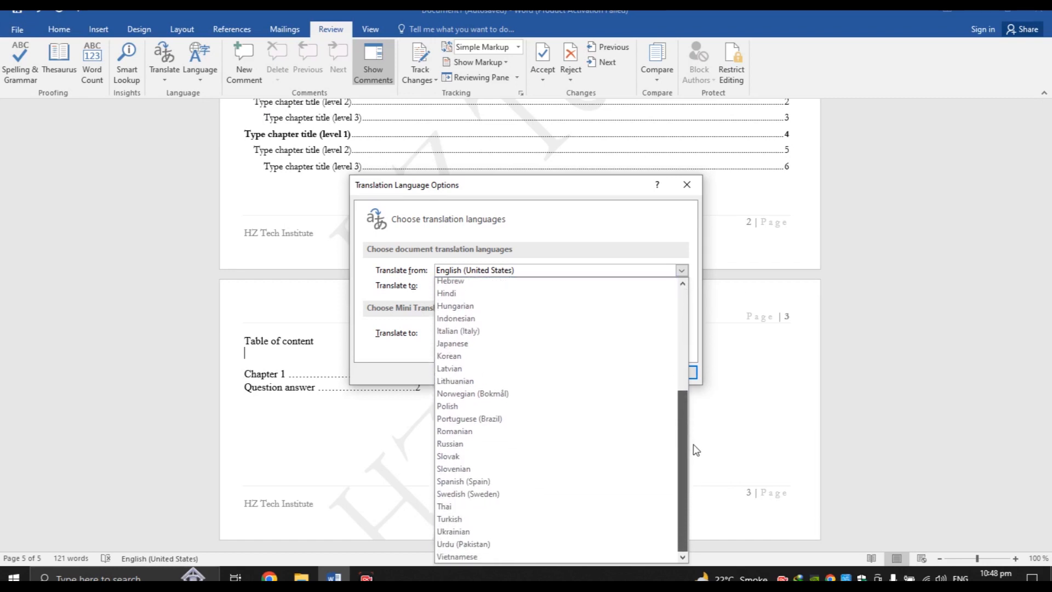
left_click(478, 519)
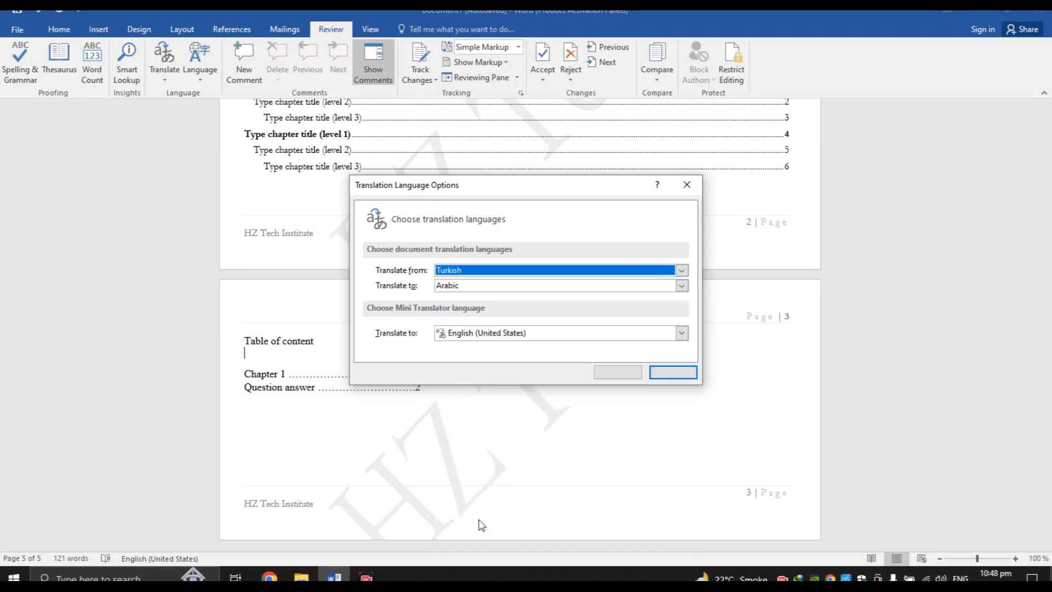
left_click(672, 372)
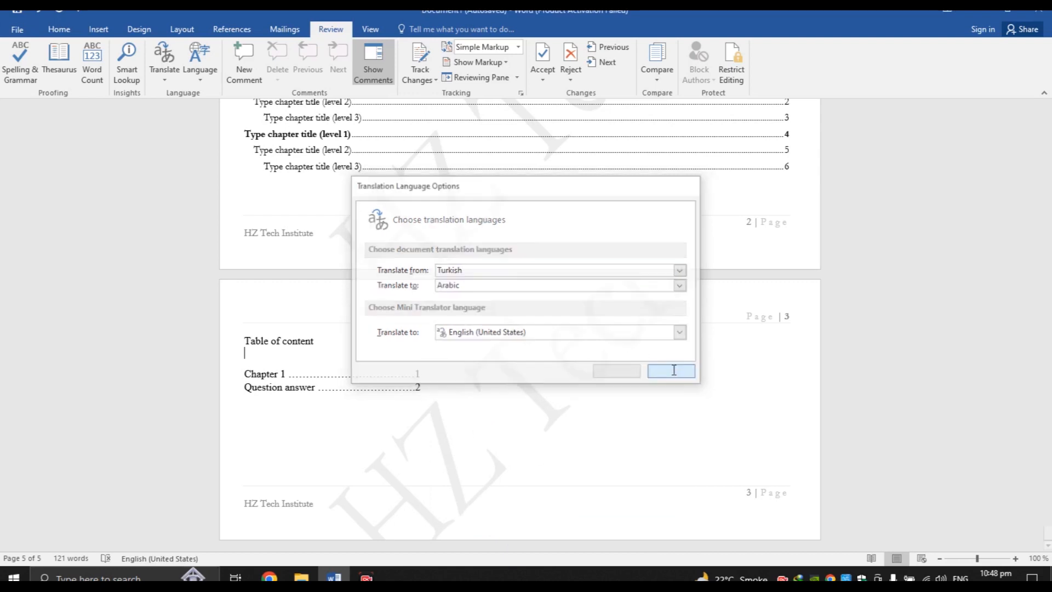
Select the 'Table of content' heading as the text to translate
left_click_drag(251, 377, 283, 376)
left_click(281, 378)
left_click_drag(245, 338, 359, 340)
left_click(359, 340)
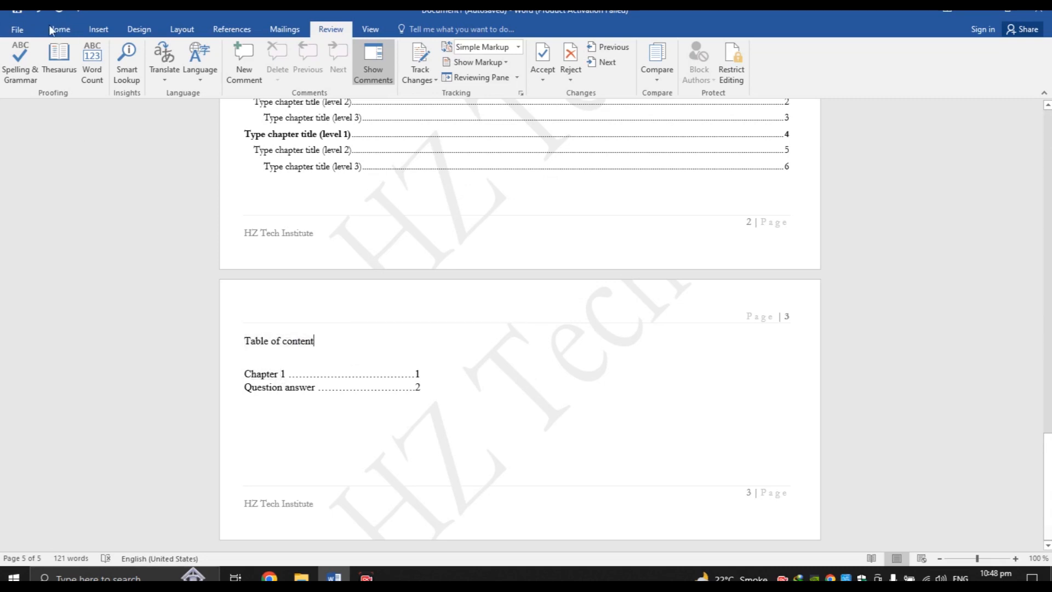
left_click(173, 70)
left_click(317, 334)
left_click_drag(316, 340, 244, 342)
Set the translation target to Swedish (Sweden), decline online translation, and open the Language options
left_click(163, 66)
left_click(192, 95)
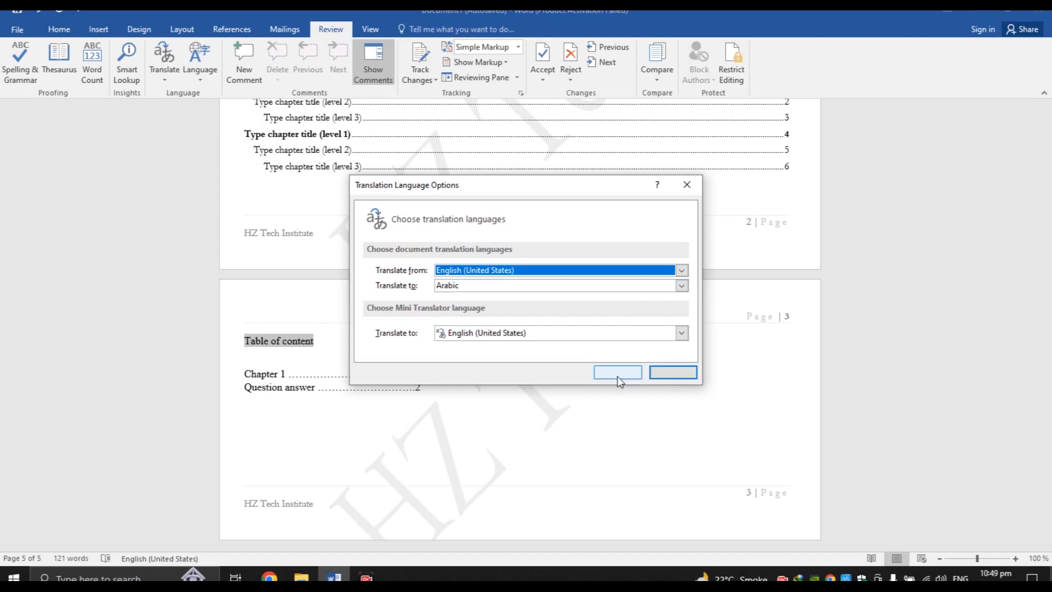
left_click(655, 285)
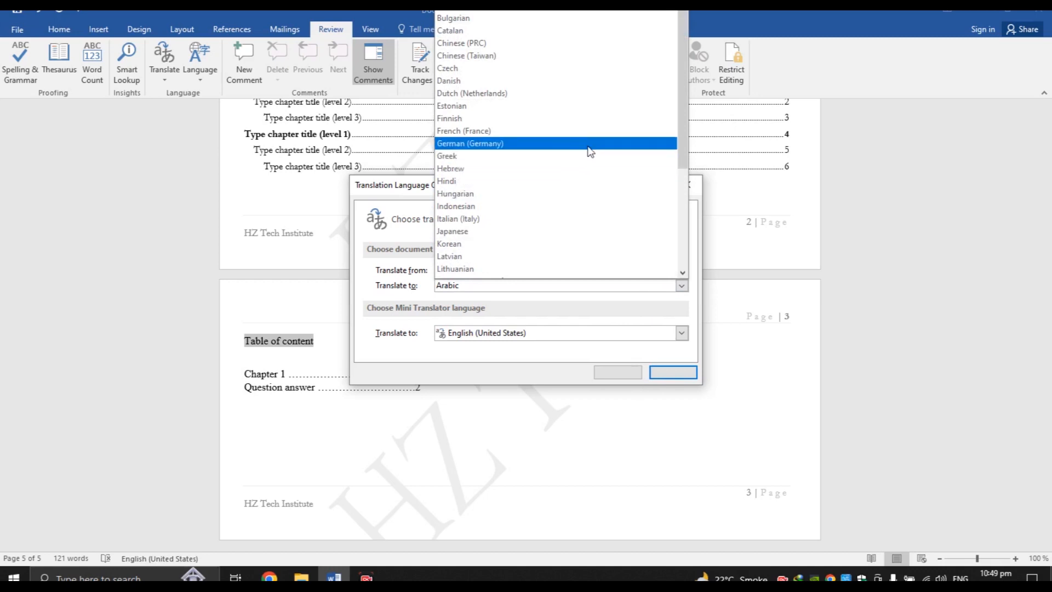
left_click(589, 145)
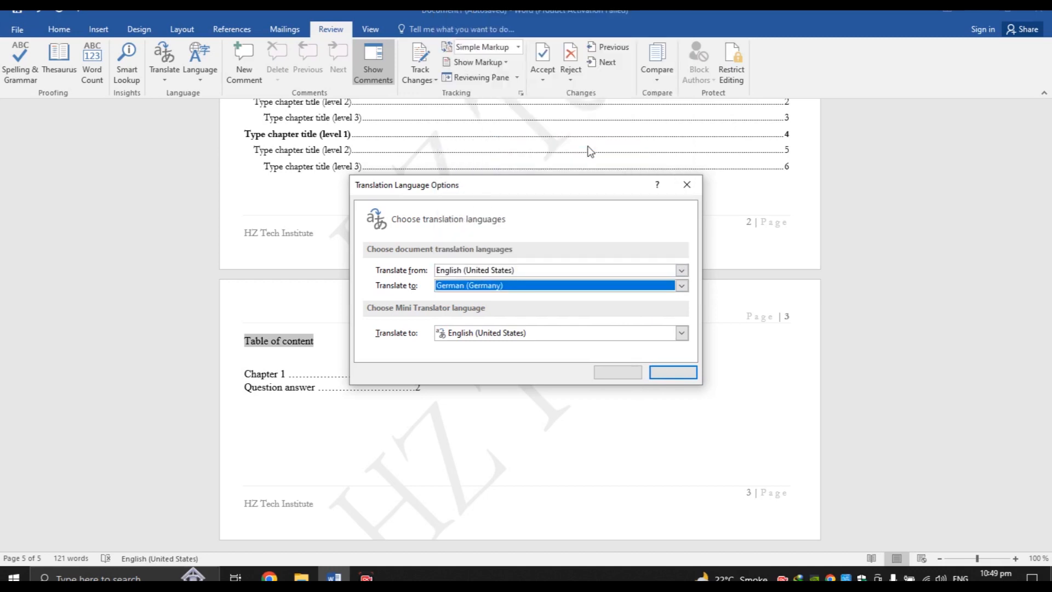
left_click(682, 286)
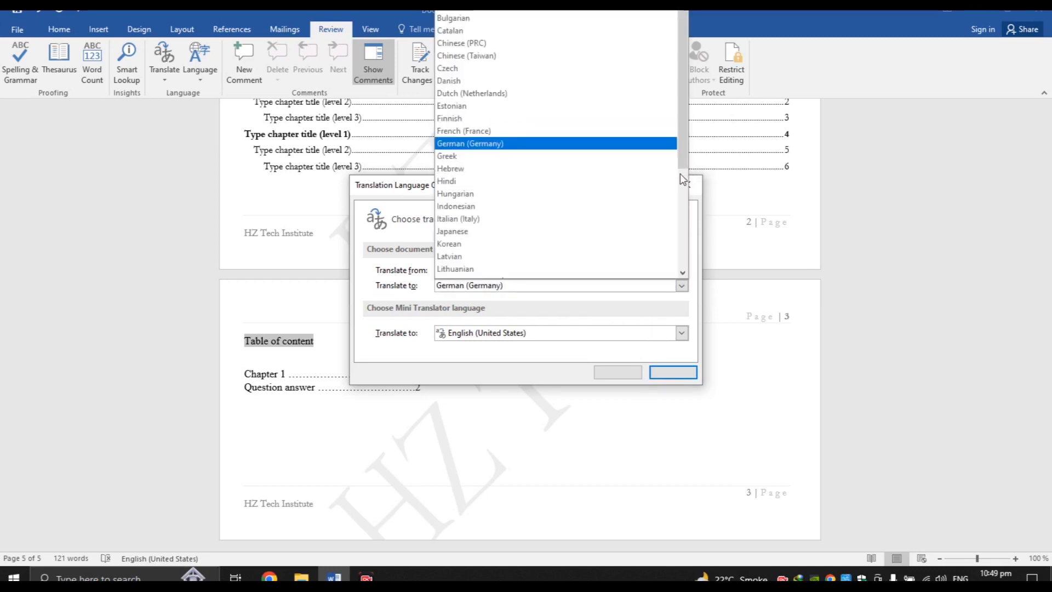
left_click_drag(682, 164, 691, 271)
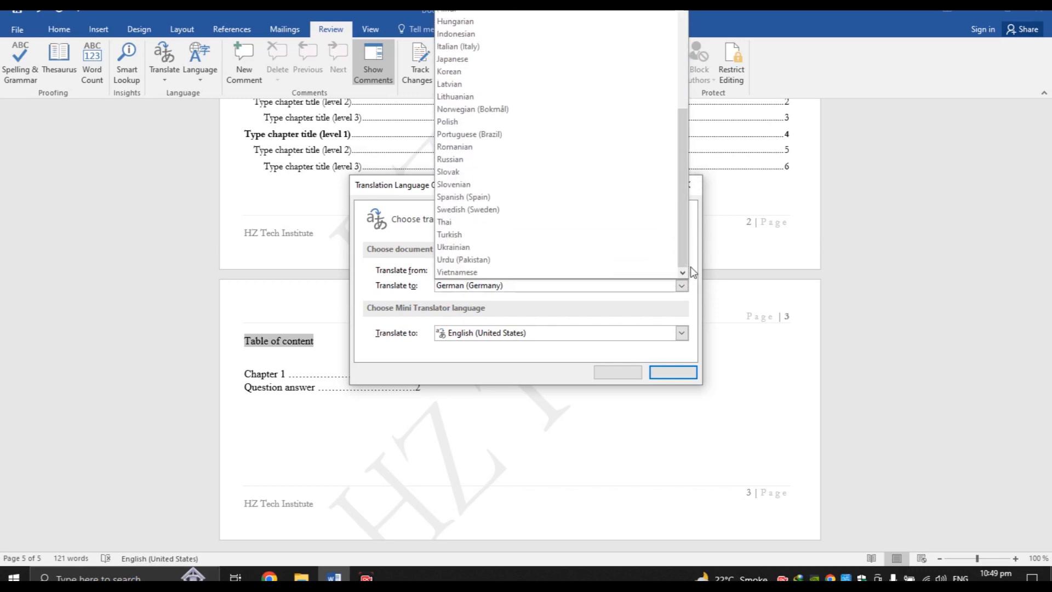
left_click(570, 210)
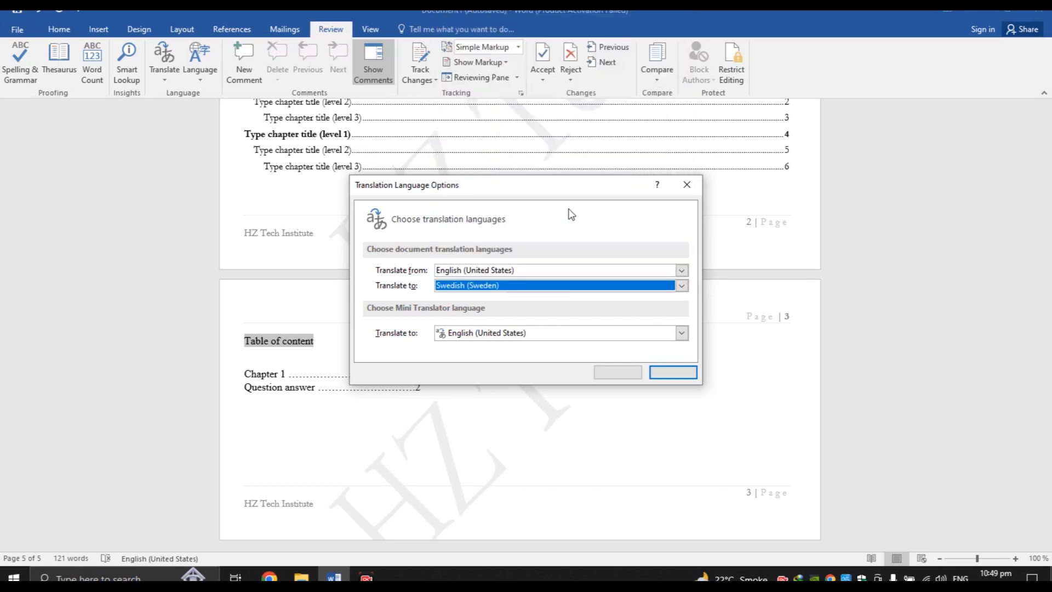
left_click(653, 372)
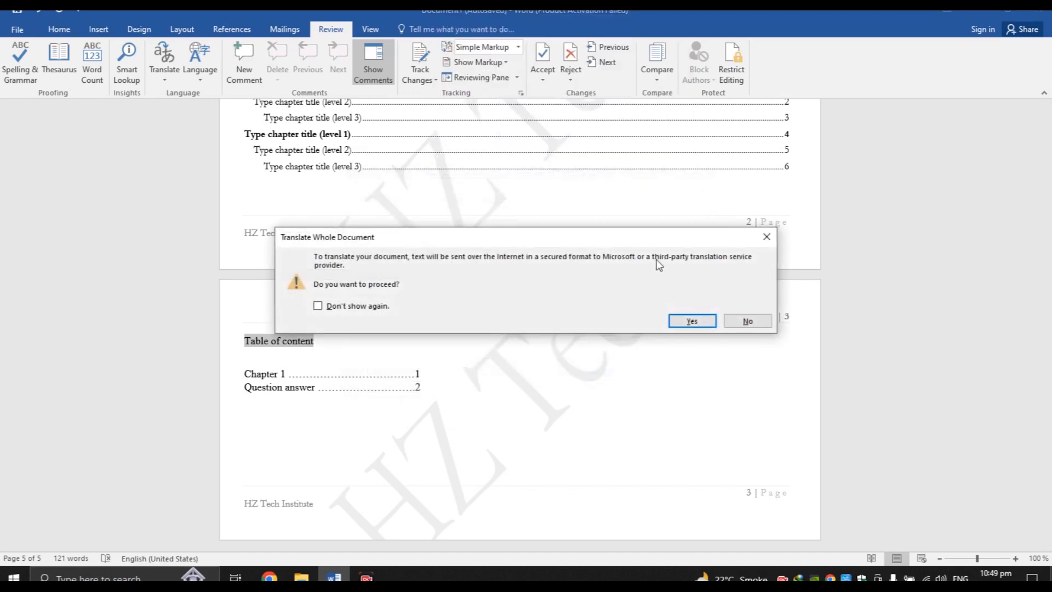
left_click(748, 320)
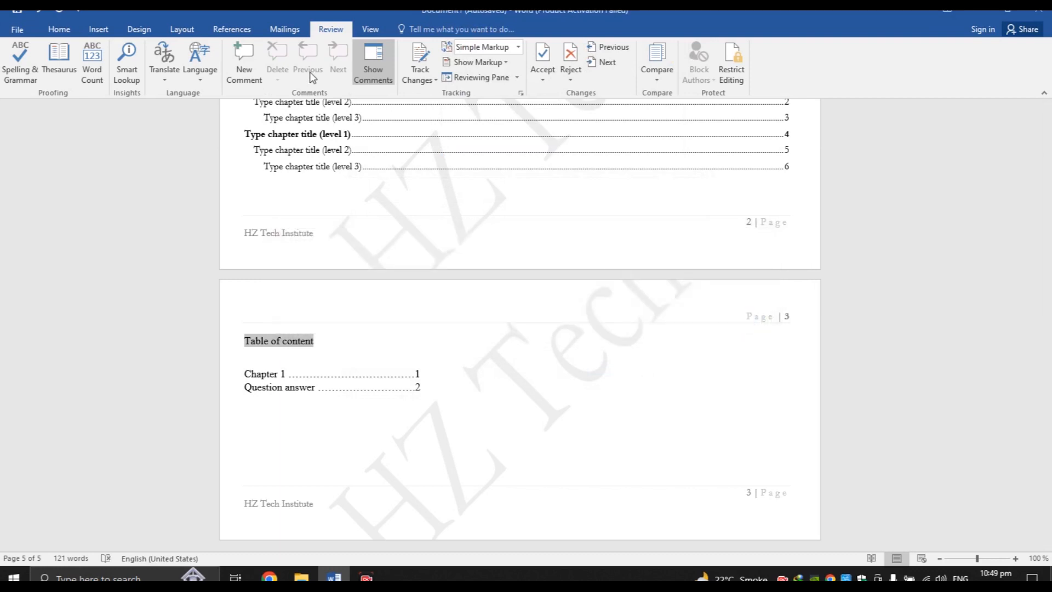
left_click(202, 80)
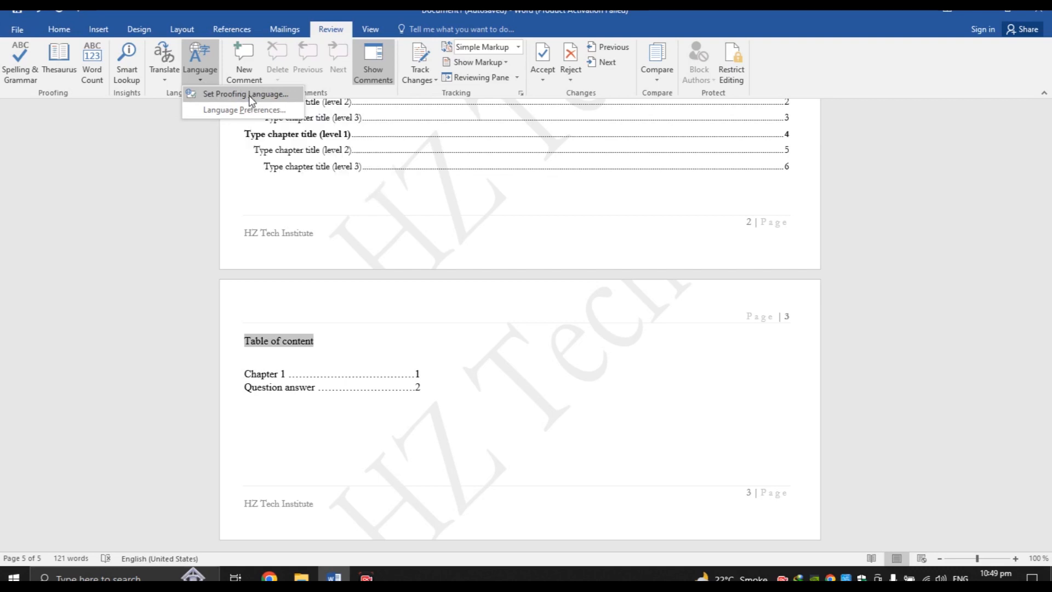
left_click(231, 117)
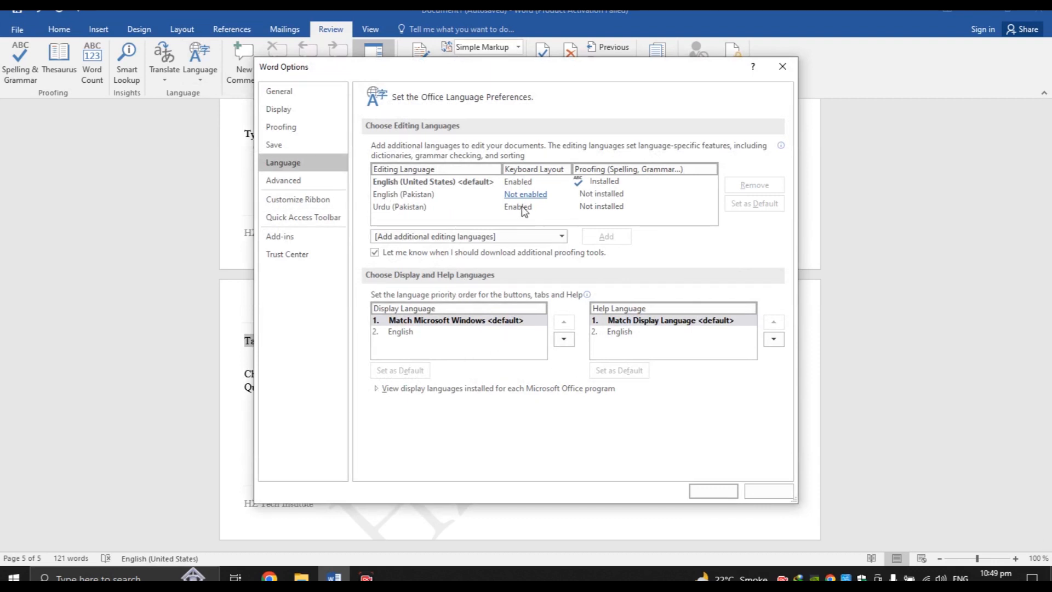
left_click(585, 211)
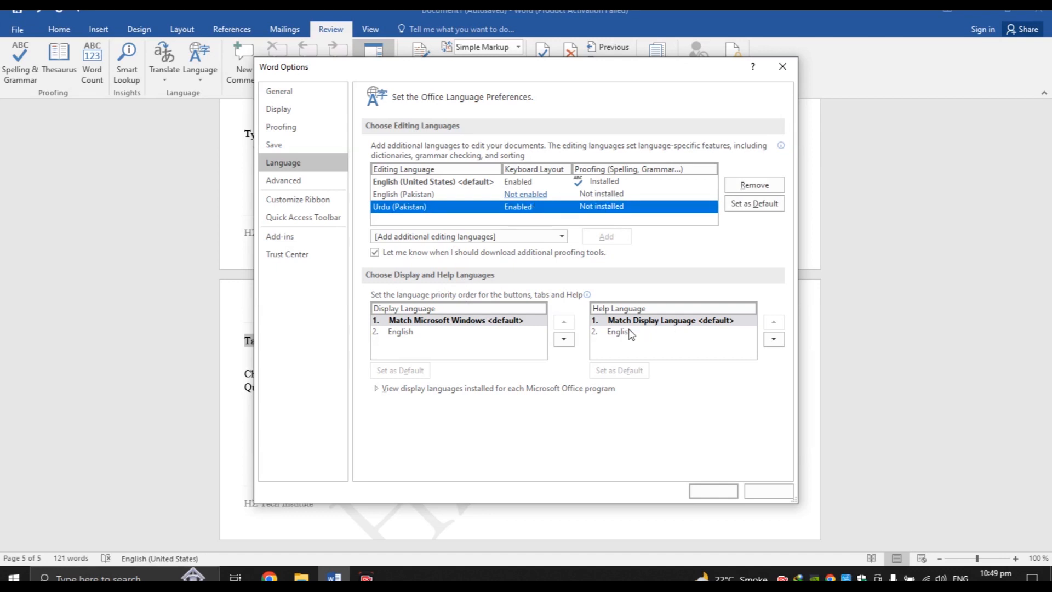
left_click(751, 492)
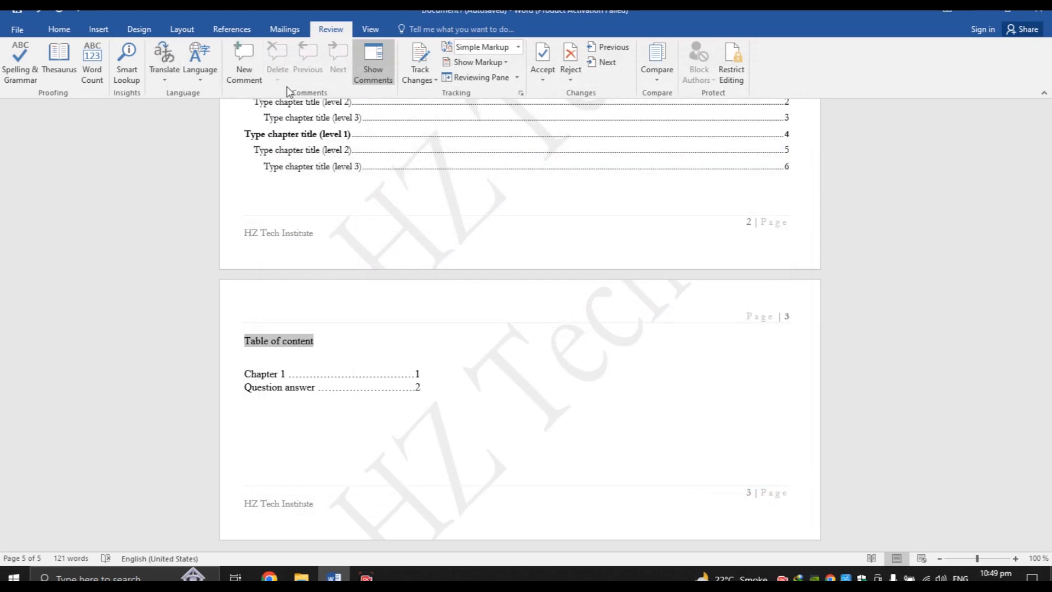
left_click(372, 78)
Add a comment to the 'Table of content' heading and hide the comments
left_click(245, 74)
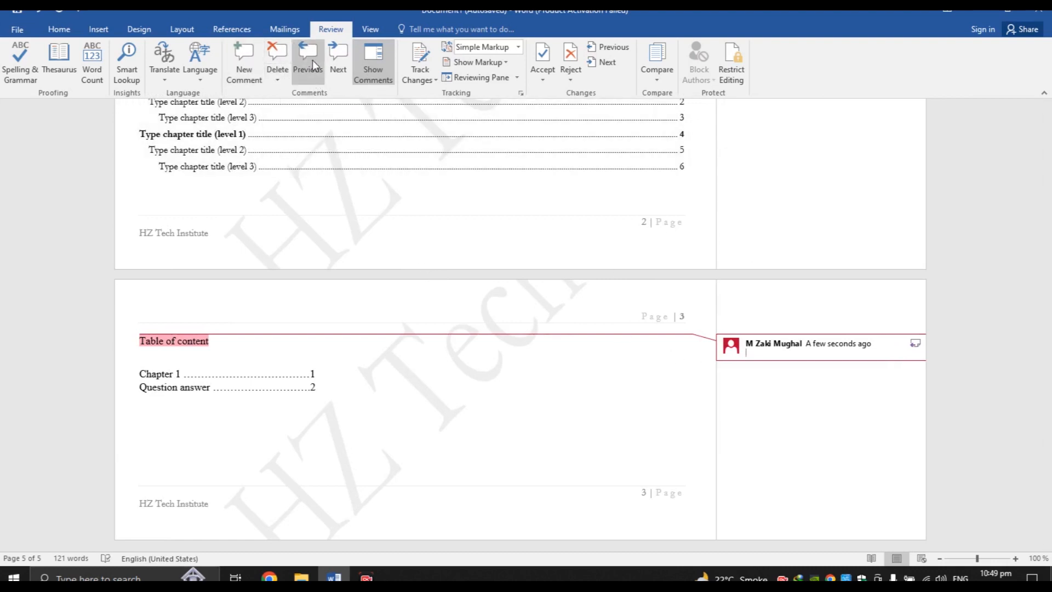
left_click(361, 67)
left_click(361, 67)
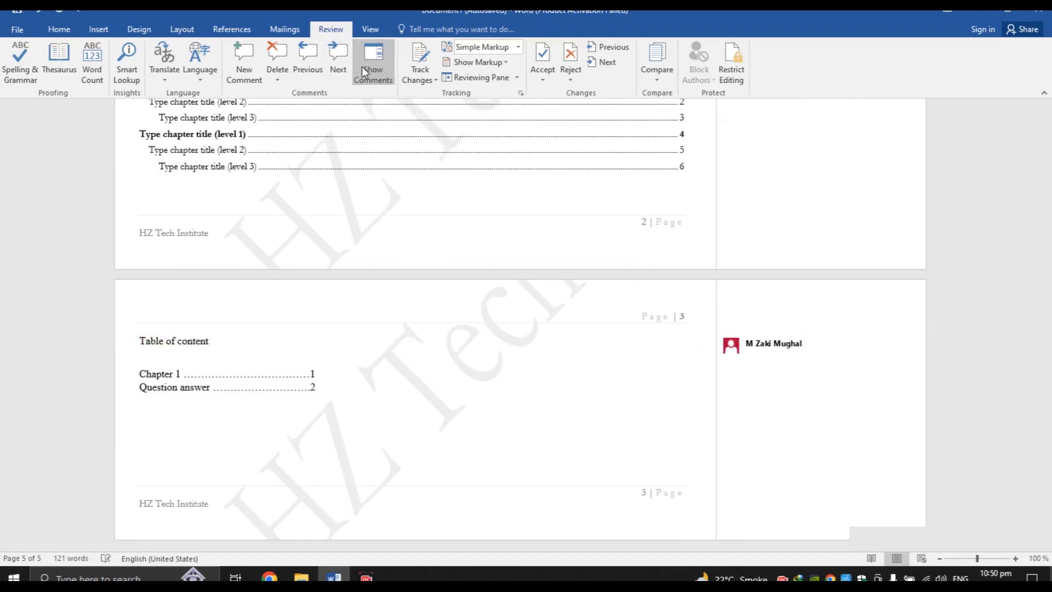
left_click(361, 67)
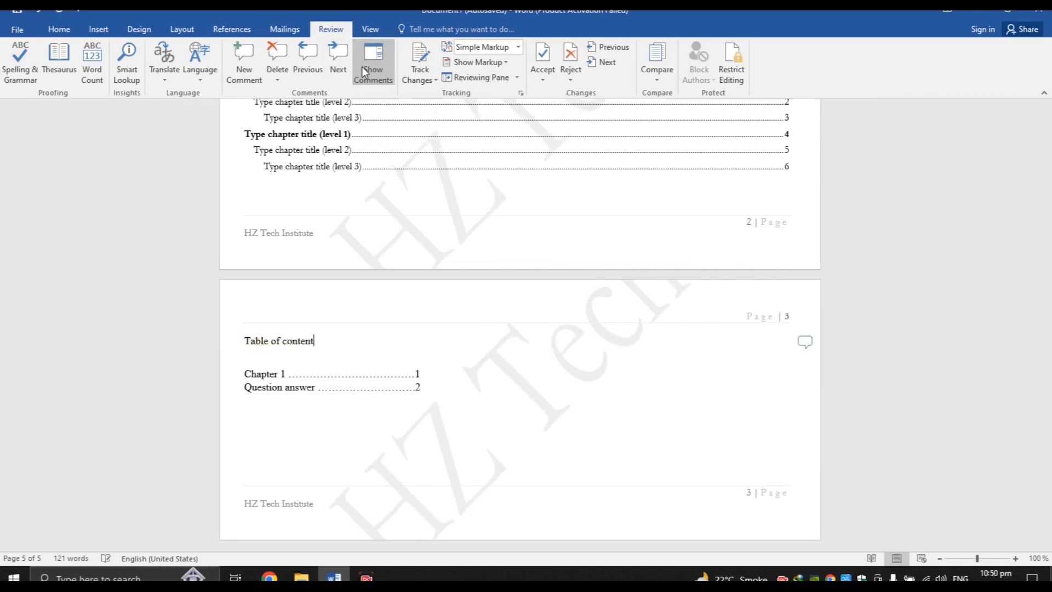
Turn on Track Changes and briefly check the Restrict Editing pane
left_click(435, 80)
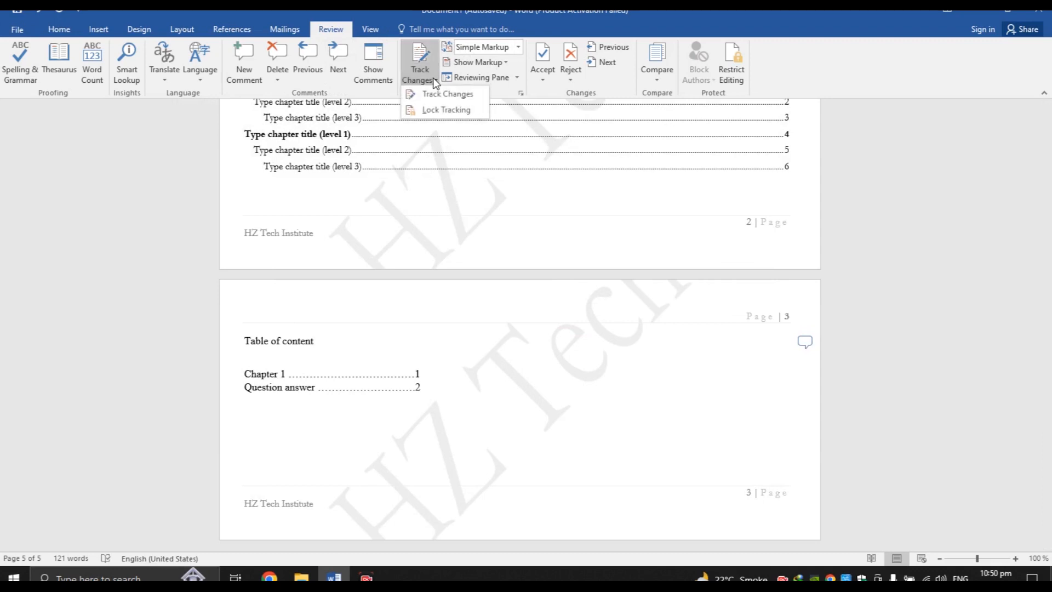
left_click(417, 93)
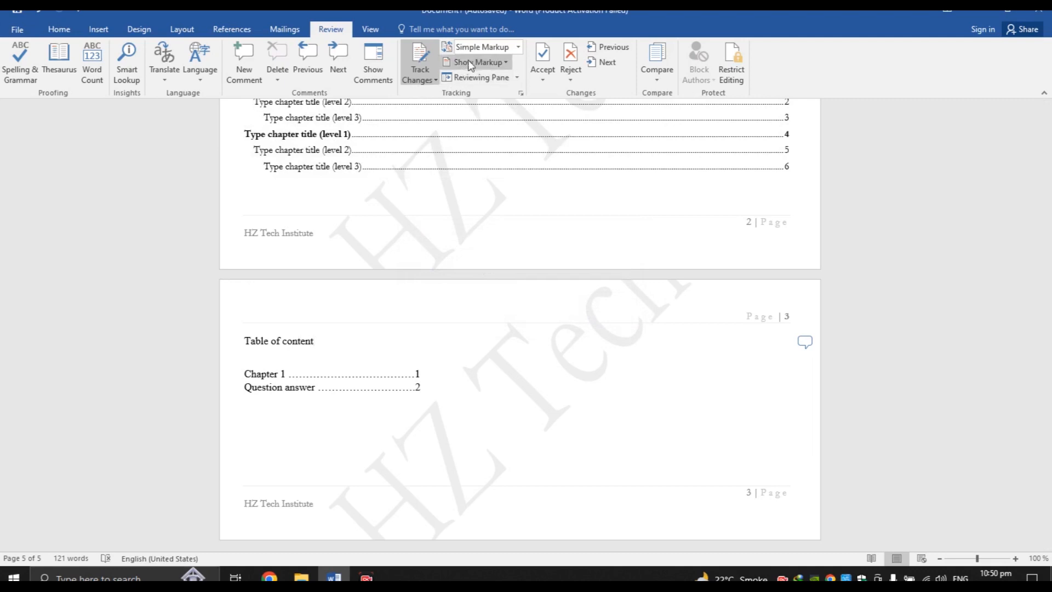
left_click(732, 63)
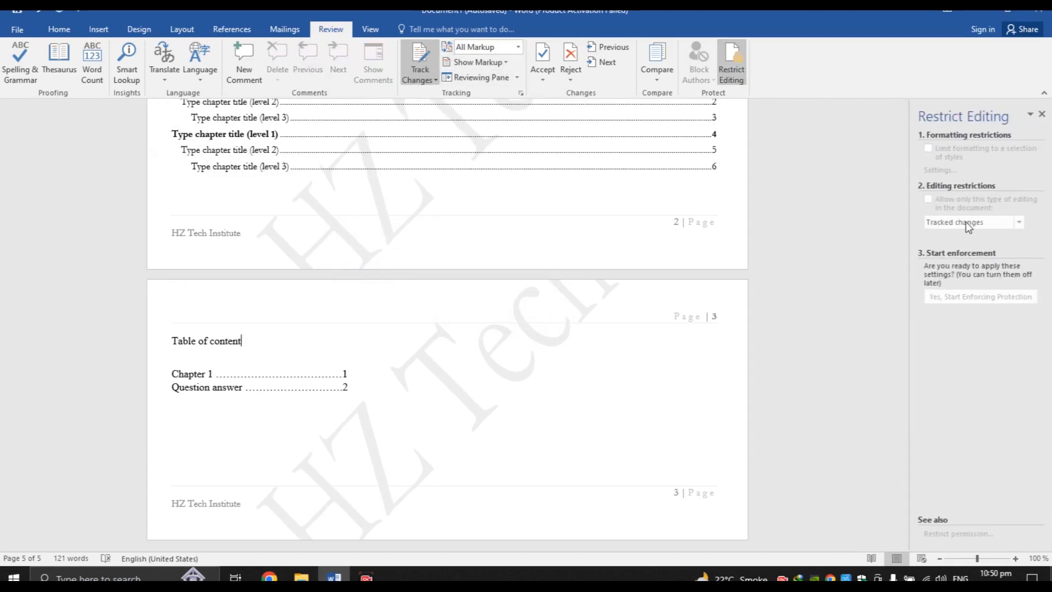
left_click(1041, 114)
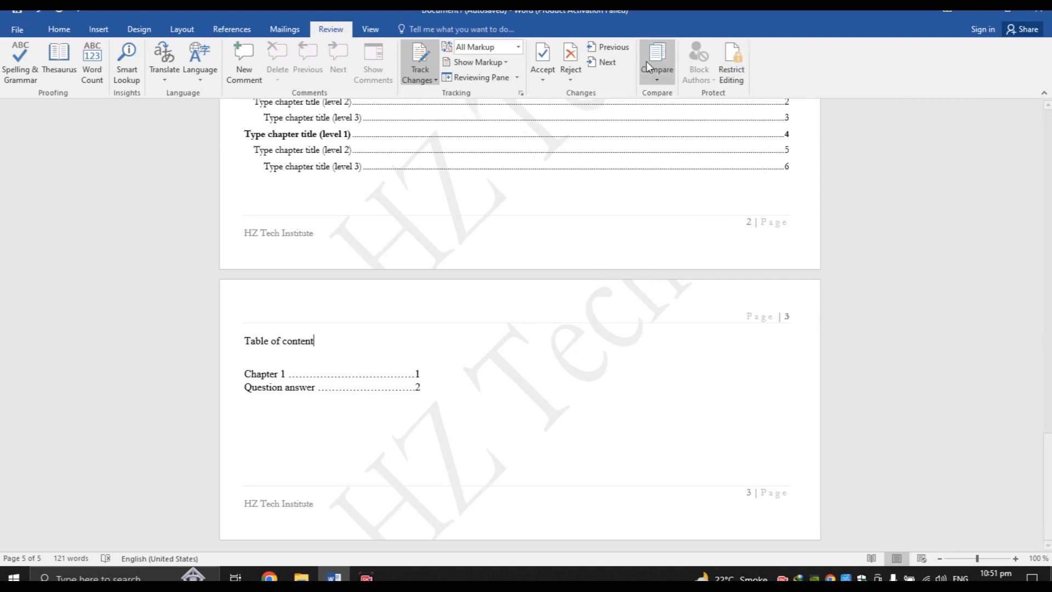
left_click(370, 29)
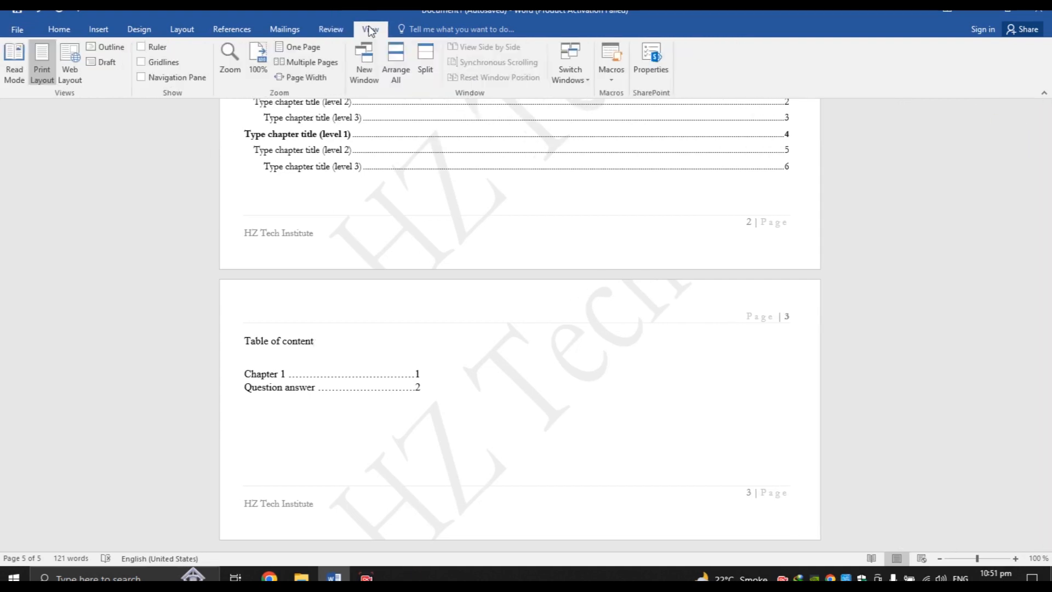
Page through the document in Read Mode, cancel closing it, and glance at File Info
left_click(18, 79)
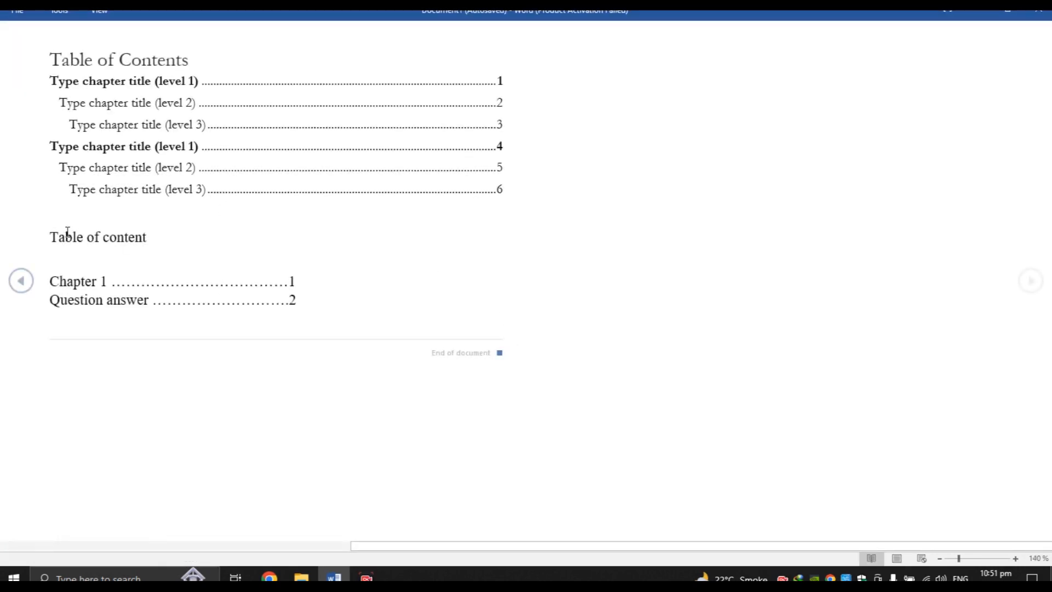
left_click(28, 281)
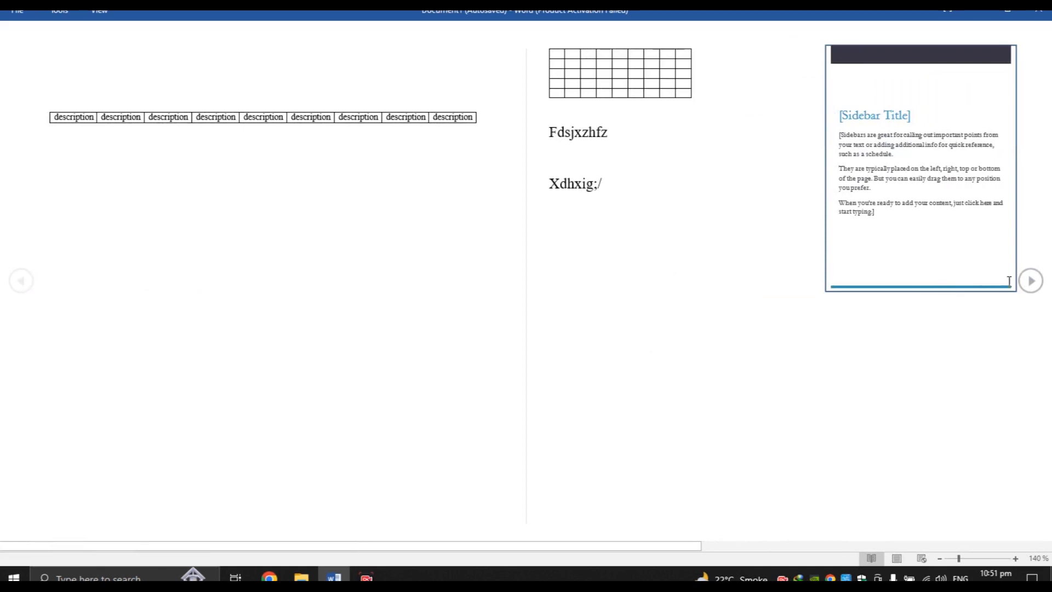
left_click(1032, 287)
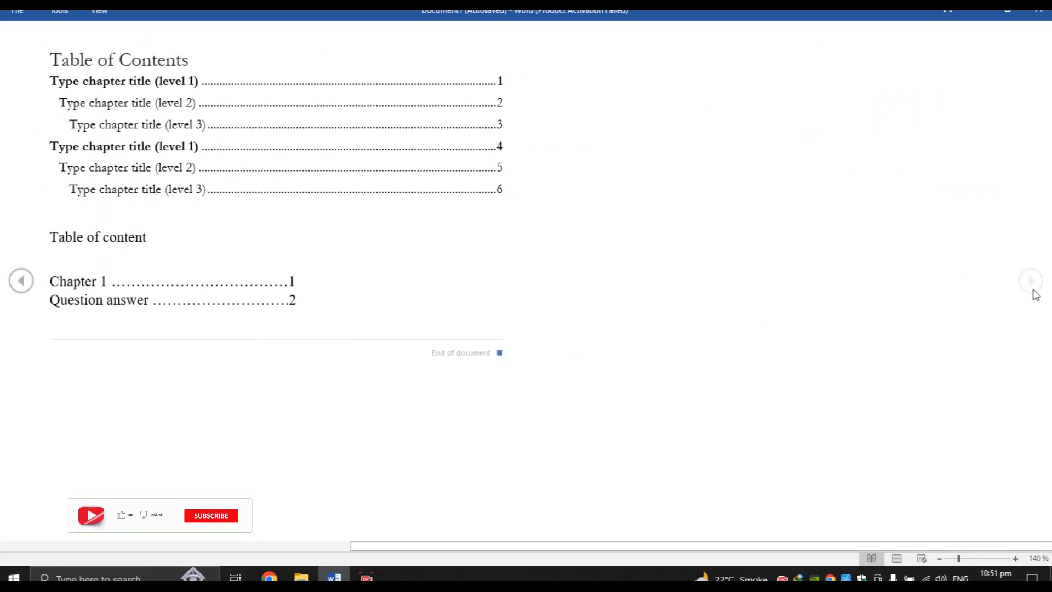
left_click(1039, 11)
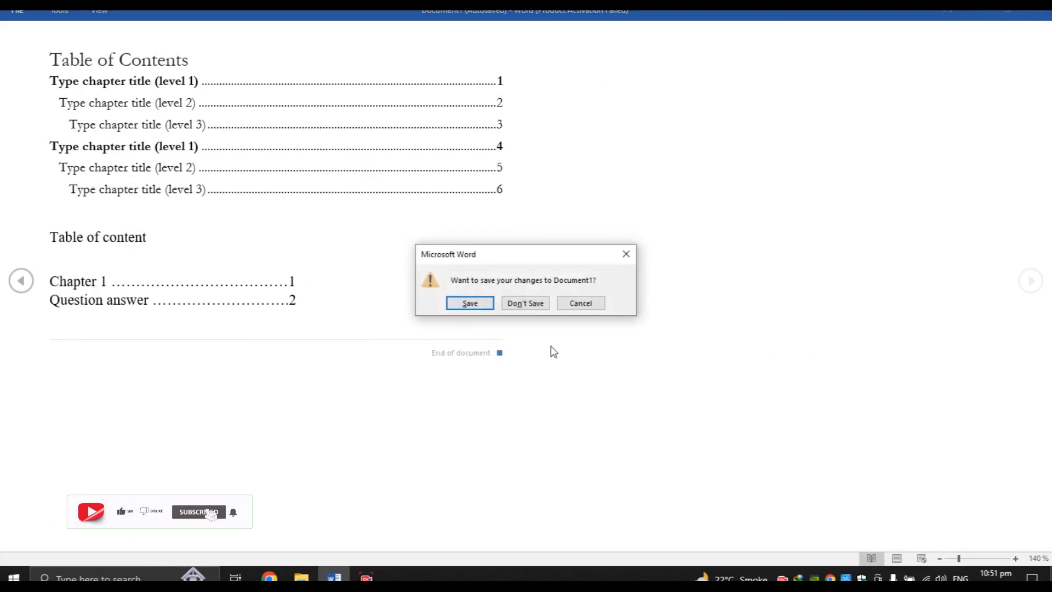
left_click(582, 307)
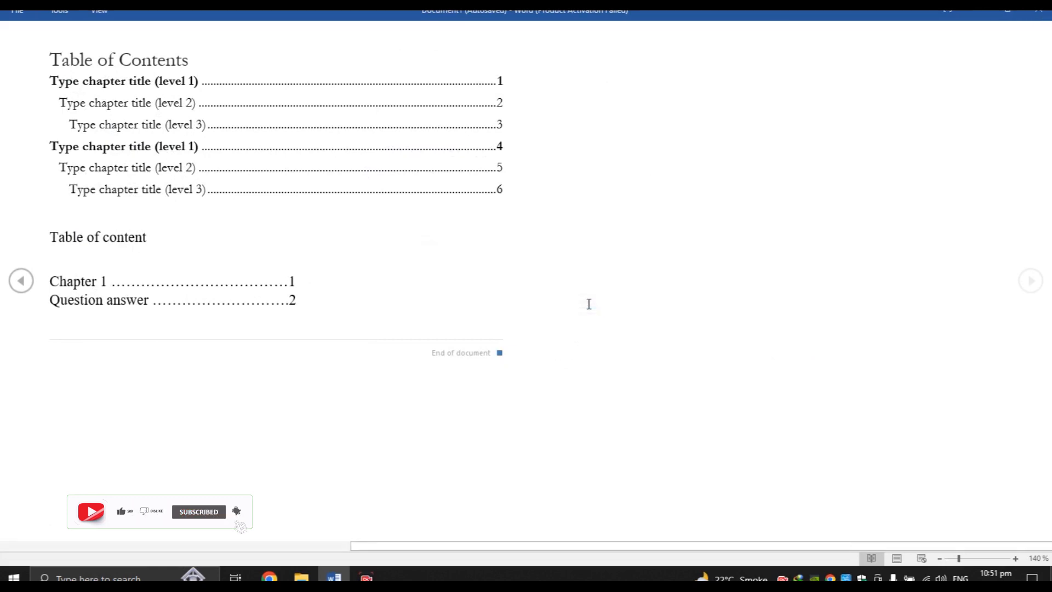
left_click(17, 16)
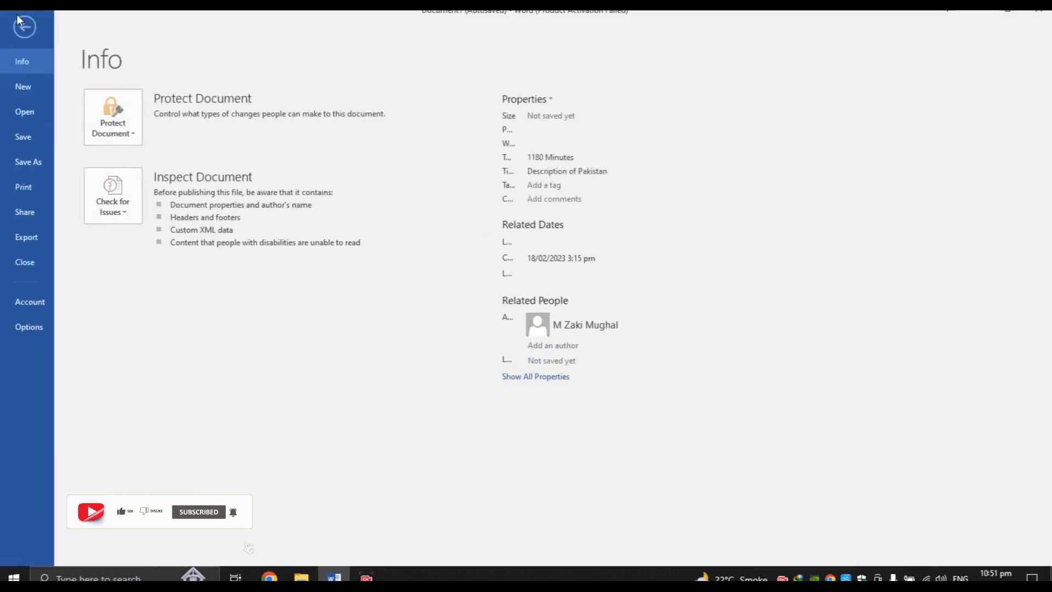
left_click(19, 27)
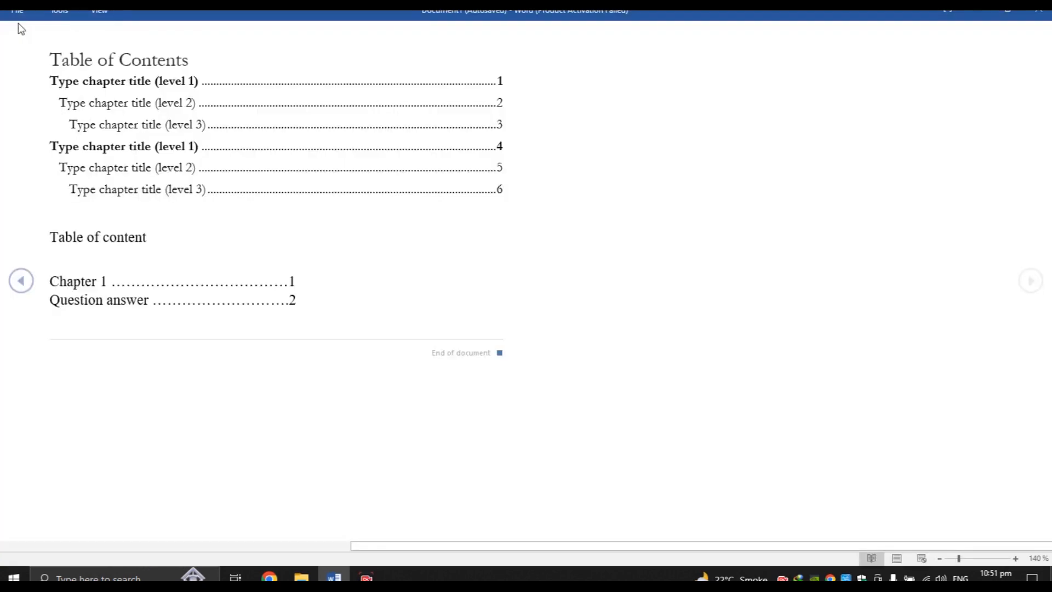
Return from Read Mode to Print Layout using View > Edit Document
left_click(55, 12)
left_click(90, 12)
left_click(90, 12)
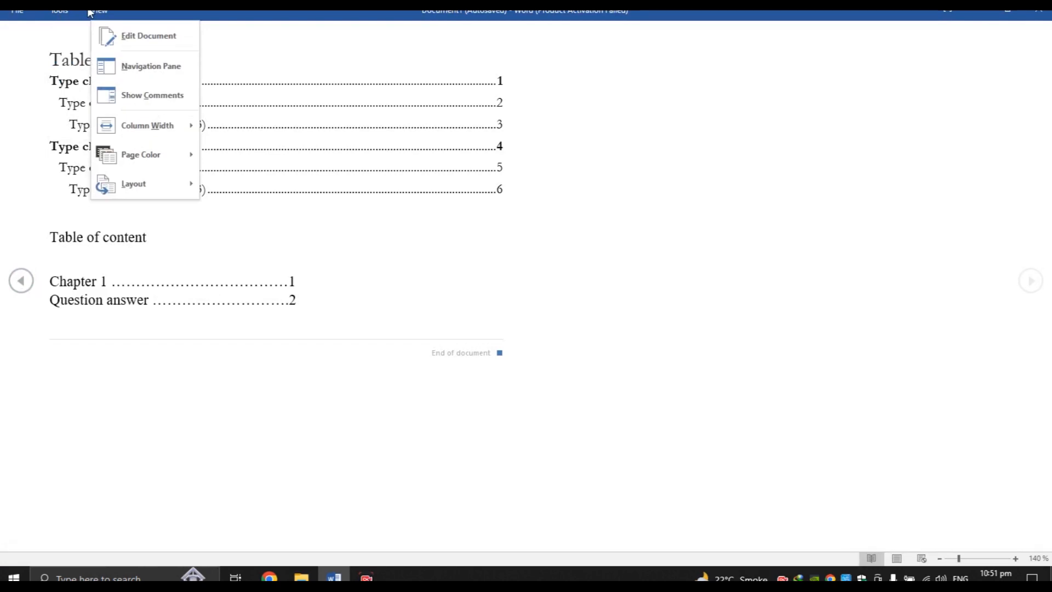
left_click(109, 28)
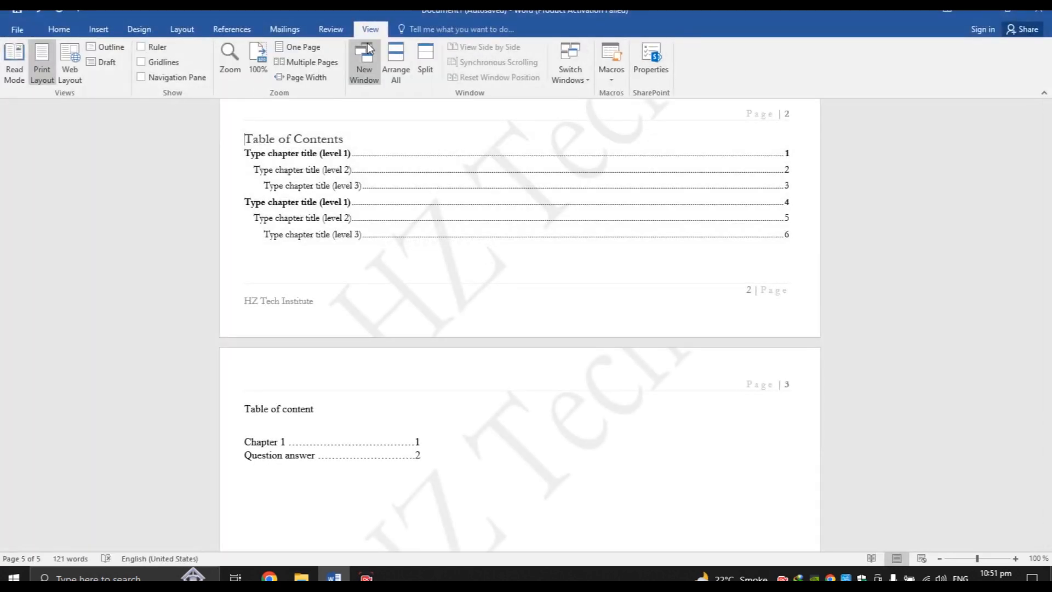
left_click(22, 74)
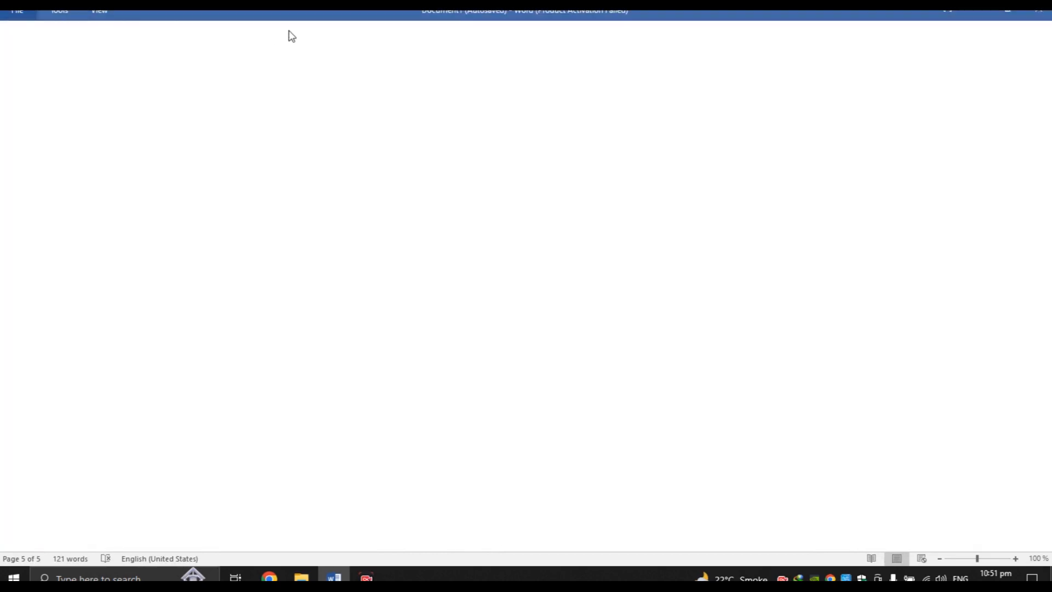
left_click(99, 11)
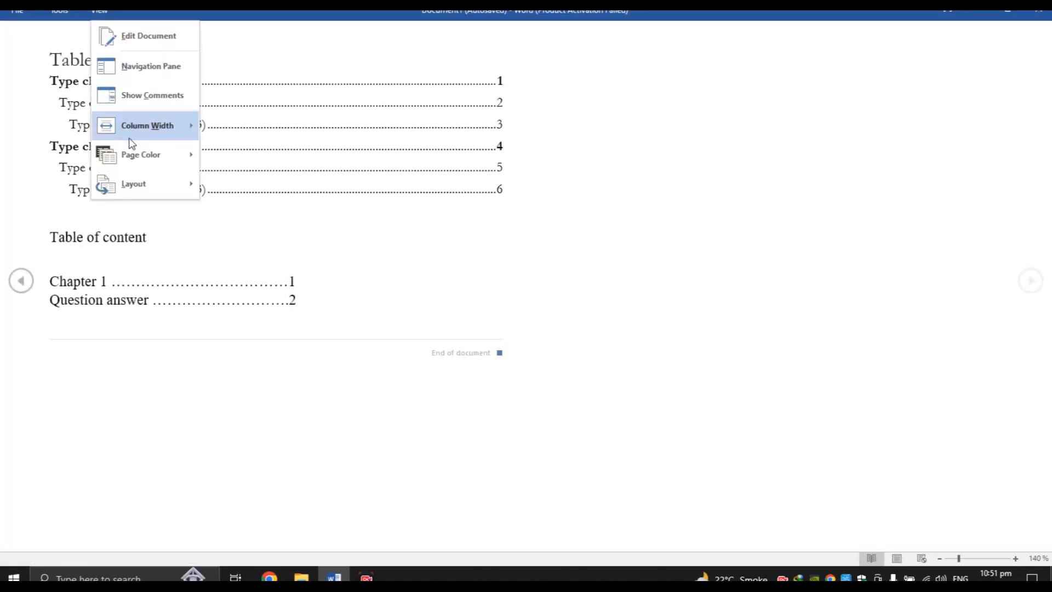
left_click(144, 36)
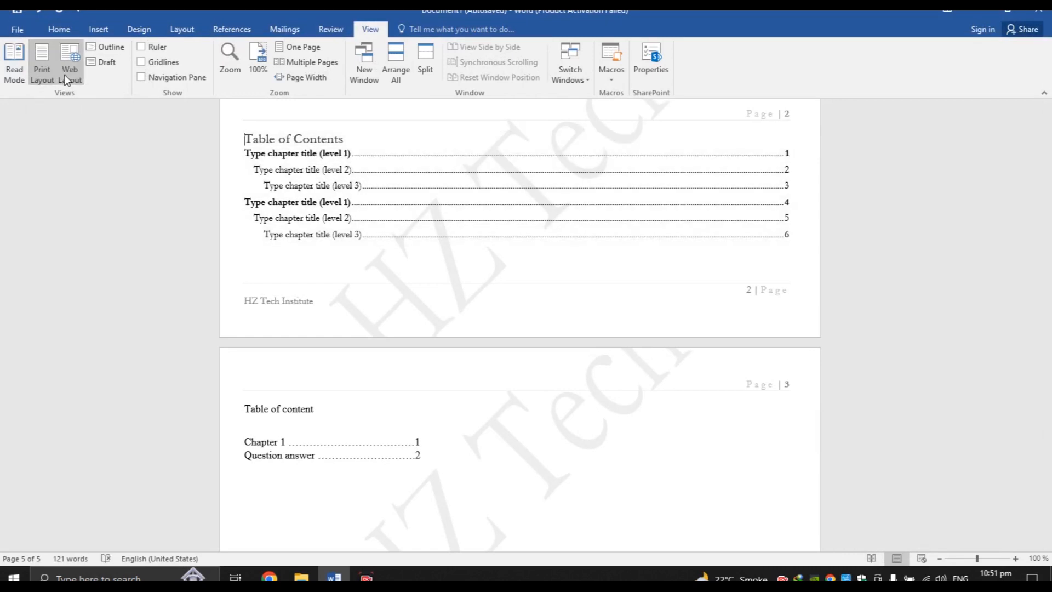
Try Outline view, close it, and tick Ruler on the View tab
left_click(114, 51)
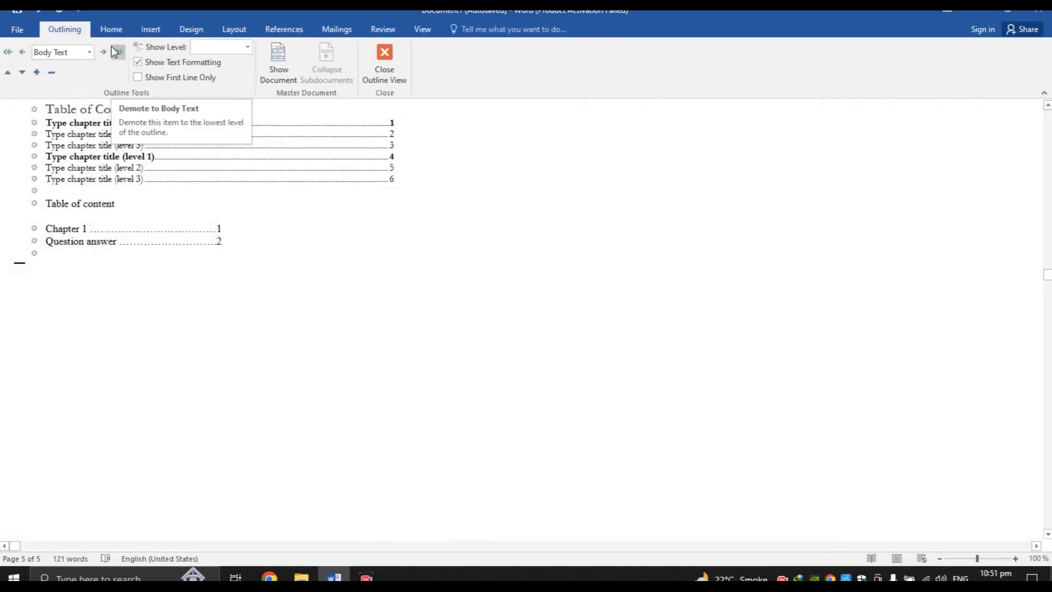
left_click(392, 62)
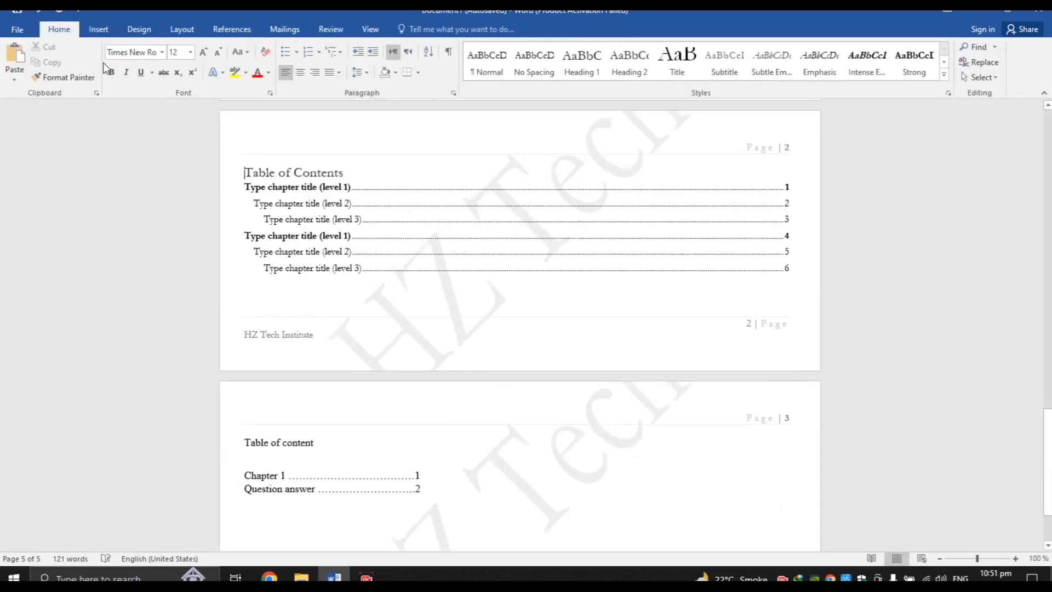
left_click(370, 29)
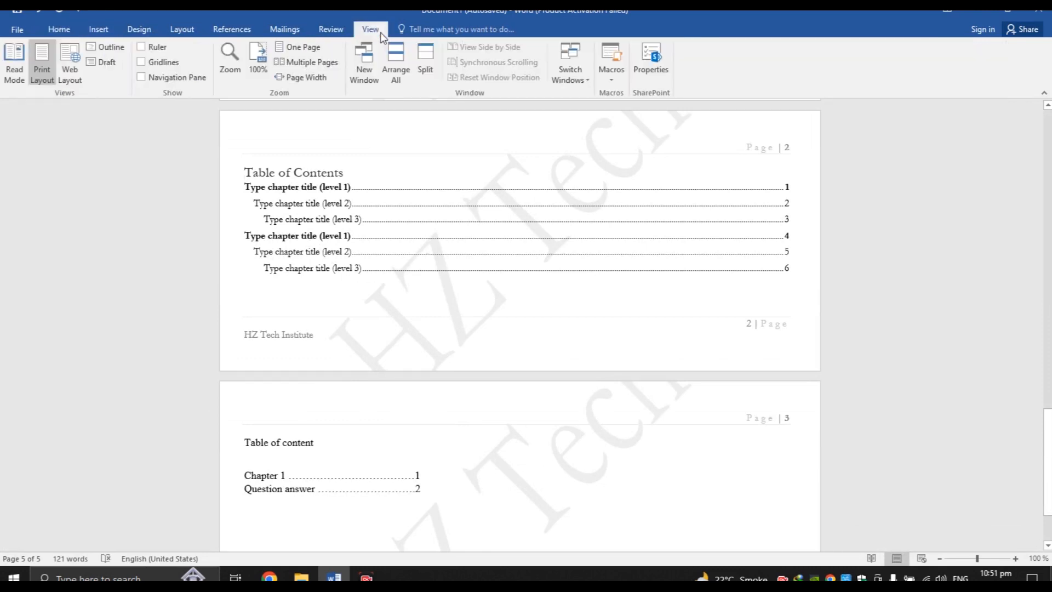
left_click(158, 46)
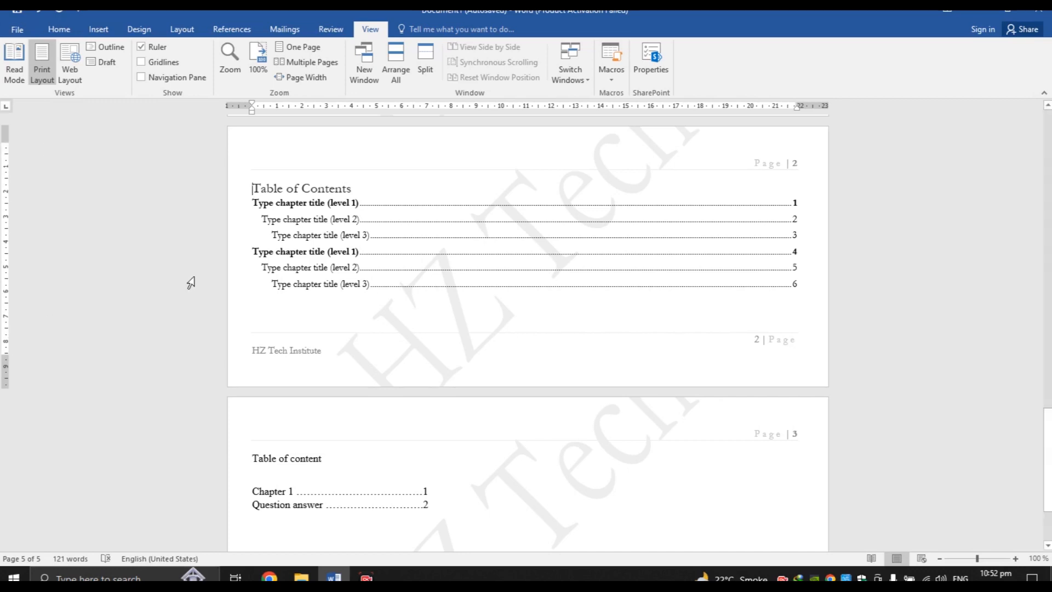
left_click_drag(1047, 458, 1047, 164)
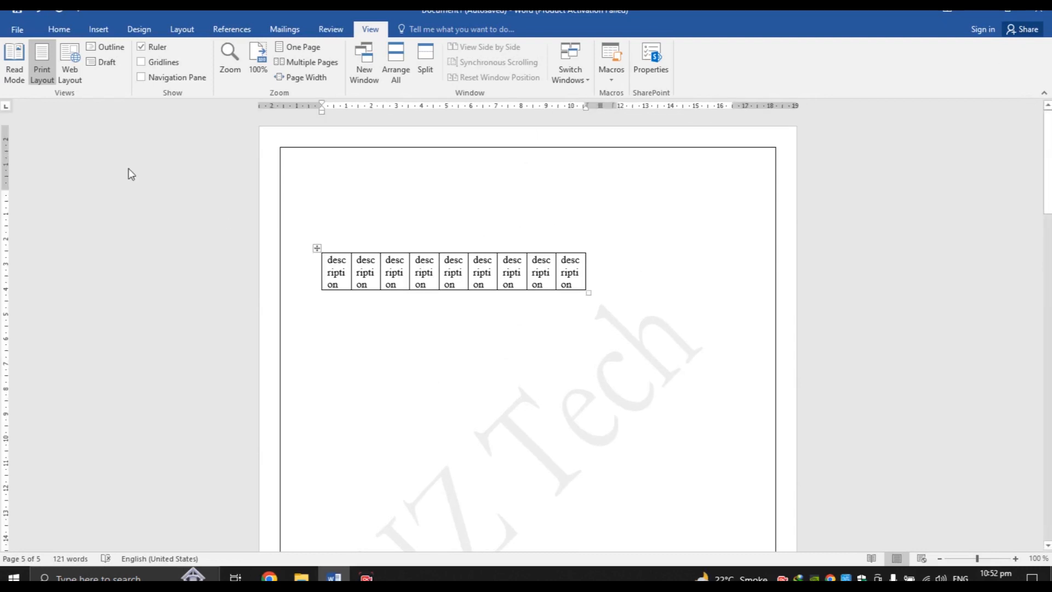
Drag the top margin up to 1.25 cm on the vertical ruler, undo the stray frame move, and toggle the rulers
mouse_move(7, 190)
left_mouse_down()
mouse_move(4, 158)
mouse_move(6, 429)
left_mouse_up()
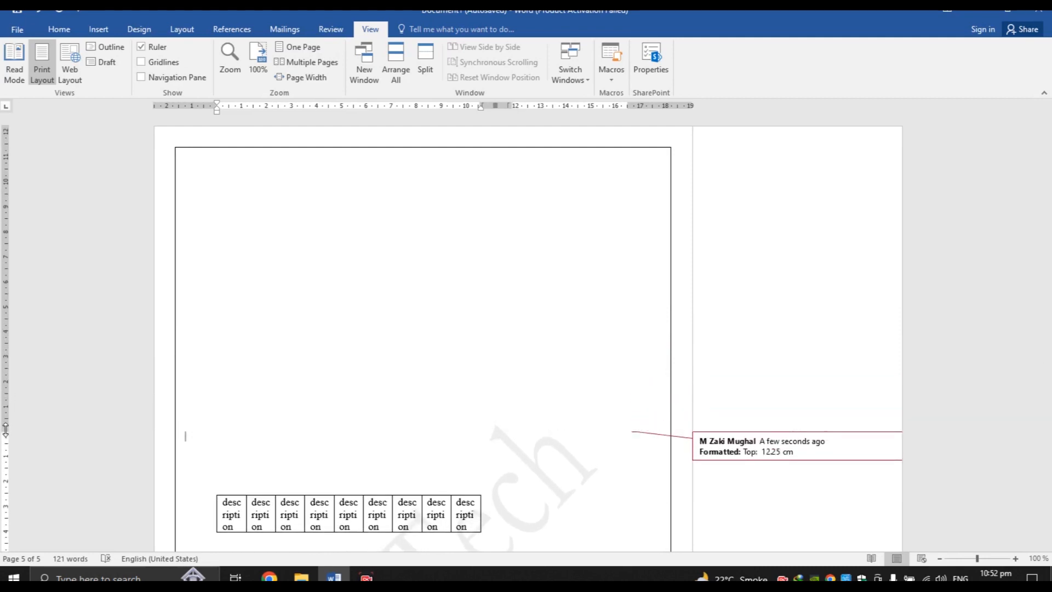
left_click(209, 440)
left_click(213, 456)
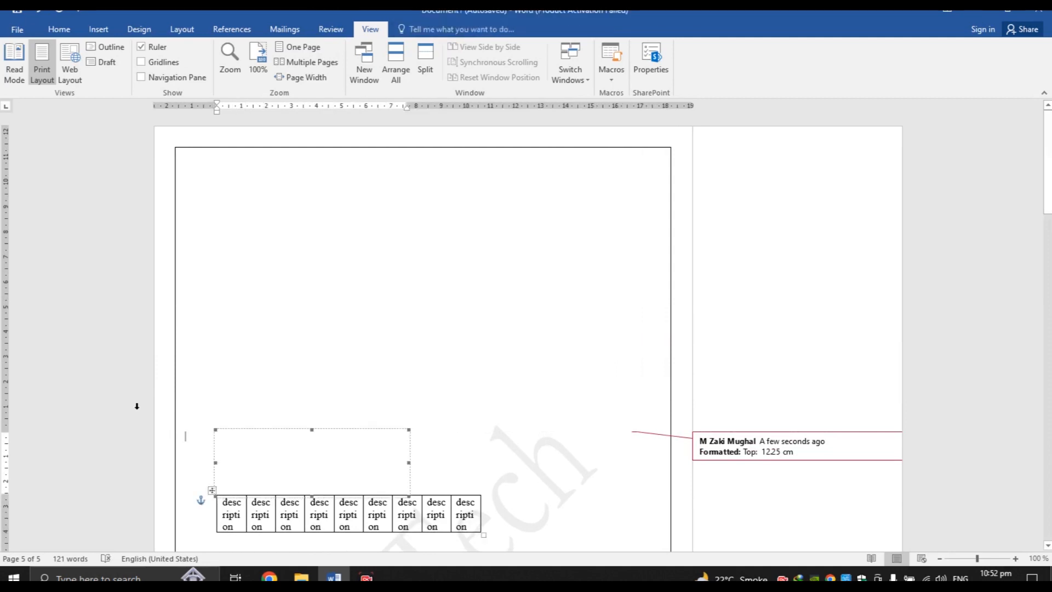
left_click_drag(6, 430, 5, 157)
left_click(335, 359)
left_click(517, 371)
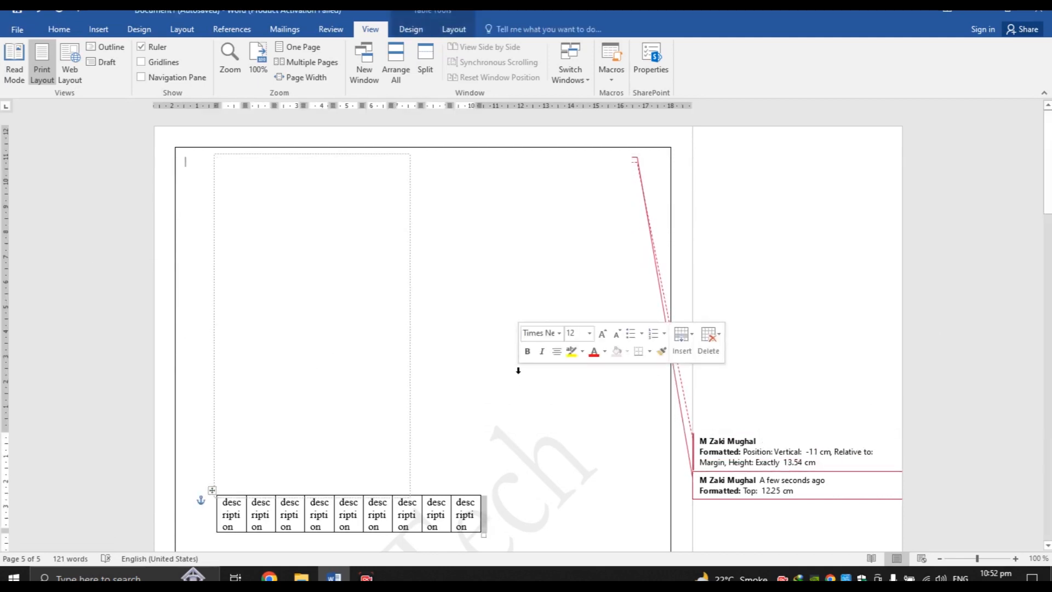
key("ctrl+z")
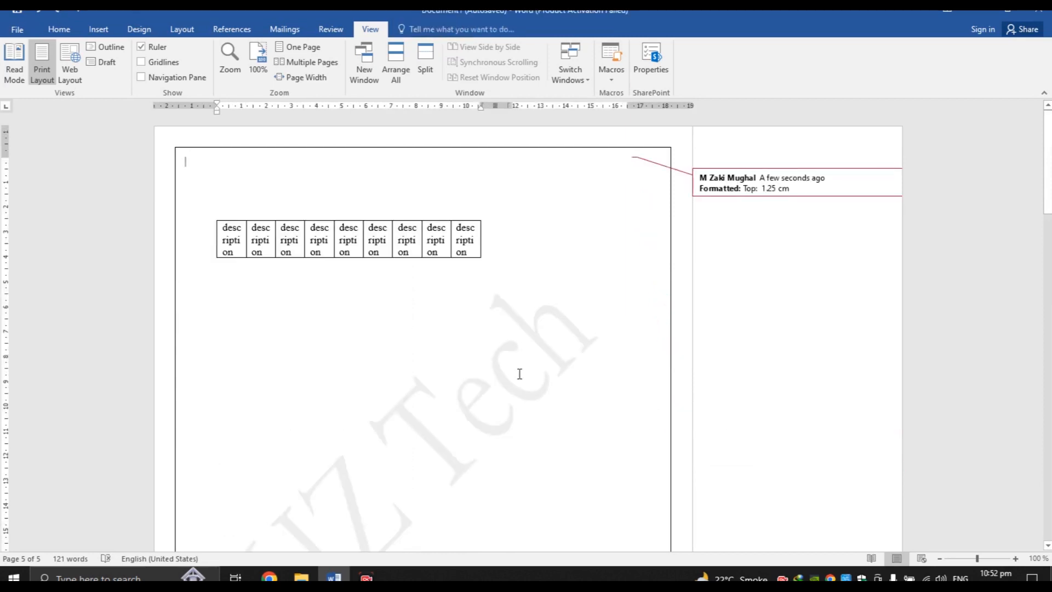
left_click(141, 48)
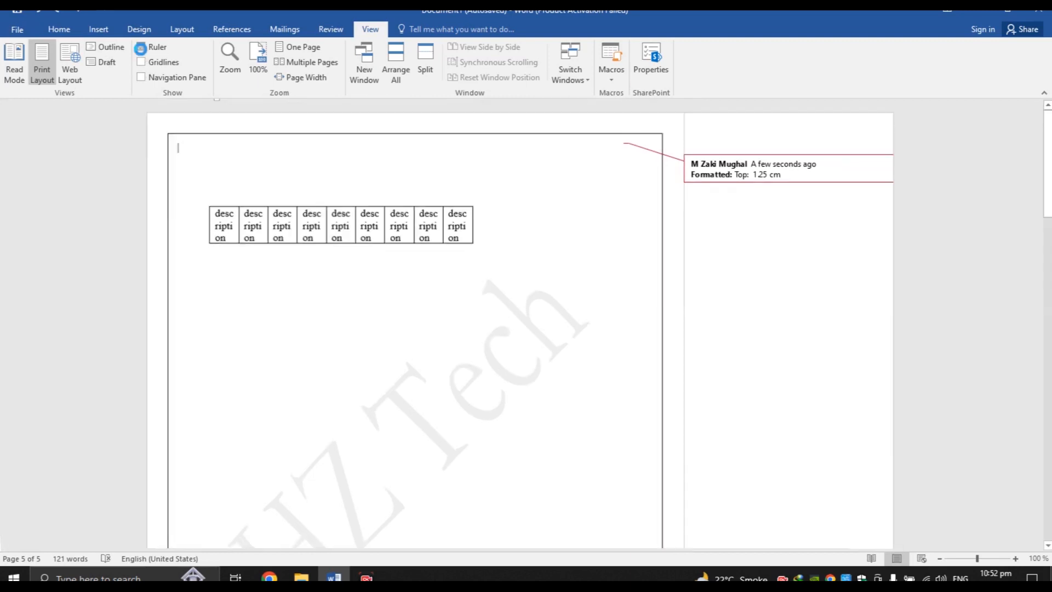
left_click(142, 51)
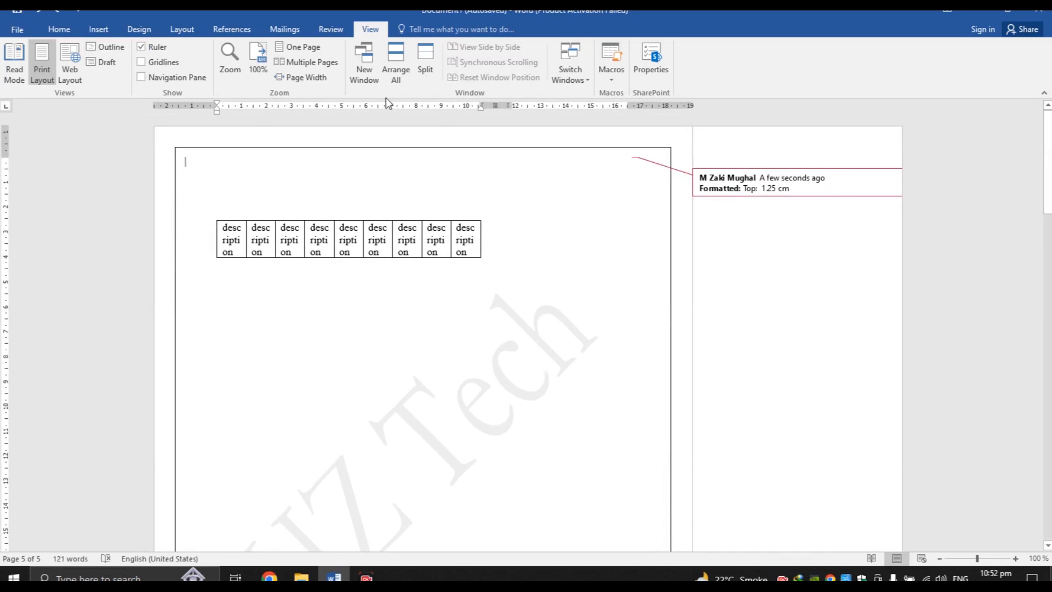
With gridlines shown, drag the table's borders wider so 'description' fits on one line
left_click(166, 65)
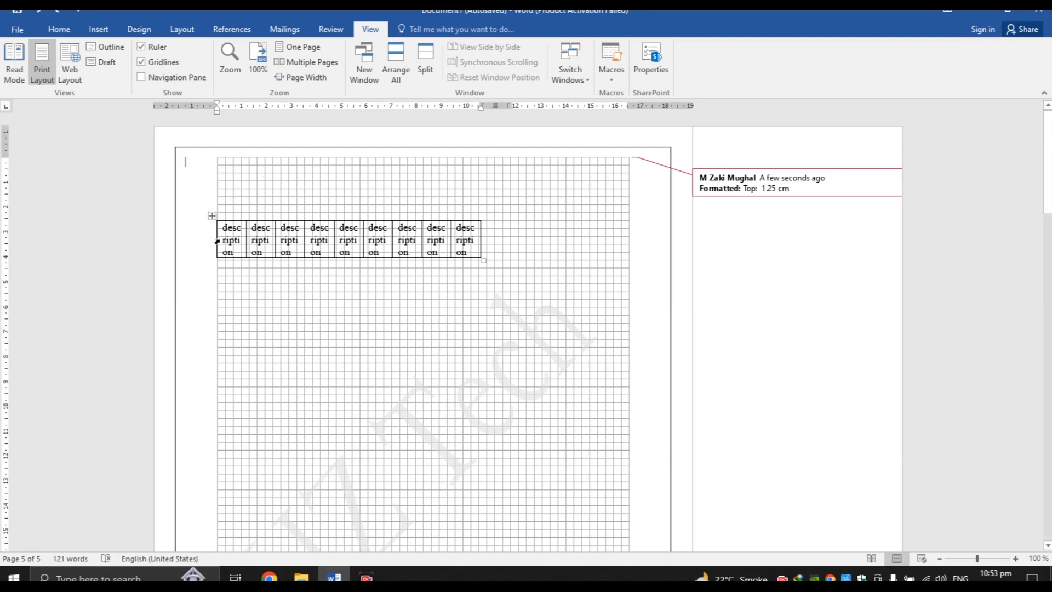
left_click_drag(214, 240, 231, 236)
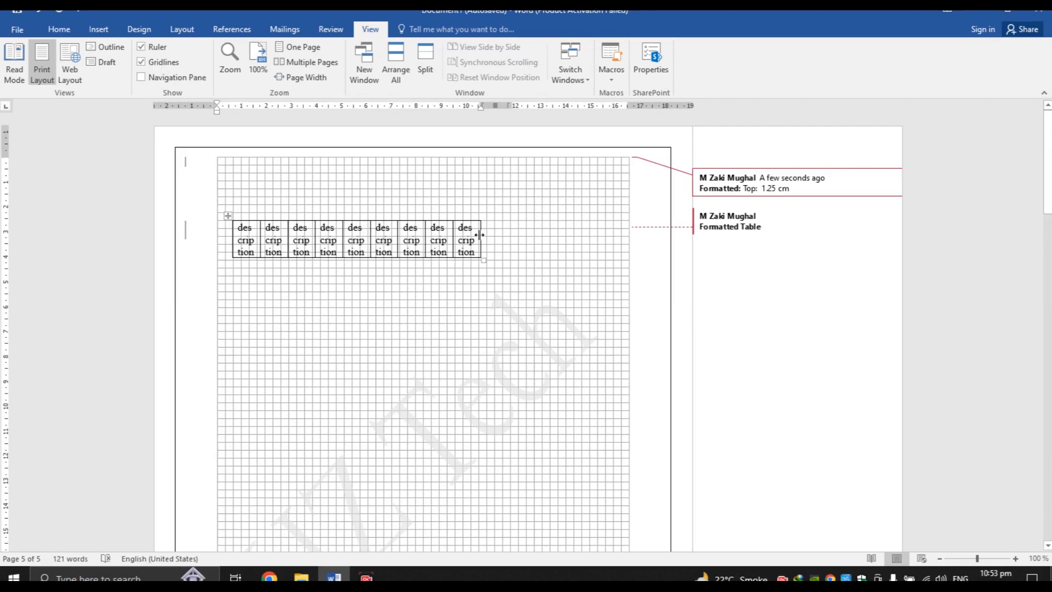
left_click_drag(480, 234, 525, 238)
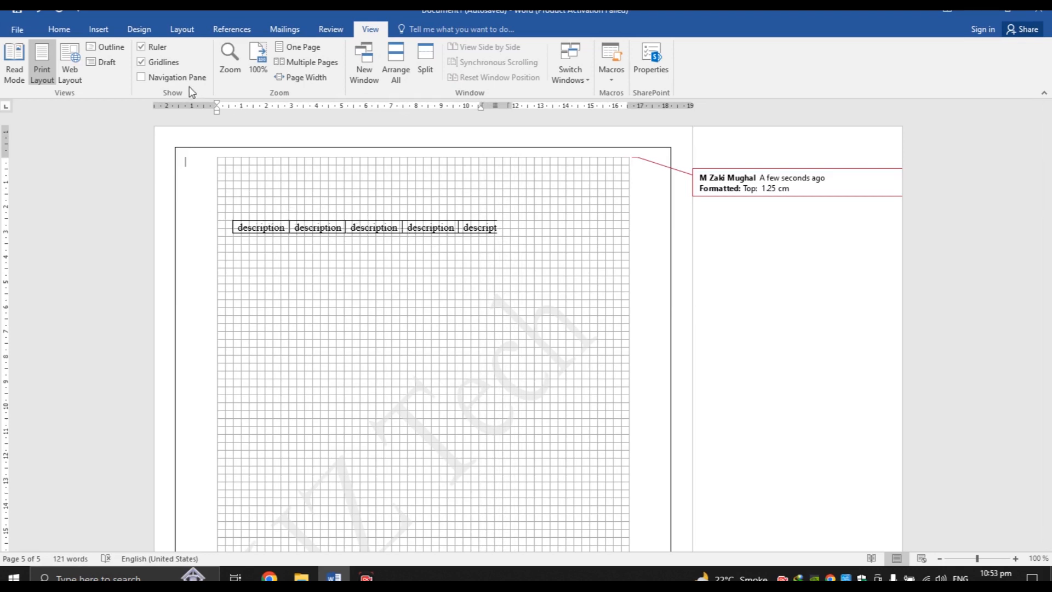
left_click(163, 66)
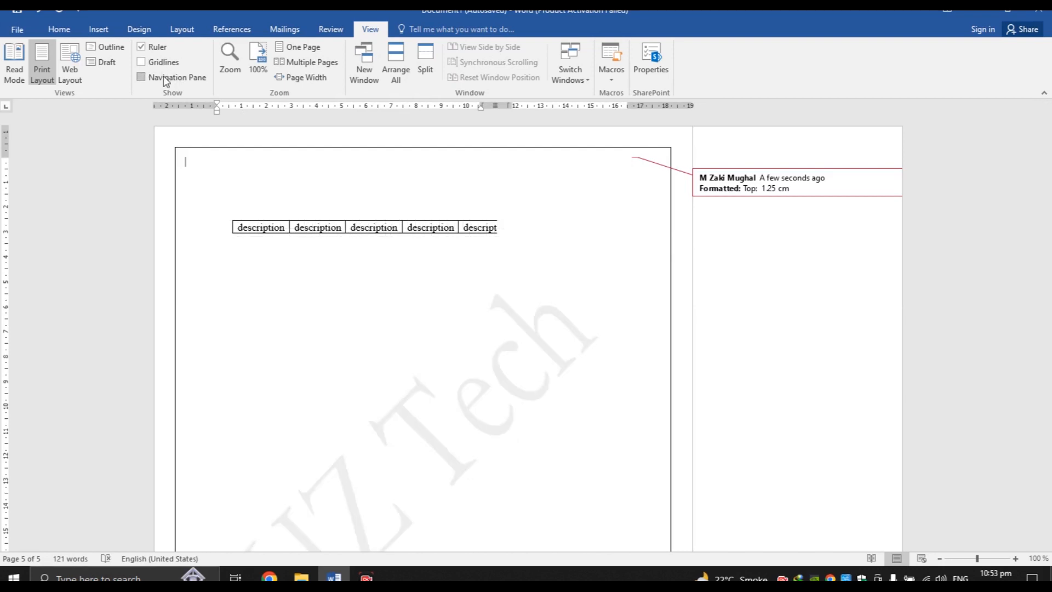
Search the Navigation Pane for 'chap', then close the pane
left_click(163, 76)
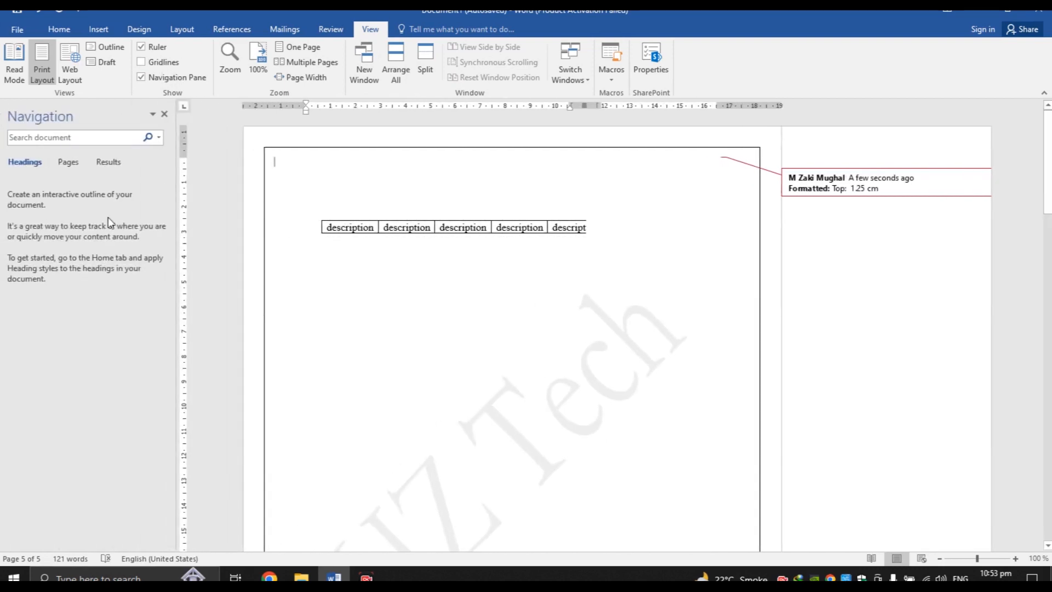
left_click(64, 138)
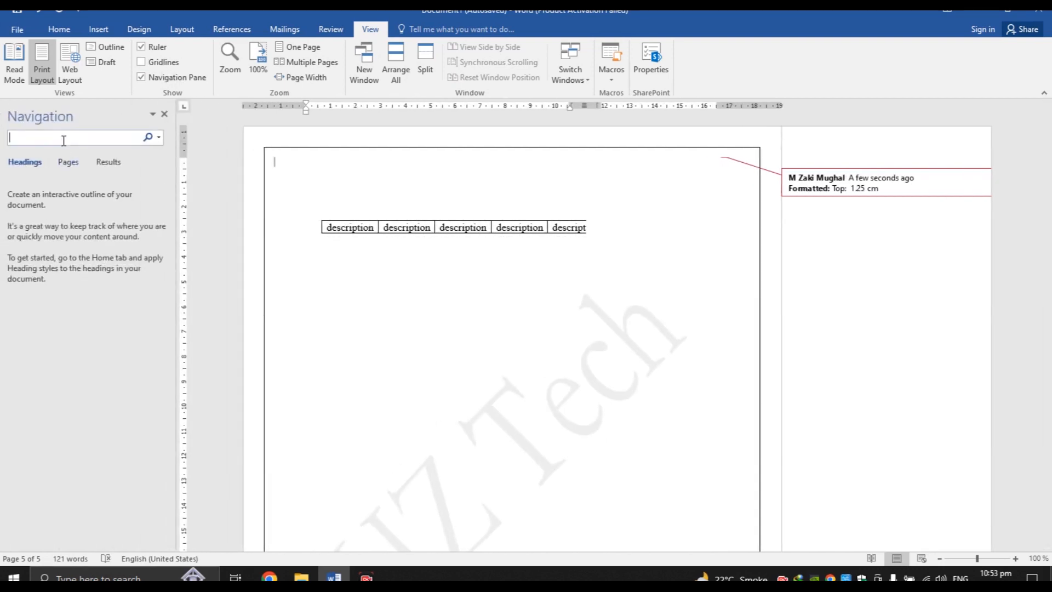
type("chap")
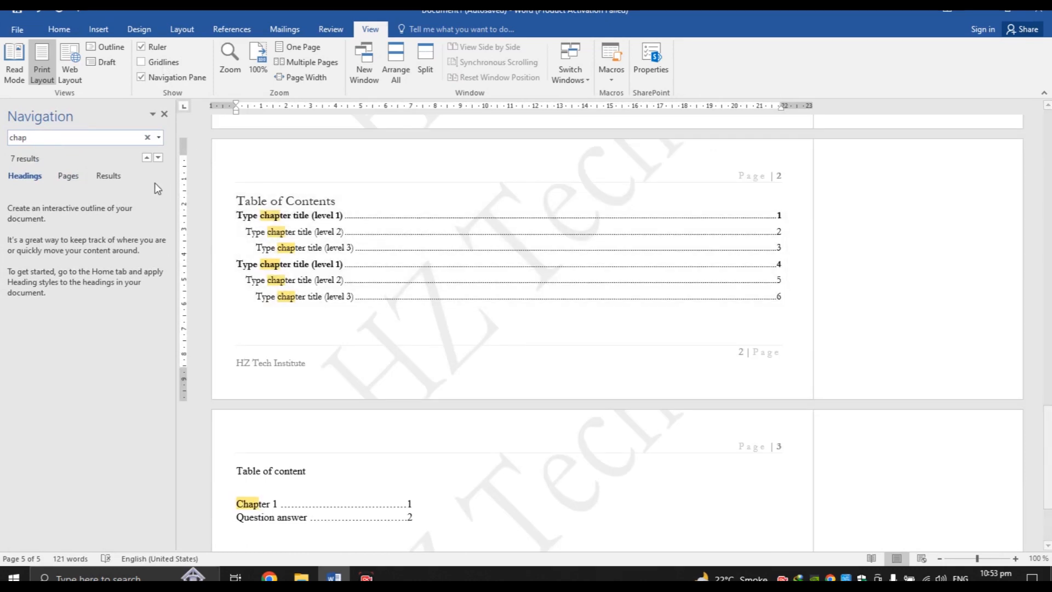
left_click(165, 113)
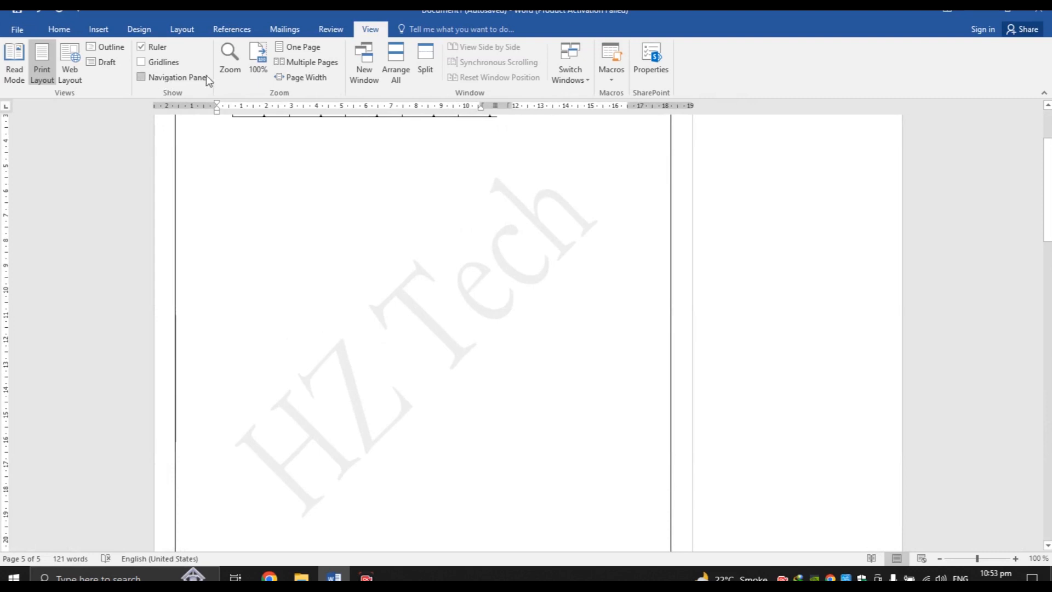
Set the zoom to 90% in the Zoom dialog, then to 110%
left_click(230, 61)
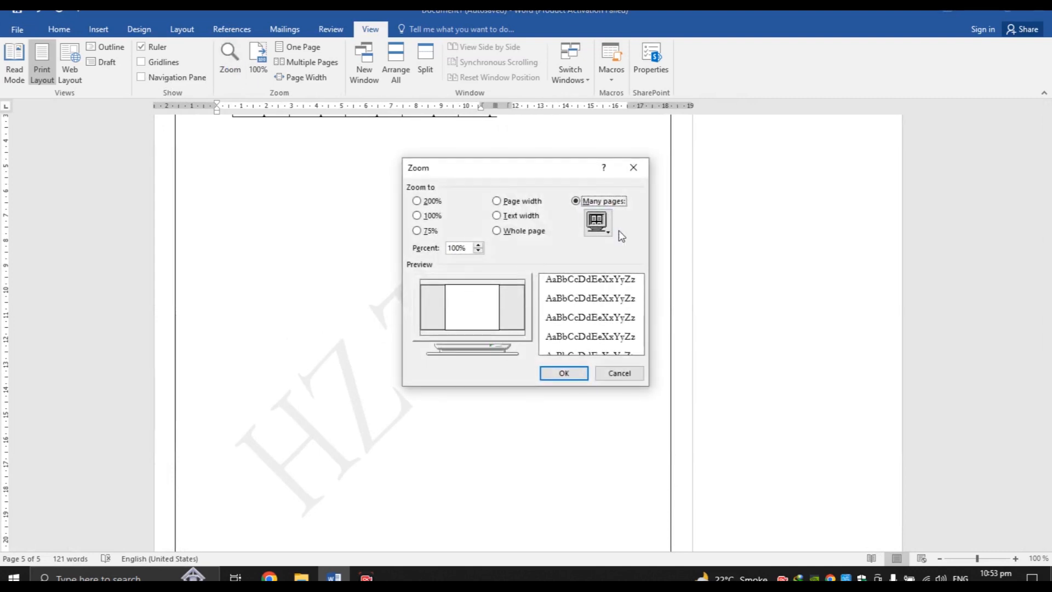
left_click(478, 251)
left_click(478, 250)
left_click(478, 250)
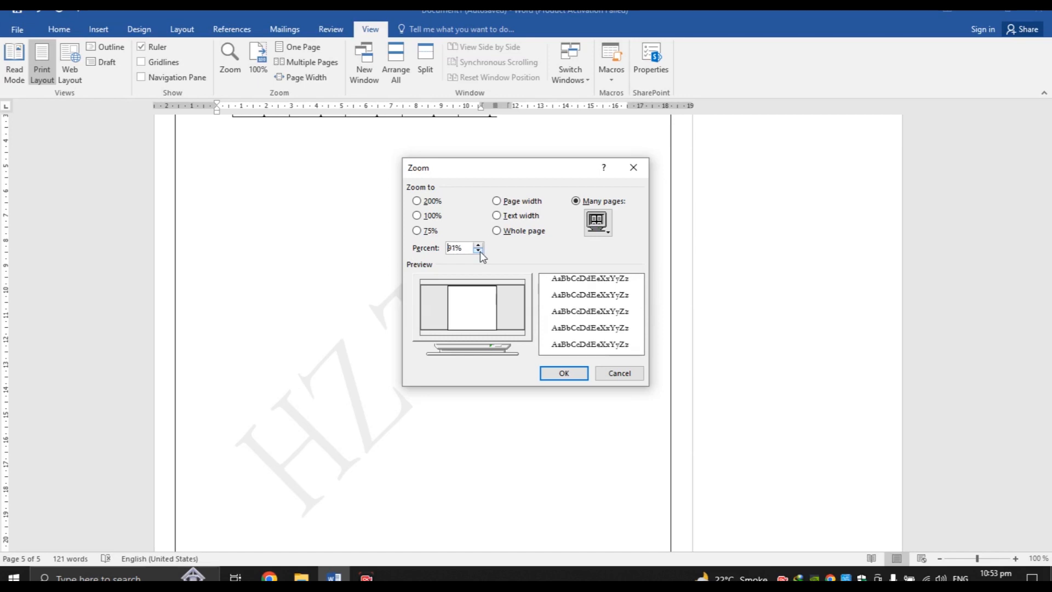
left_click(570, 372)
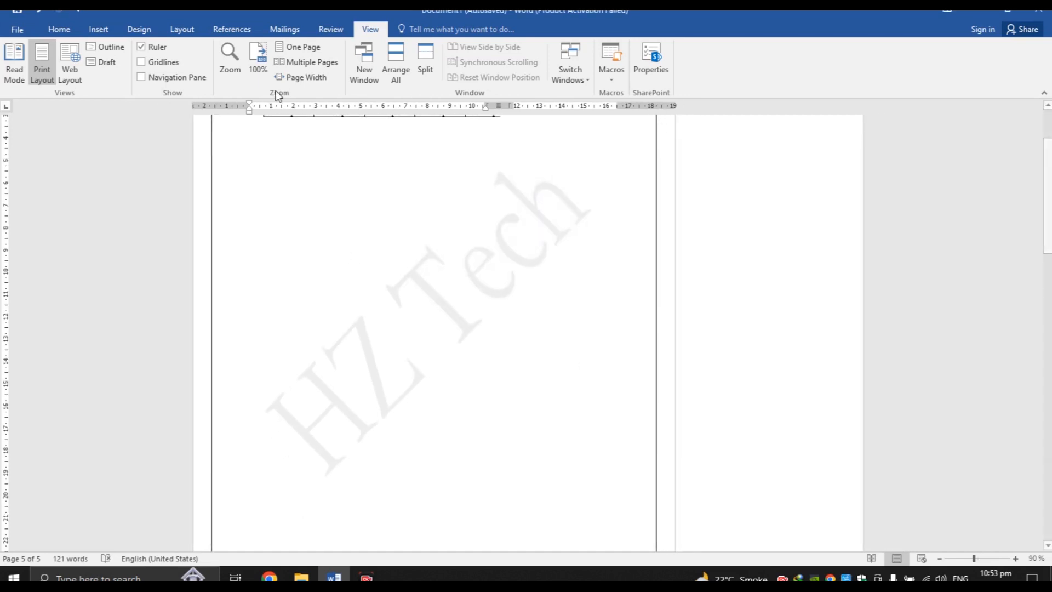
left_click(231, 60)
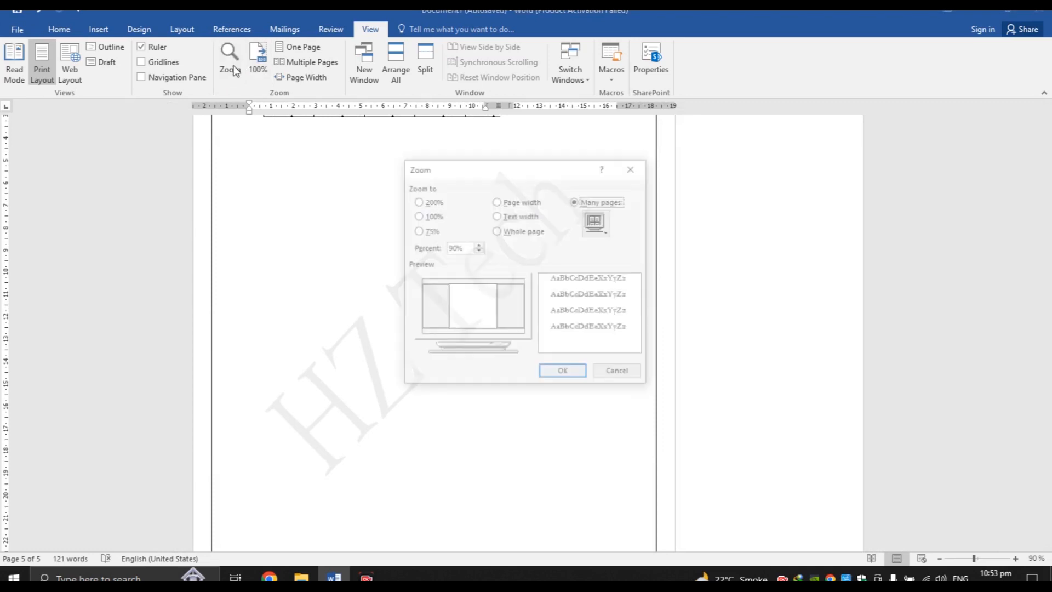
left_click(478, 247)
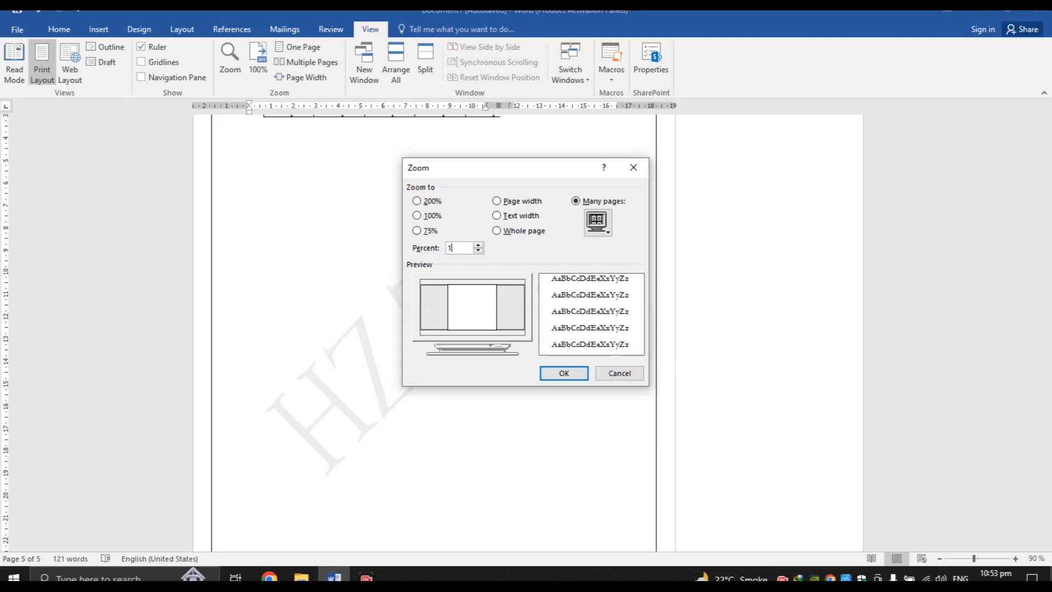
left_click(572, 373)
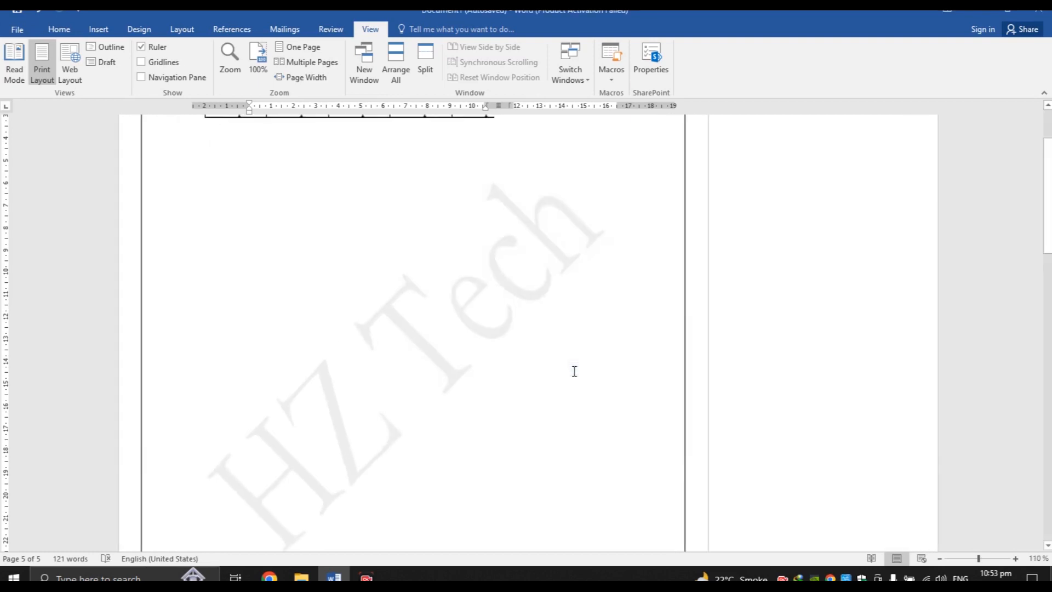
Try the 100%, One Page, Multiple Pages, and Page Width presets, ending at 100%
left_click(259, 69)
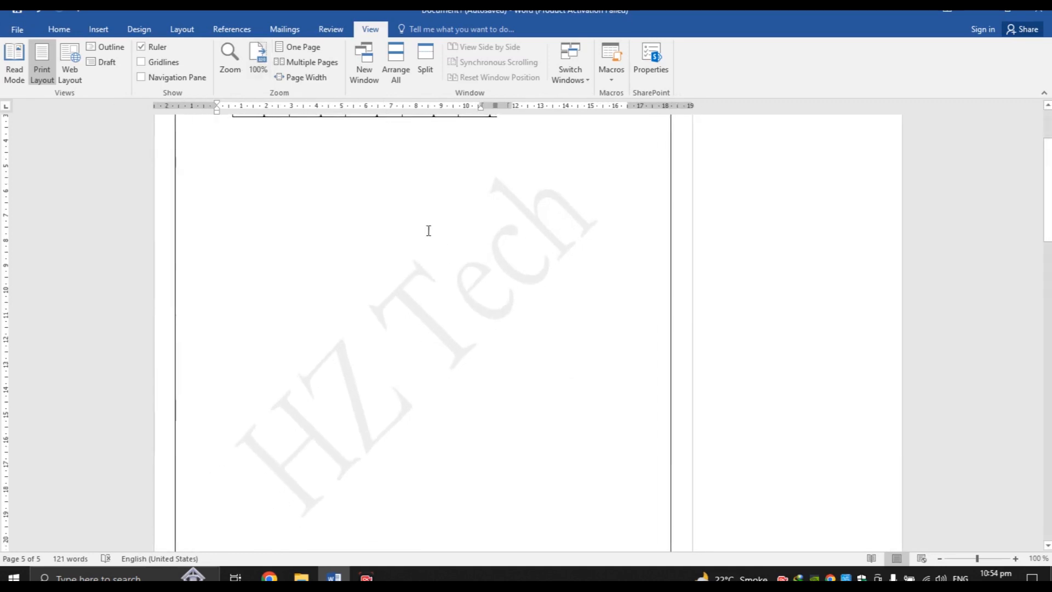
left_click(297, 47)
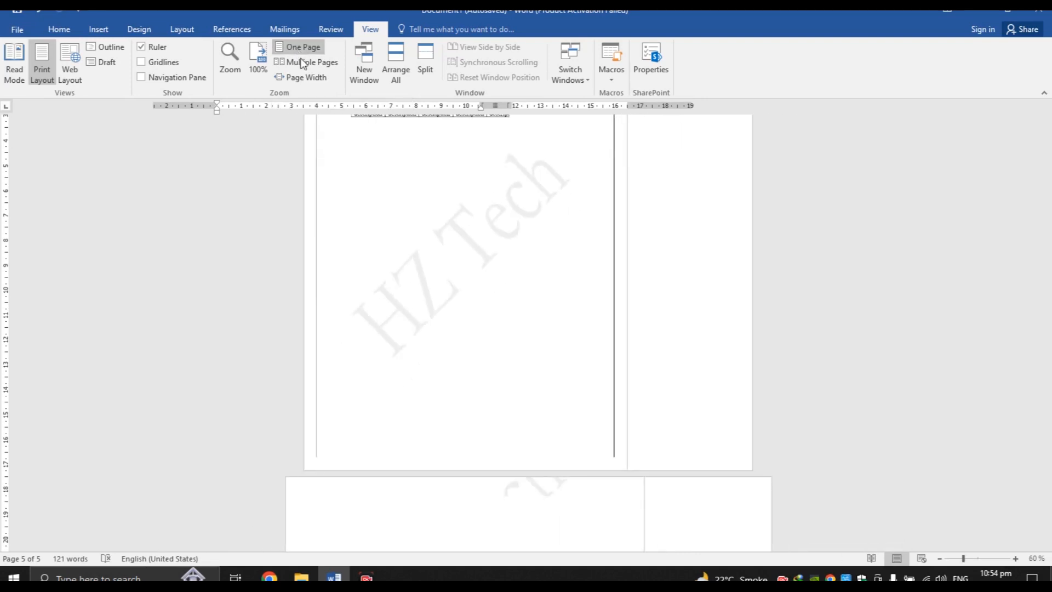
left_click(304, 65)
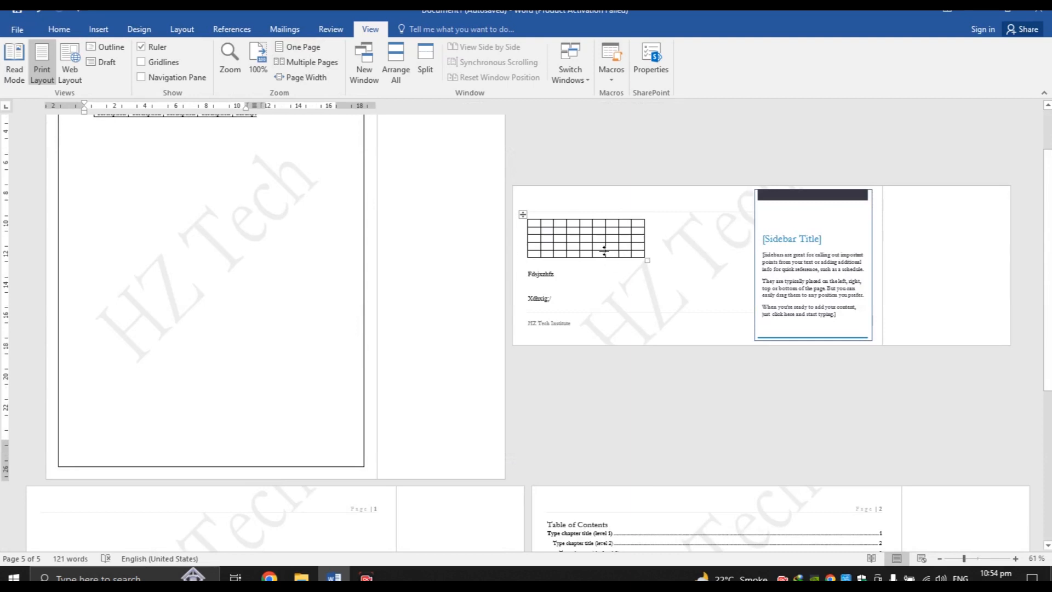
left_click(307, 78)
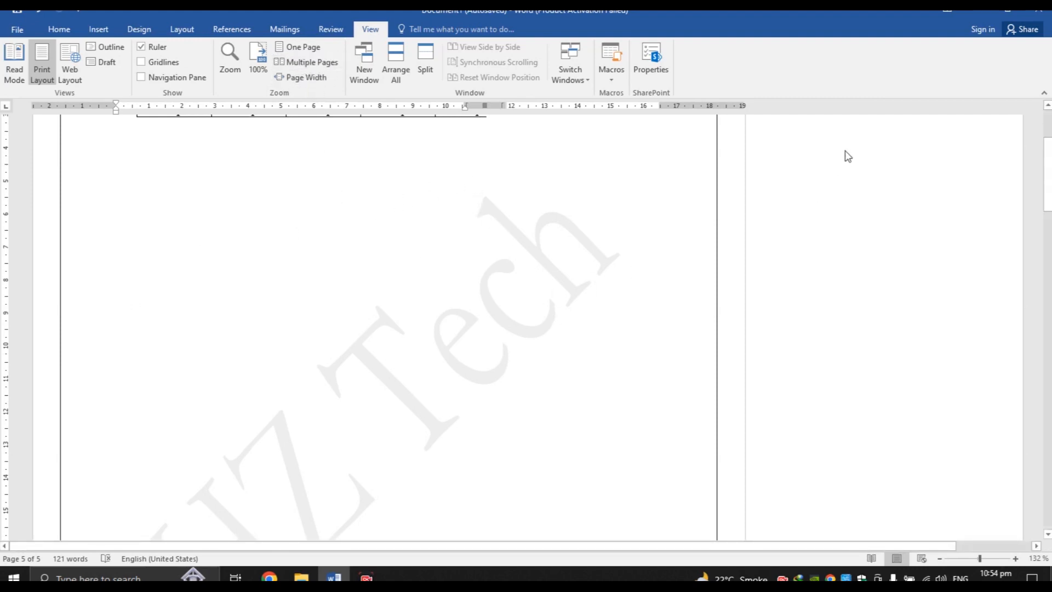
left_click(305, 48)
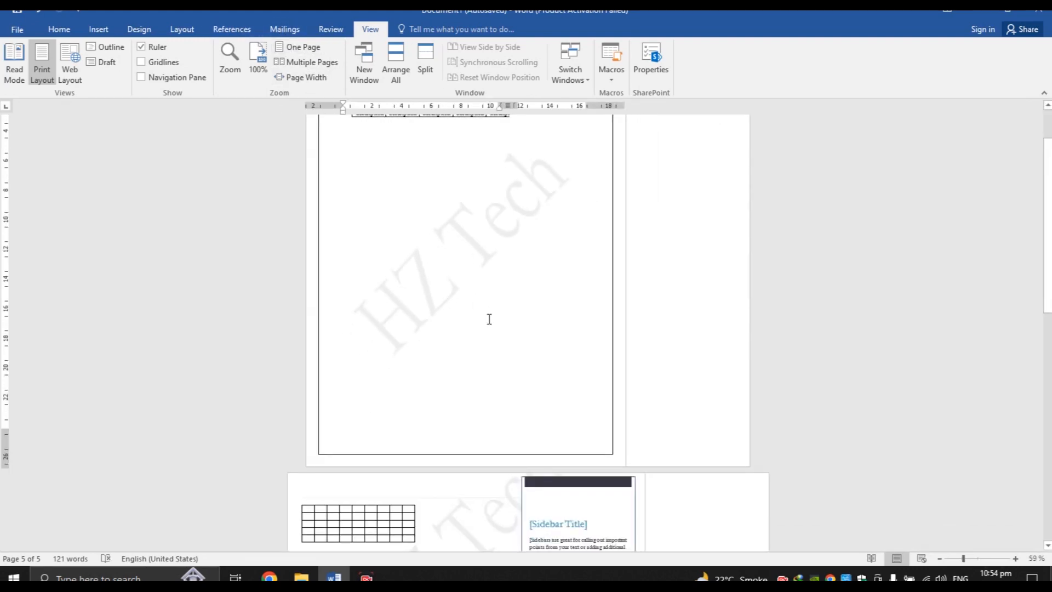
left_click(267, 60)
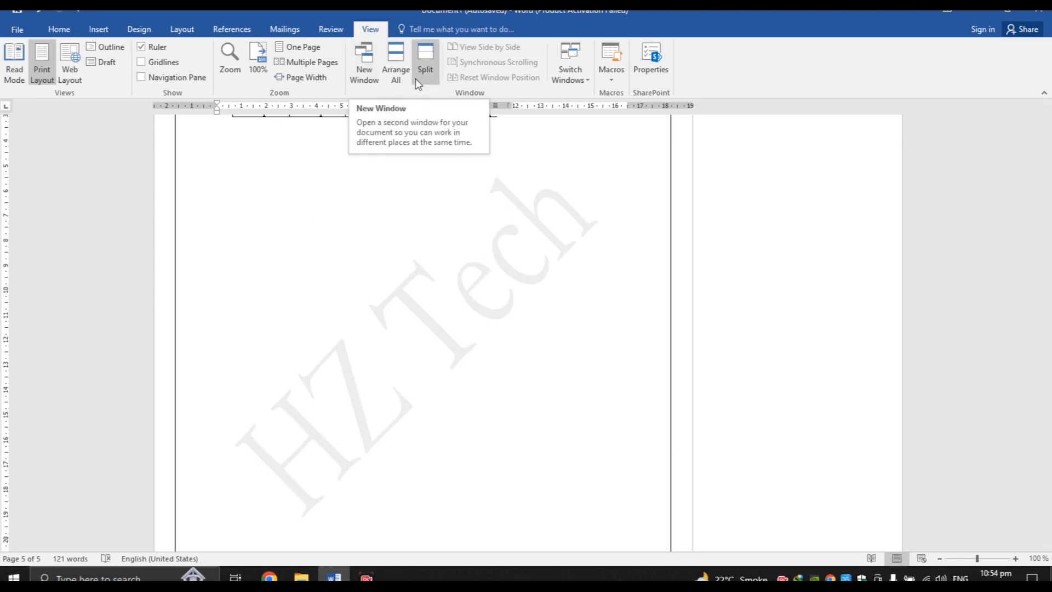
left_click(400, 75)
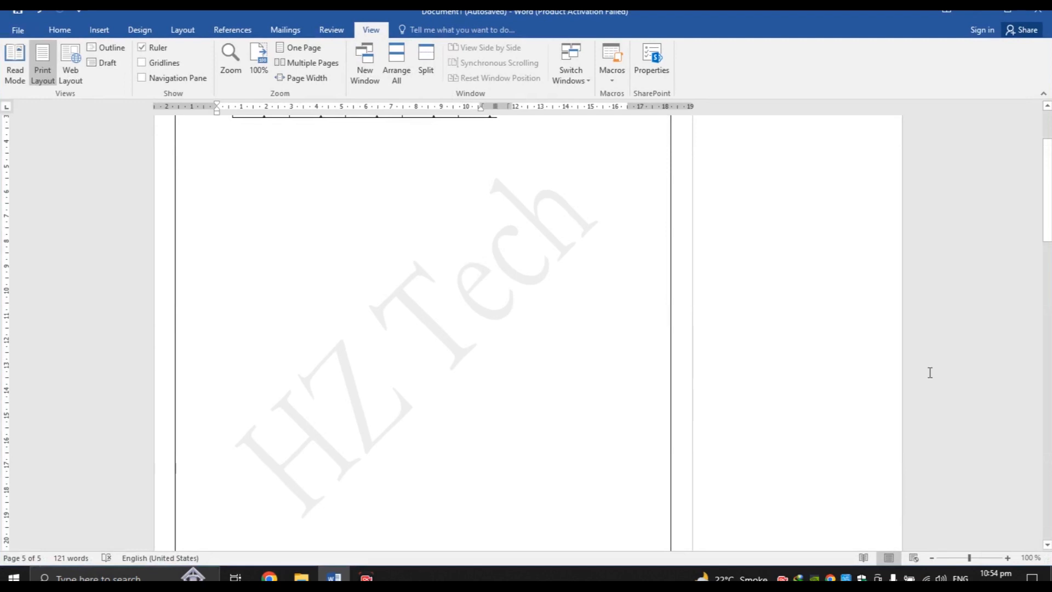
left_click_drag(1047, 214, 1048, 174)
left_click_drag(1033, 106, 1033, 106)
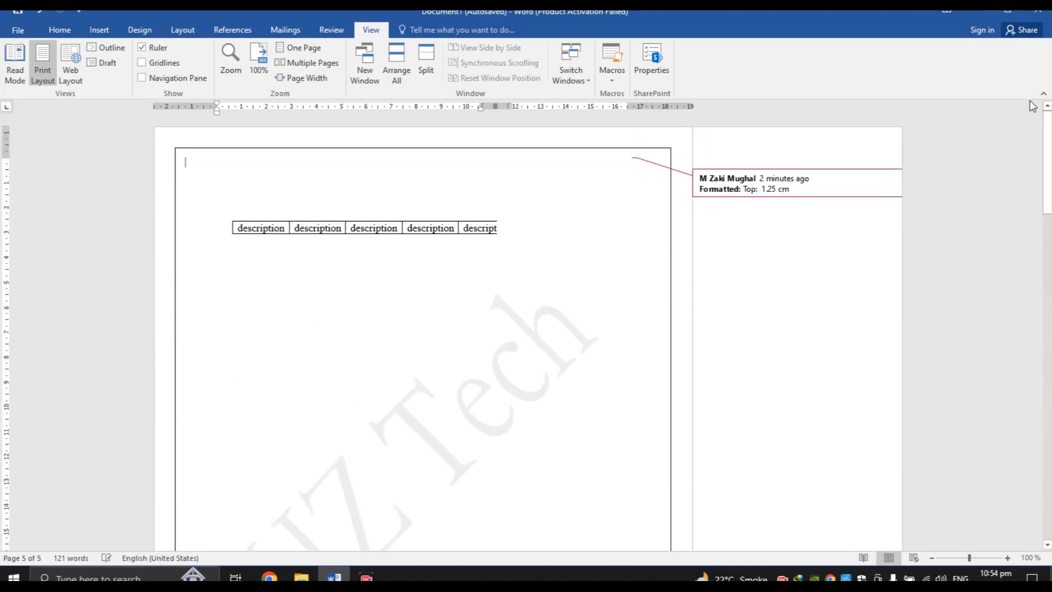
left_click(426, 70)
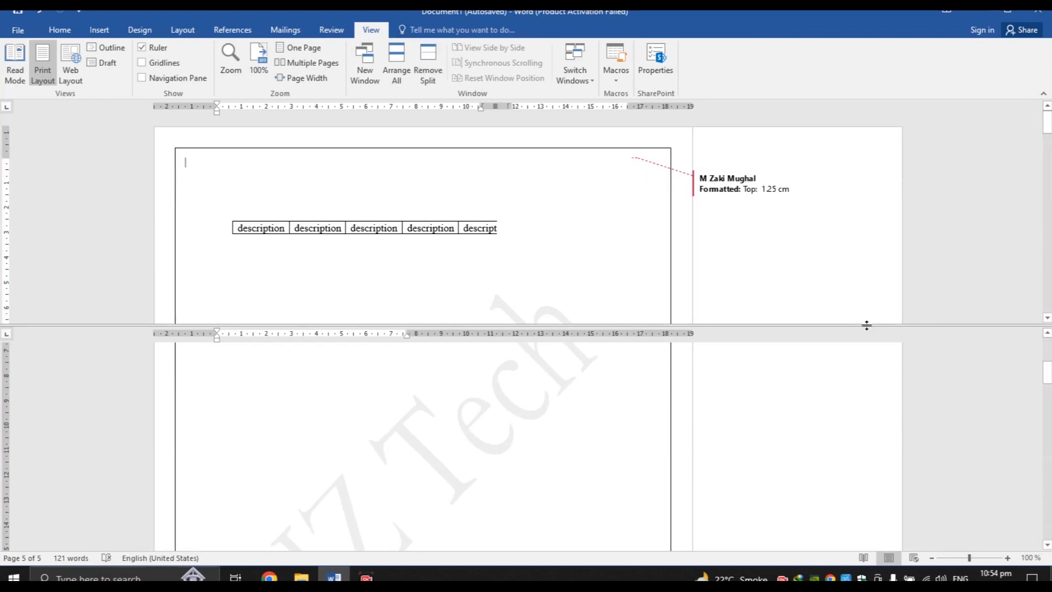
left_click_drag(1047, 374, 1046, 528)
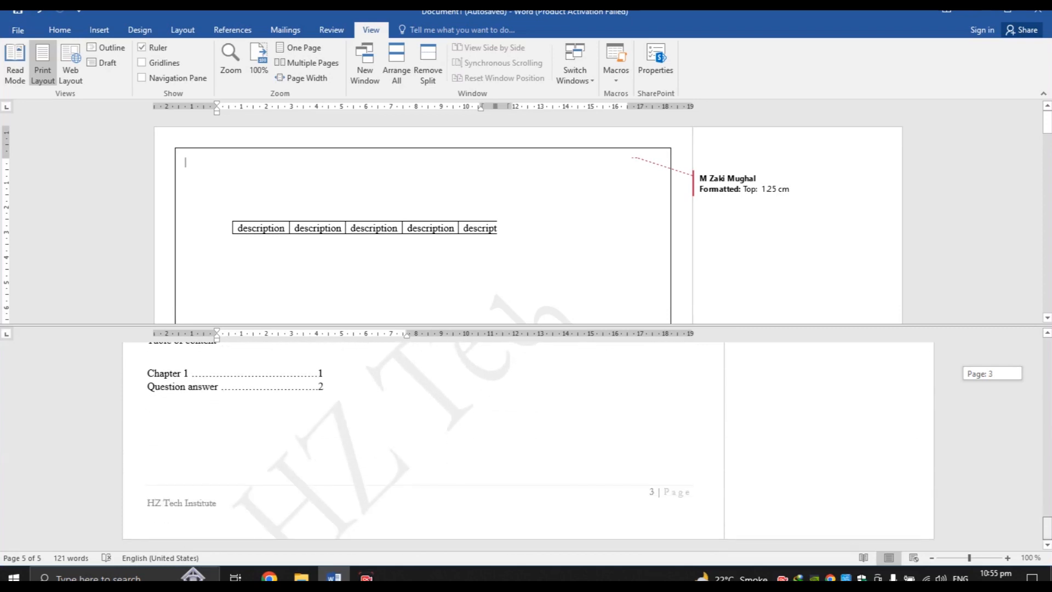
left_click(1047, 131)
left_click_drag(1046, 130, 1047, 304)
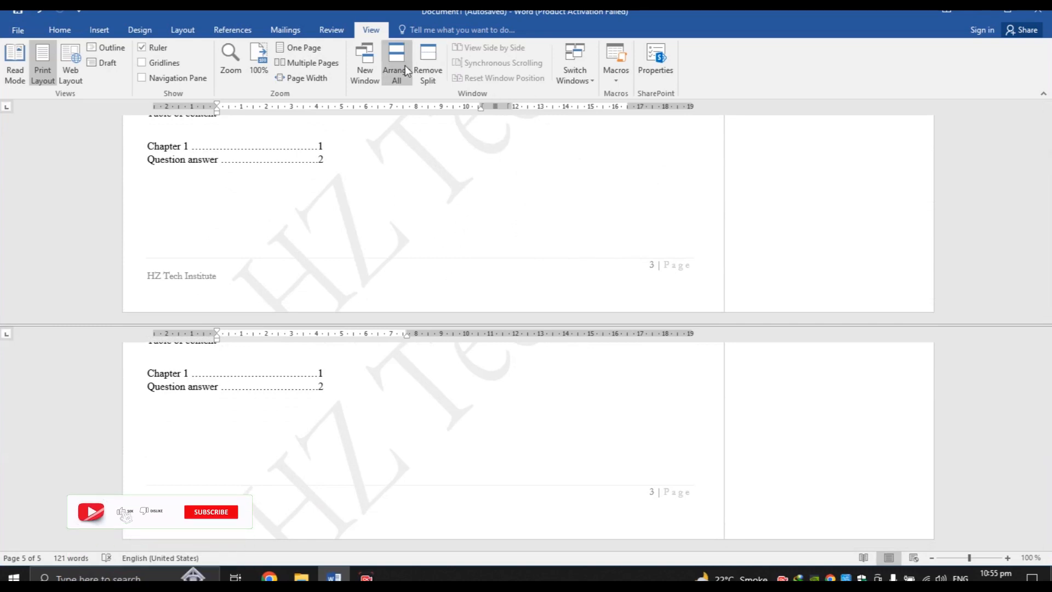
left_click(425, 69)
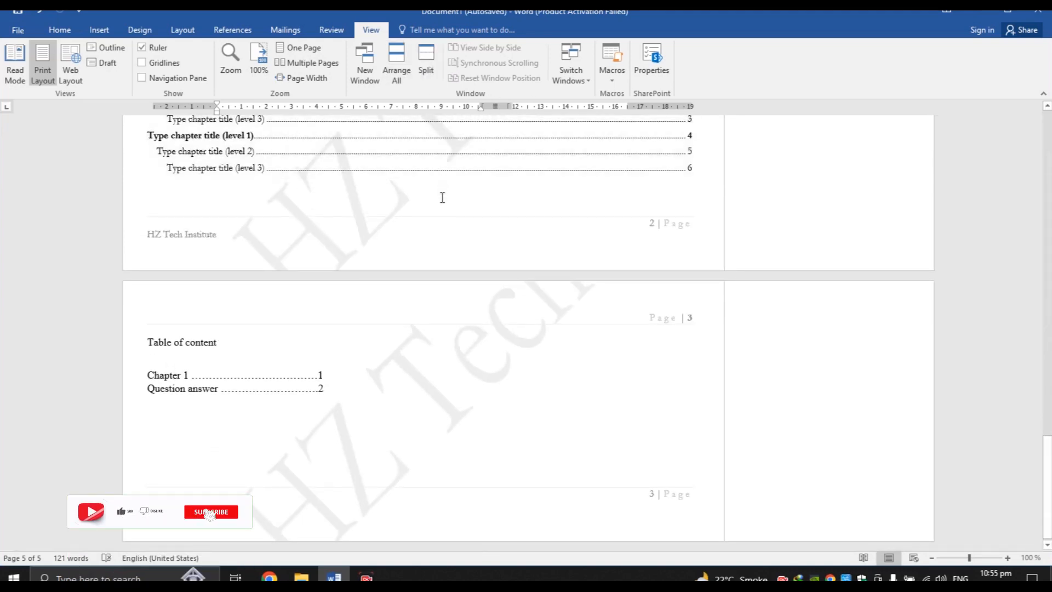
left_click(584, 81)
left_click(579, 203)
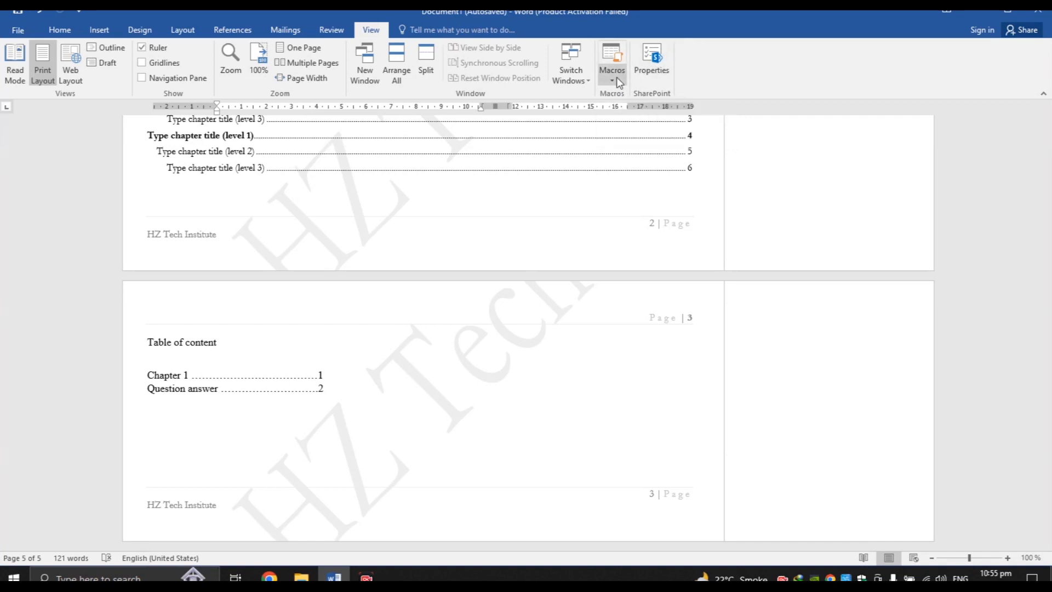
left_click(645, 76)
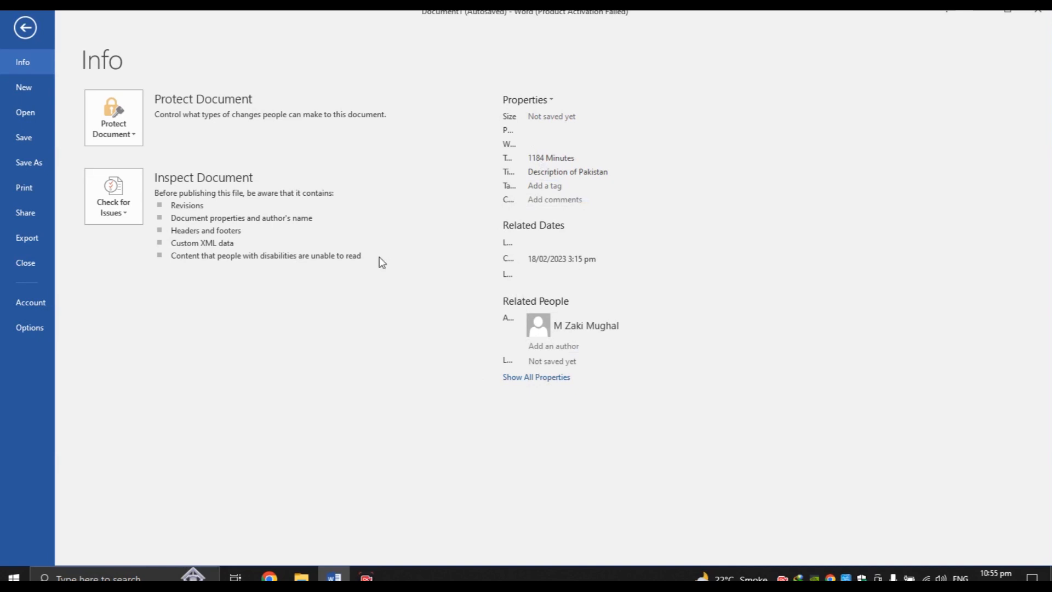
left_click(127, 136)
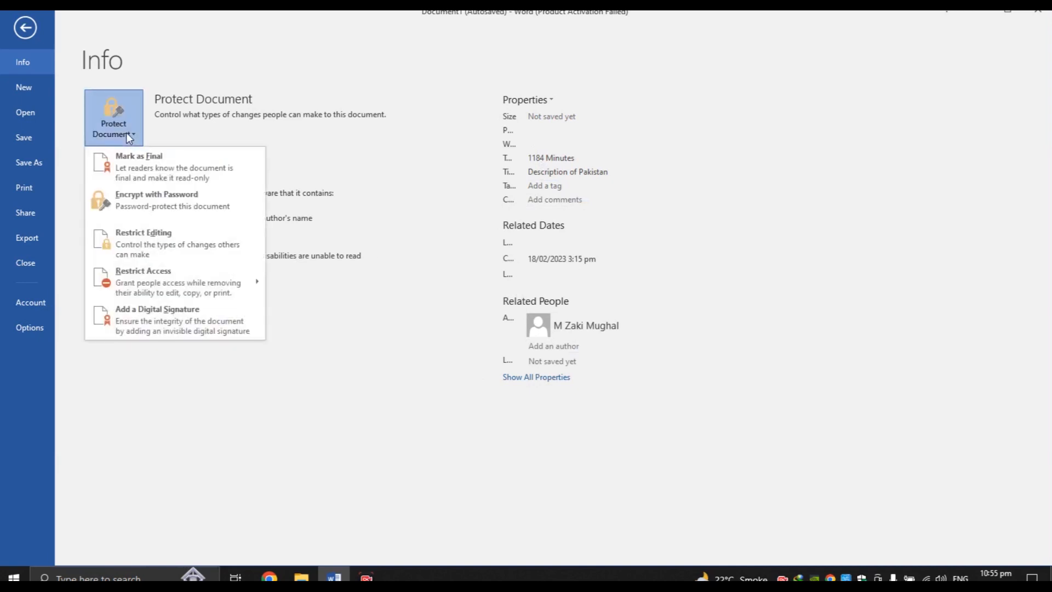
left_click(162, 205)
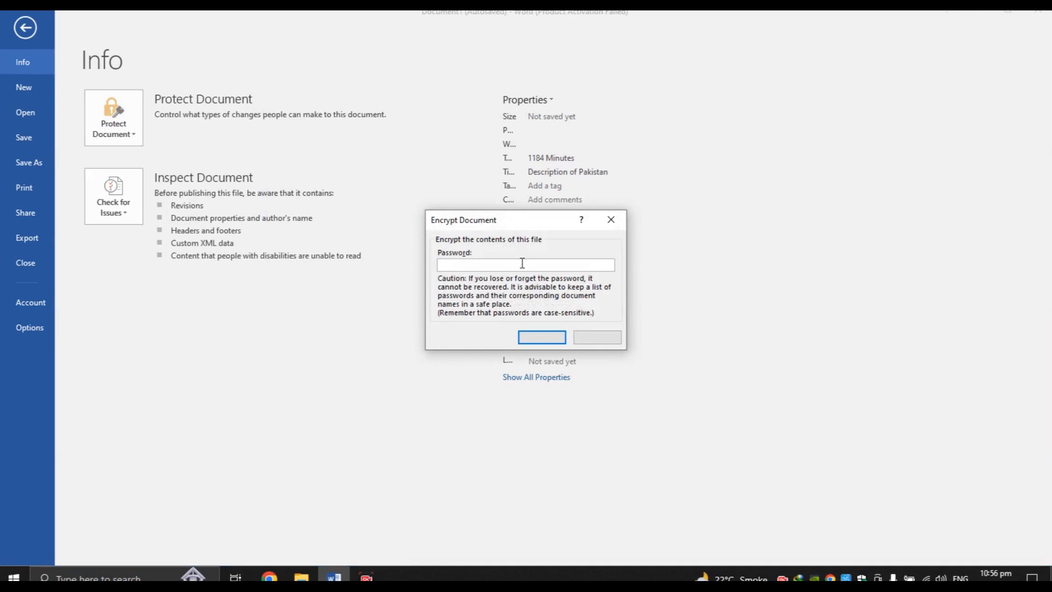
left_click(612, 220)
left_click(22, 31)
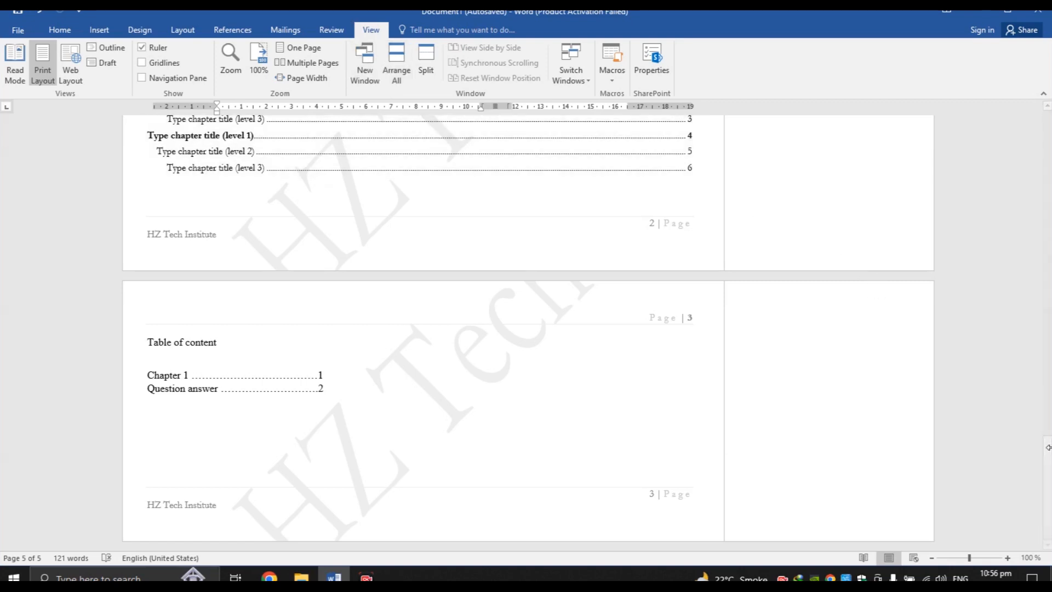
Insert the hyphen into the phone number and select the whole number
left_click_drag(1047, 463, 1048, 357)
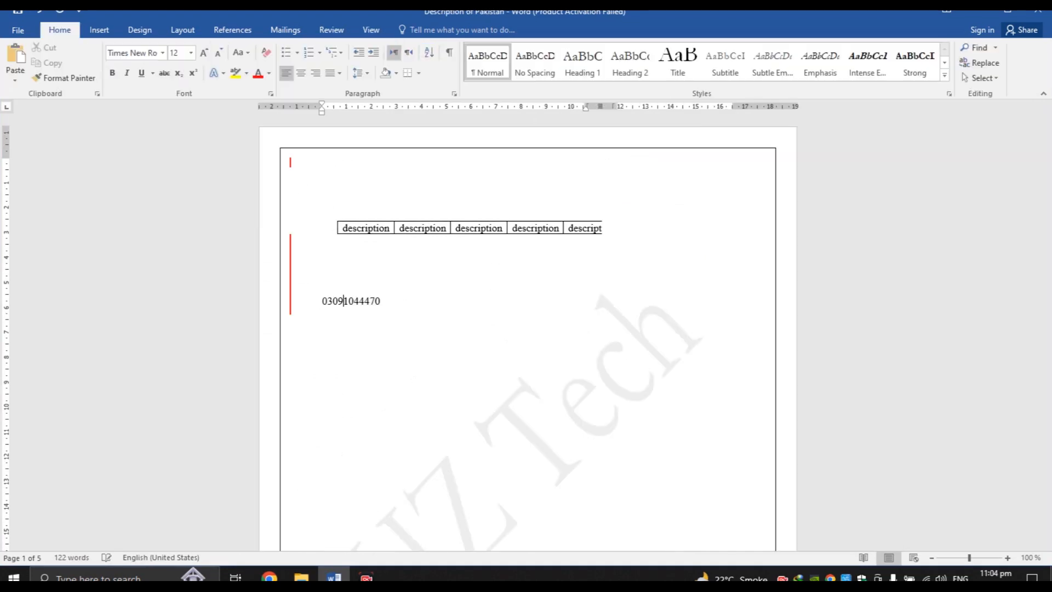
type("-1044470")
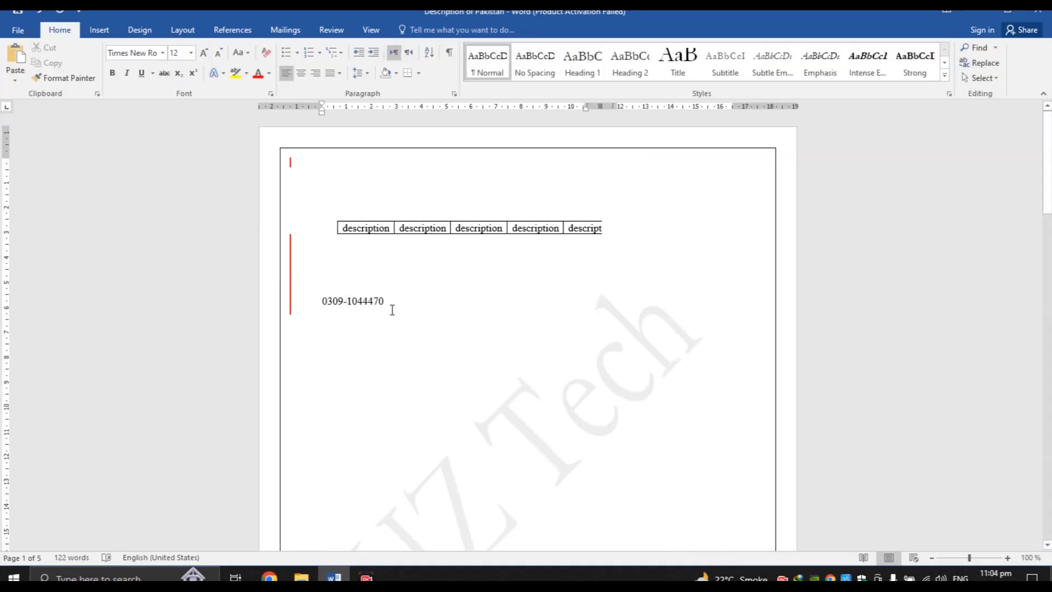
left_click_drag(321, 301, 402, 305)
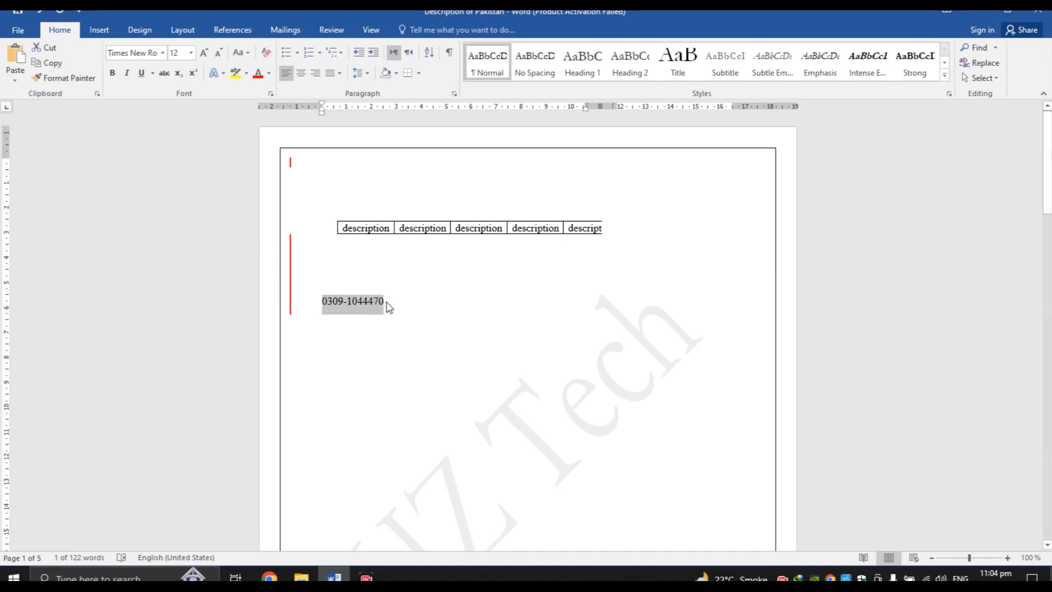
left_click(386, 301)
left_click_drag(386, 302, 325, 308)
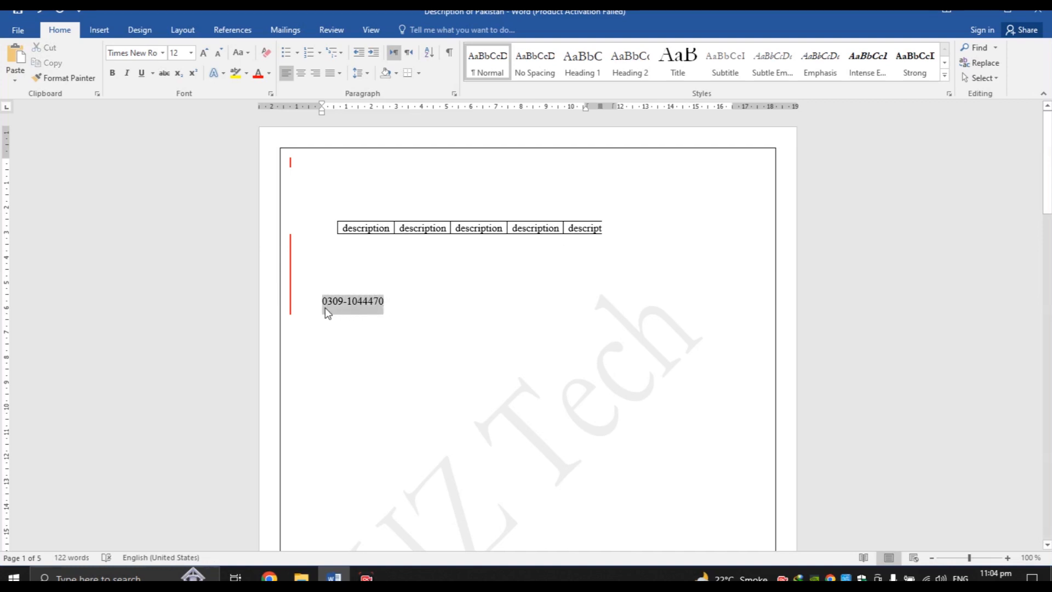
left_click(396, 317)
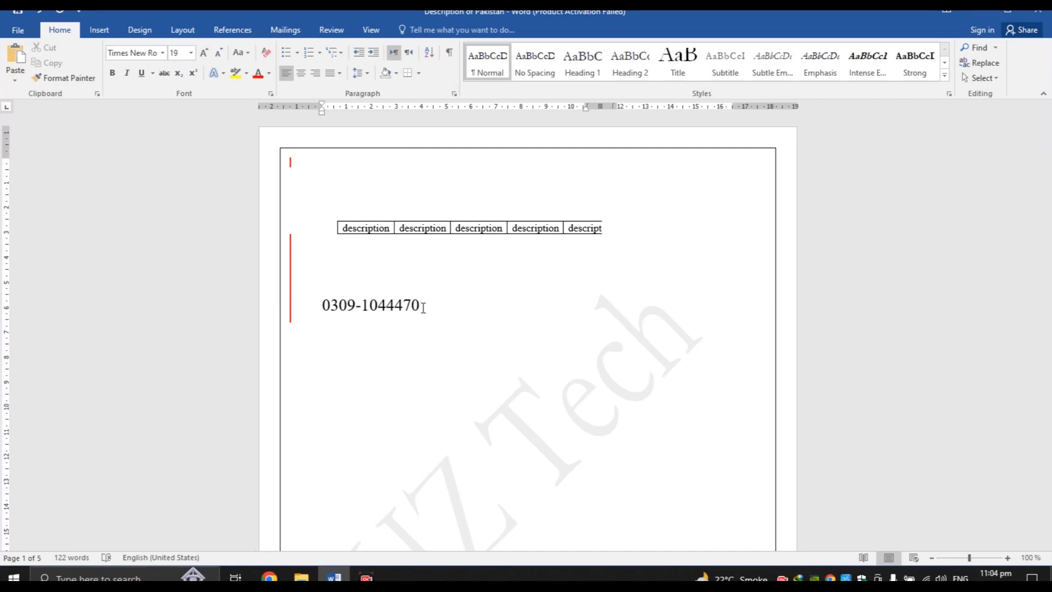
left_click_drag(420, 307, 323, 311)
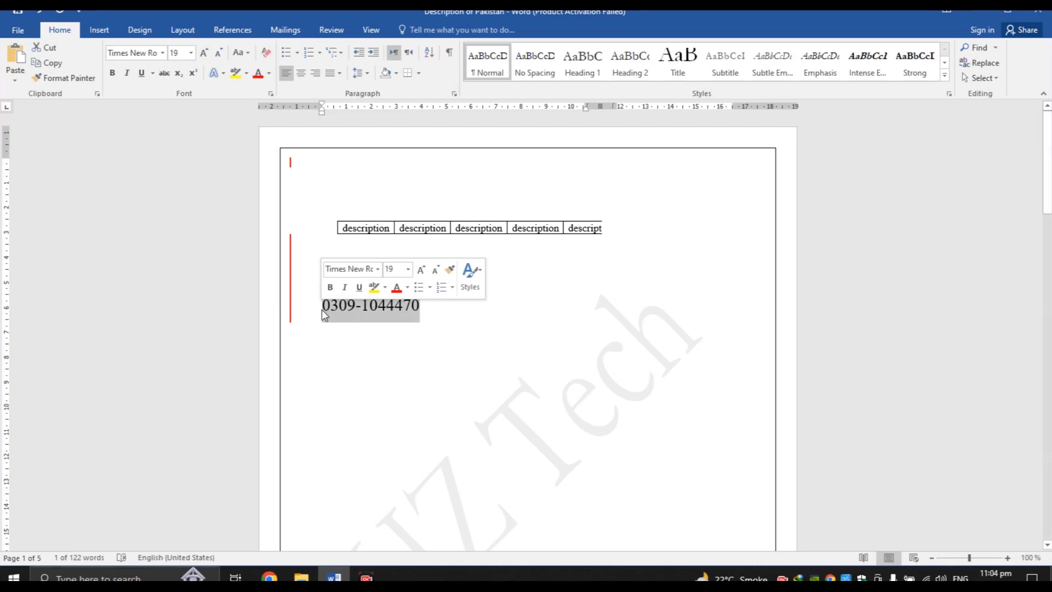